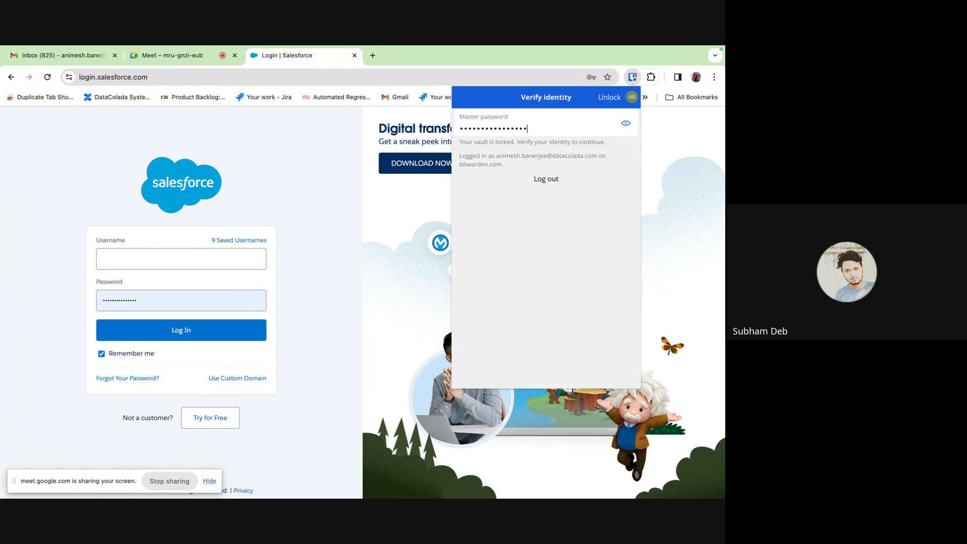
# - Unlock Bitwarden, auto-fill the saved Omni Demo login and sign in to Salesforce
pyautogui.press('Return')
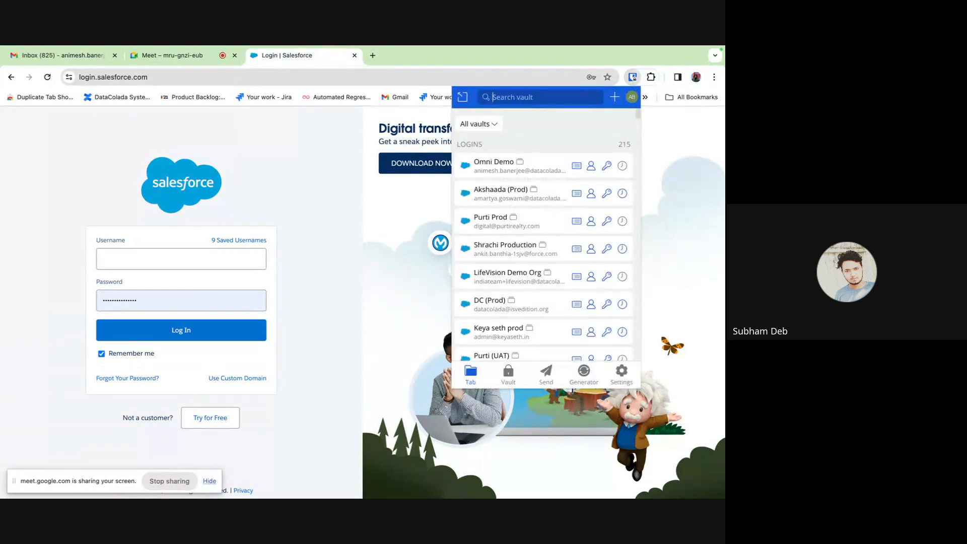
pyautogui.write('omni')
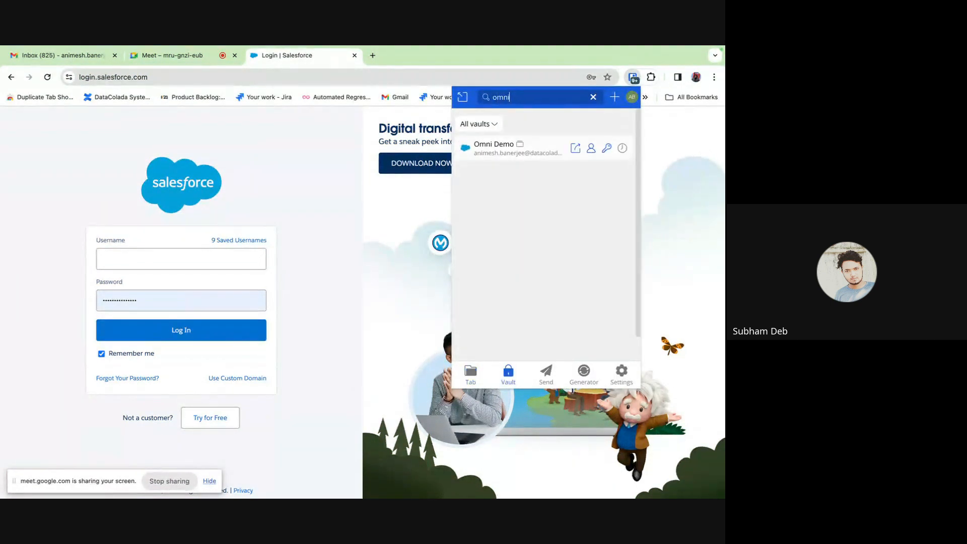
pyautogui.click(499, 151)
pyautogui.click(500, 271)
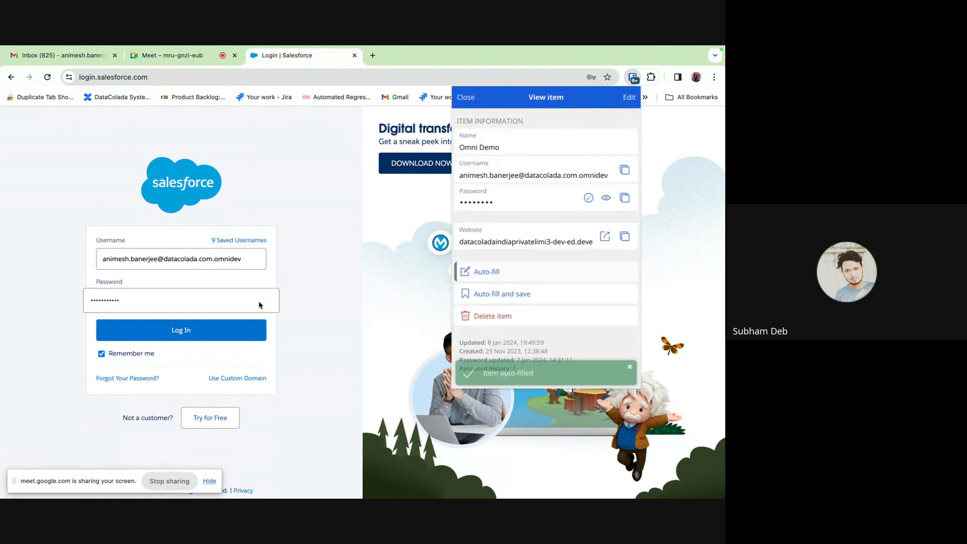
pyautogui.click(178, 336)
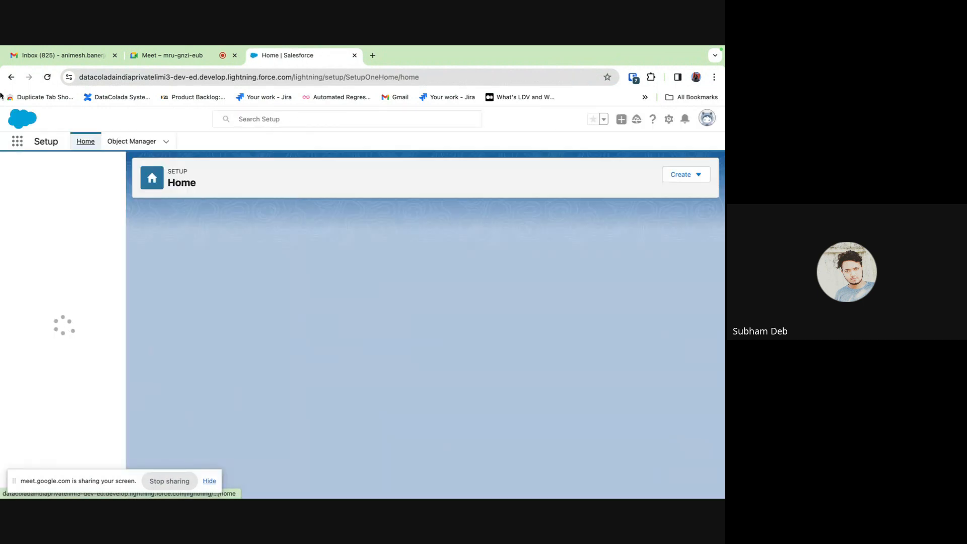
# - Launch the OmniStudio app from the App Launcher
pyautogui.click(17, 142)
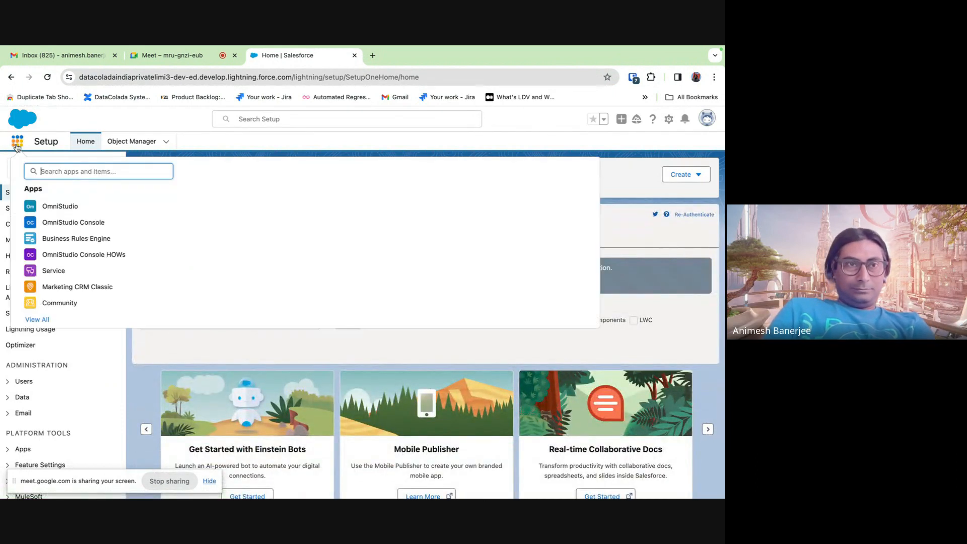
pyautogui.write('omni')
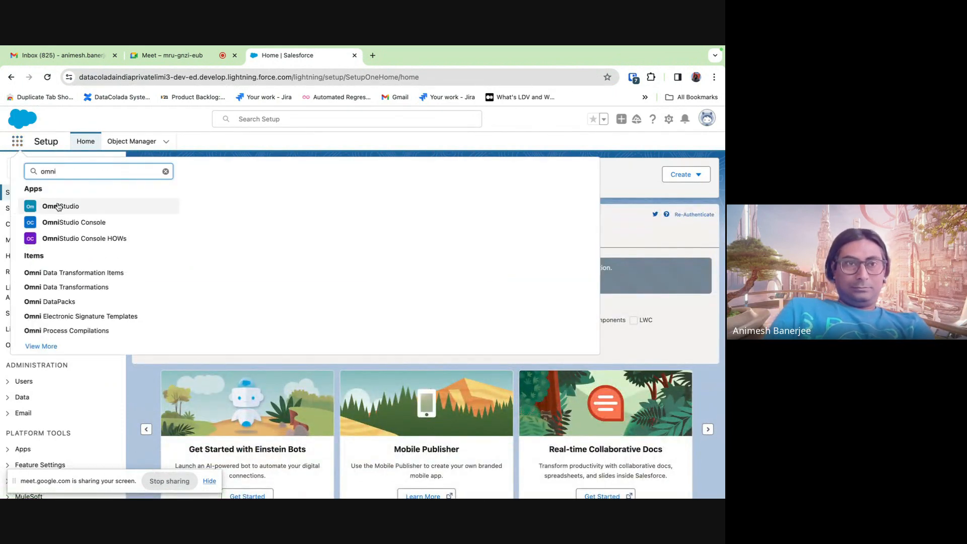
pyautogui.click(72, 204)
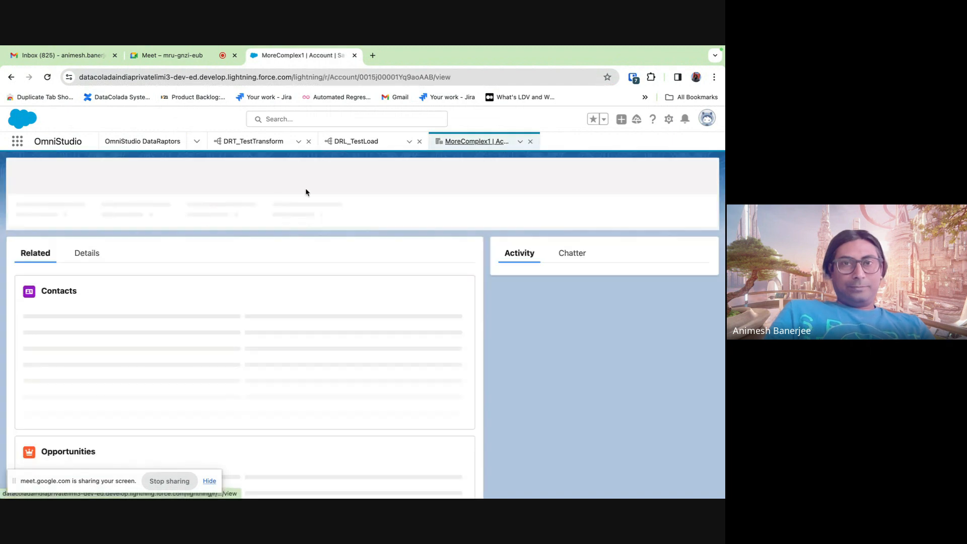
# - Close the leftover MoreComplex1, DRL_TestLoad and DRT_TestTransform workspace tabs
pyautogui.click(530, 142)
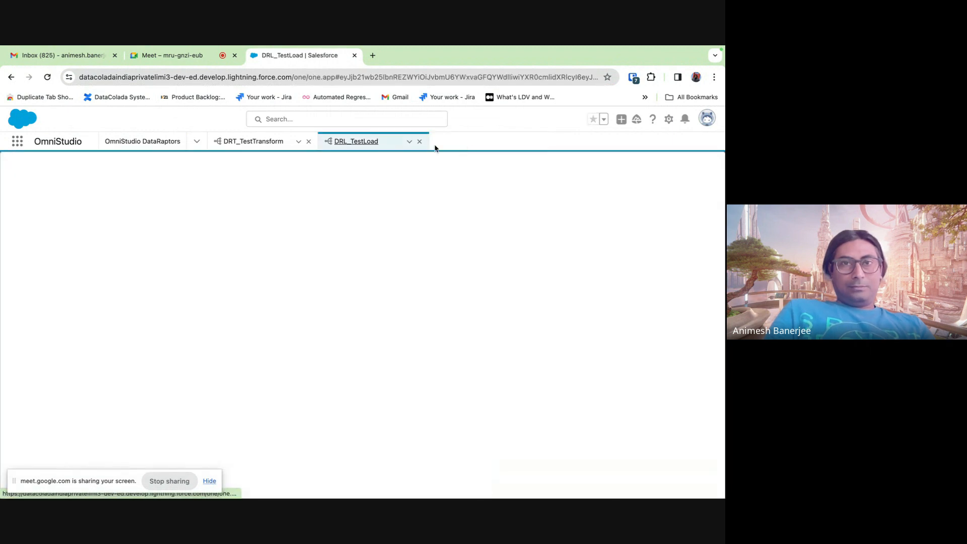
pyautogui.click(419, 142)
pyautogui.click(309, 141)
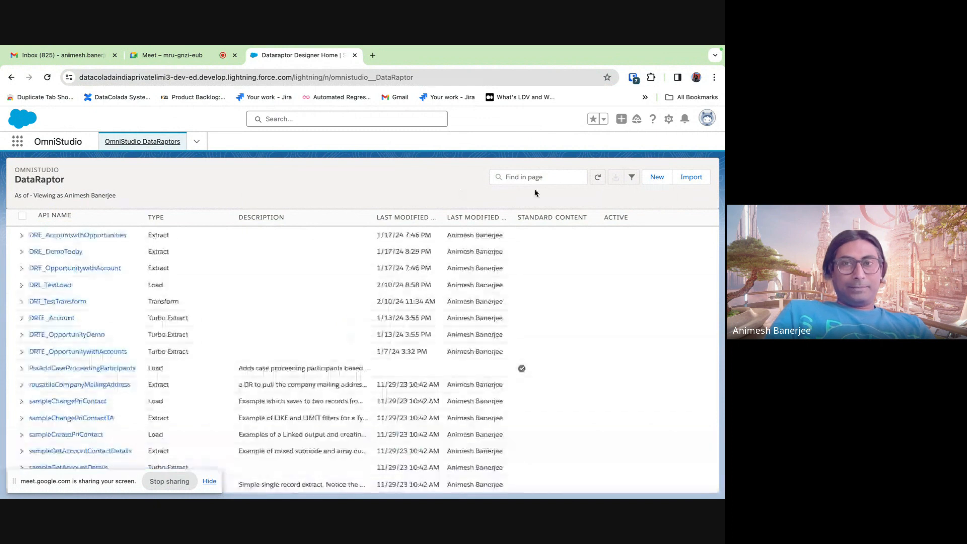
# - Start a new DataRaptor with JSON as both input and output type
pyautogui.click(651, 176)
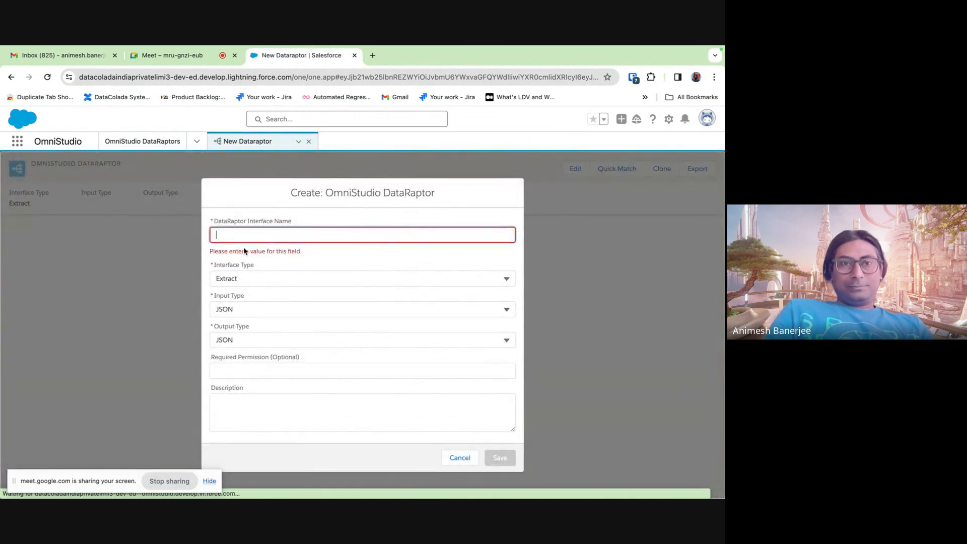
pyautogui.click(235, 277)
pyautogui.click(238, 317)
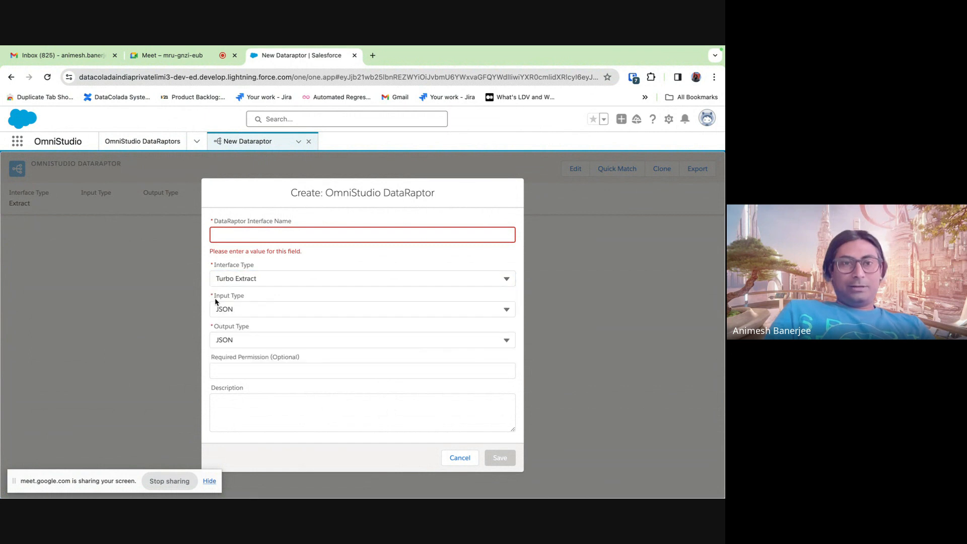
pyautogui.click(220, 308)
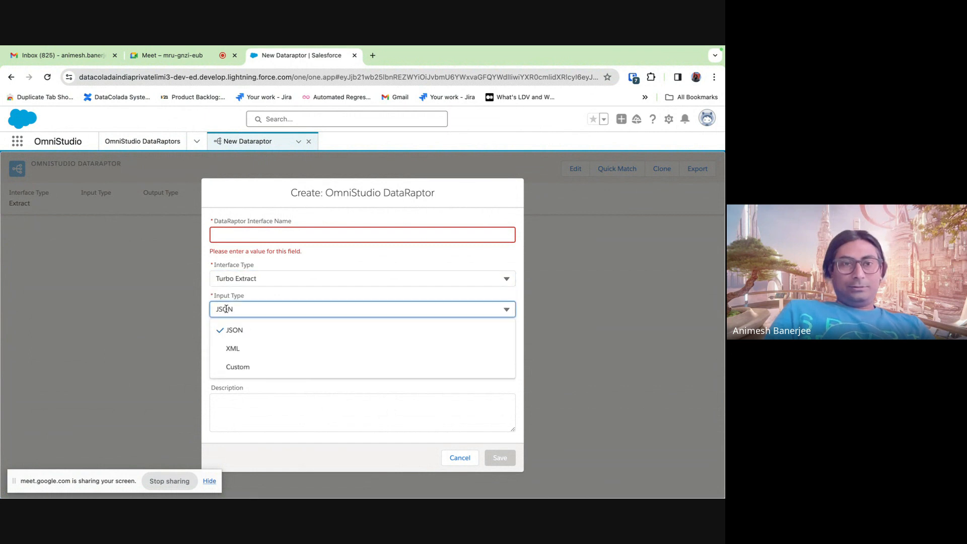
pyautogui.click(248, 294)
pyautogui.click(227, 344)
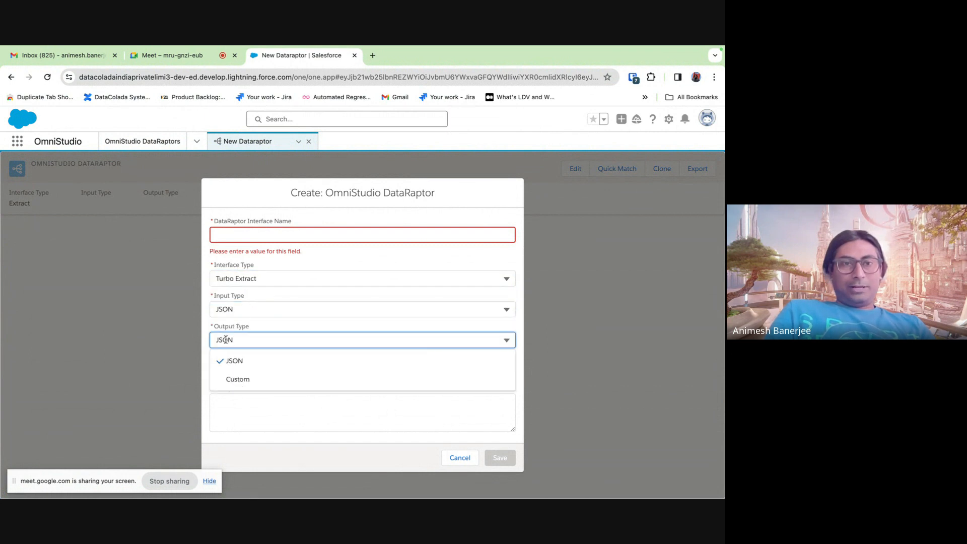
pyautogui.click(252, 327)
pyautogui.click(235, 310)
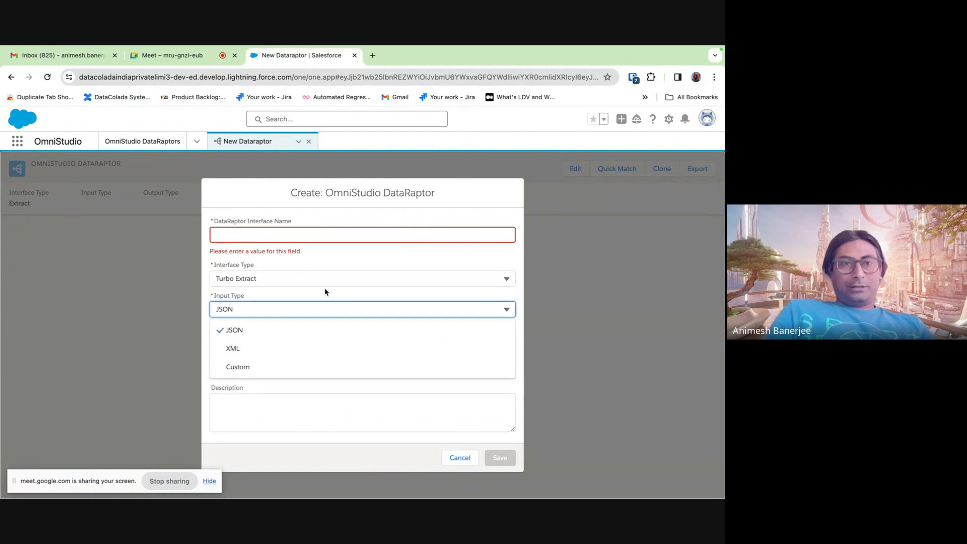
pyautogui.click(288, 260)
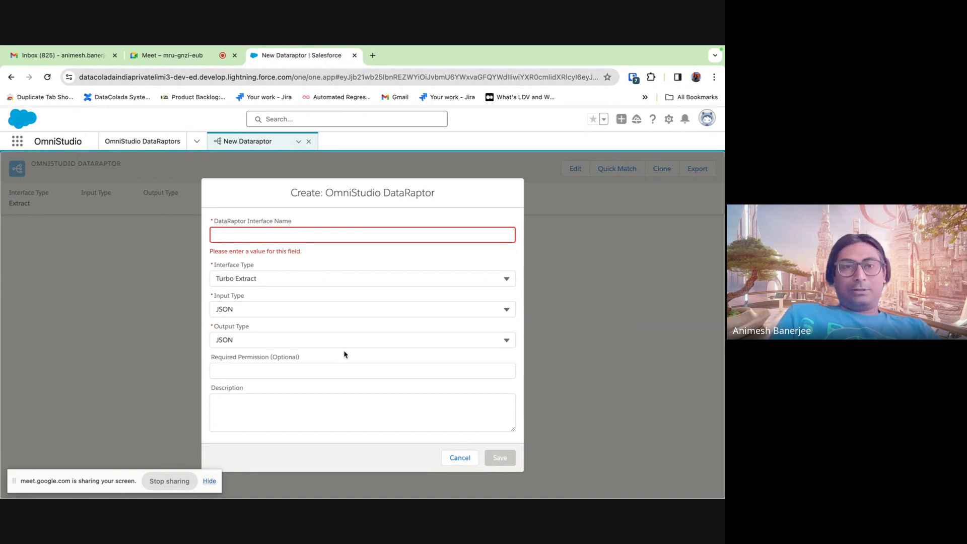
# - Set the interface type to Transform and name it DRT_DemoToday
pyautogui.click(248, 280)
pyautogui.click(241, 299)
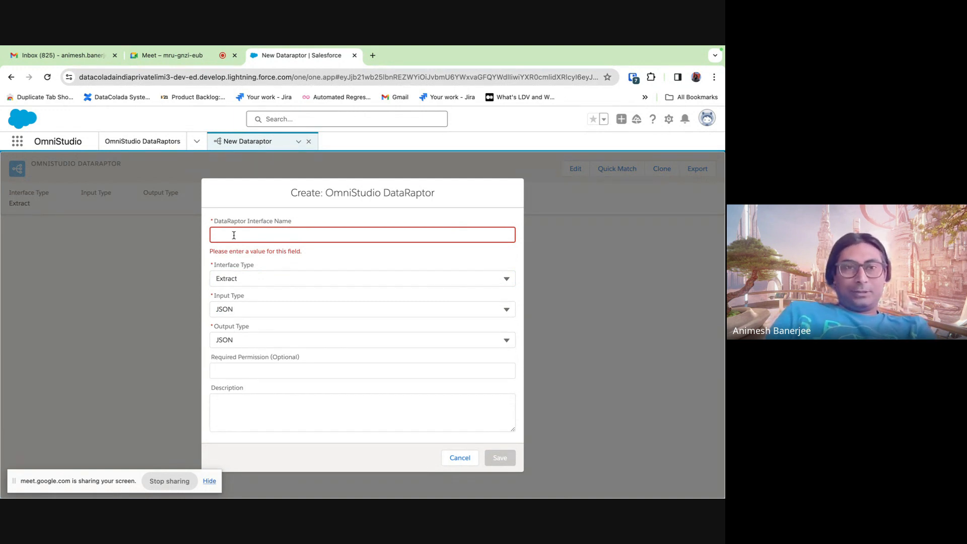
pyautogui.click(240, 276)
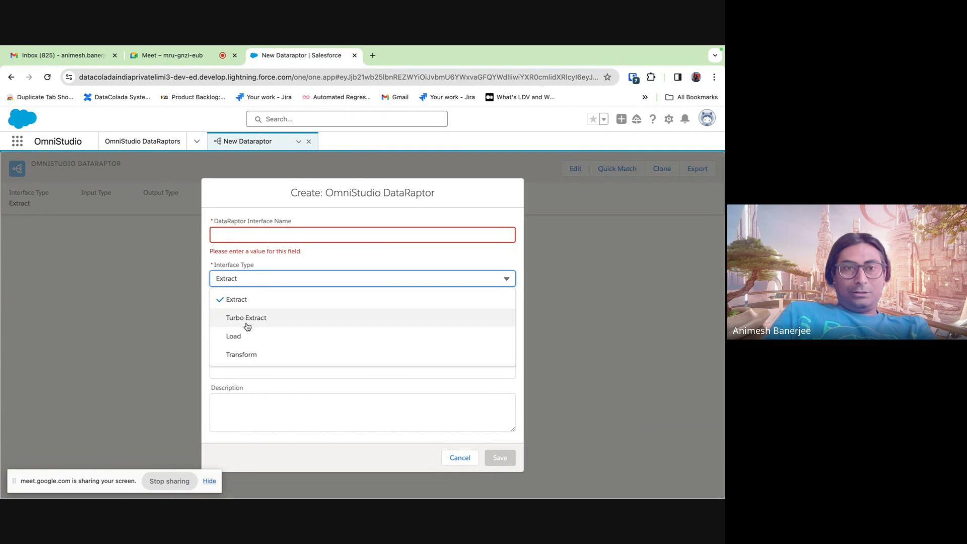
pyautogui.click(242, 354)
pyautogui.click(224, 240)
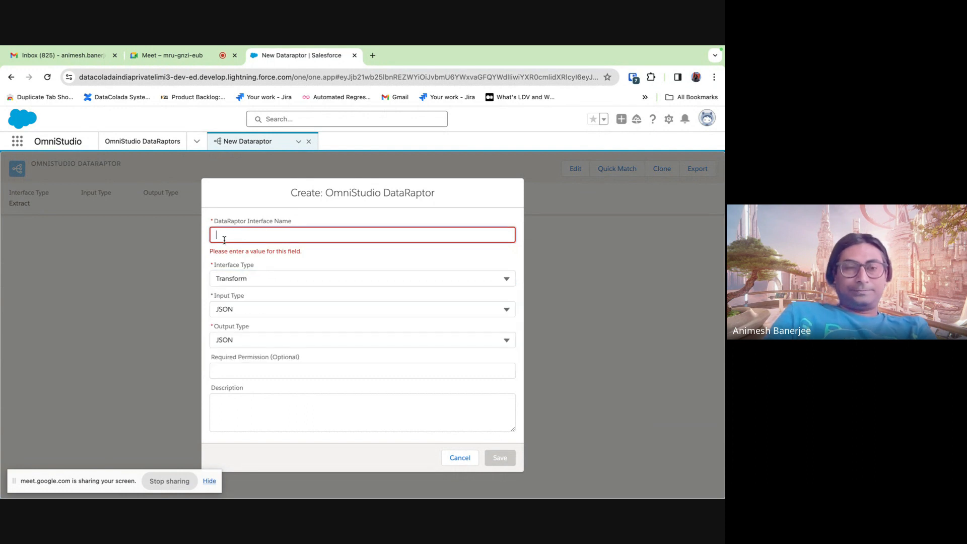
pyautogui.write('DRT')
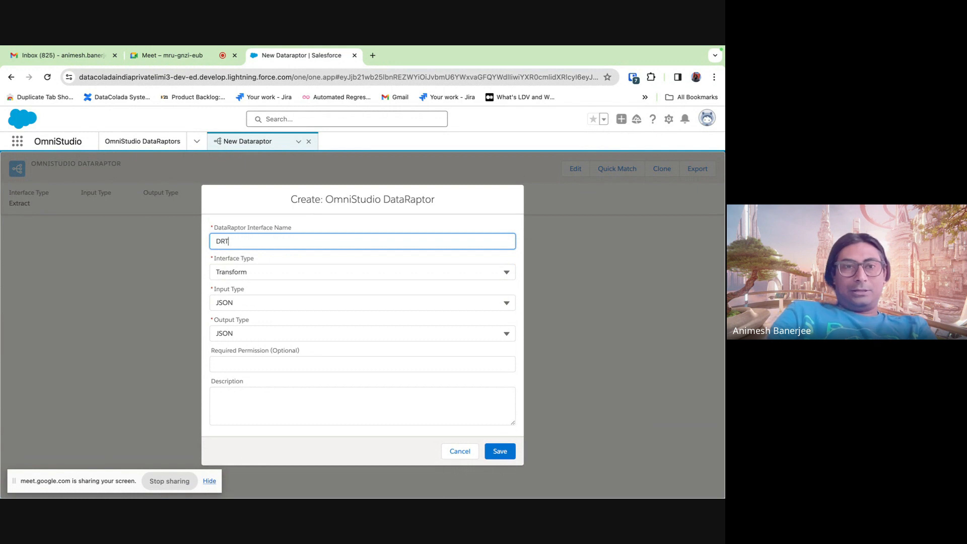
pyautogui.write('_De')
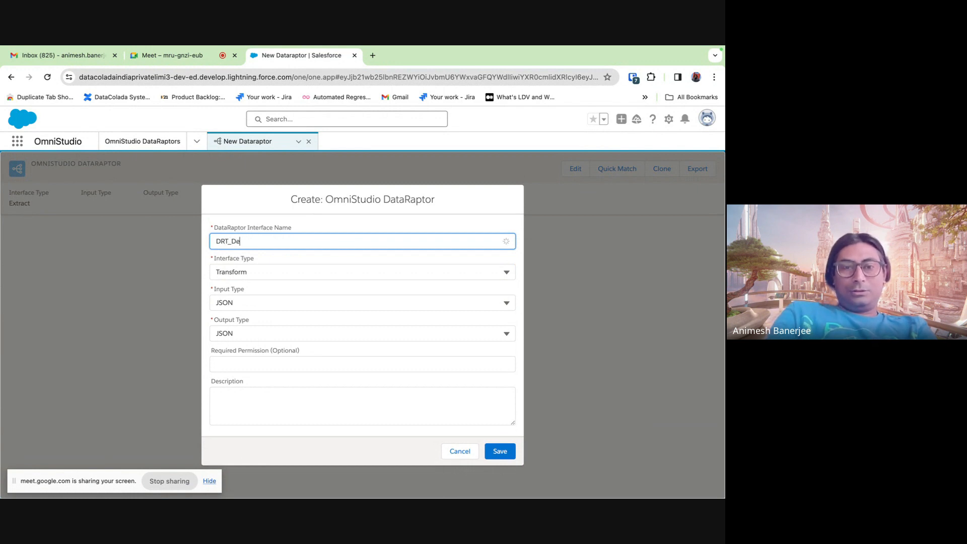
pyautogui.write('moToday')
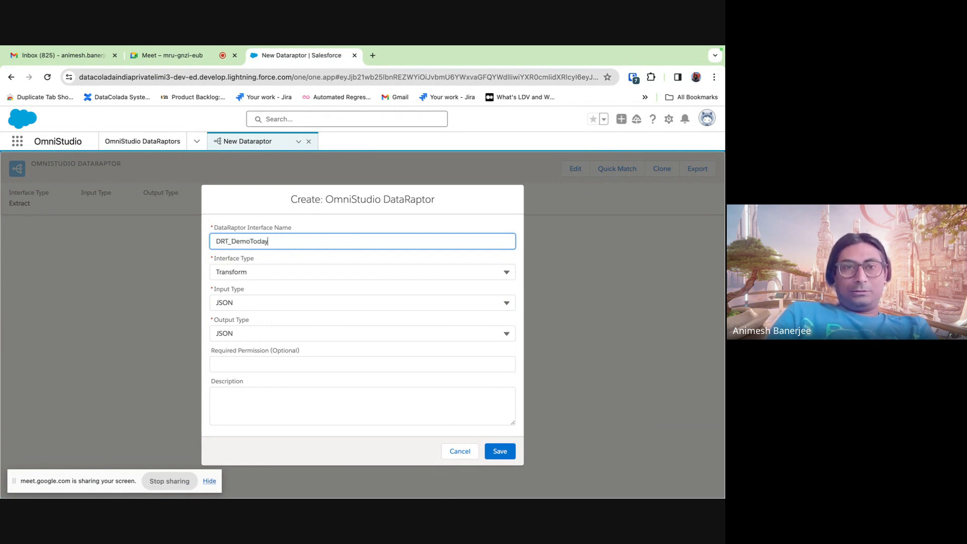
# - Save the DRT_DemoToday DataRaptor and place the cursor in the Preview Input box
pyautogui.click(494, 455)
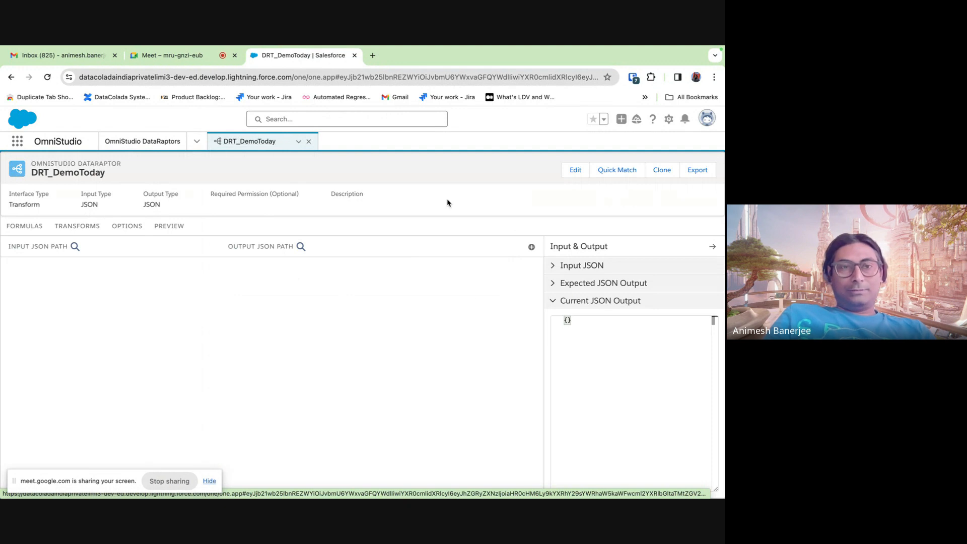
pyautogui.click(169, 226)
pyautogui.click(113, 279)
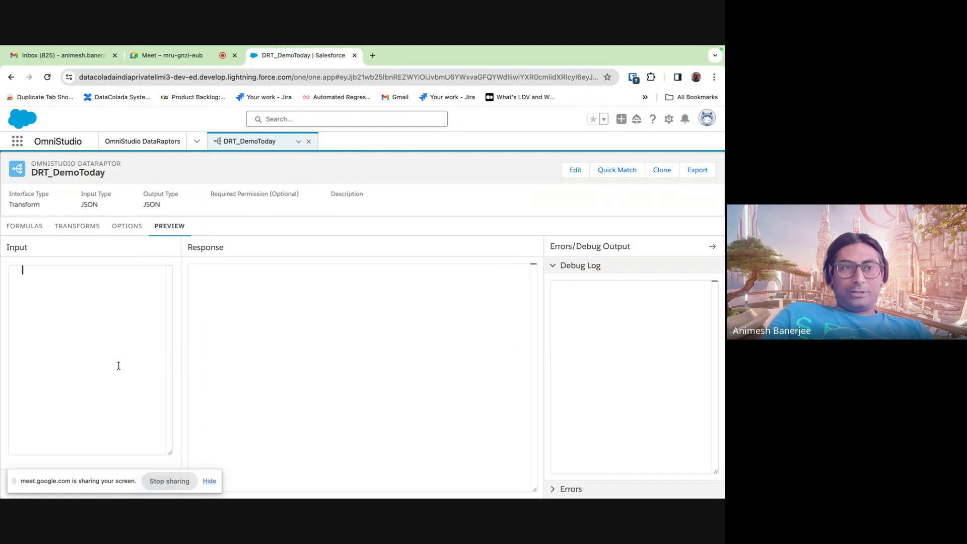
# - Begin the input JSON with braces and a "Key1": "Value1" pair
pyautogui.write('{')
pyautogui.press('Return')
pyautogui.press('Return')
pyautogui.press('Return')
pyautogui.press('Return')
pyautogui.press('Return')
pyautogui.press('Return')
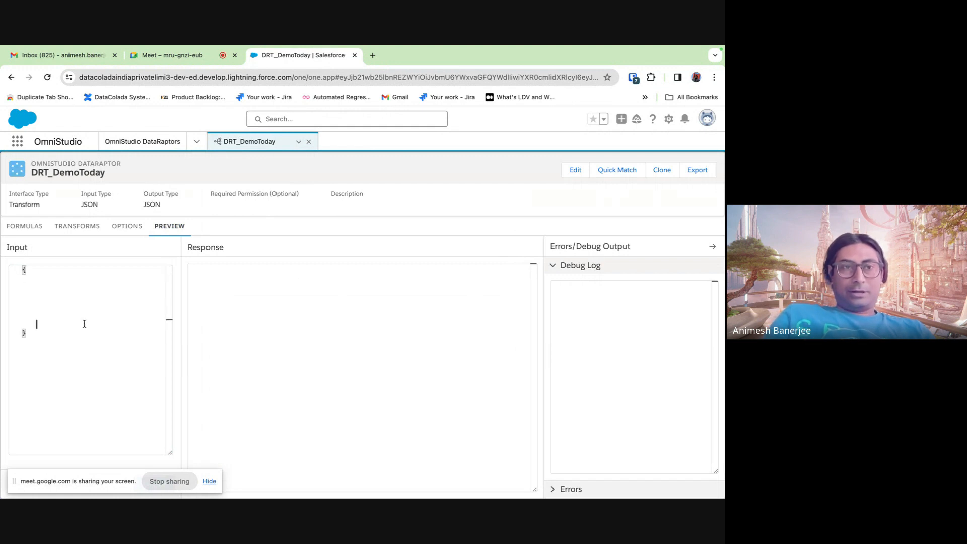
pyautogui.click(57, 285)
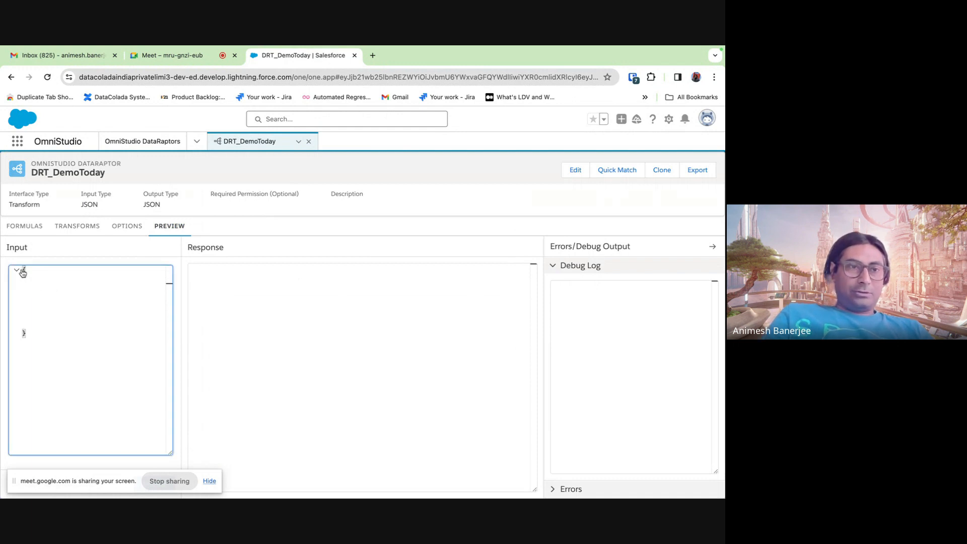
pyautogui.moveTo(24, 268); pyautogui.dragTo(26, 336)
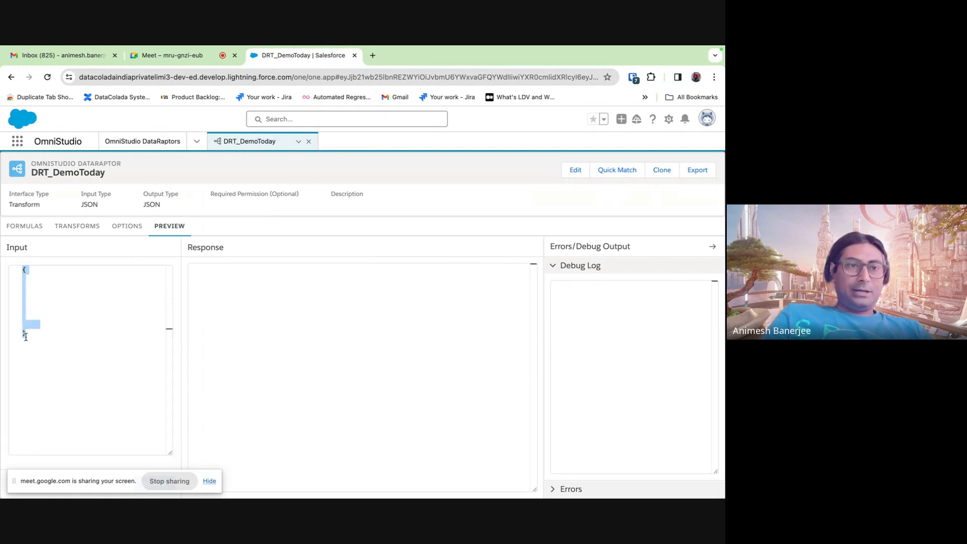
pyautogui.click(48, 284)
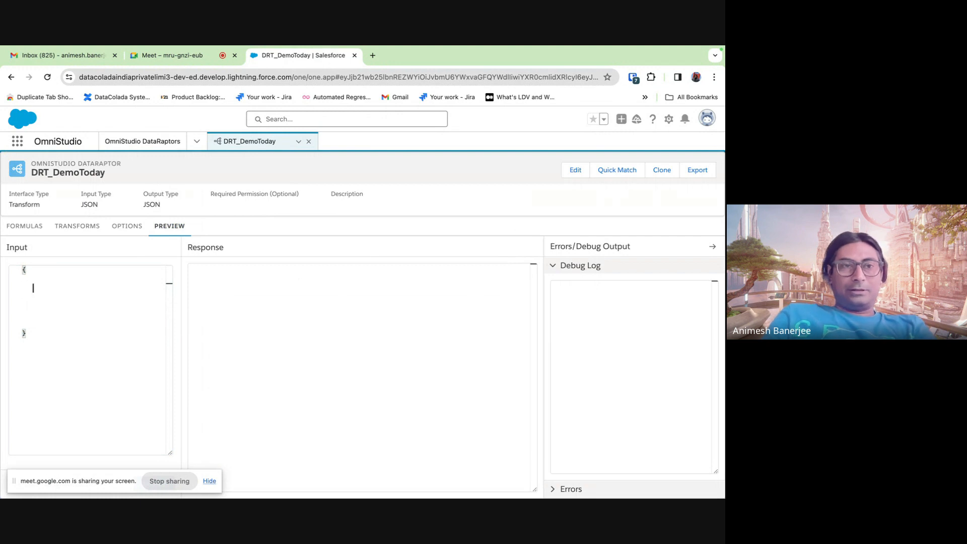
pyautogui.write('"Key1')
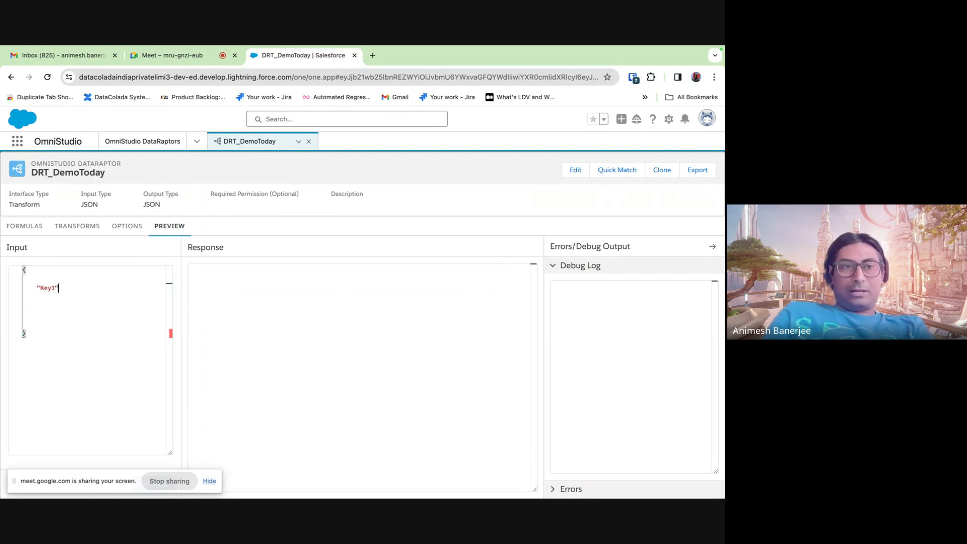
pyautogui.write('":"v')
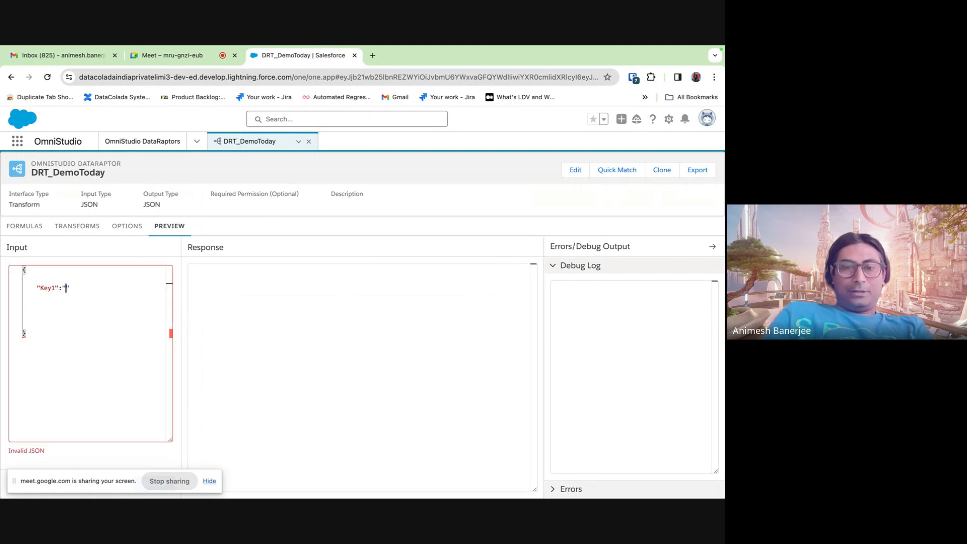
pyautogui.write('alue')
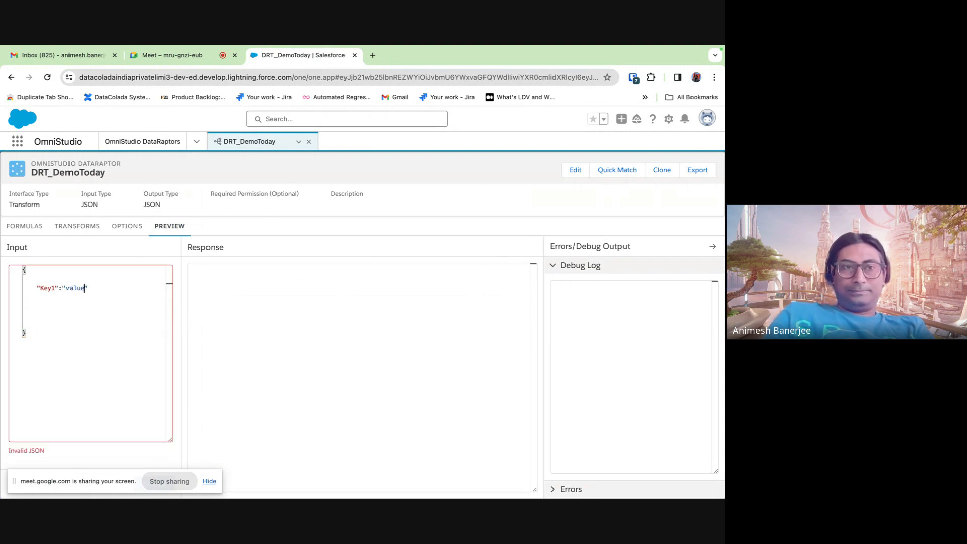
pyautogui.doubleClick(68, 288)
pyautogui.write('Value')
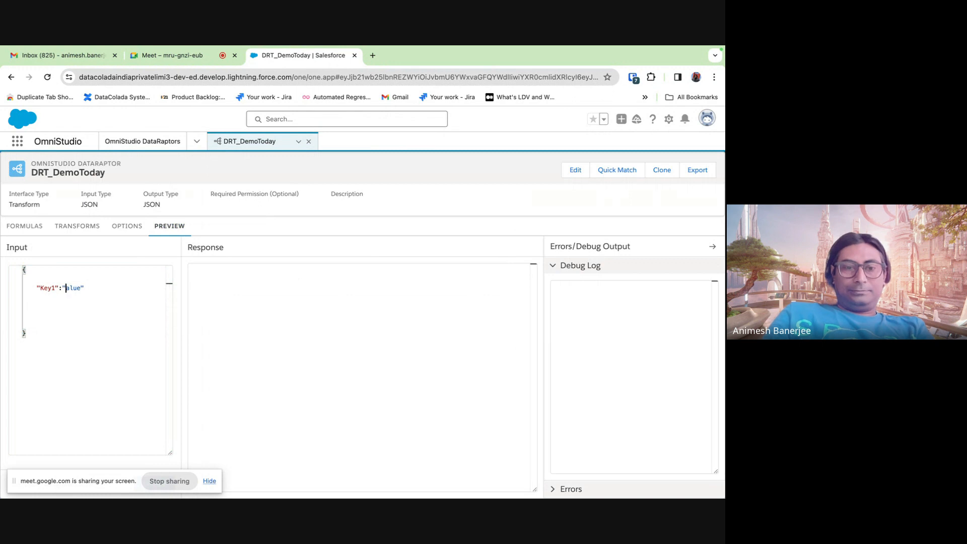
pyautogui.write('1')
pyautogui.press('Right')
pyautogui.write(',')
# - Add "Key2": "Value2" and "Key3": "Value3" lines and remove the extra blank lines
pyautogui.press('Return')
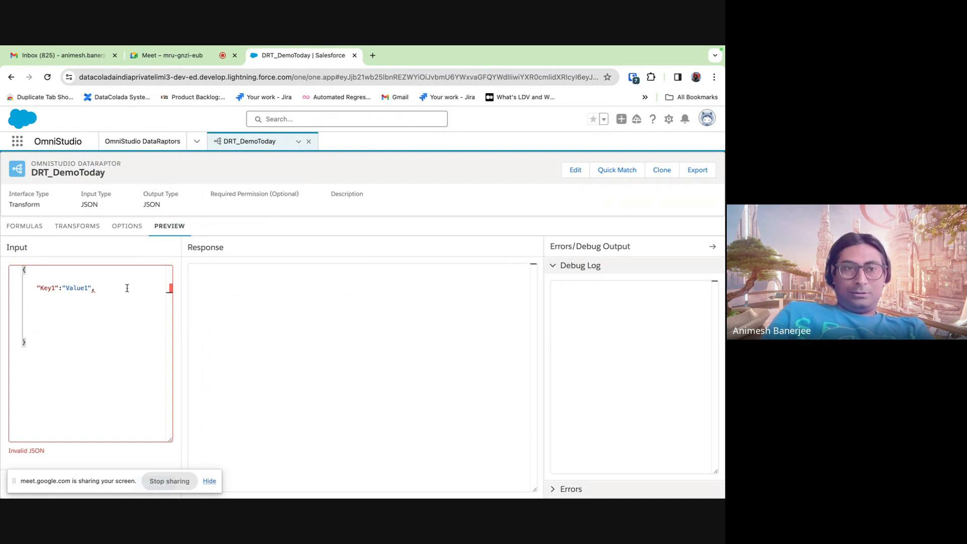
pyautogui.write('"Key')
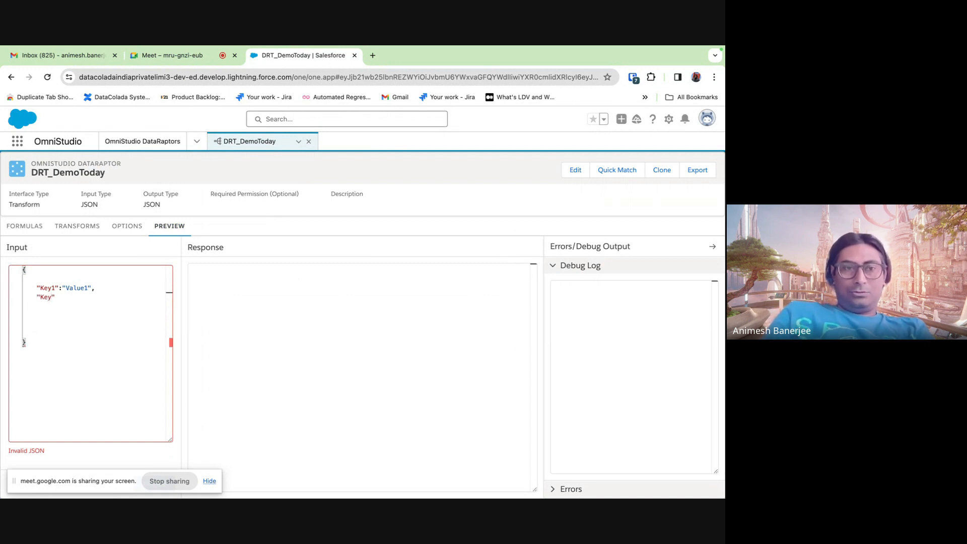
pyautogui.write('2')
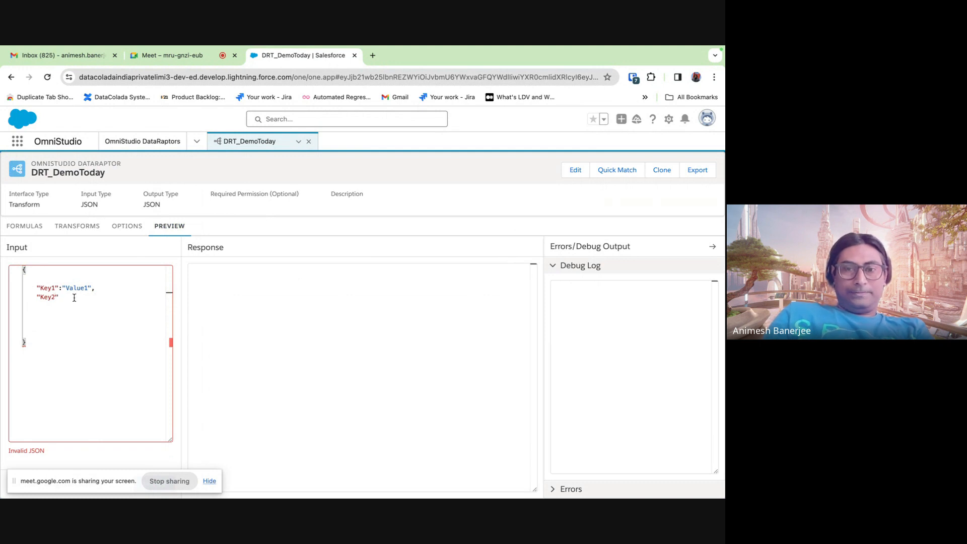
pyautogui.write('": "')
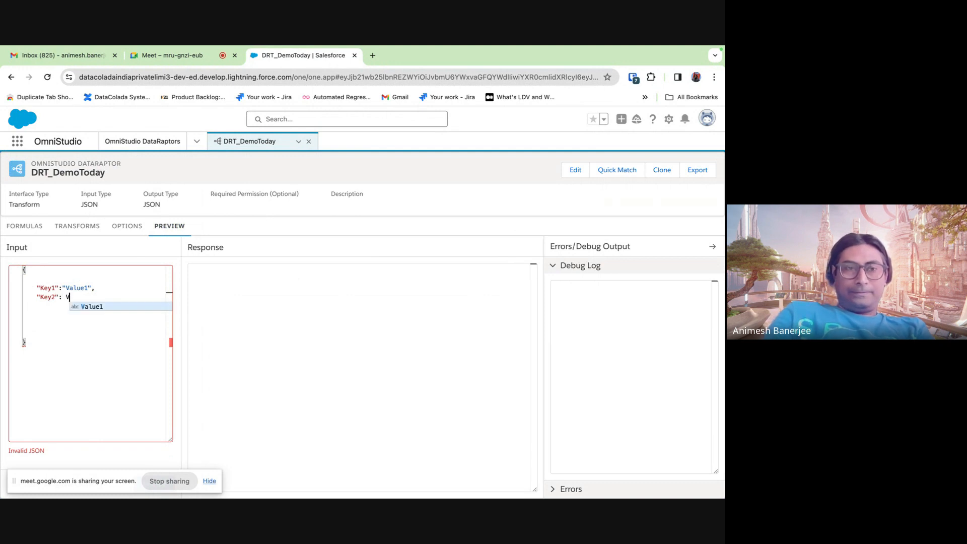
pyautogui.write('Va')
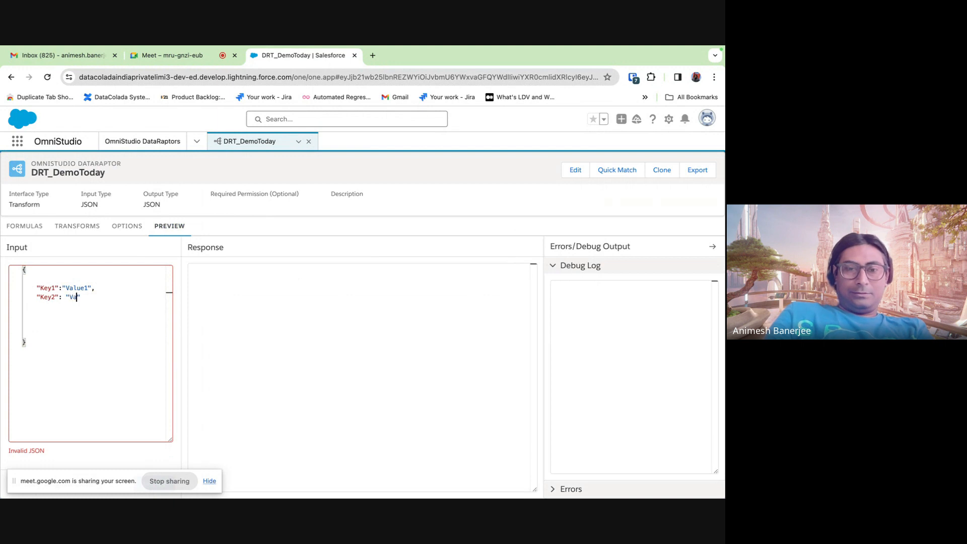
pyautogui.write('lue2"')
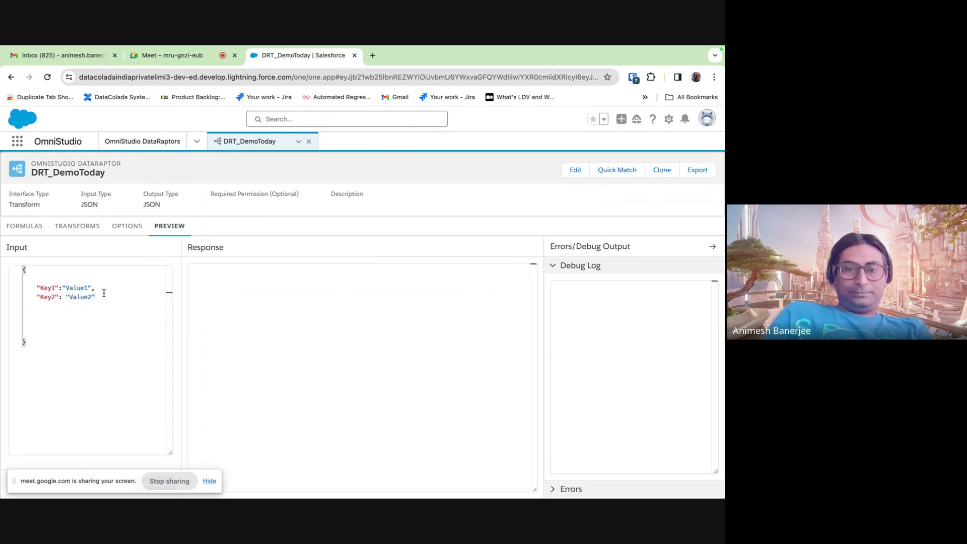
pyautogui.write(',')
pyautogui.press('Return')
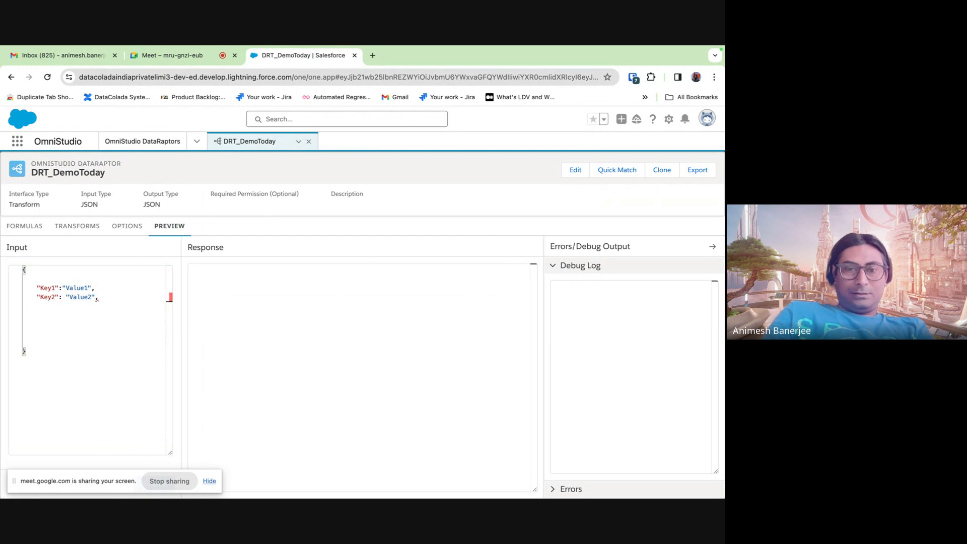
pyautogui.write('"')
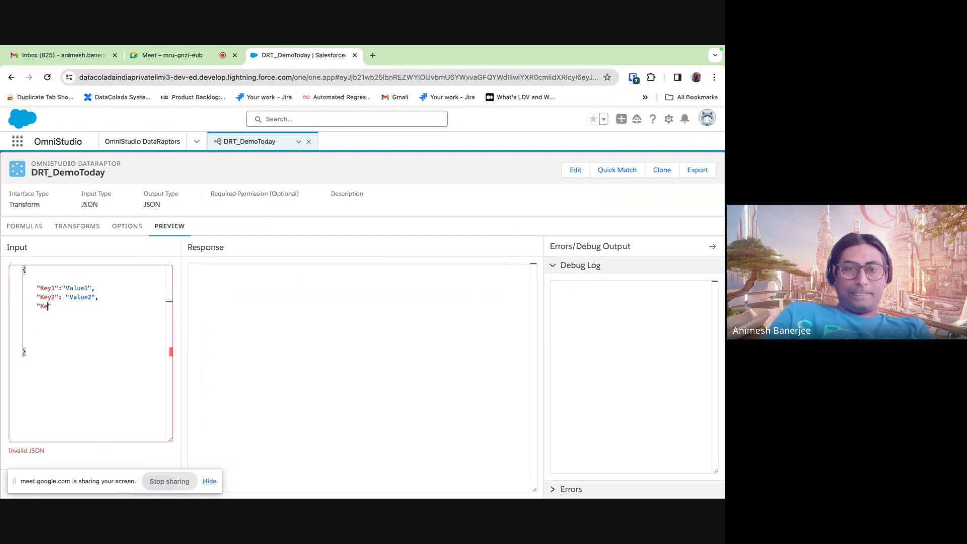
pyautogui.write('Key3')
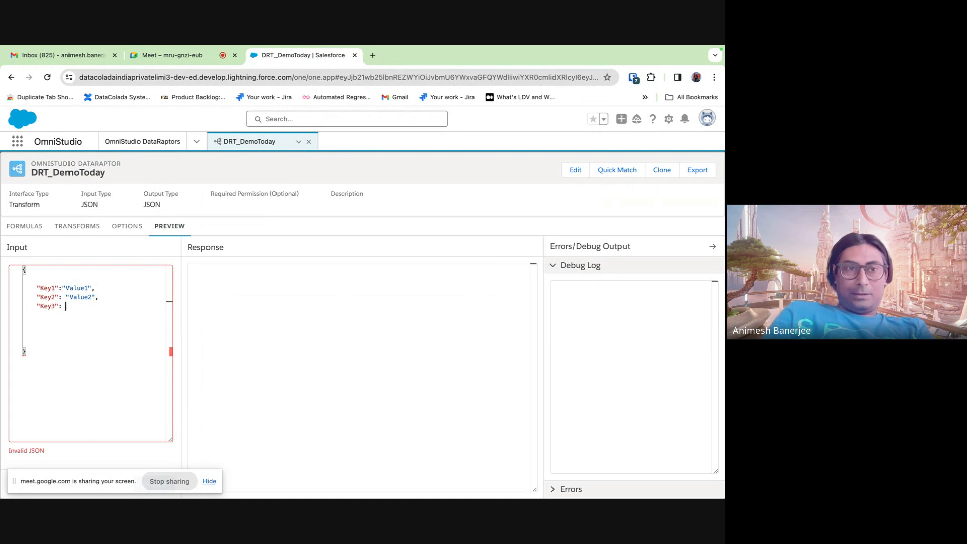
pyautogui.write(': "Value"')
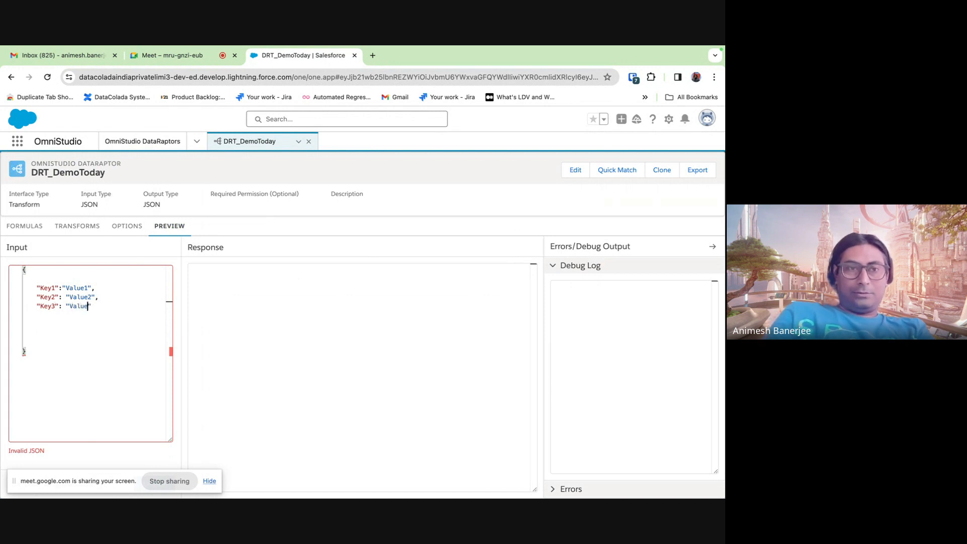
pyautogui.write('3')
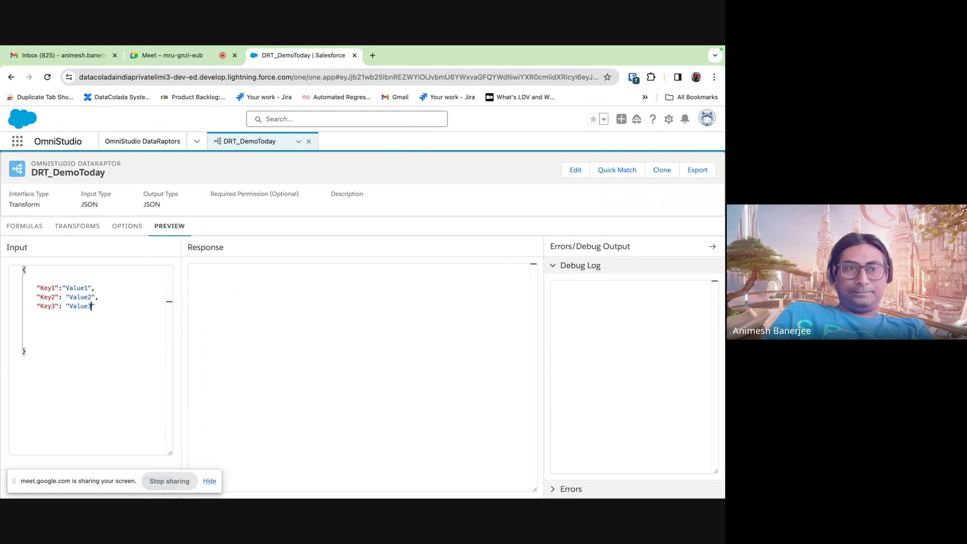
pyautogui.click(106, 347)
pyautogui.click(38, 323)
pyautogui.press('BackSpace')
pyautogui.press('BackSpace')
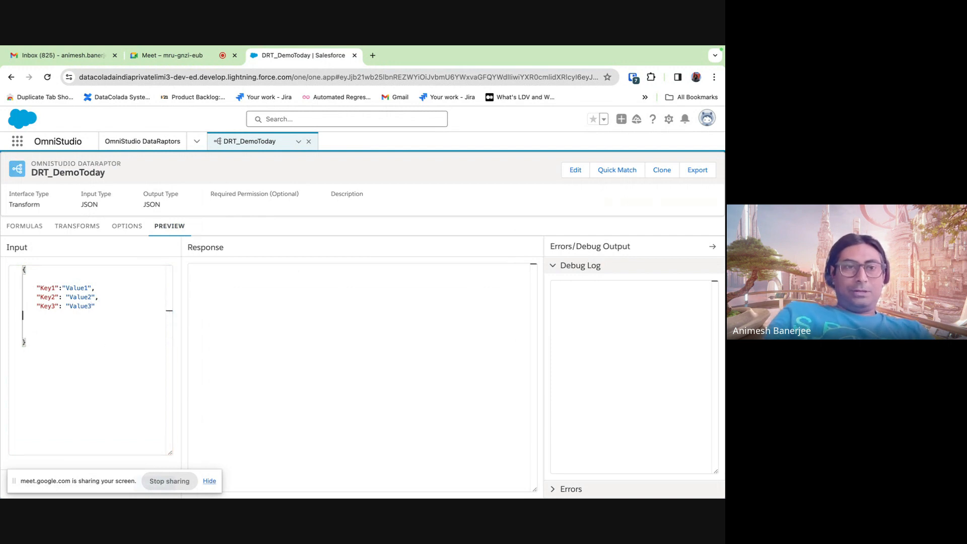
pyautogui.click(46, 327)
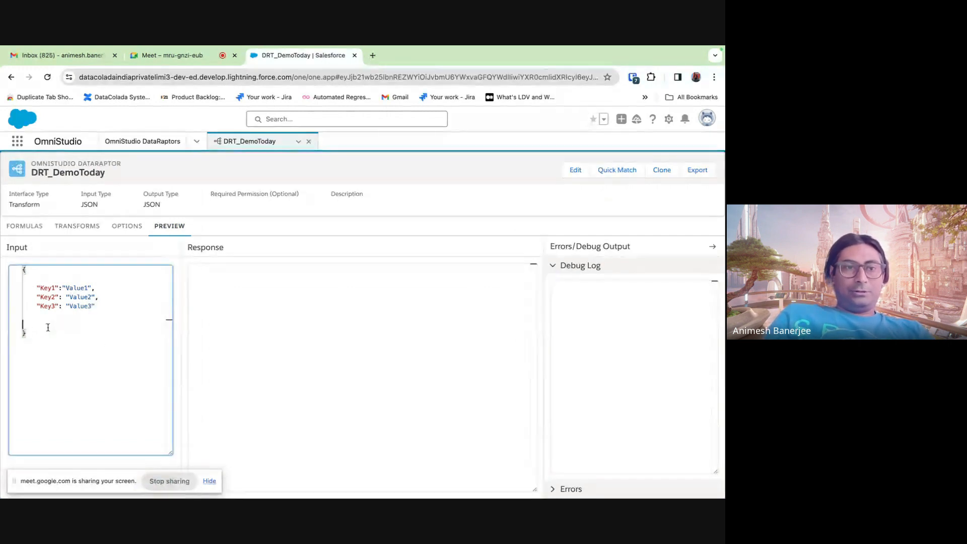
pyautogui.moveTo(117, 485); pyautogui.dragTo(642, 497)
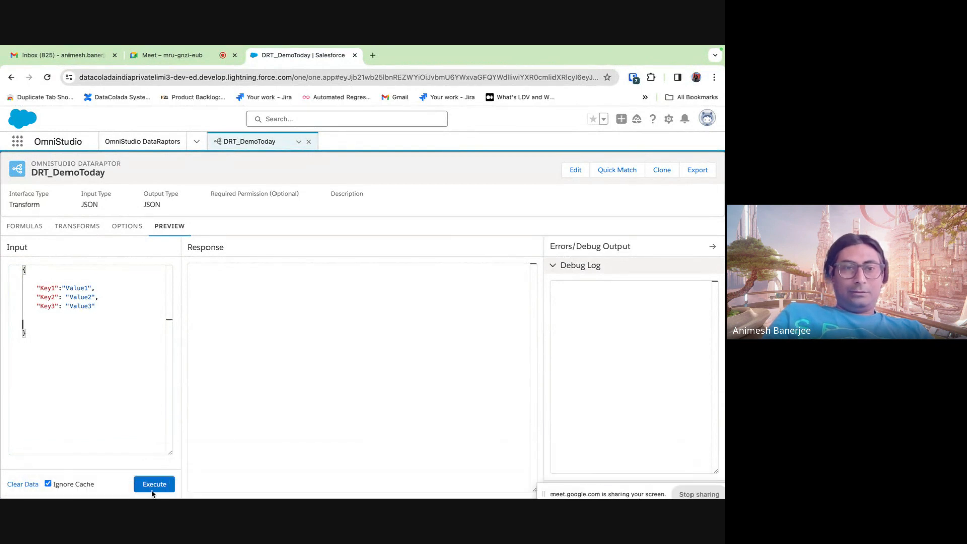
# - Execute the preview and review the empty {} response and Debug Log
pyautogui.click(157, 485)
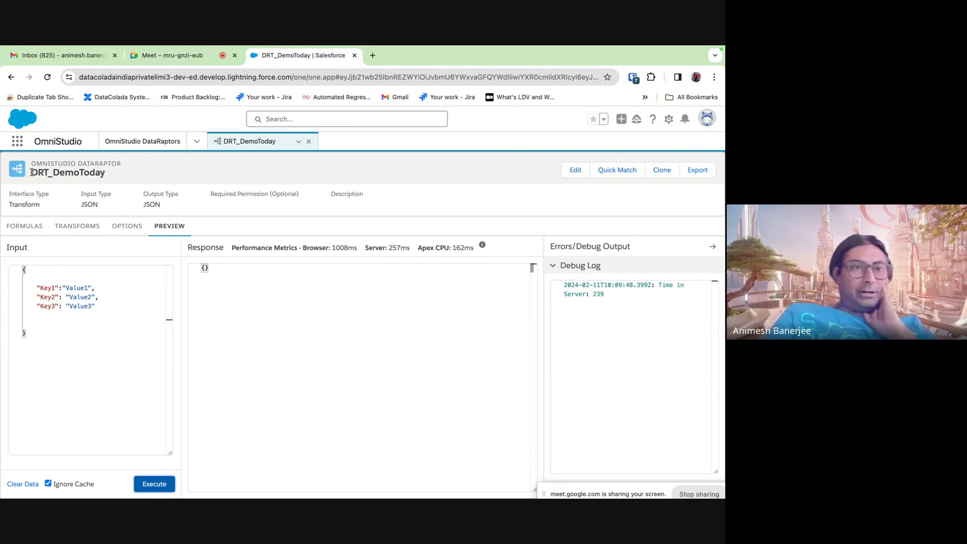
pyautogui.moveTo(32, 173); pyautogui.dragTo(186, 181)
pyautogui.click(131, 179)
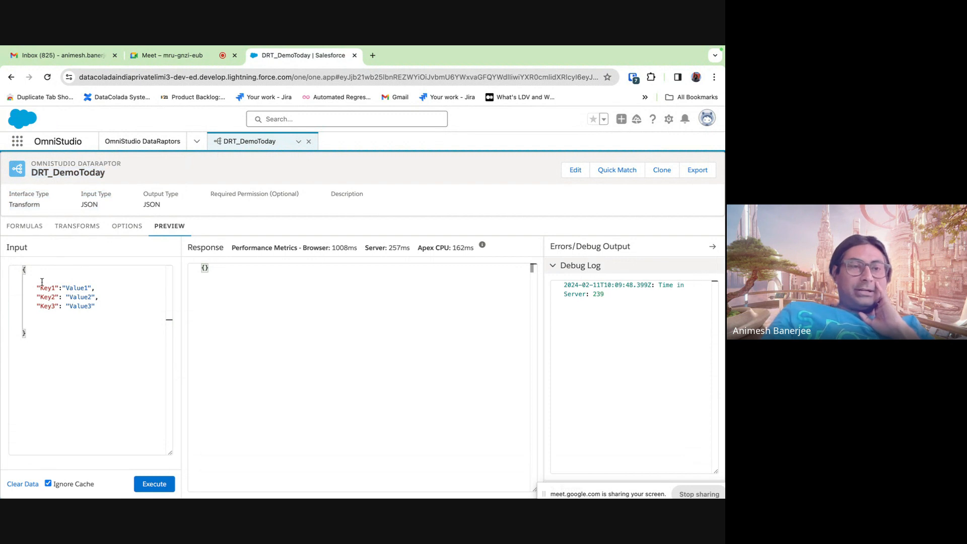
pyautogui.moveTo(36, 288); pyautogui.dragTo(59, 288)
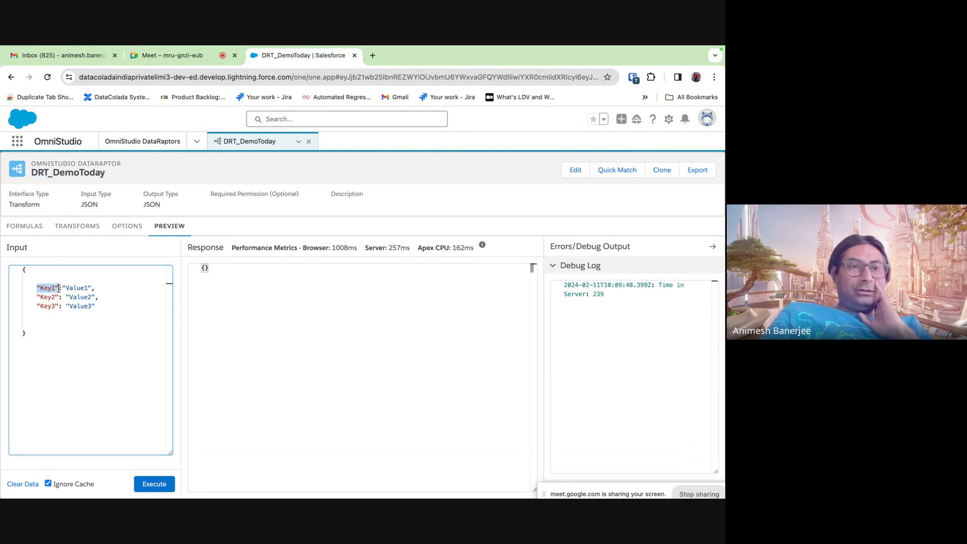
pyautogui.moveTo(36, 297); pyautogui.dragTo(108, 287)
# - Add a space after Key1's colon to match the other input lines
pyautogui.click(63, 297)
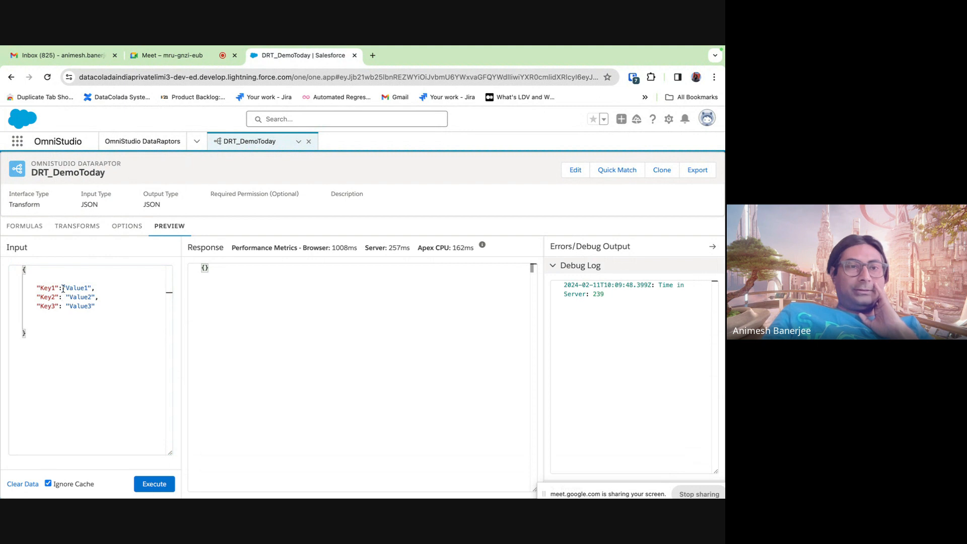
pyautogui.click(63, 287)
pyautogui.click(72, 346)
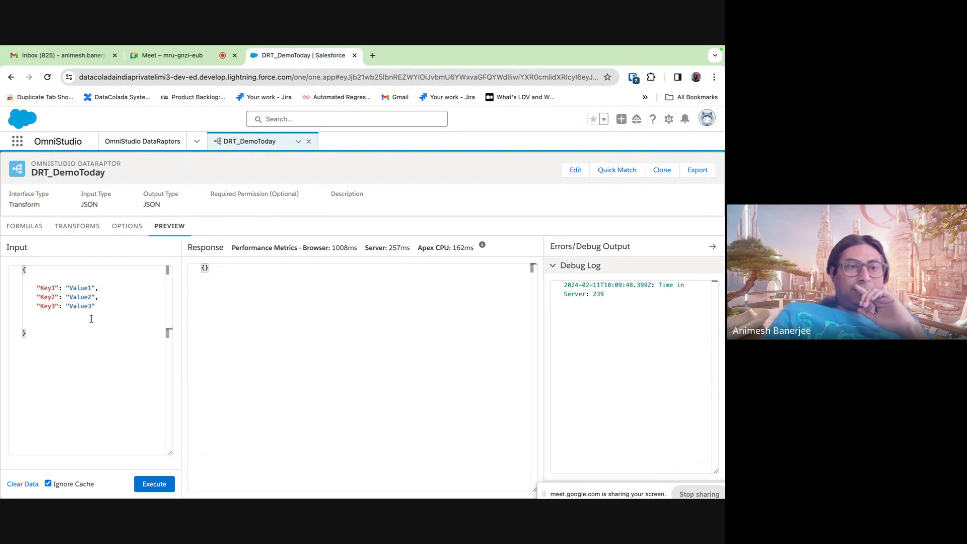
pyautogui.moveTo(36, 288); pyautogui.dragTo(95, 288)
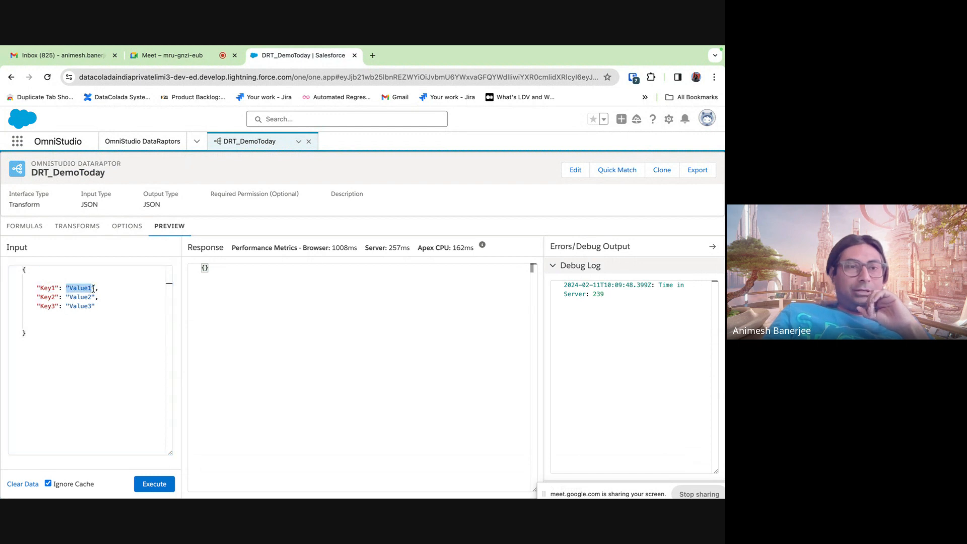
pyautogui.click(40, 347)
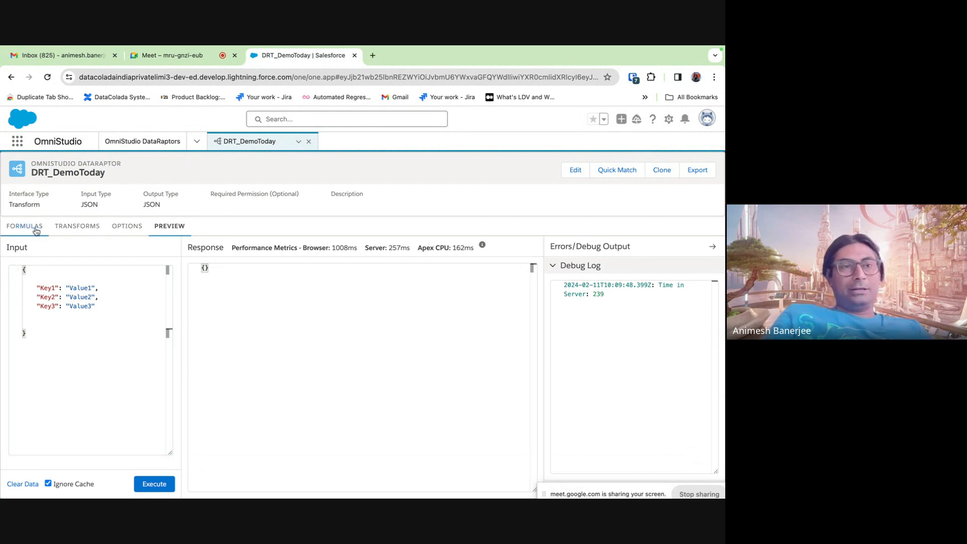
# - Add a Transforms mapping from Key1 to NewKey1
pyautogui.click(77, 226)
pyautogui.click(31, 225)
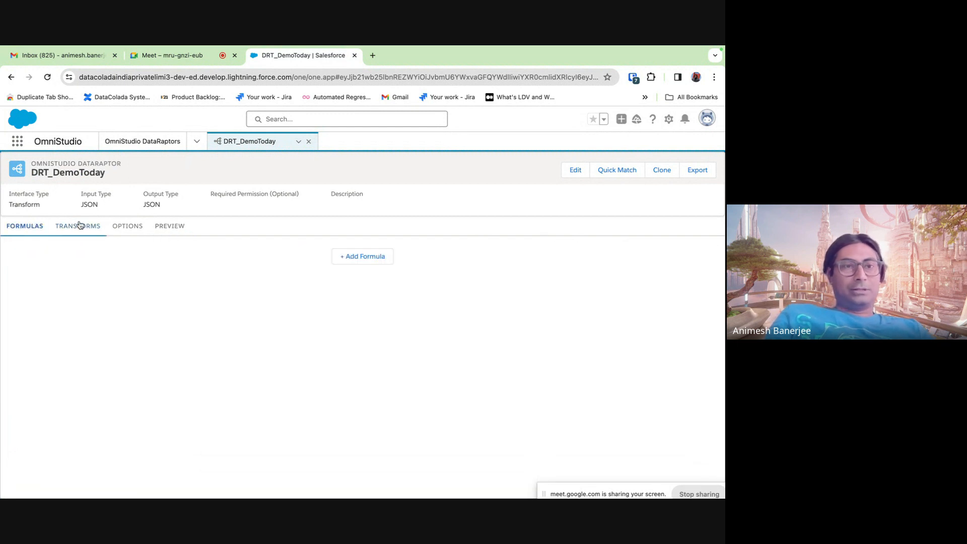
pyautogui.click(128, 228)
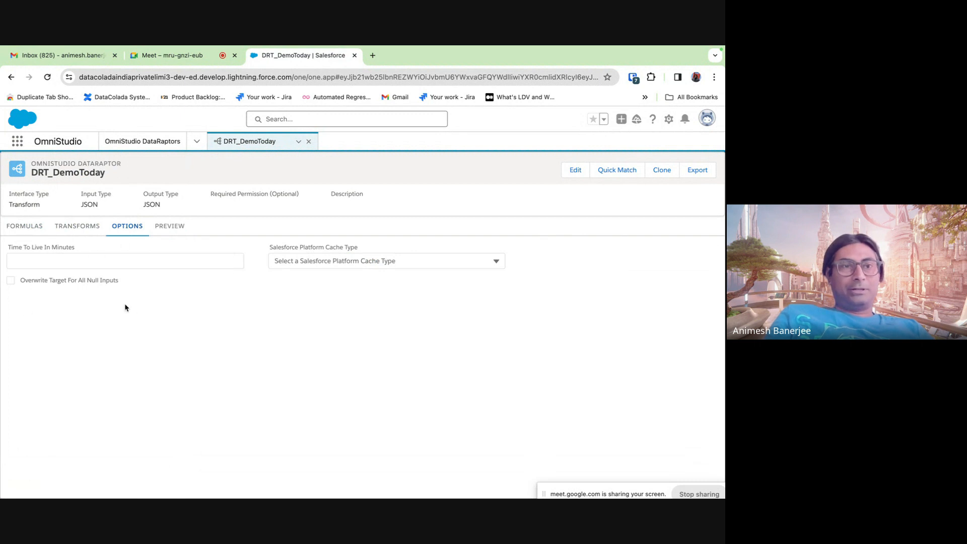
pyautogui.click(90, 225)
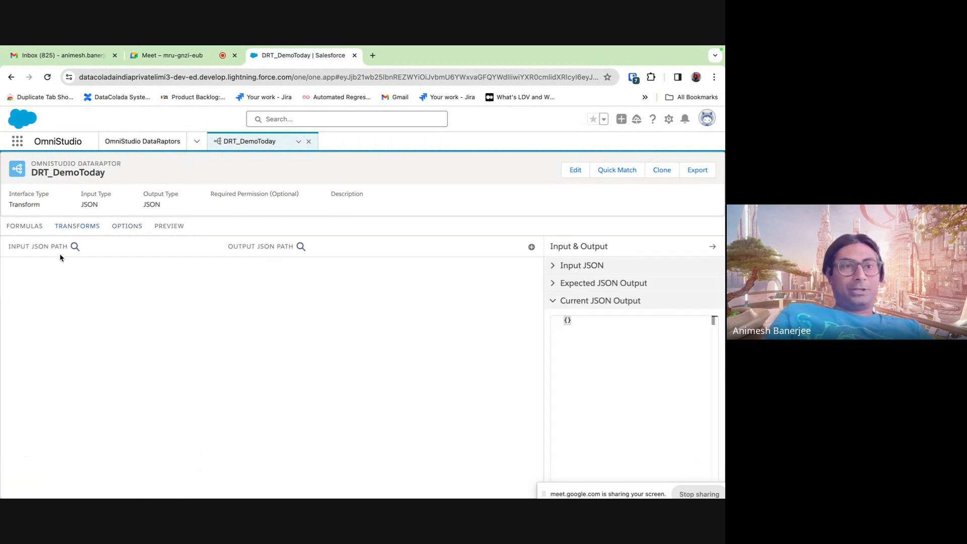
pyautogui.click(531, 247)
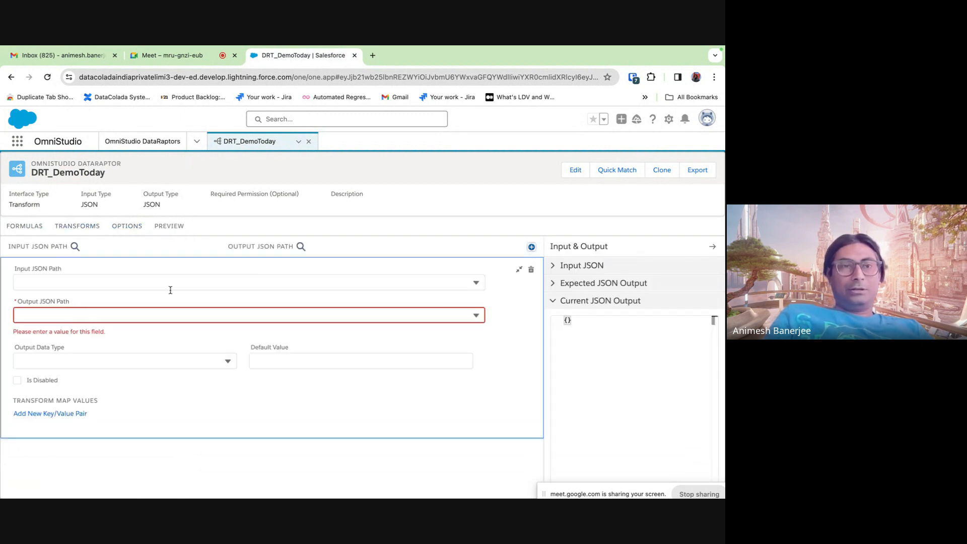
pyautogui.click(151, 277)
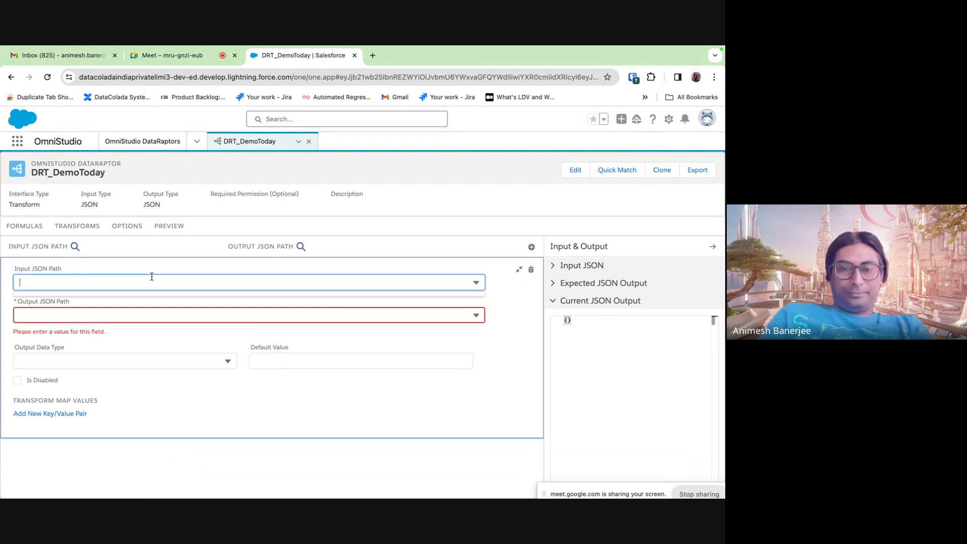
pyautogui.write('Key1')
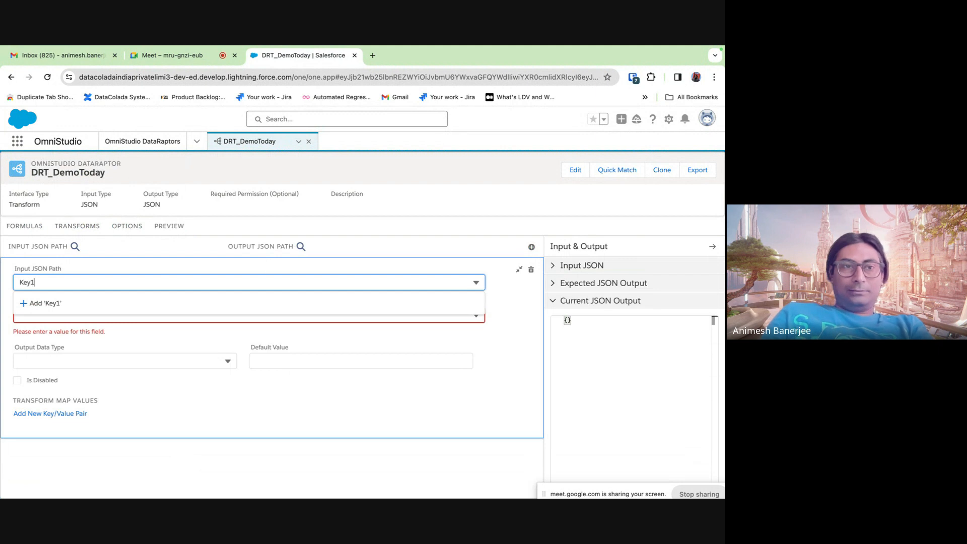
pyautogui.click(138, 314)
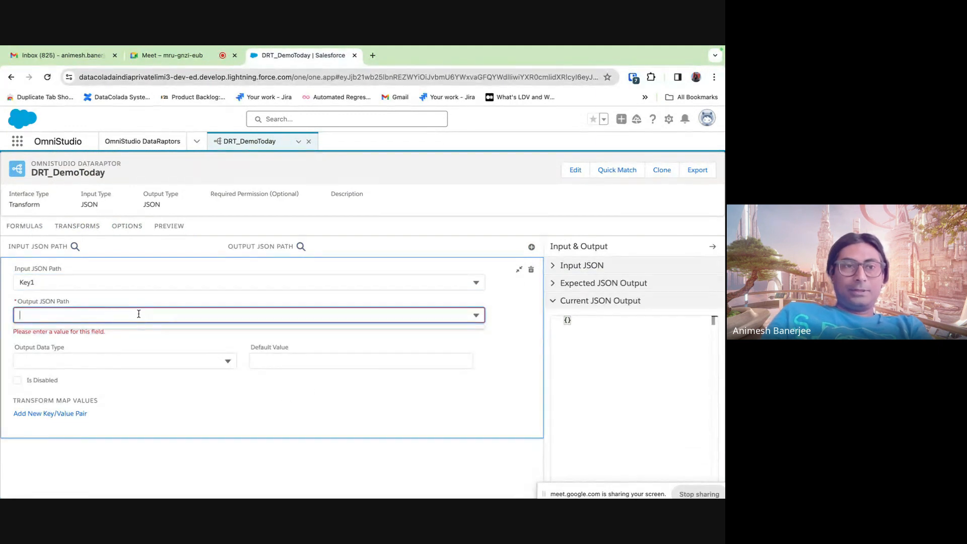
pyautogui.write('New')
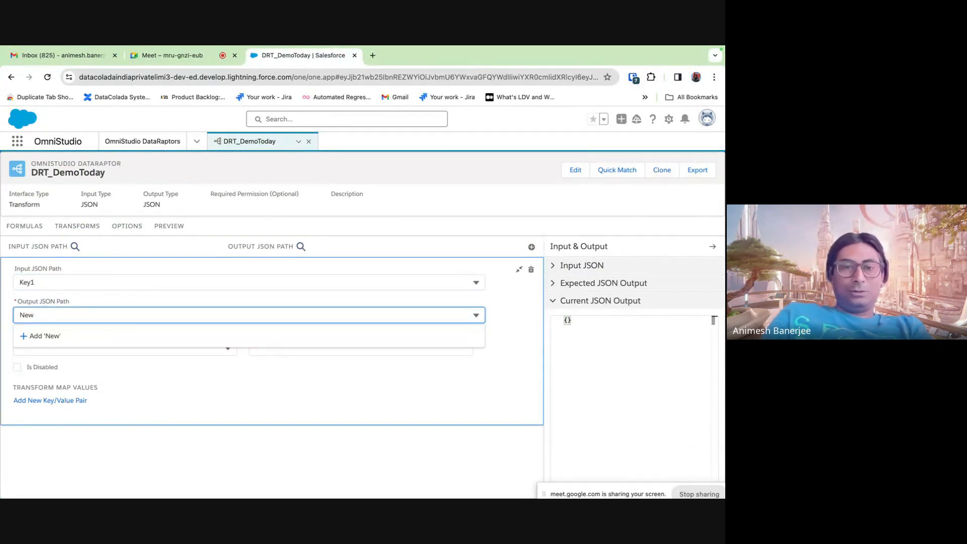
pyautogui.write('Key1')
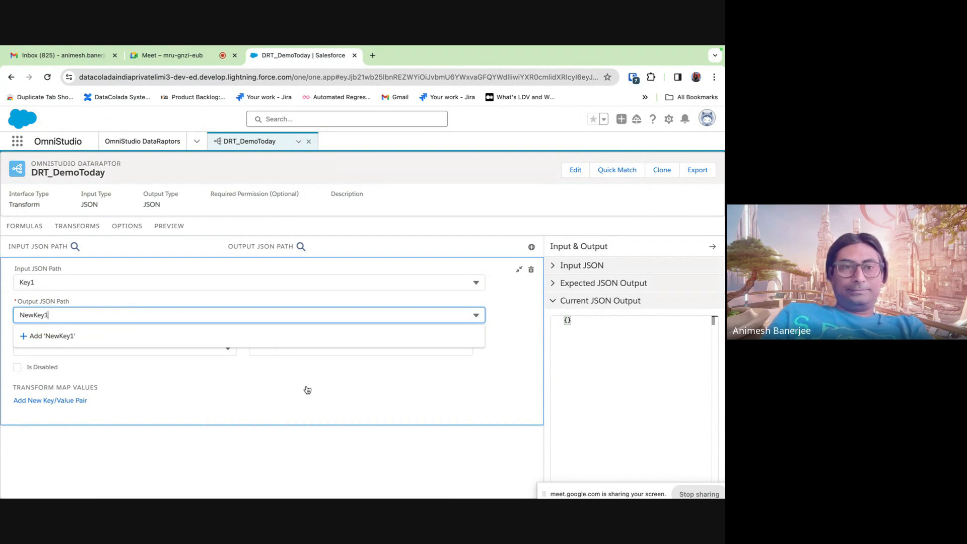
pyautogui.click(308, 390)
pyautogui.click(519, 270)
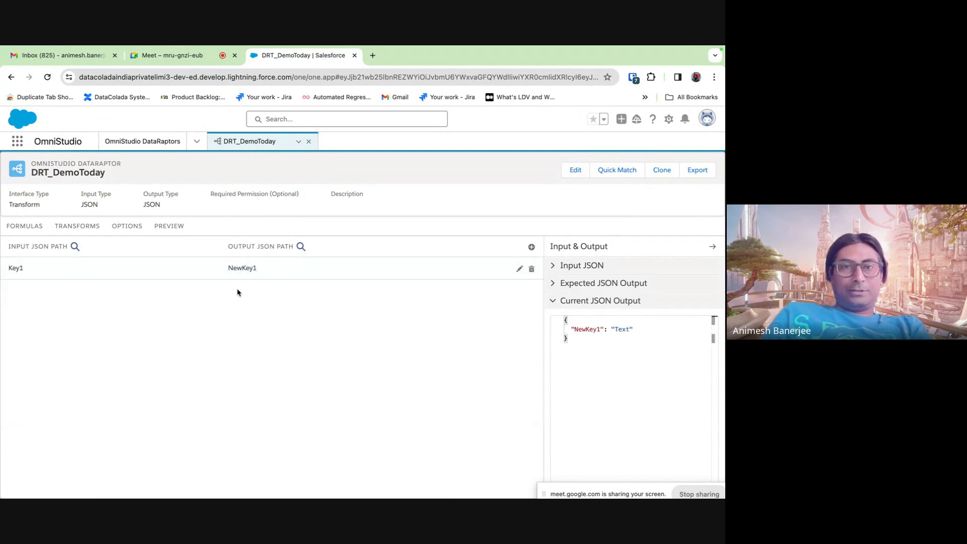
# - Add a second mapping from Key2 to NewKey2
pyautogui.click(532, 247)
pyautogui.click(132, 304)
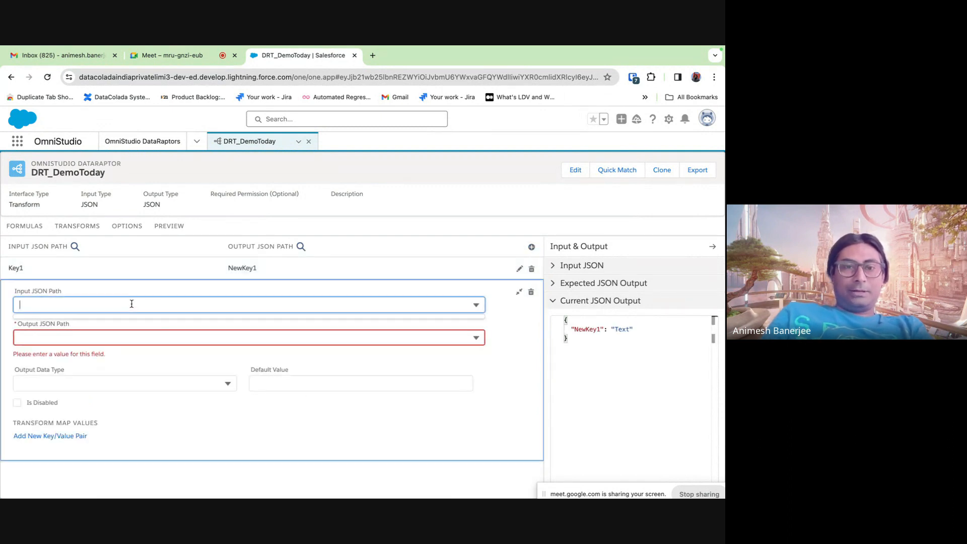
pyautogui.write('Key2')
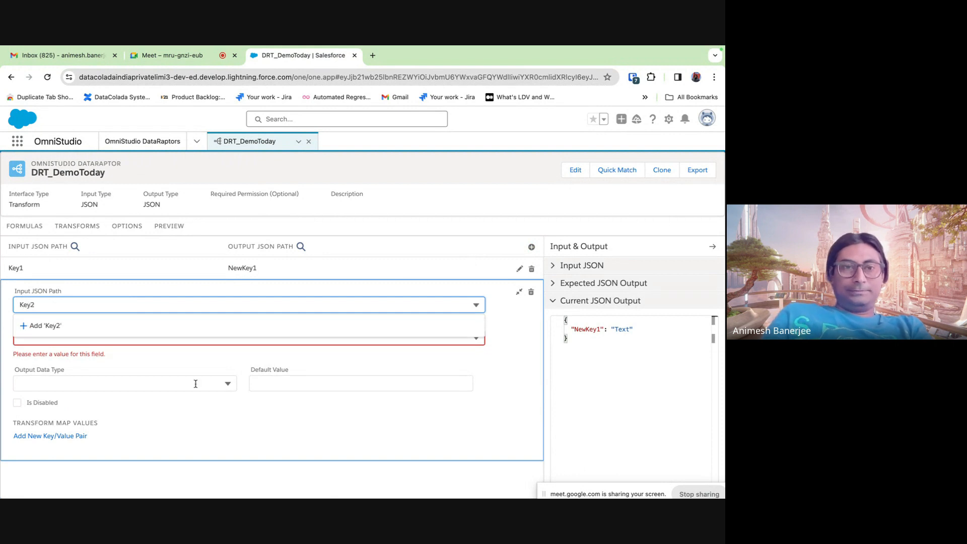
pyautogui.click(185, 436)
pyautogui.click(95, 338)
pyautogui.write('Key')
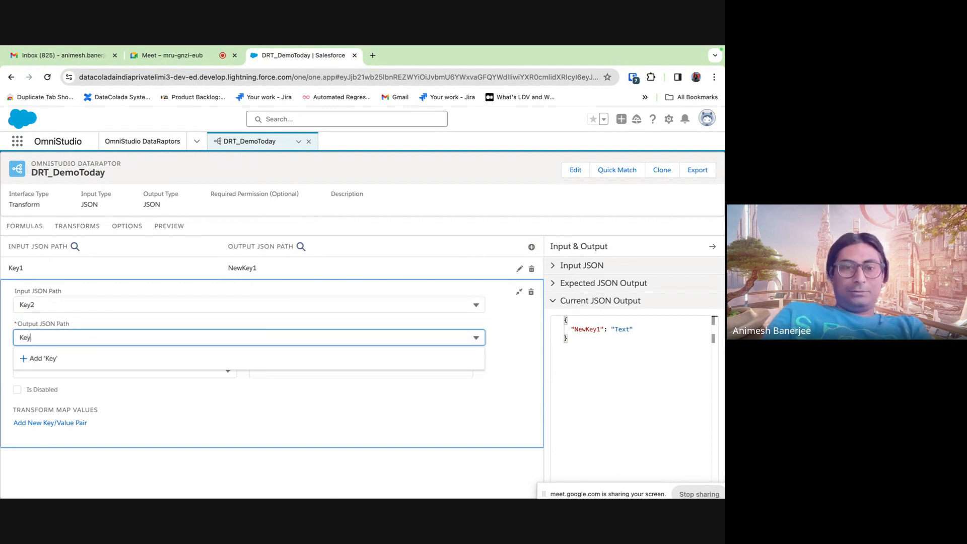
pyautogui.press('BackSpace')
pyautogui.press('BackSpace')
pyautogui.press('BackSpace')
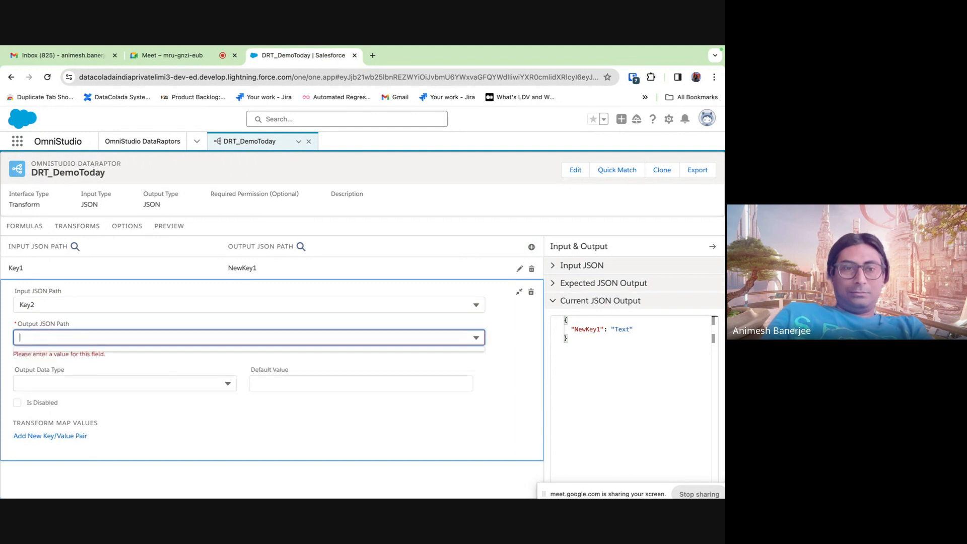
pyautogui.write('NewKey2')
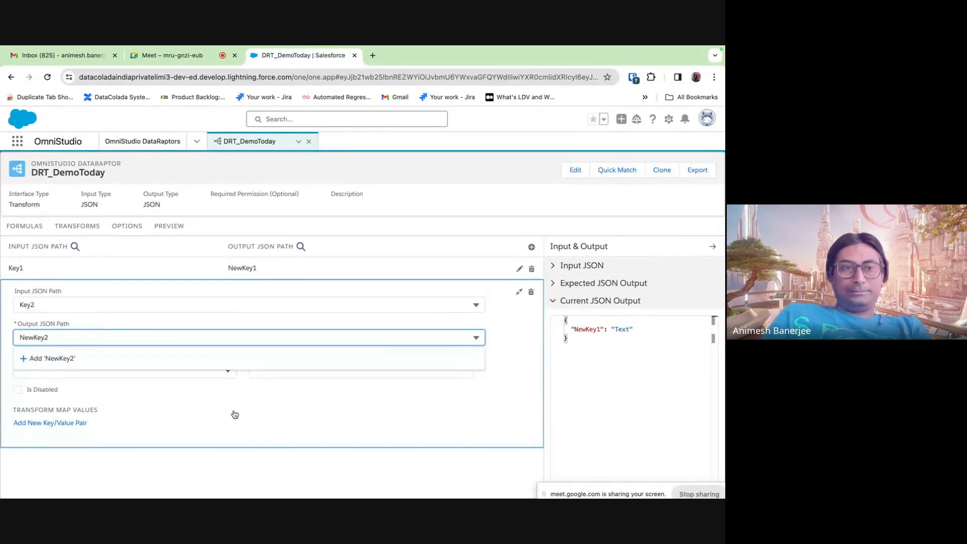
pyautogui.press('Return')
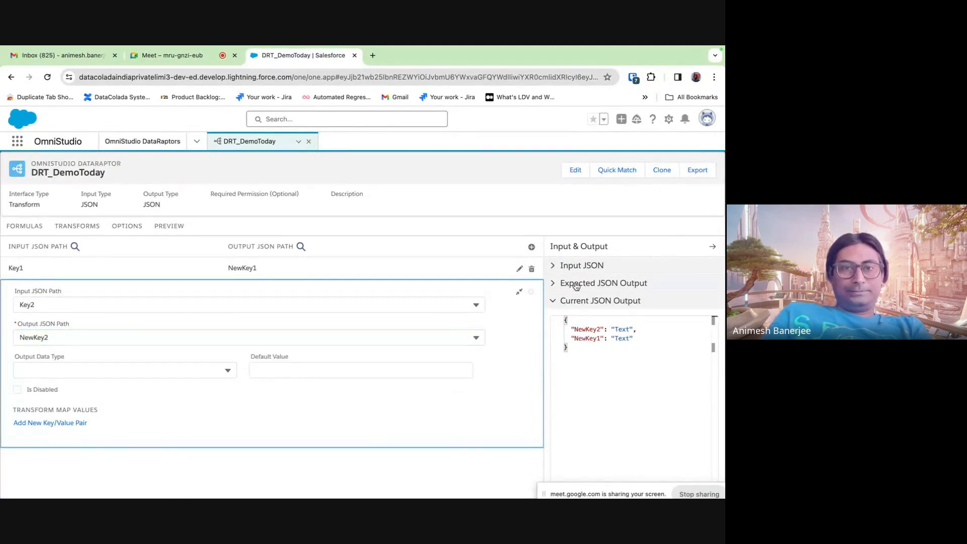
pyautogui.click(518, 291)
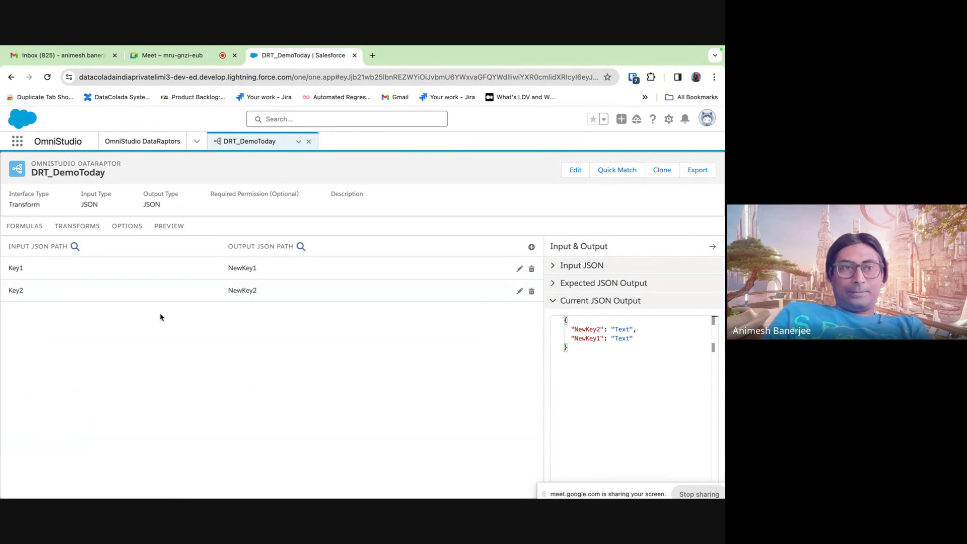
# - Add a third mapping from Key3 to NewKey3
pyautogui.click(531, 246)
pyautogui.click(87, 326)
pyautogui.write('Key3')
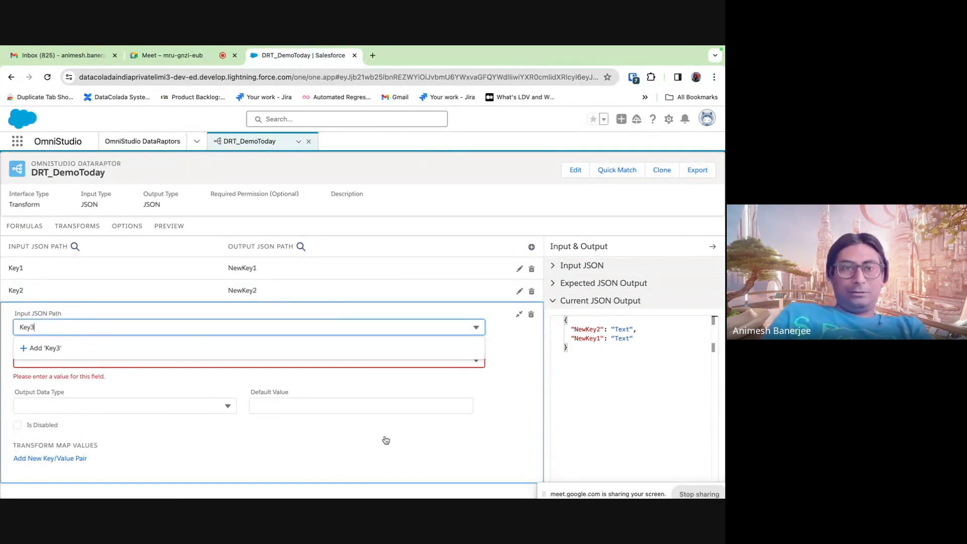
pyautogui.click(516, 406)
pyautogui.click(169, 361)
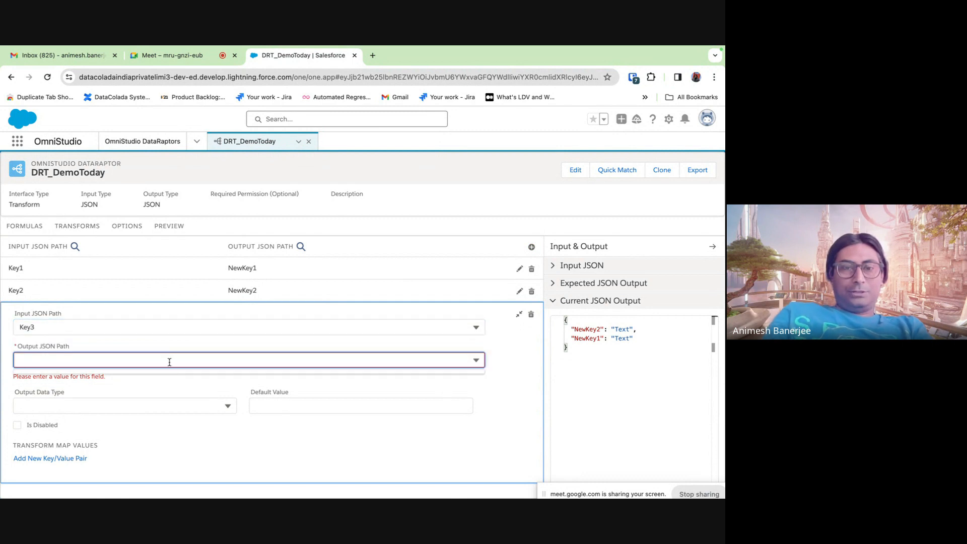
pyautogui.write('Ke')
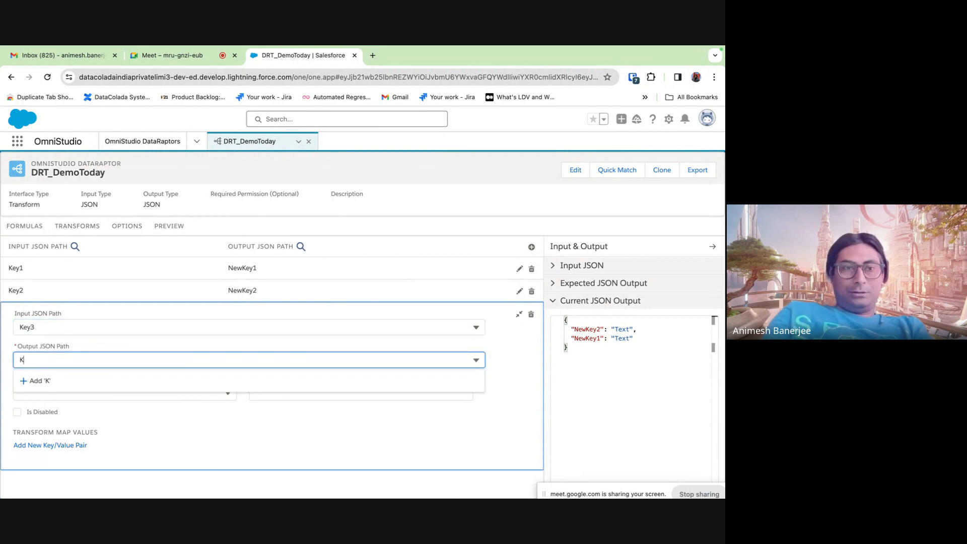
pyautogui.press('BackSpace')
pyautogui.write('NewKey')
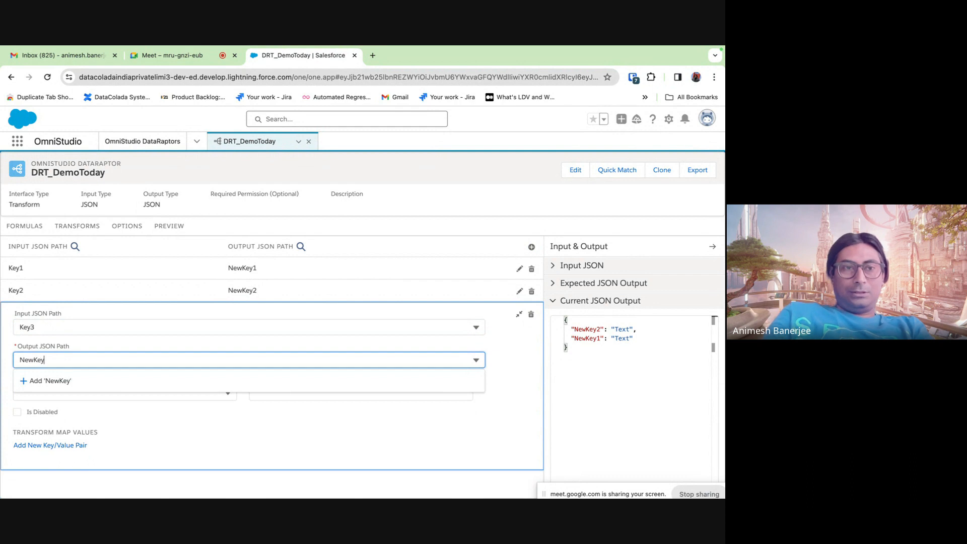
pyautogui.write('3')
pyautogui.click(519, 314)
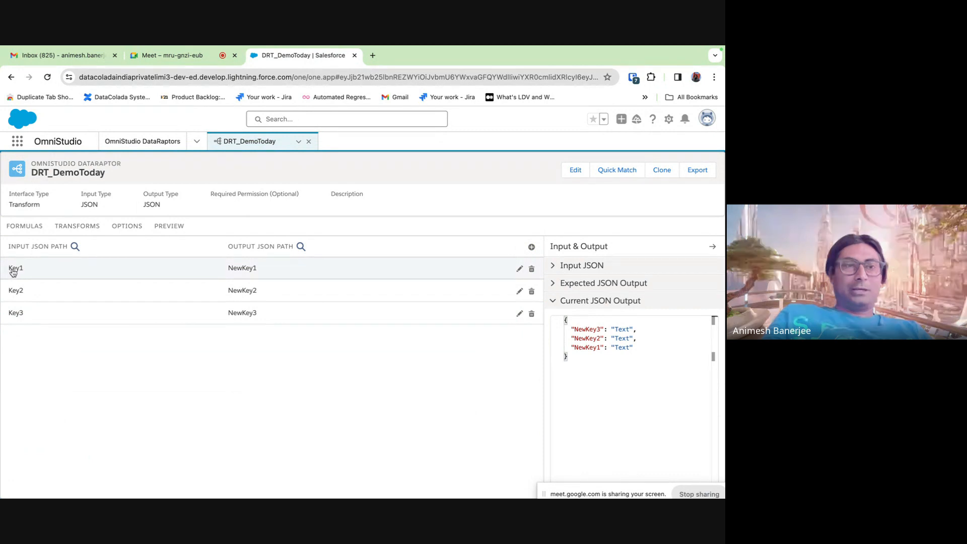
pyautogui.click(170, 226)
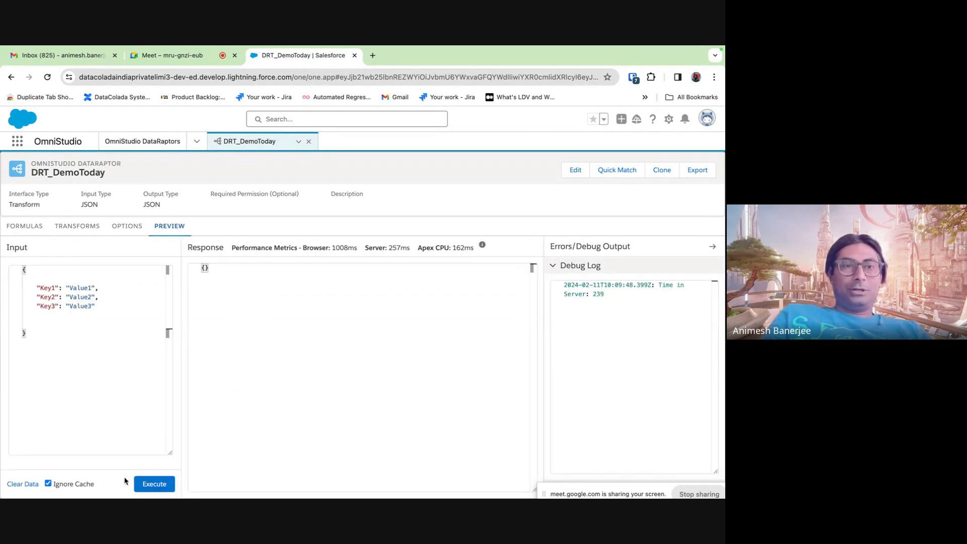
pyautogui.click(154, 484)
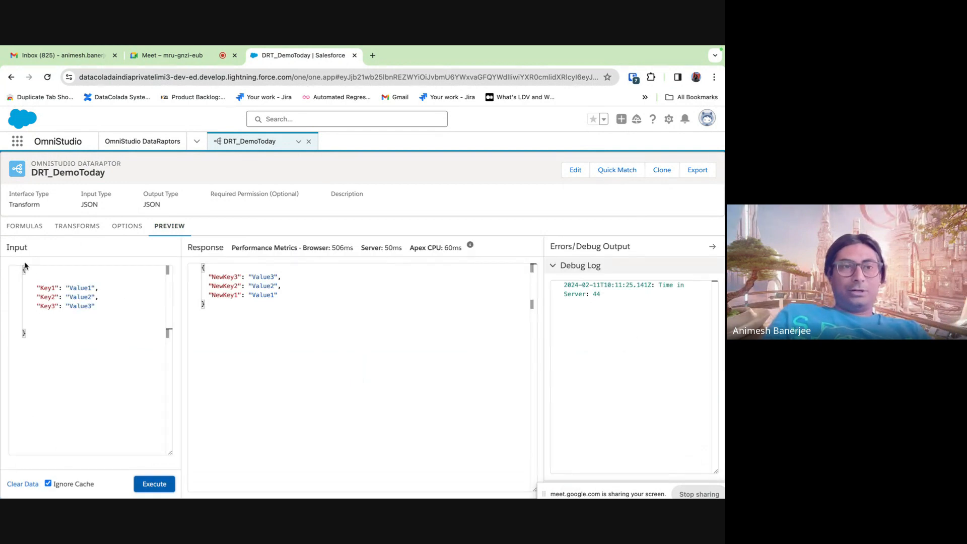
pyautogui.doubleClick(222, 277)
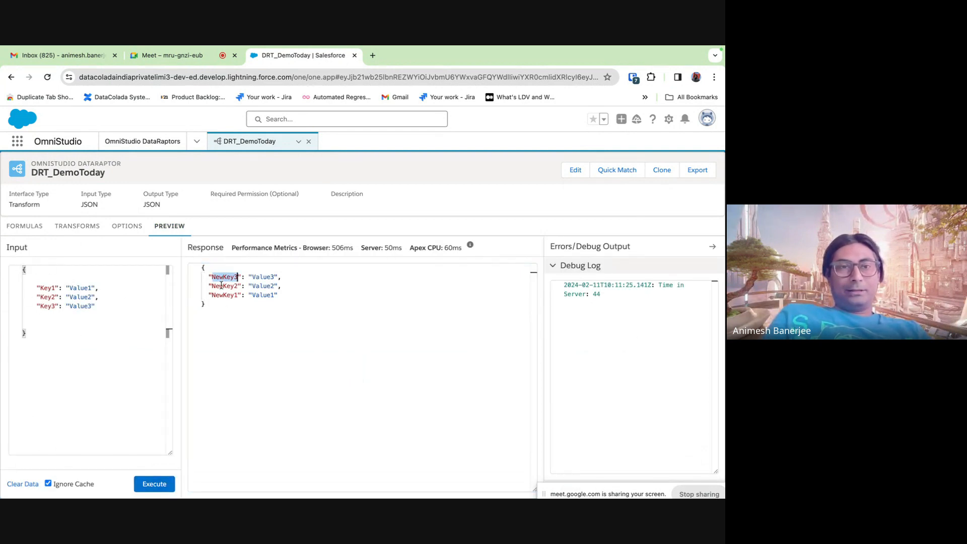
pyautogui.doubleClick(222, 285)
pyautogui.click(220, 295)
pyautogui.doubleClick(220, 295)
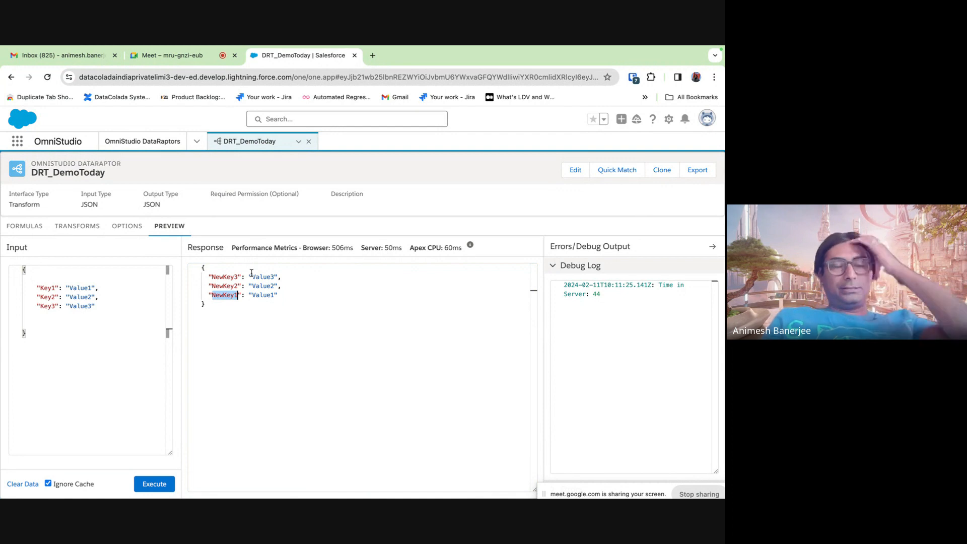
pyautogui.click(87, 228)
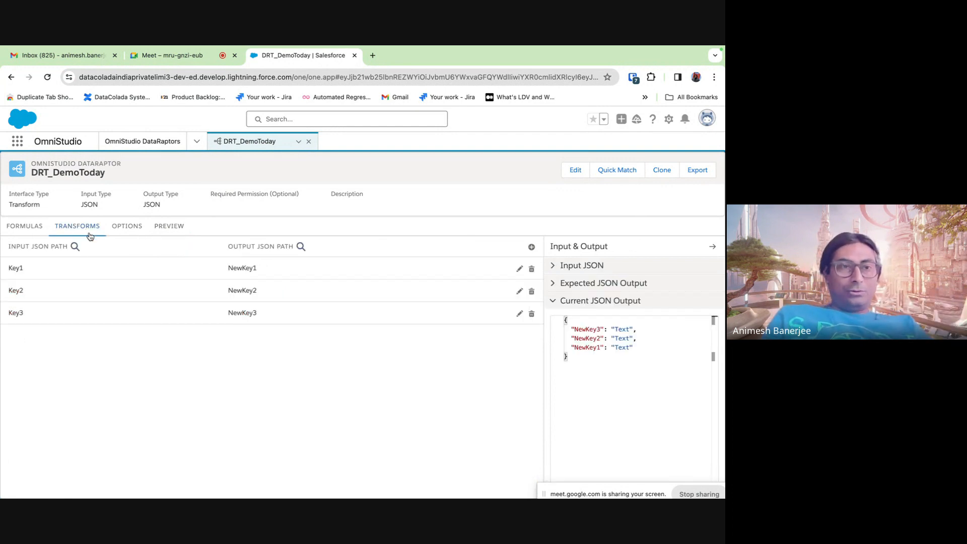
# - Give the Key1 mapping a value pair translating Value1 to NewValue1
pyautogui.click(518, 267)
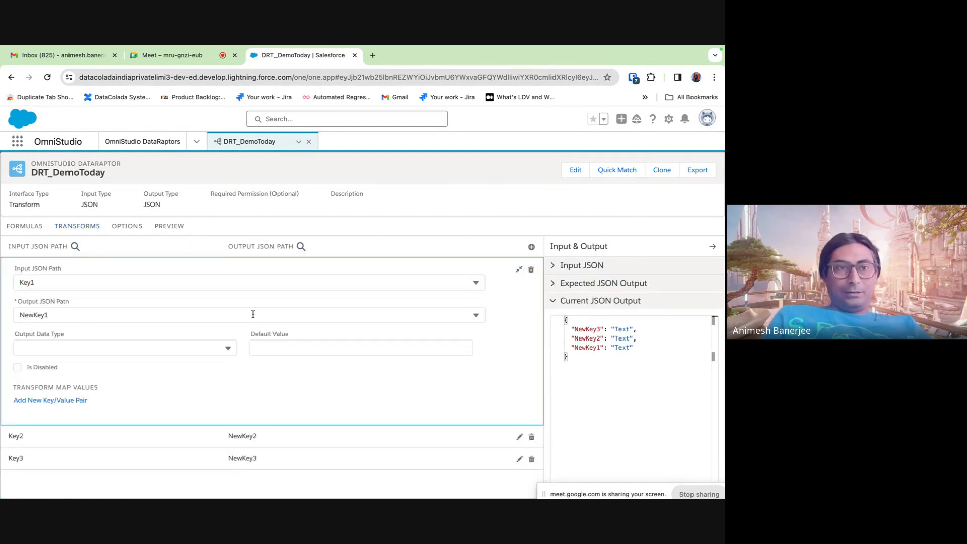
pyautogui.click(55, 402)
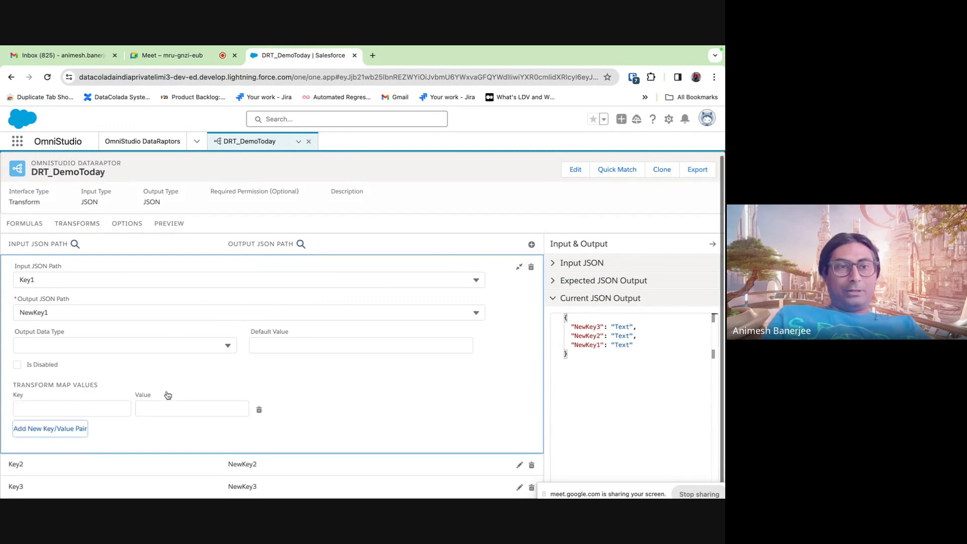
pyautogui.click(86, 408)
pyautogui.write('B')
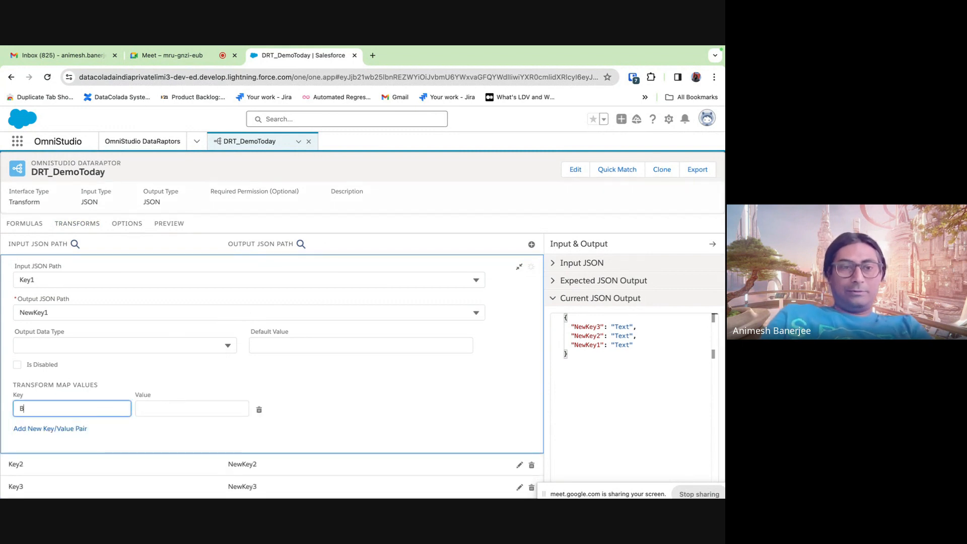
pyautogui.write('a')
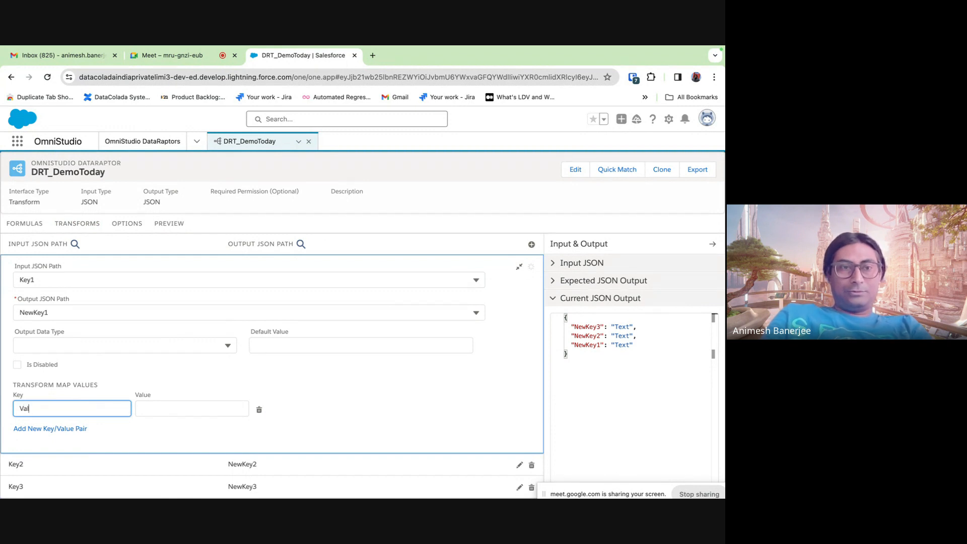
pyautogui.write('lue1')
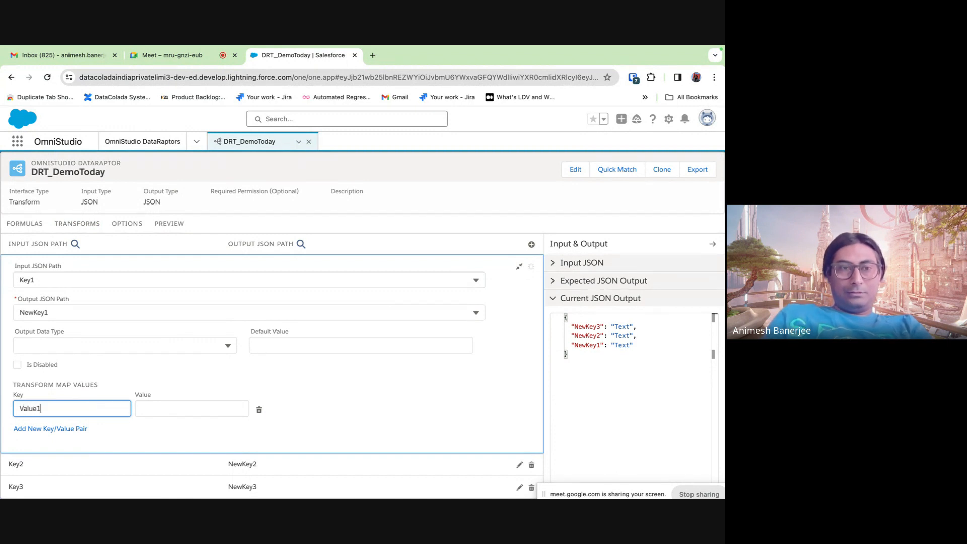
pyautogui.click(189, 410)
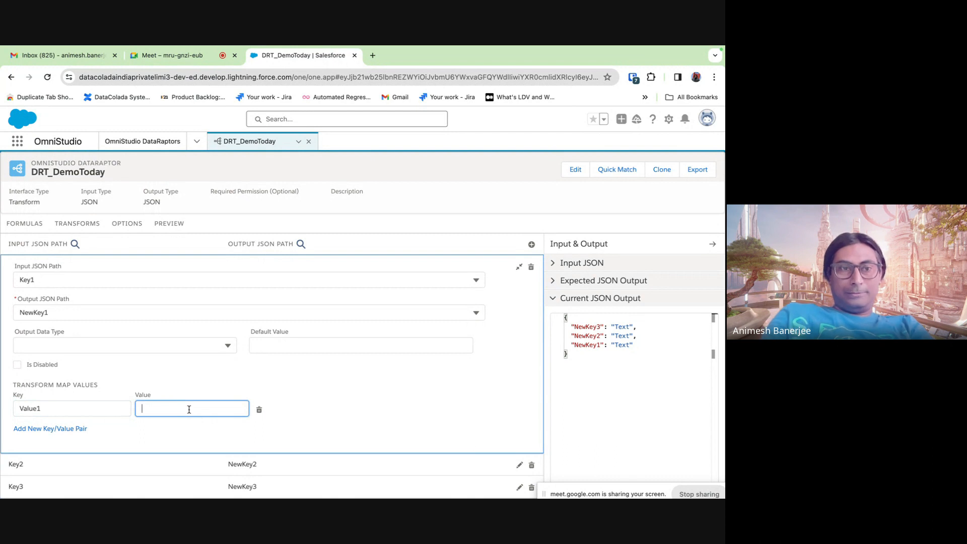
pyautogui.write('NewValue1')
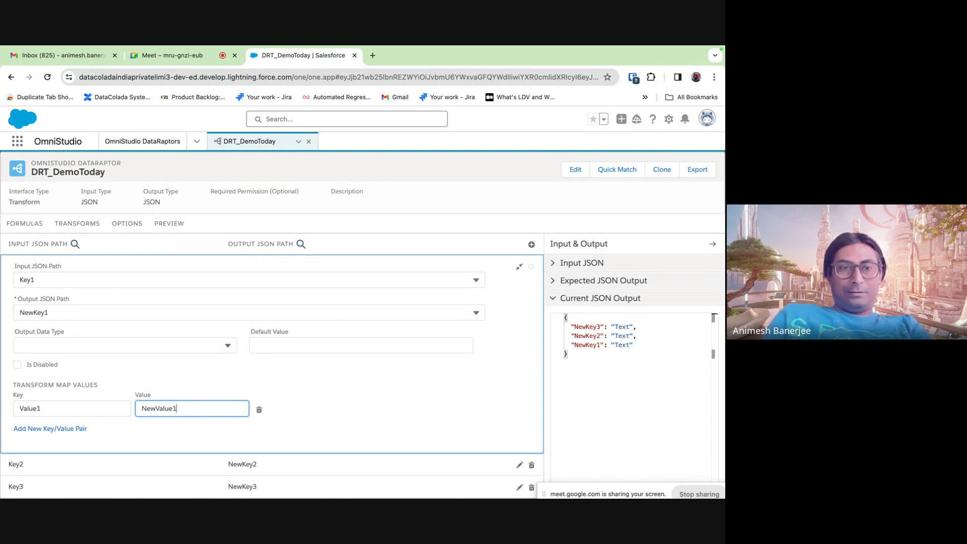
pyautogui.click(519, 267)
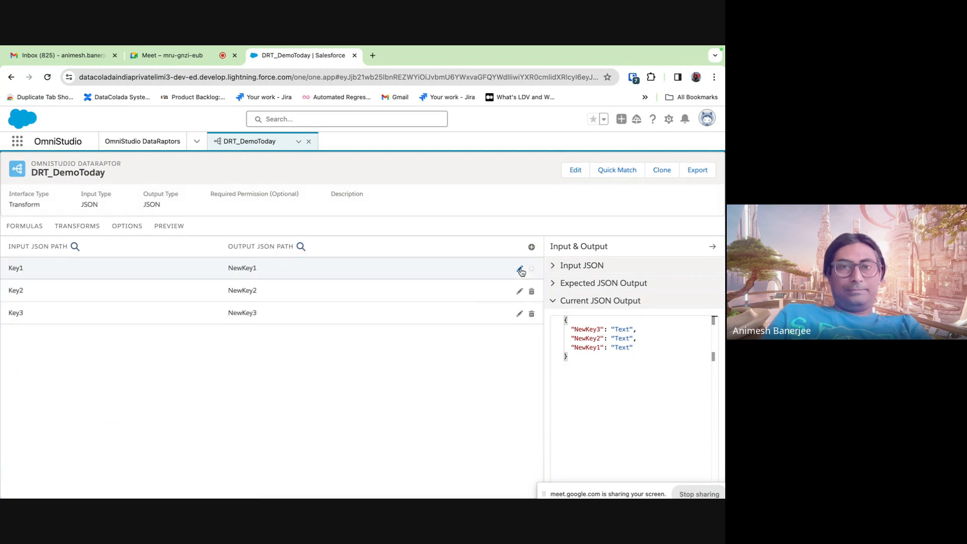
# - Give the Key2 mapping a value pair translating Value2 to NewValue2
pyautogui.click(519, 291)
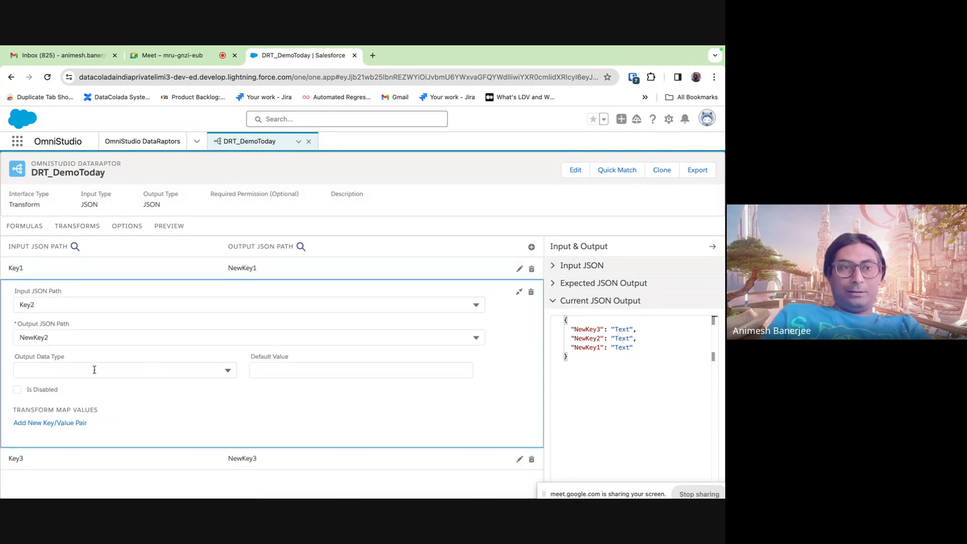
pyautogui.click(48, 424)
pyautogui.click(42, 435)
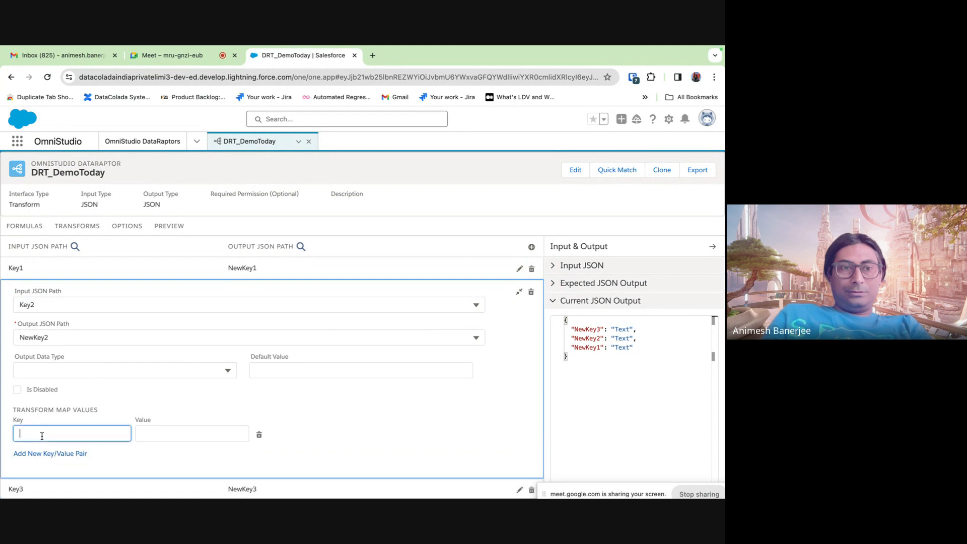
pyautogui.write('Value2')
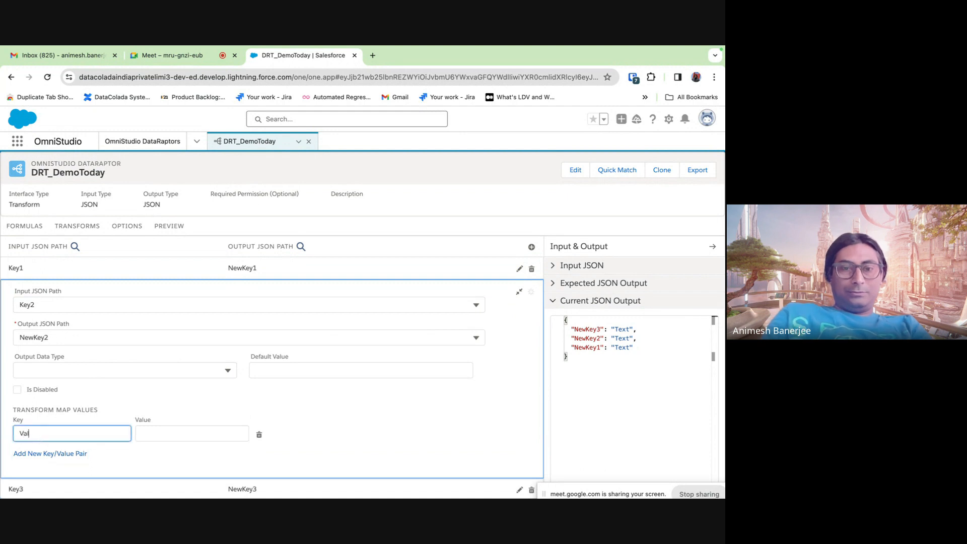
pyautogui.click(151, 437)
pyautogui.write('NewVal')
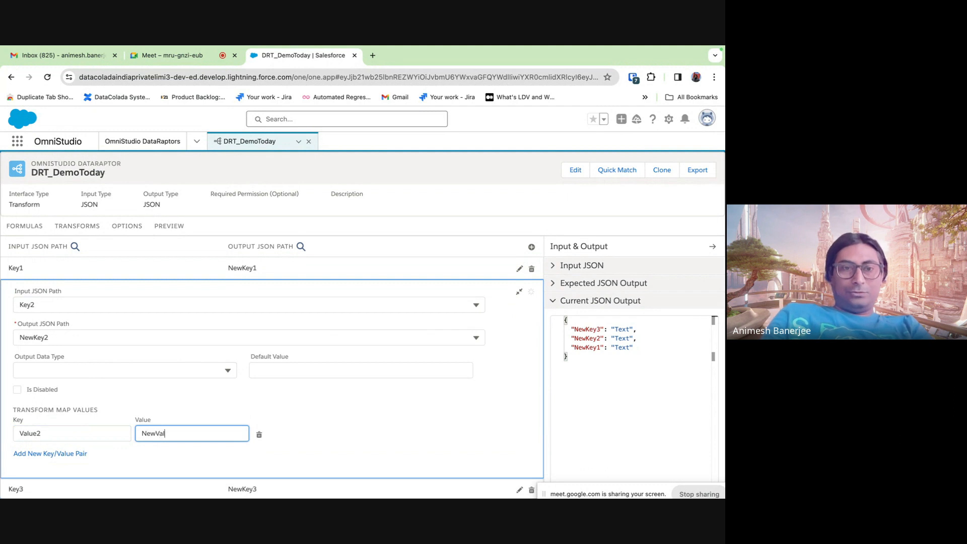
pyautogui.write('uew')
pyautogui.write('2')
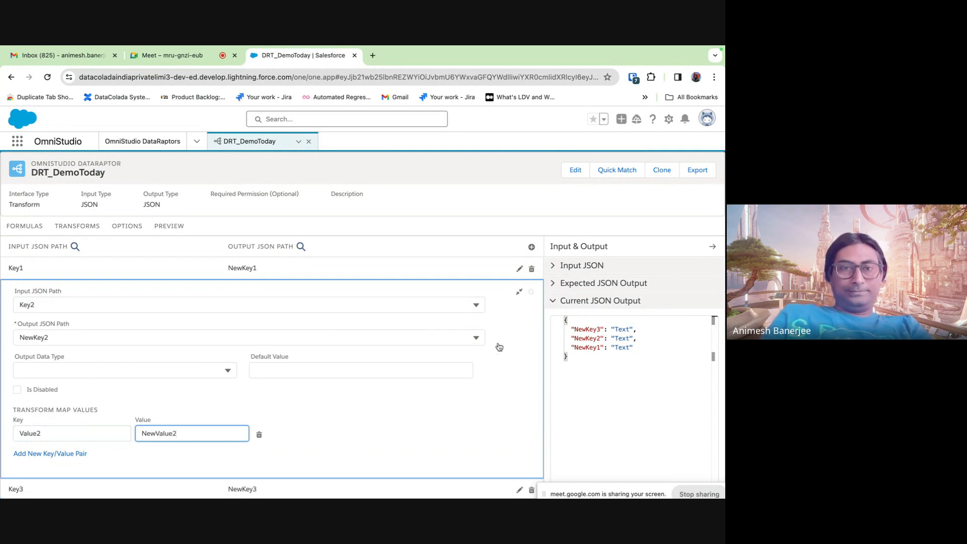
pyautogui.click(518, 291)
# - Give the Key3 mapping a value pair translating Value3 to NewValue3
pyautogui.click(519, 313)
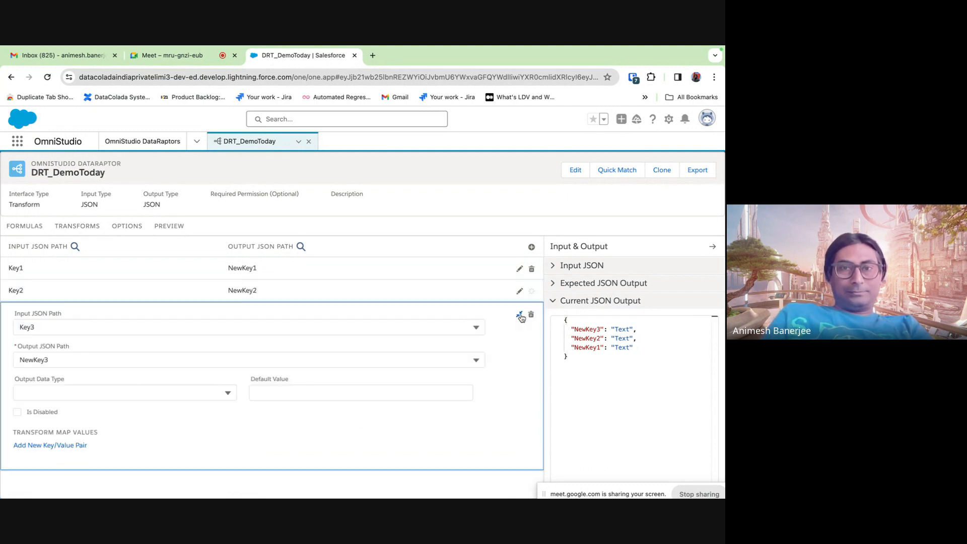
pyautogui.click(114, 391)
pyautogui.click(347, 353)
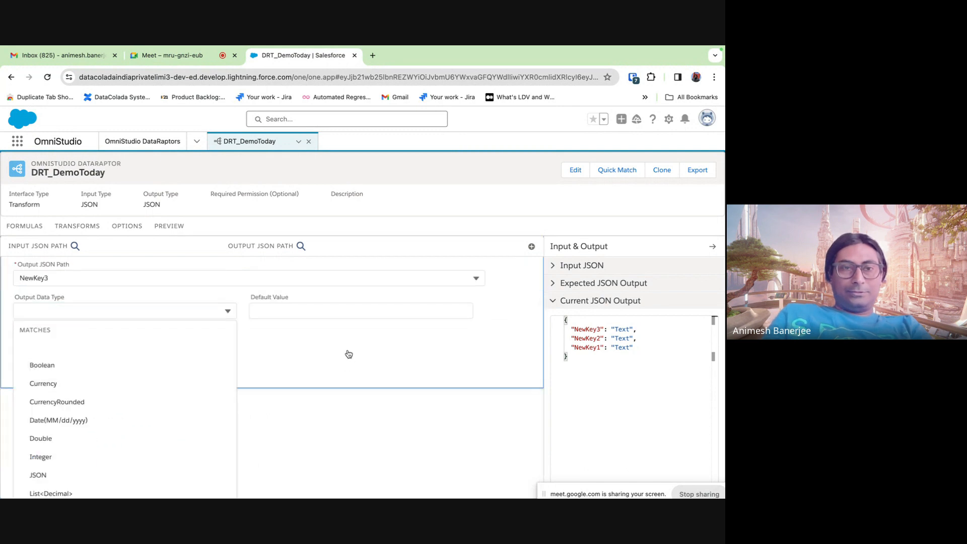
pyautogui.click(55, 447)
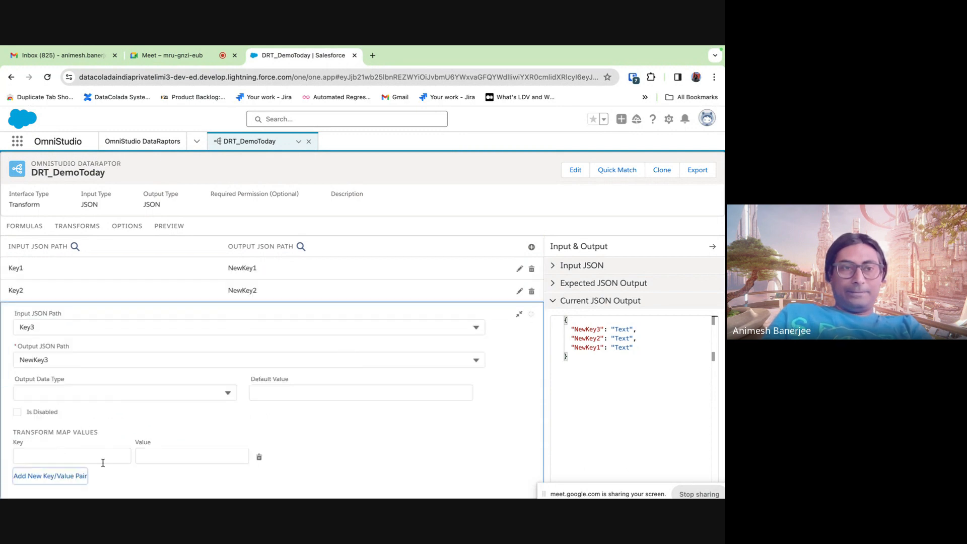
pyautogui.click(73, 456)
pyautogui.write('Value')
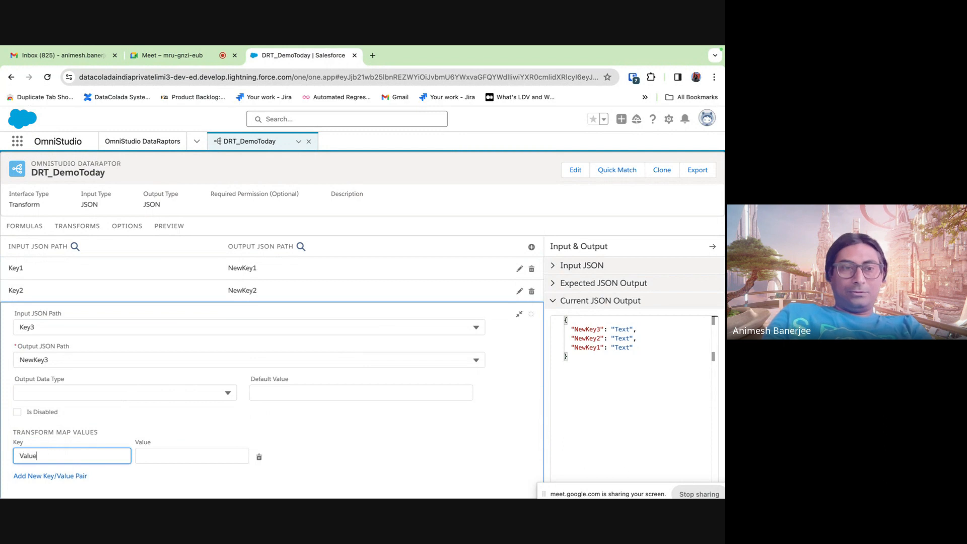
pyautogui.write('3')
pyautogui.click(167, 455)
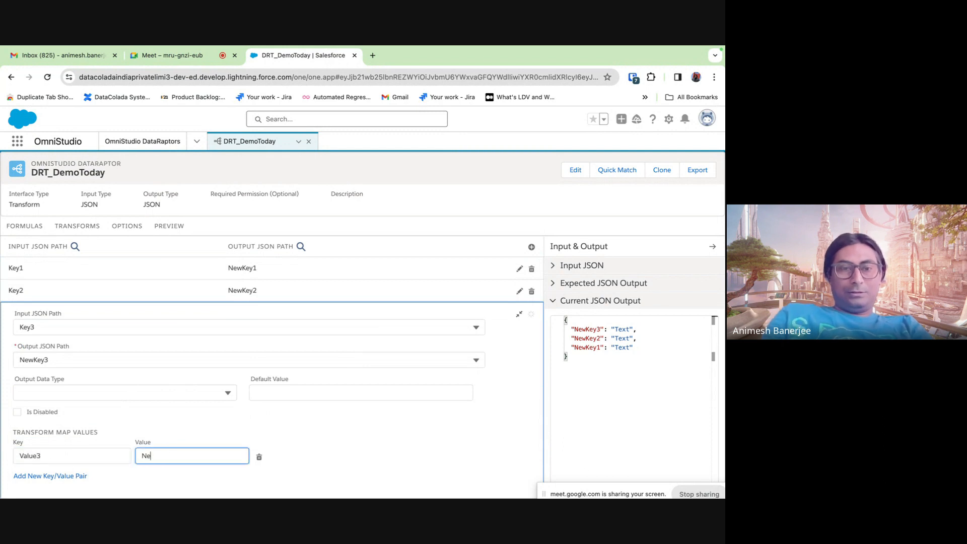
pyautogui.write('NewValuwe')
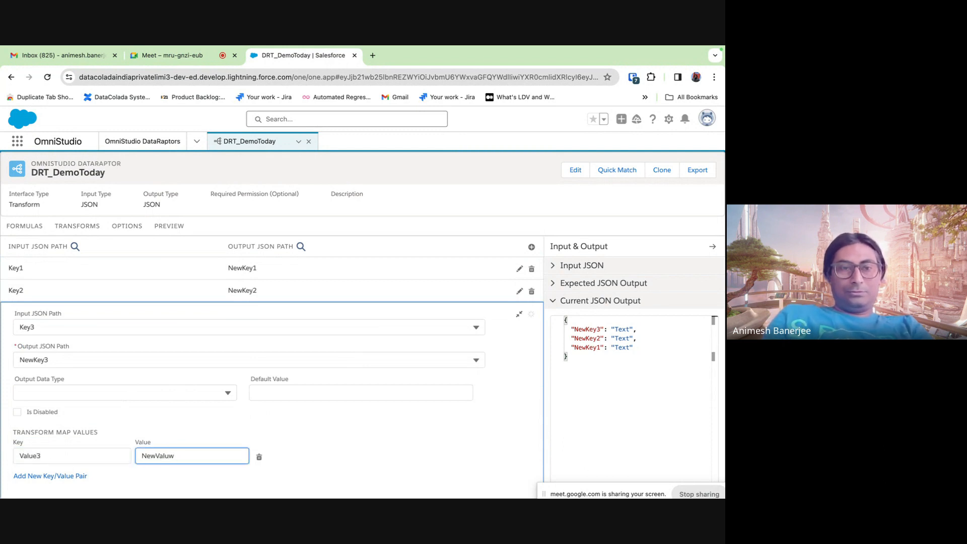
pyautogui.click(519, 315)
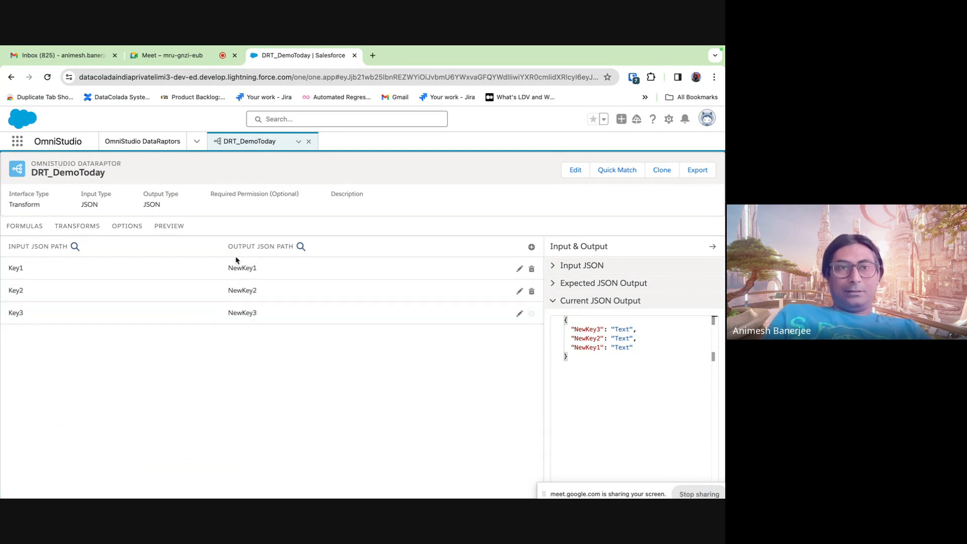
# - Execute the preview and confirm NewKey1–NewKey3 return NewValue1–NewValue3
pyautogui.click(175, 230)
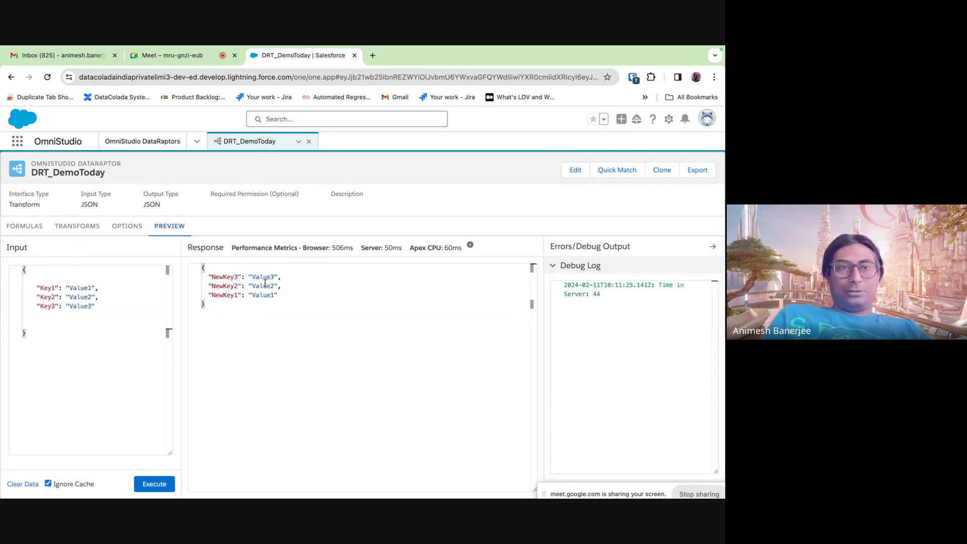
pyautogui.click(154, 484)
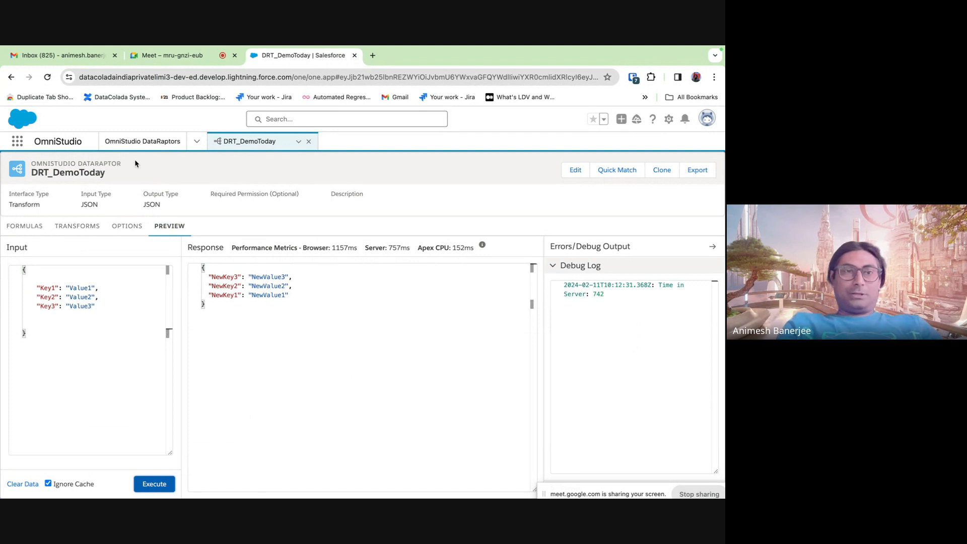
pyautogui.moveTo(29, 173); pyautogui.dragTo(114, 173)
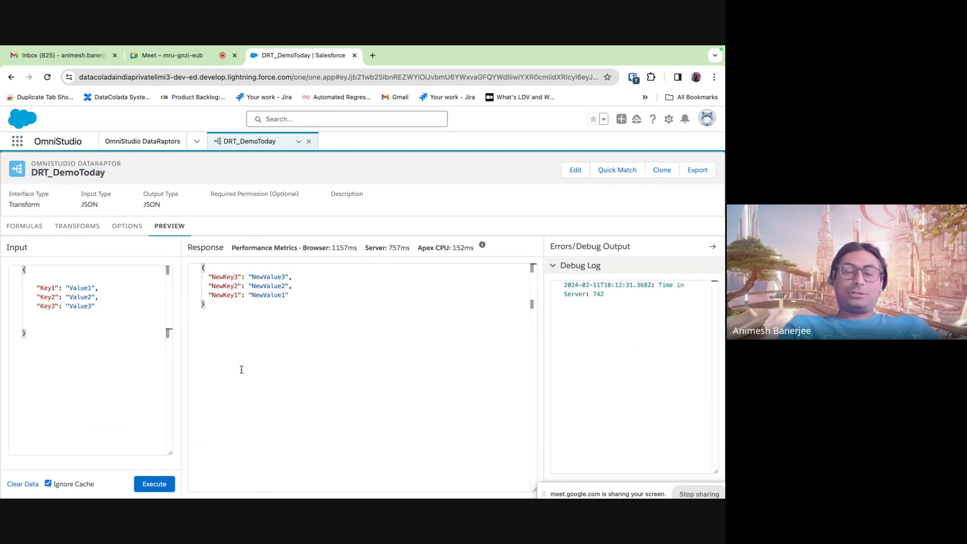
# - Add a TODAY() formula with result path todayVar
pyautogui.click(30, 227)
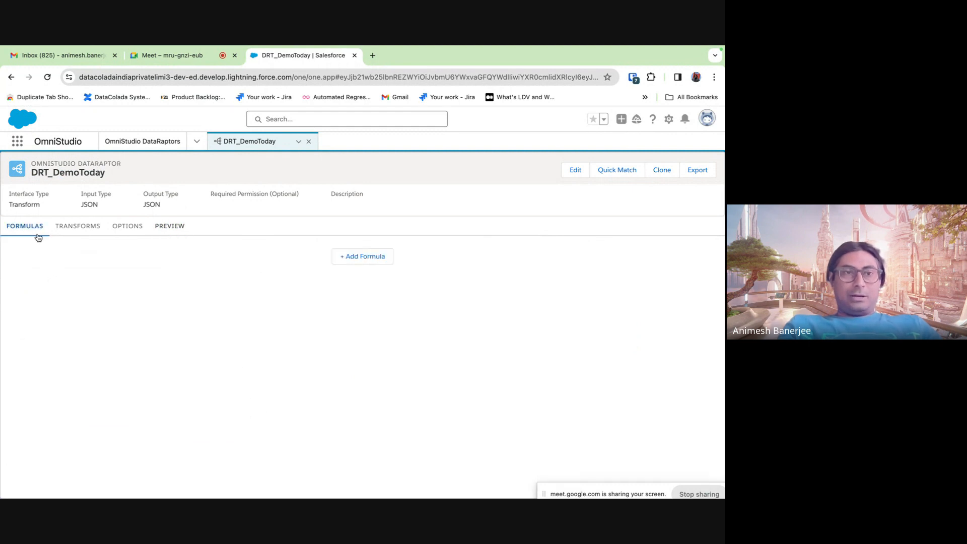
pyautogui.click(357, 260)
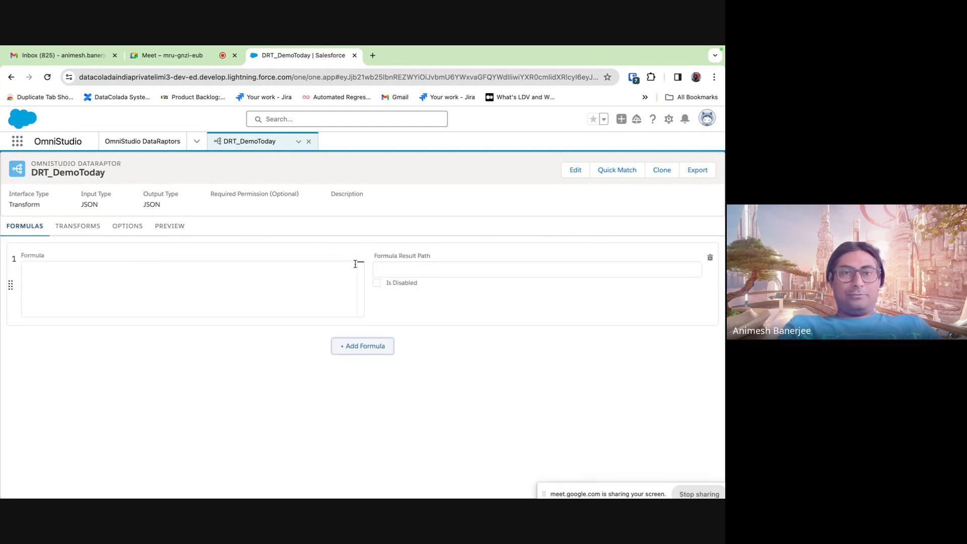
pyautogui.click(48, 281)
pyautogui.write('to')
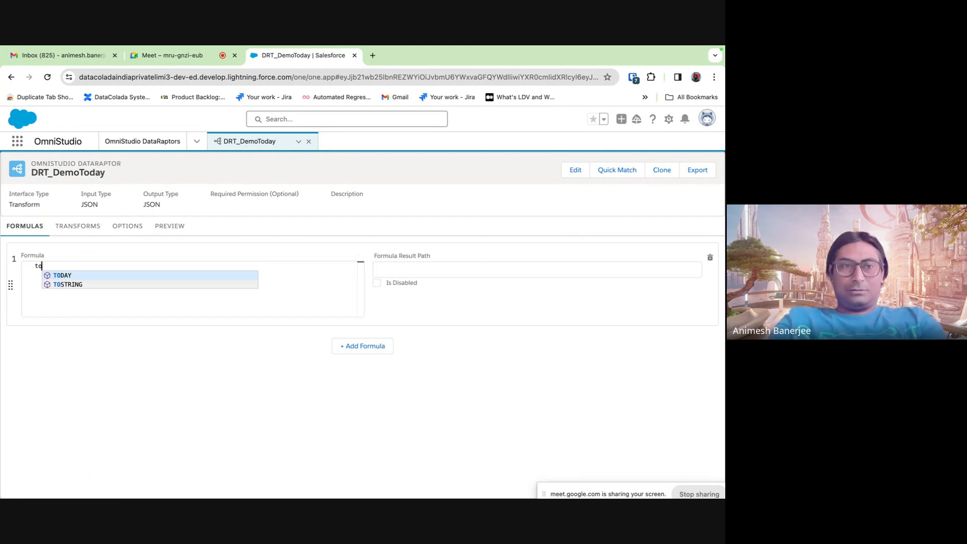
pyautogui.click(84, 276)
pyautogui.moveTo(108, 266); pyautogui.dragTo(56, 266)
pyautogui.press('BackSpace')
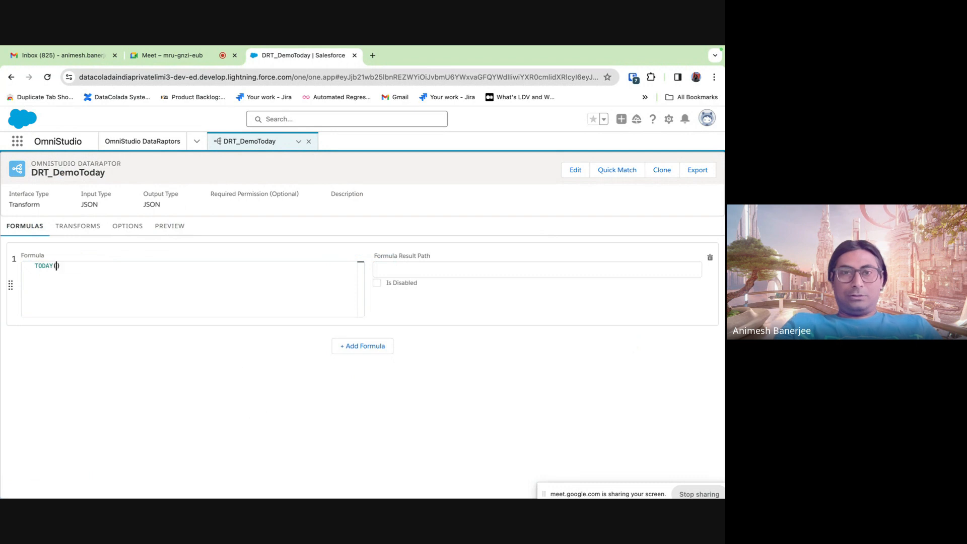
pyautogui.click(410, 264)
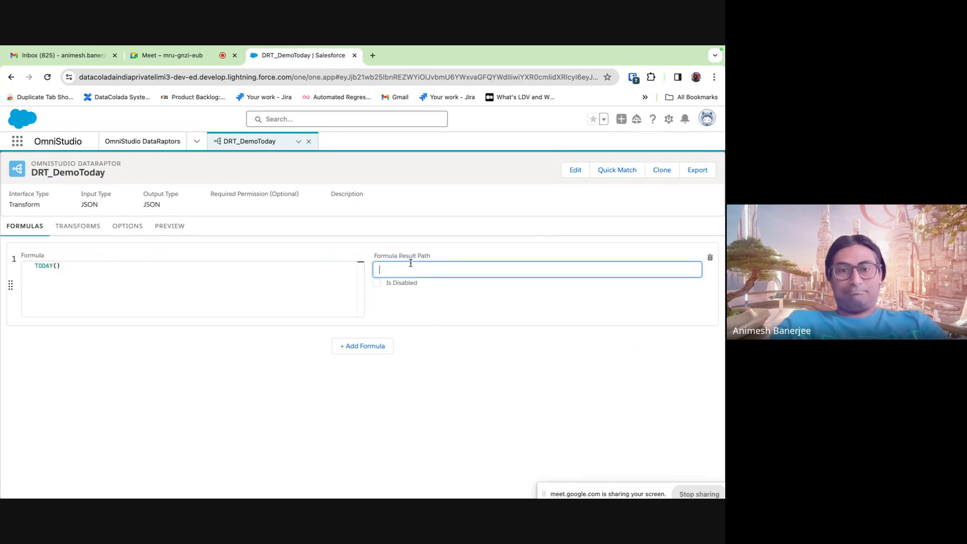
pyautogui.write('today')
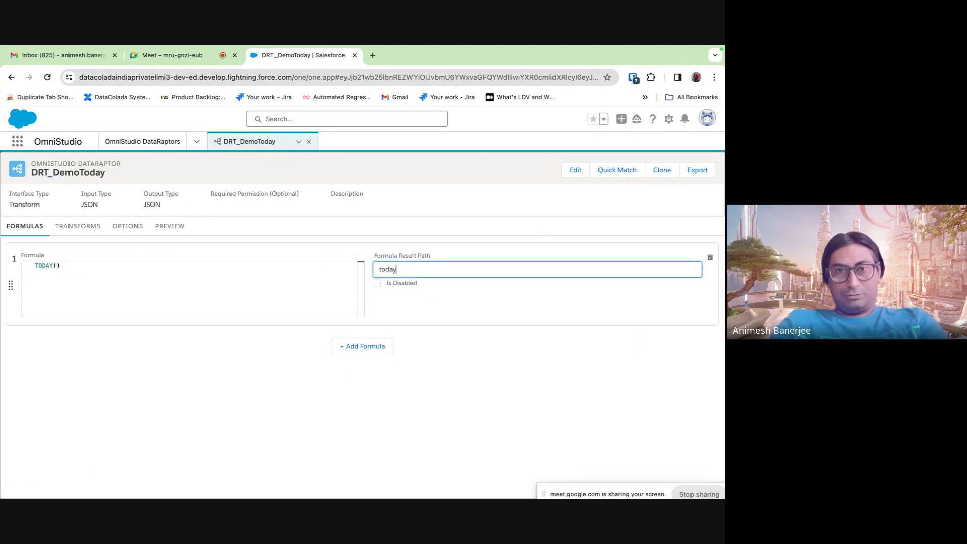
pyautogui.write('Var')
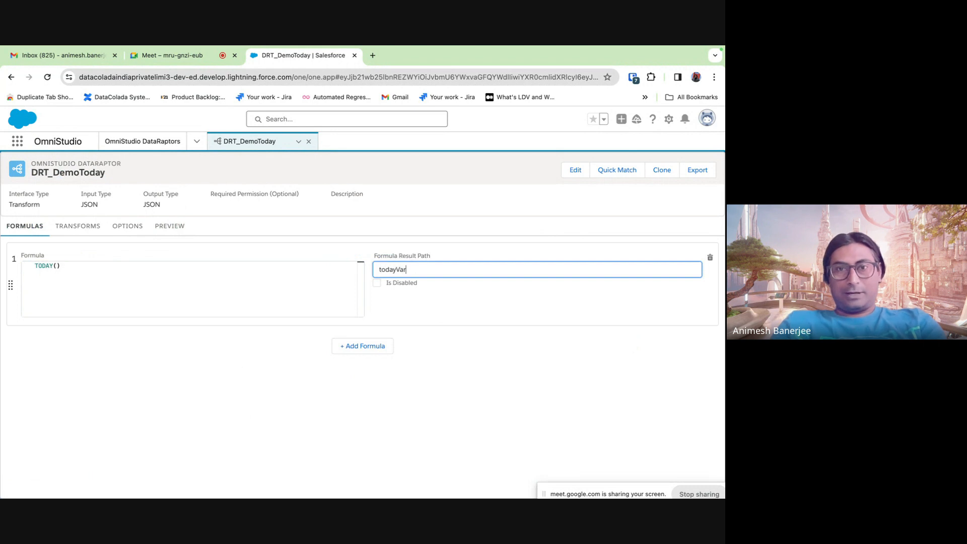
pyautogui.click(482, 313)
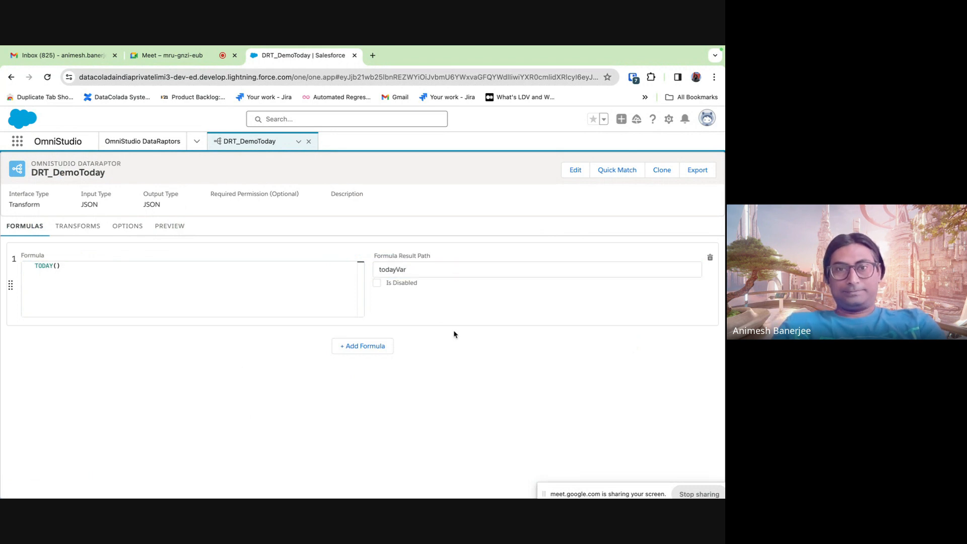
pyautogui.doubleClick(391, 268)
pyautogui.hotkey('ctrl', 'c')
# - Add a transform mapping from todayVar to output key NewKey4
pyautogui.click(129, 226)
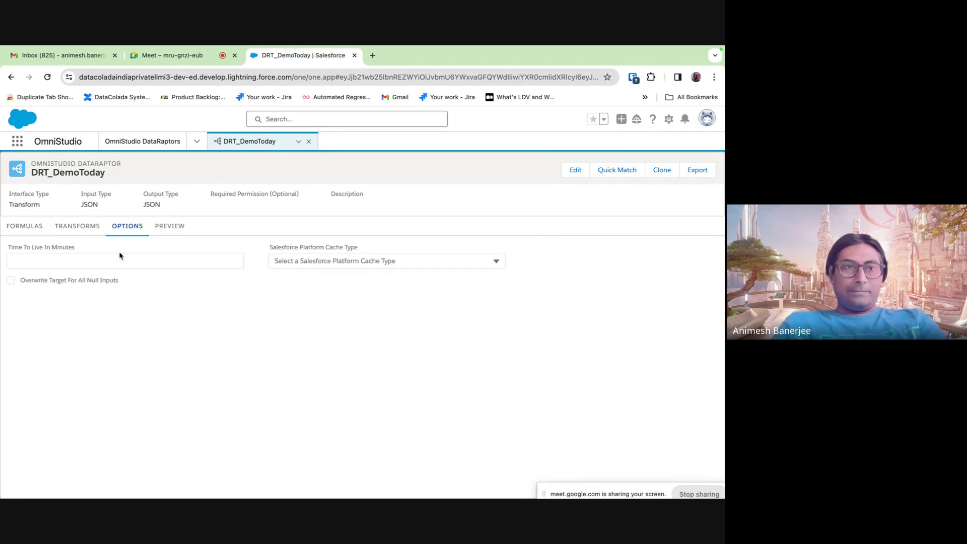
pyautogui.click(81, 229)
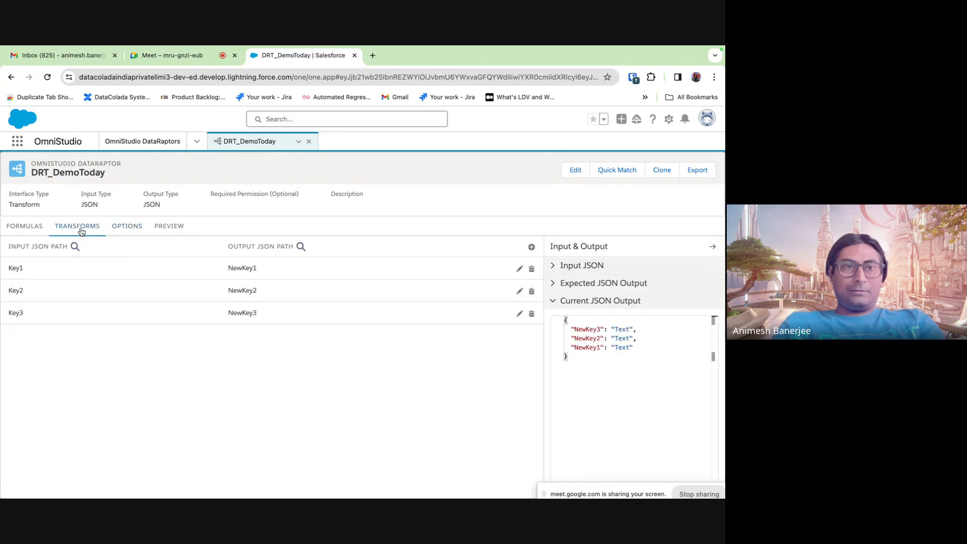
pyautogui.click(532, 247)
pyautogui.click(64, 356)
pyautogui.hotkey('ctrl', 'v')
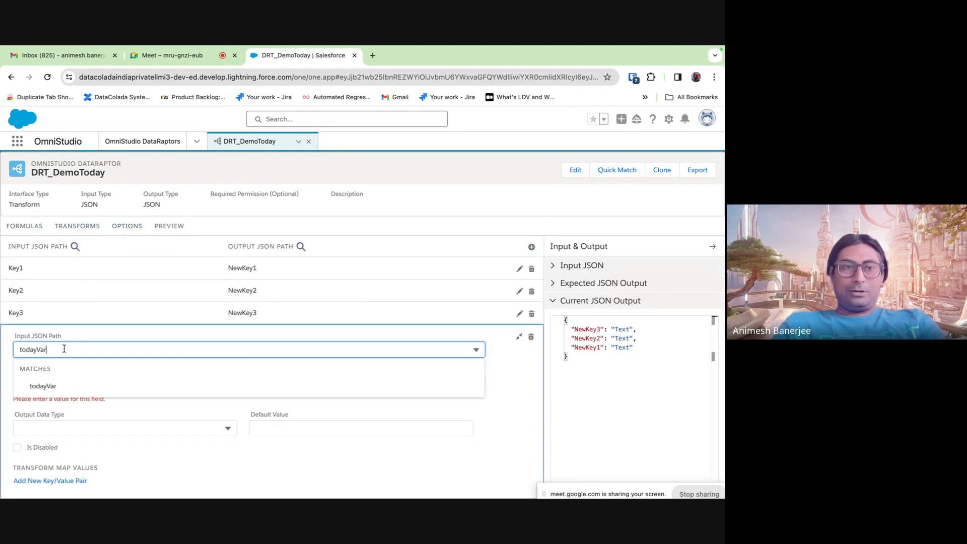
pyautogui.click(42, 387)
pyautogui.click(43, 386)
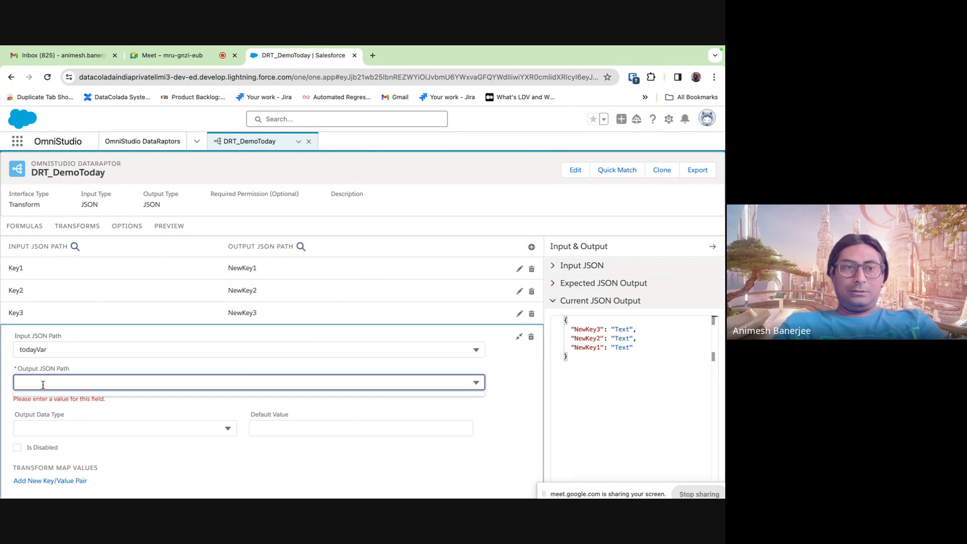
pyautogui.write('Key')
pyautogui.press('BackSpace')
pyautogui.press('BackSpace')
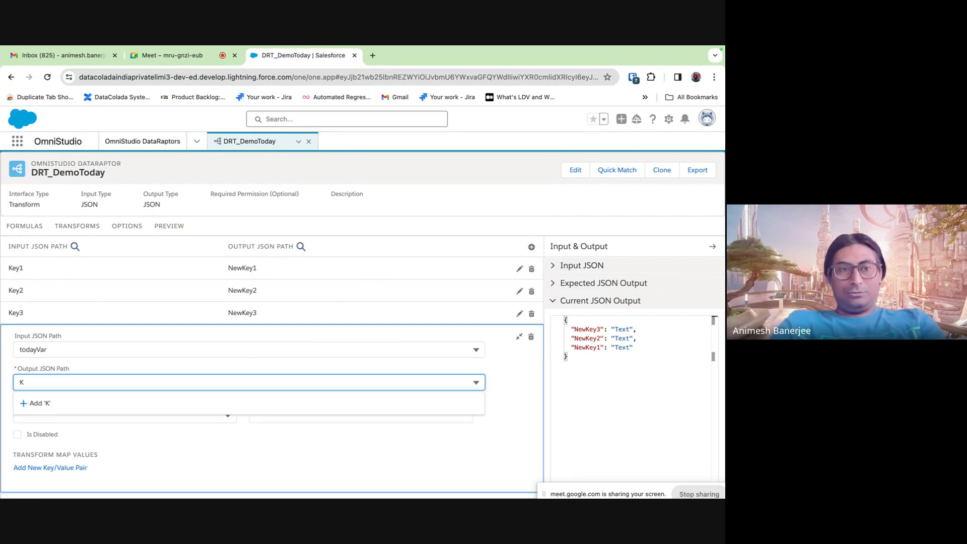
pyautogui.press('BackSpace')
pyautogui.write('NewKey4')
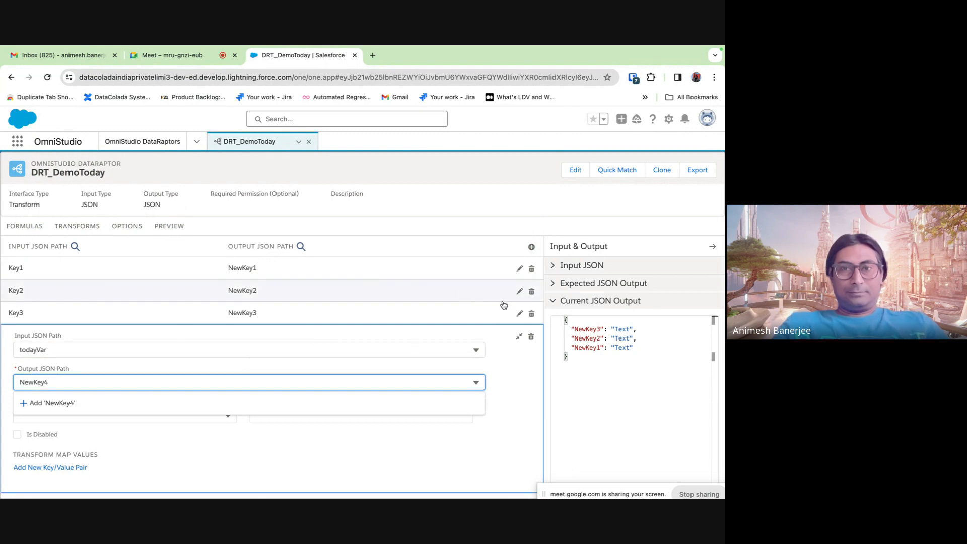
pyautogui.click(519, 336)
pyautogui.click(162, 232)
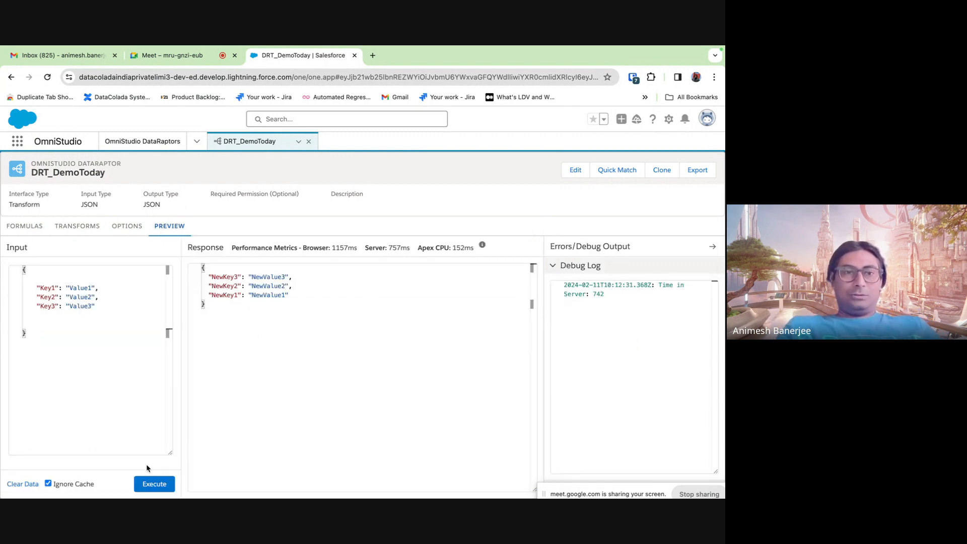
# - Execute the DRT_DemoToday preview to get NewKey4 with today's date, 2024-02-11
pyautogui.click(153, 484)
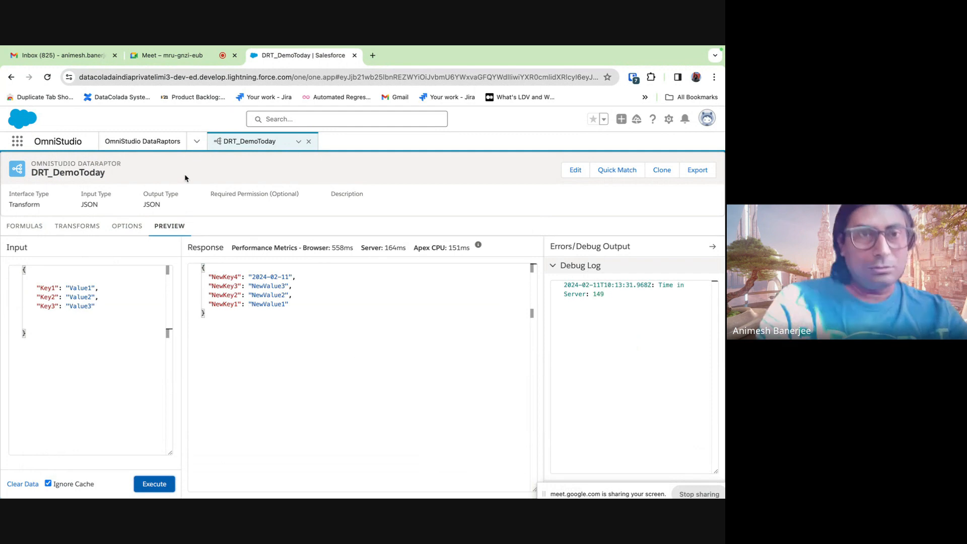
# - Open DRT_TestTransform's preview to review its myList input, then return to DRT_DemoToday
pyautogui.click(142, 142)
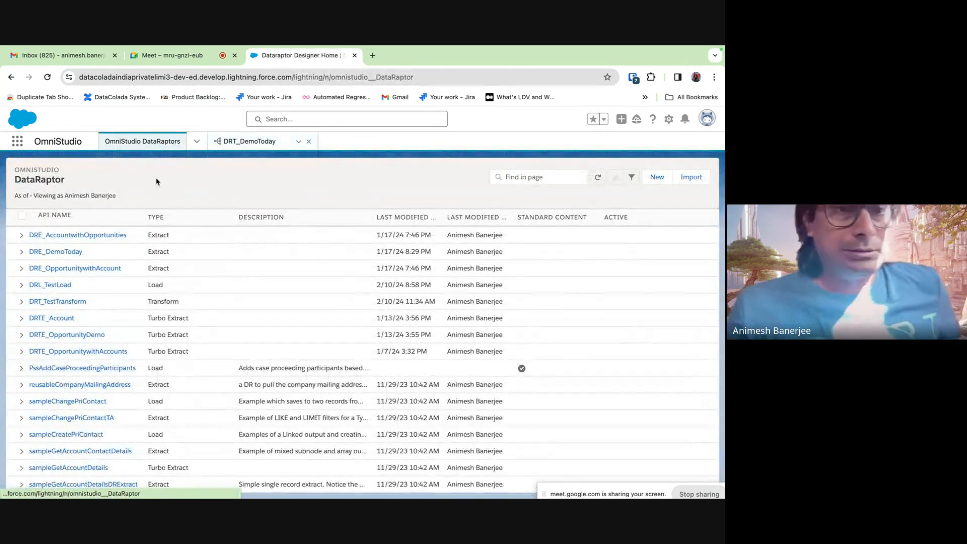
pyautogui.click(71, 302)
pyautogui.click(87, 318)
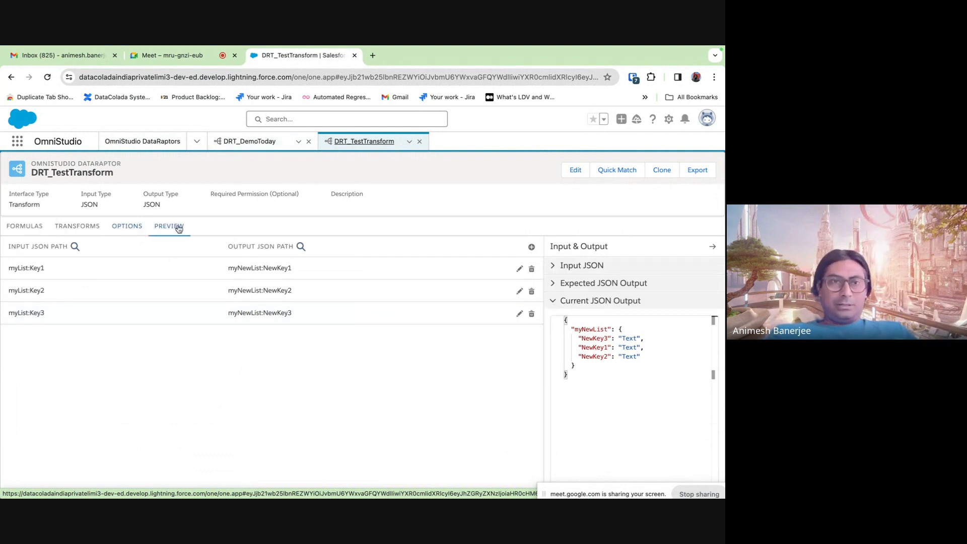
pyautogui.click(181, 227)
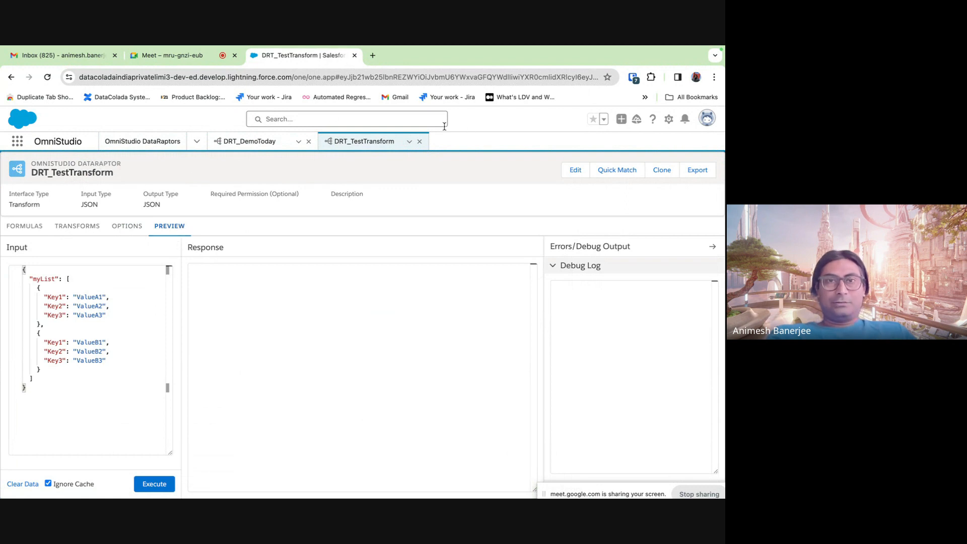
pyautogui.click(270, 142)
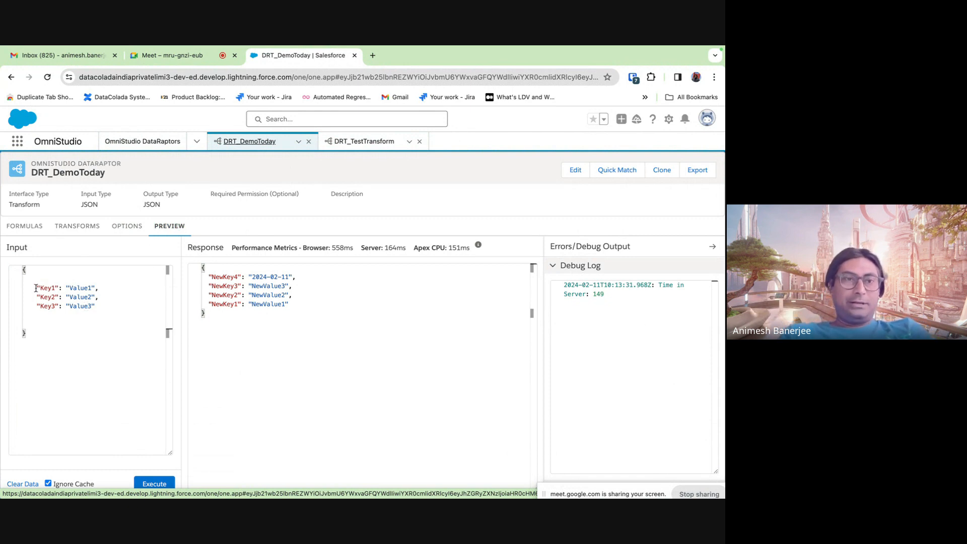
# - Copy the Key1–Key3 input object and paste a second copy after a comma
pyautogui.moveTo(35, 289); pyautogui.dragTo(101, 311)
pyautogui.click(101, 311)
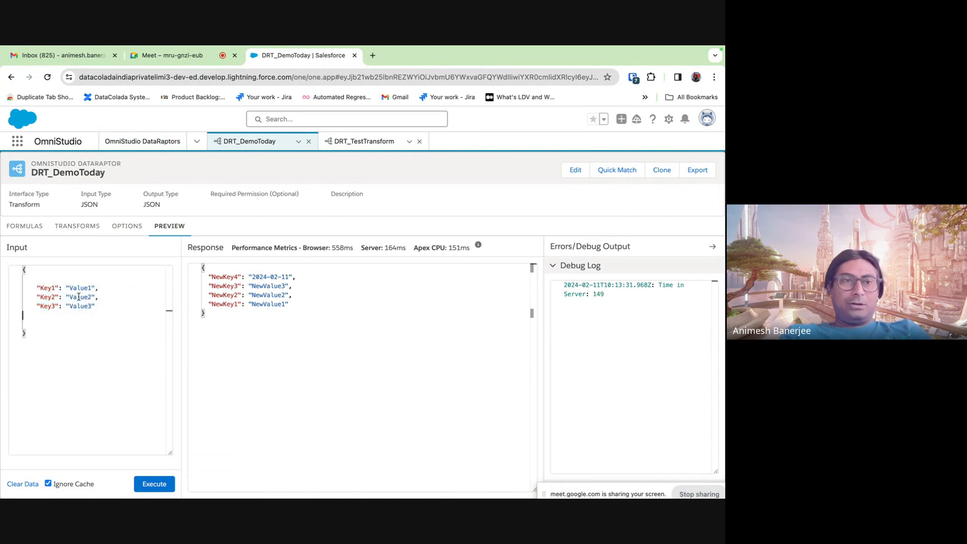
pyautogui.click(79, 340)
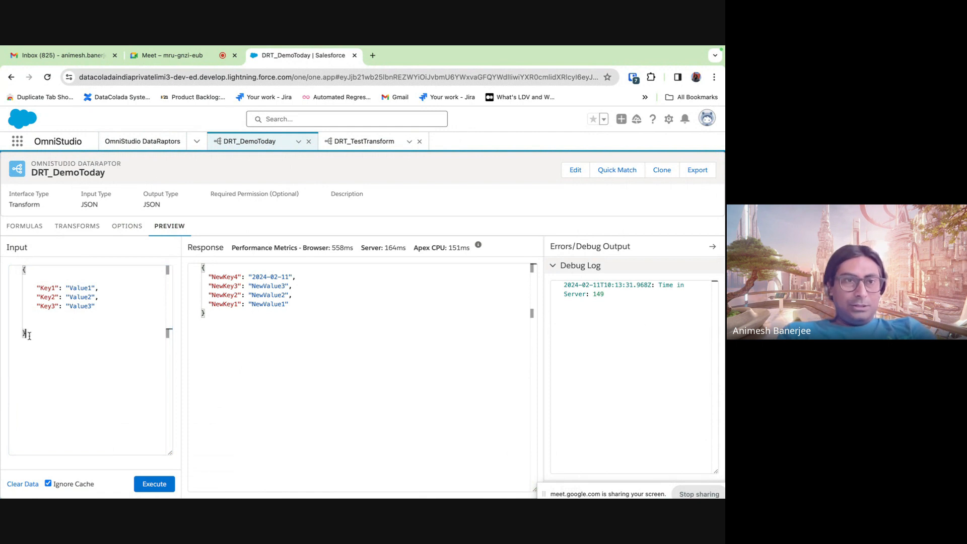
pyautogui.moveTo(30, 335); pyautogui.dragTo(20, 262)
pyautogui.press('super+c')
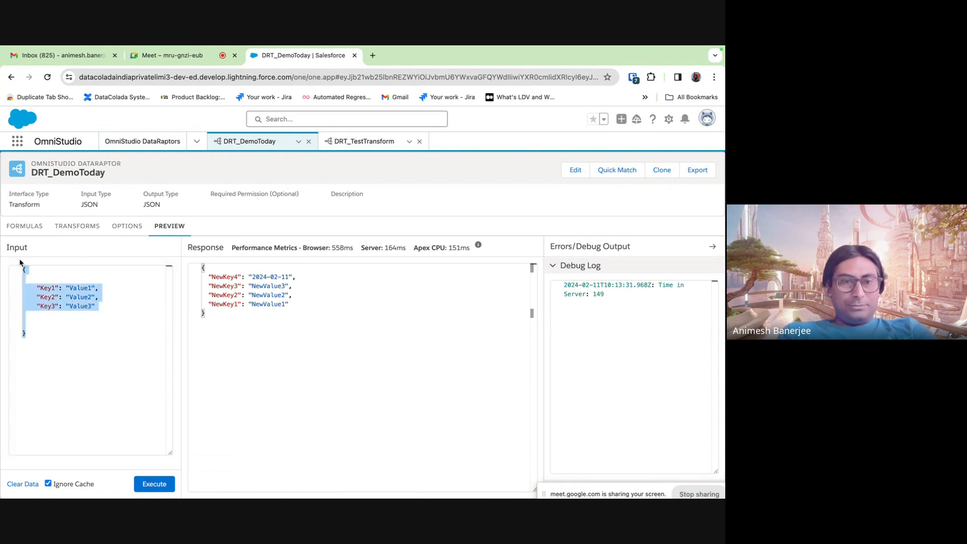
pyautogui.click(45, 334)
pyautogui.press('Return')
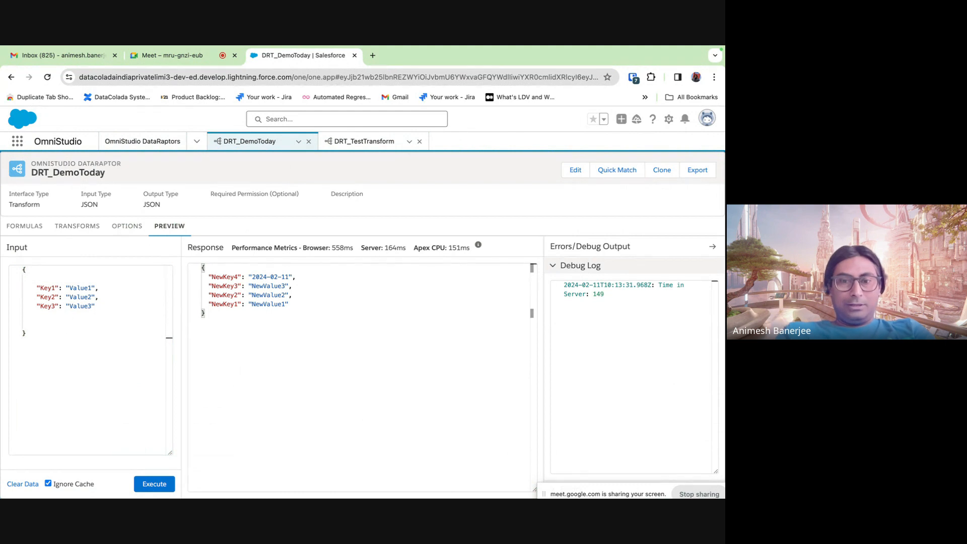
pyautogui.press('BackSpace')
pyautogui.write(',')
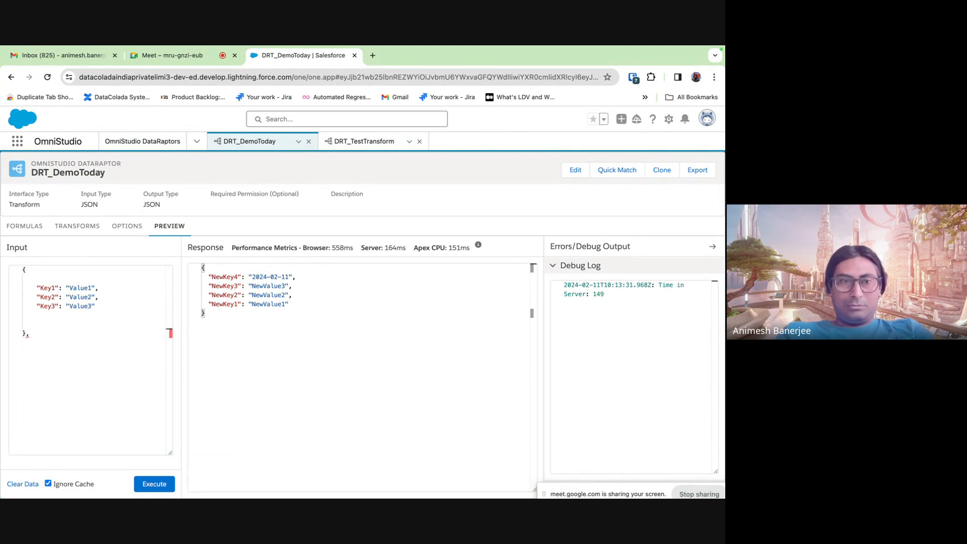
pyautogui.press('super+v')
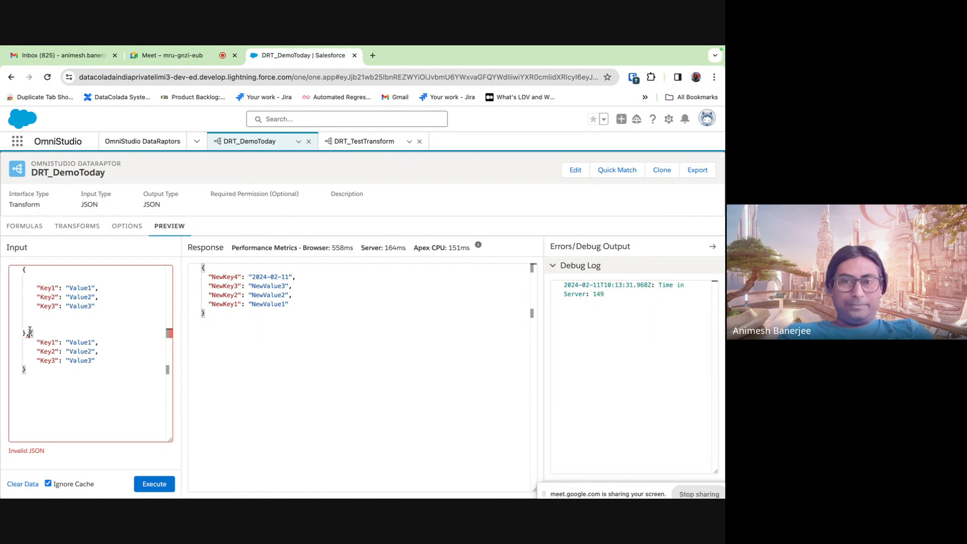
pyautogui.click(29, 333)
pyautogui.press('Return')
# - Rename the first object's values to ValueA1–ValueA3 and the second's to ValueB1–ValueB3
pyautogui.doubleClick(83, 287)
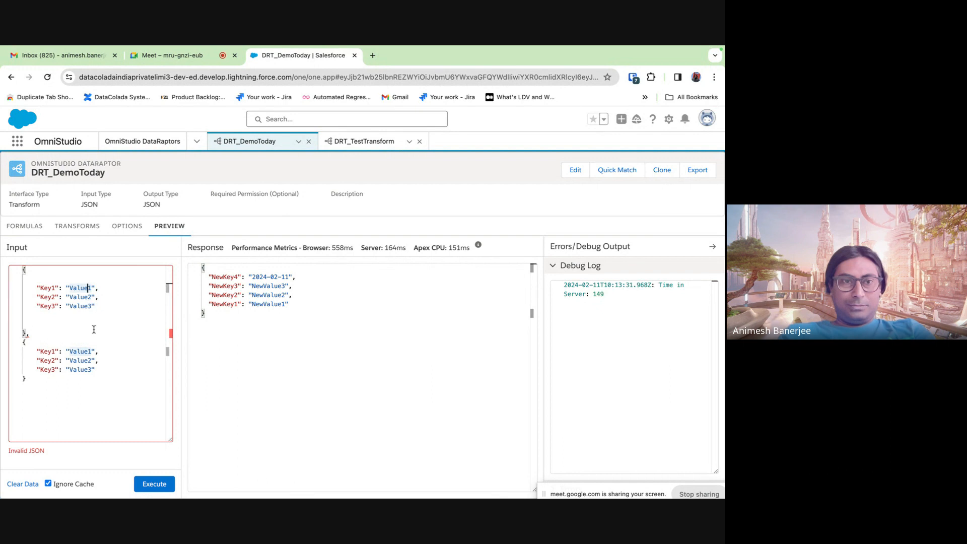
pyautogui.write('A')
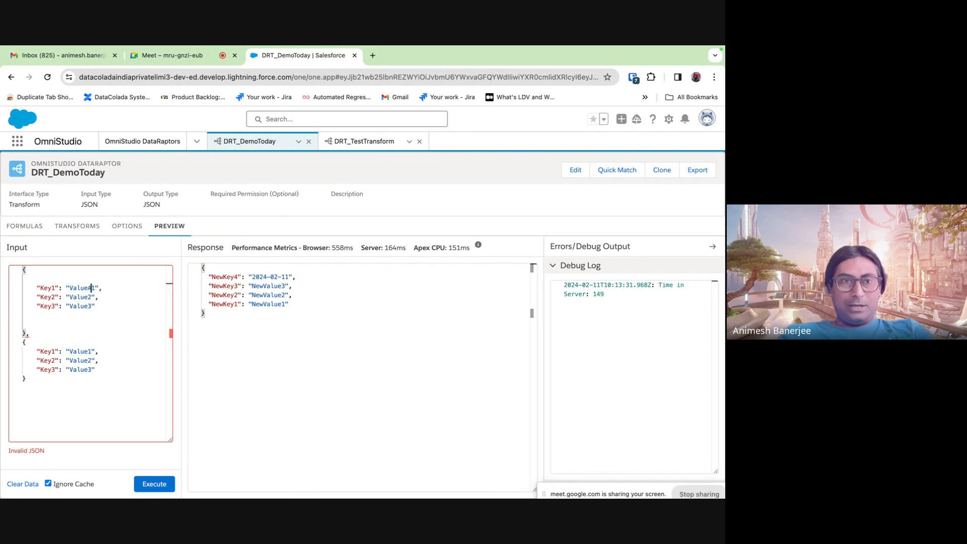
pyautogui.click(86, 297)
pyautogui.write('A')
pyautogui.click(87, 306)
pyautogui.write('A')
pyautogui.click(88, 351)
pyautogui.write('B')
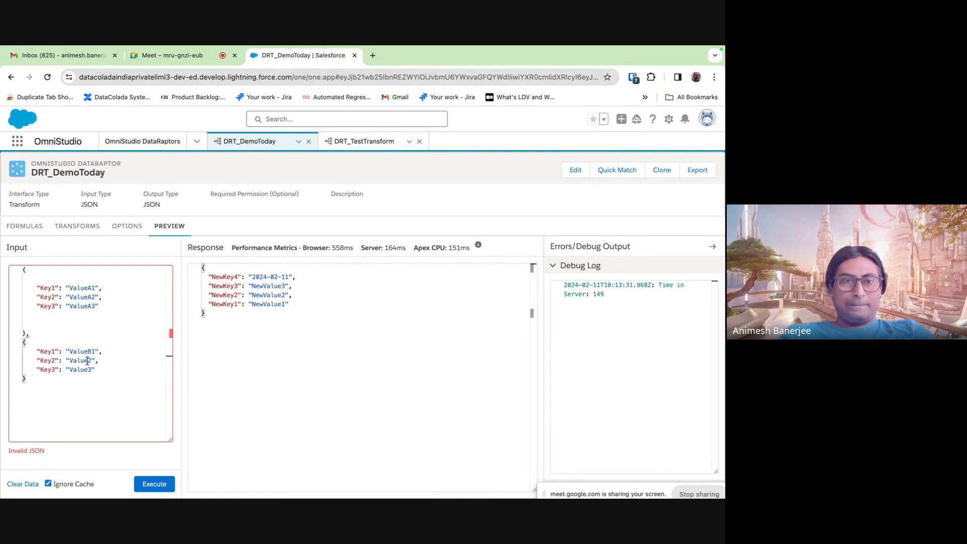
pyautogui.click(87, 361)
pyautogui.write('B')
pyautogui.click(87, 371)
pyautogui.write('B')
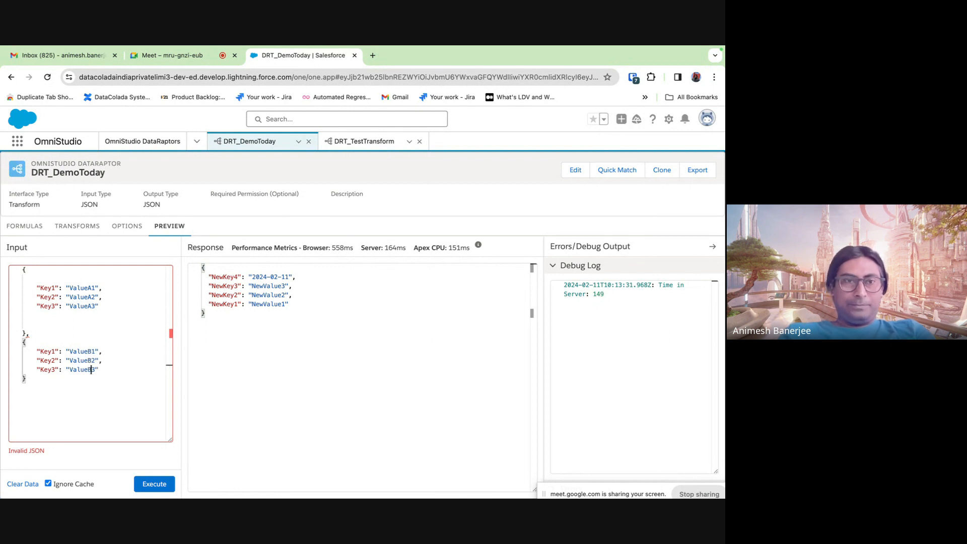
# - Add a third object after a comma, with values ValueC1–ValueC3
pyautogui.click(27, 279)
pyautogui.press('BackSpace')
pyautogui.moveTo(23, 332); pyautogui.dragTo(25, 377)
pyautogui.hotkey('ctrl', 'c')
pyautogui.click(32, 375)
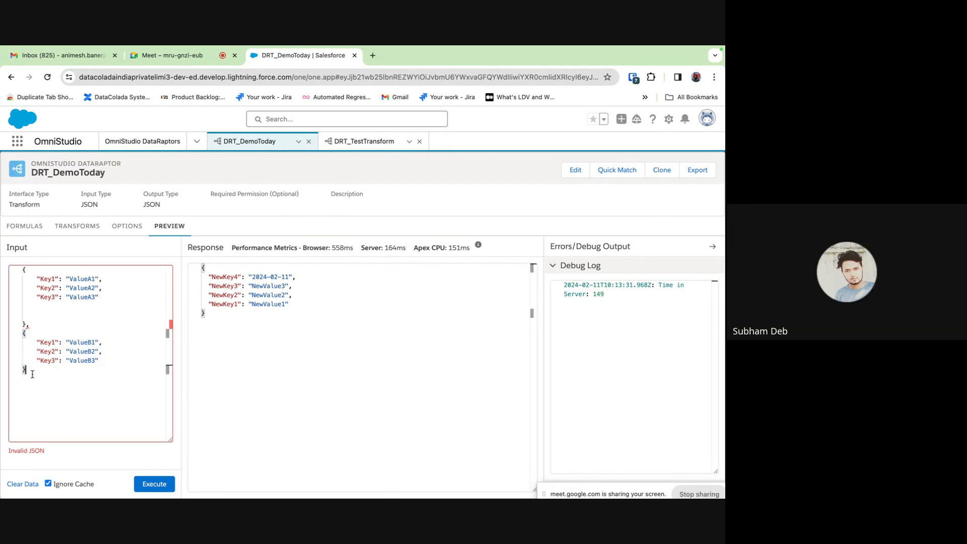
pyautogui.write(',')
pyautogui.press('Return')
pyautogui.hotkey('ctrl', 'v')
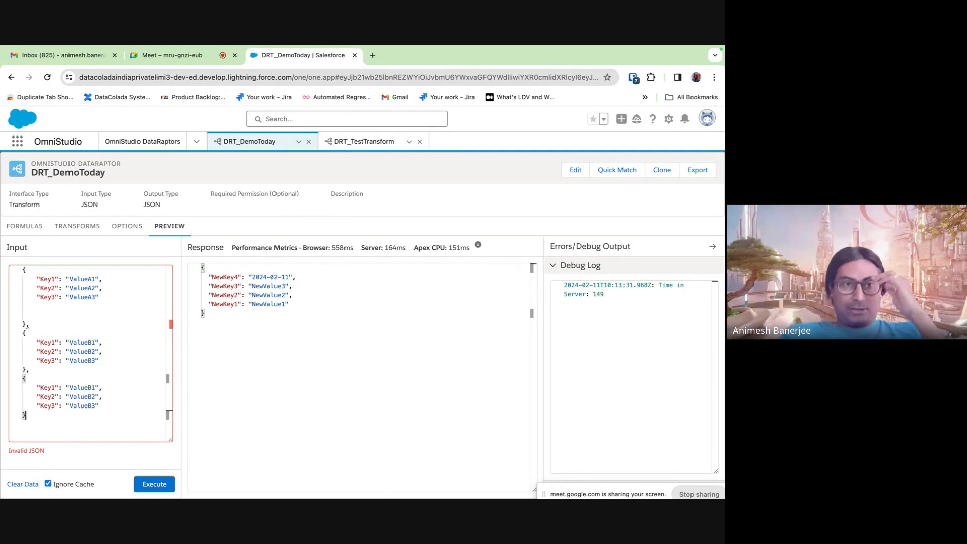
pyautogui.click(90, 386)
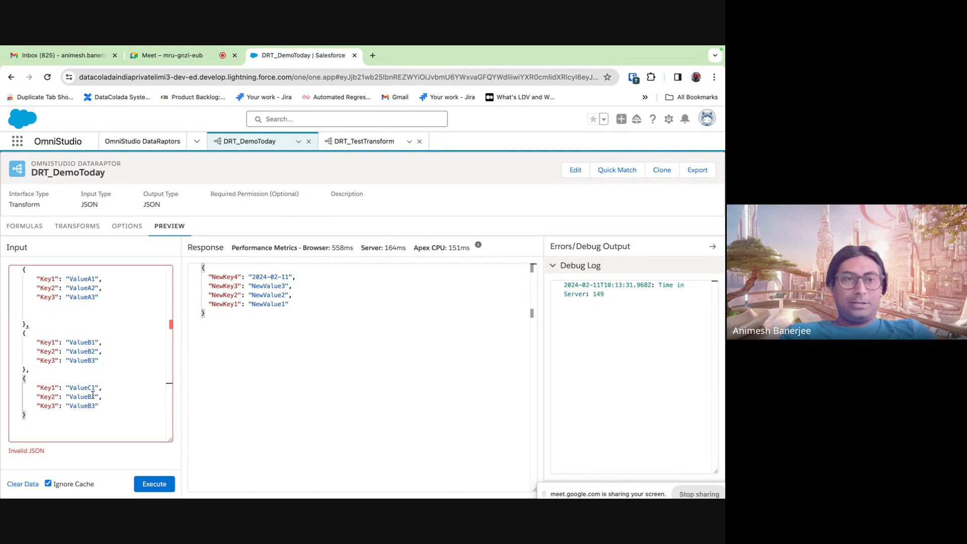
pyautogui.doubleClick(91, 396)
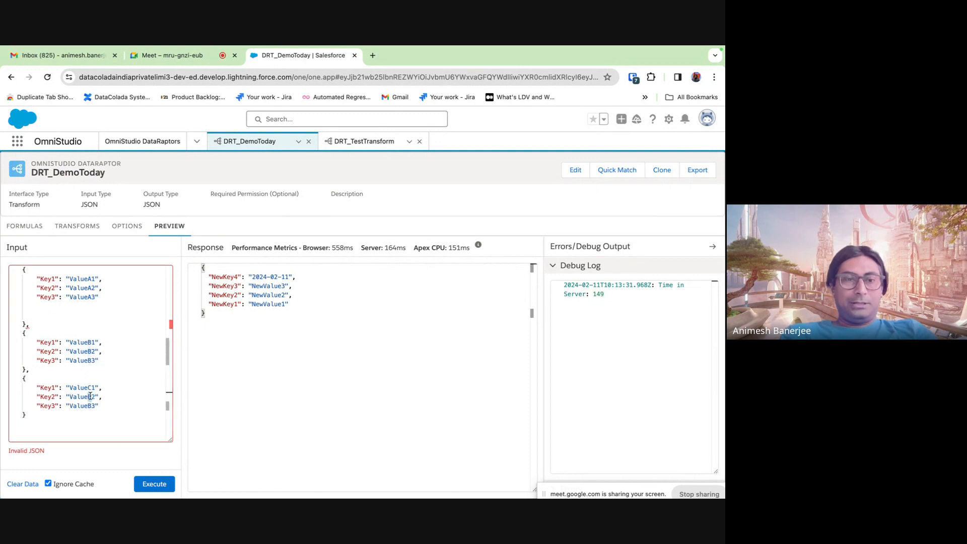
pyautogui.write('ValueC2')
pyautogui.click(92, 406)
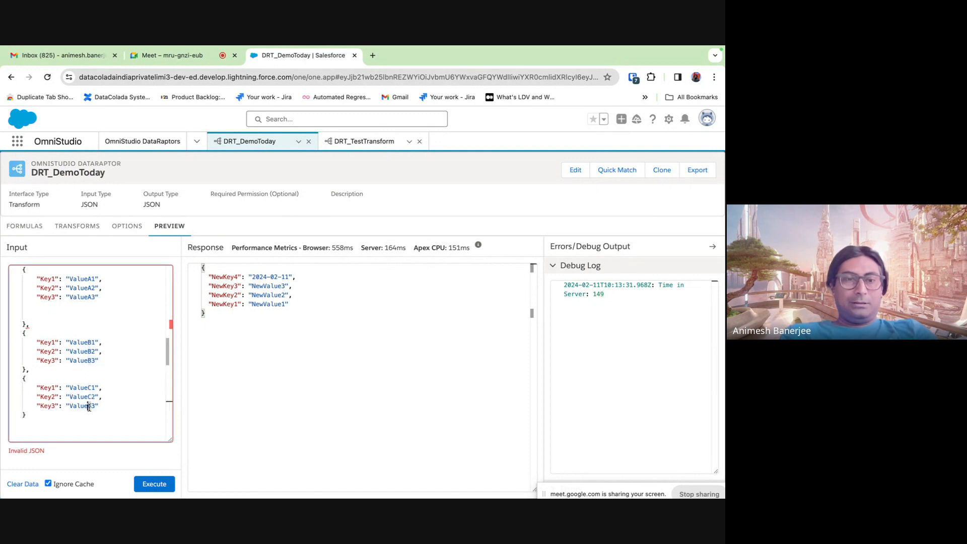
pyautogui.write('C')
pyautogui.press('BackSpace')
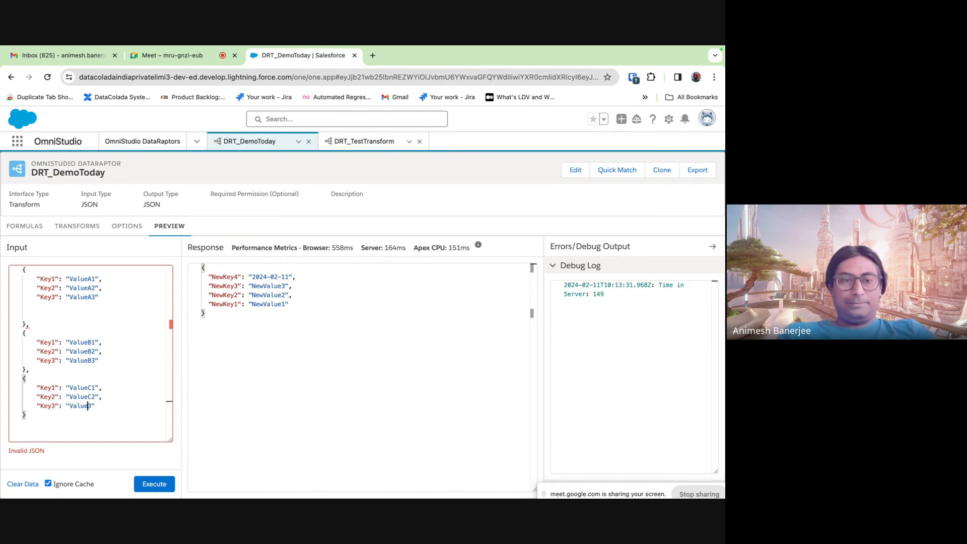
# - Wrap the three objects in square brackets inside an outer pair of braces
pyautogui.click(23, 269)
pyautogui.write('[')
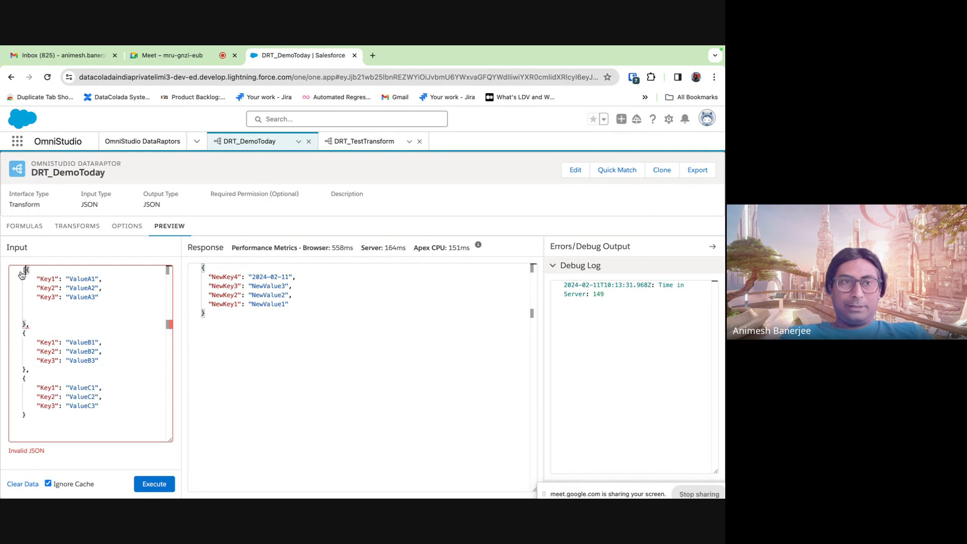
pyautogui.click(32, 416)
pyautogui.write(']')
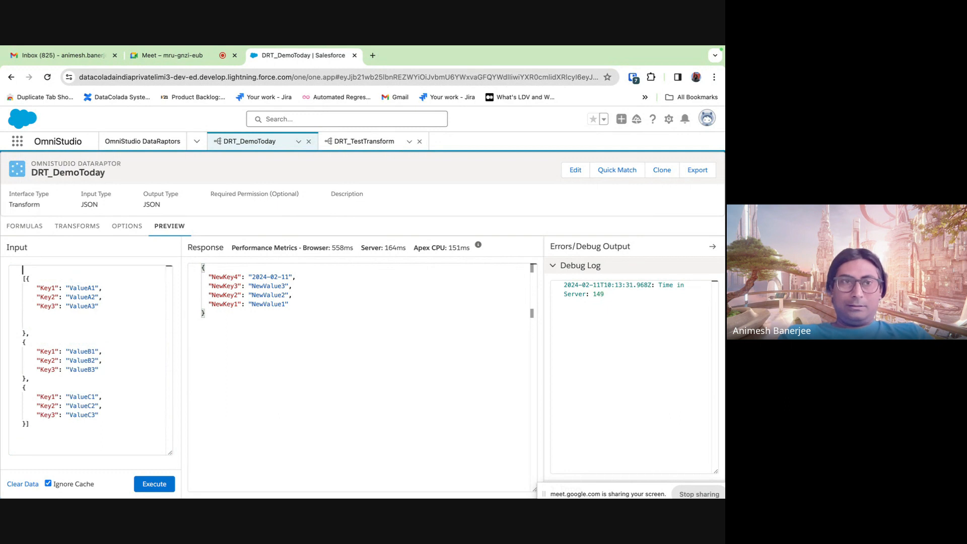
pyautogui.write('{')
pyautogui.press('Delete')
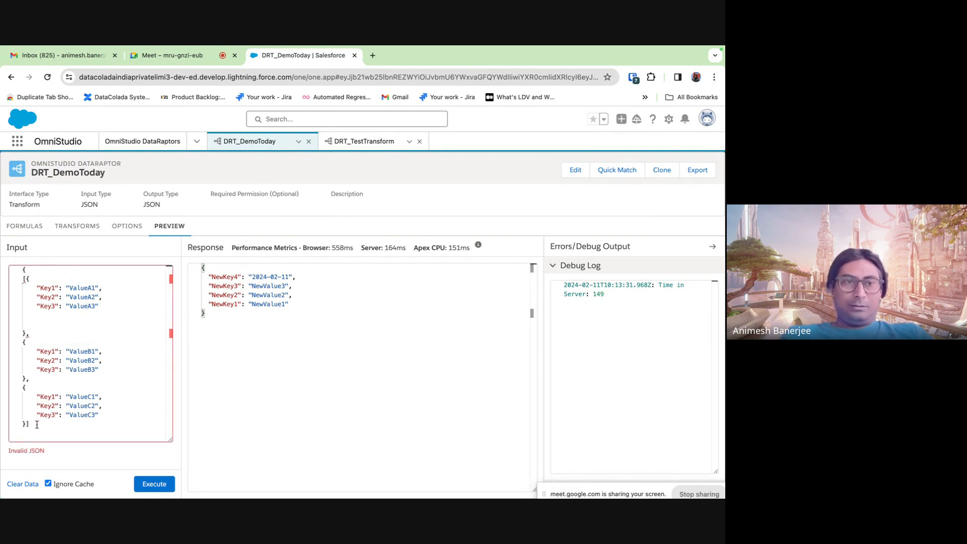
pyautogui.click(37, 424)
pyautogui.press('Return')
pyautogui.write('}')
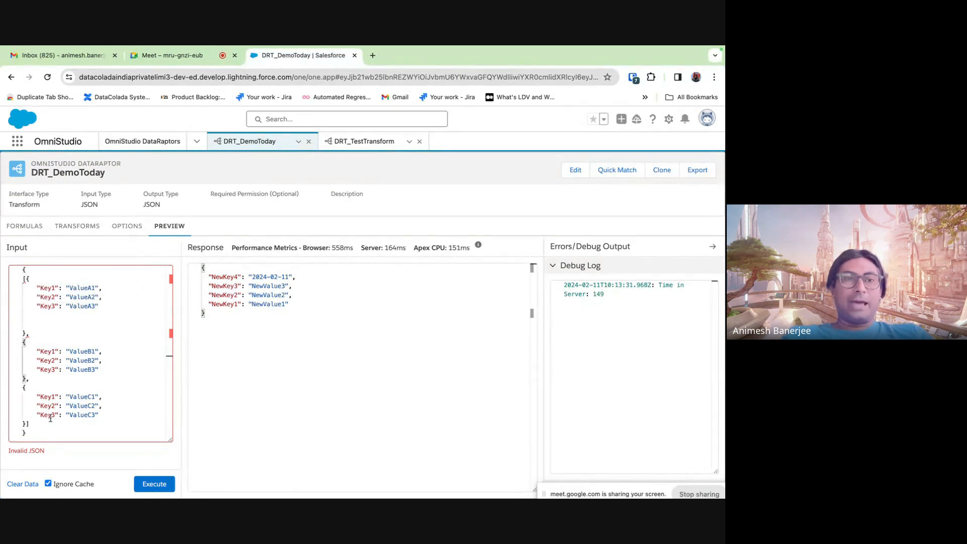
# - Add the quoted key "myList": before the array, then switch to the Meet tab
pyautogui.moveTo(34, 422); pyautogui.dragTo(22, 284)
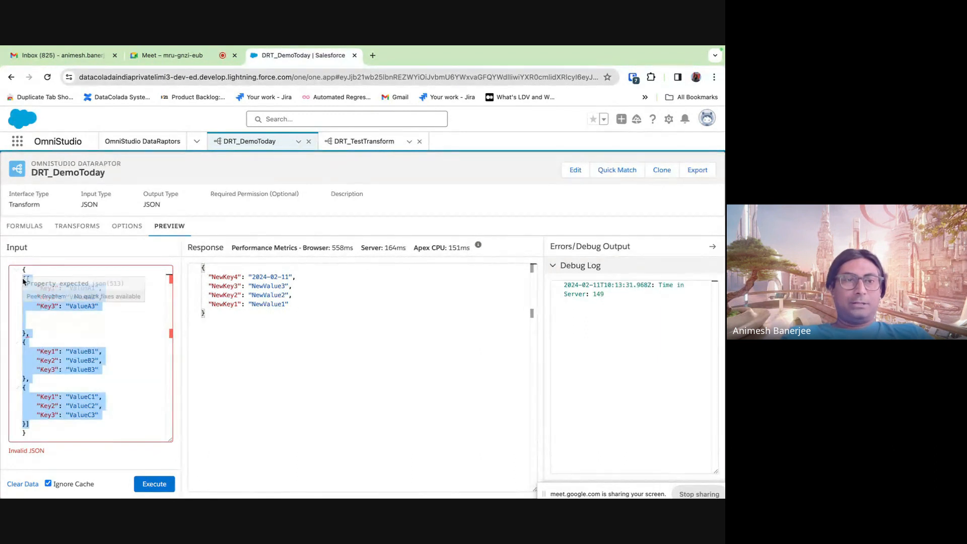
pyautogui.click(29, 274)
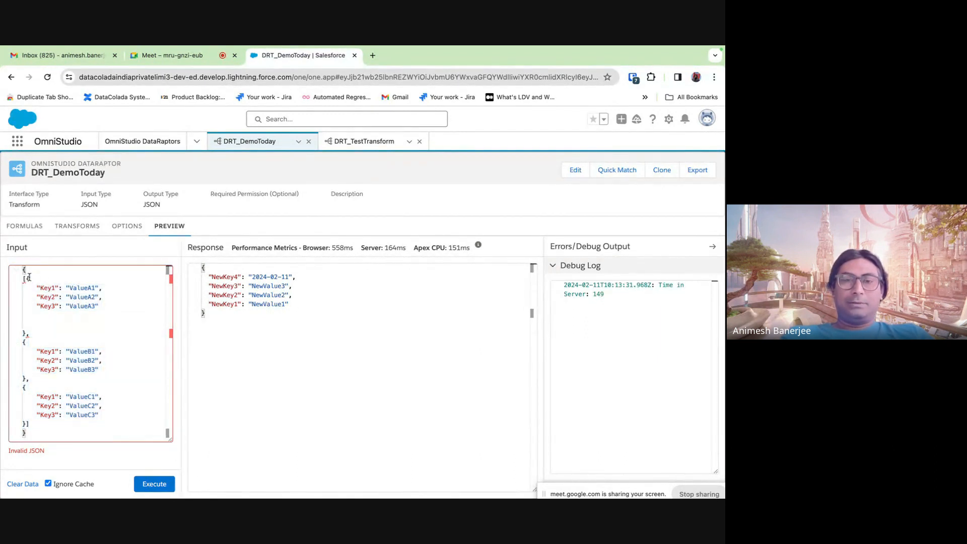
pyautogui.click(28, 277)
pyautogui.press('Left')
pyautogui.press('Left')
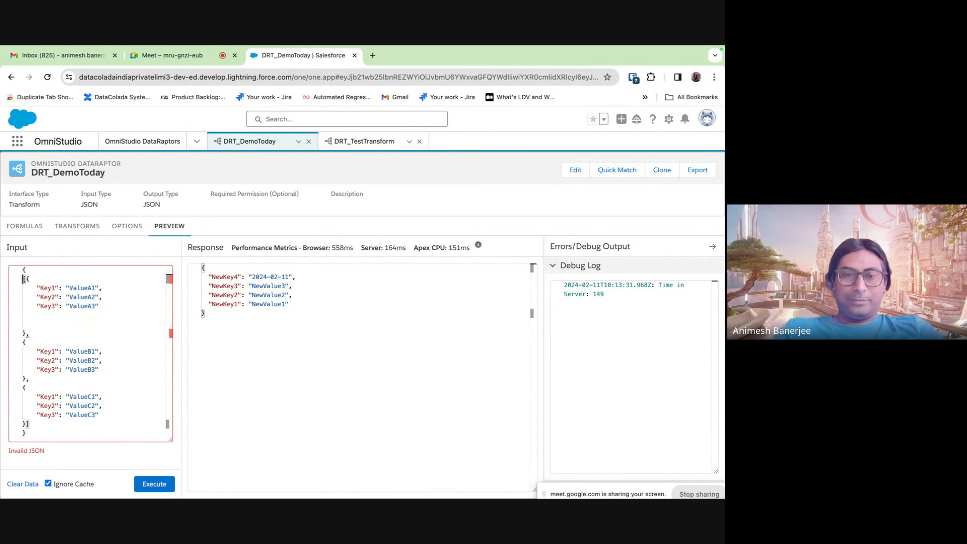
pyautogui.write('List')
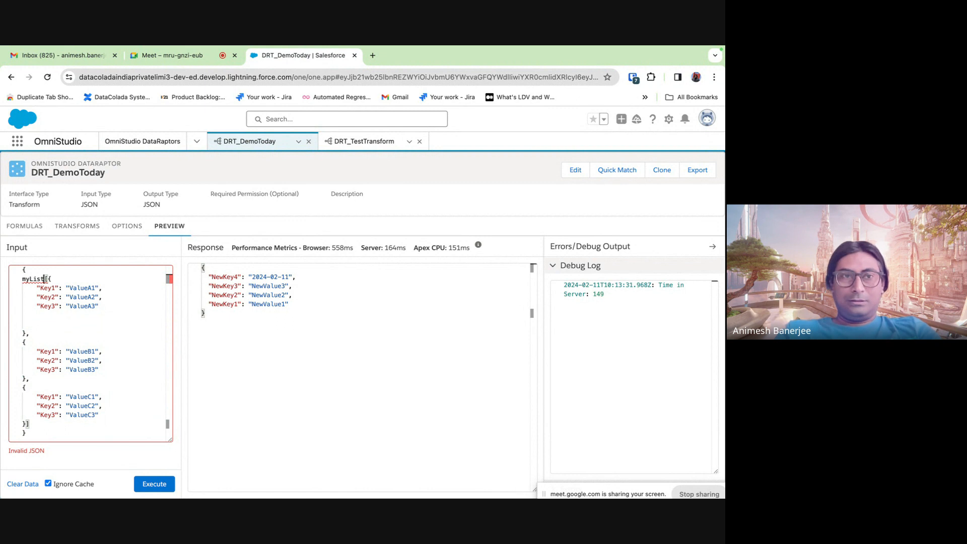
pyautogui.write(':')
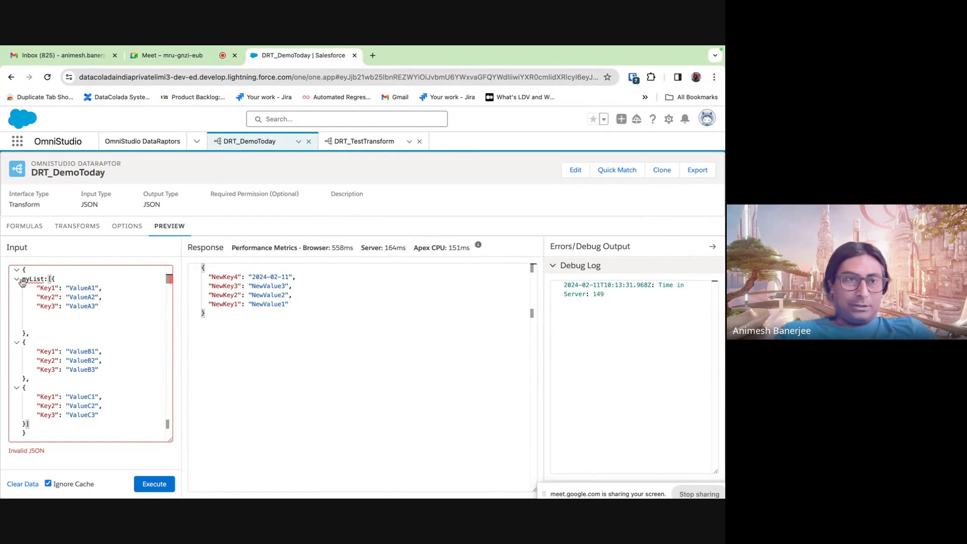
pyautogui.click(48, 271)
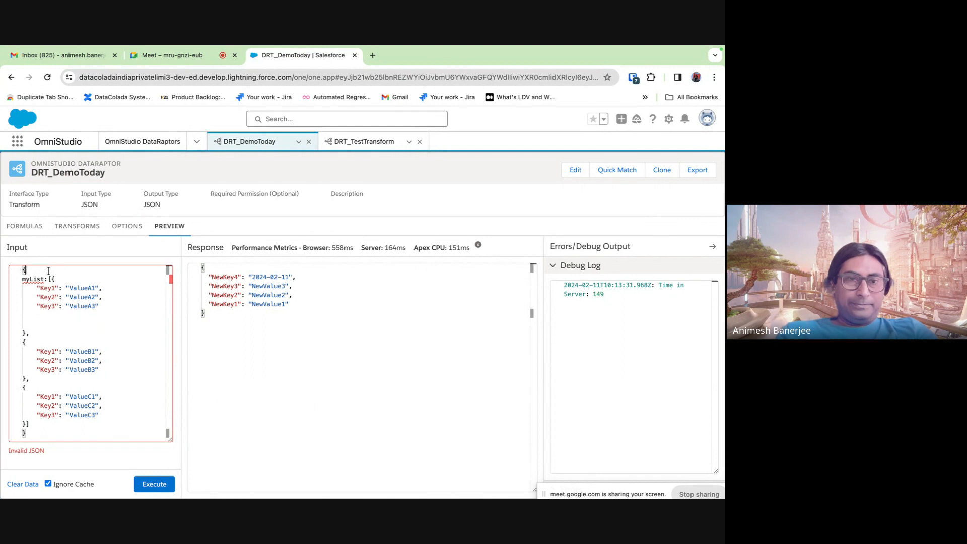
pyautogui.press('Right')
pyautogui.write('"')
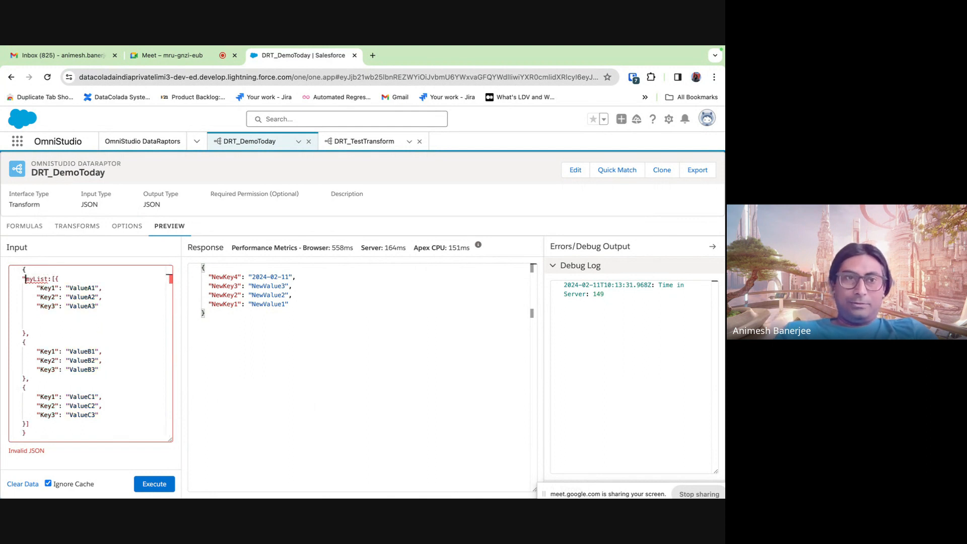
pyautogui.press('Right')
pyautogui.press('Right')
pyautogui.press('Right')
pyautogui.press('Right')
pyautogui.press('Right')
pyautogui.press('Right')
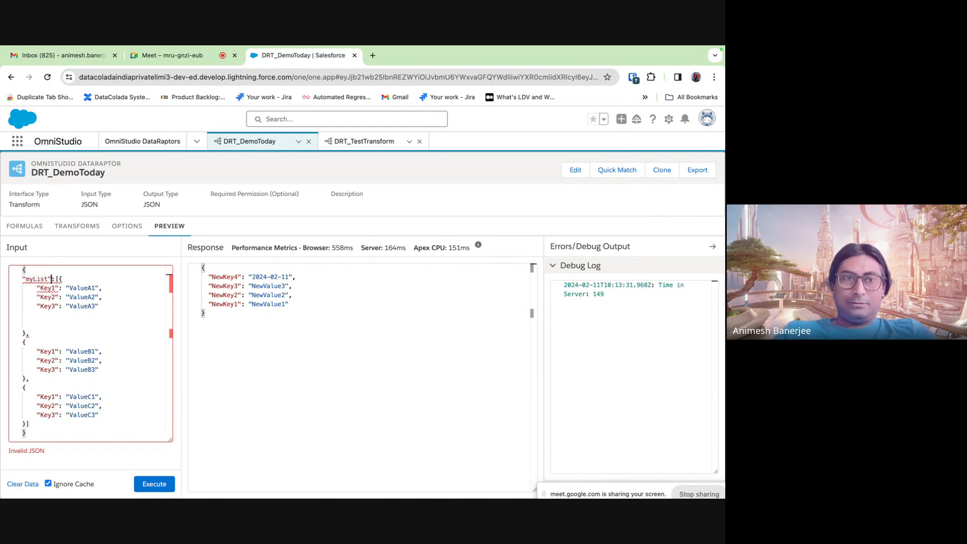
pyautogui.write('"')
pyautogui.click(155, 56)
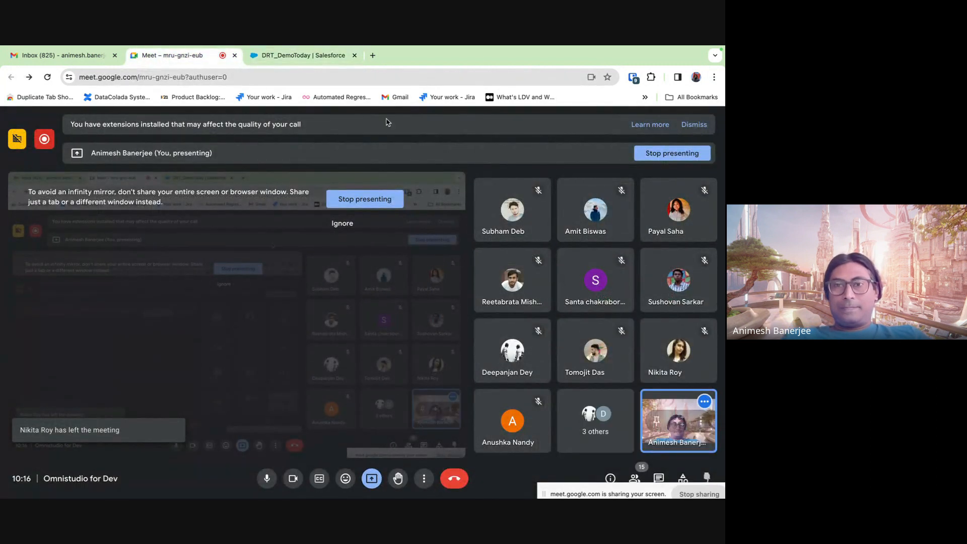
# - Switch from Google Meet back to the DRT_DemoToday | Salesforce tab
pyautogui.click(317, 55)
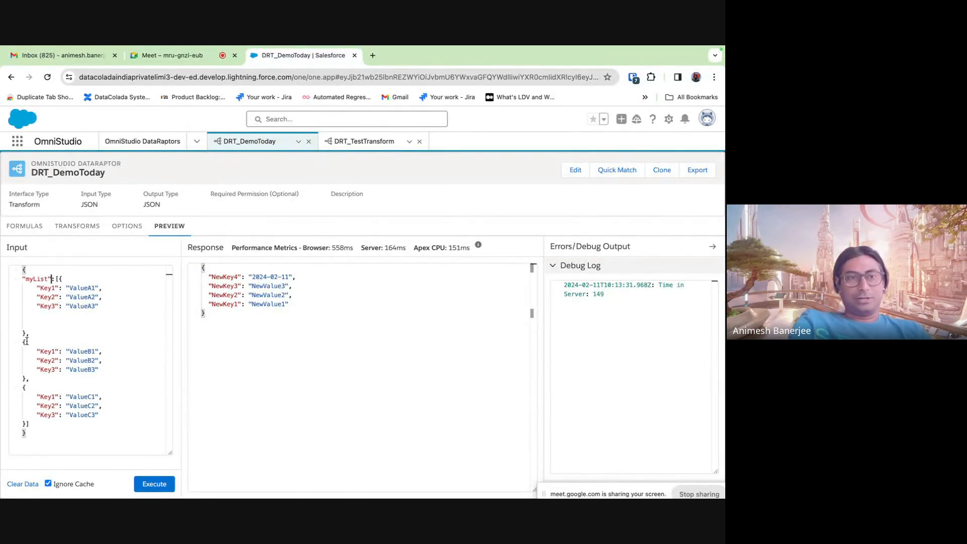
# - Review the myList input and select the response showing NewKey1–NewKey4 with 2024-02-11
pyautogui.click(59, 279)
pyautogui.moveTo(59, 279); pyautogui.dragTo(24, 277)
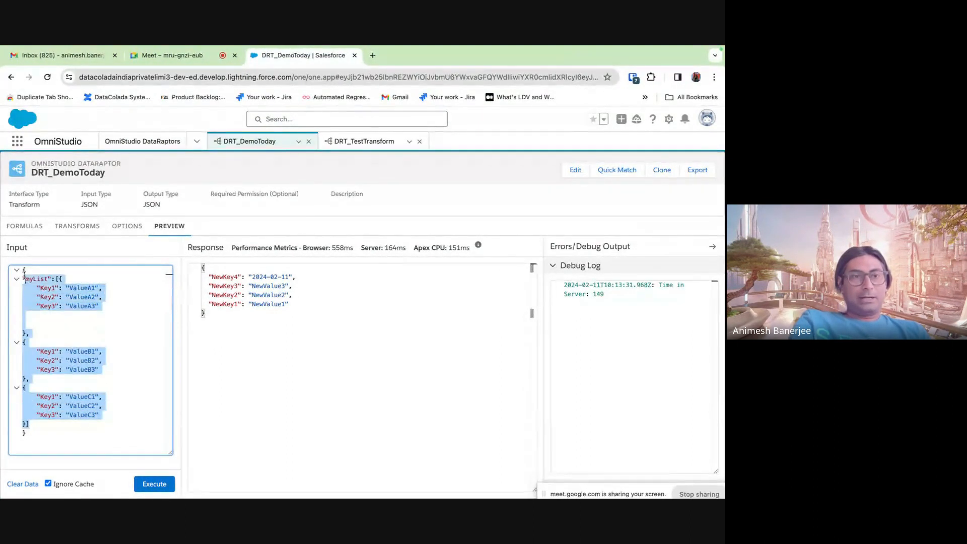
pyautogui.click(45, 456)
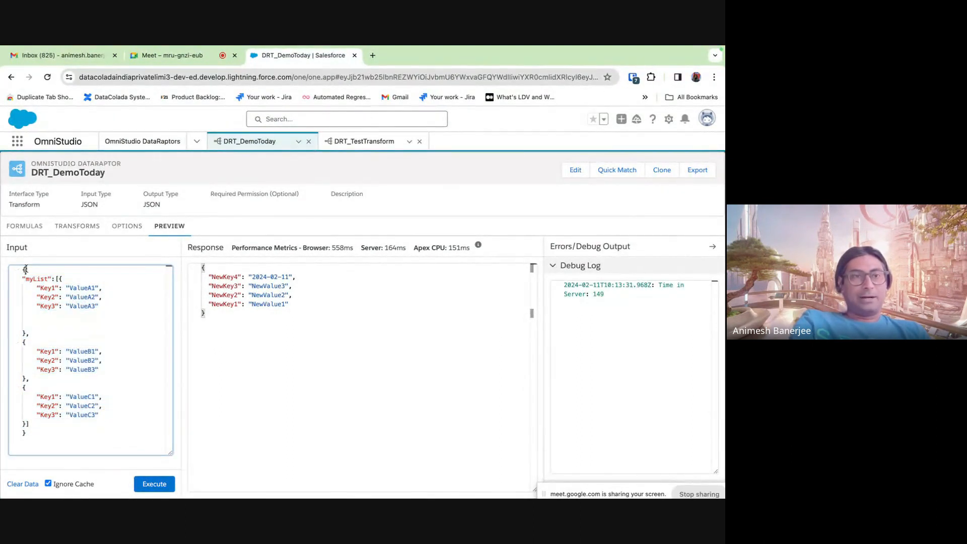
pyautogui.click(30, 433)
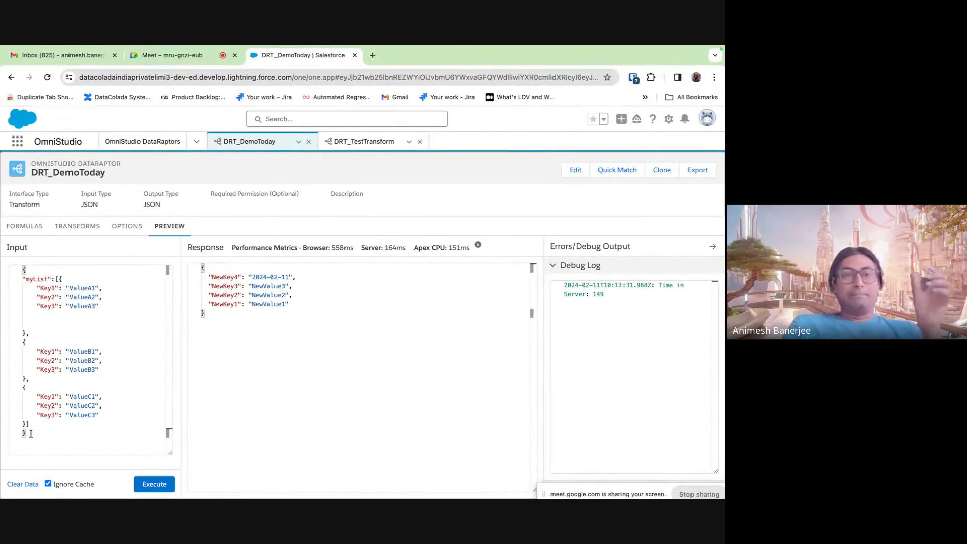
pyautogui.click(207, 316)
pyautogui.hotkey('ctrl', 'a')
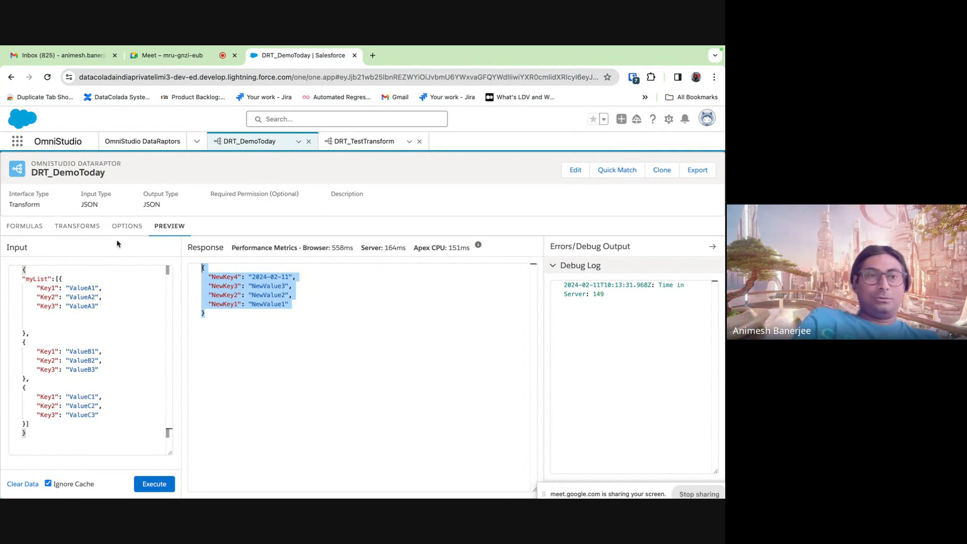
# - Copy the list name myList from the preview input for the Key1 mapping
pyautogui.click(90, 228)
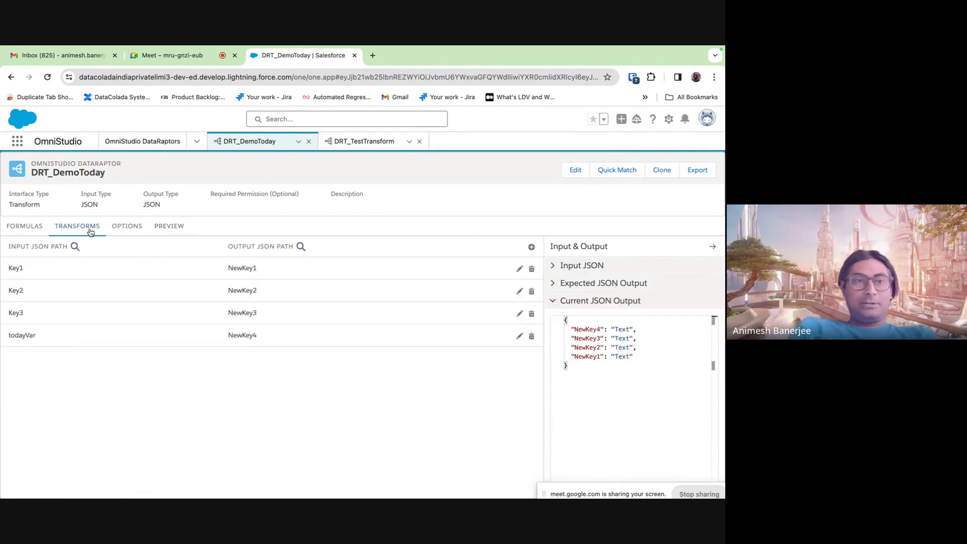
pyautogui.click(520, 268)
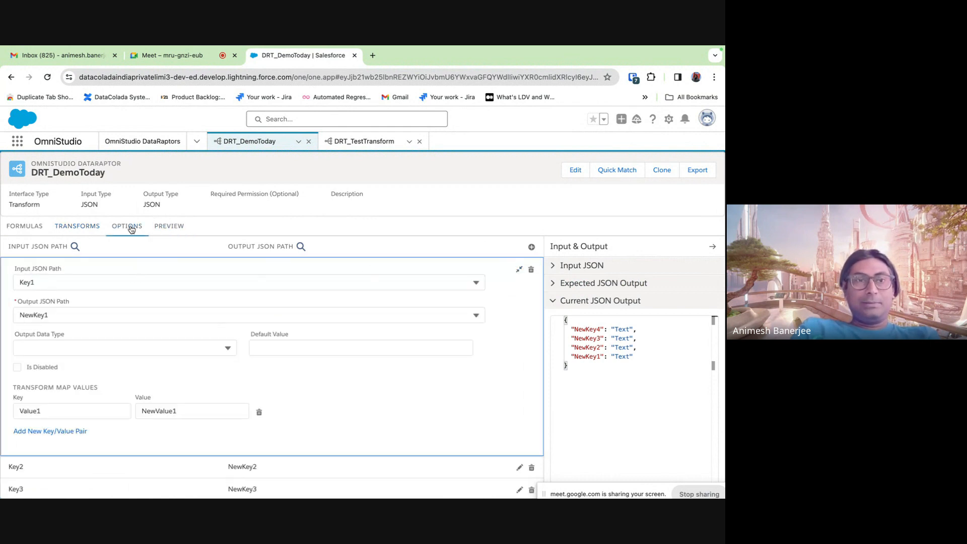
pyautogui.click(170, 228)
pyautogui.doubleClick(32, 281)
pyautogui.press('super+c')
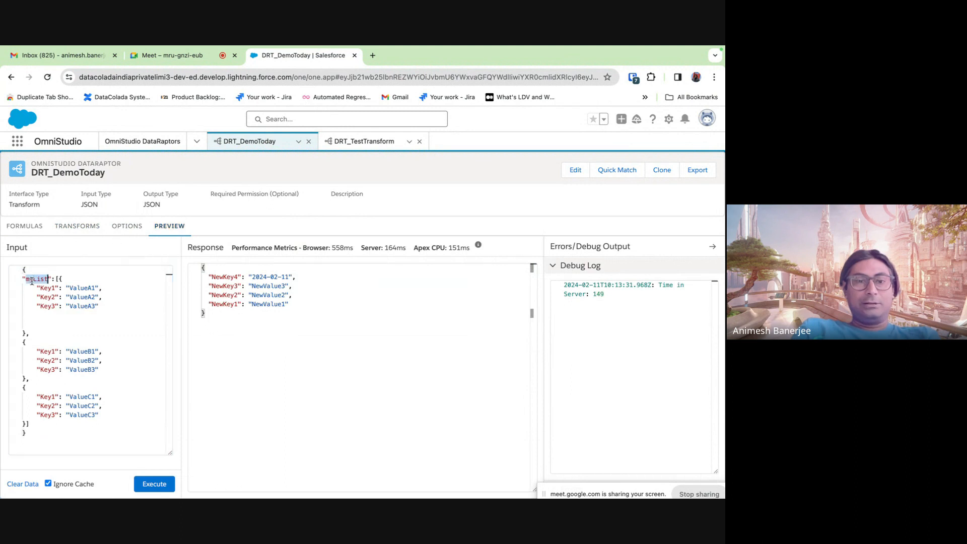
# - Set Key1's input path to myList:Key1 and output path to myNewList:NewKey1
pyautogui.click(79, 227)
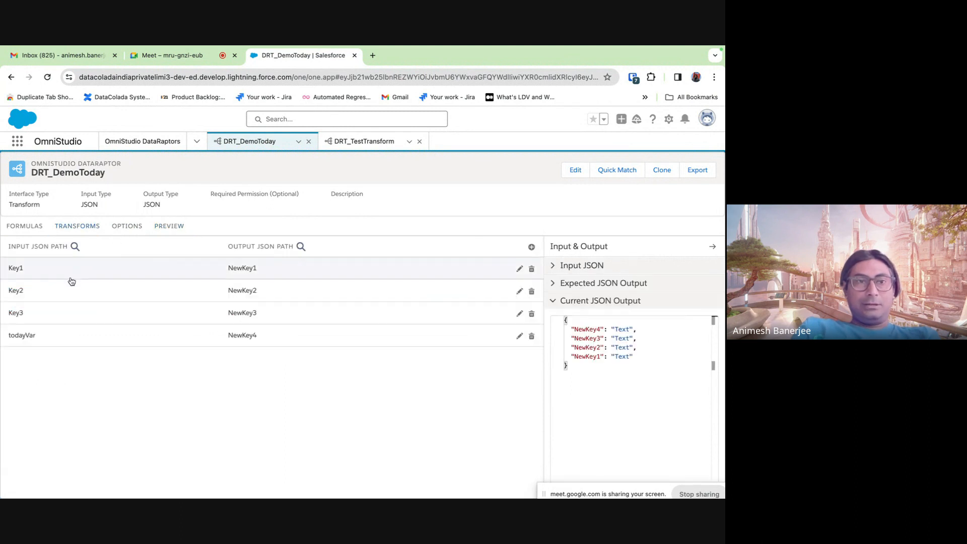
pyautogui.click(520, 269)
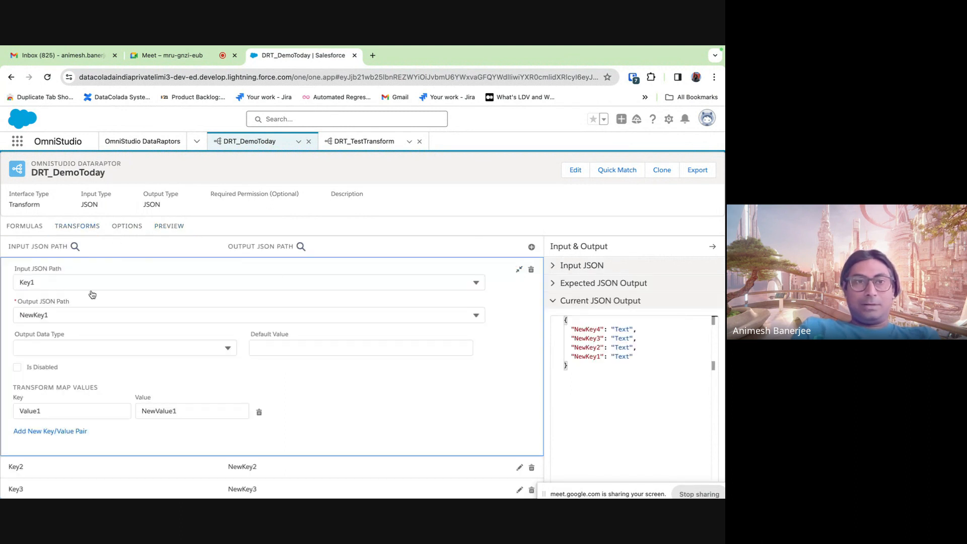
pyautogui.click(21, 284)
pyautogui.press('super+v')
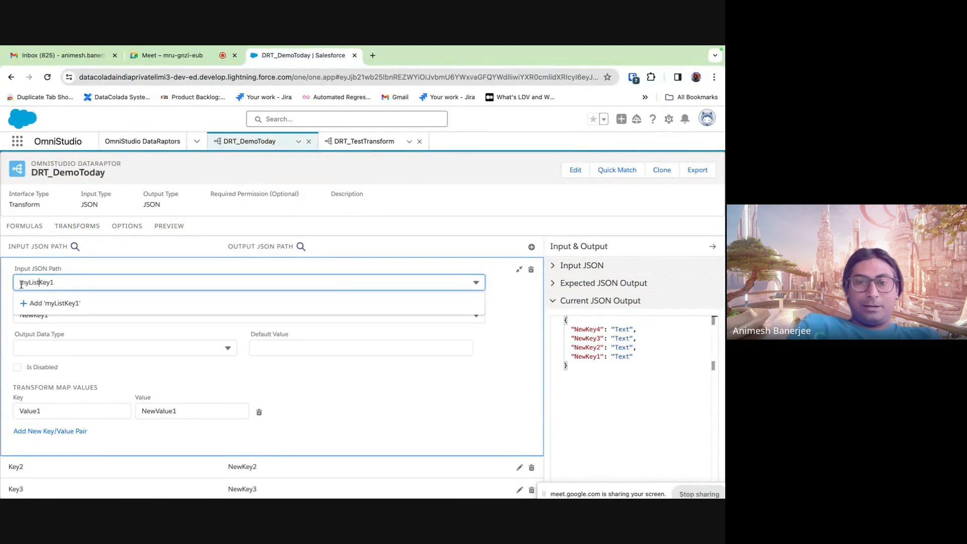
pyautogui.write(':')
pyautogui.click(431, 205)
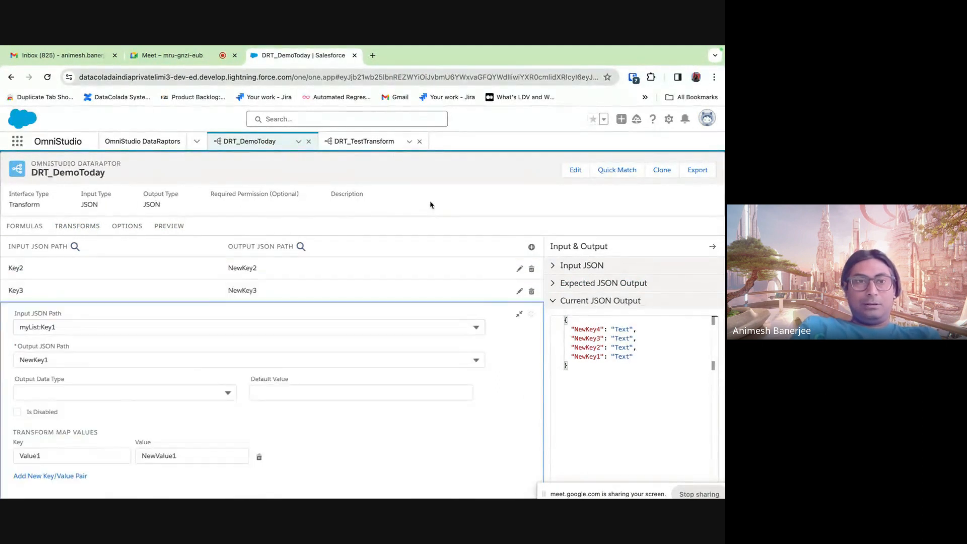
pyautogui.click(22, 361)
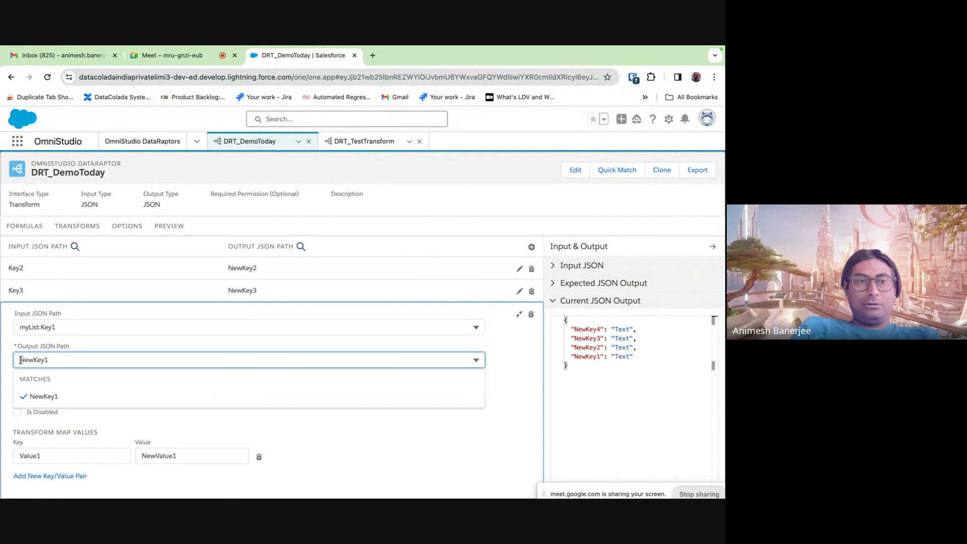
pyautogui.write('myN')
pyautogui.write('ewList')
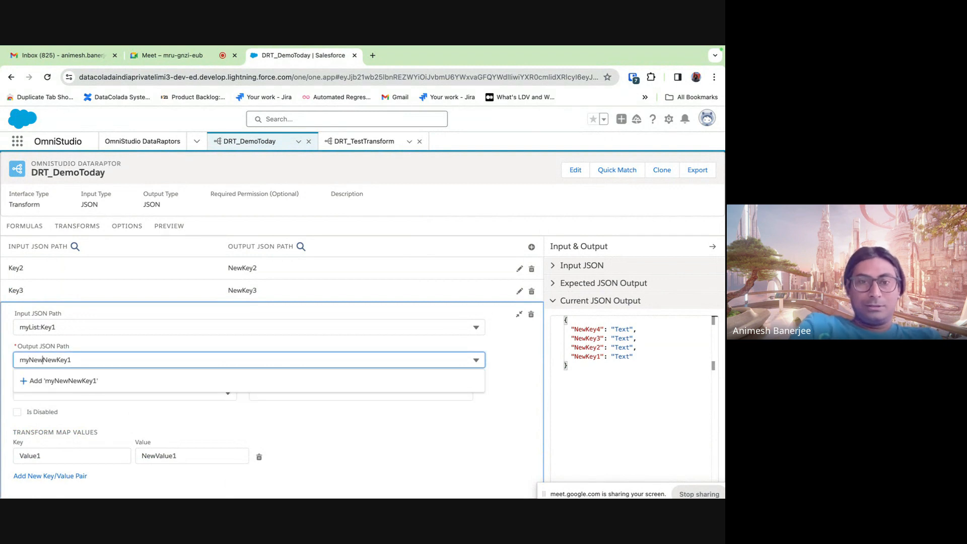
pyautogui.write(':')
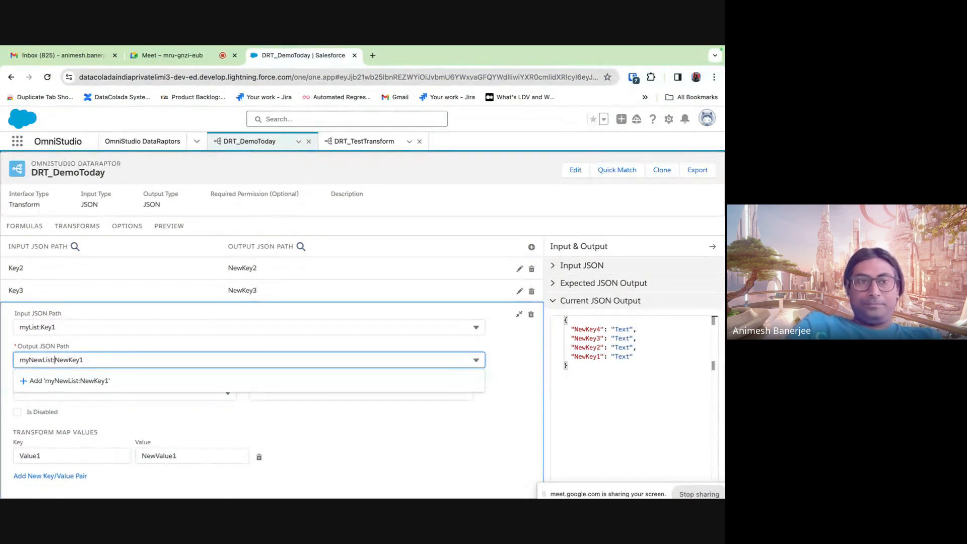
pyautogui.click(408, 439)
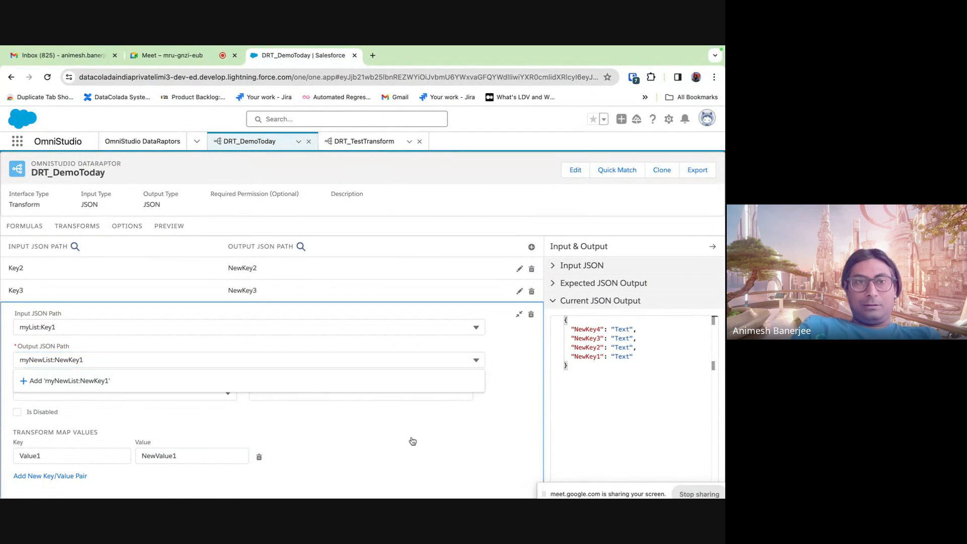
pyautogui.scroll(-1, 291, 419)
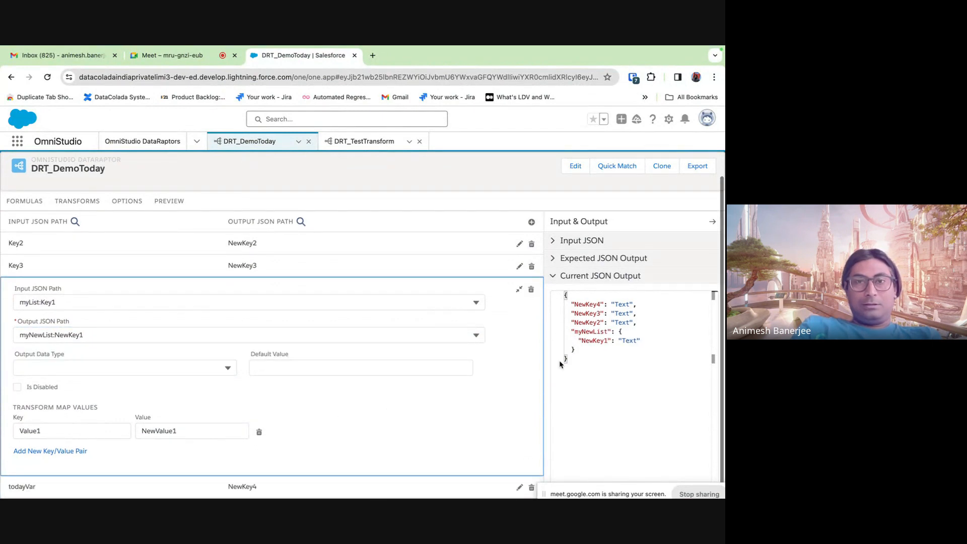
pyautogui.click(519, 291)
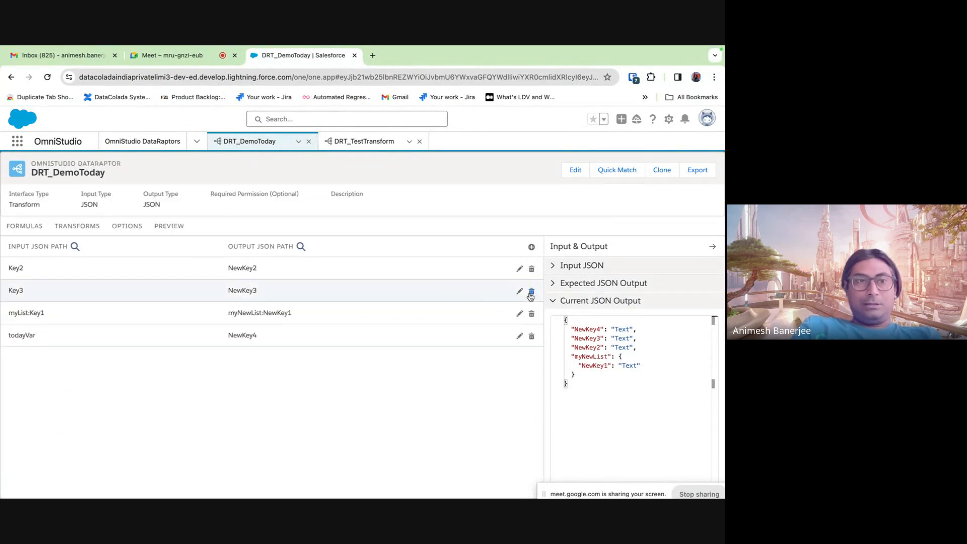
# - Change the Key2 mapping to input myList:Key2 and output myNewList:NewKey2
pyautogui.click(520, 269)
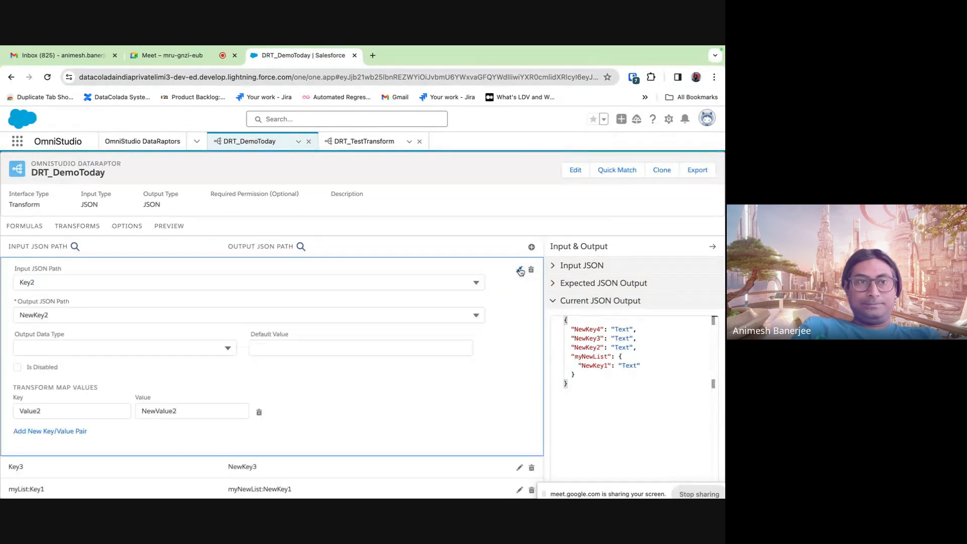
pyautogui.click(20, 282)
pyautogui.write('myList:')
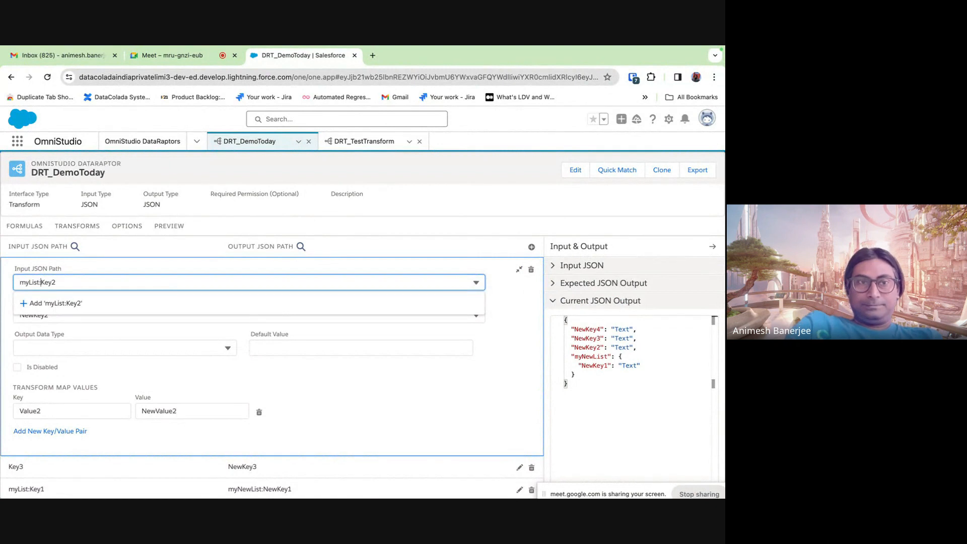
pyautogui.click(467, 399)
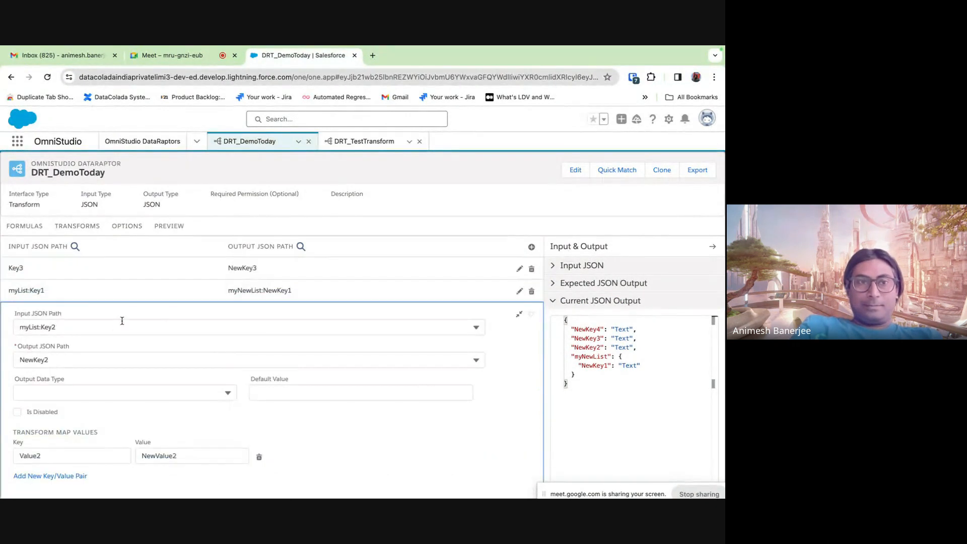
pyautogui.click(21, 359)
pyautogui.write('myNe')
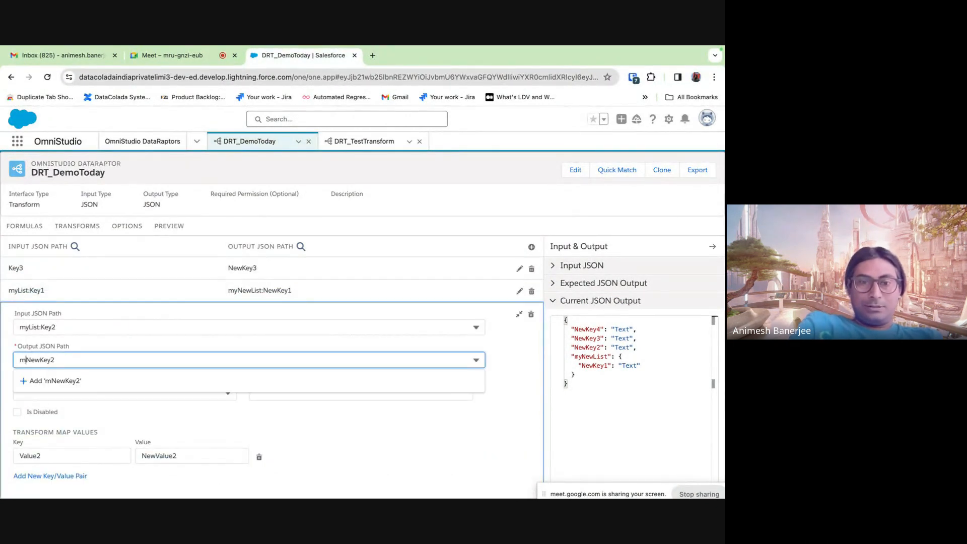
pyautogui.write('wList:')
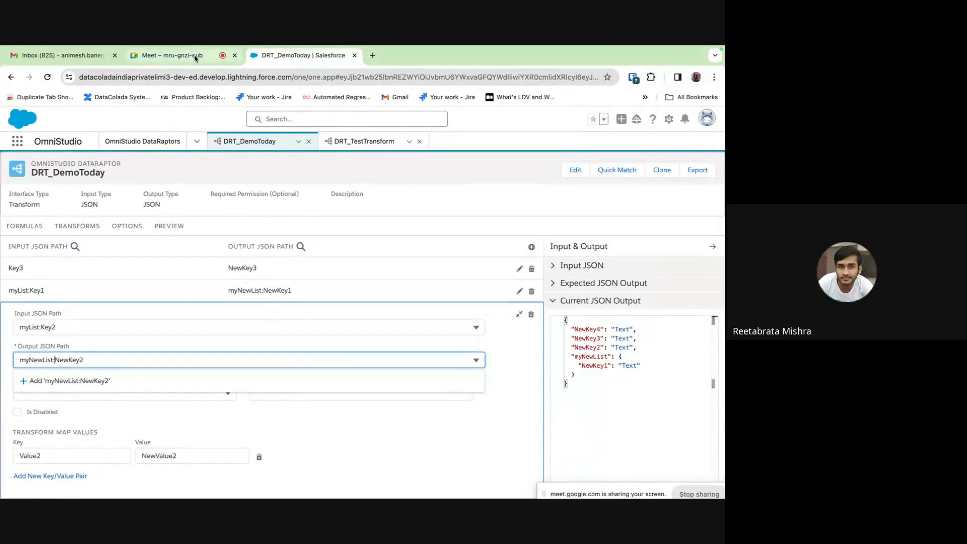
pyautogui.click(471, 425)
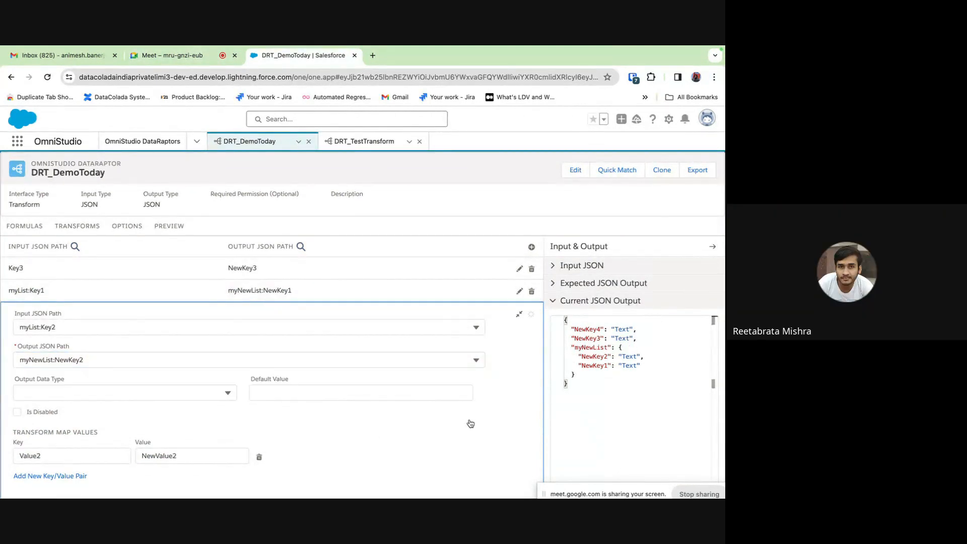
pyautogui.scroll(-1, 504, 363)
pyautogui.click(521, 293)
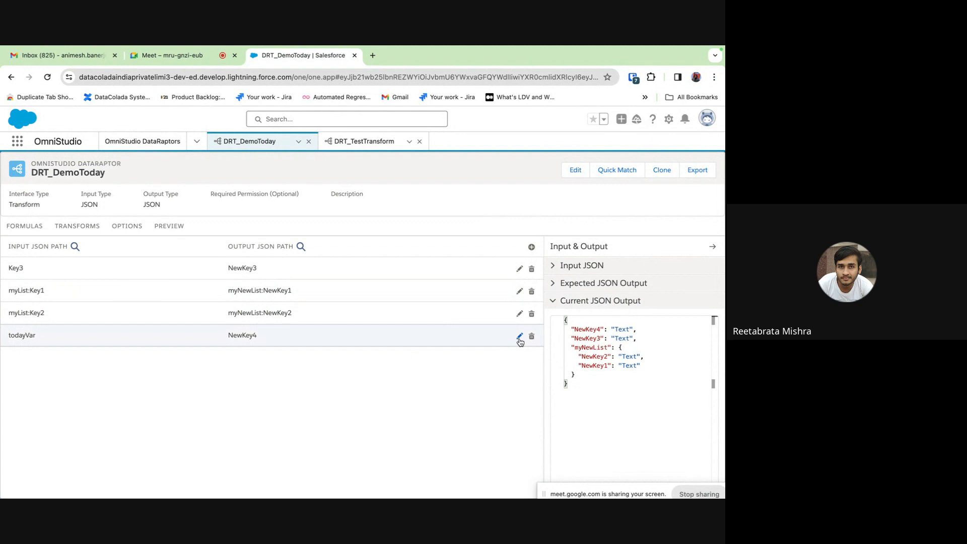
pyautogui.click(623, 170)
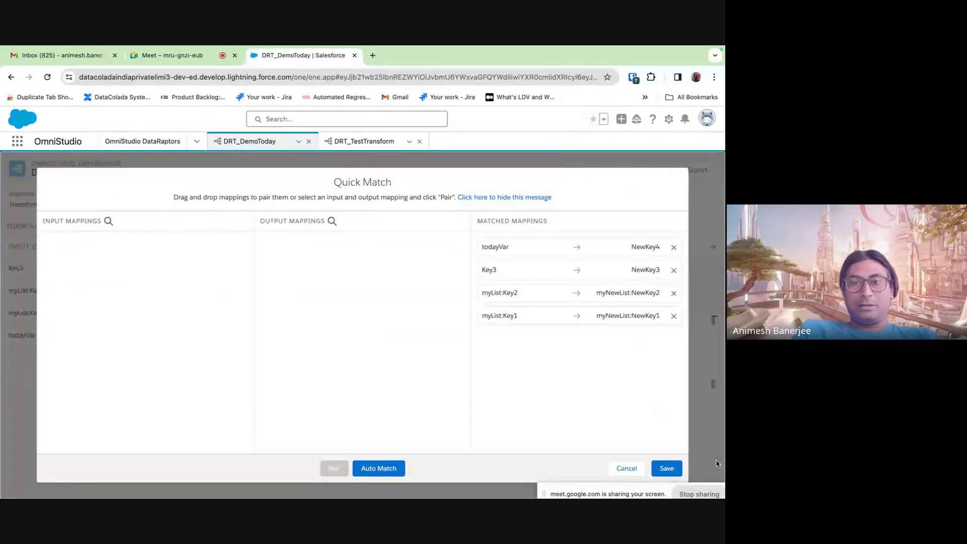
pyautogui.click(627, 468)
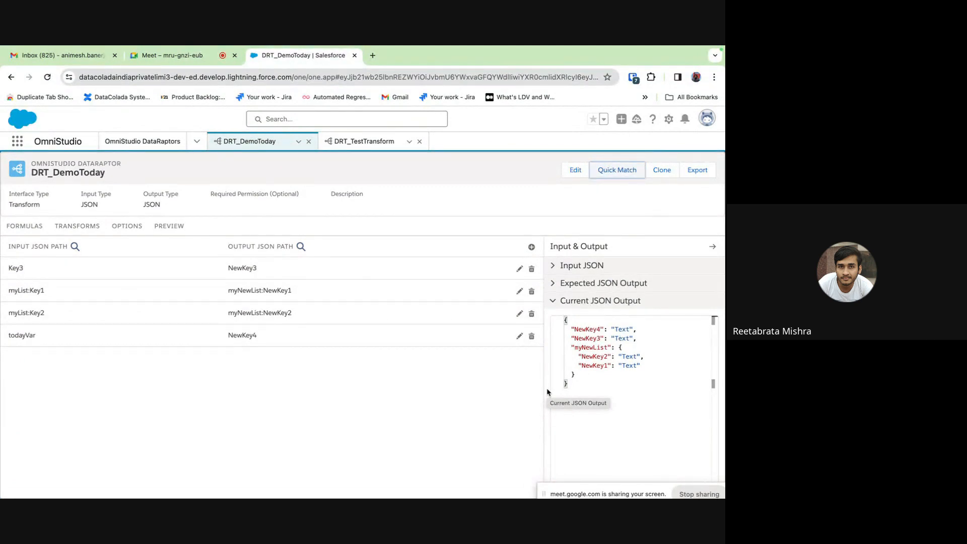
pyautogui.click(604, 340)
pyautogui.doubleClick(587, 330)
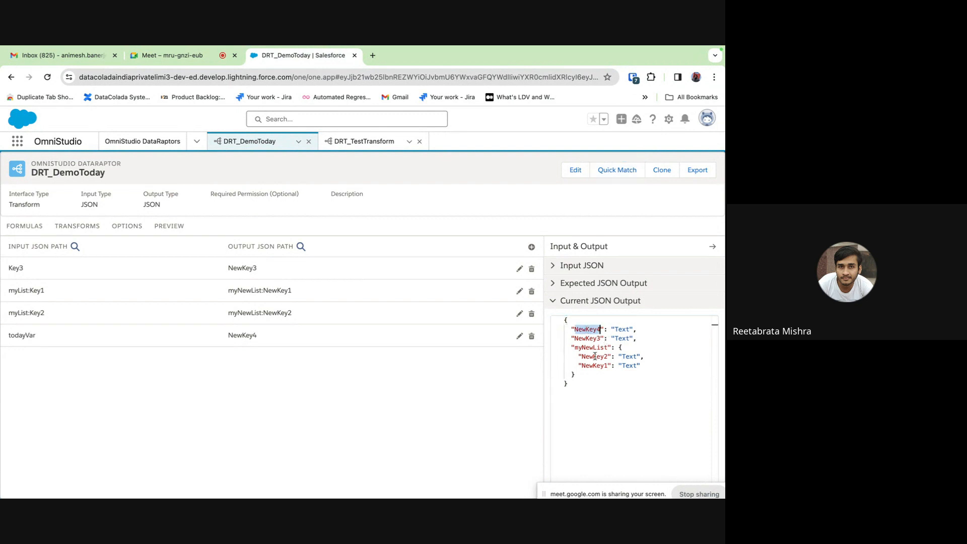
pyautogui.click(520, 336)
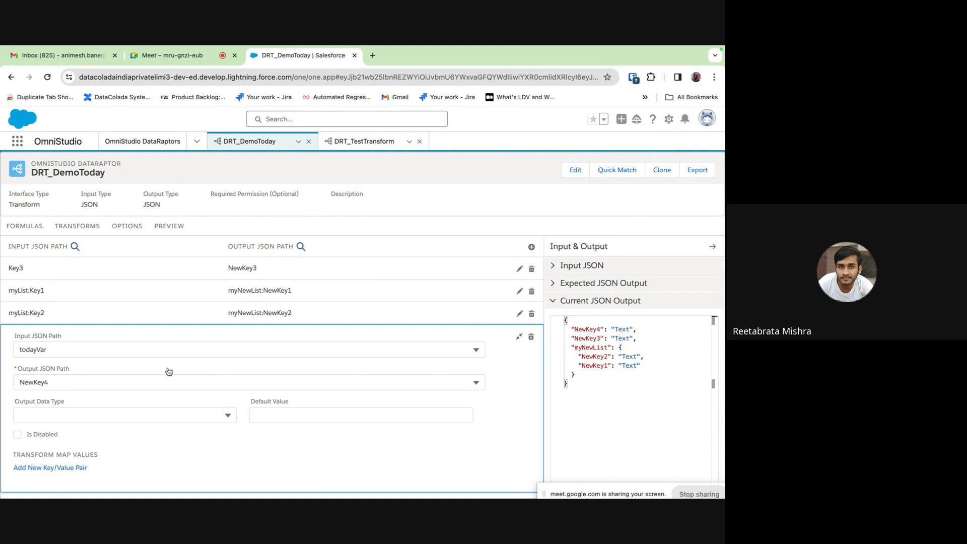
pyautogui.click(519, 336)
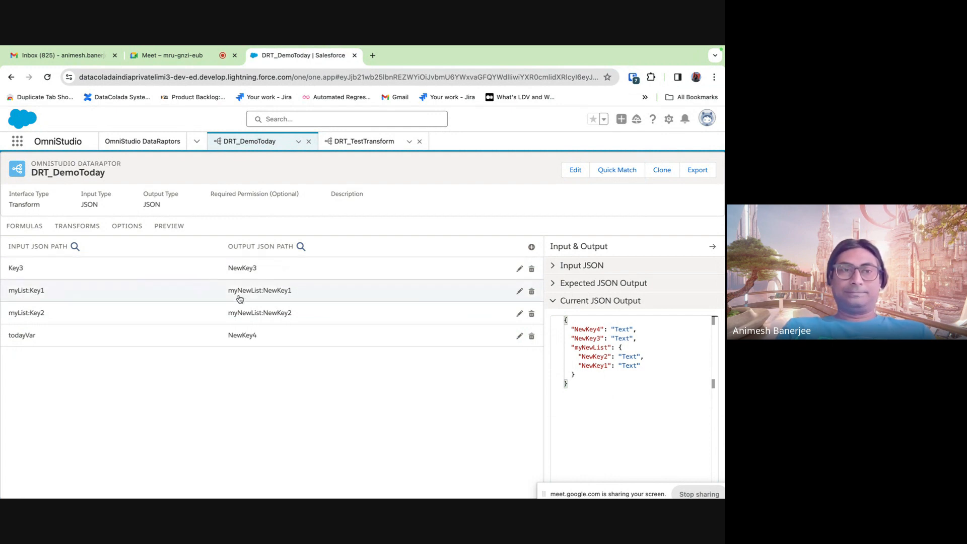
# - Map myList:Key3 to myNewList:NewKey3 and execute the transform preview
pyautogui.click(520, 269)
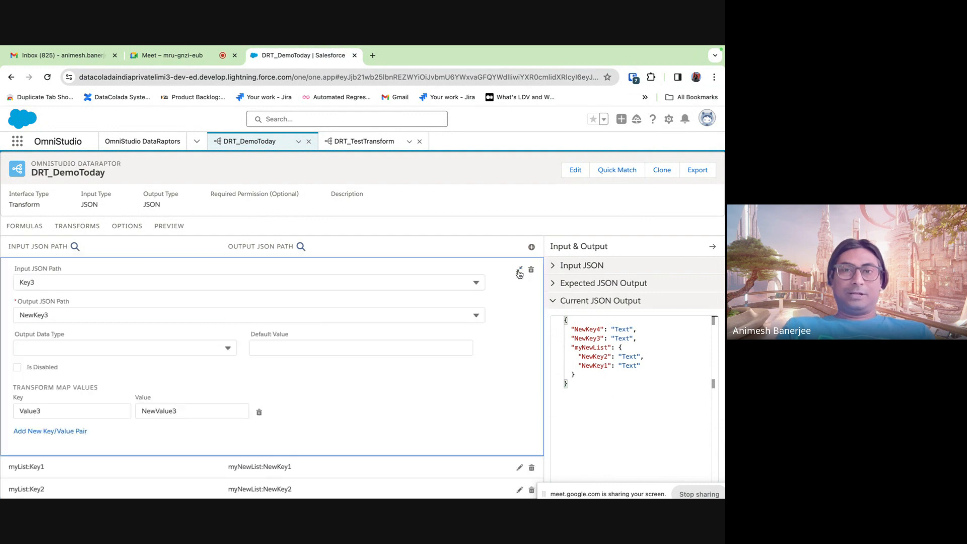
pyautogui.click(19, 282)
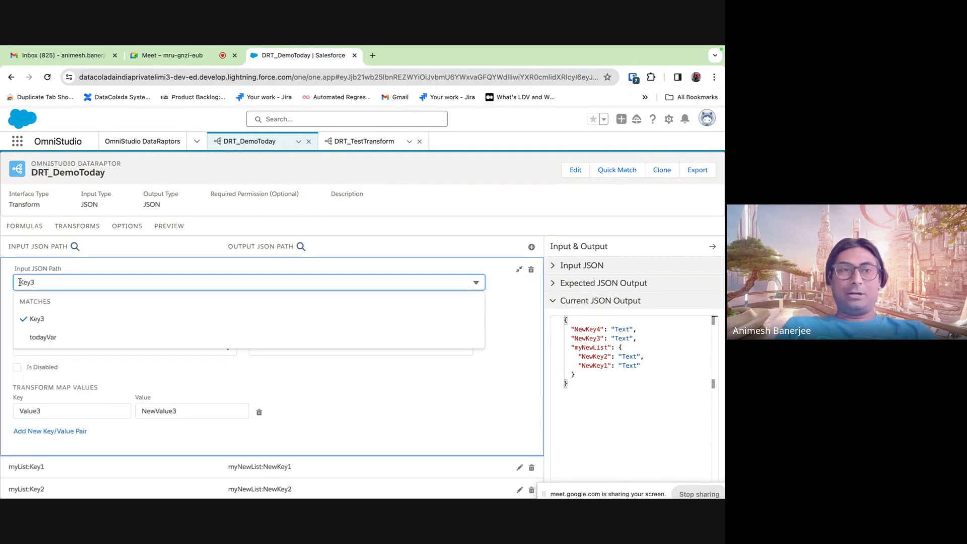
pyautogui.write('myList:')
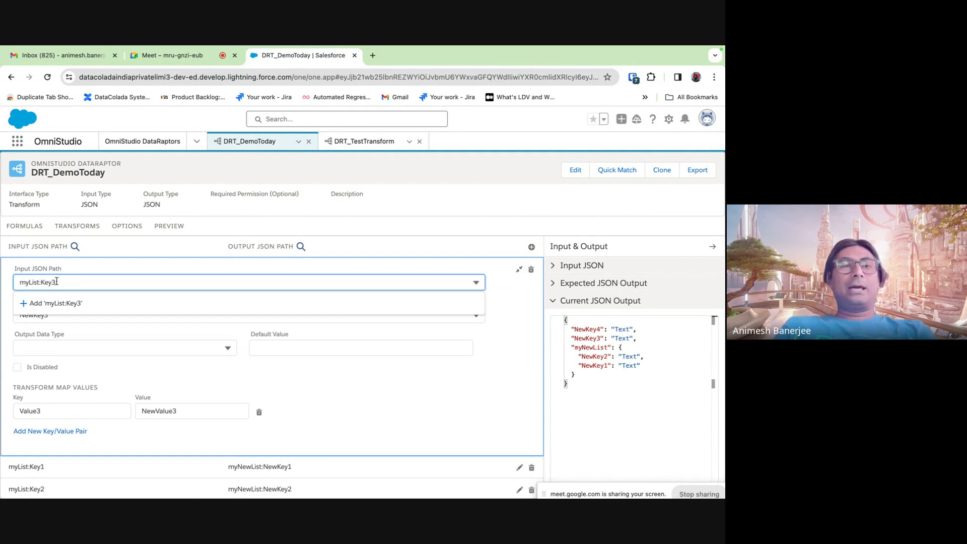
pyautogui.click(493, 205)
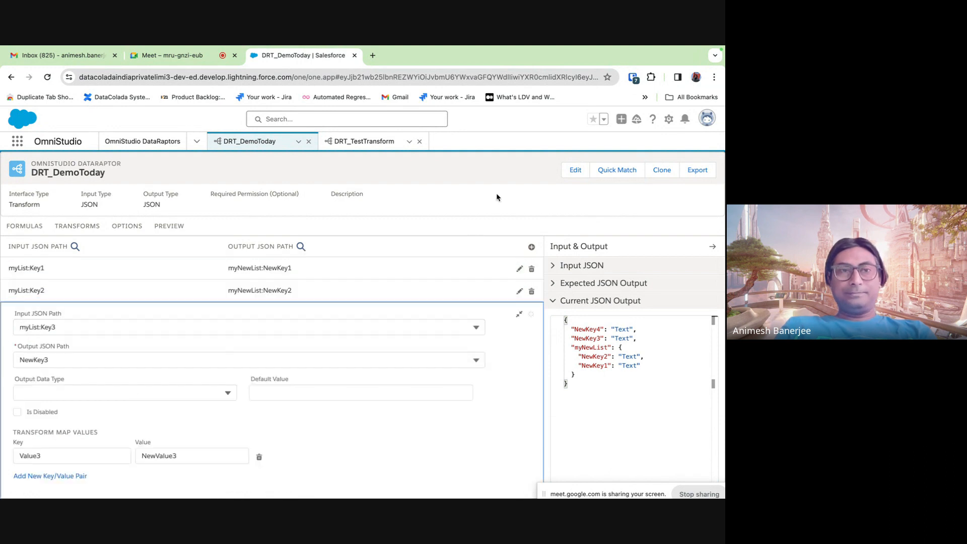
pyautogui.click(18, 361)
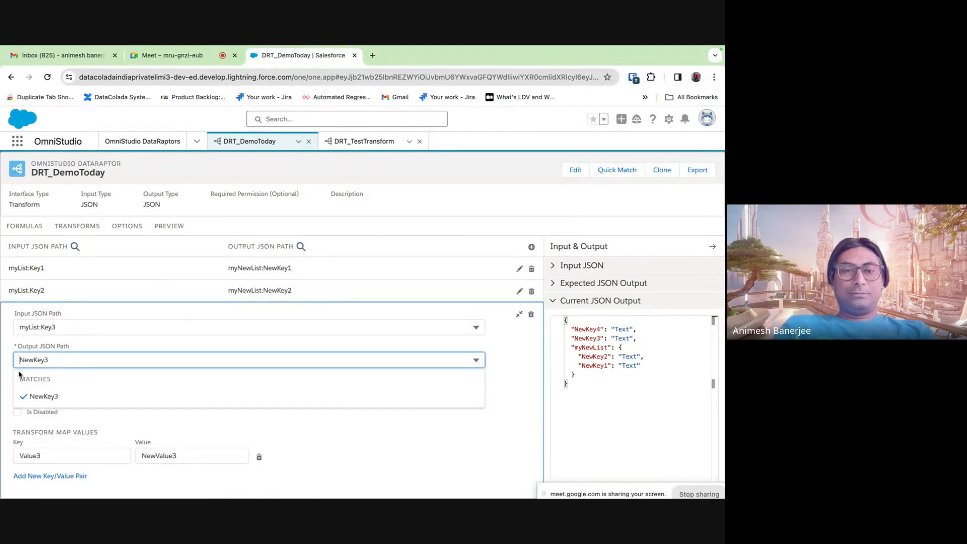
pyautogui.write('myNewl')
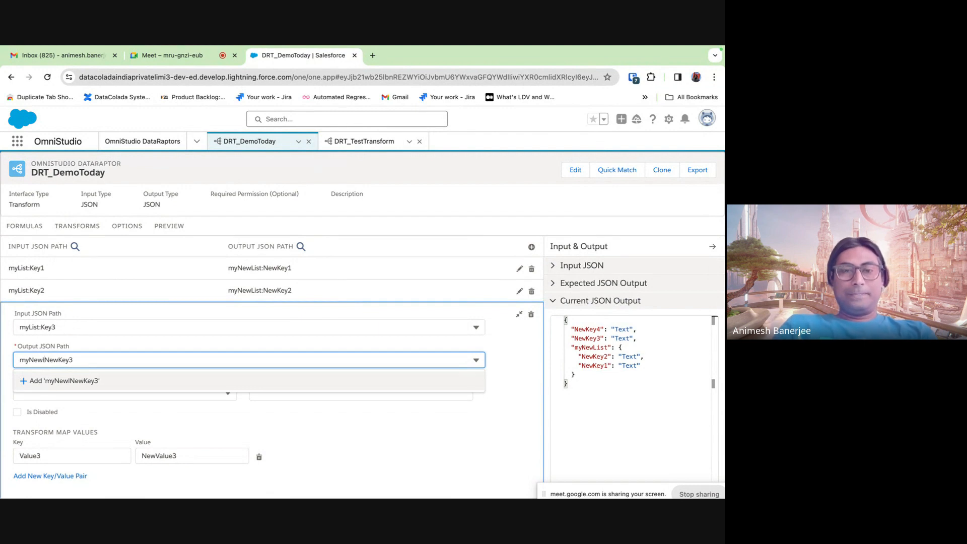
pyautogui.write('ist:')
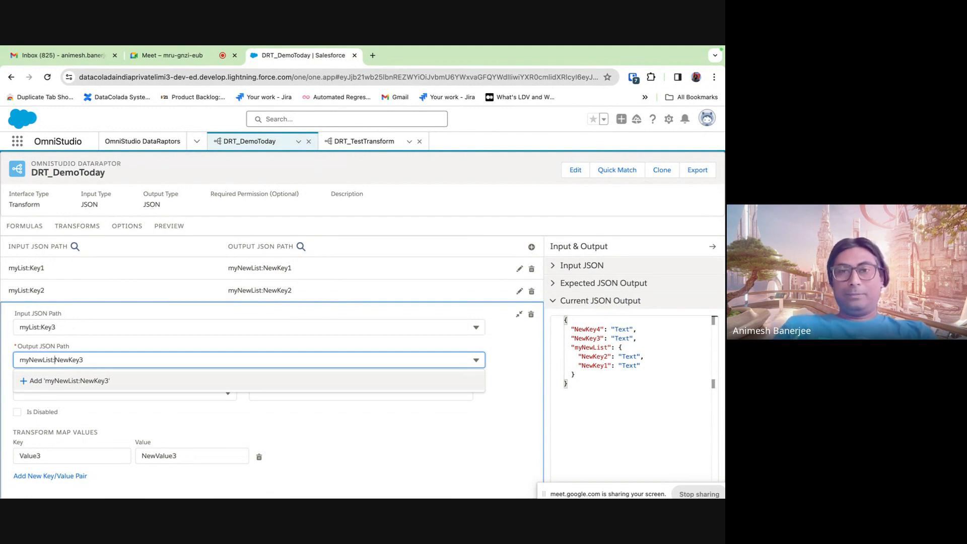
pyautogui.click(424, 433)
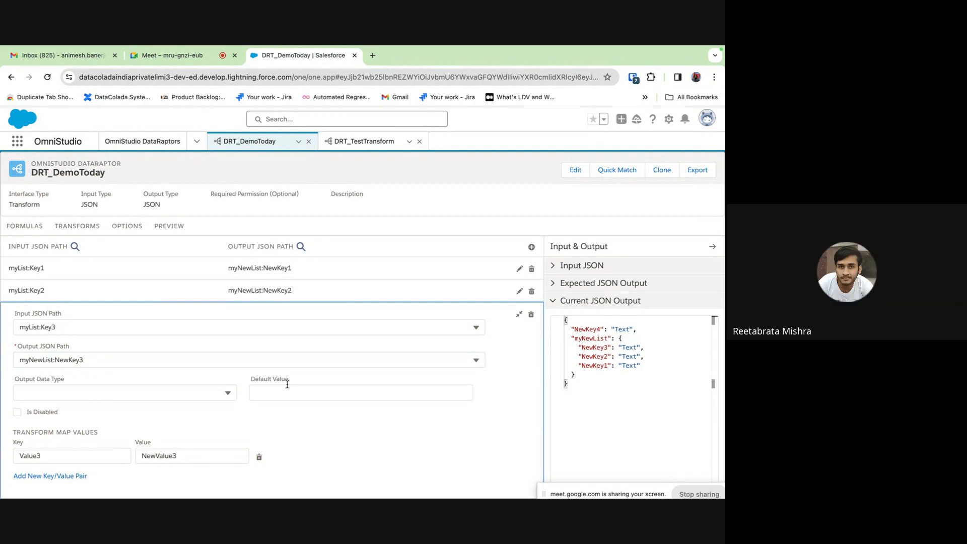
pyautogui.scroll(-1, 286, 387)
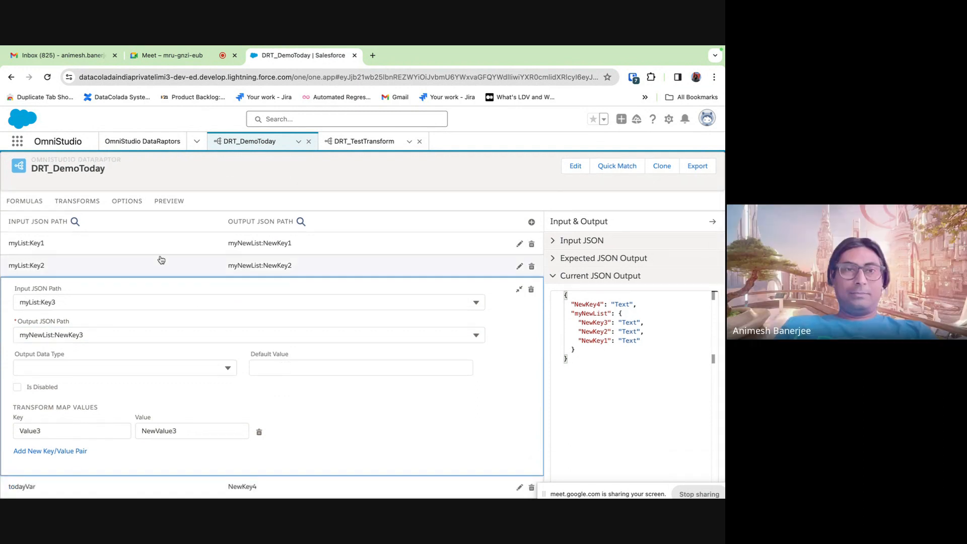
pyautogui.click(165, 202)
pyautogui.click(154, 484)
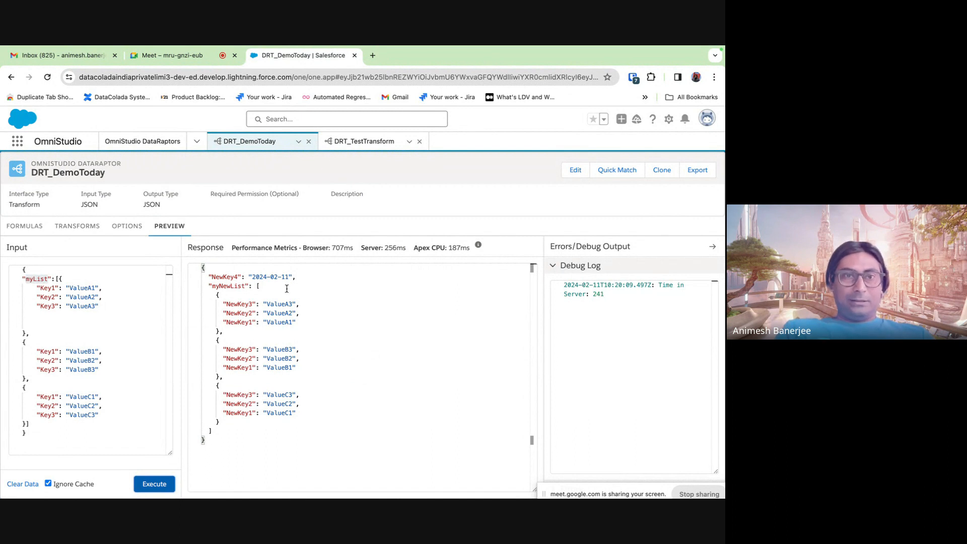
# - Inspect the response: myNewList with three items and NewKey4 as 2024-02-11
pyautogui.doubleClick(229, 287)
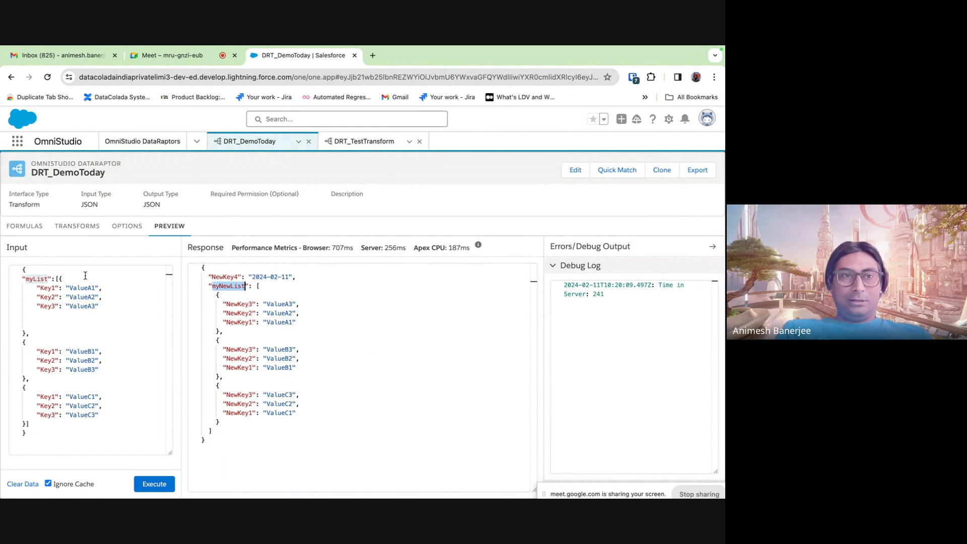
pyautogui.click(45, 288)
pyautogui.click(237, 305)
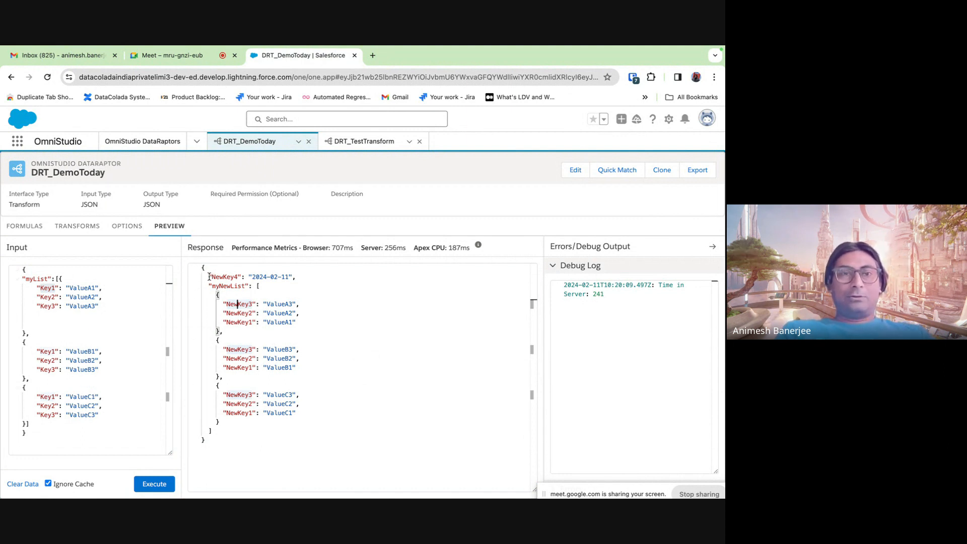
pyautogui.moveTo(209, 277); pyautogui.dragTo(314, 273)
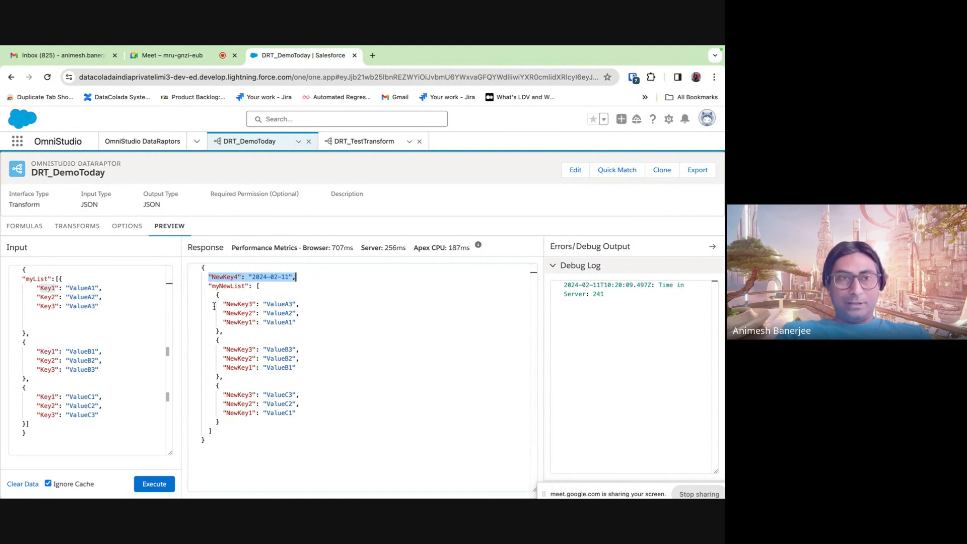
pyautogui.click(88, 228)
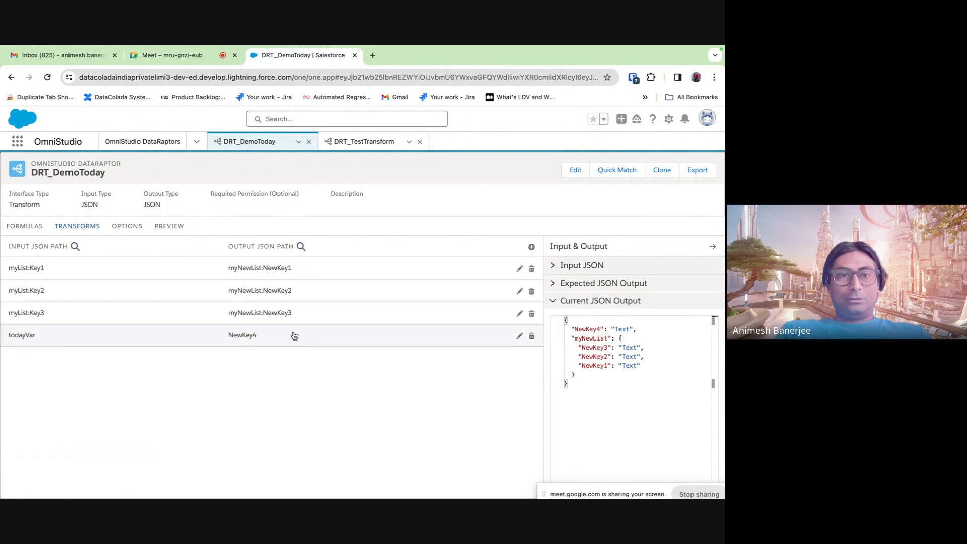
# - Change the myList:Key1 mapping's transform value pair to ValueA1 → NewValueA1
pyautogui.click(519, 269)
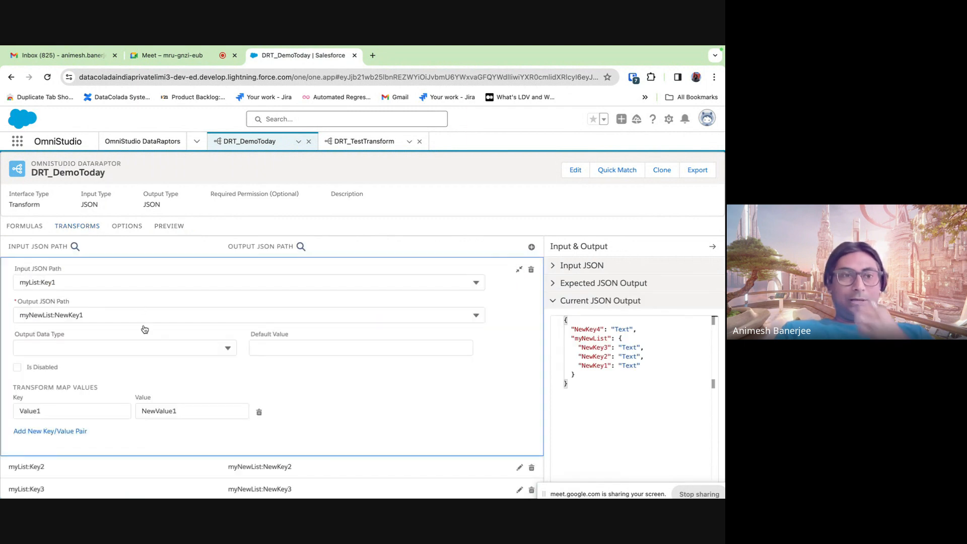
pyautogui.scroll(-1, 121, 362)
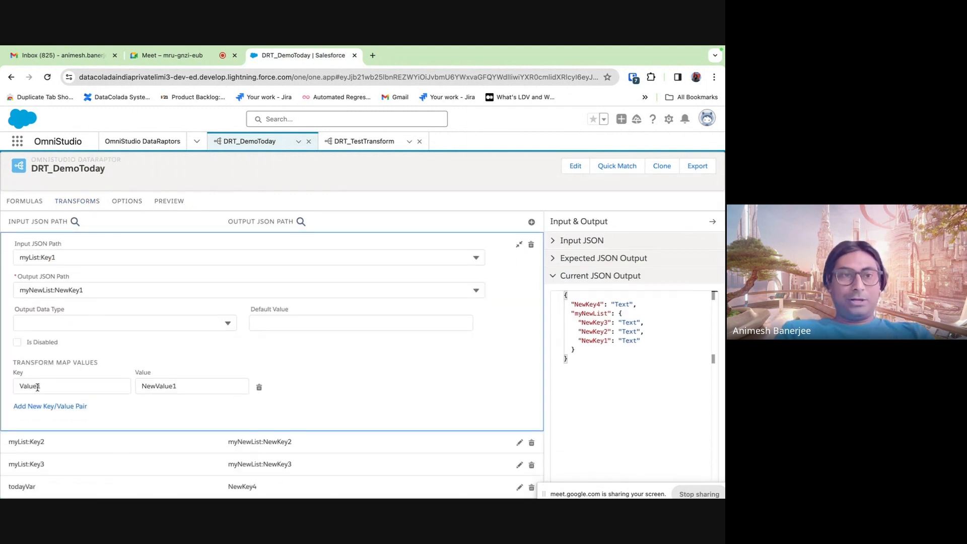
pyautogui.click(38, 387)
pyautogui.write('A')
pyautogui.click(171, 386)
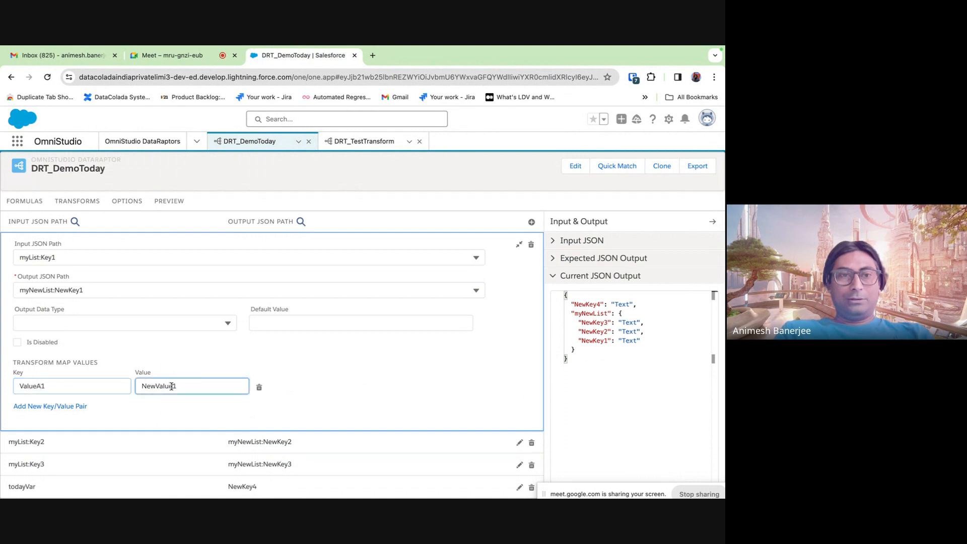
pyautogui.write('A')
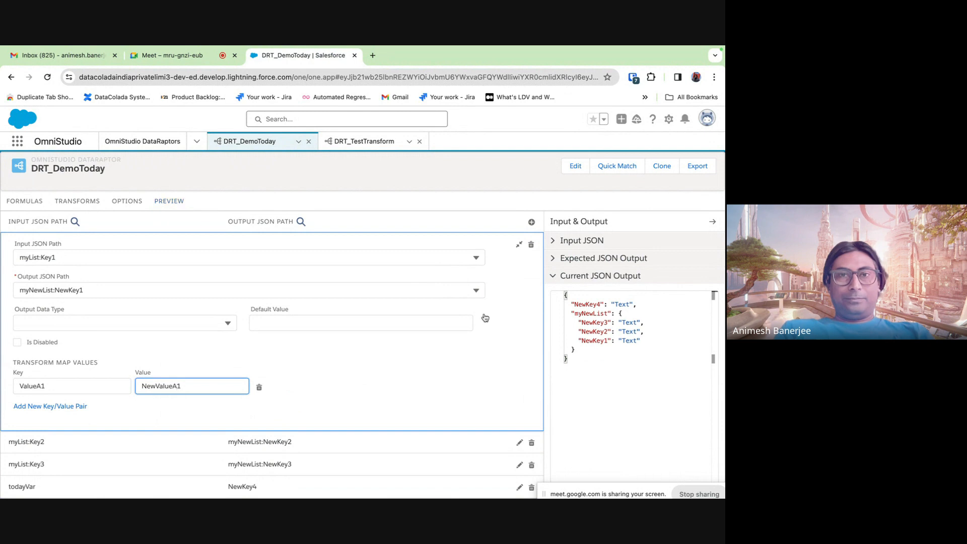
pyautogui.click(518, 252)
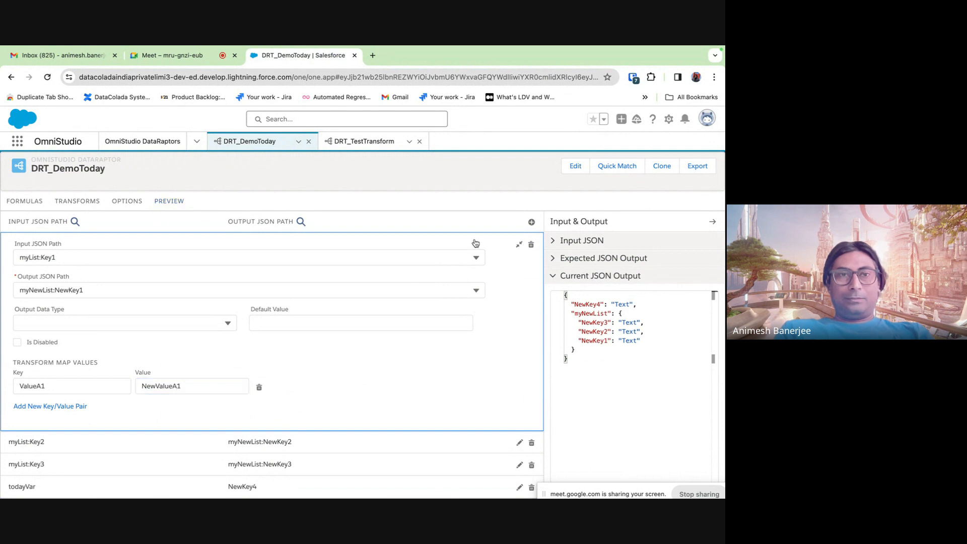
pyautogui.click(520, 247)
# - Rerun the preview and confirm the first myNewList item's NewKey1 reads NewValueA1
pyautogui.click(171, 225)
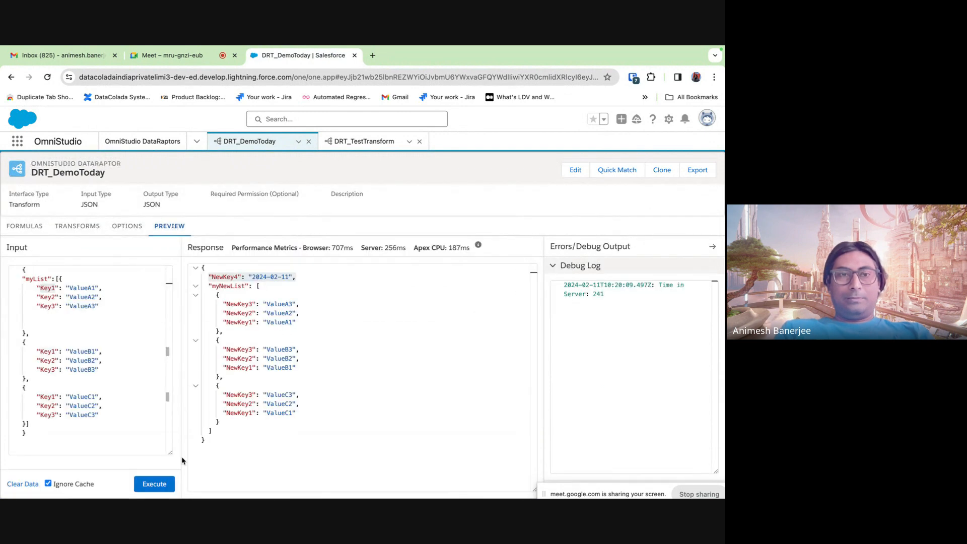
pyautogui.click(154, 484)
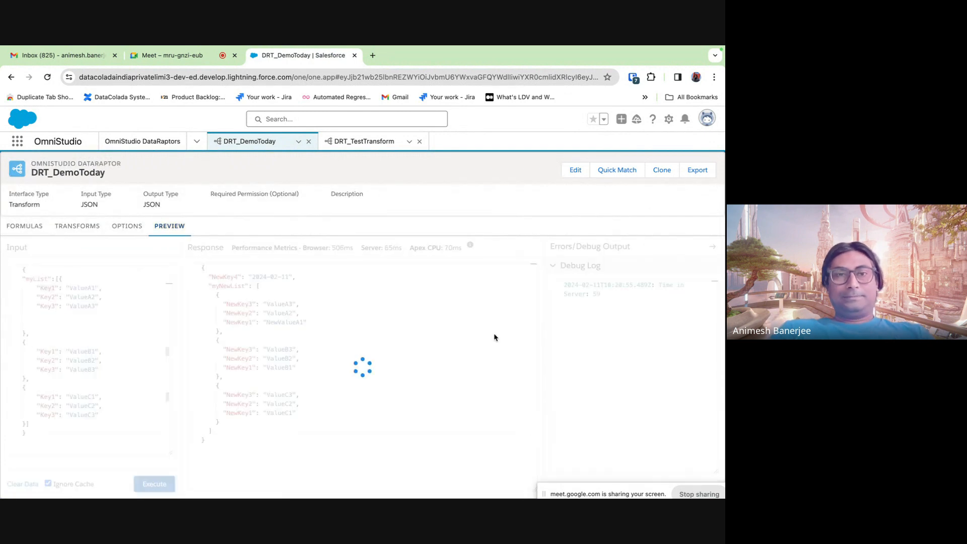
pyautogui.doubleClick(283, 323)
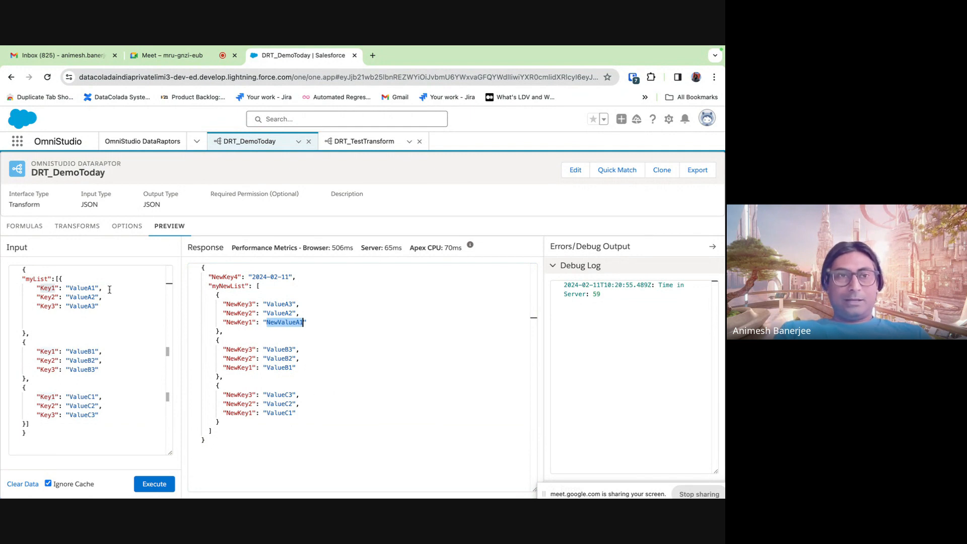
pyautogui.click(78, 226)
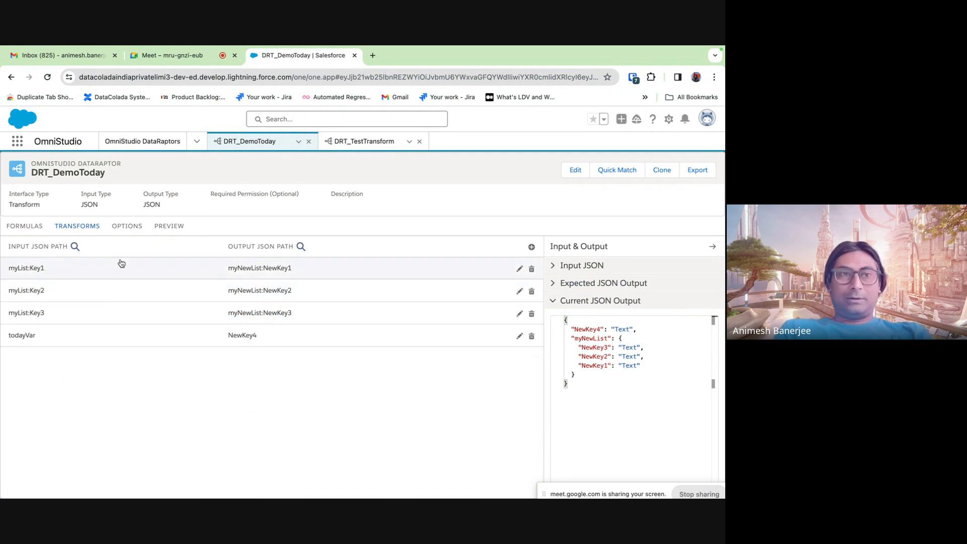
# - Add a second formula, LISTSIZE(myList), on the Formulas tab
pyautogui.click(30, 237)
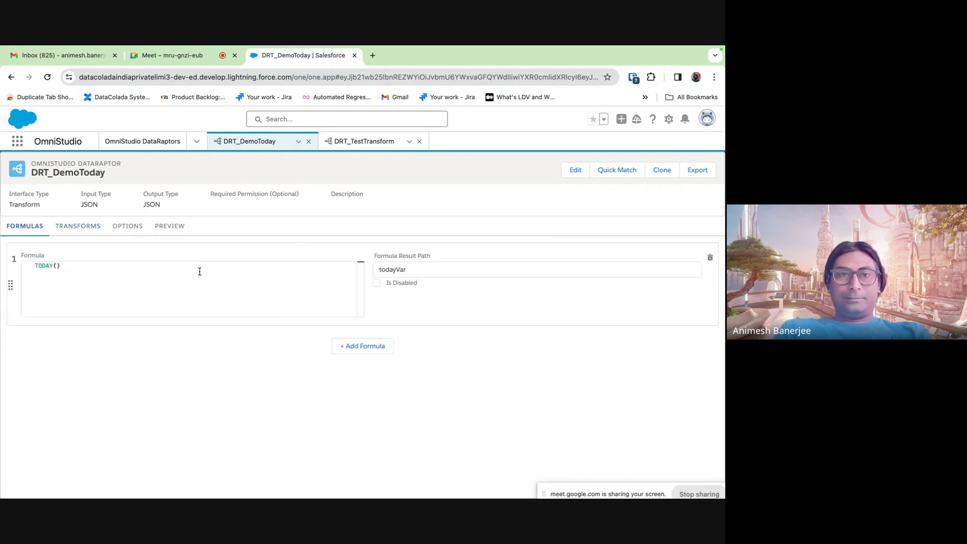
pyautogui.click(356, 345)
pyautogui.click(110, 364)
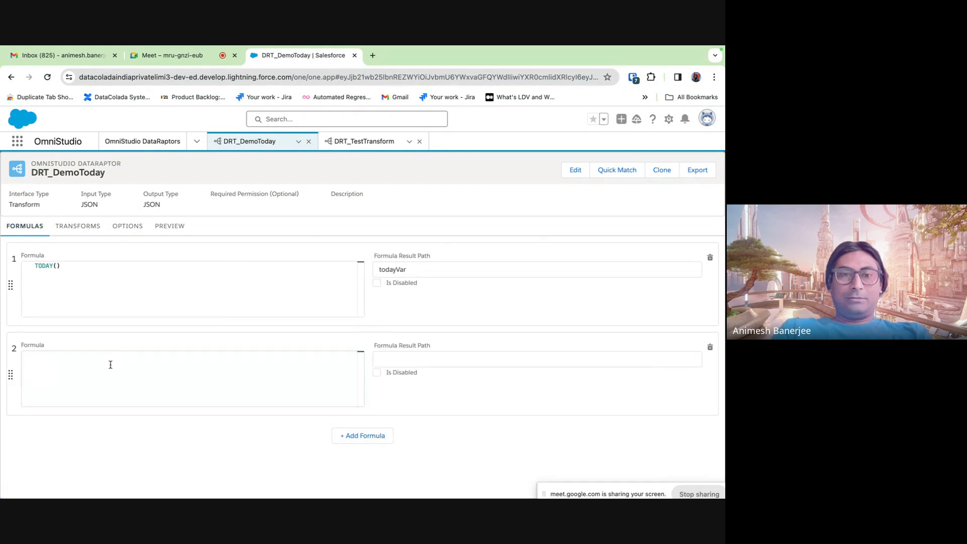
pyautogui.write('l')
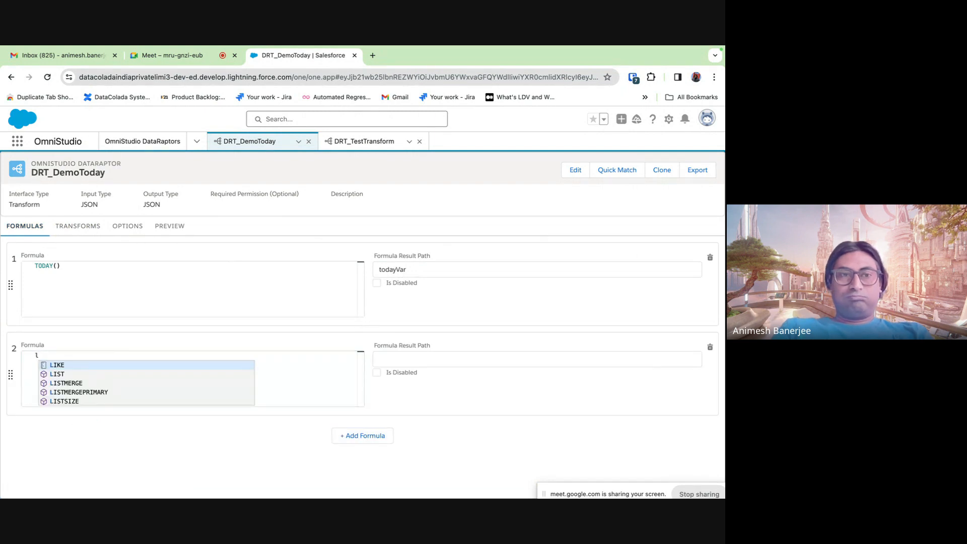
pyautogui.click(96, 401)
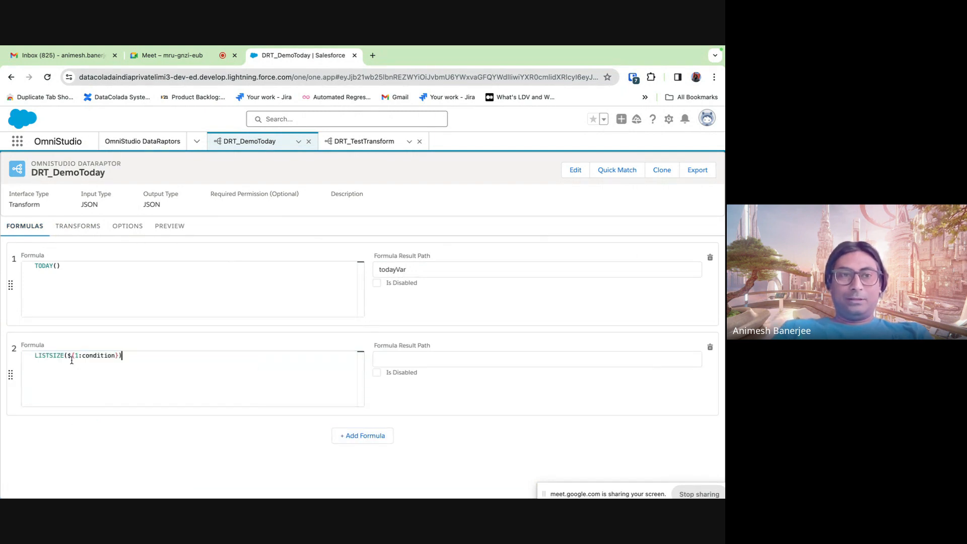
pyautogui.moveTo(68, 356); pyautogui.dragTo(119, 356)
pyautogui.write('my')
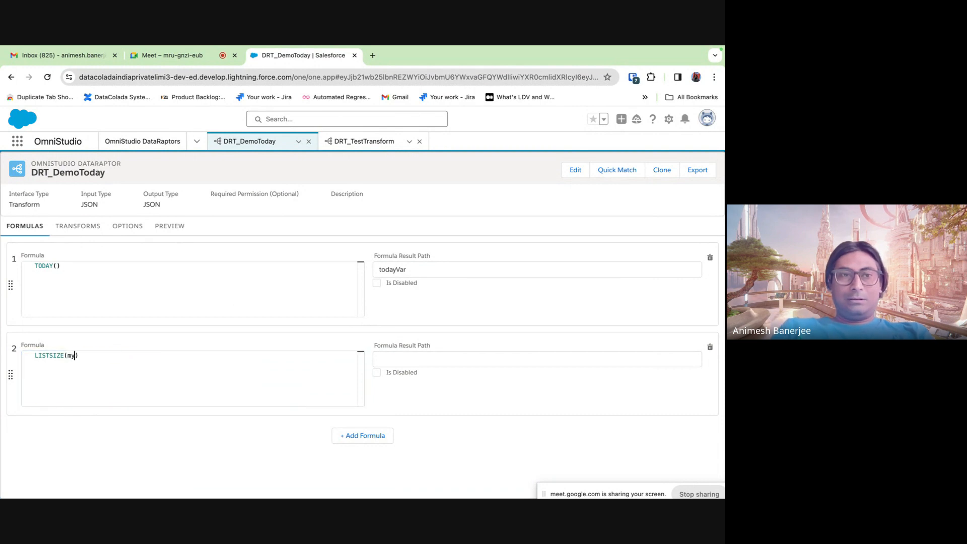
pyautogui.write('List')
# - Set formula 2's result path to listSize
pyautogui.click(437, 360)
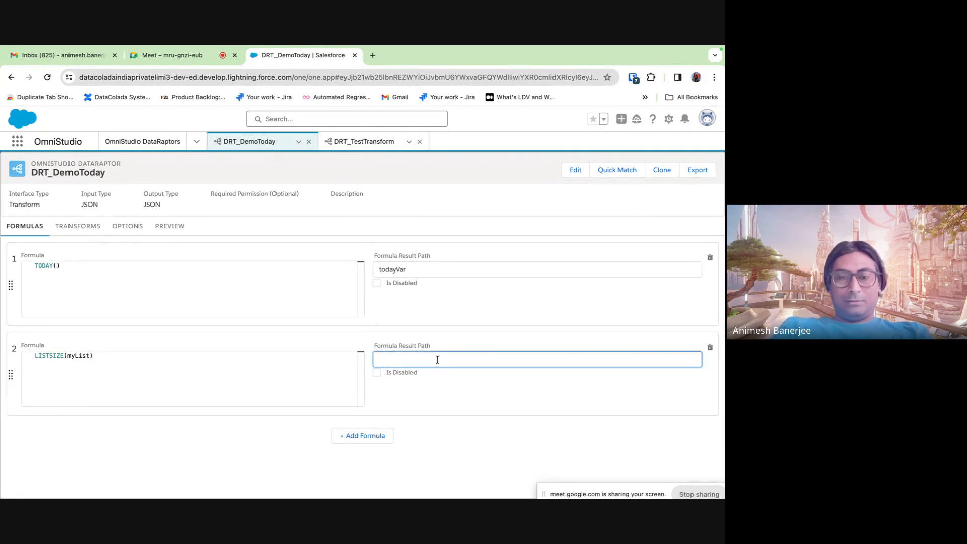
pyautogui.write('ASry')
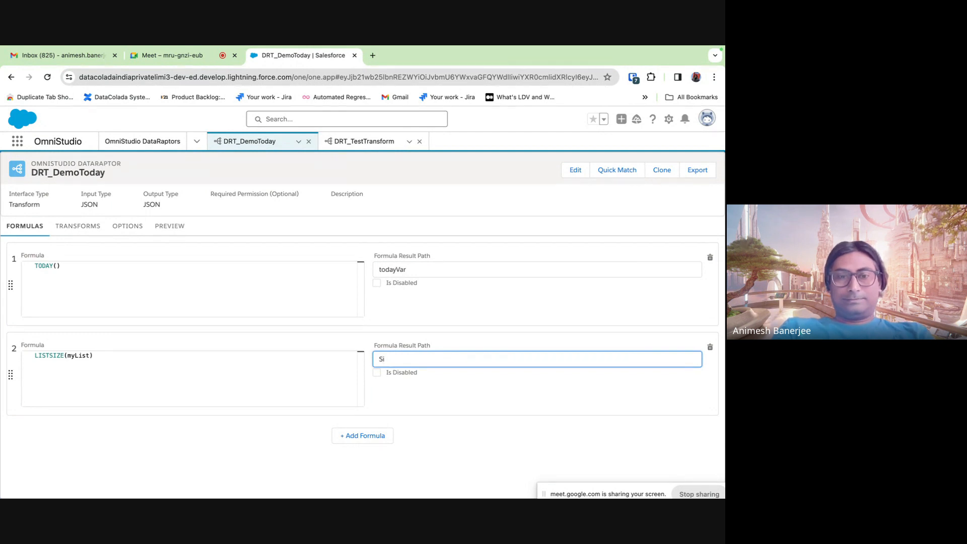
pyautogui.write('Silist')
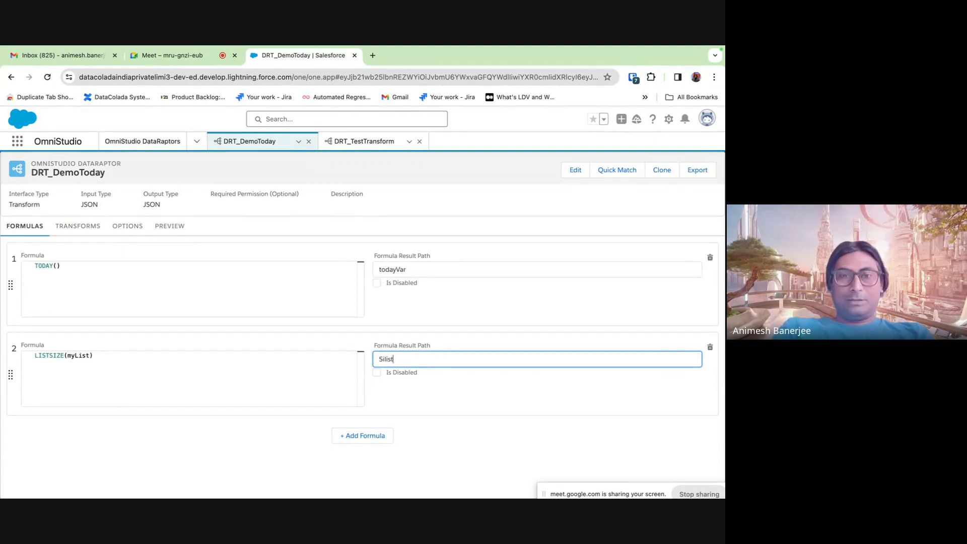
pyautogui.write('mu')
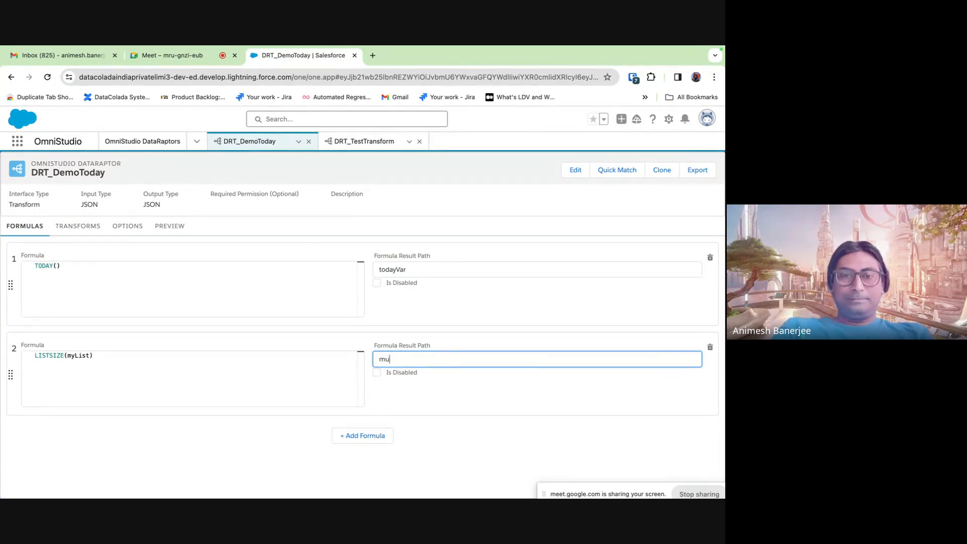
pyautogui.press('BackSpace')
pyautogui.press('BackSpace')
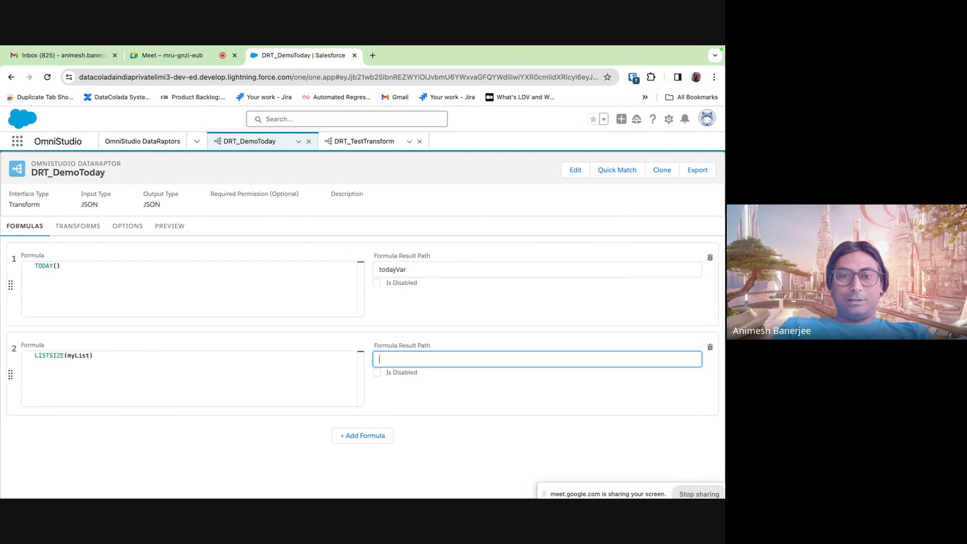
pyautogui.write('listSize')
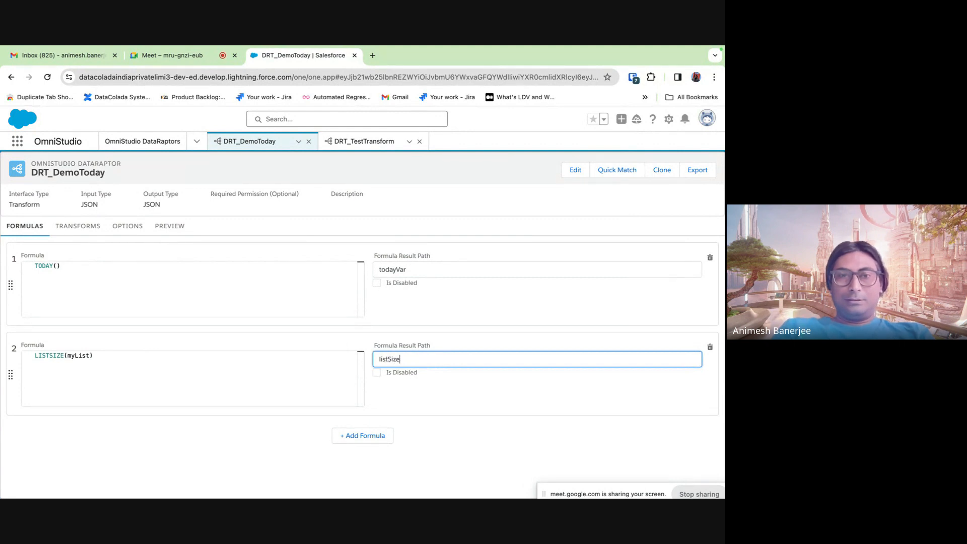
pyautogui.click(510, 411)
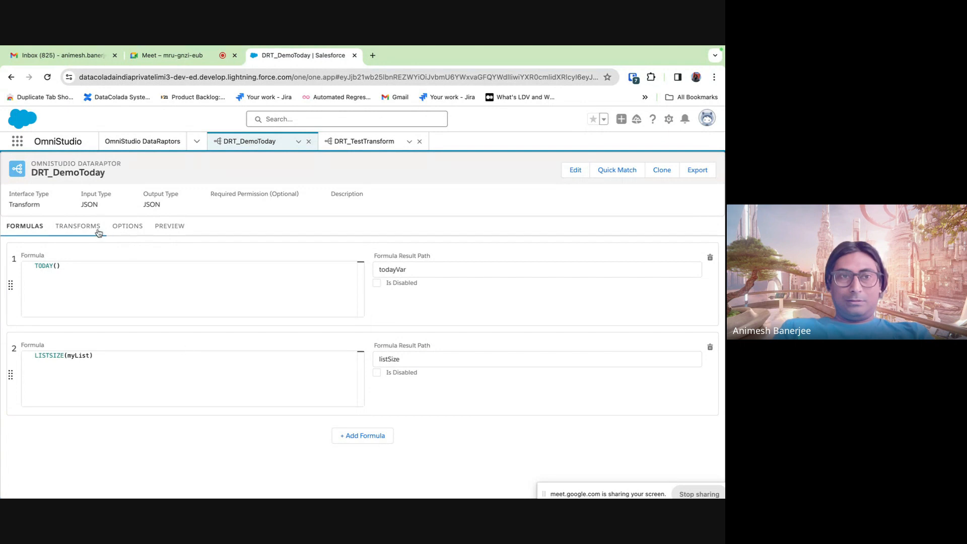
# - Add a transform mapping from input listSize to output myListSize, then show the preview
pyautogui.click(138, 231)
pyautogui.click(170, 232)
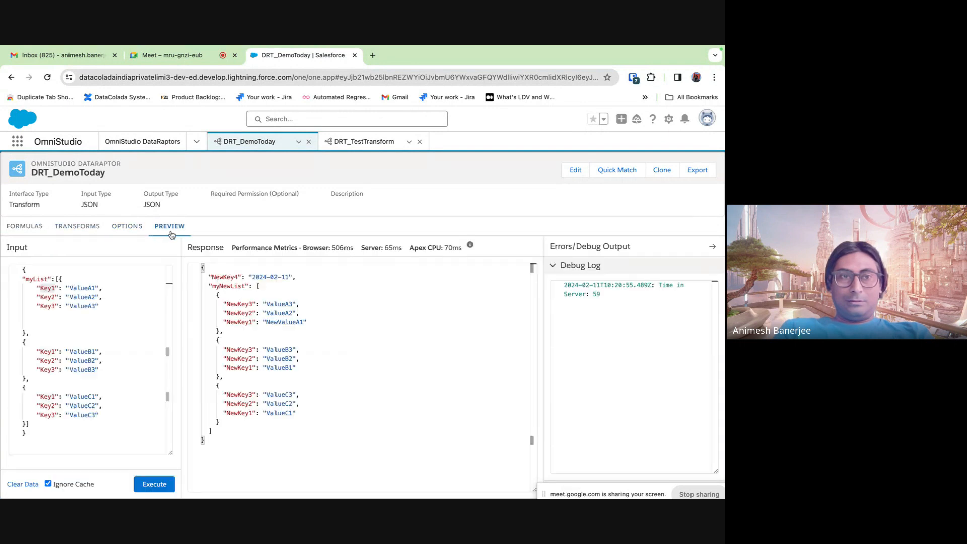
pyautogui.click(77, 226)
pyautogui.click(531, 248)
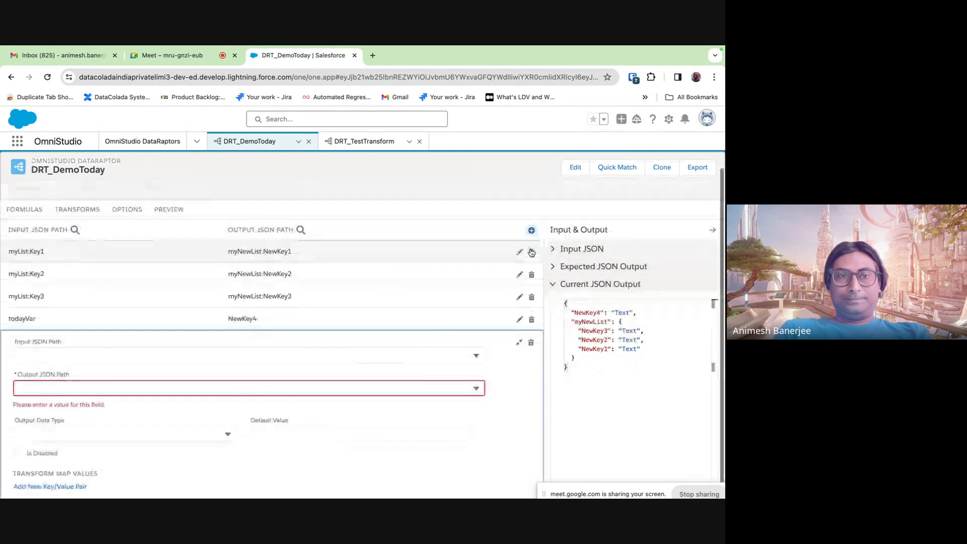
pyautogui.click(103, 356)
pyautogui.click(50, 392)
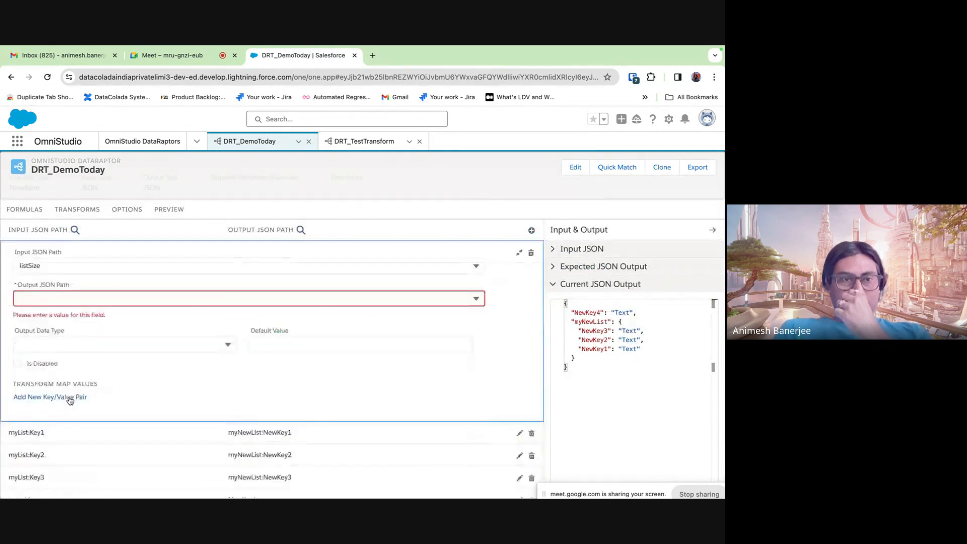
pyautogui.click(63, 299)
pyautogui.write('m')
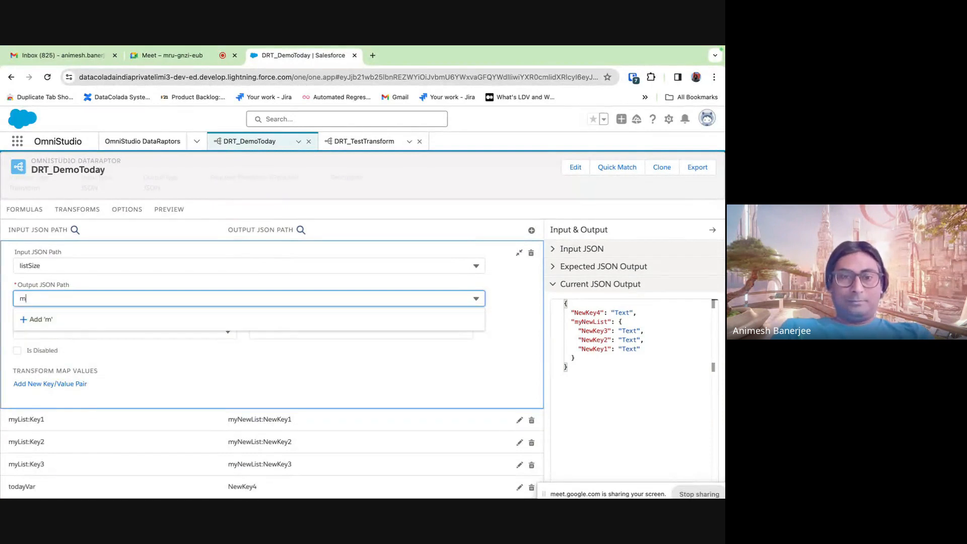
pyautogui.write('yListSize')
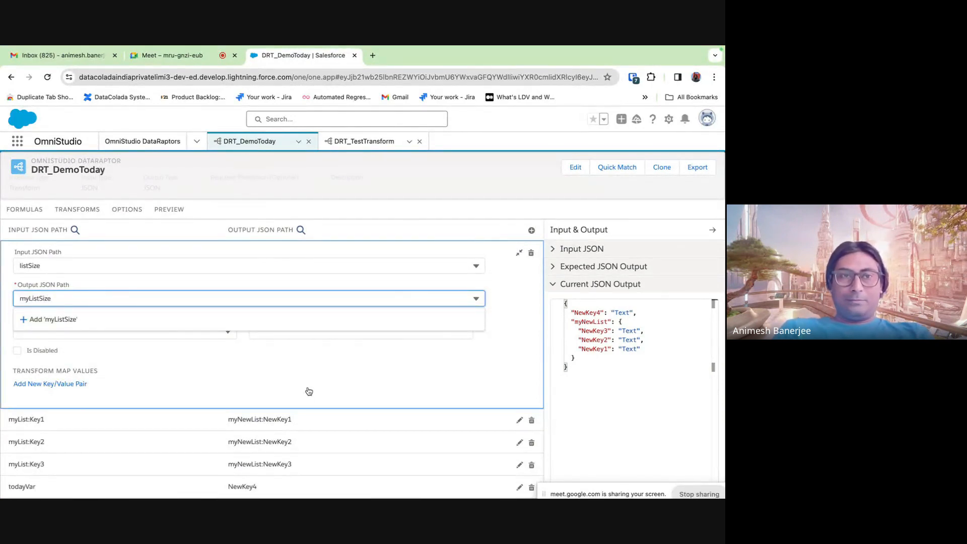
pyautogui.press('Return')
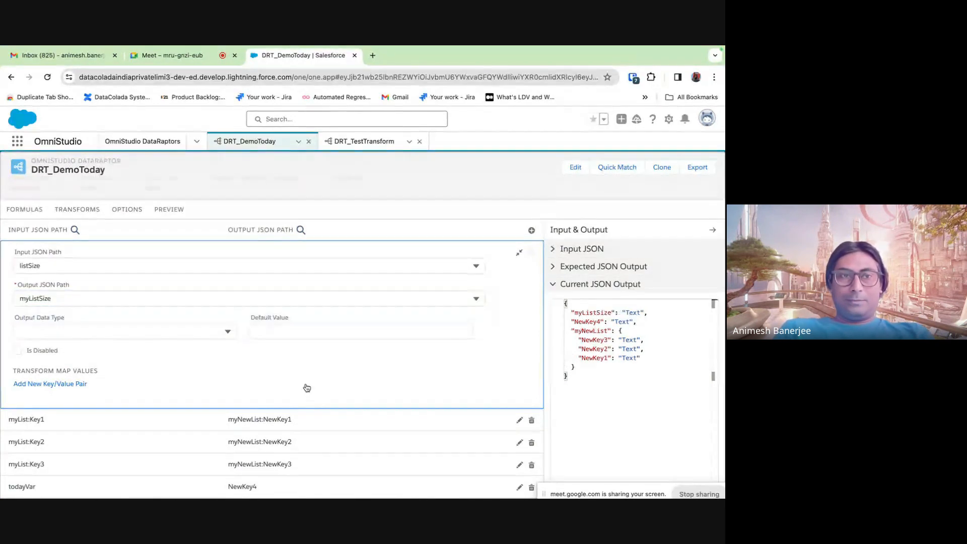
pyautogui.click(519, 252)
pyautogui.click(169, 226)
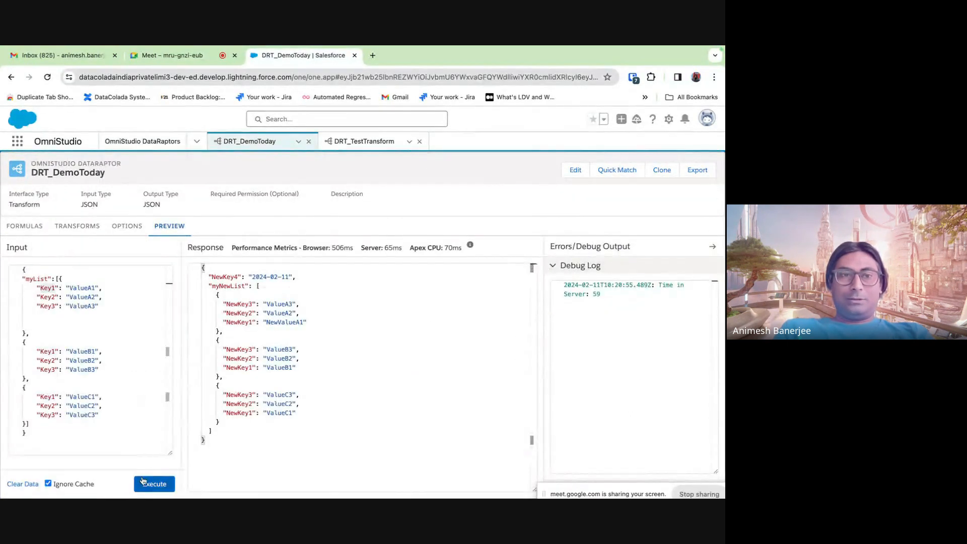
# - Run the preview and check the myListSize count in the response
pyautogui.click(154, 483)
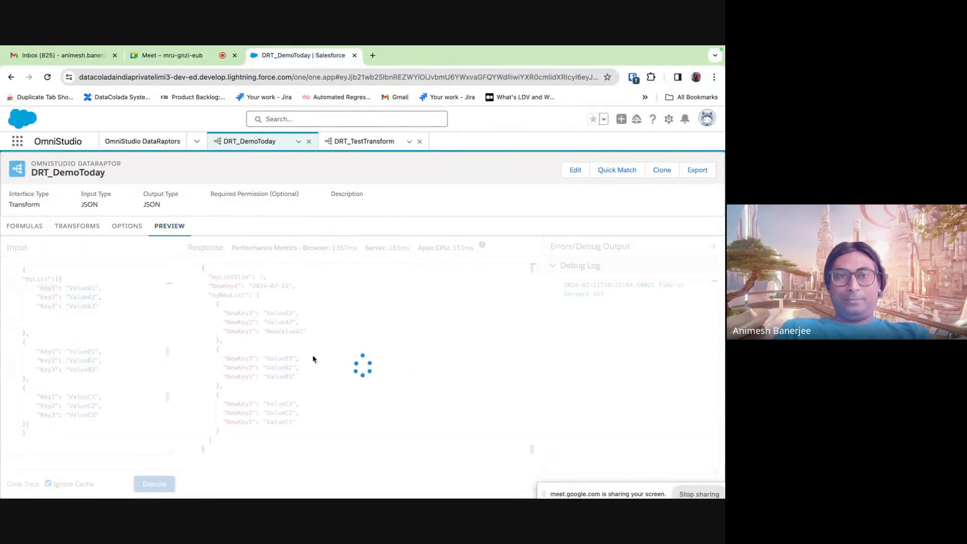
pyautogui.click(260, 276)
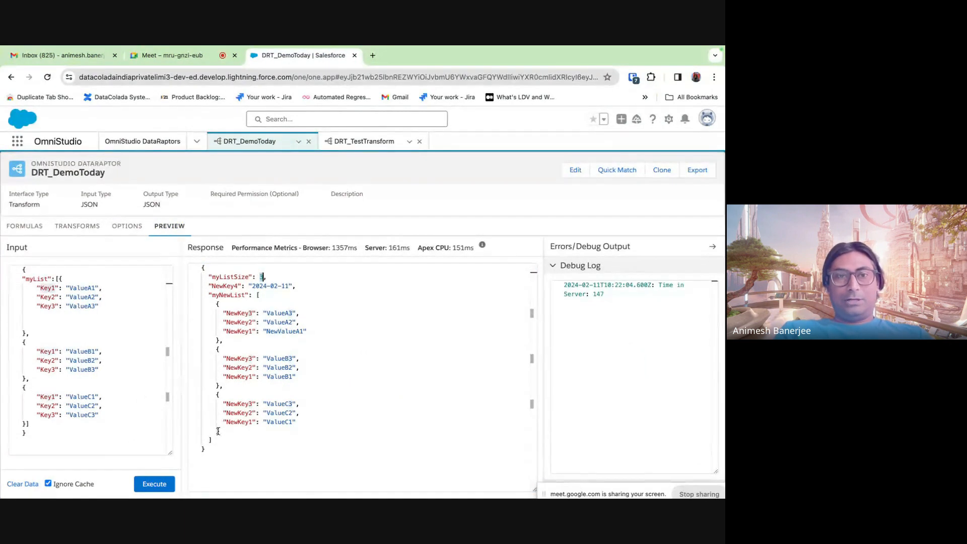
pyautogui.doubleClick(222, 277)
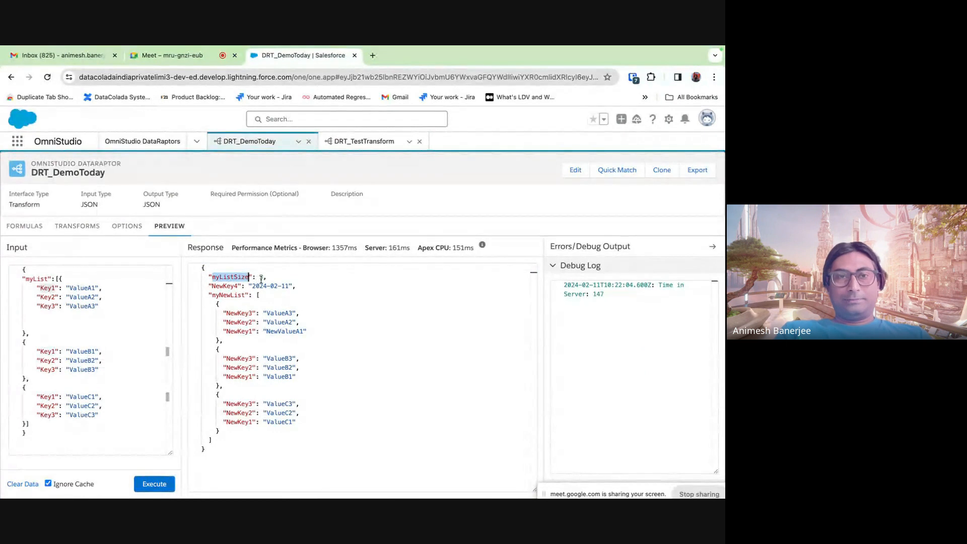
pyautogui.click(260, 277)
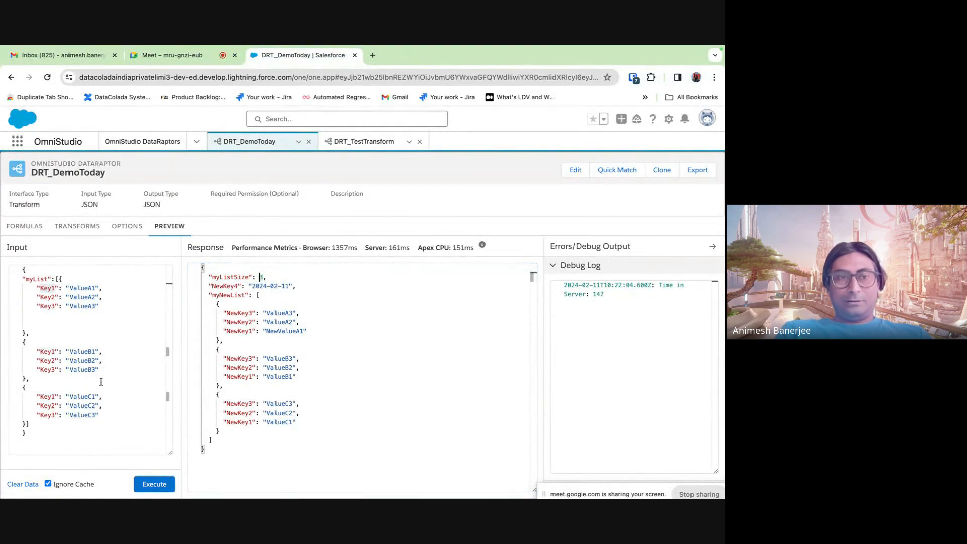
# - Duplicate the third myList object as a fourth item in the preview input
pyautogui.moveTo(28, 423); pyautogui.dragTo(19, 393)
pyautogui.hotkey('ctrl', 'c')
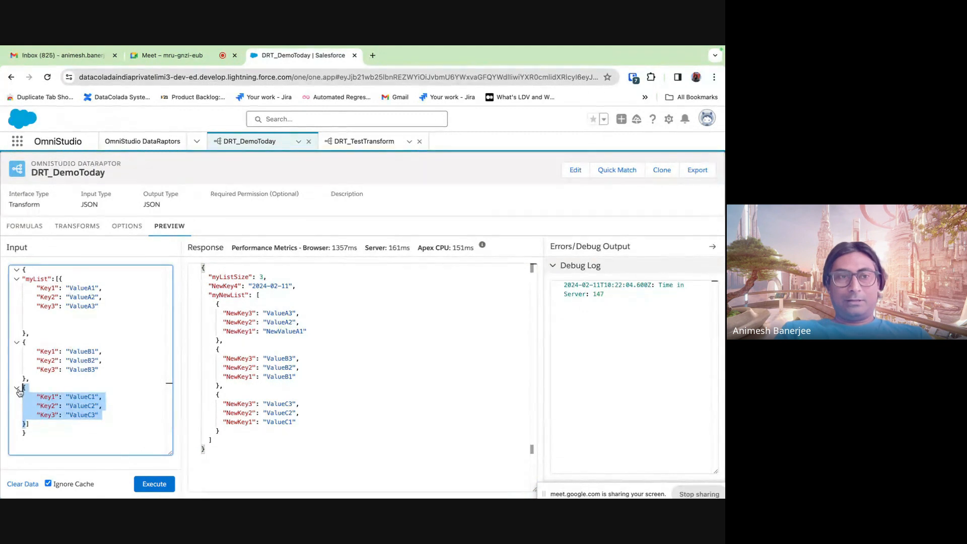
pyautogui.click(26, 424)
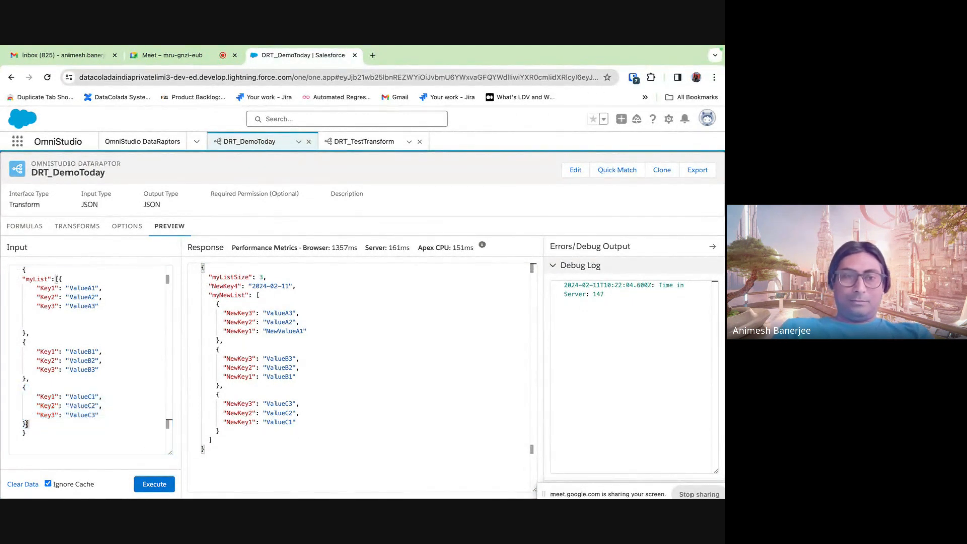
pyautogui.press('Return')
pyautogui.click(33, 423)
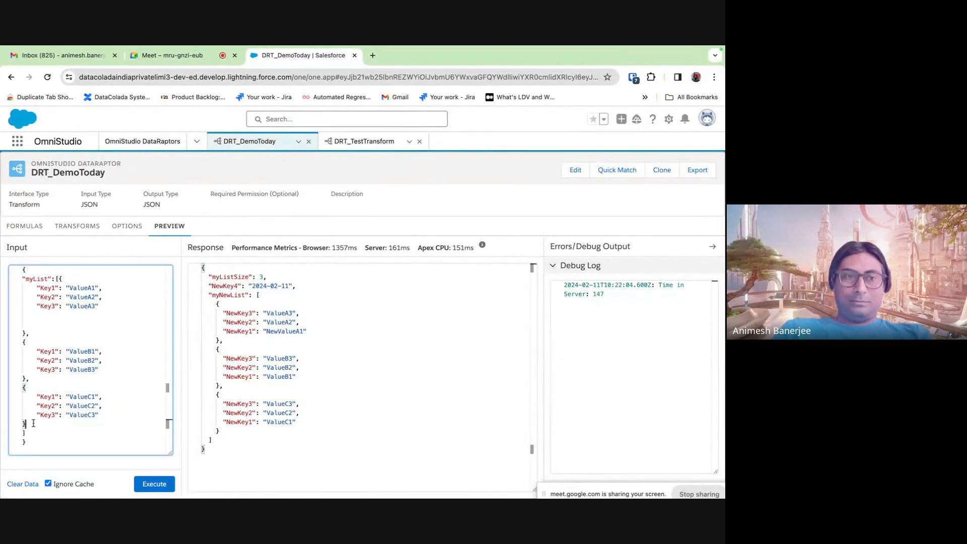
pyautogui.write(',')
pyautogui.press('Return')
pyautogui.hotkey('ctrl', 'v')
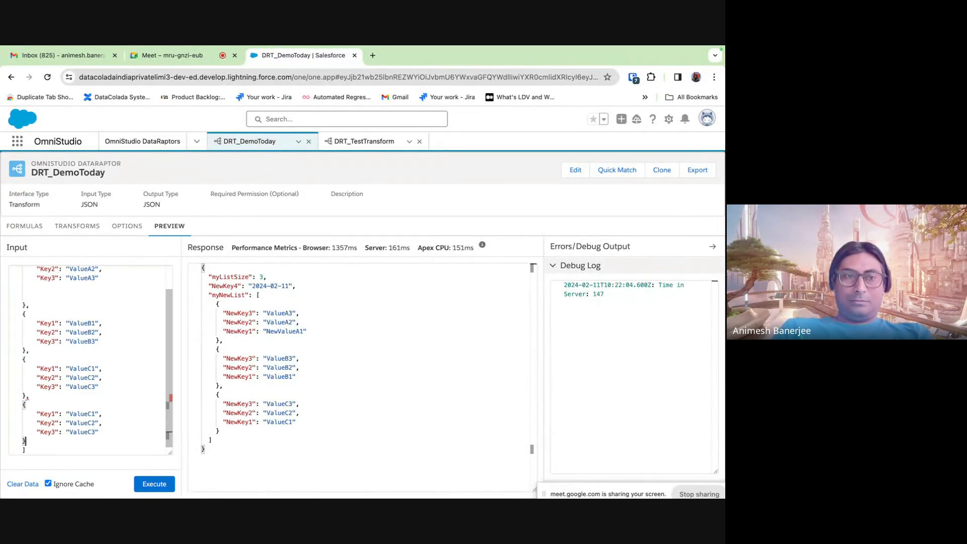
# - Change the fourth item's values to ValueD1, ValueD2, ValueD3 and rerun the preview
pyautogui.click(92, 413)
pyautogui.press('BackSpace')
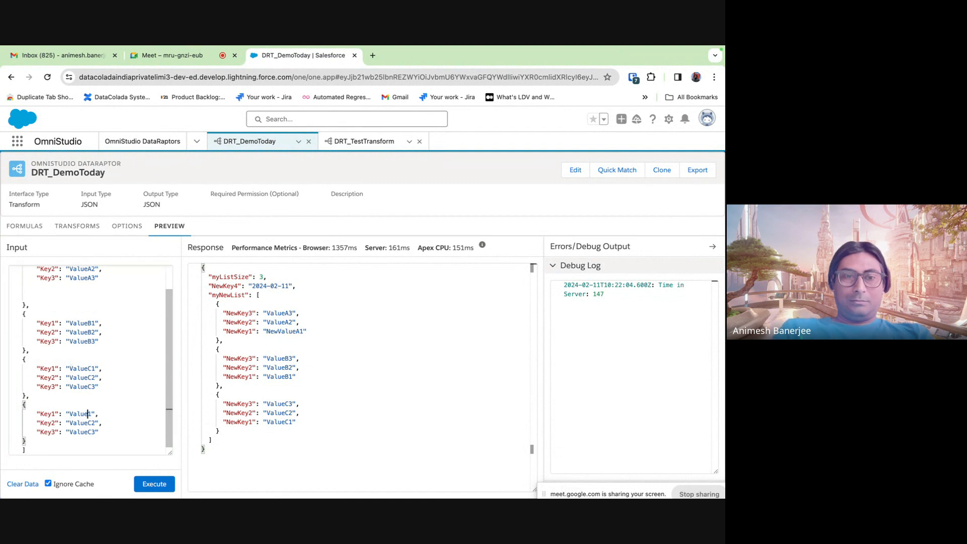
pyautogui.write('D')
pyautogui.click(92, 422)
pyautogui.press('BackSpace')
pyautogui.write('D')
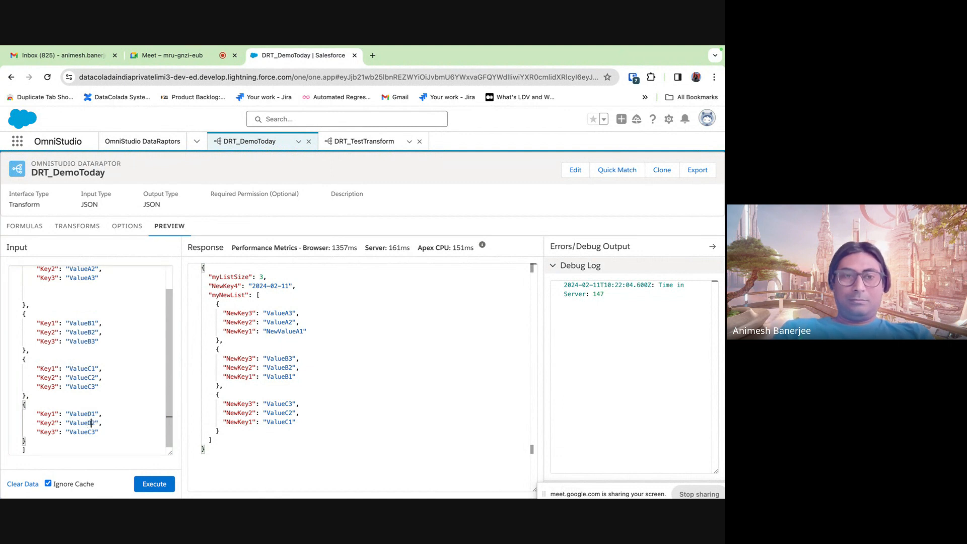
pyautogui.click(92, 431)
pyautogui.press('BackSpace')
pyautogui.write('D')
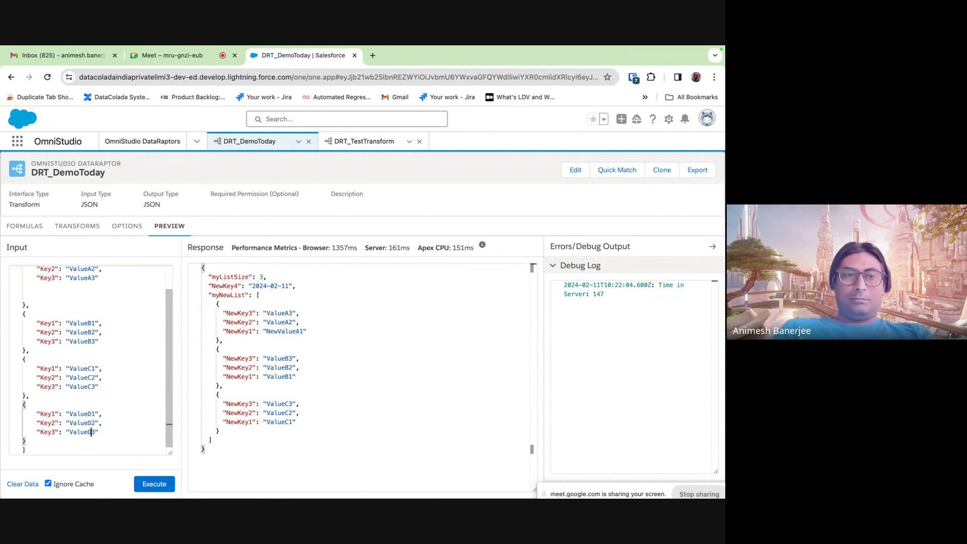
pyautogui.click(146, 482)
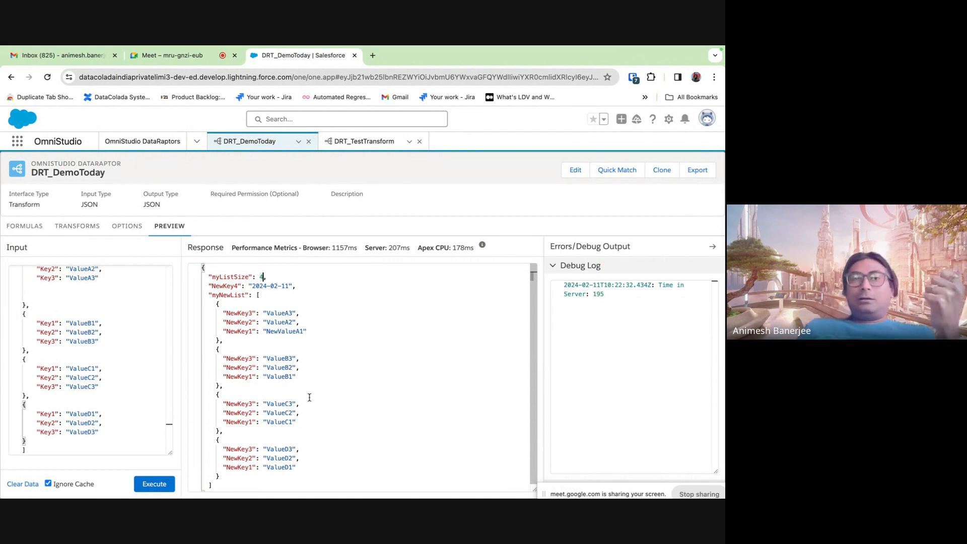
# - Review the TODAY and LISTSIZE formulas and the current preview results
pyautogui.click(24, 226)
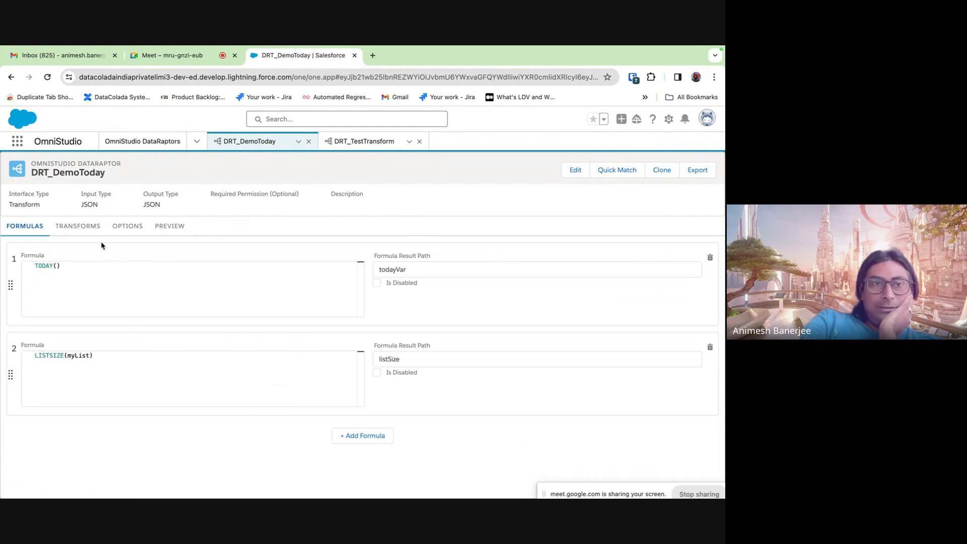
pyautogui.click(80, 227)
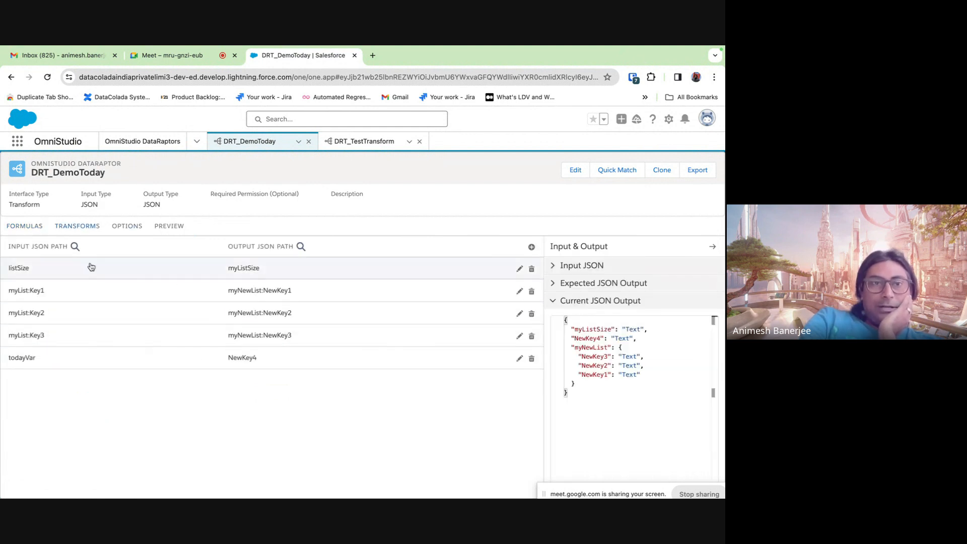
pyautogui.click(132, 231)
pyautogui.click(170, 229)
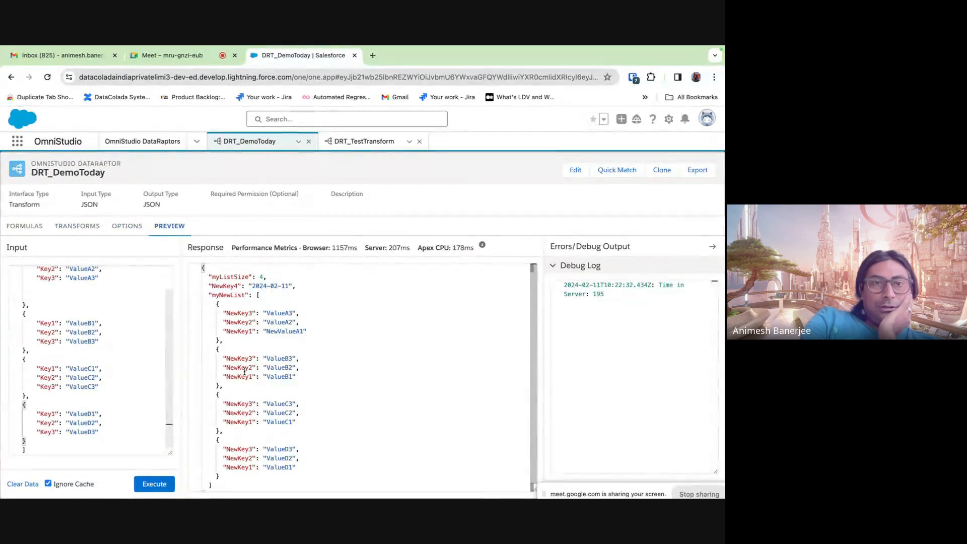
pyautogui.scroll(2, 130, 349)
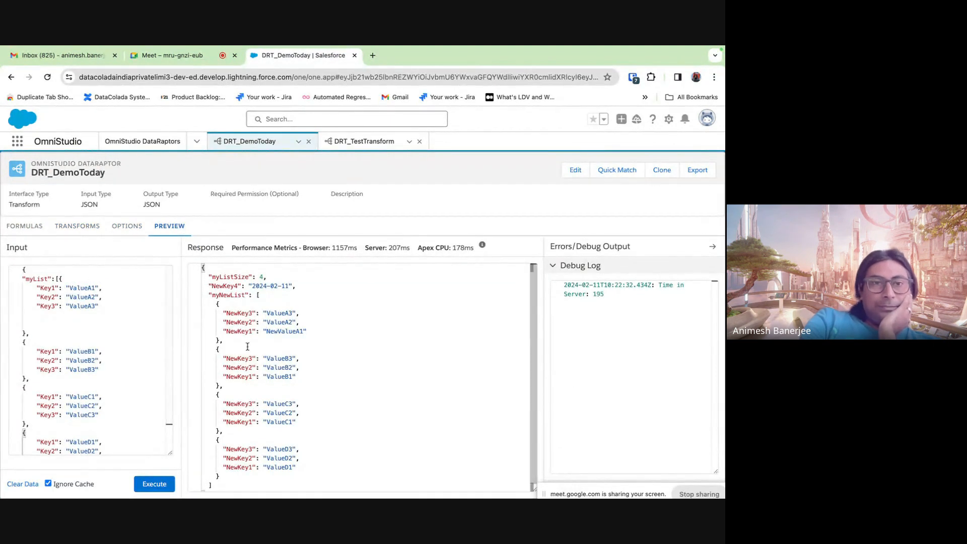
# - Delete the myNewList:NewKey3 mapping and rerun the preview without NewKey3
pyautogui.click(79, 233)
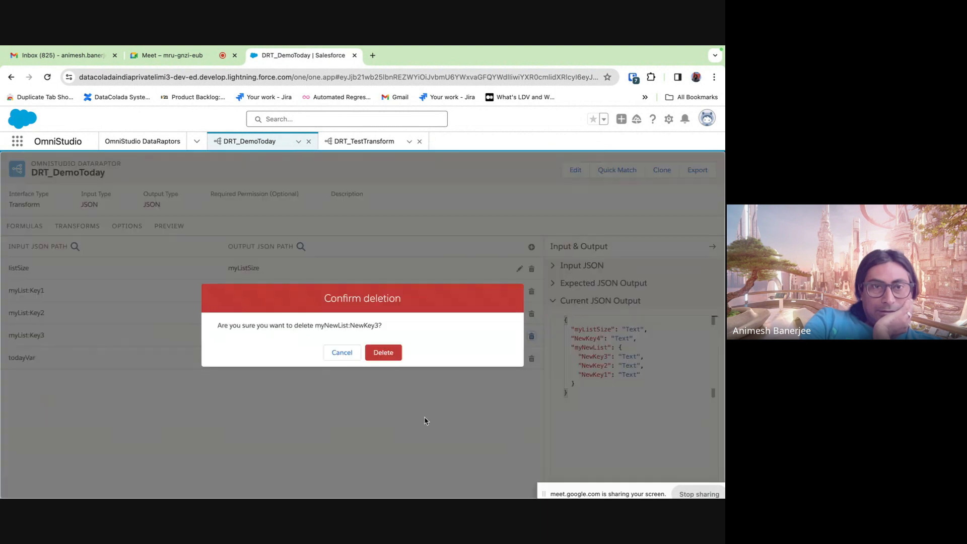
pyautogui.click(391, 355)
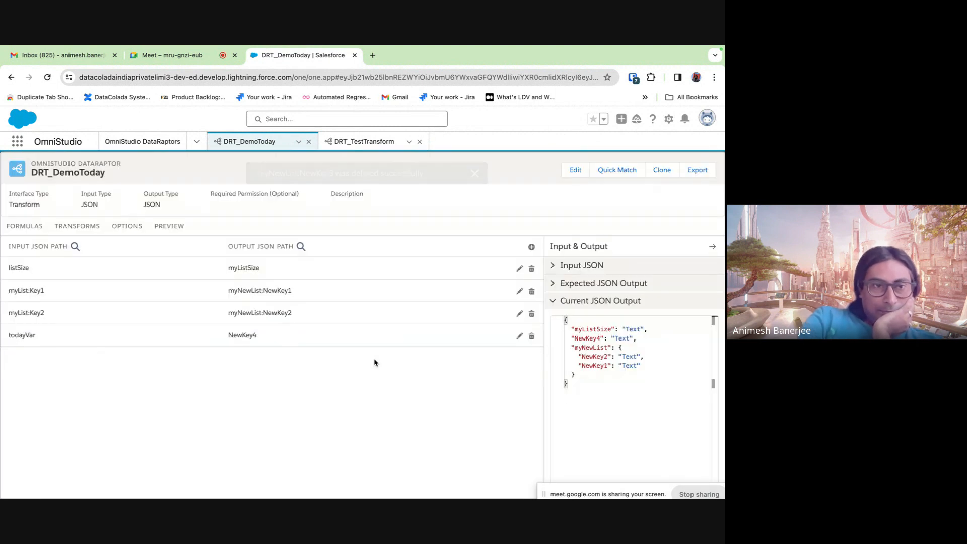
pyautogui.click(129, 230)
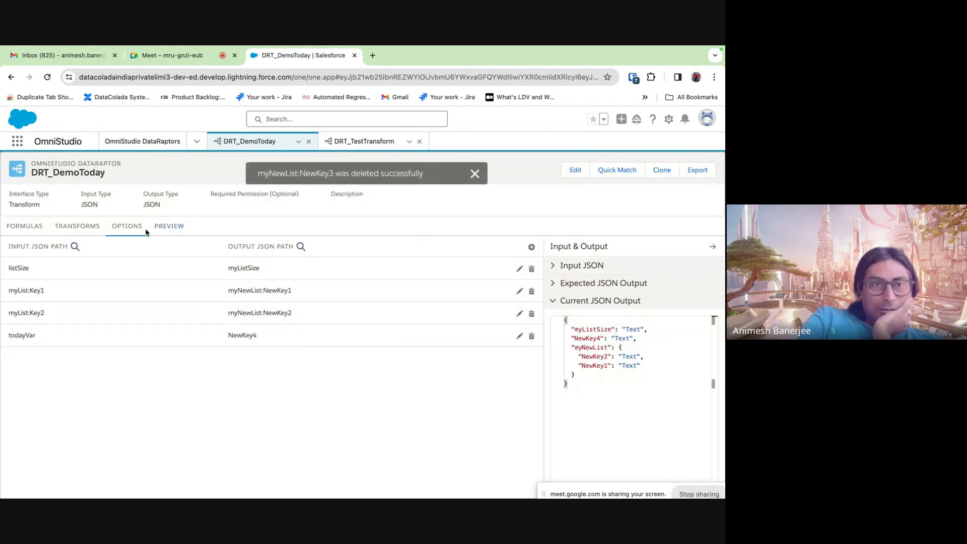
pyautogui.click(179, 229)
pyautogui.click(156, 480)
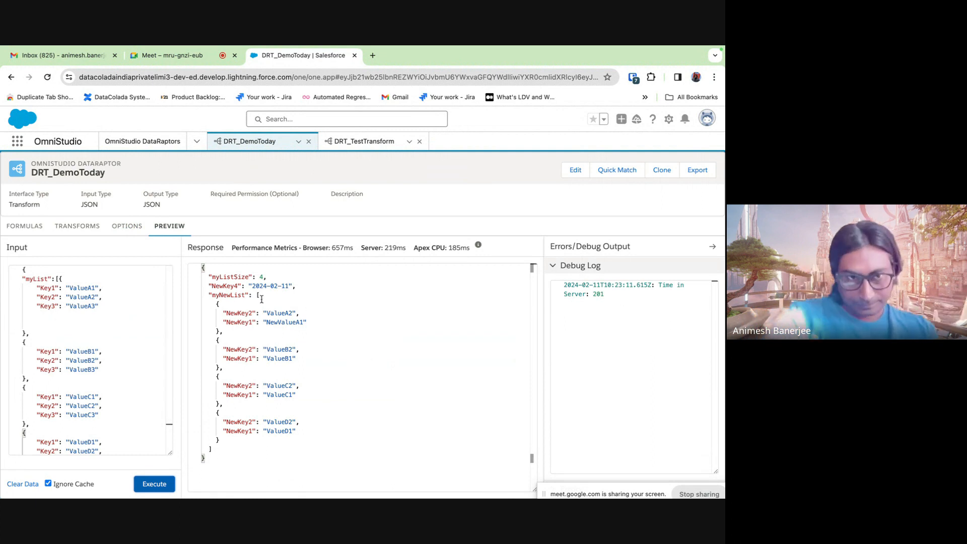
pyautogui.click(47, 317)
pyautogui.press('BackSpace')
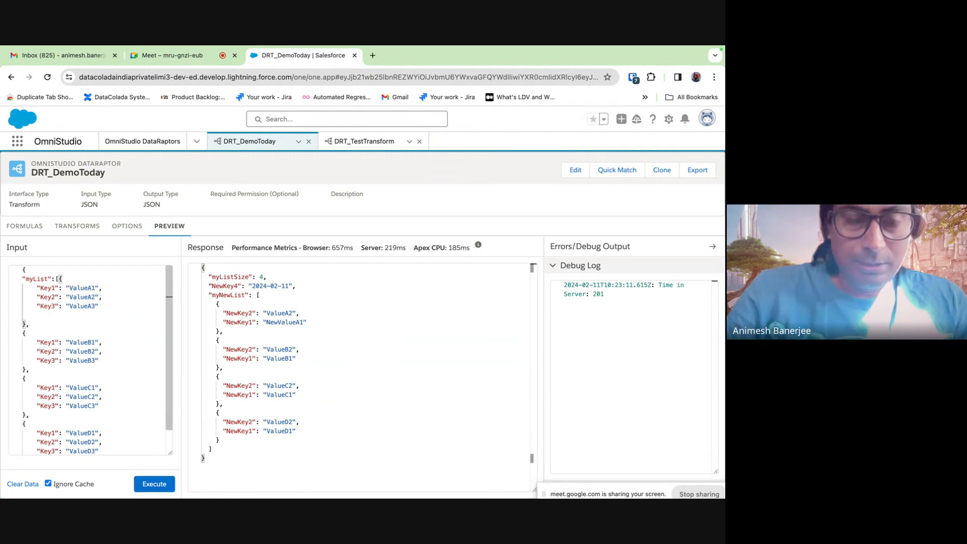
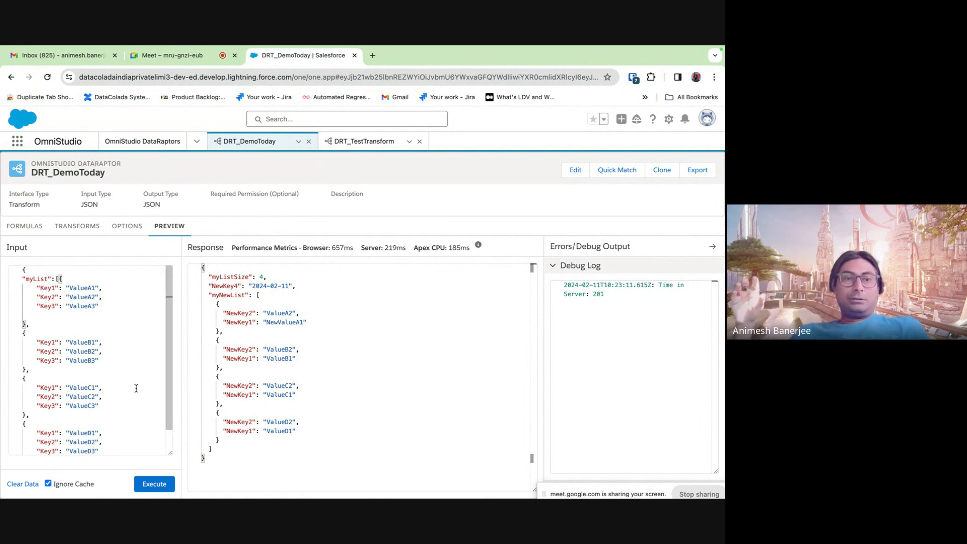
# - Close the DRT_DemoToday and DRT_TestTransform DataRaptor workspaces
pyautogui.scroll(-1, 136, 389)
pyautogui.scroll(1, 136, 388)
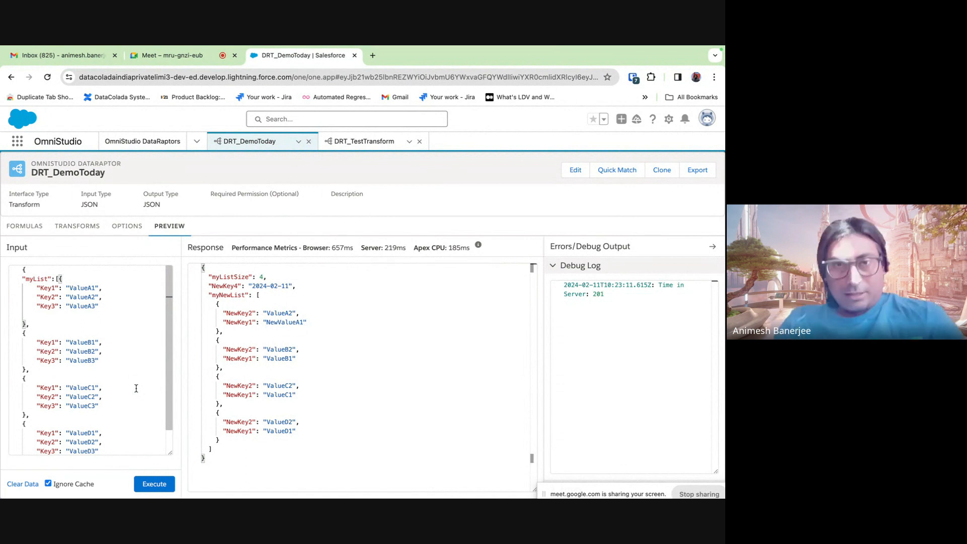
pyautogui.click(309, 143)
pyautogui.click(309, 142)
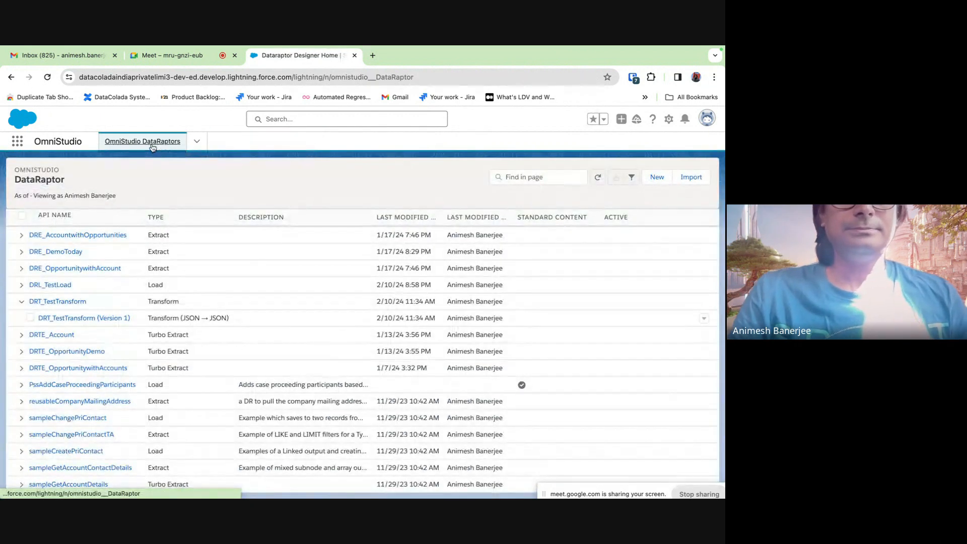
# - Start a new DataRaptor named DRL_DemoToday
pyautogui.click(657, 177)
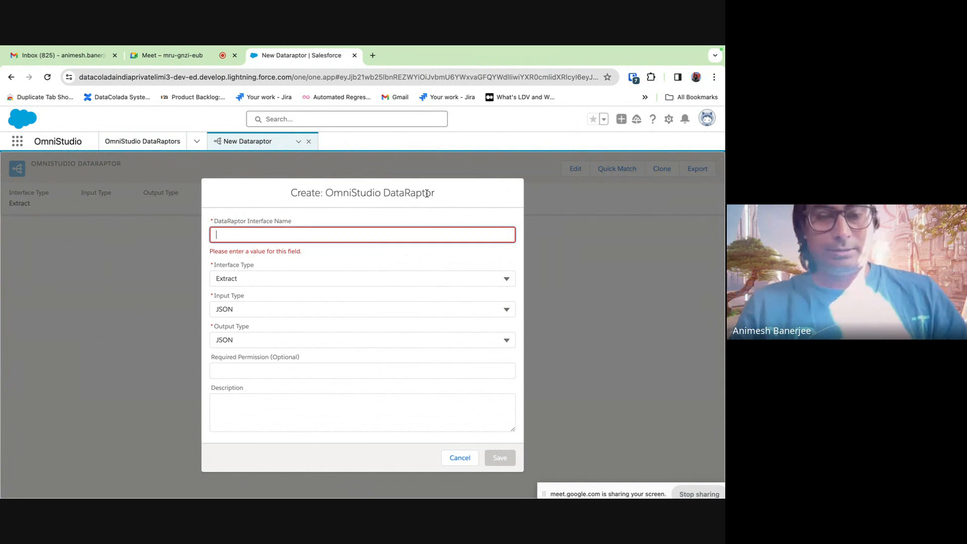
pyautogui.write('DR')
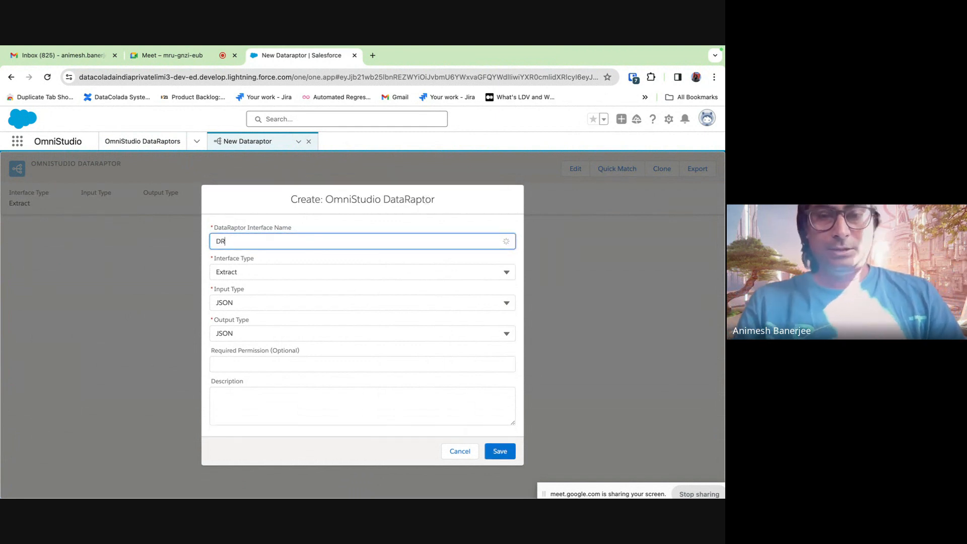
pyautogui.write('L')
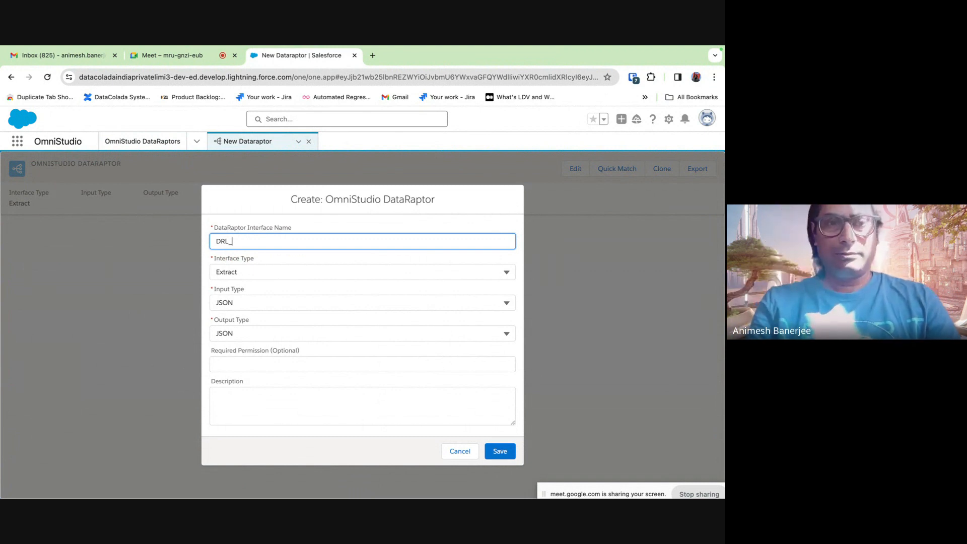
pyautogui.write('_De')
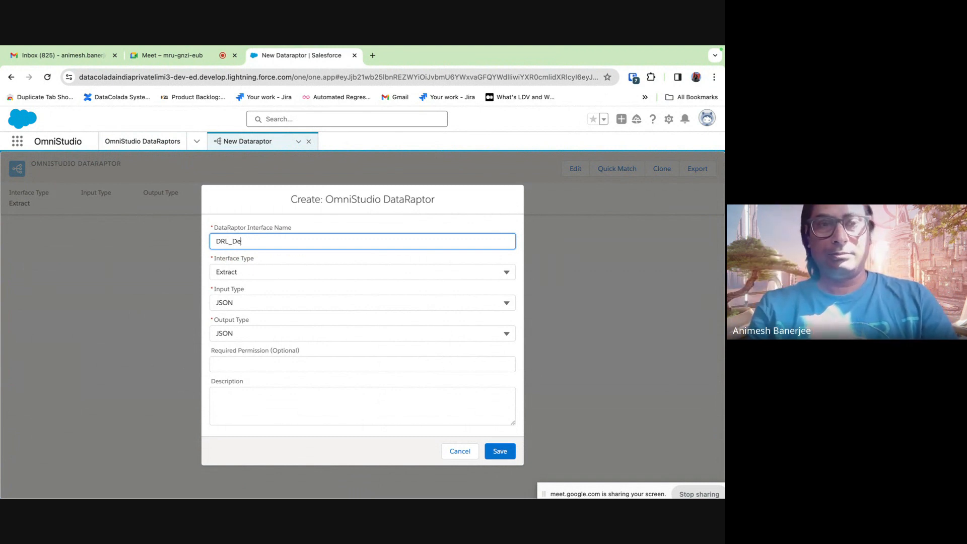
pyautogui.write('moToday')
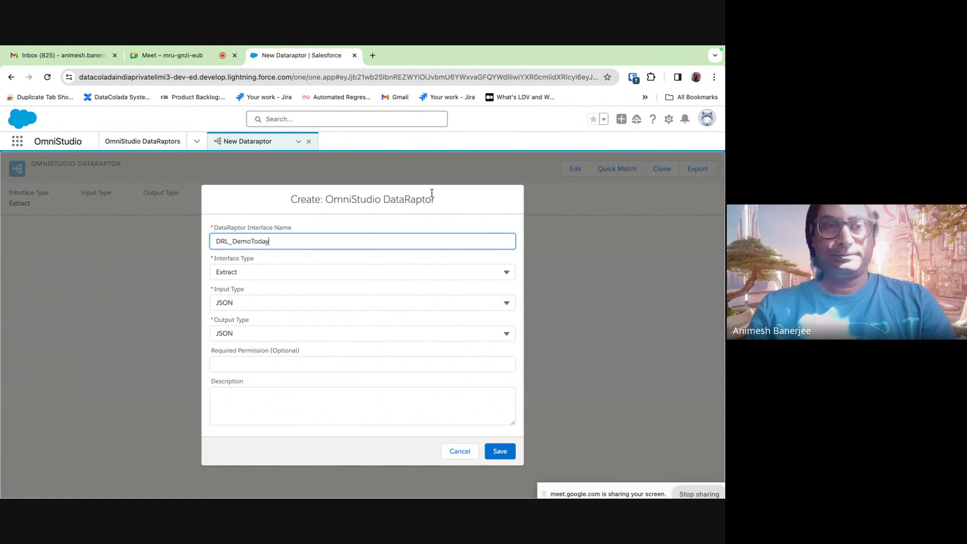
pyautogui.click(465, 218)
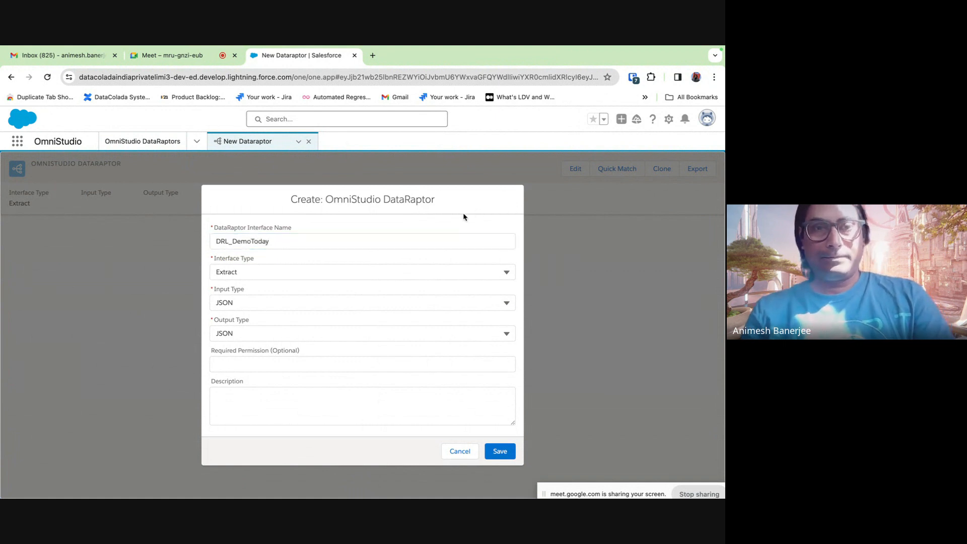
# - Set the interface type to Load with SObject output and save the DataRaptor
pyautogui.click(378, 269)
pyautogui.click(334, 330)
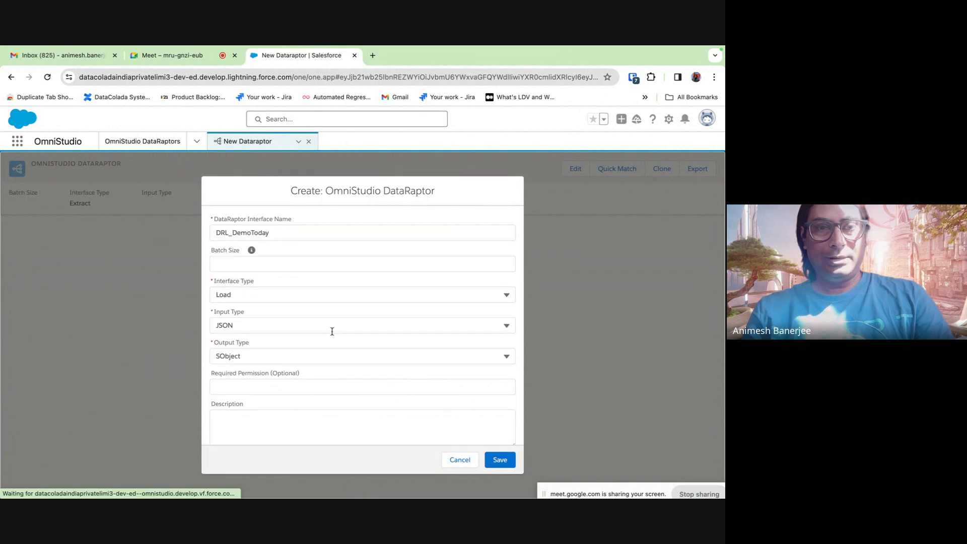
pyautogui.click(222, 356)
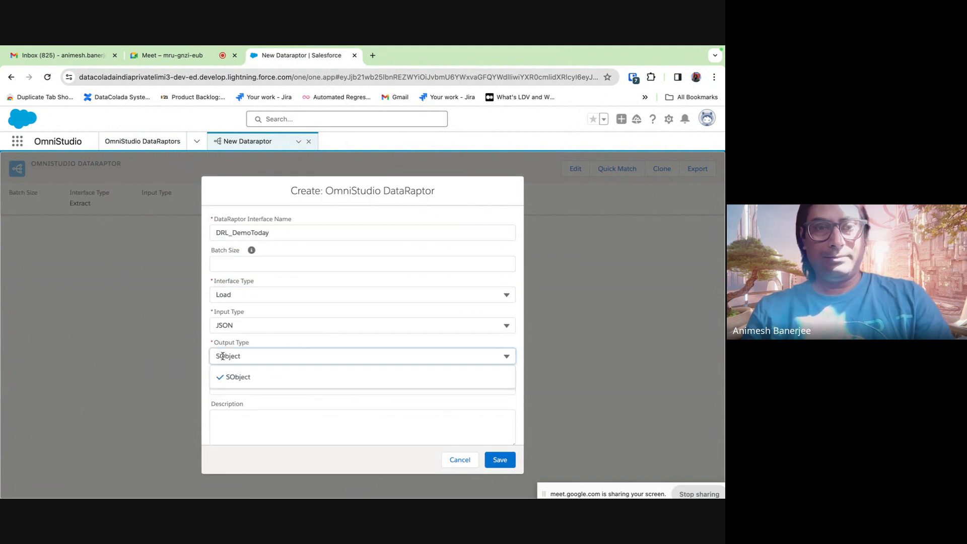
pyautogui.click(260, 347)
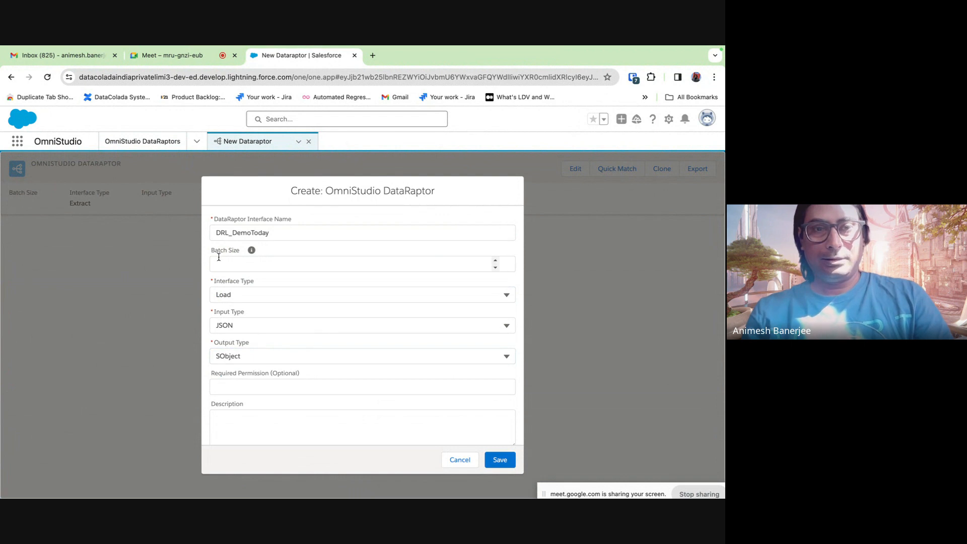
pyautogui.moveTo(253, 253)
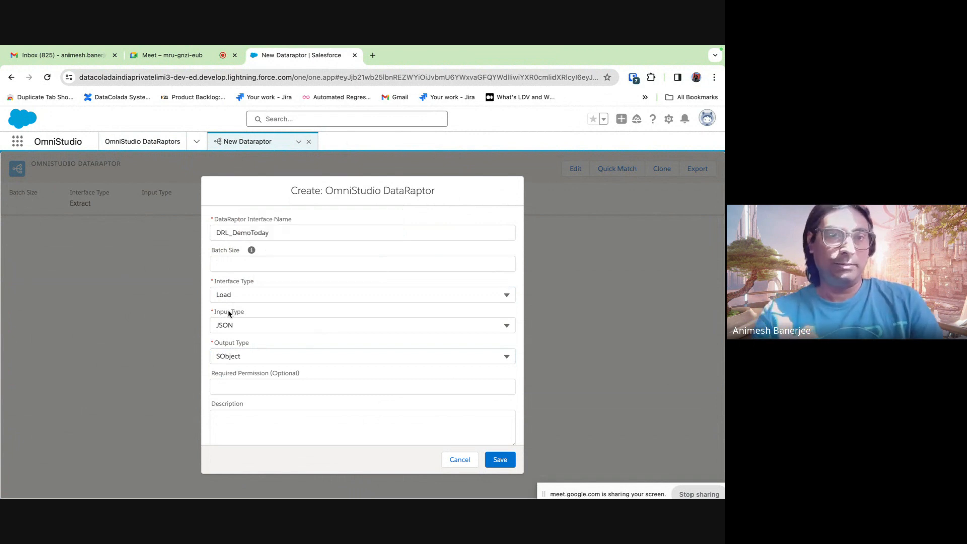
pyautogui.click(229, 294)
pyautogui.click(269, 280)
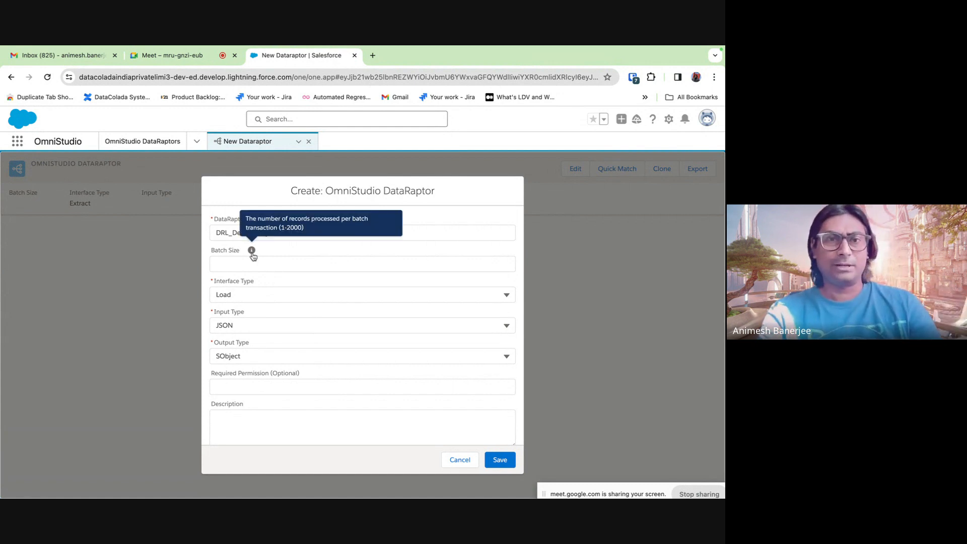
pyautogui.click(501, 465)
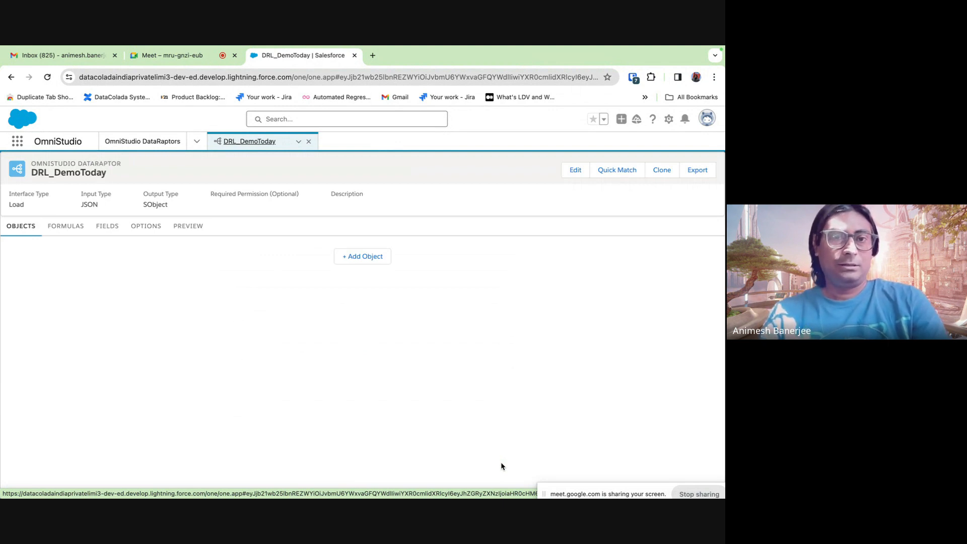
# - Add Account as the DataRaptor's target object
pyautogui.click(362, 256)
pyautogui.click(231, 263)
pyautogui.click(215, 308)
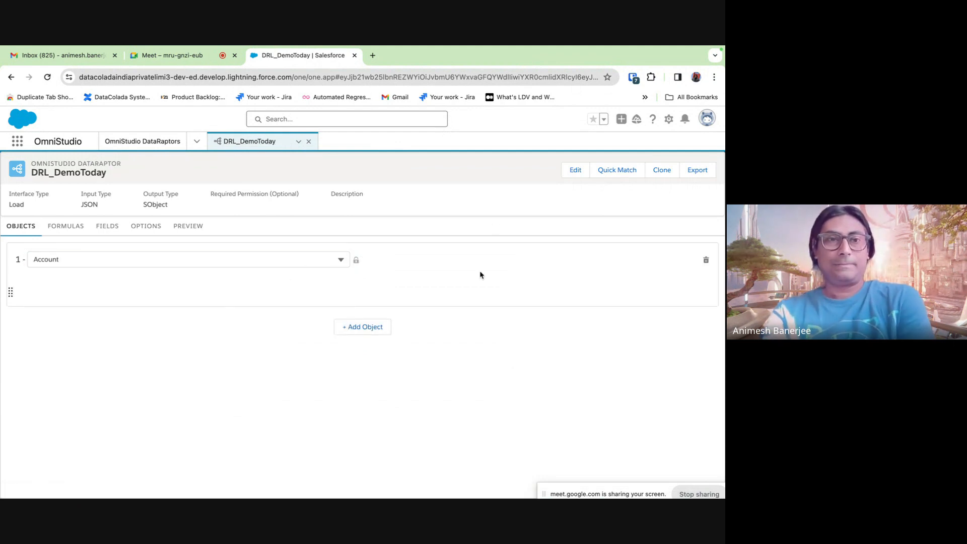
pyautogui.click(76, 234)
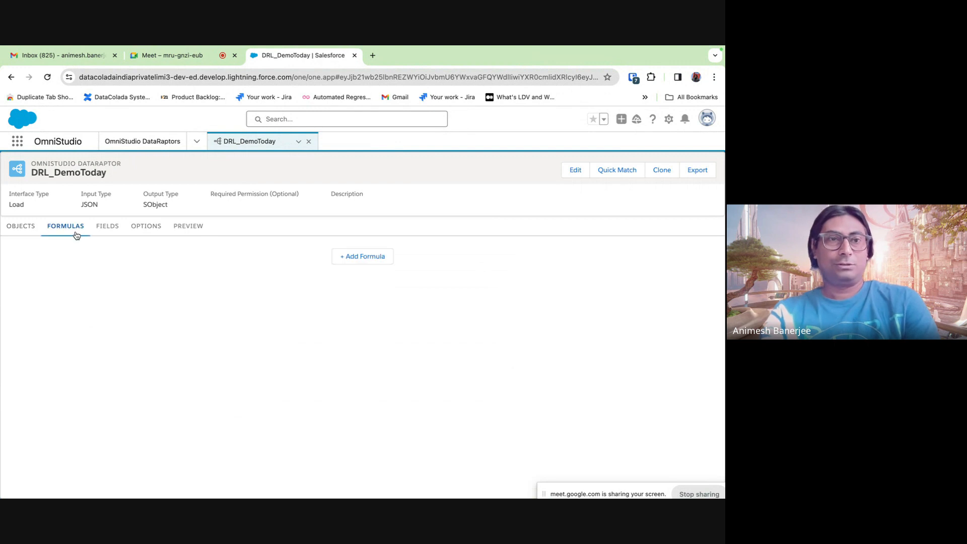
pyautogui.click(107, 235)
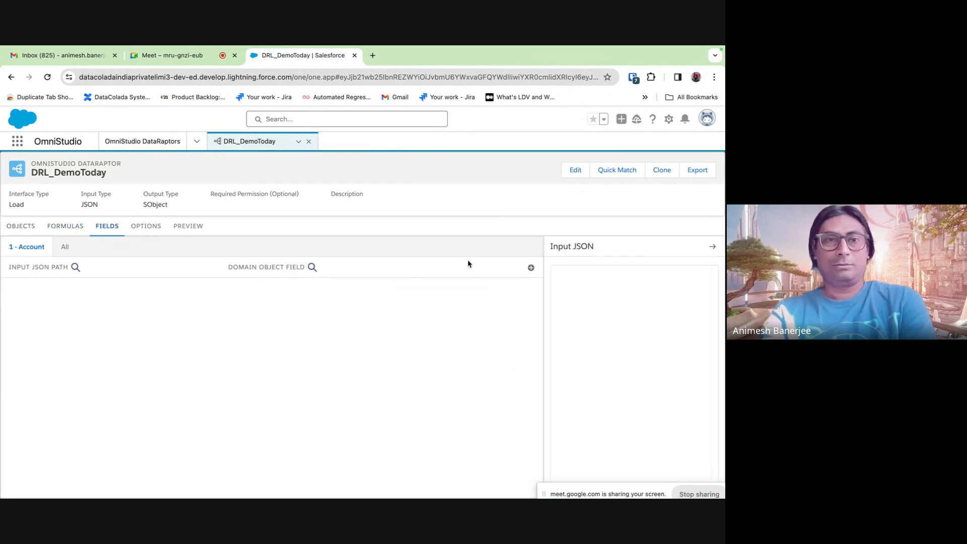
# - Draft the preview input JSON {"Name" : "DemoToday1"}
pyautogui.click(186, 233)
pyautogui.click(79, 277)
pyautogui.write('{')
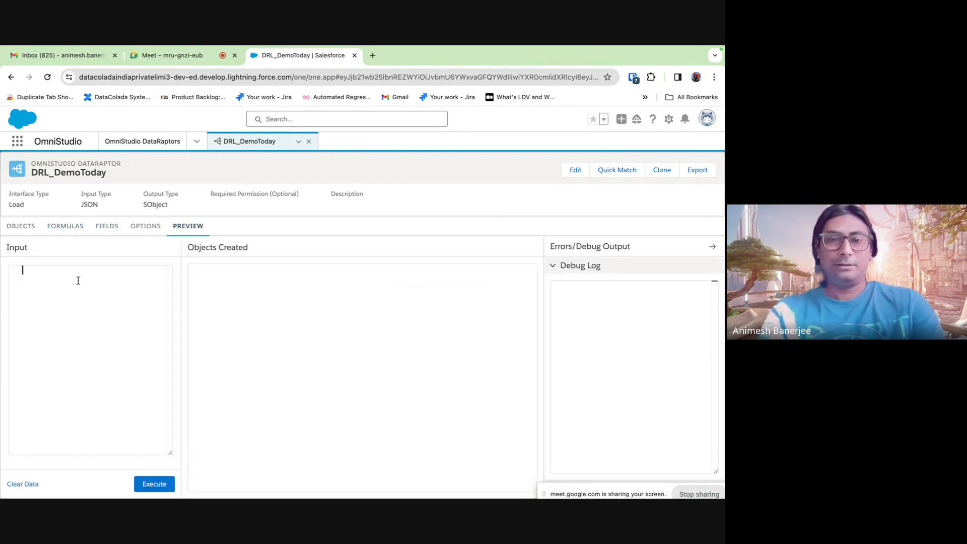
pyautogui.press('Return')
pyautogui.press('Return')
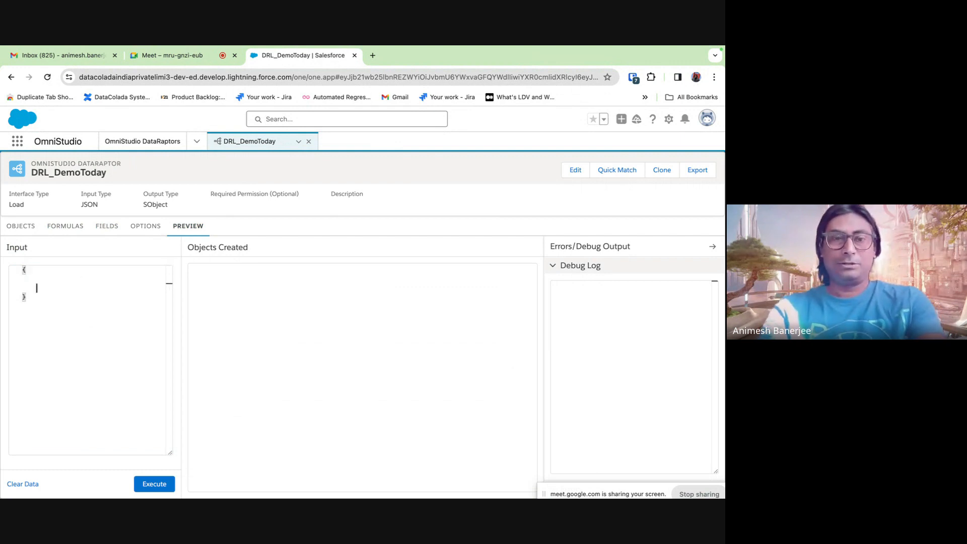
pyautogui.write('Na')
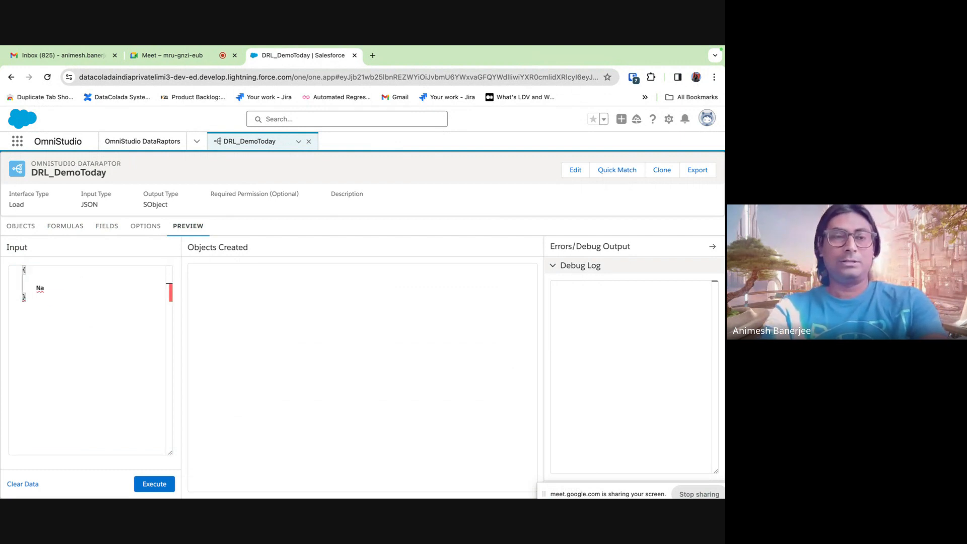
pyautogui.press('BackSpace')
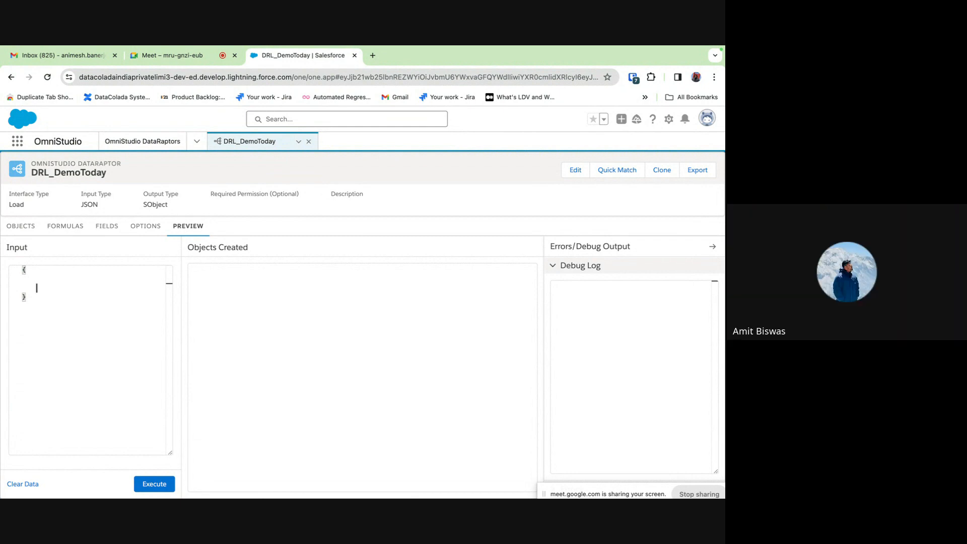
pyautogui.write('"')
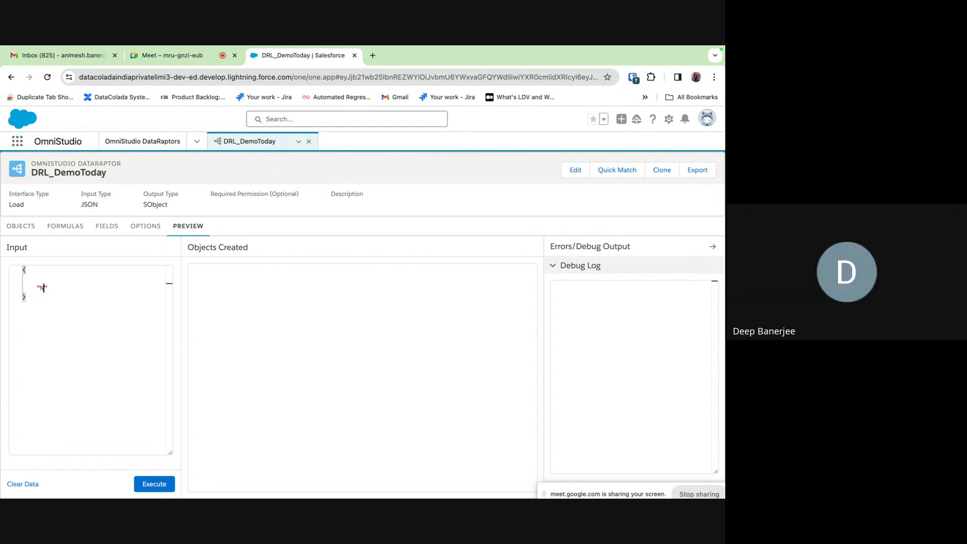
pyautogui.write('Name" : ')
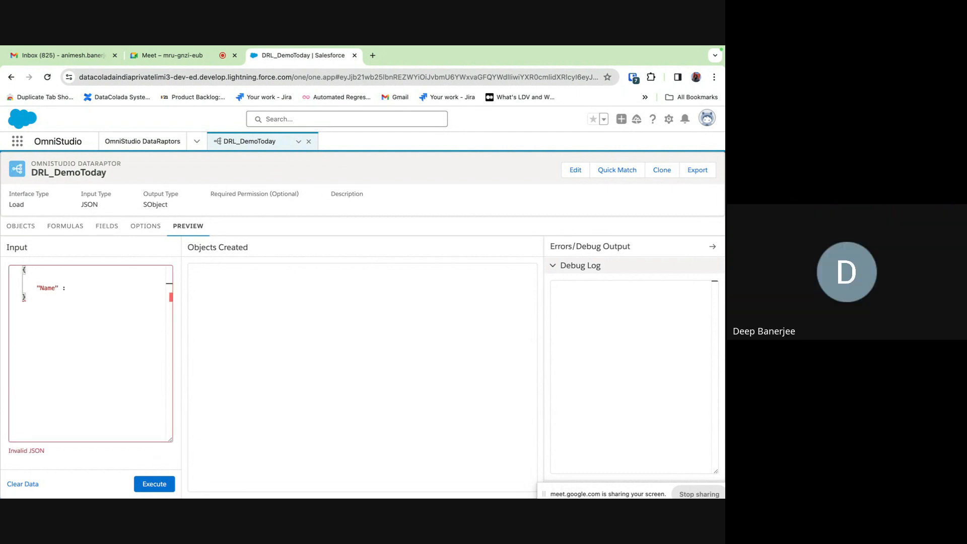
pyautogui.write(' ""')
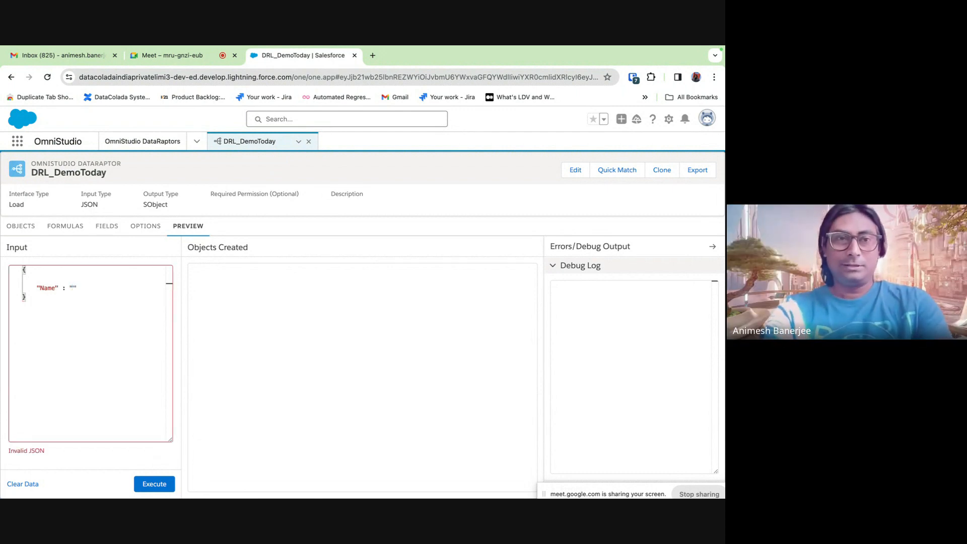
pyautogui.write('DemoTod')
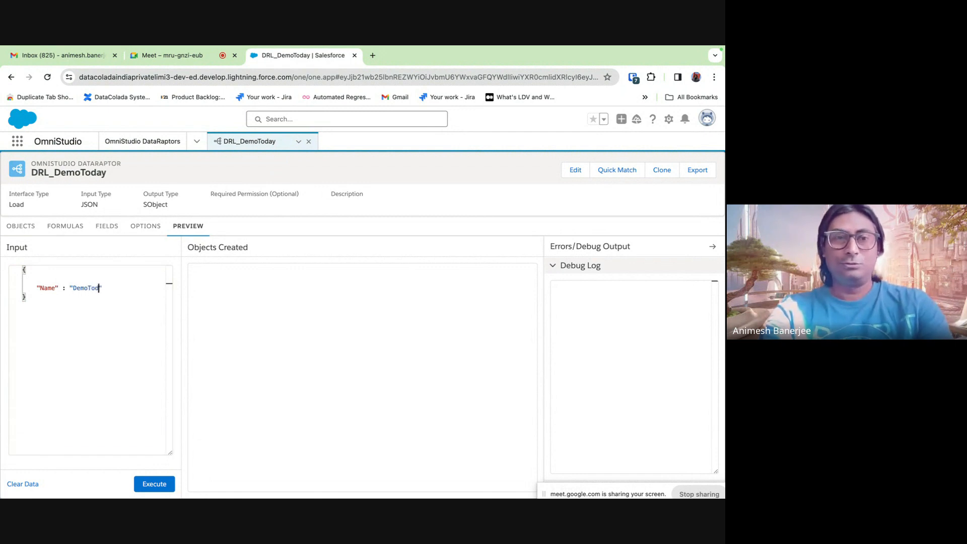
pyautogui.write('ay1')
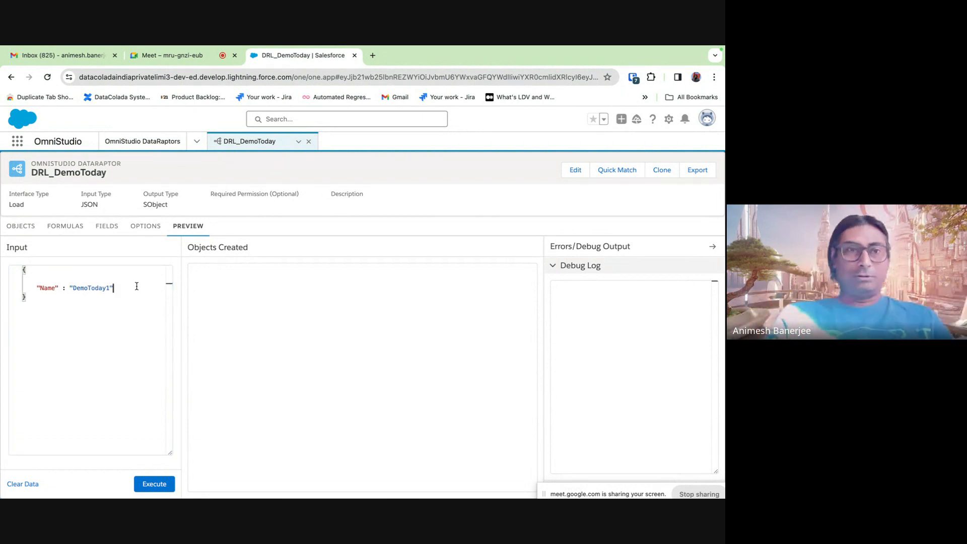
pyautogui.click(115, 229)
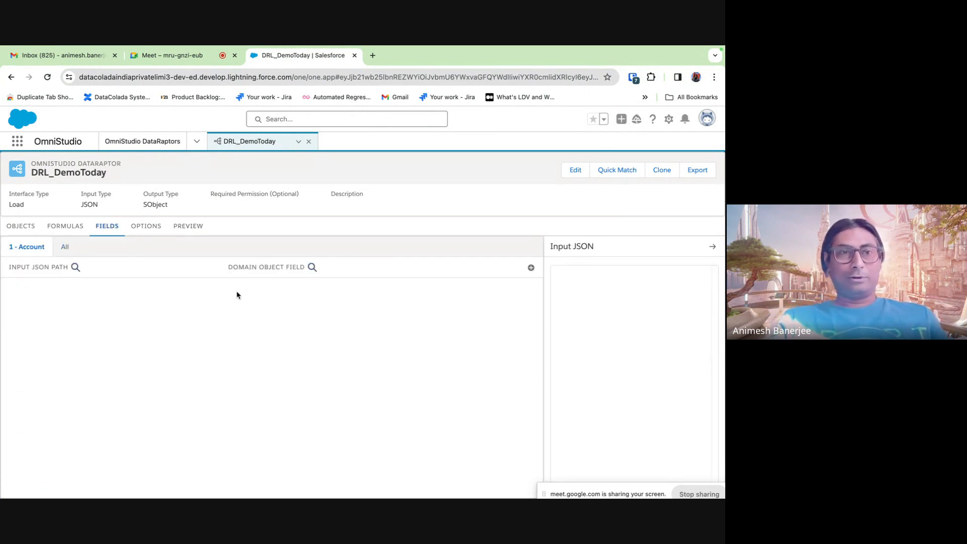
# - Add a new Account field mapping with Name as the input JSON path
pyautogui.click(531, 268)
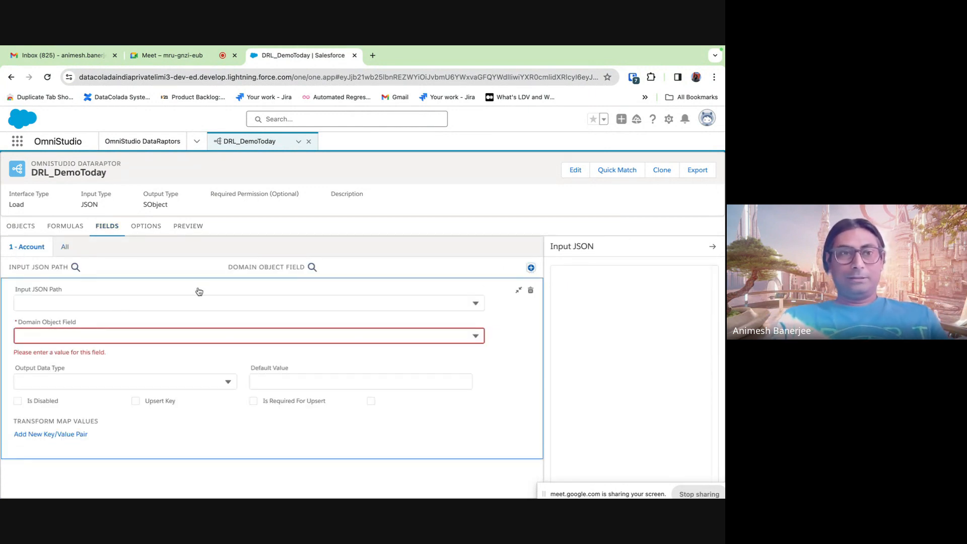
pyautogui.click(71, 302)
pyautogui.click(191, 228)
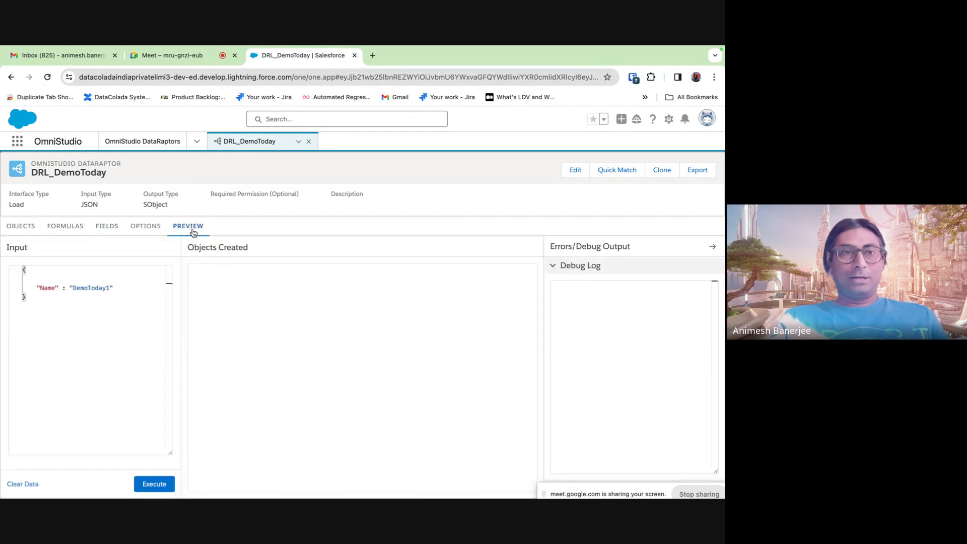
pyautogui.click(75, 227)
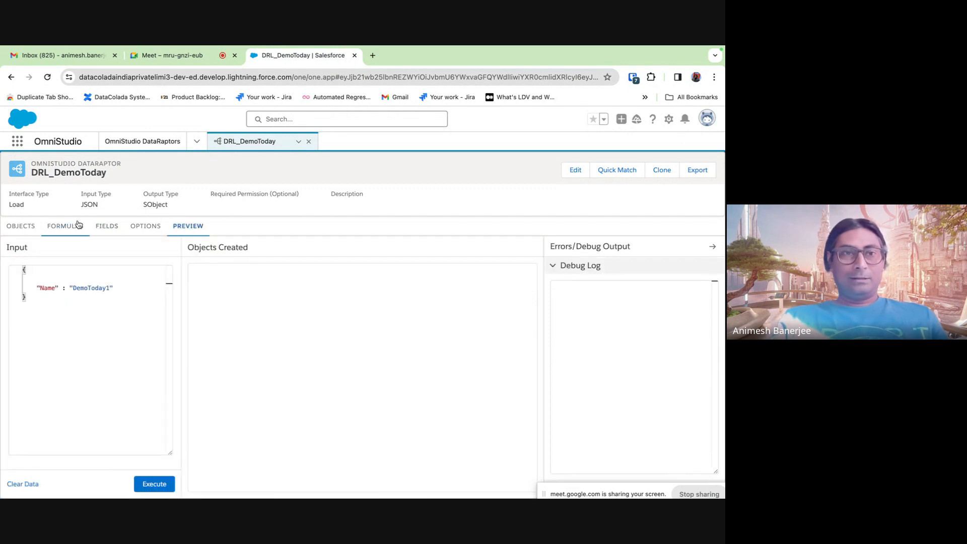
pyautogui.click(187, 230)
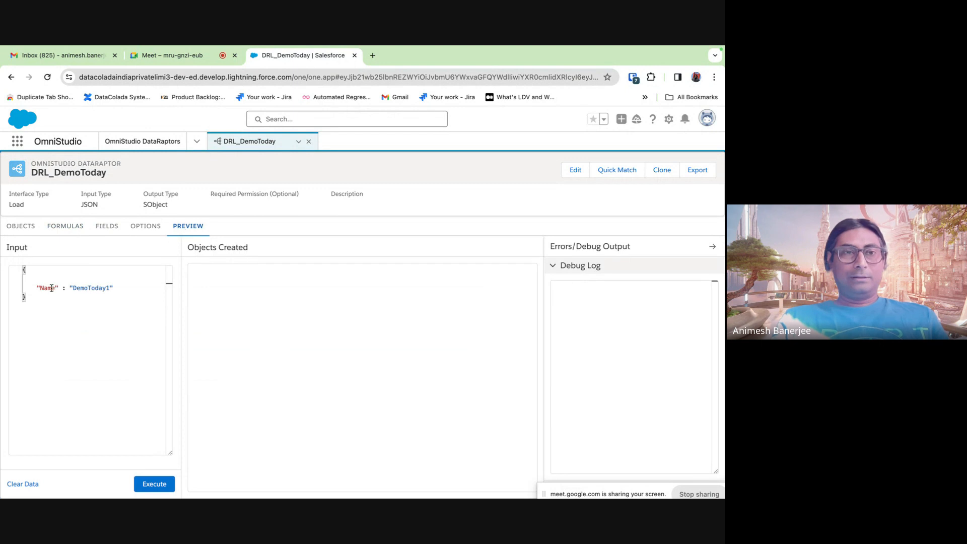
pyautogui.click(59, 235)
pyautogui.click(107, 228)
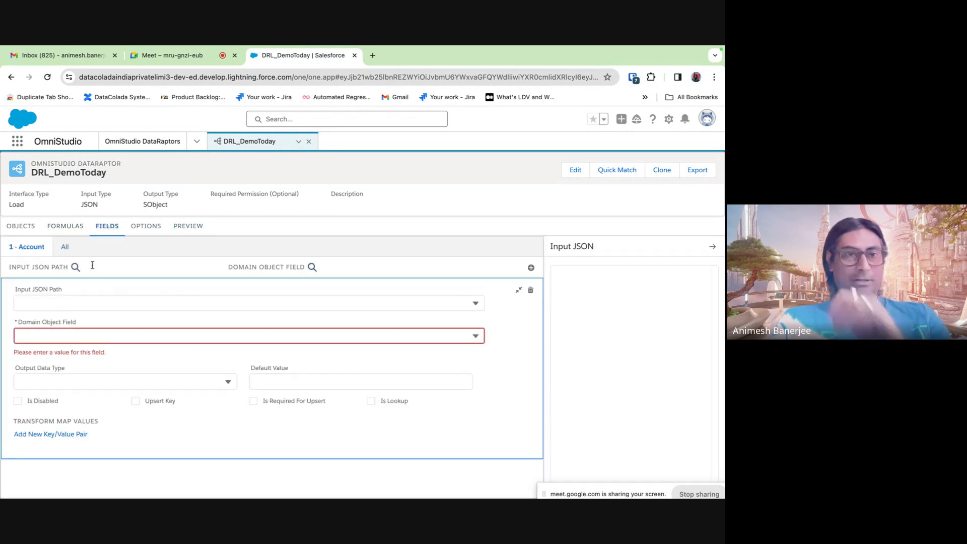
pyautogui.click(44, 304)
pyautogui.write('Name')
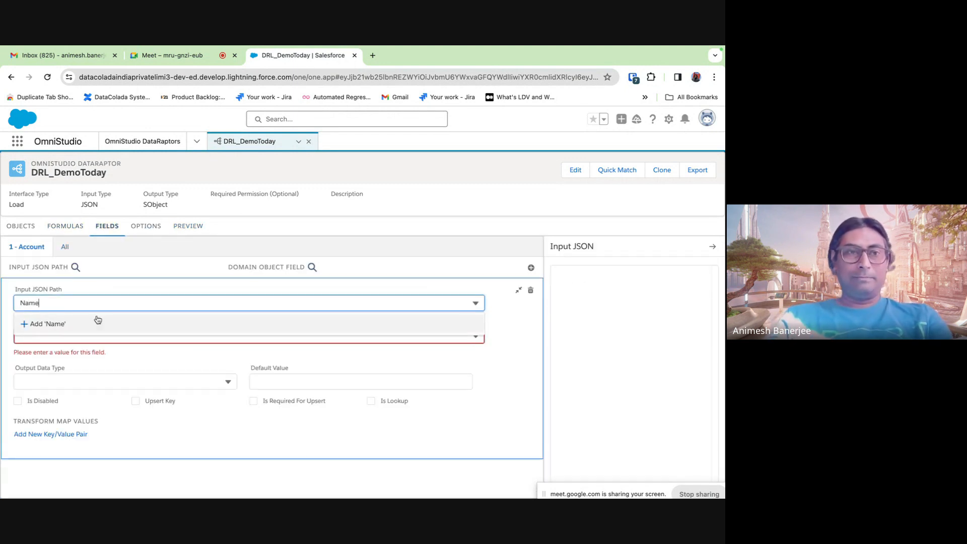
pyautogui.click(522, 342)
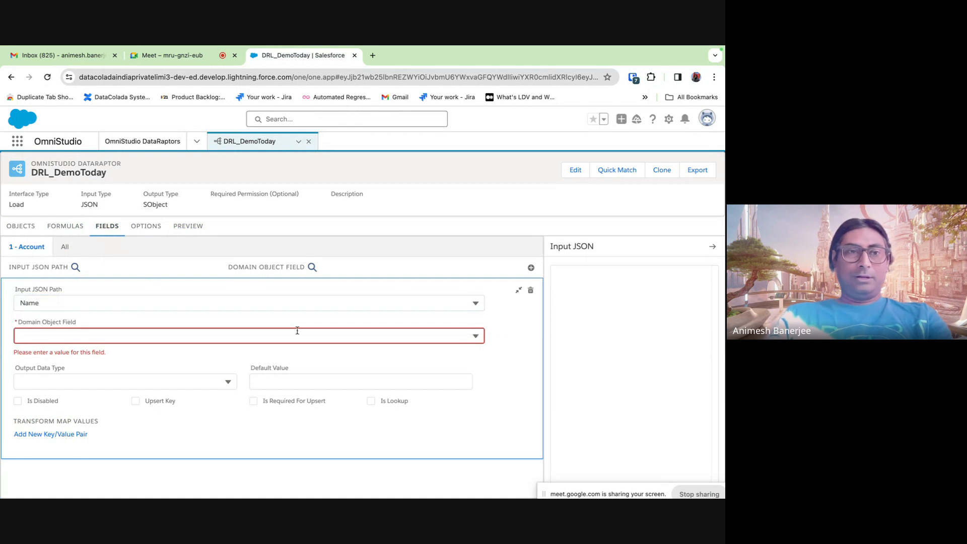
# - Map it to the Account Name field and execute the preview with DemoToday1
pyautogui.click(211, 337)
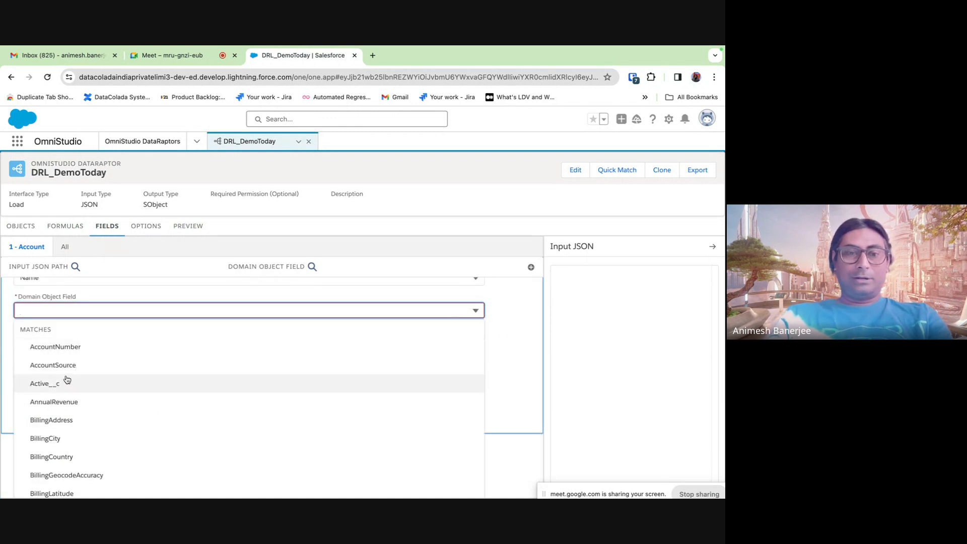
pyautogui.write('name')
pyautogui.click(58, 392)
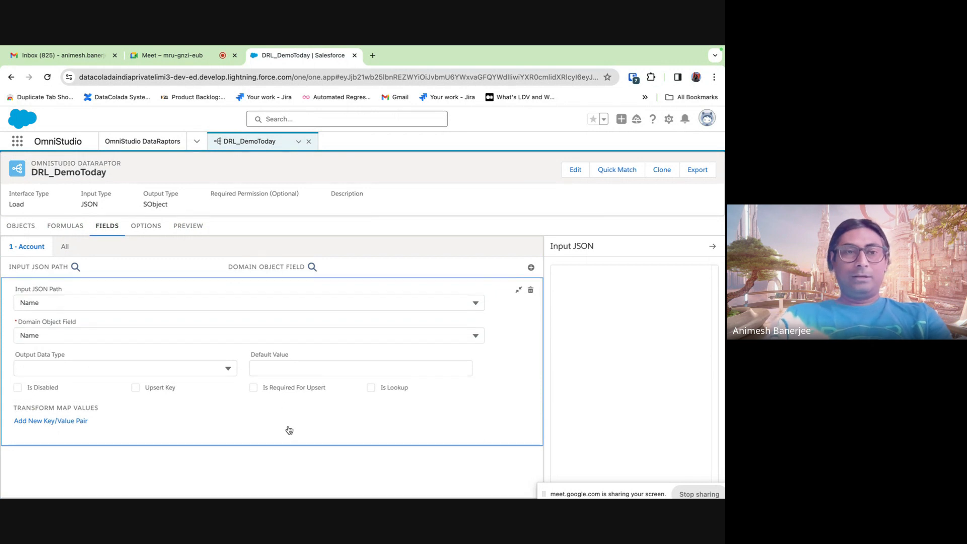
pyautogui.click(519, 290)
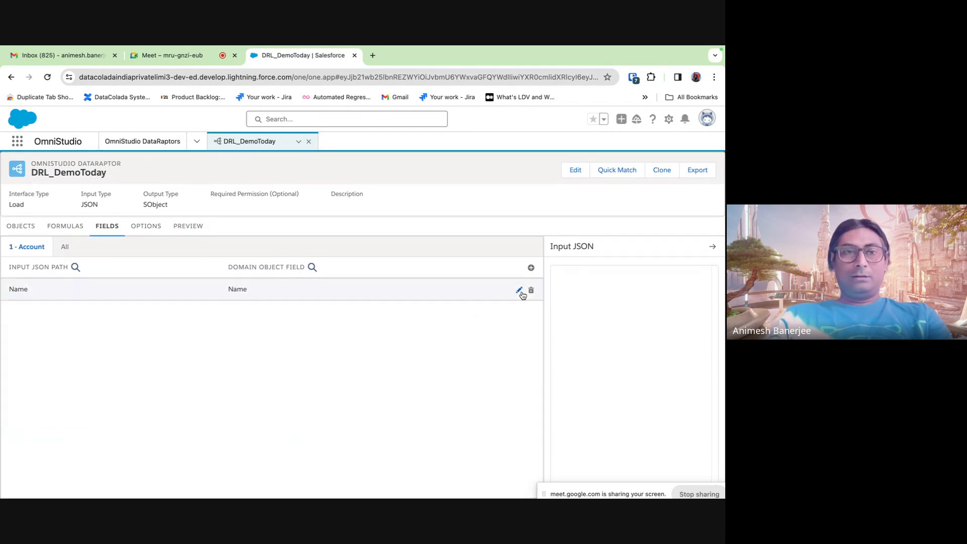
pyautogui.click(189, 230)
pyautogui.click(151, 482)
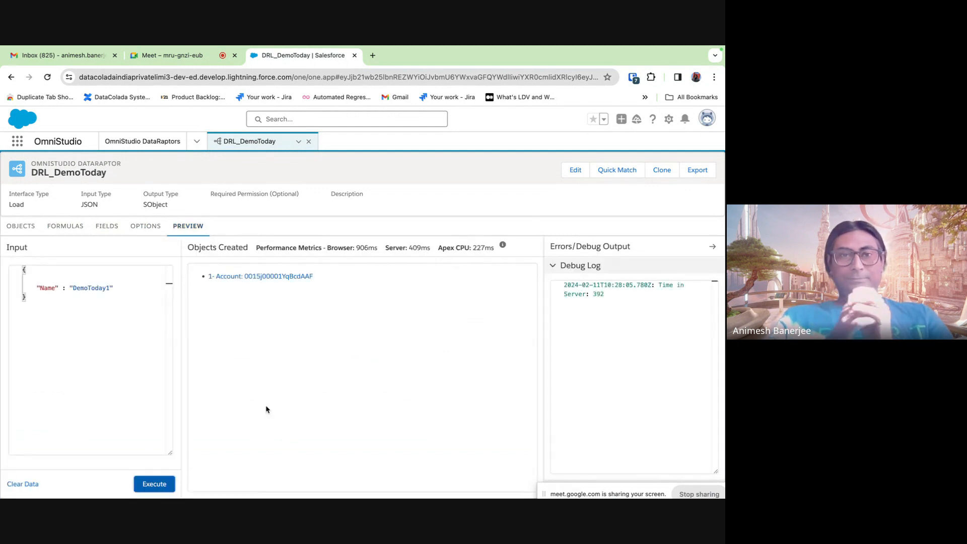
# - Briefly open the created Account in a new tab, then close it
pyautogui.rightClick(279, 280)
pyautogui.click(312, 283)
pyautogui.click(398, 55)
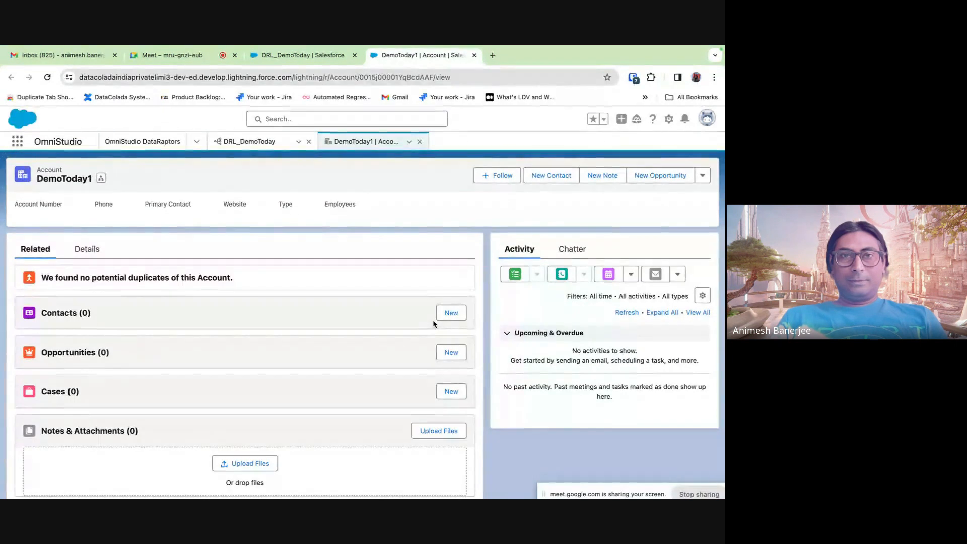
pyautogui.click(474, 56)
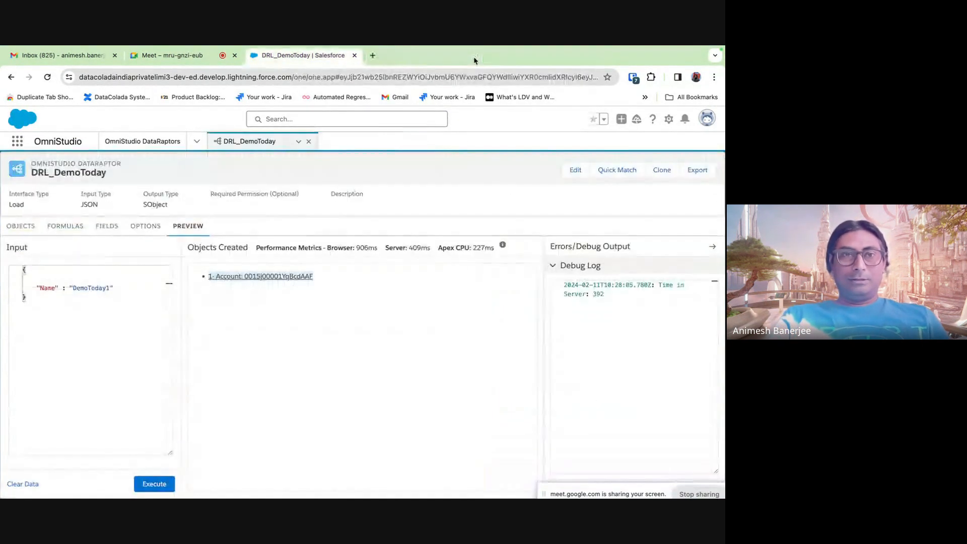
pyautogui.click(115, 289)
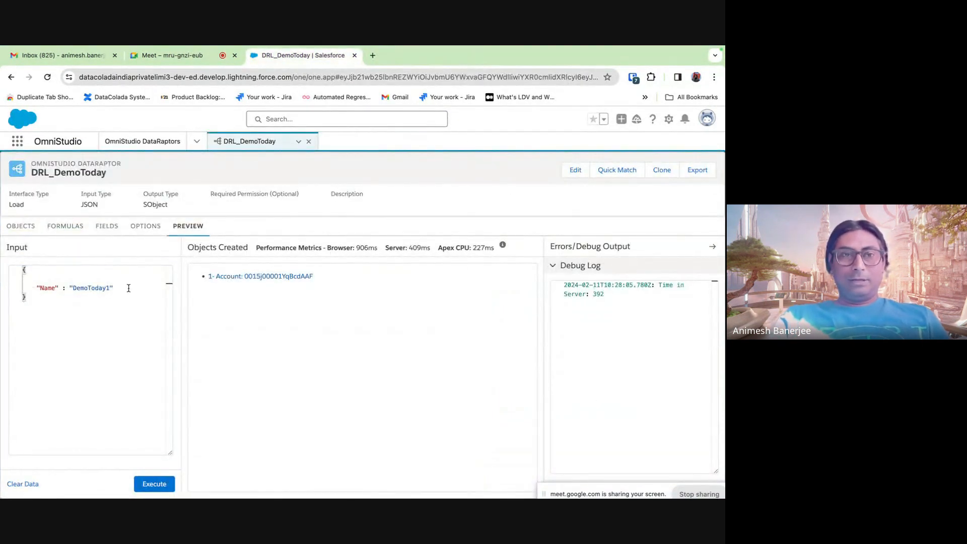
# - Reopen the created DemoToday1 Account in a new tab and show its Details
pyautogui.rightClick(268, 278)
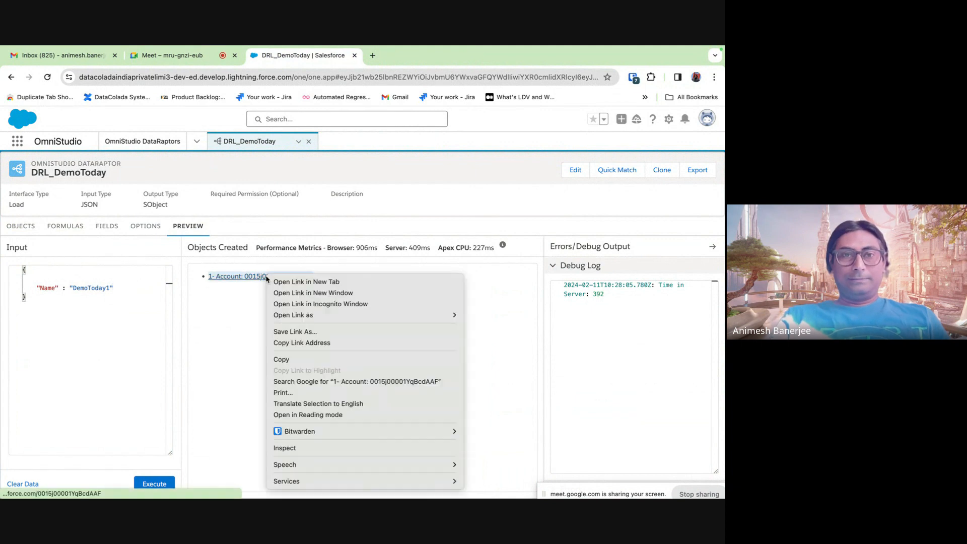
pyautogui.click(282, 282)
pyautogui.click(386, 58)
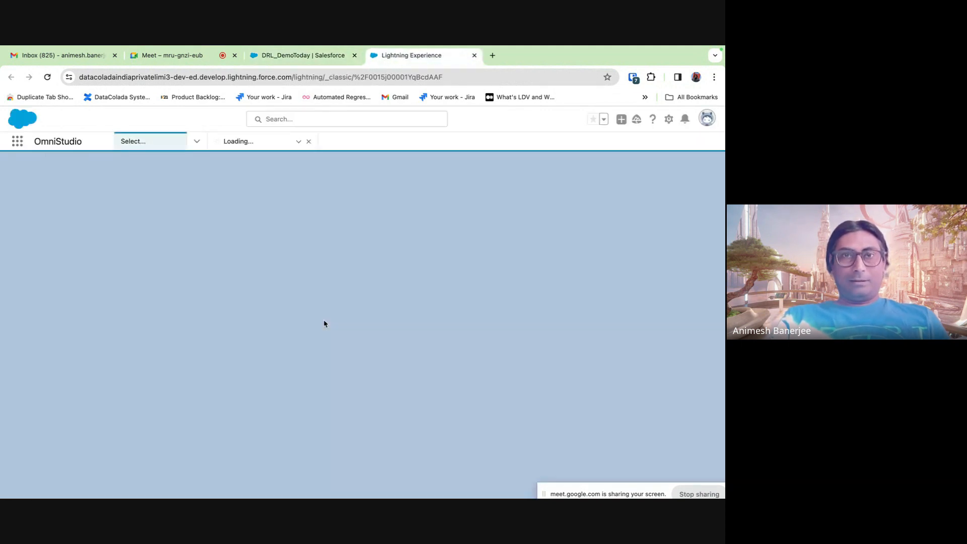
pyautogui.scroll(-2, 318, 332)
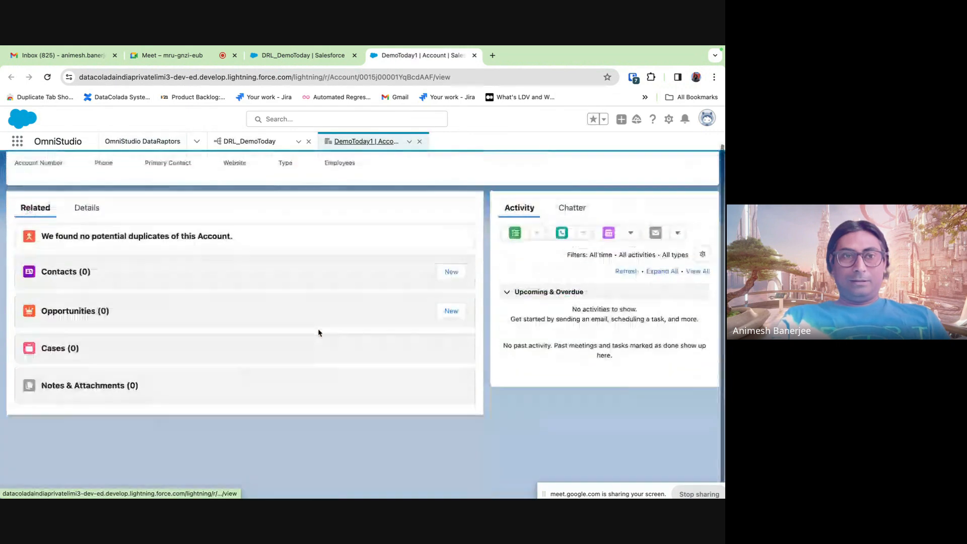
pyautogui.scroll(2, 319, 332)
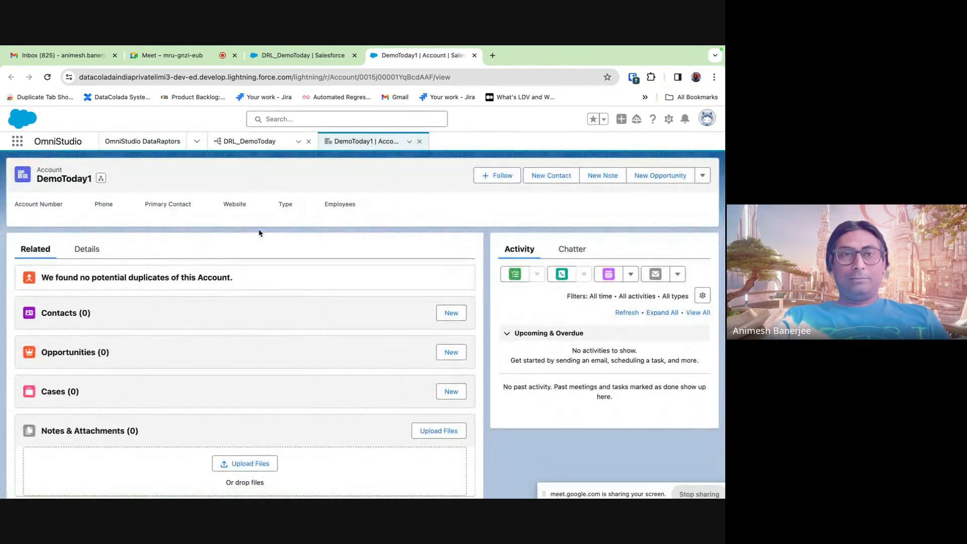
pyautogui.click(86, 249)
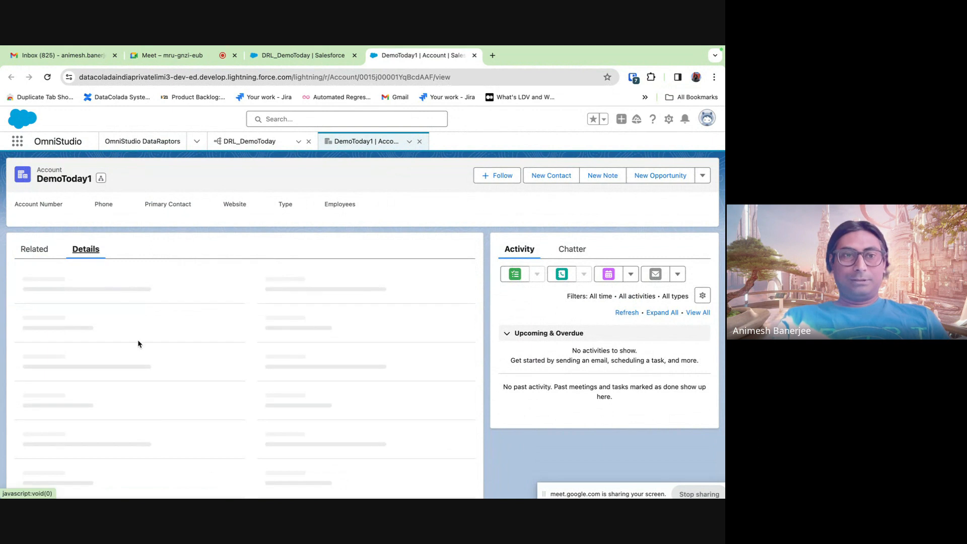
# - Confirm the Active field is empty, cancel the edit, and return to the preview
pyautogui.scroll(-2, 198, 374)
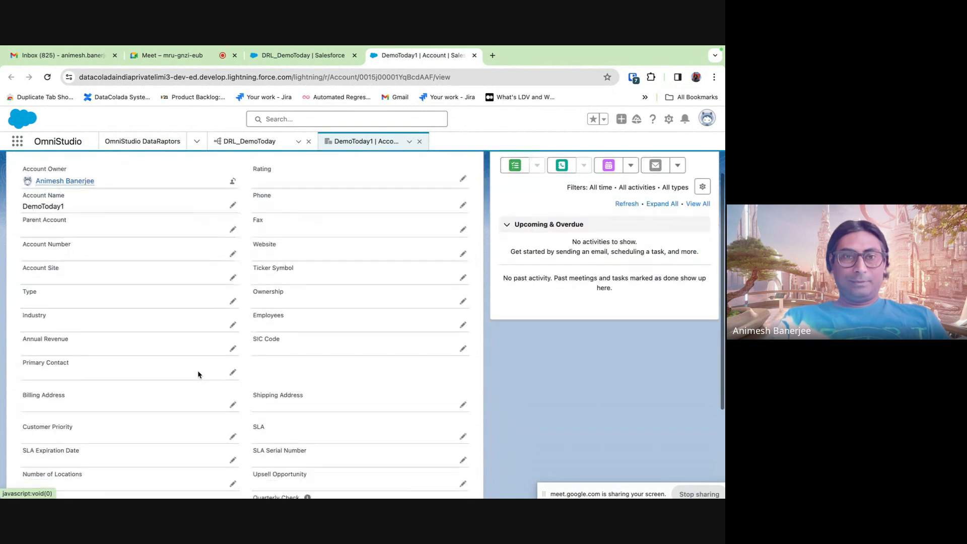
pyautogui.scroll(-3, 198, 374)
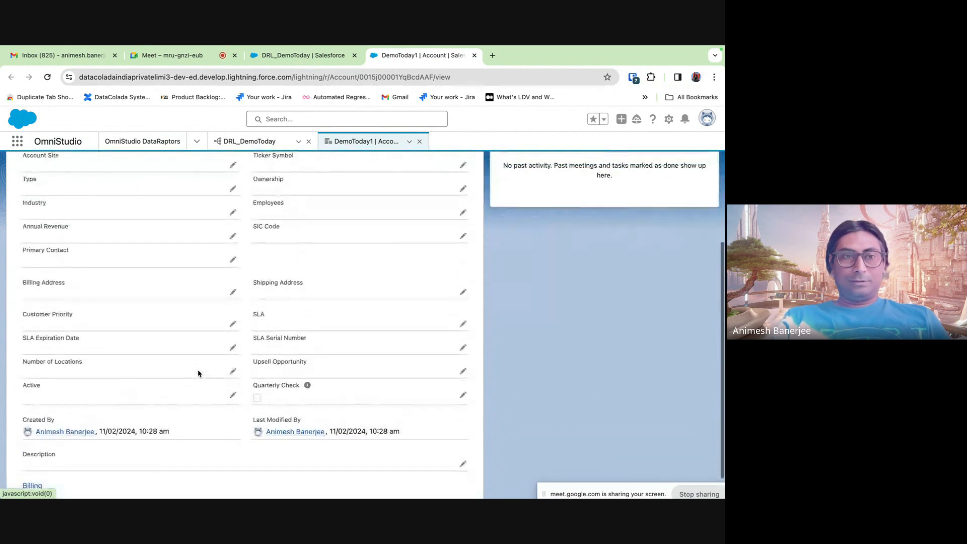
pyautogui.click(234, 397)
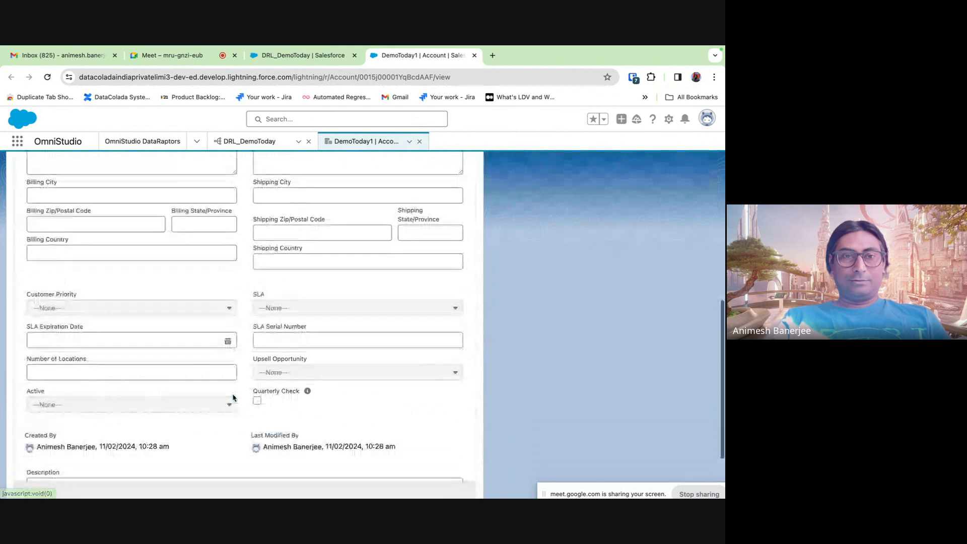
pyautogui.click(172, 411)
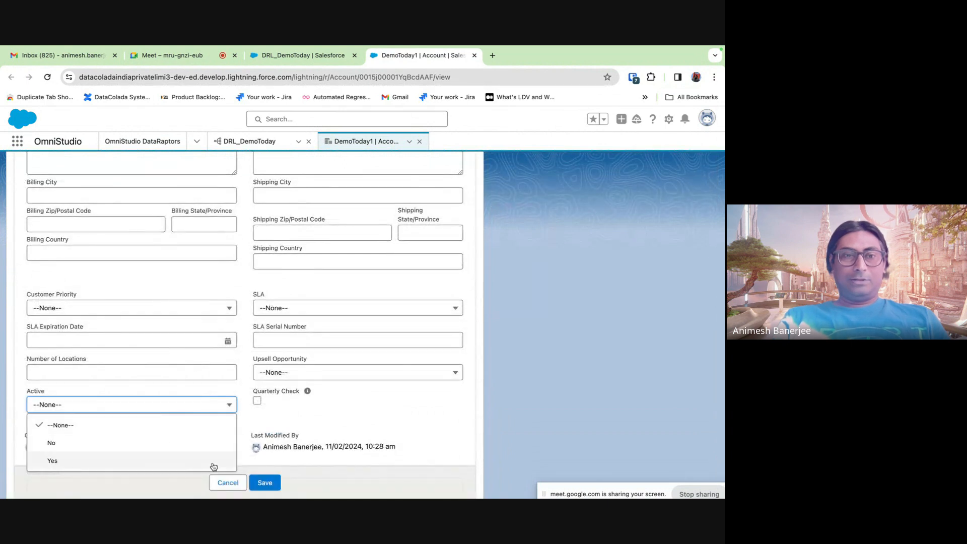
pyautogui.click(222, 484)
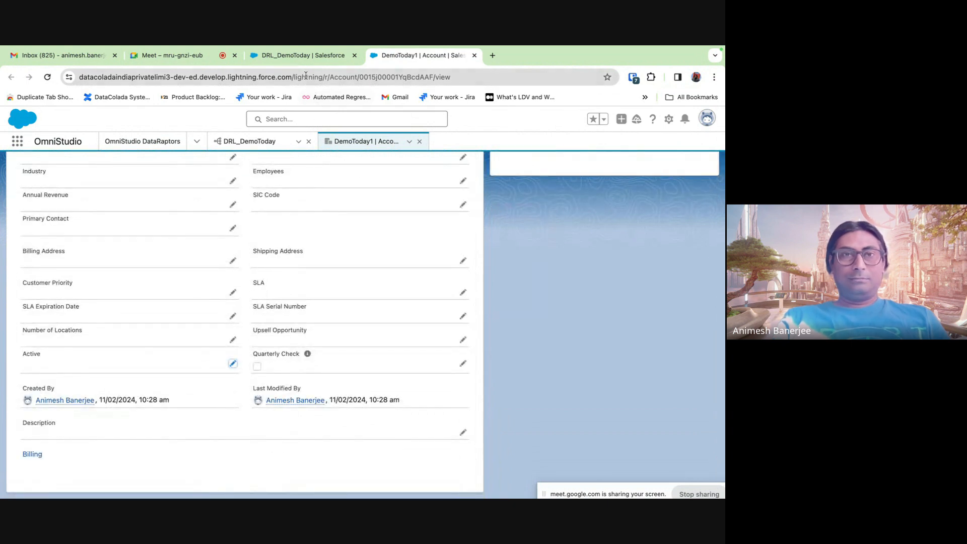
pyautogui.click(298, 56)
pyautogui.click(126, 289)
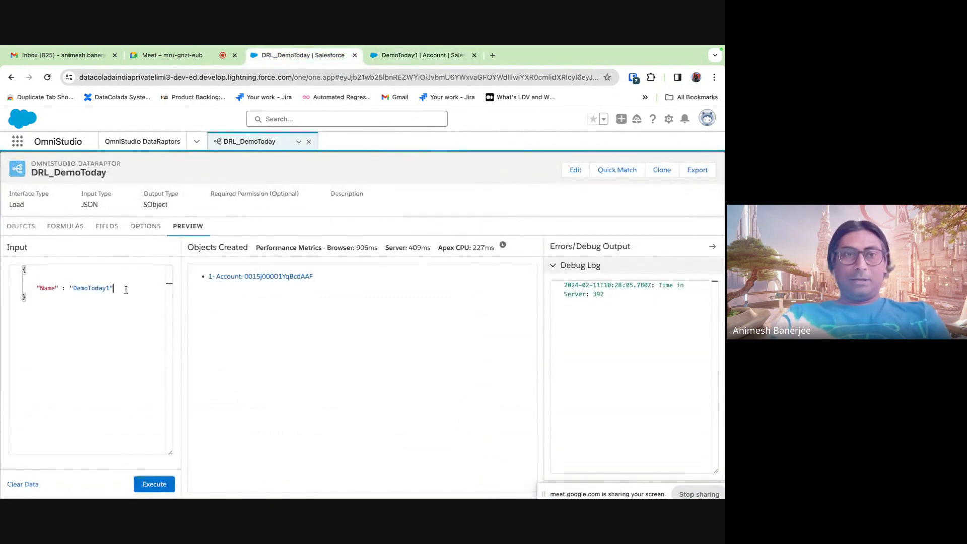
# - Add an "Id" key to the preview input with the created Account's record id
pyautogui.write(',')
pyautogui.press('Return')
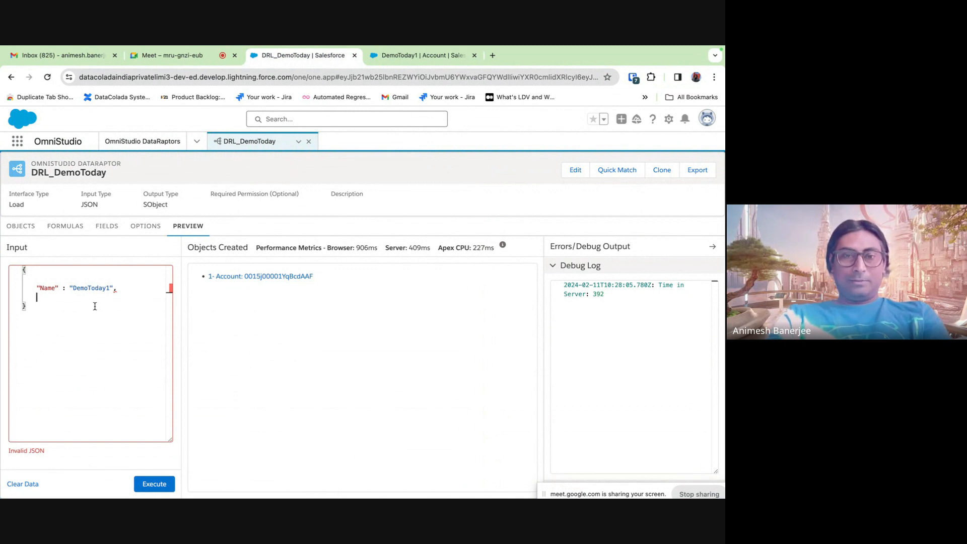
pyautogui.write('"')
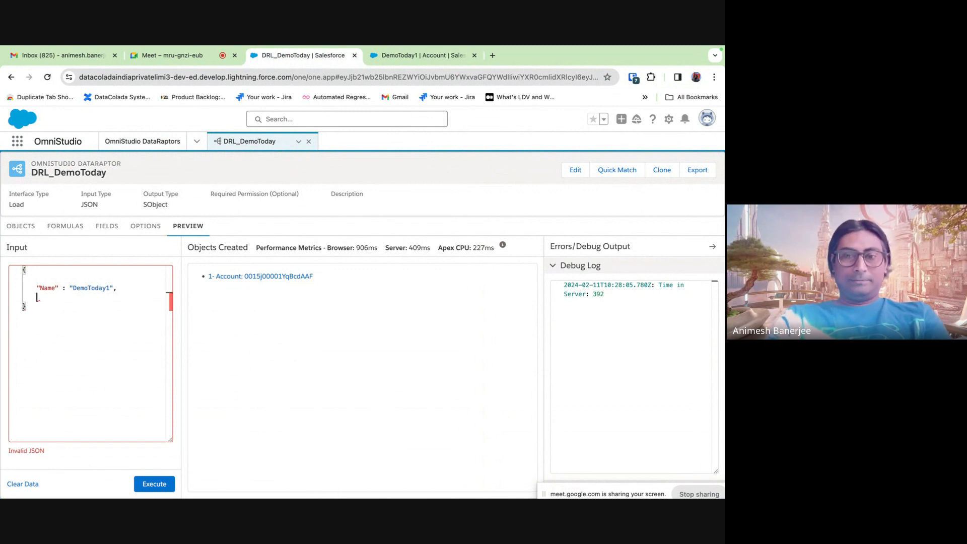
pyautogui.write('Id":')
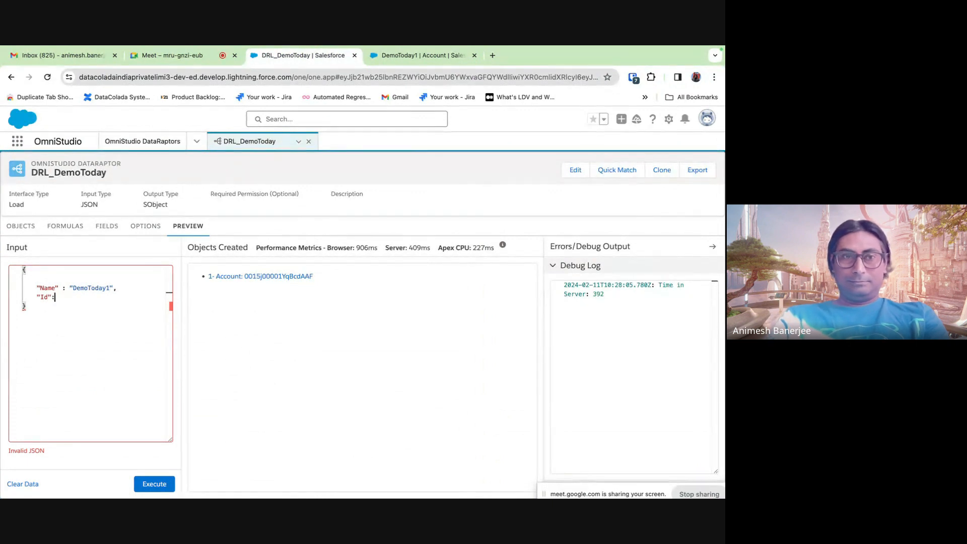
pyautogui.moveTo(318, 276); pyautogui.dragTo(245, 279)
pyautogui.hotkey('ctrl', 'c')
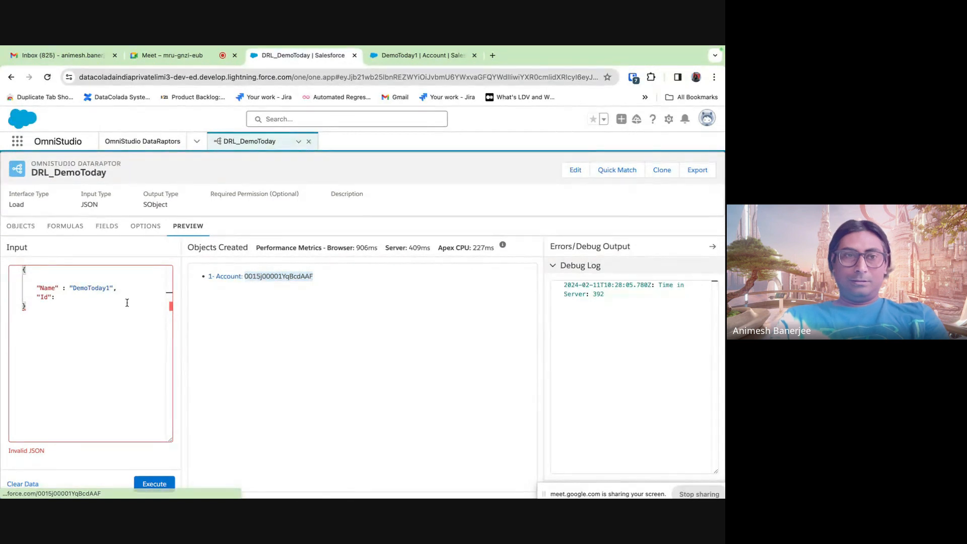
pyautogui.click(116, 302)
pyautogui.click(96, 299)
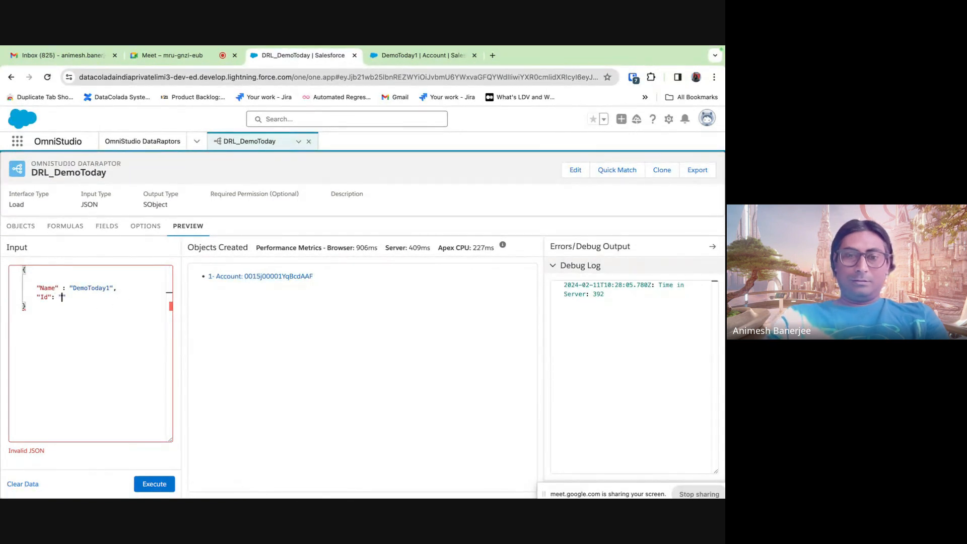
pyautogui.hotkey('ctrl', 'v')
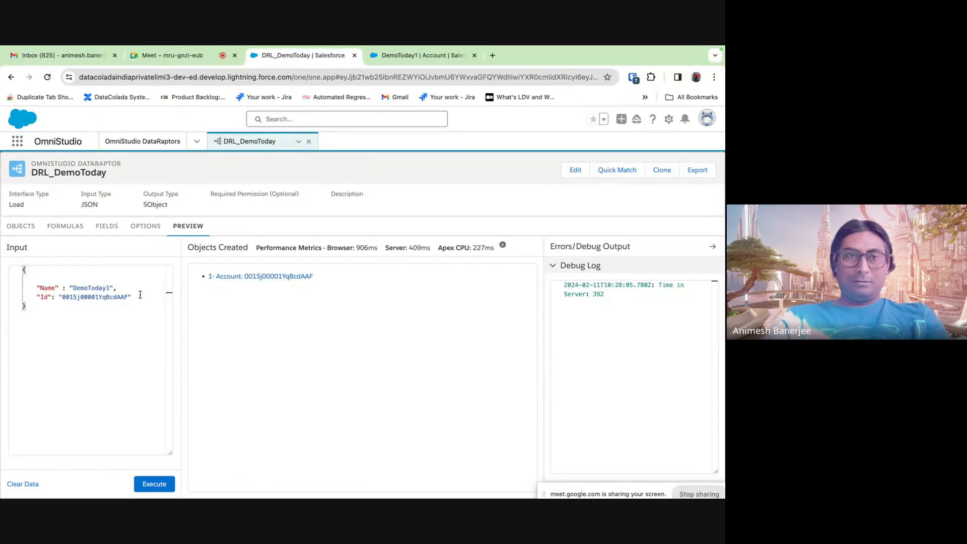
# - Add "Active" : "Y" to the preview input JSON
pyautogui.press('Return')
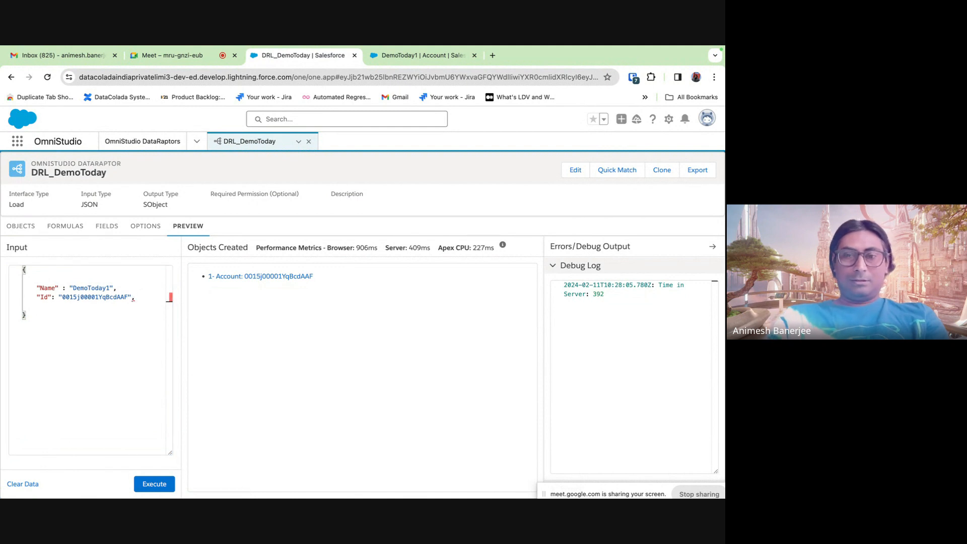
pyautogui.write('"Ac')
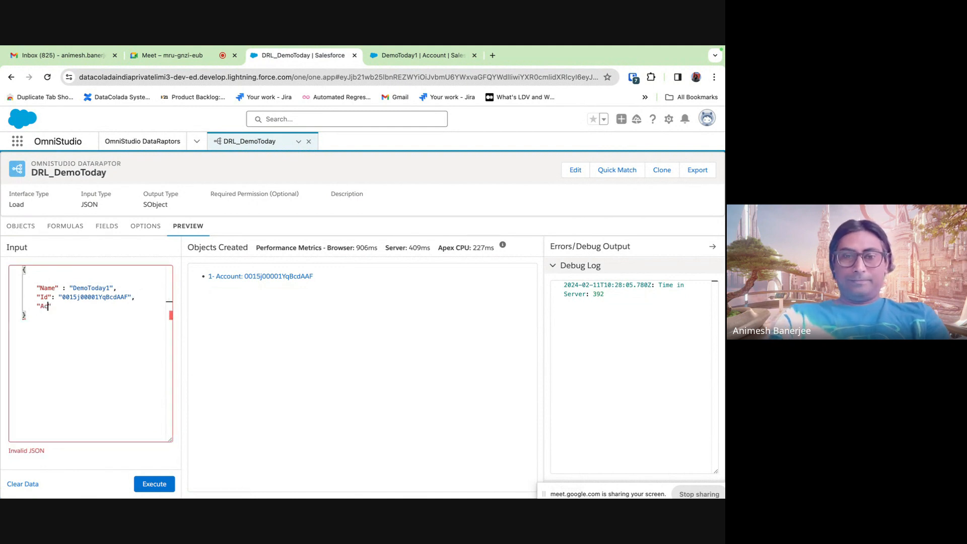
pyautogui.write('tive"')
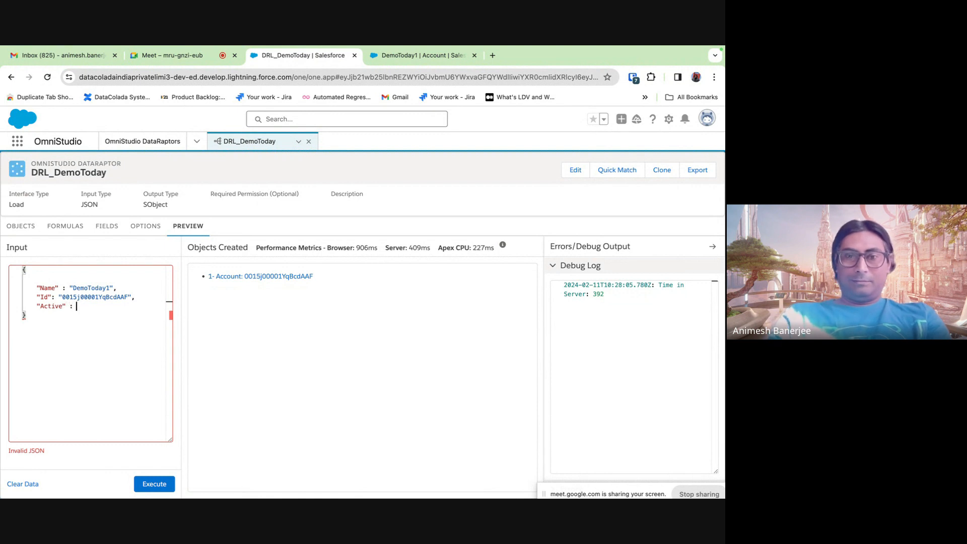
pyautogui.write(': "')
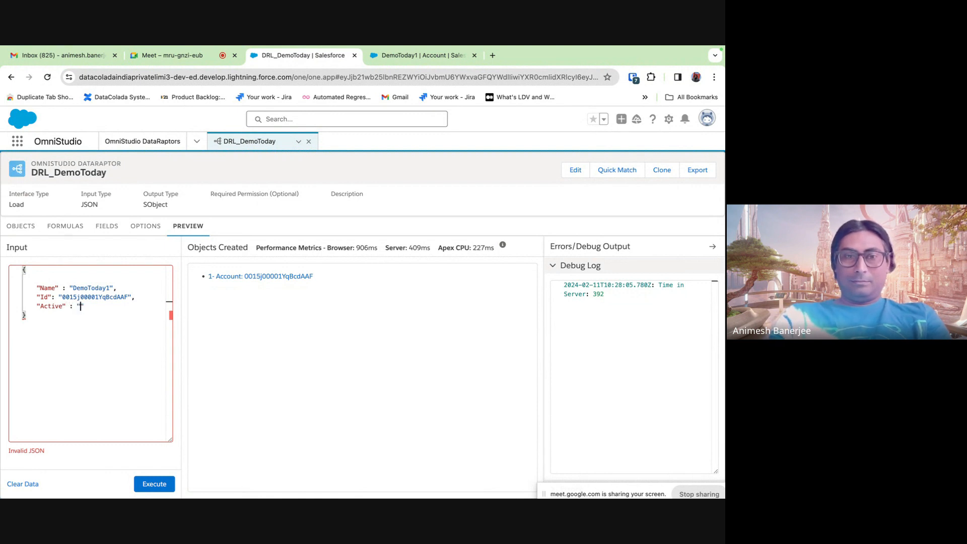
pyautogui.write('Y"')
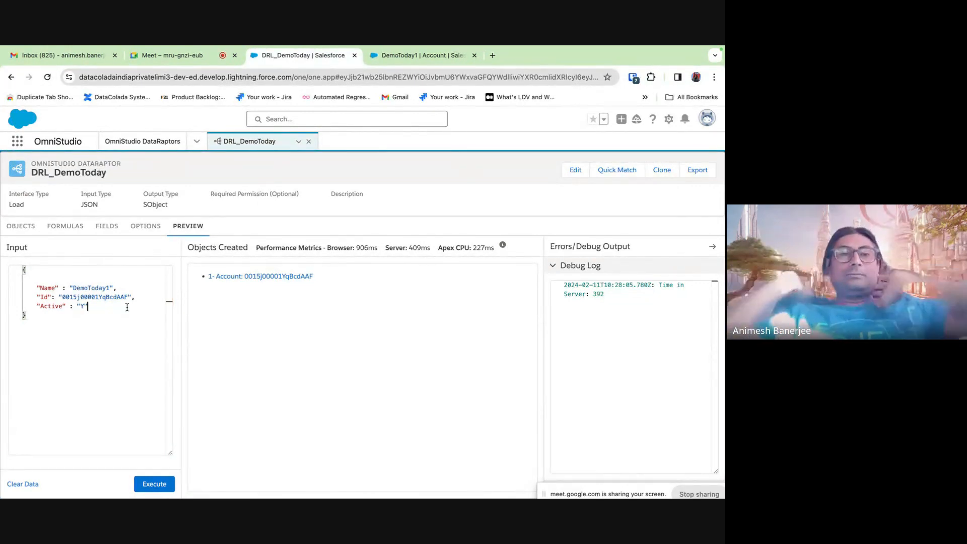
pyautogui.click(105, 230)
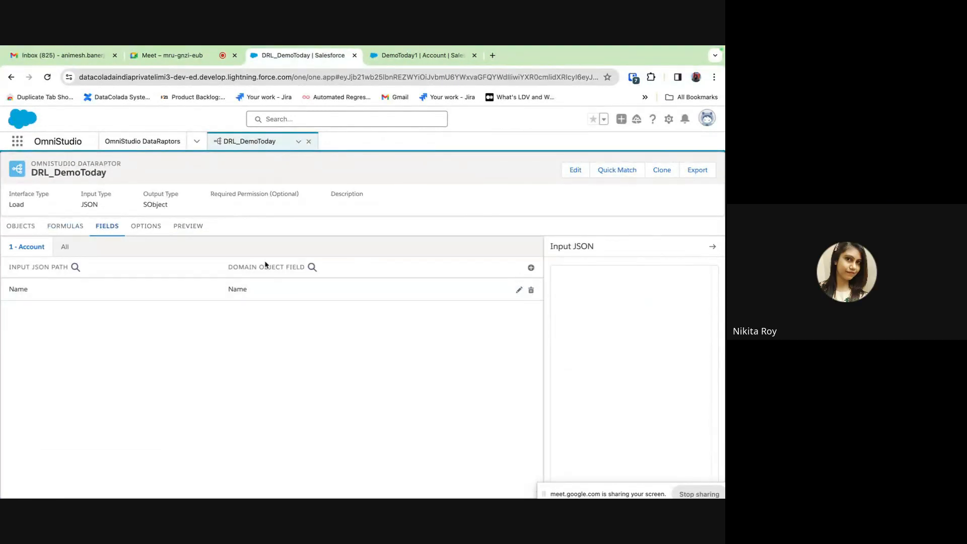
# - Add a new field mapping with Id as the input JSON path
pyautogui.click(190, 227)
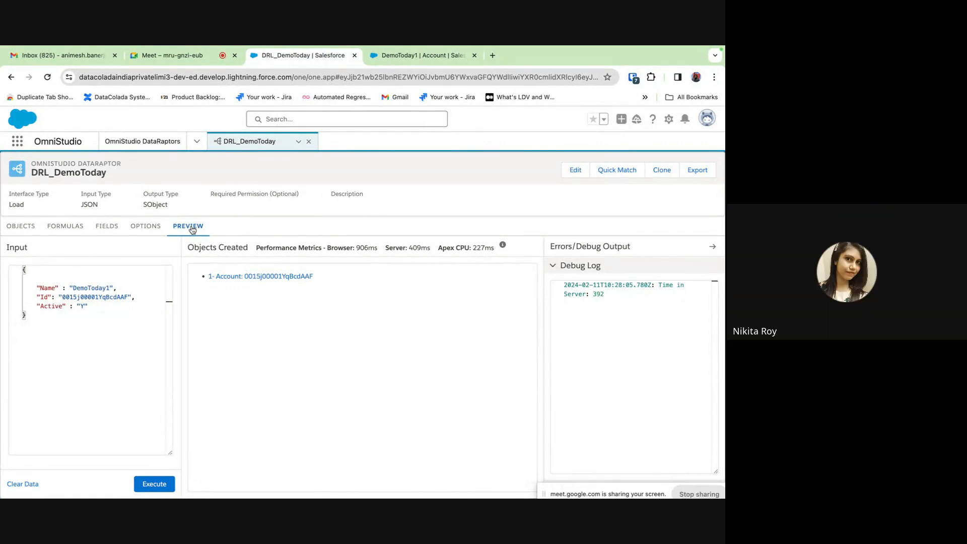
pyautogui.click(122, 228)
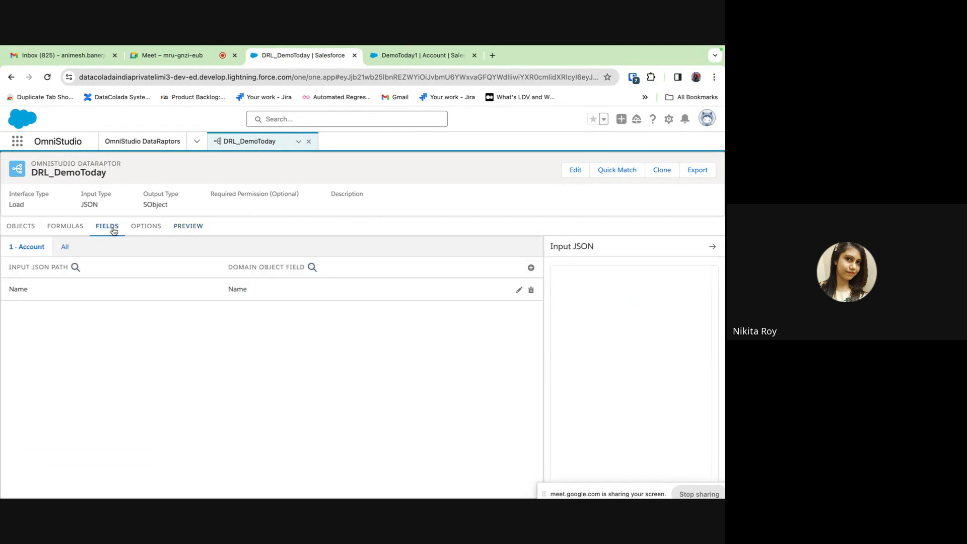
pyautogui.click(531, 268)
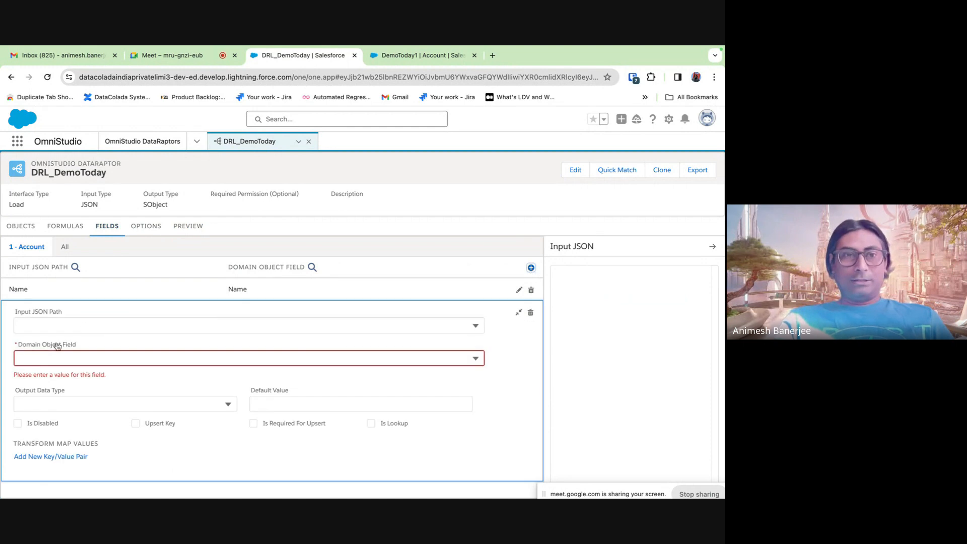
pyautogui.click(48, 324)
pyautogui.write('Id')
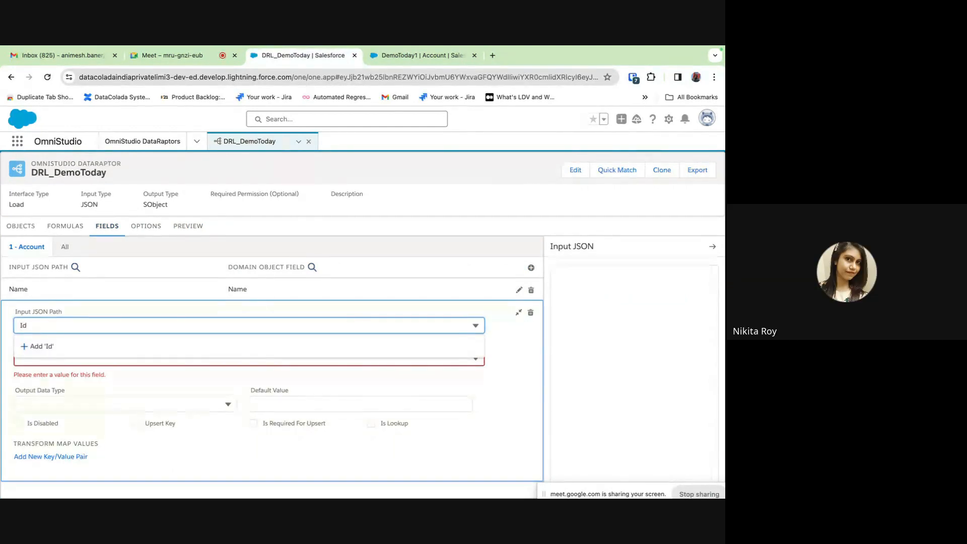
# - Target the Account Id field for the Id mapping
pyautogui.click(186, 226)
pyautogui.click(70, 229)
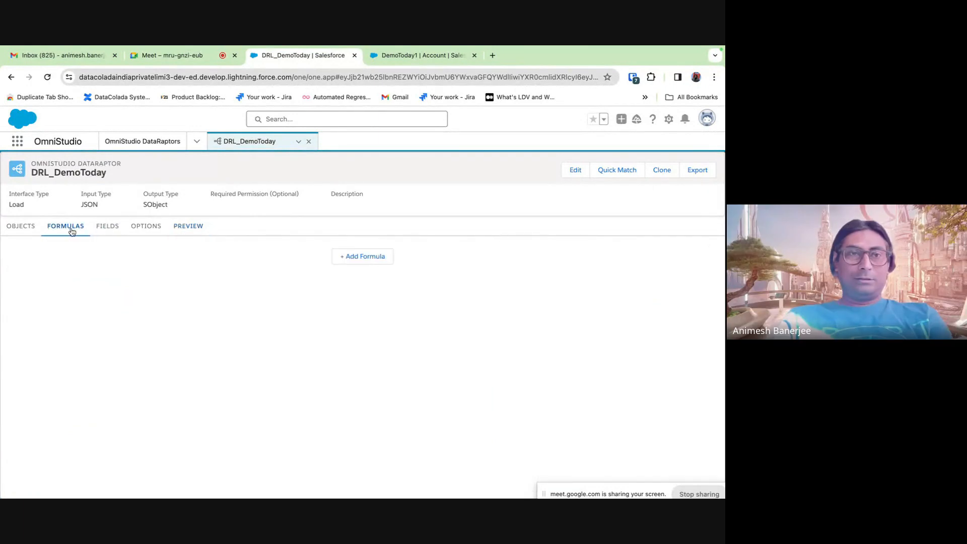
pyautogui.click(193, 229)
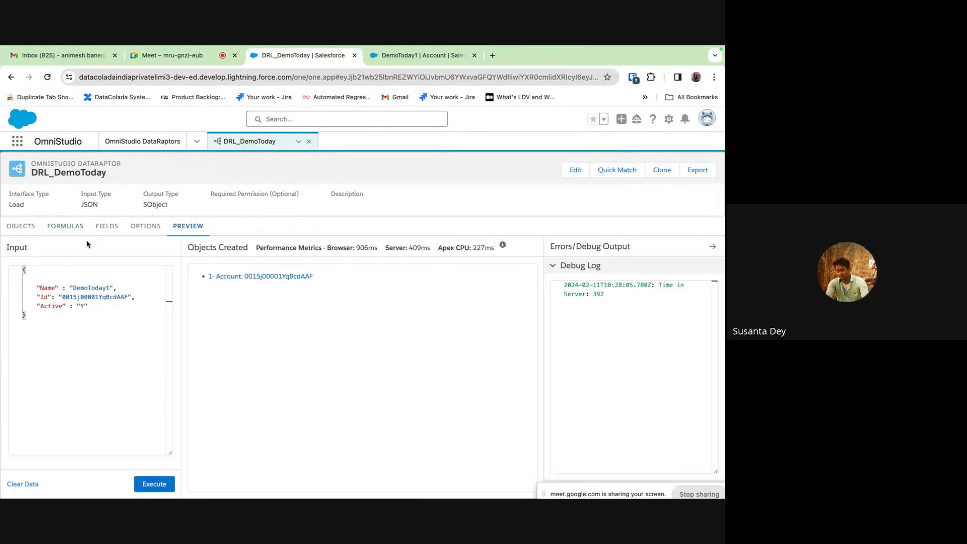
pyautogui.click(69, 229)
pyautogui.click(111, 232)
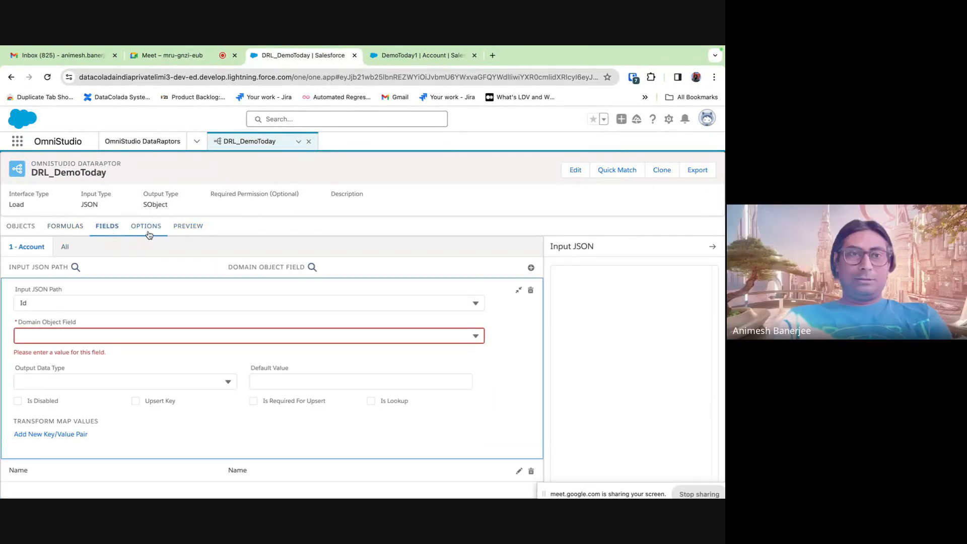
pyautogui.click(58, 335)
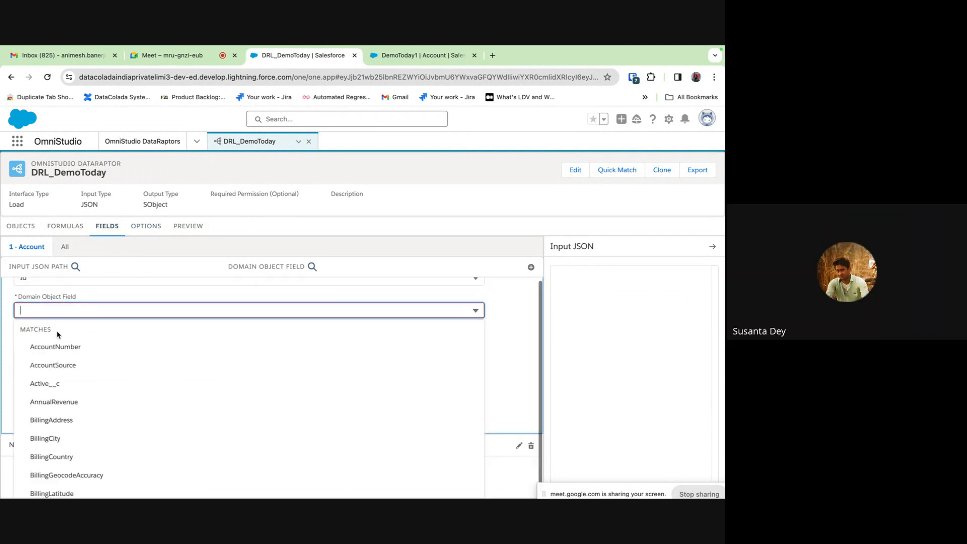
pyautogui.write('Id')
pyautogui.click(54, 402)
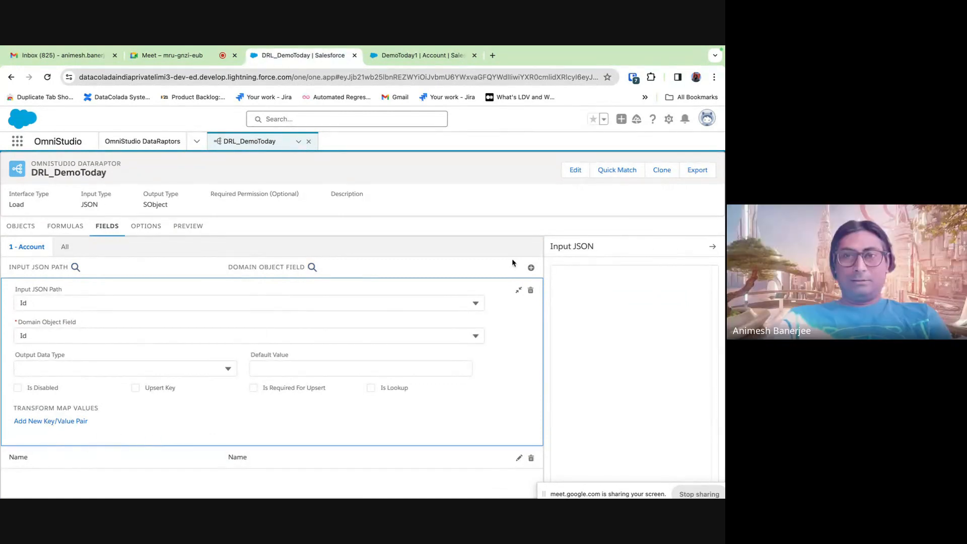
pyautogui.click(518, 290)
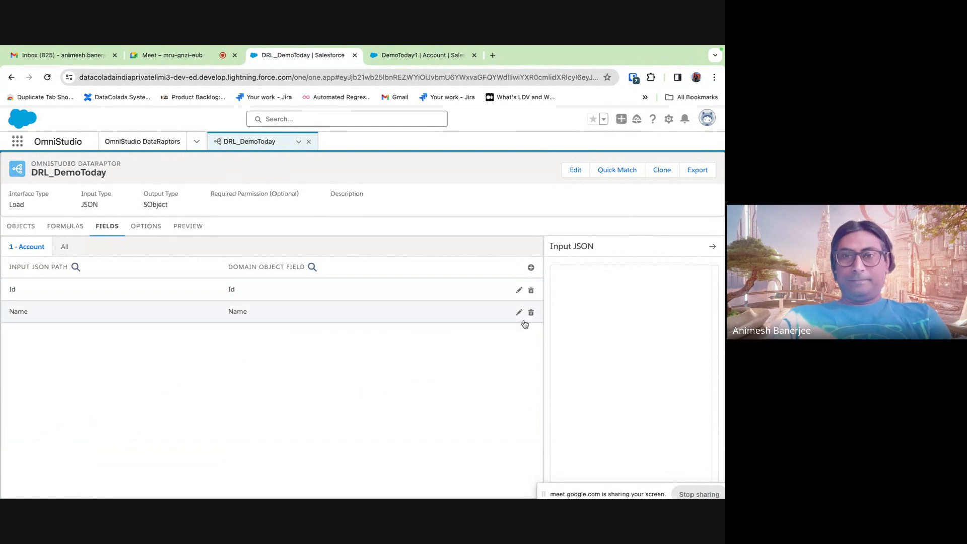
# - Map the input path Active to the Account Active__c field
pyautogui.click(531, 268)
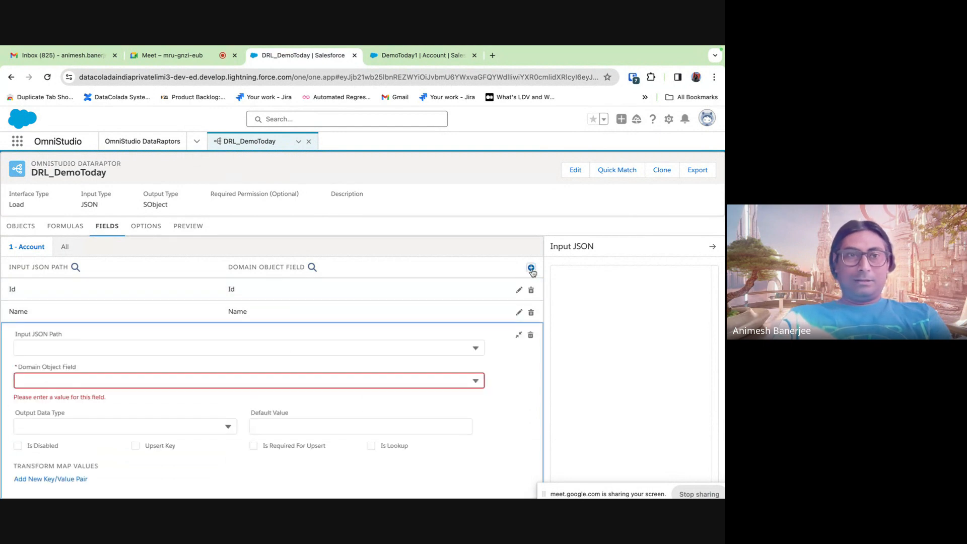
pyautogui.click(71, 346)
pyautogui.write('Active')
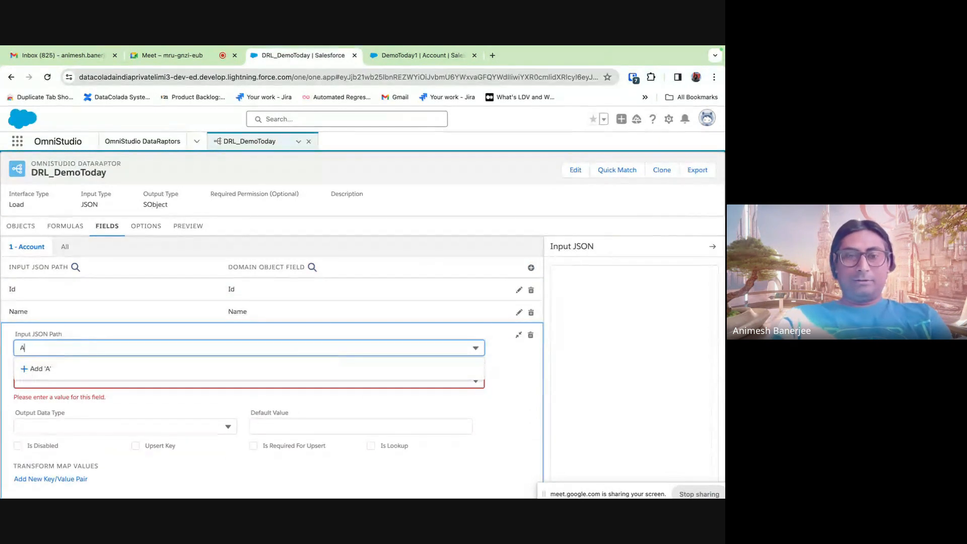
pyautogui.click(535, 388)
pyautogui.click(37, 336)
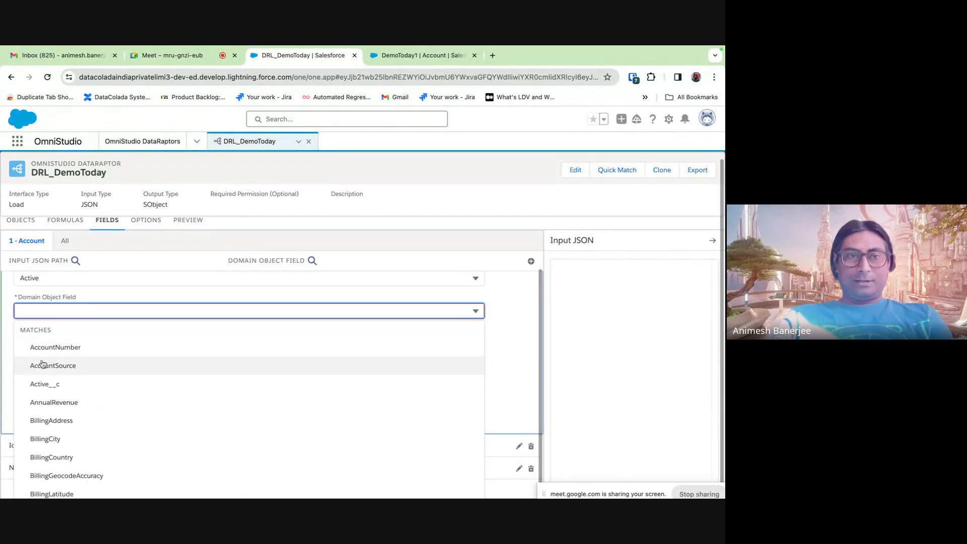
pyautogui.click(43, 387)
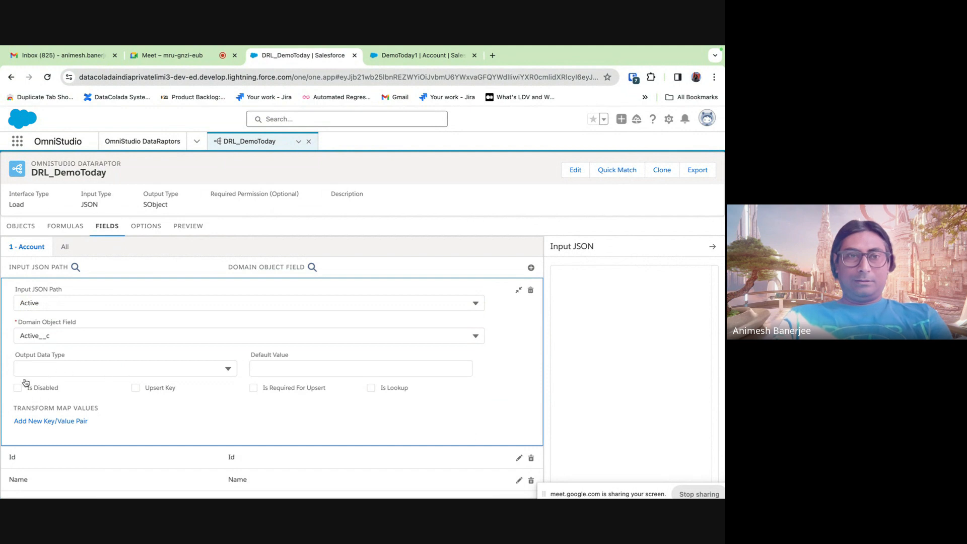
# - Add a transform value pair translating Y into Yes
pyautogui.click(33, 422)
pyautogui.click(41, 433)
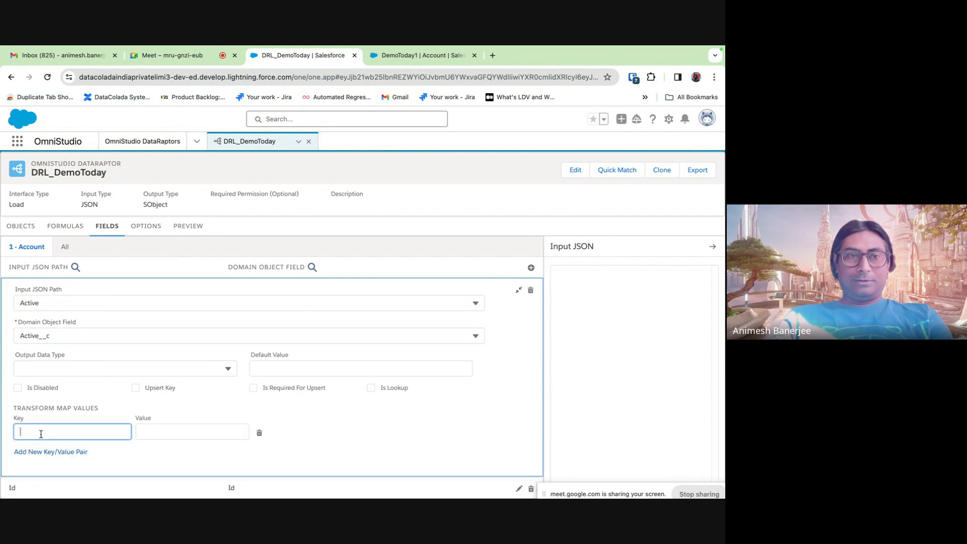
pyautogui.write('Y')
pyautogui.click(198, 434)
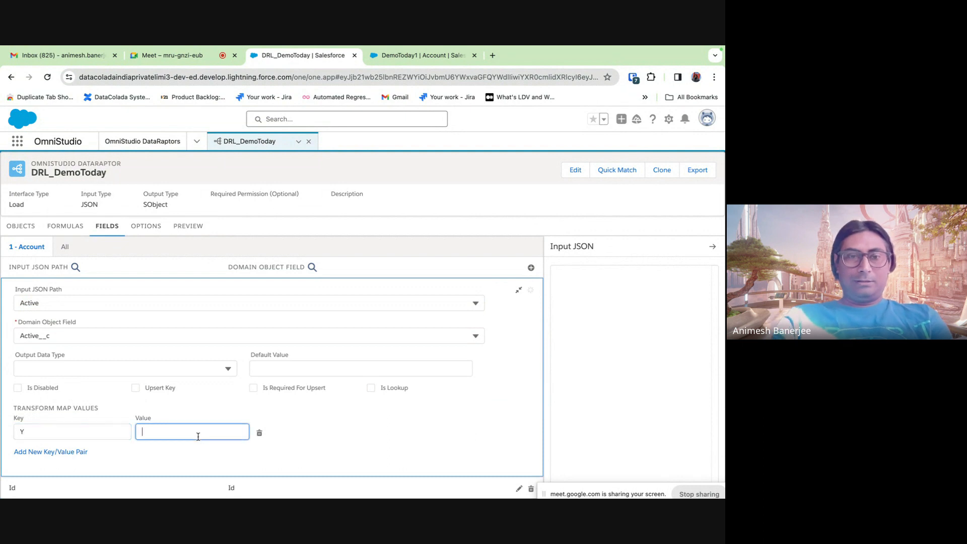
pyautogui.write('Yes')
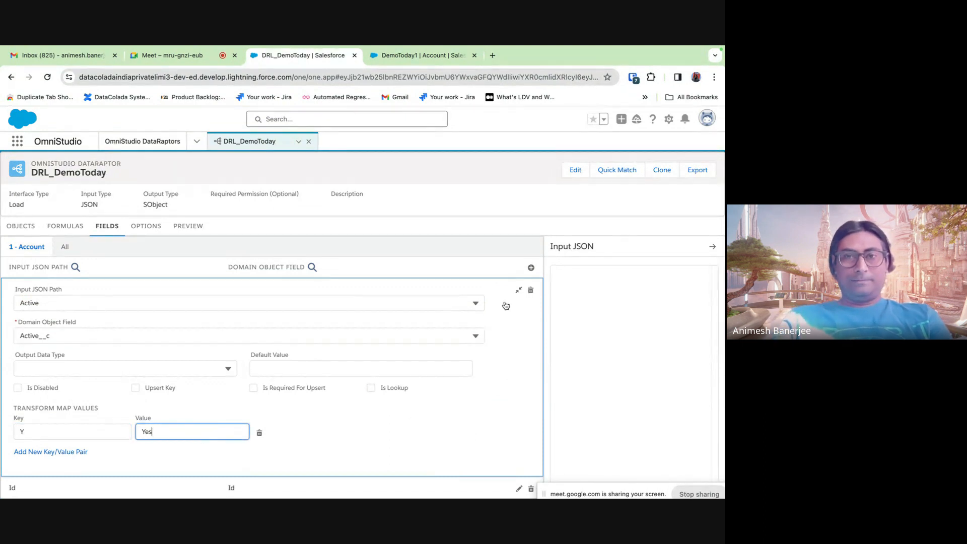
pyautogui.click(519, 290)
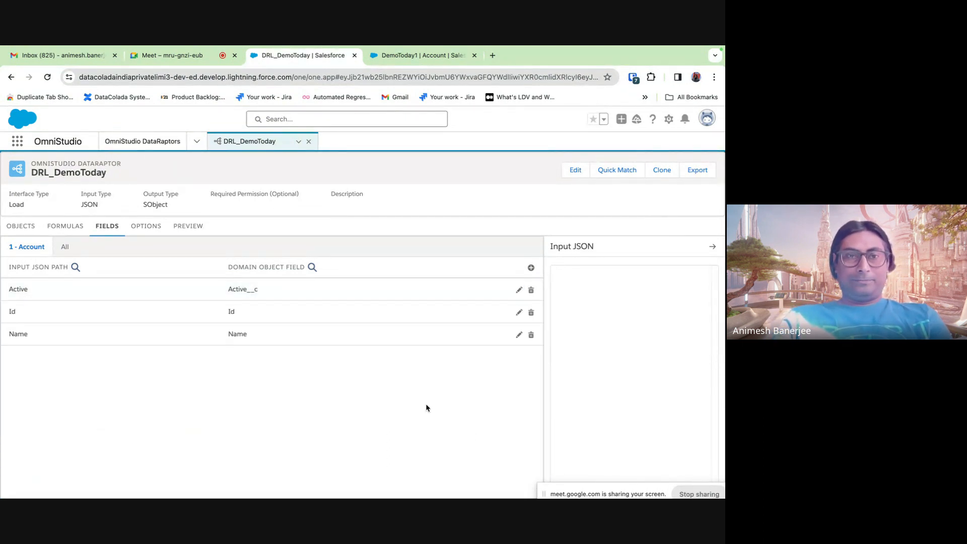
# - Rerun the preview load with the Name, Id and Active input
pyautogui.click(185, 230)
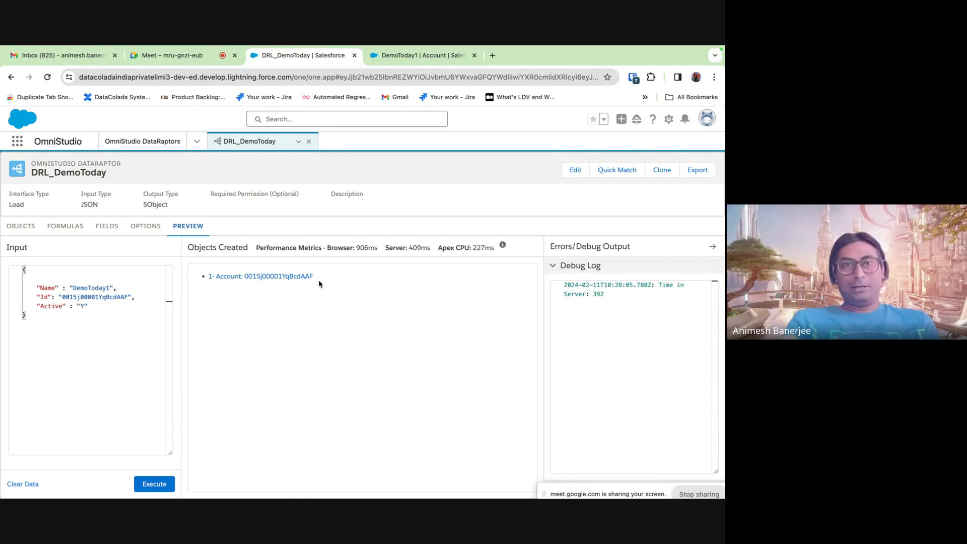
pyautogui.moveTo(318, 279); pyautogui.dragTo(247, 276)
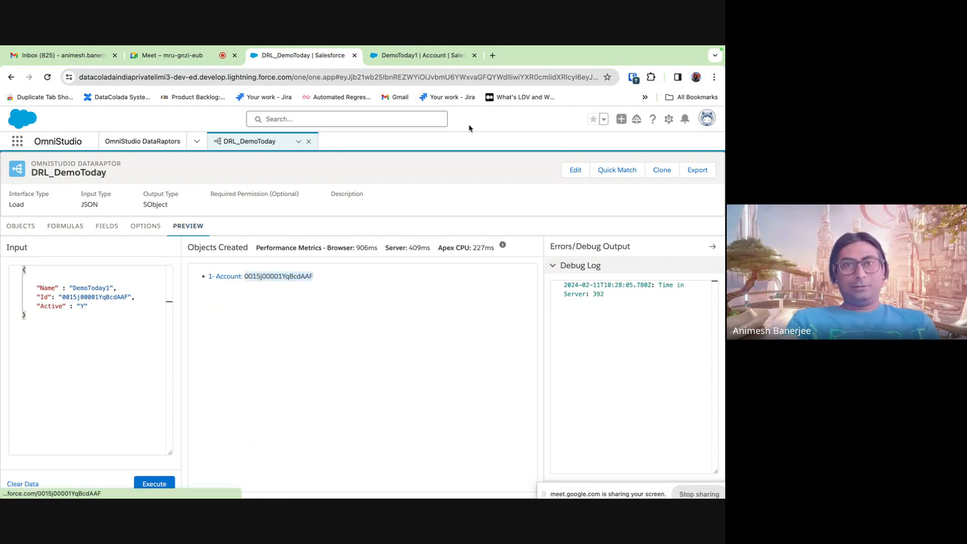
pyautogui.click(423, 57)
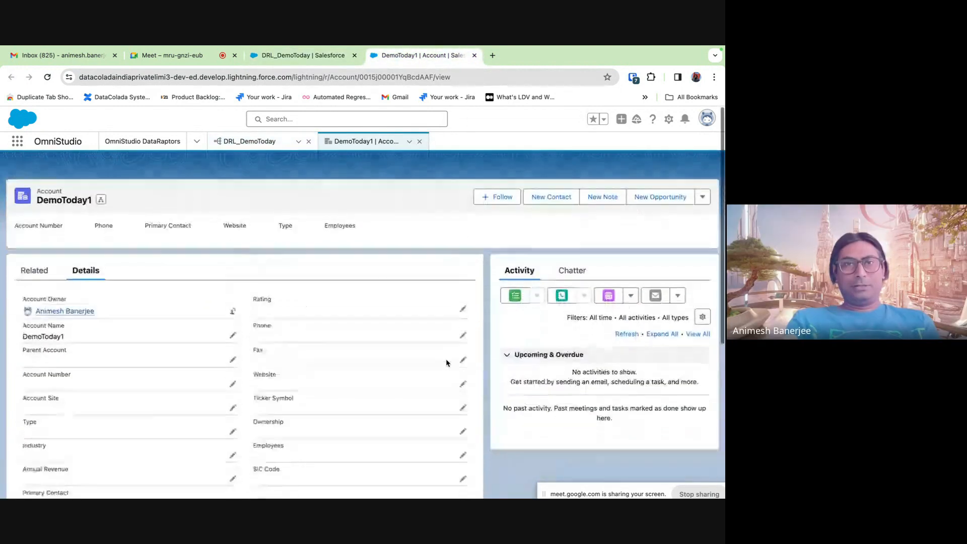
pyautogui.scroll(-5, 281, 375)
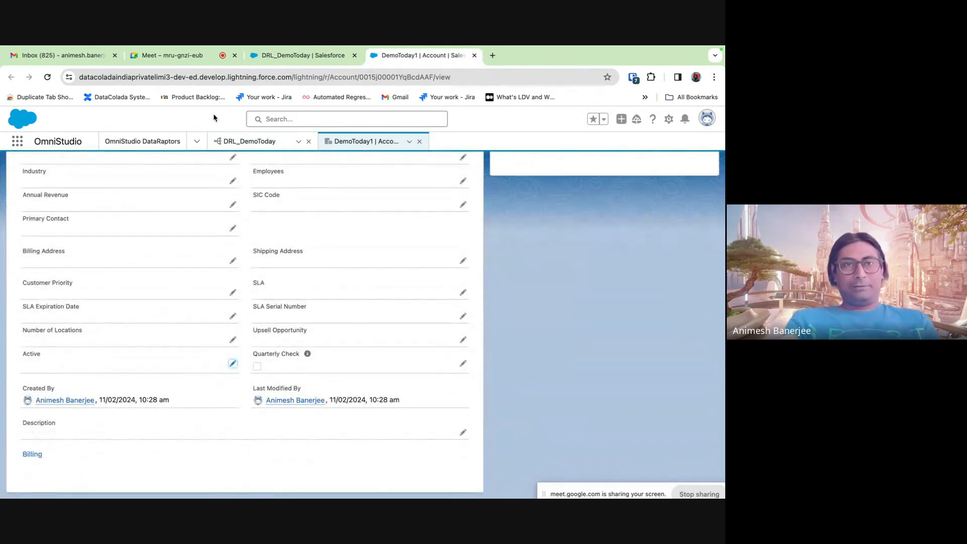
pyautogui.click(280, 57)
pyautogui.click(150, 483)
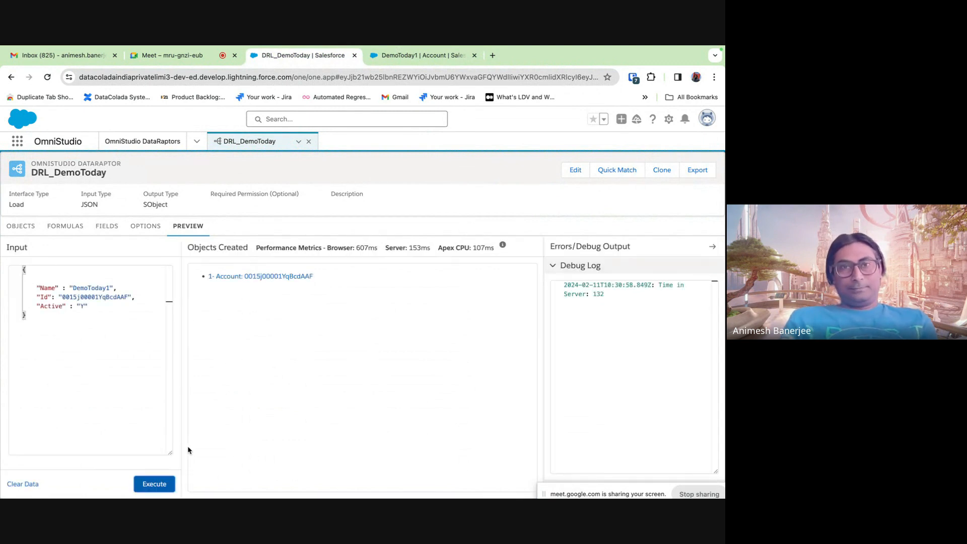
# - Open the returned DemoToday1 Account in a new tab and compare it with the first
pyautogui.rightClick(290, 280)
pyautogui.click(306, 279)
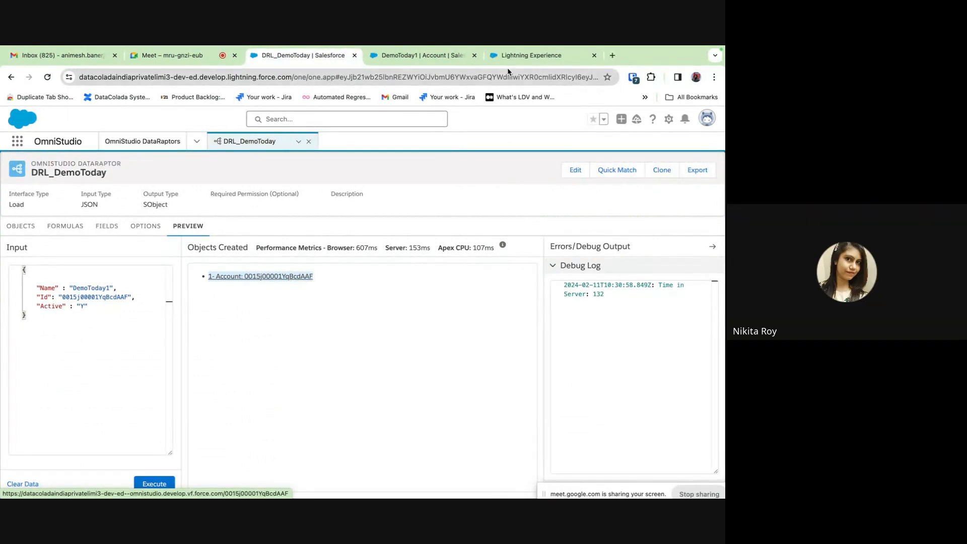
pyautogui.click(509, 60)
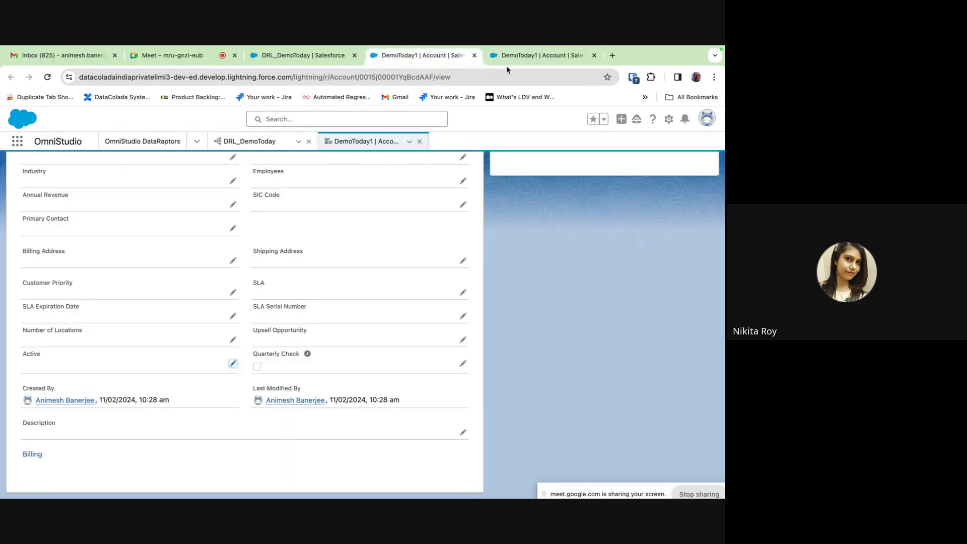
pyautogui.click(509, 58)
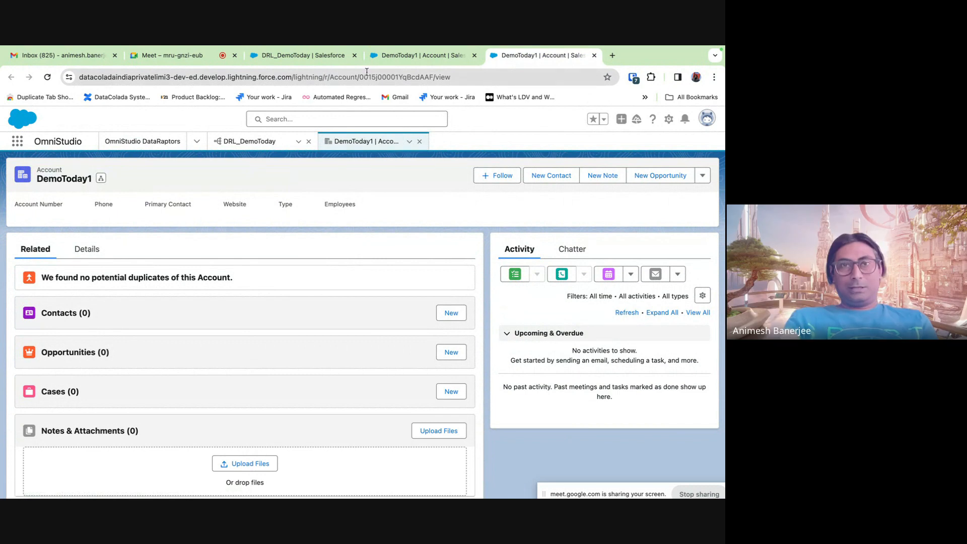
pyautogui.click(441, 55)
pyautogui.click(529, 57)
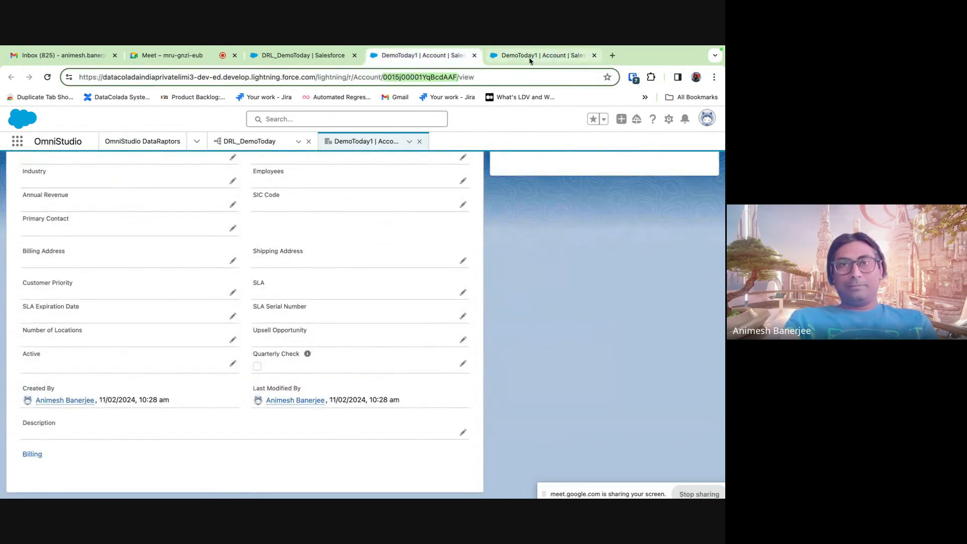
pyautogui.click(441, 55)
pyautogui.click(529, 59)
# - Close the duplicate DemoToday1 account tab and return to the DRL_DemoToday preview
pyautogui.click(453, 57)
pyautogui.click(518, 56)
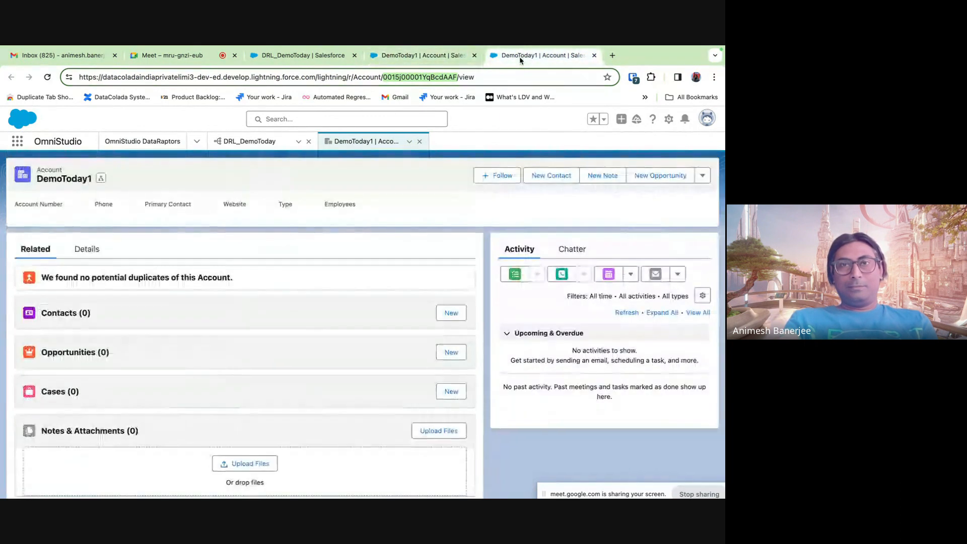
pyautogui.click(440, 60)
pyautogui.click(516, 58)
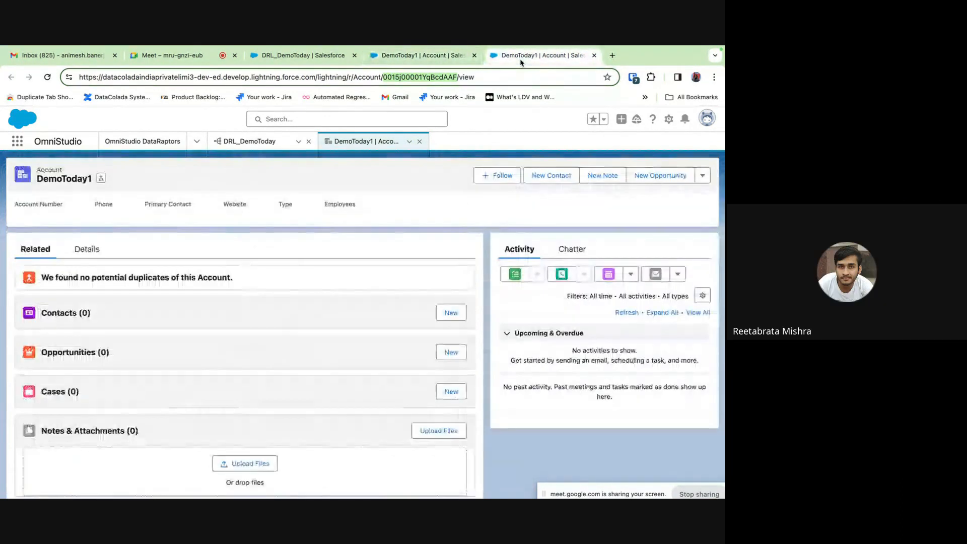
pyautogui.click(442, 58)
pyautogui.click(554, 59)
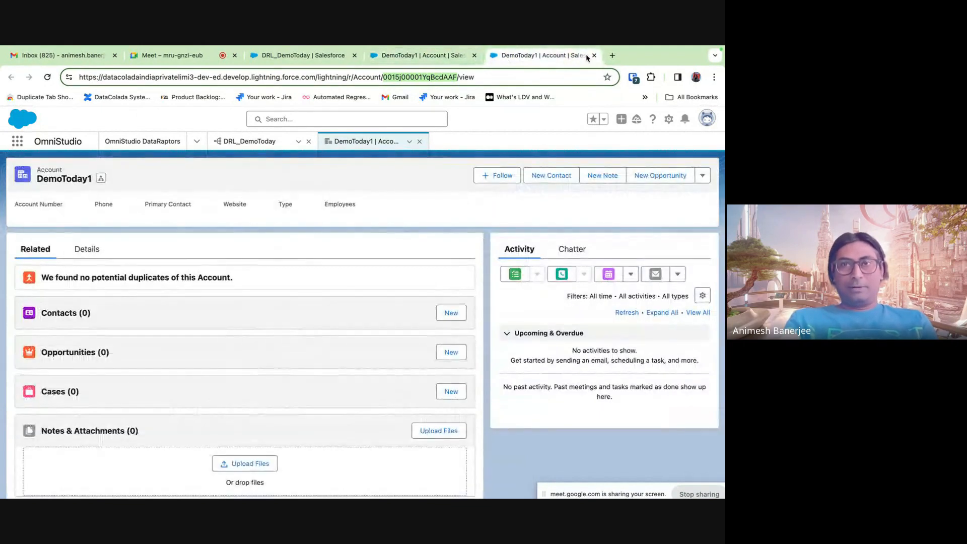
pyautogui.click(594, 56)
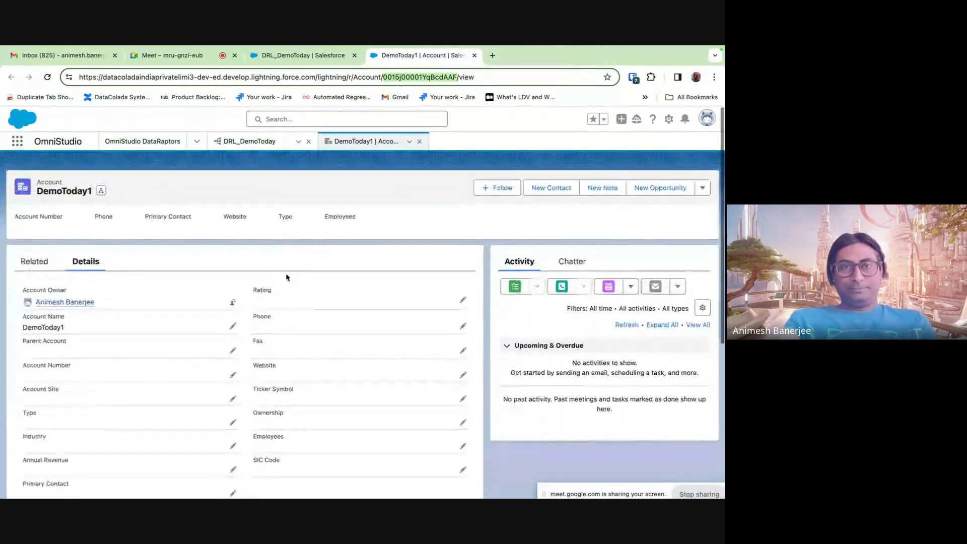
pyautogui.click(302, 55)
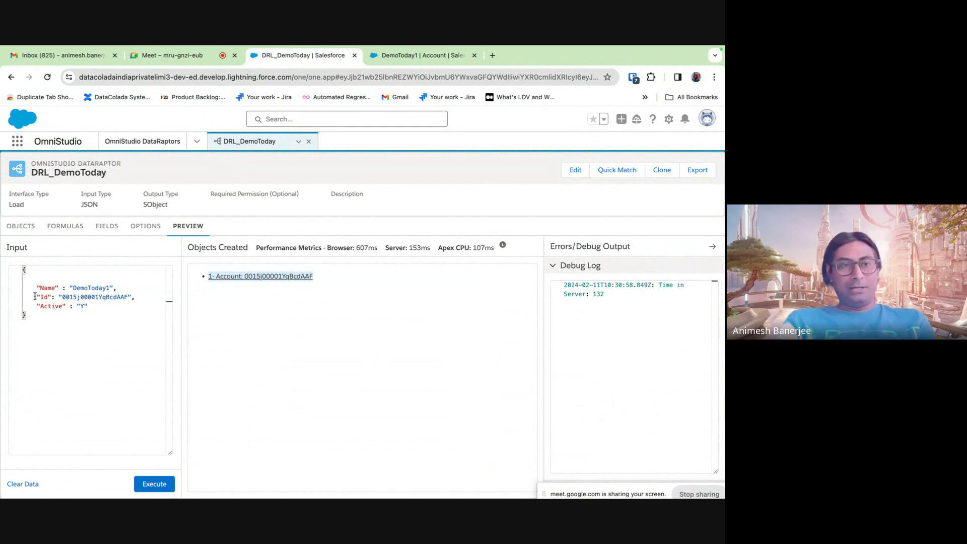
# - Delete the Id line from the preview input, leaving Name and Active
pyautogui.moveTo(140, 296); pyautogui.dragTo(34, 305)
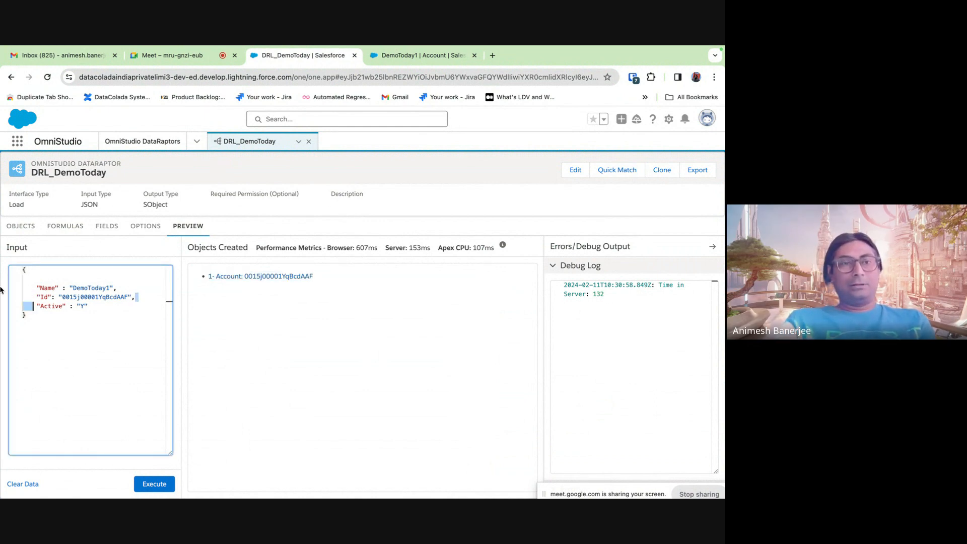
pyautogui.click(137, 297)
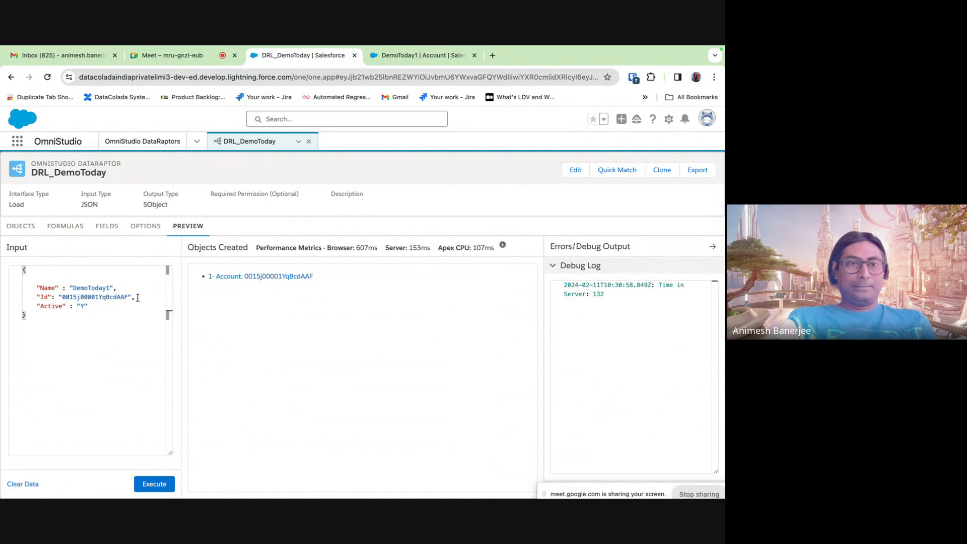
pyautogui.moveTo(137, 297); pyautogui.dragTo(22, 297)
pyautogui.press('BackSpace')
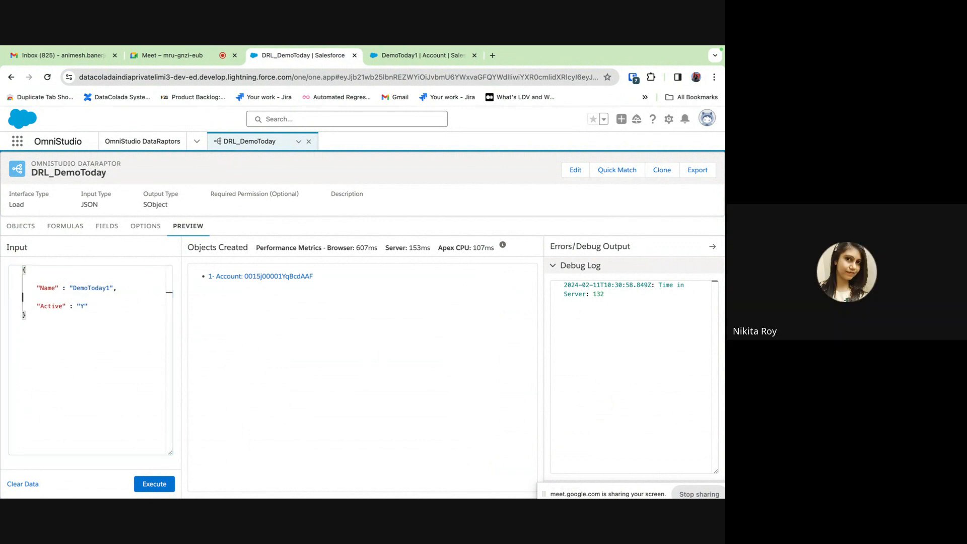
pyautogui.press('BackSpace')
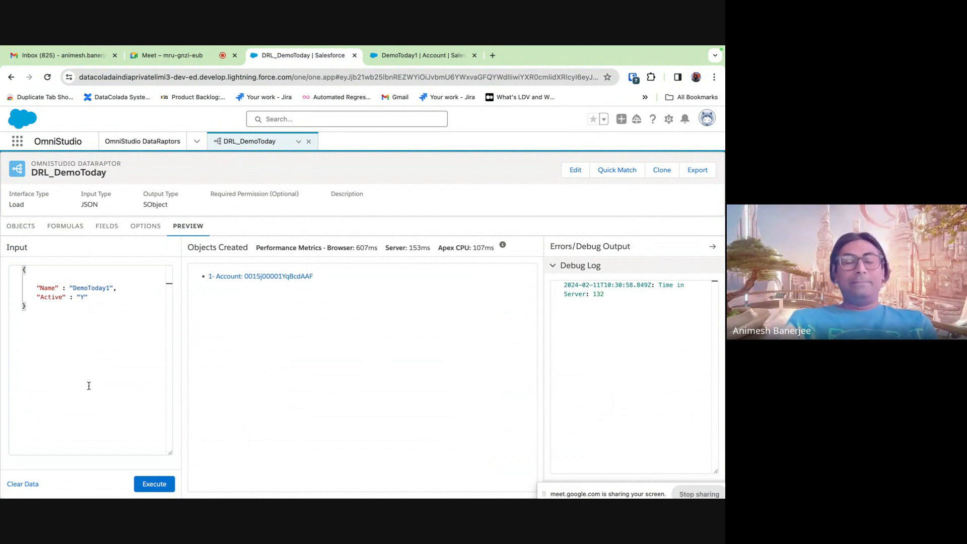
pyautogui.click(73, 230)
pyautogui.click(107, 227)
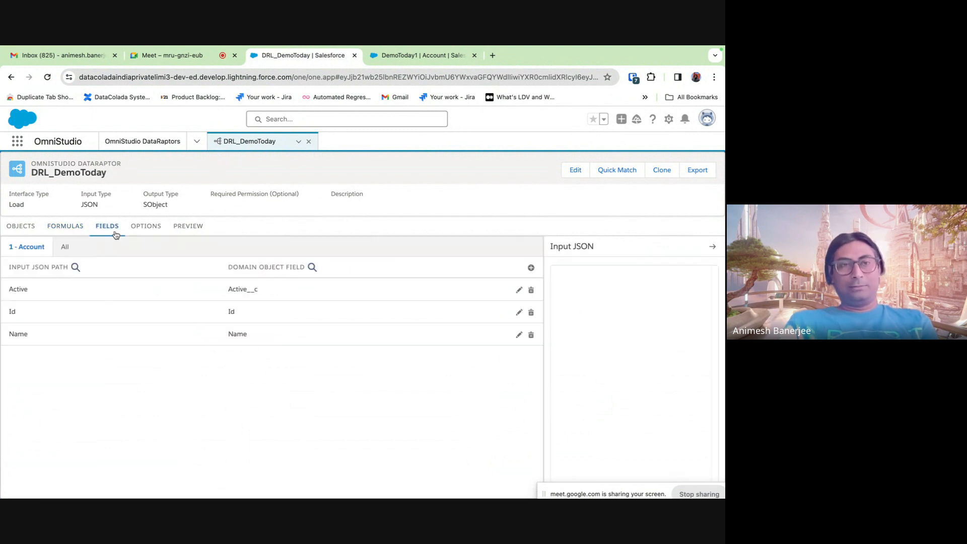
# - Delete the Id mapping, keeping Active→Active__c and Name→Name
pyautogui.click(531, 313)
pyautogui.click(390, 350)
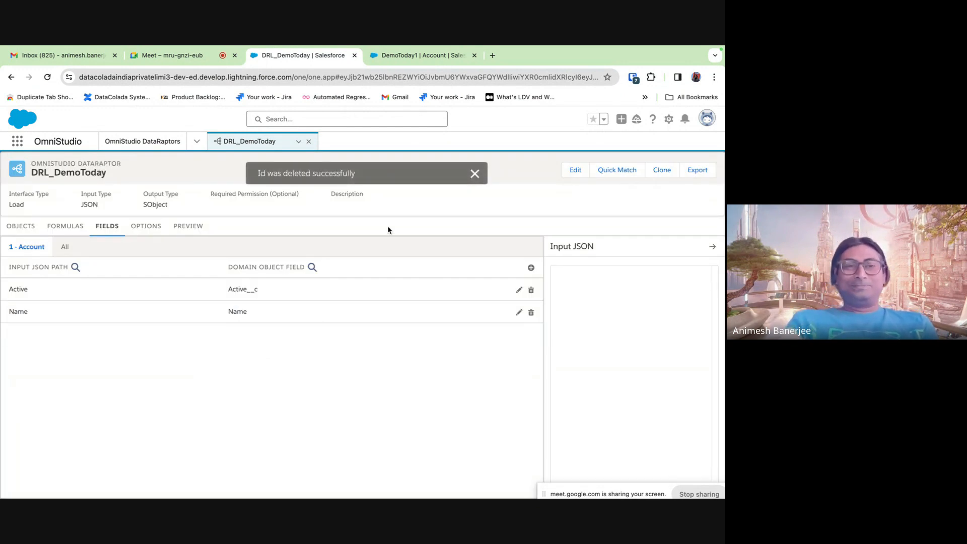
pyautogui.click(189, 226)
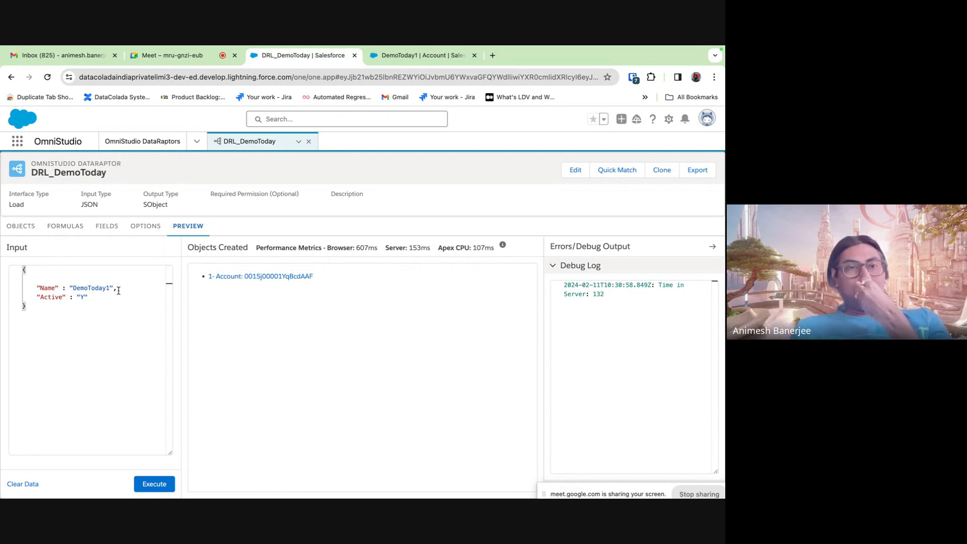
pyautogui.click(107, 226)
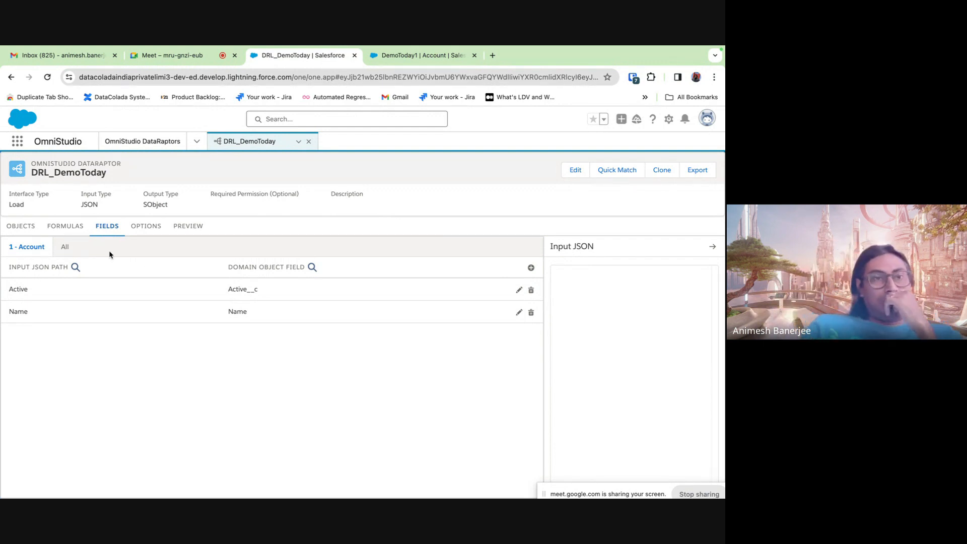
# - Mark the Name→Name field mapping as the Upsert Key, then go back to the preview
pyautogui.click(153, 233)
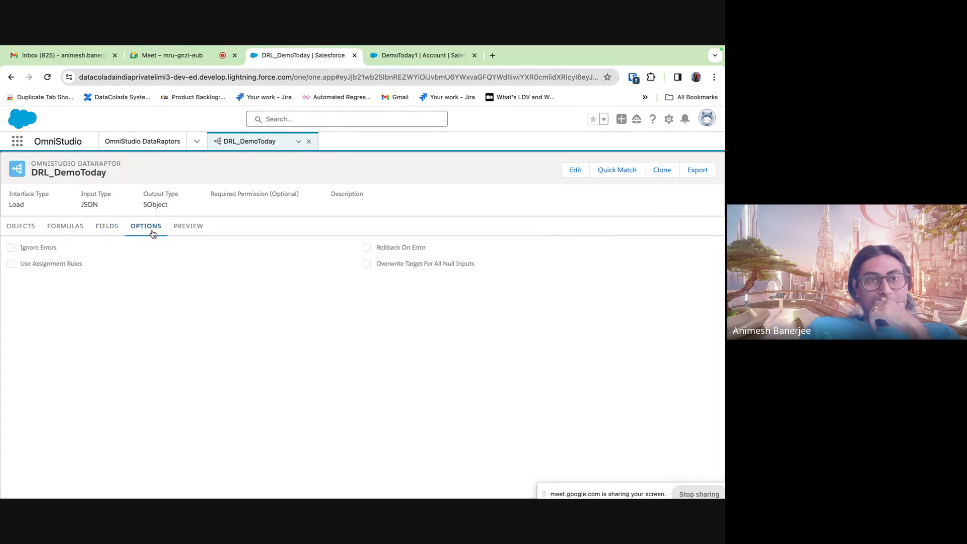
pyautogui.click(108, 232)
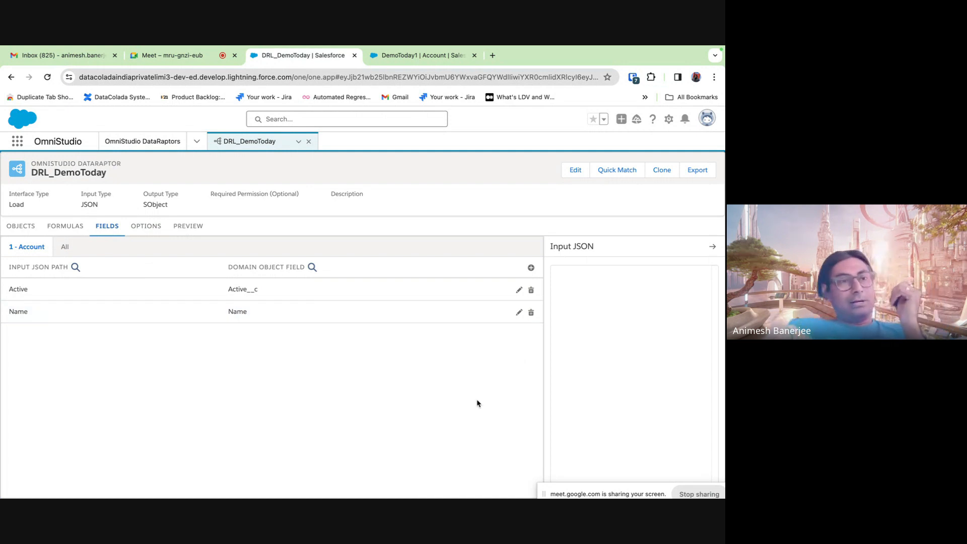
pyautogui.click(519, 313)
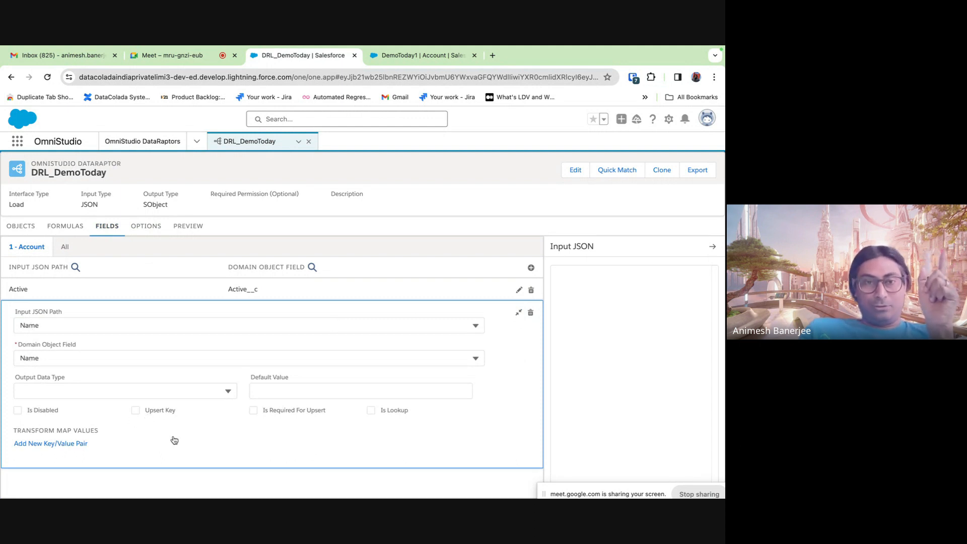
pyautogui.click(136, 411)
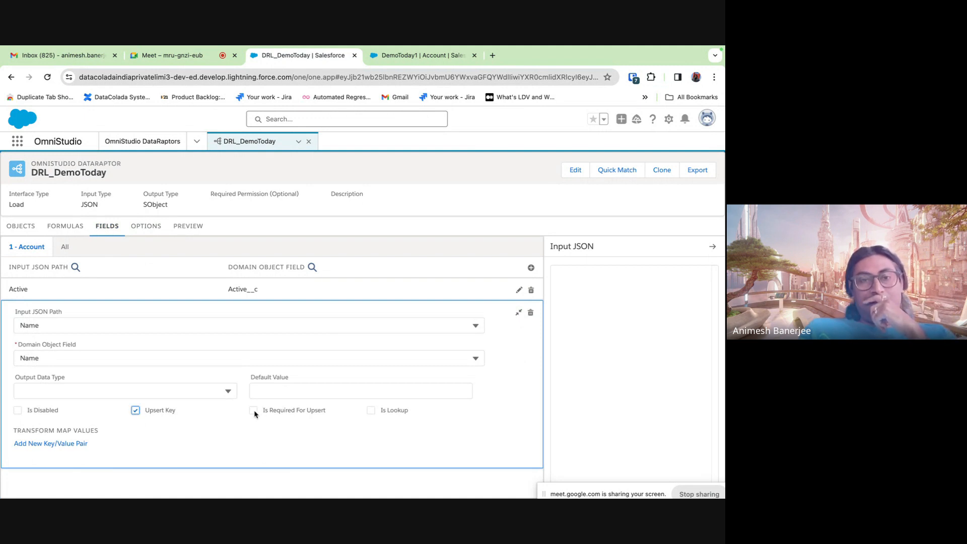
pyautogui.click(519, 312)
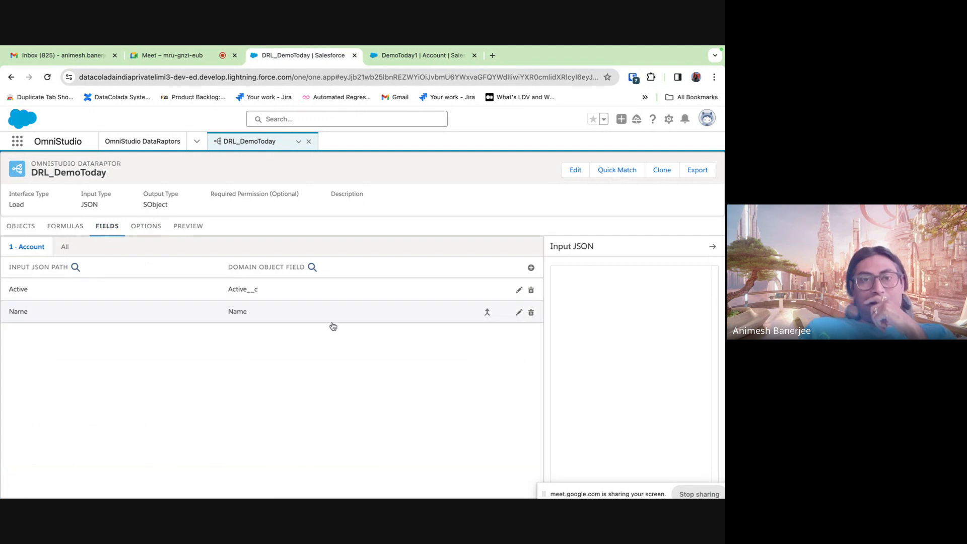
pyautogui.click(188, 226)
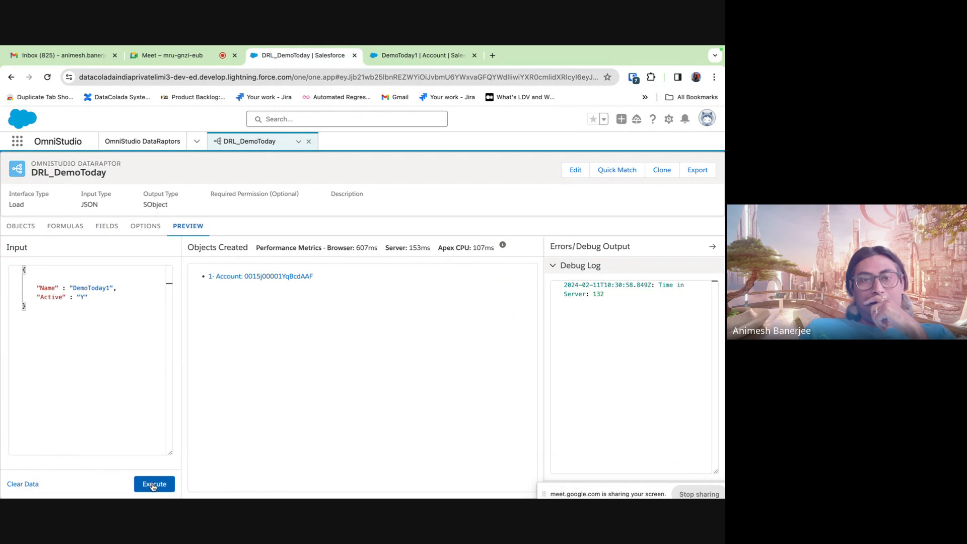
# - Execute the preview with the Name upsert key and open the matched DemoToday1 Account in a new tab
pyautogui.click(154, 484)
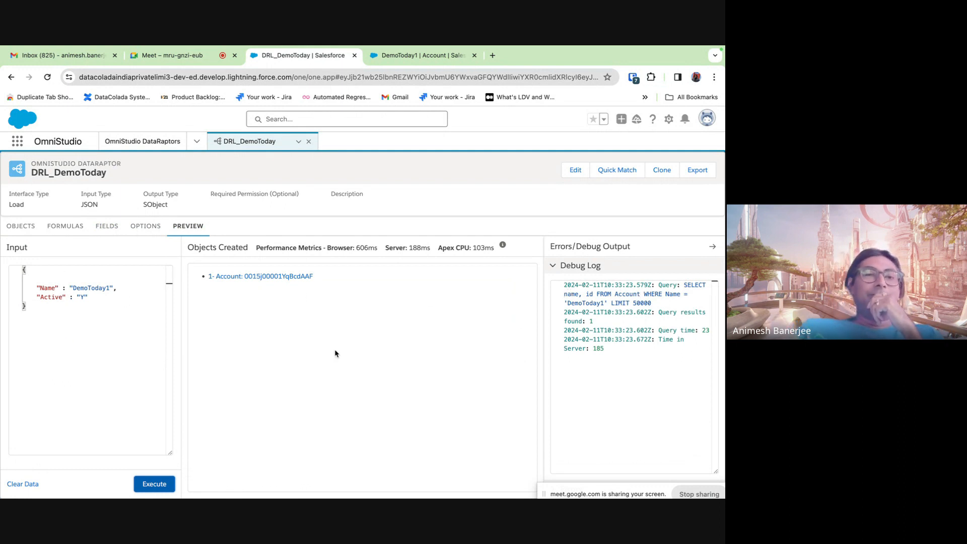
pyautogui.rightClick(282, 278)
pyautogui.click(296, 281)
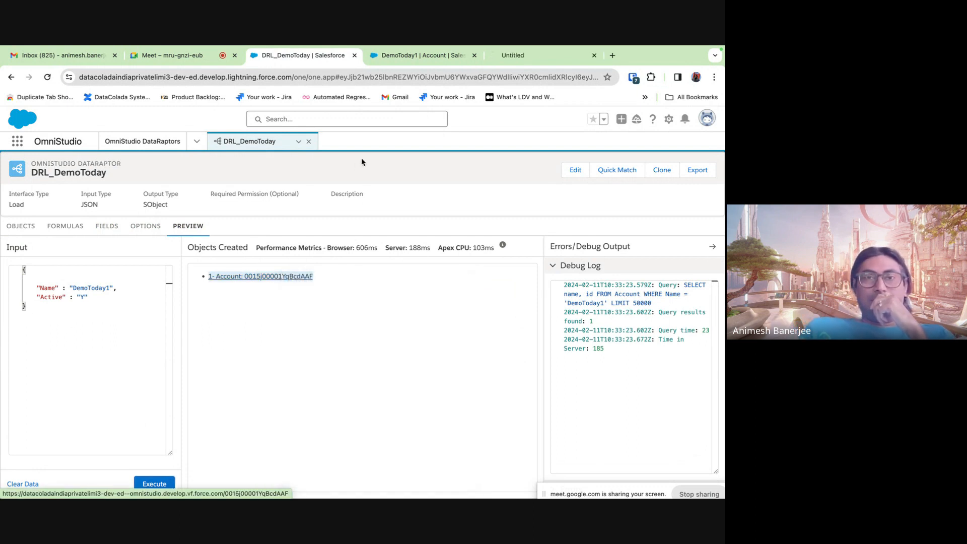
pyautogui.click(421, 58)
pyautogui.click(473, 56)
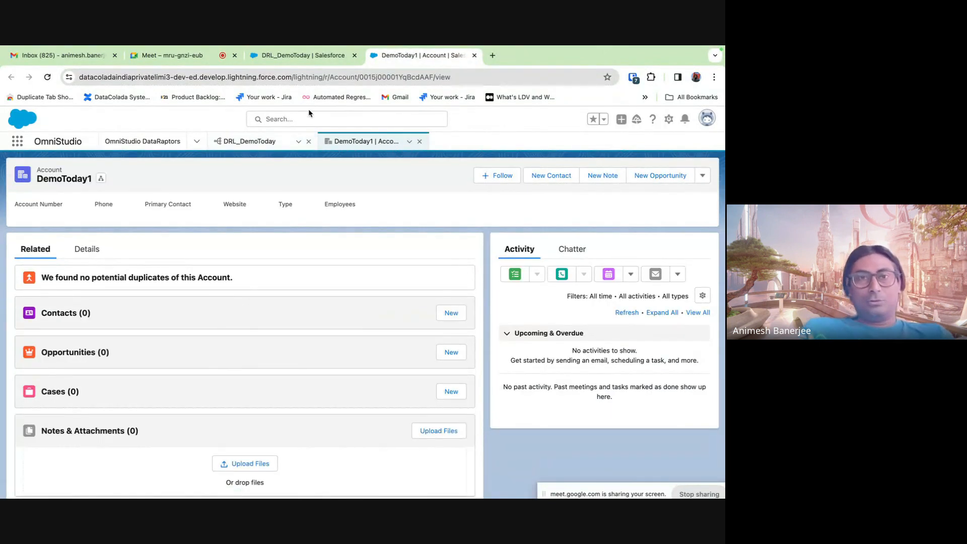
# - Search for 'demotoday1', view the DemoToday1 Account's details, then return to the DRL_DemoToday preview
pyautogui.click(300, 113)
pyautogui.write('demo')
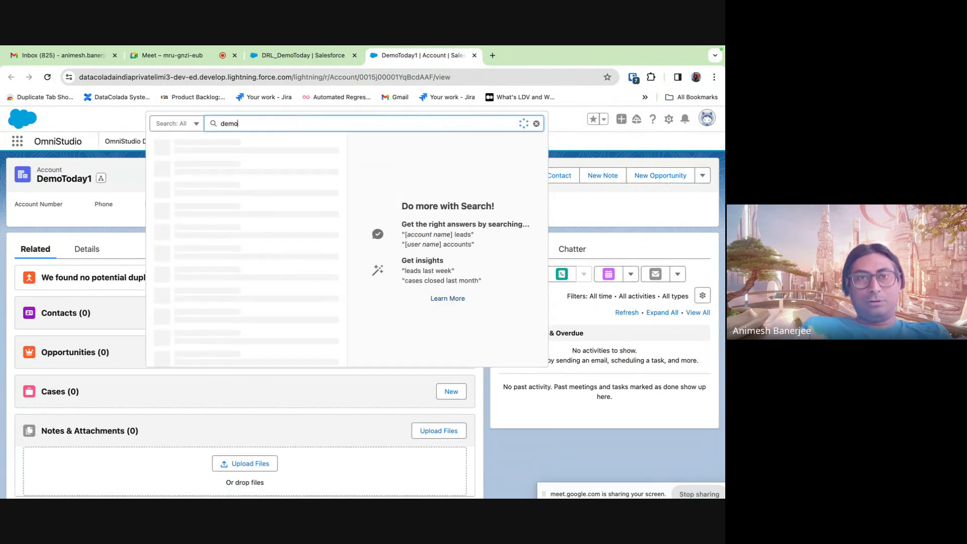
pyautogui.write('today1')
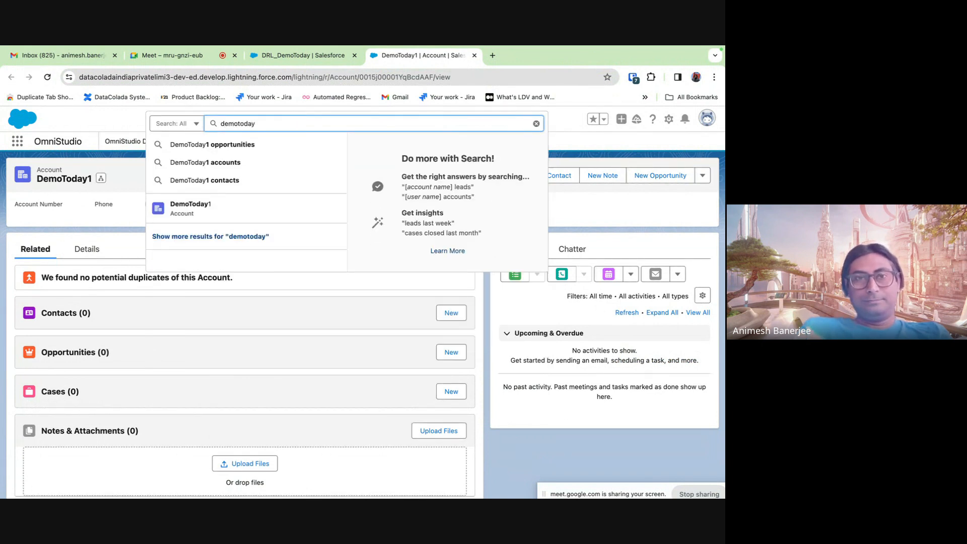
pyautogui.press('Return')
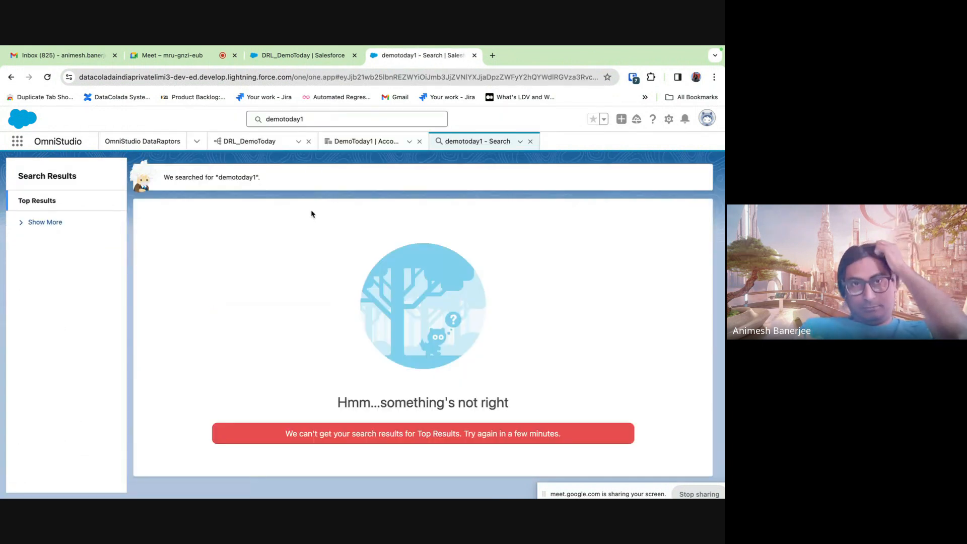
pyautogui.click(310, 120)
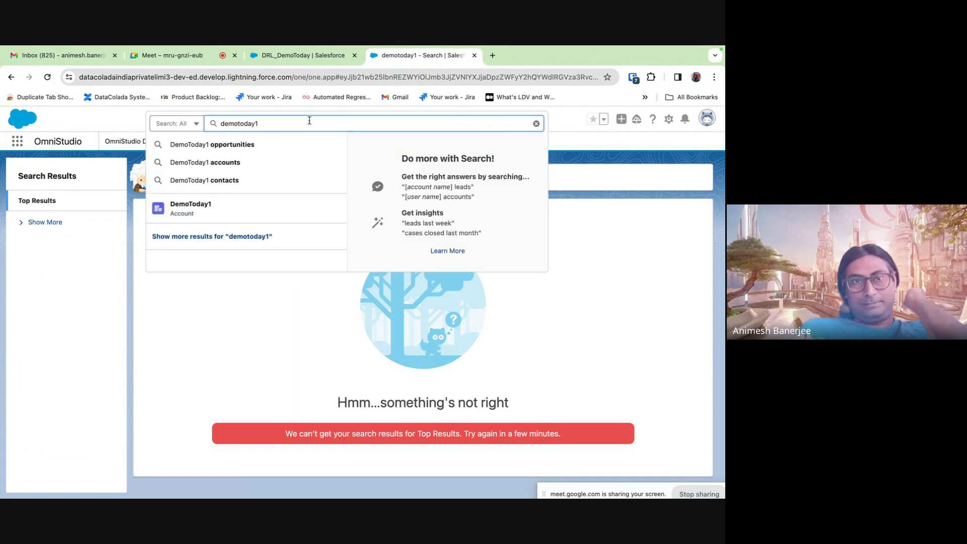
pyautogui.click(191, 208)
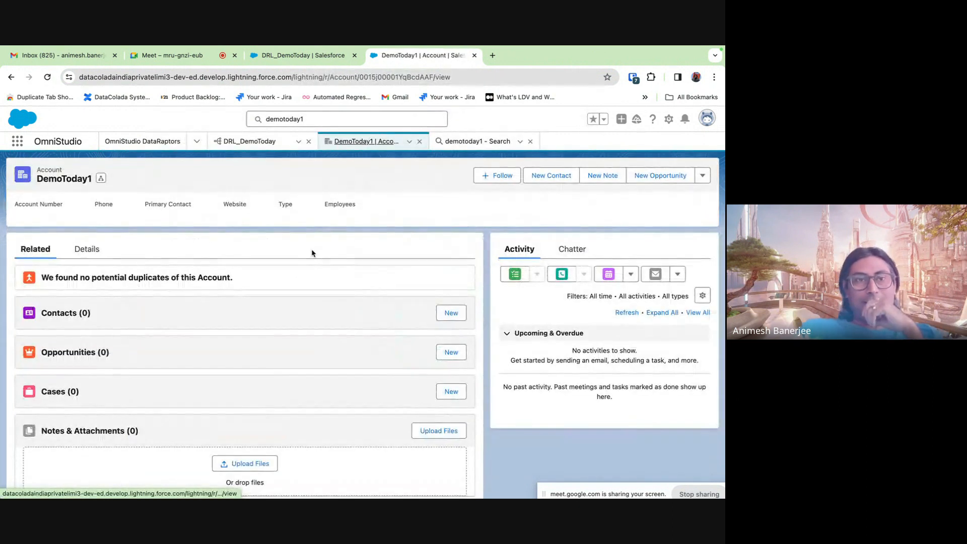
pyautogui.click(84, 250)
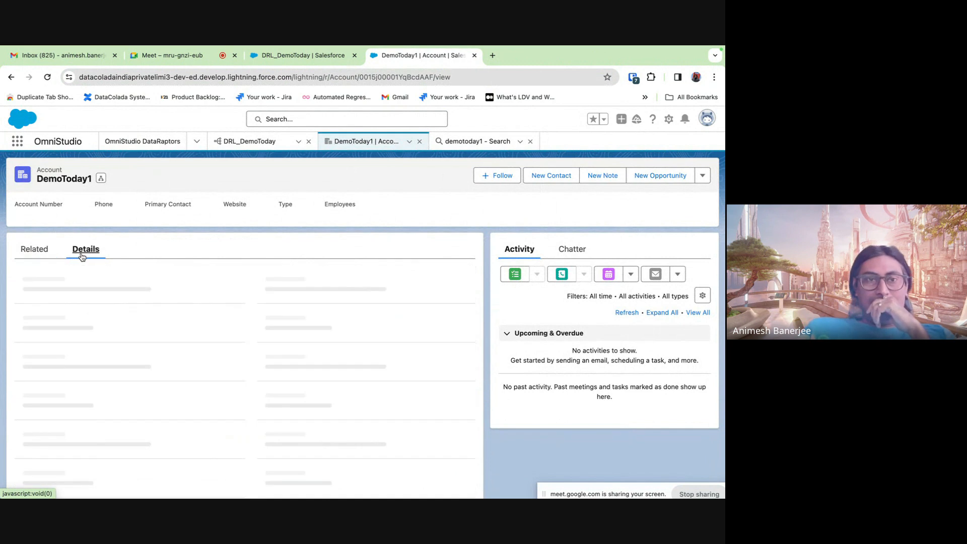
pyautogui.click(283, 57)
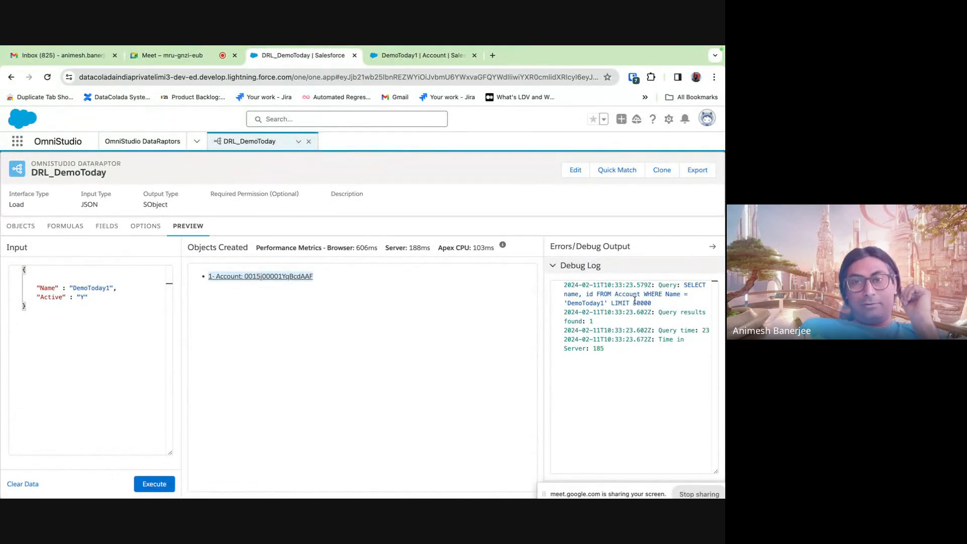
# - Inspect the Name mapping's Upsert Key and Name input path, then start deleting that mapping
pyautogui.moveTo(38, 289); pyautogui.dragTo(120, 288)
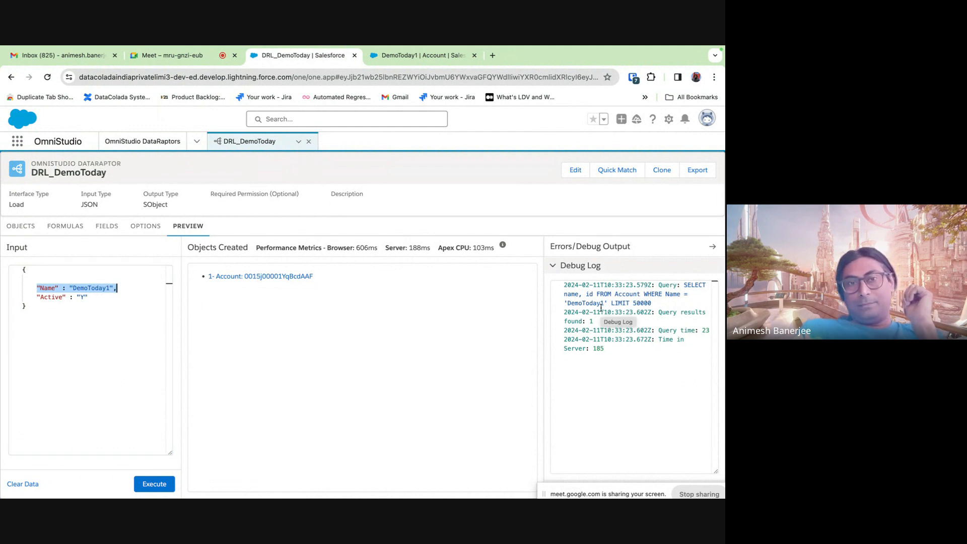
pyautogui.click(108, 233)
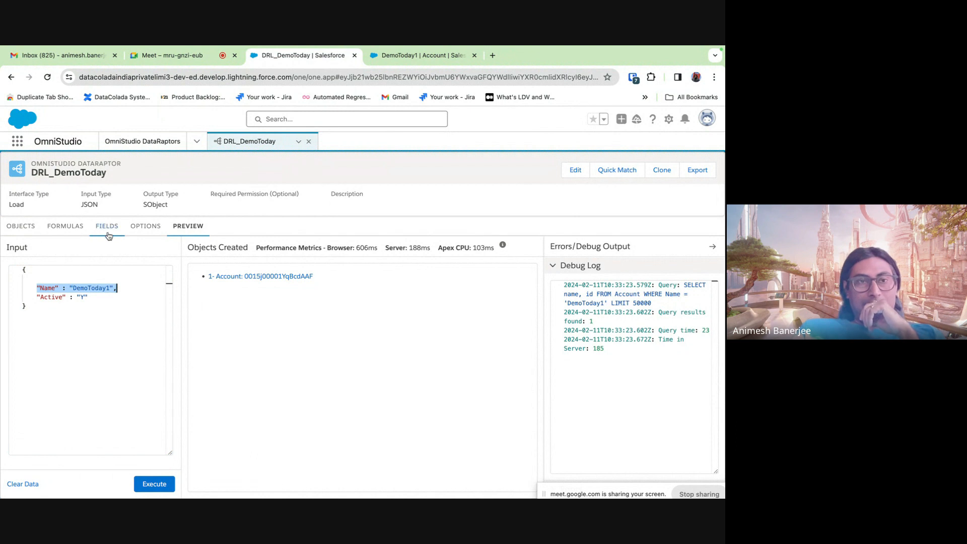
pyautogui.click(232, 316)
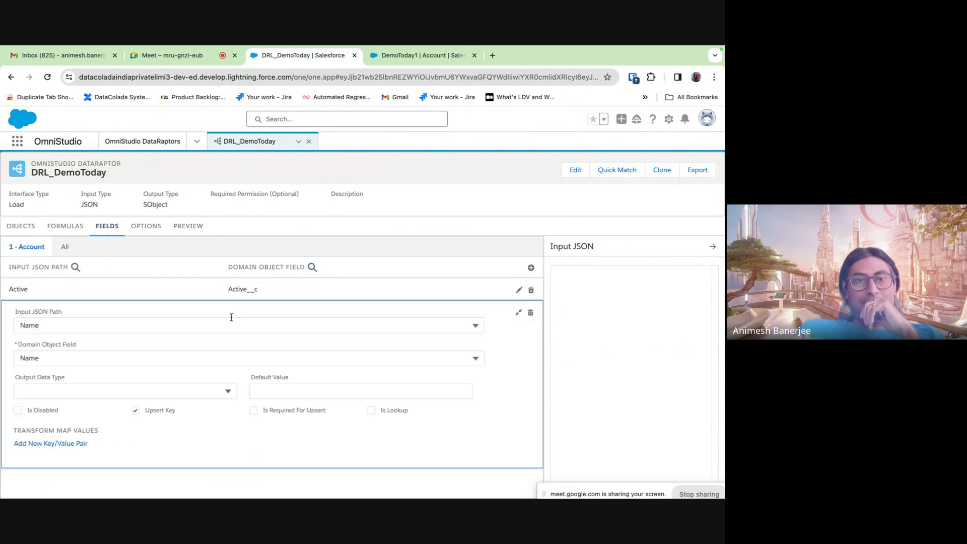
pyautogui.click(135, 412)
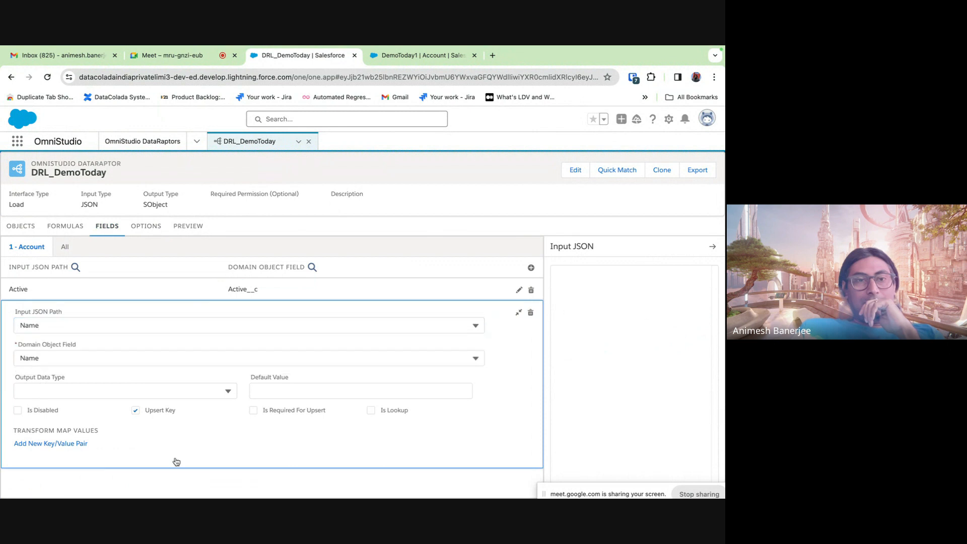
pyautogui.click(136, 411)
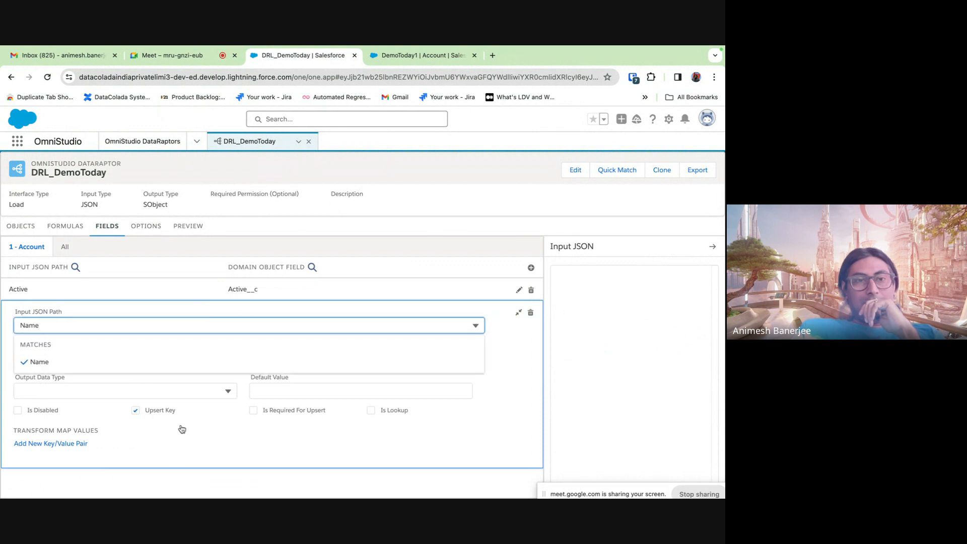
pyautogui.click(191, 455)
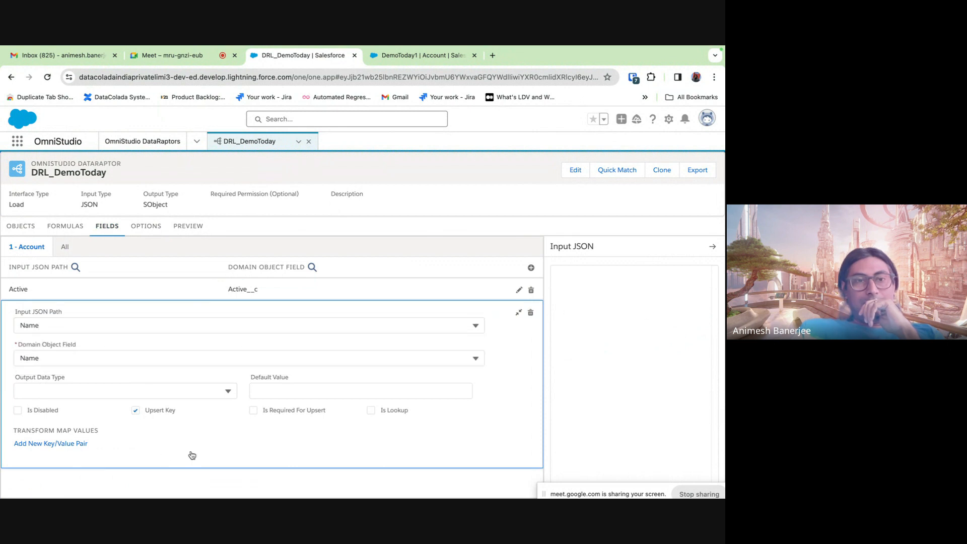
pyautogui.click(531, 314)
# - Delete the old Name mapping and add a new mapping with input path Name
pyautogui.click(378, 353)
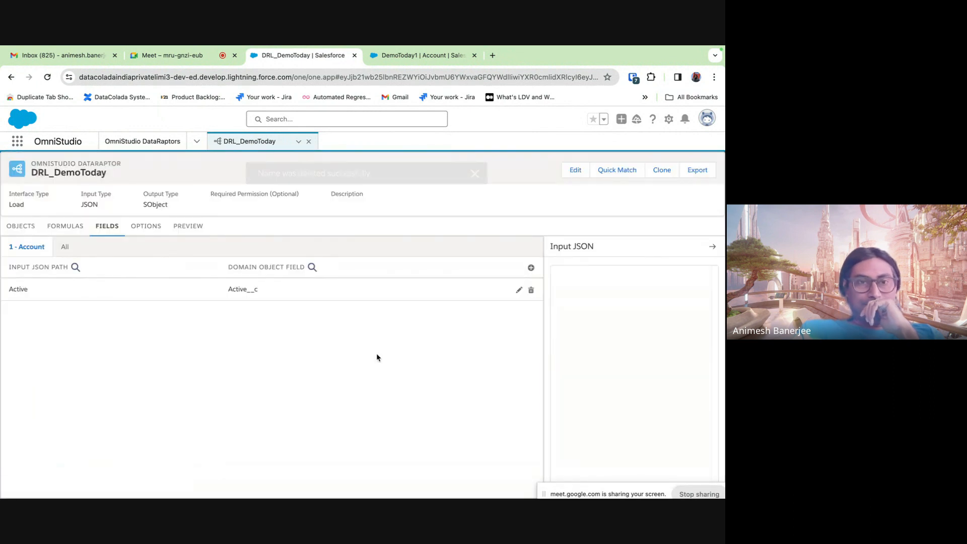
pyautogui.click(530, 267)
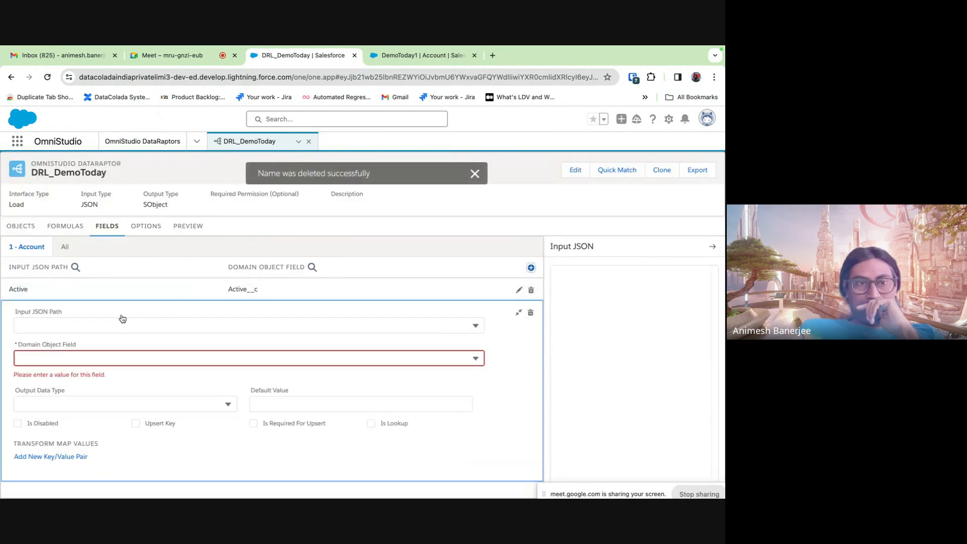
pyautogui.click(92, 328)
pyautogui.write('N')
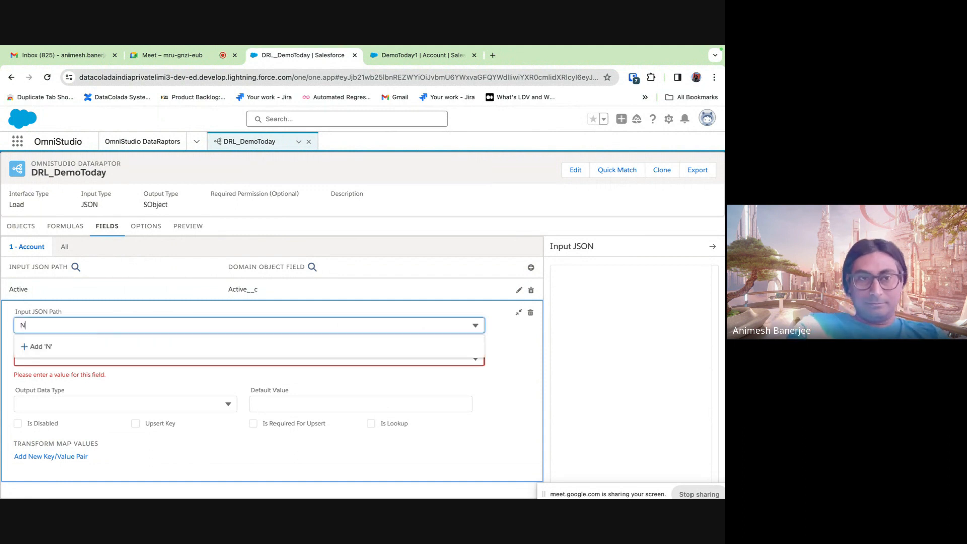
pyautogui.write('ame')
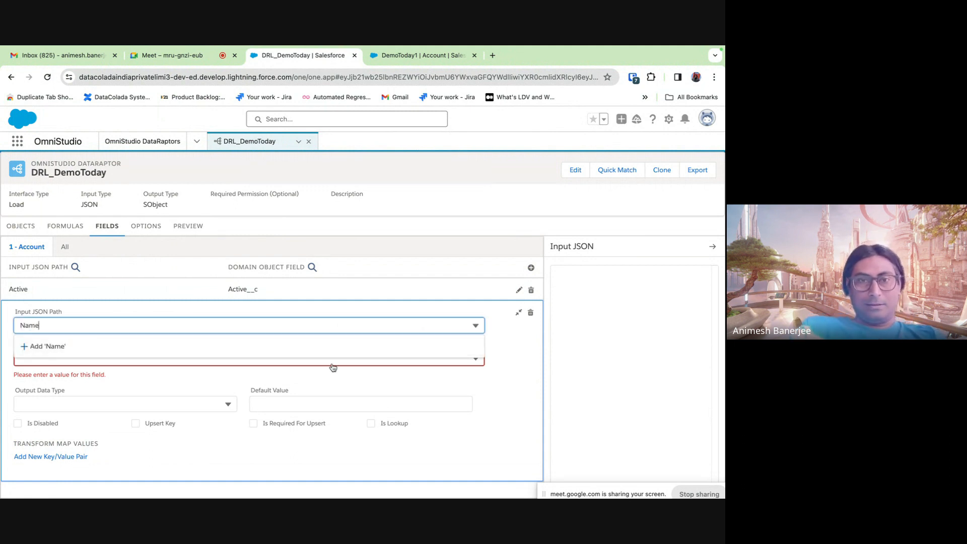
pyautogui.click(519, 386)
pyautogui.click(95, 361)
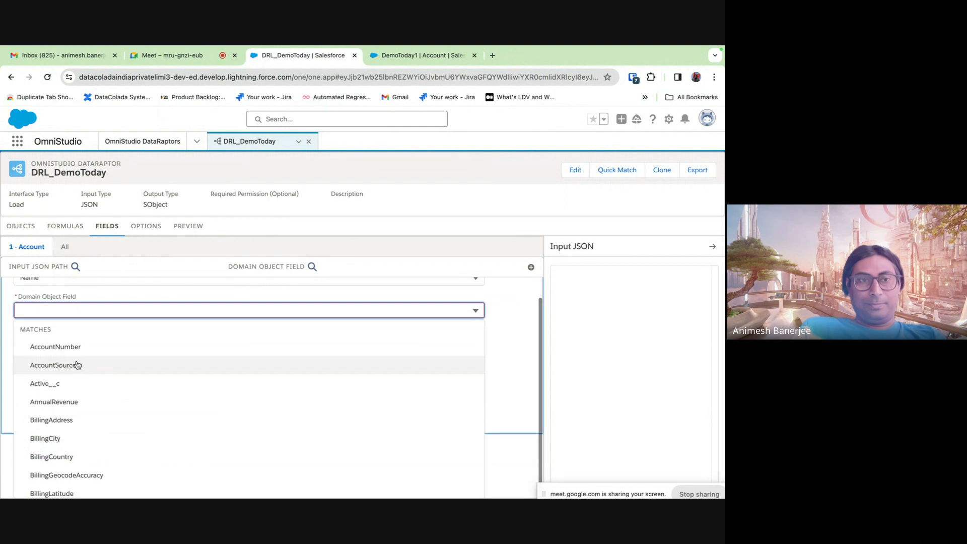
pyautogui.click(77, 362)
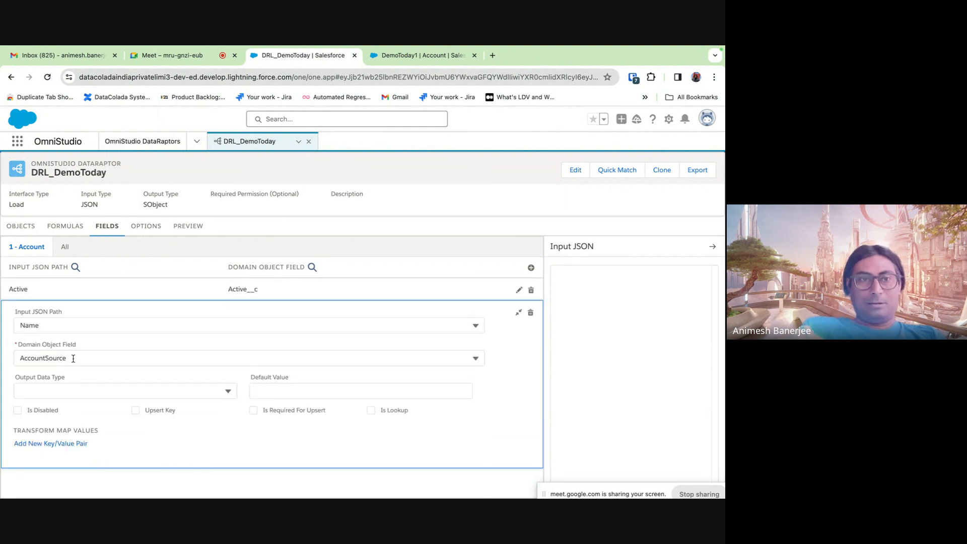
# - Change the target field from AccountSource to Name, then start another blank mapping
pyautogui.click(73, 359)
pyautogui.press('BackSpace')
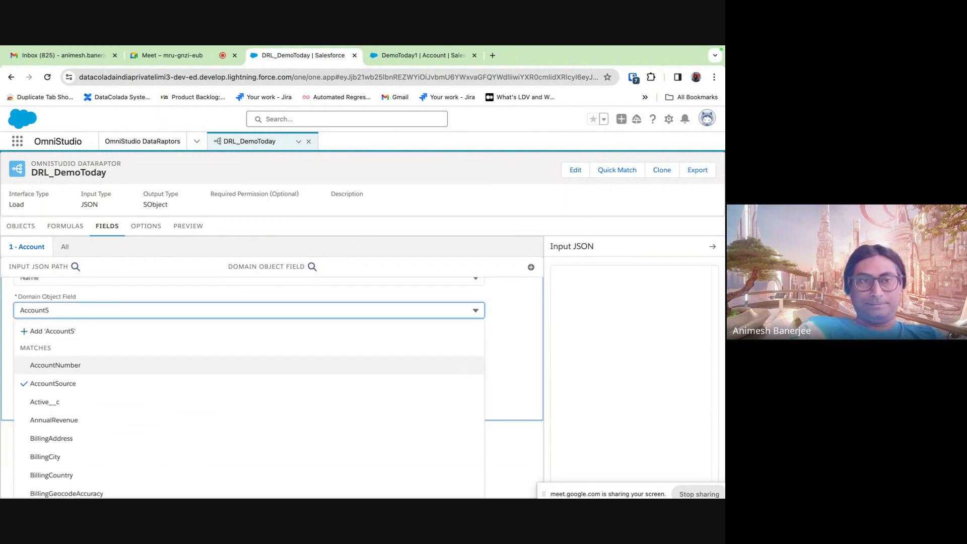
pyautogui.press('BackSpace')
pyautogui.press('BackSpace')
pyautogui.press('BackSpace')
pyautogui.press('BackSpace')
pyautogui.press('BackSpace')
pyautogui.press('BackSpace')
pyautogui.press('BackSpace')
pyautogui.press('BackSpace')
pyautogui.write('Nam')
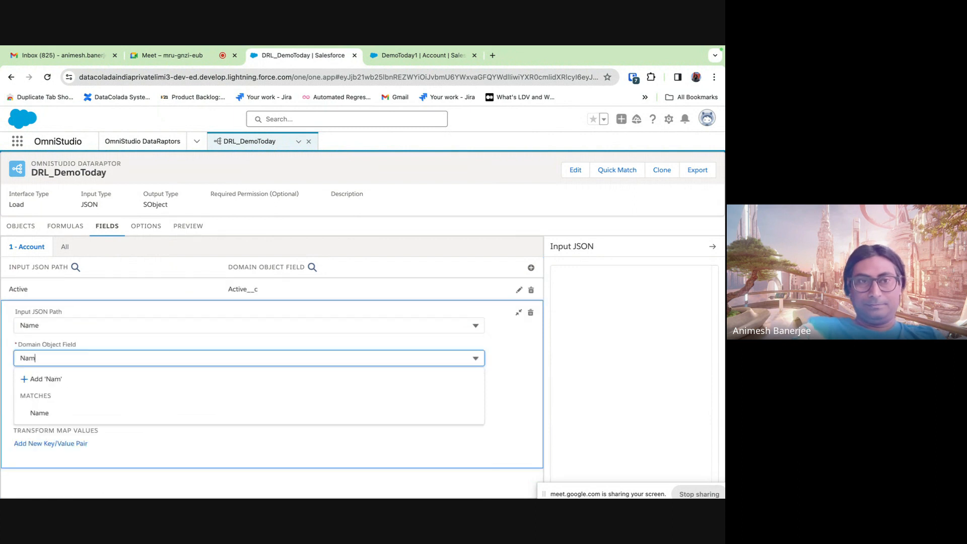
pyautogui.write('e')
pyautogui.click(63, 398)
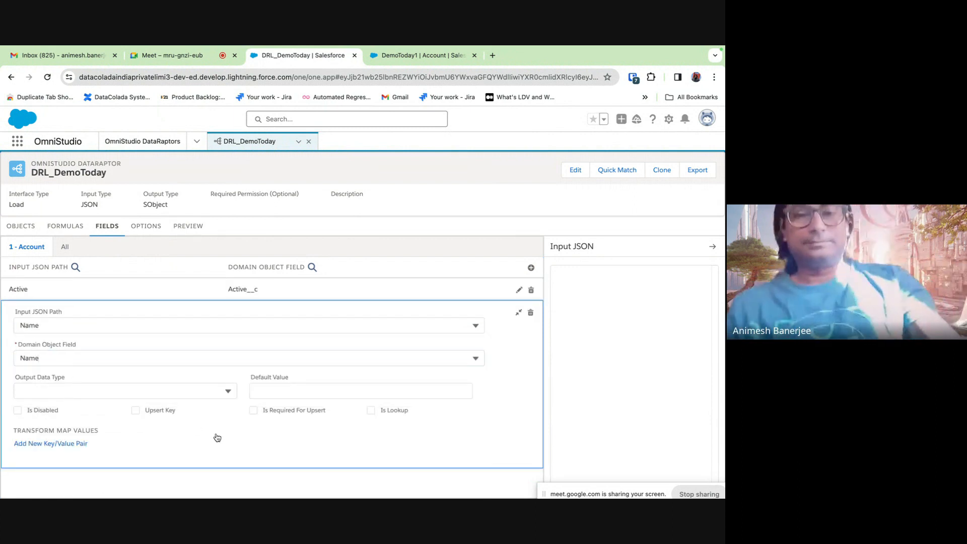
pyautogui.click(518, 317)
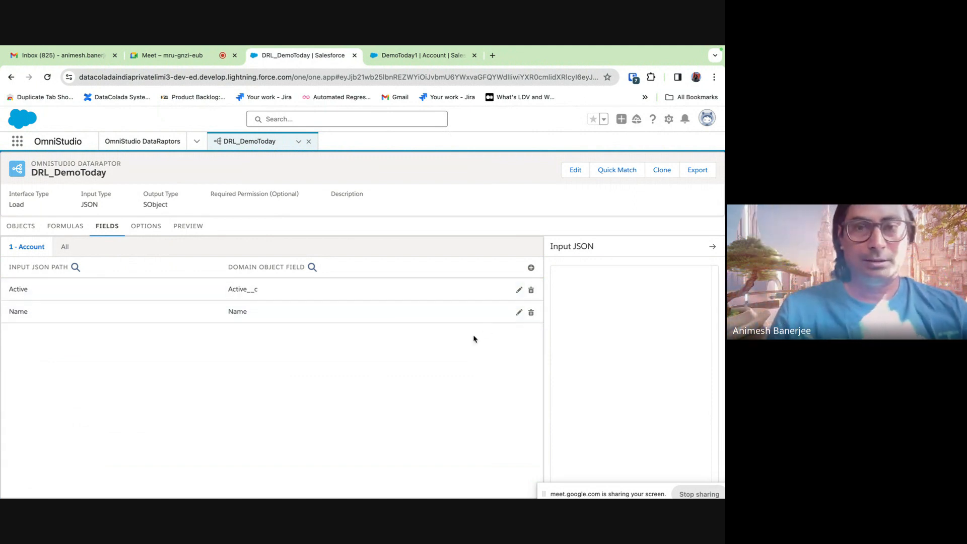
pyautogui.click(531, 267)
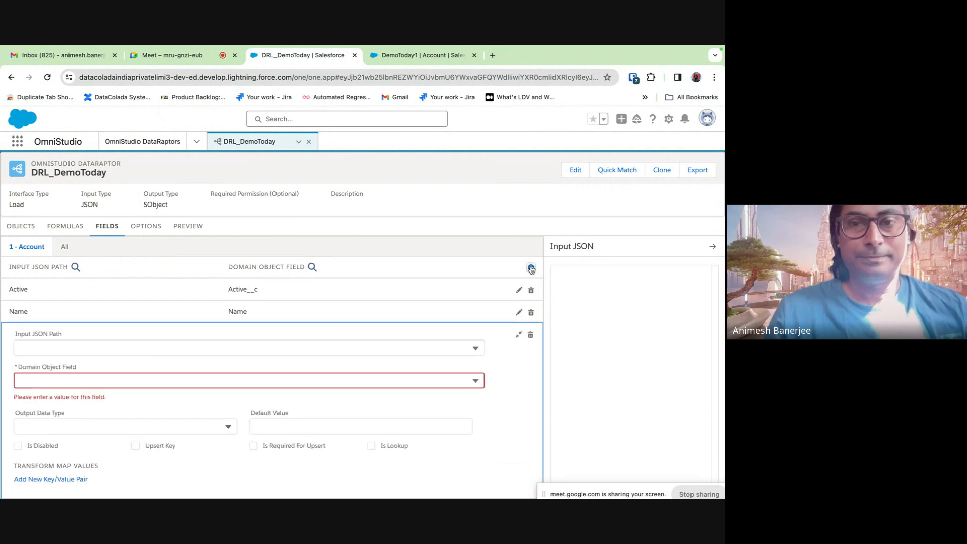
pyautogui.click(59, 347)
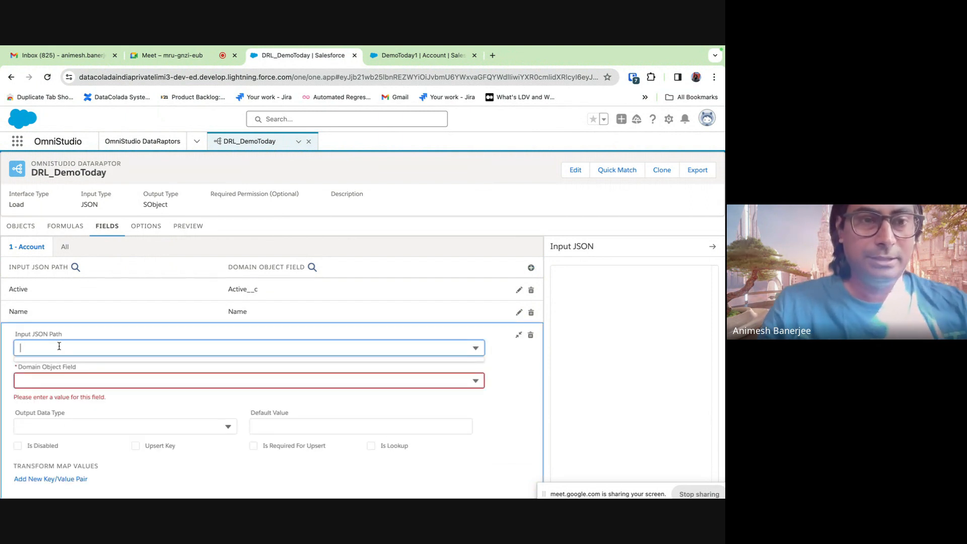
# - Map input path Name to the Account Id field and enable Is Lookup
pyautogui.click(73, 388)
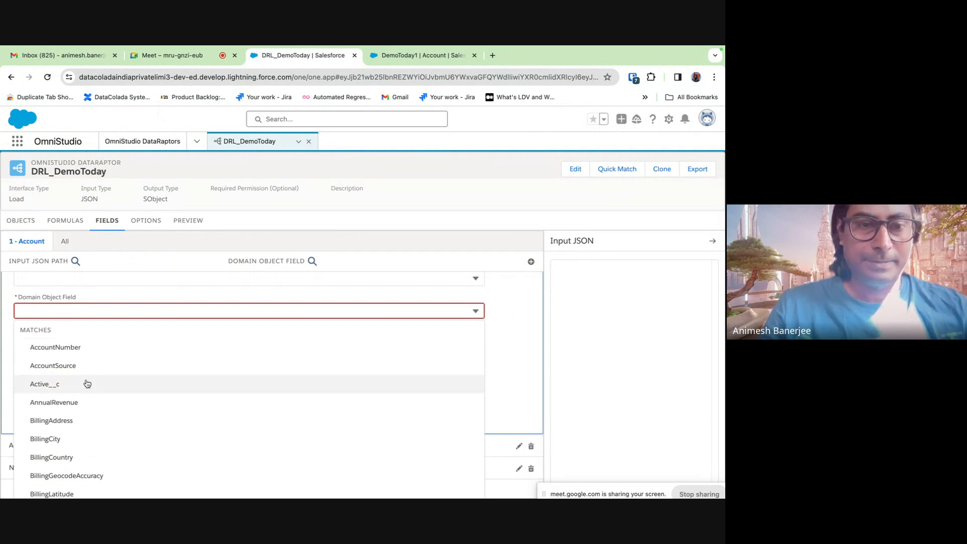
pyautogui.scroll(-10, 80, 388)
pyautogui.scroll(5, 74, 393)
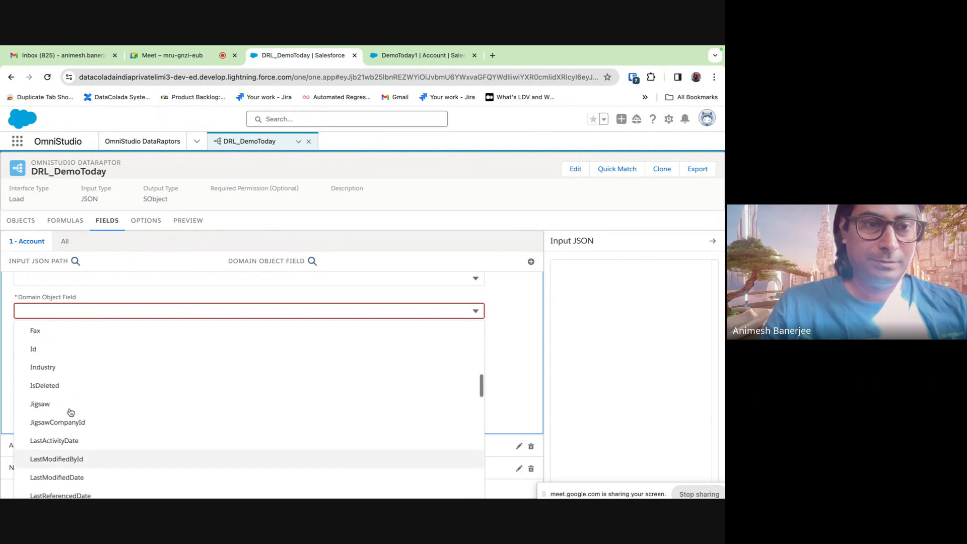
pyautogui.click(46, 348)
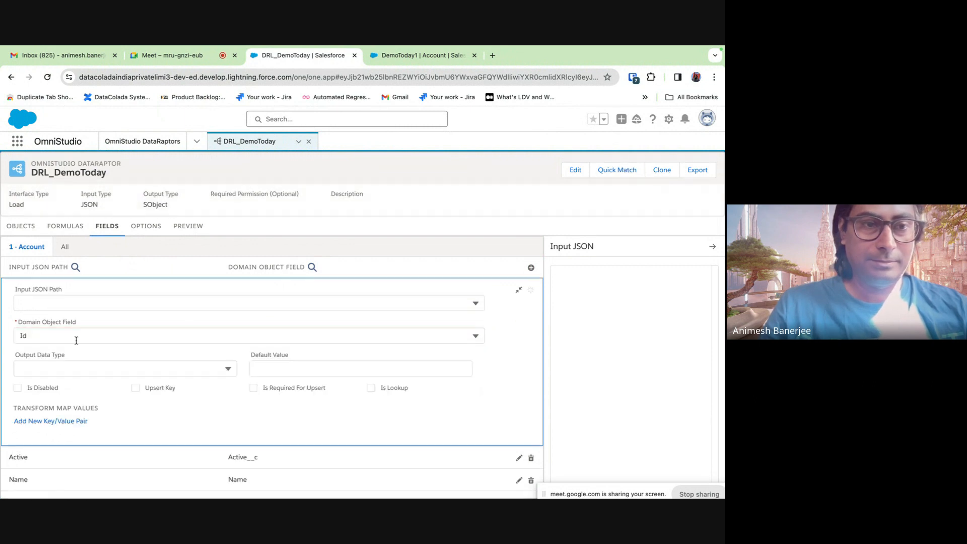
pyautogui.click(42, 304)
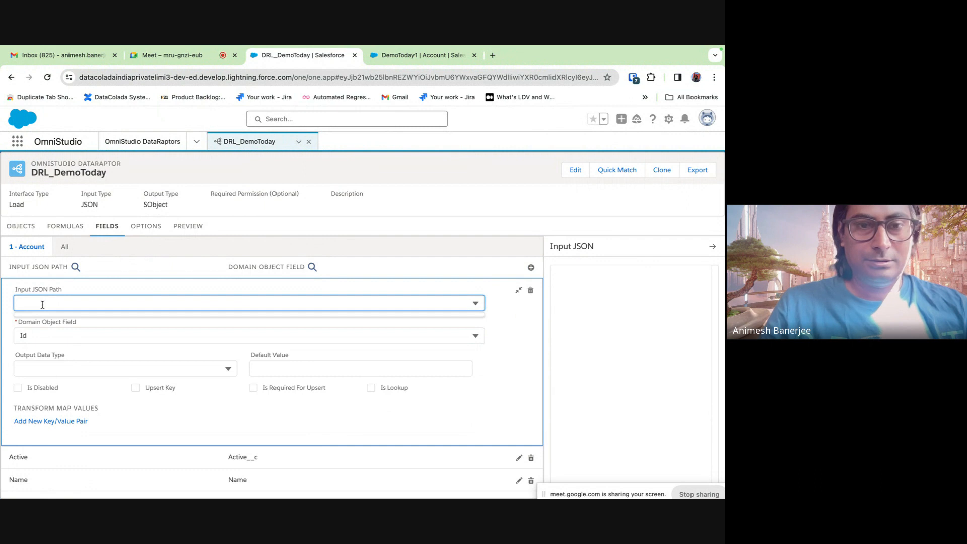
pyautogui.write('Name')
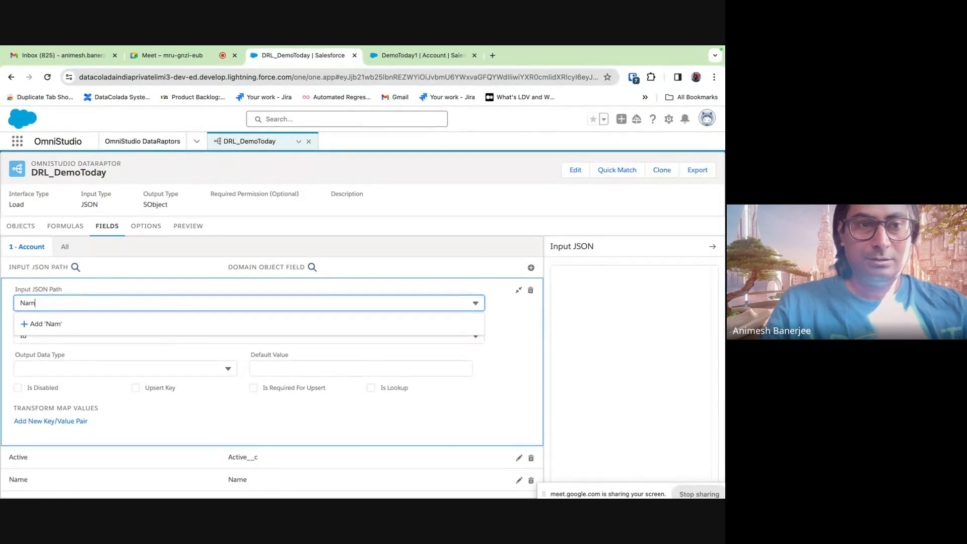
pyautogui.click(491, 206)
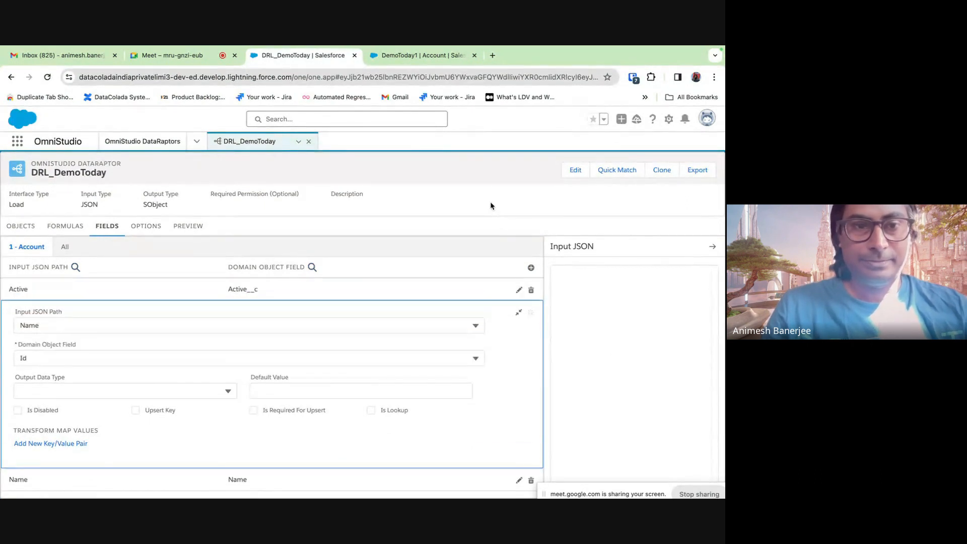
pyautogui.click(371, 410)
pyautogui.scroll(-2, 155, 381)
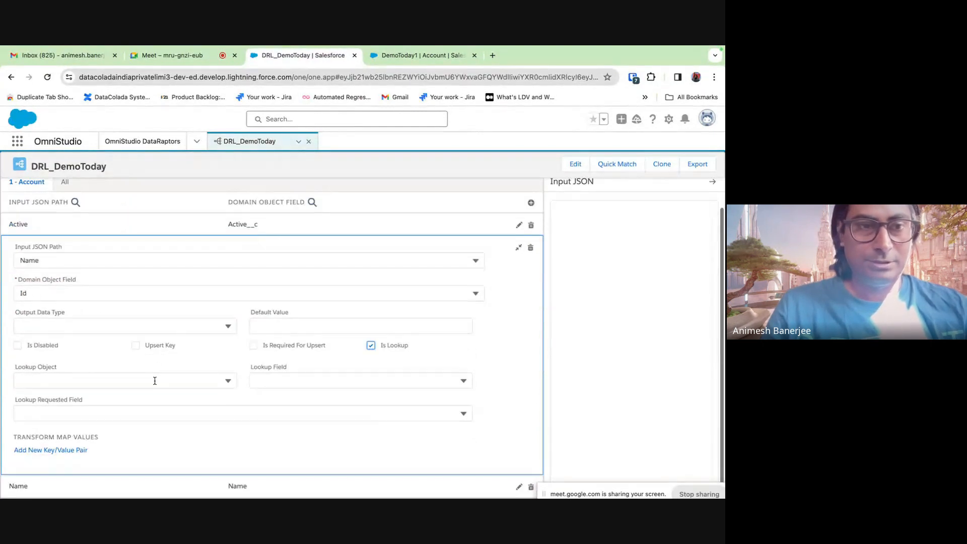
# - Set the Id lookup to Lookup Object Account, Lookup Field Name and Requested Field Id
pyautogui.click(63, 260)
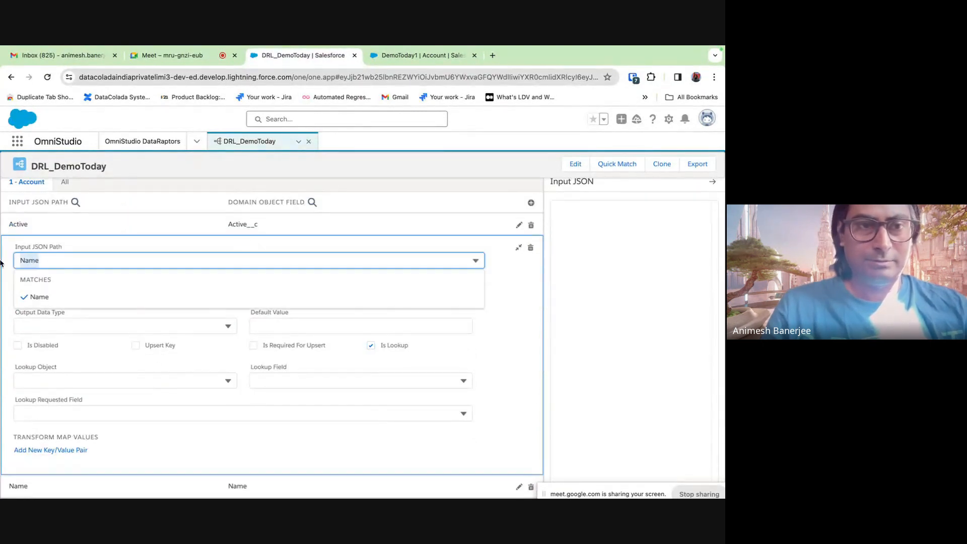
pyautogui.click(512, 341)
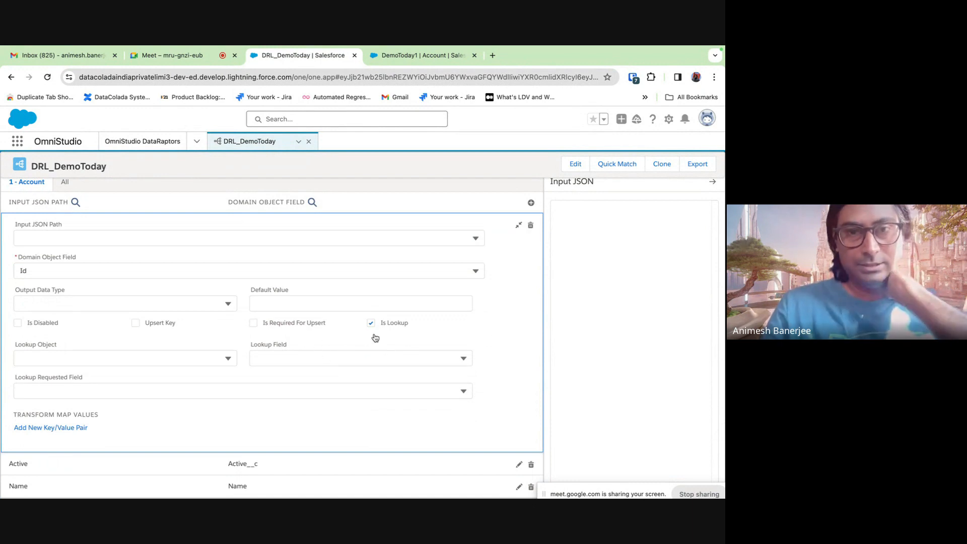
pyautogui.click(143, 355)
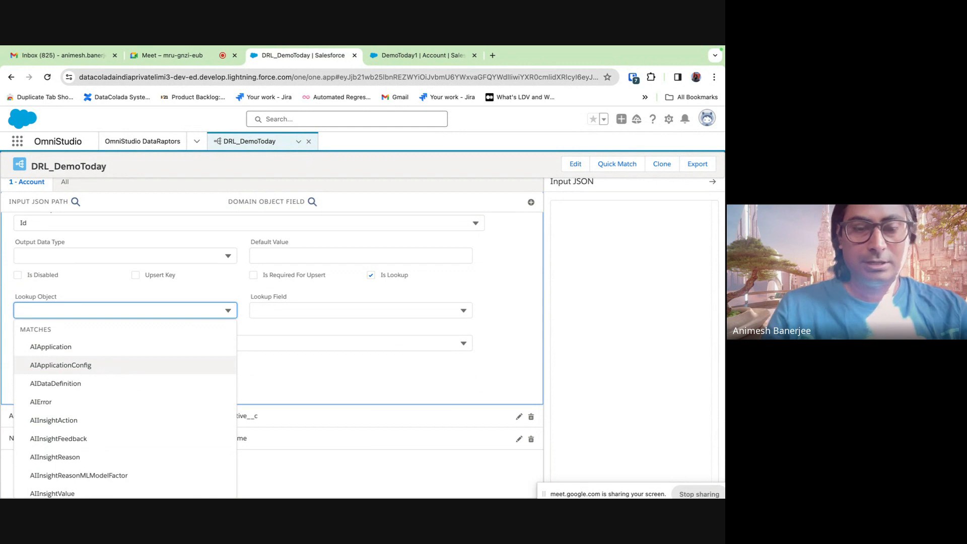
pyautogui.write('acc')
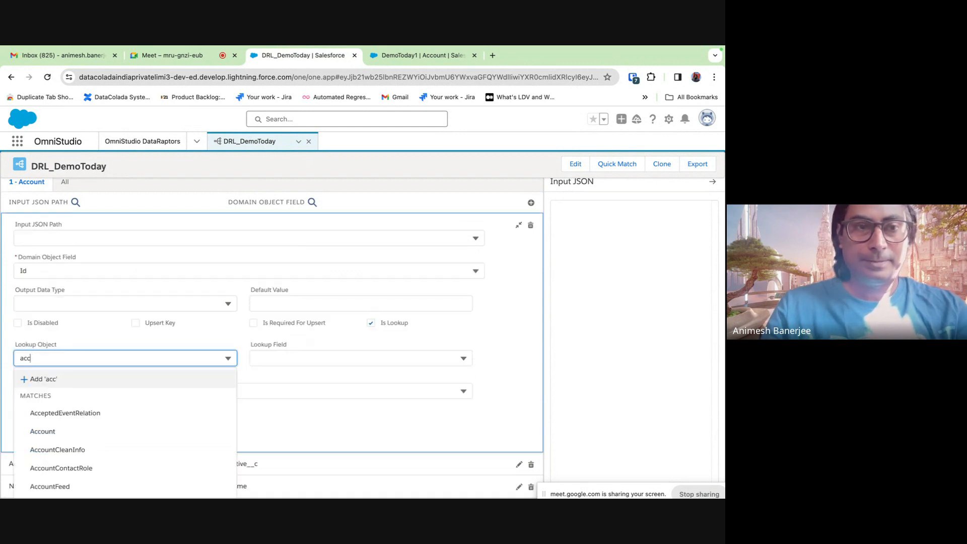
pyautogui.write('ount')
pyautogui.click(91, 413)
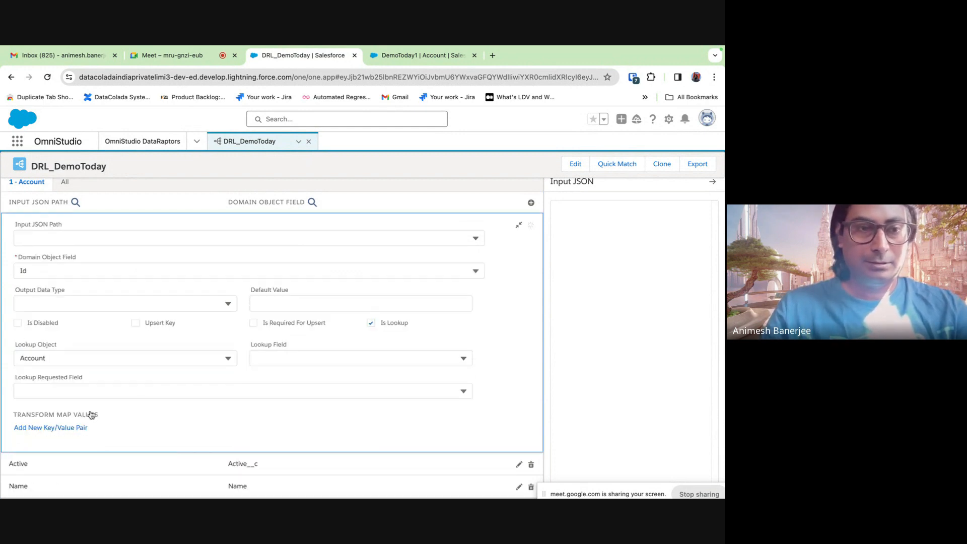
pyautogui.click(332, 357)
pyautogui.write('Nam')
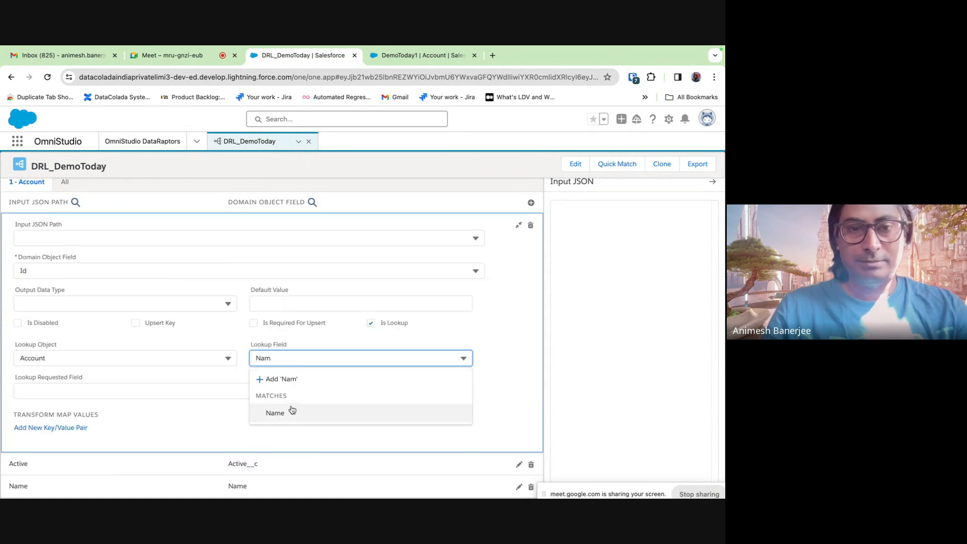
pyautogui.click(292, 412)
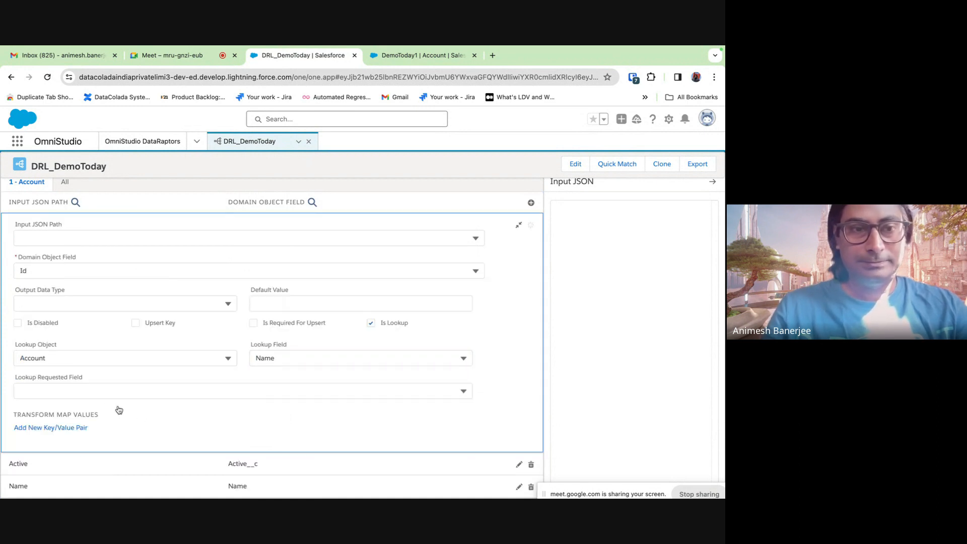
pyautogui.click(93, 393)
pyautogui.write('Id')
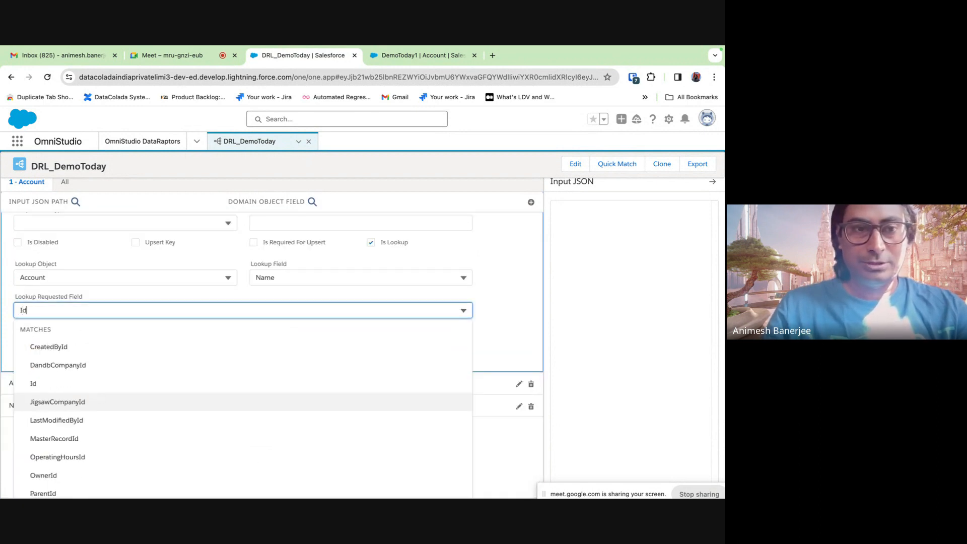
pyautogui.click(60, 382)
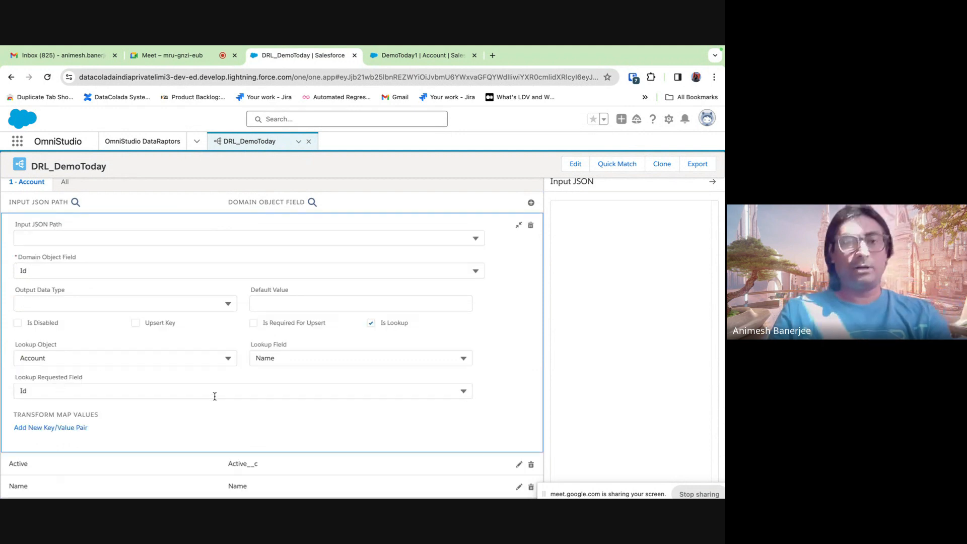
# - Collapse the Id lookup mapping and briefly expand the Name mapping to inspect it
pyautogui.scroll(2, 191, 341)
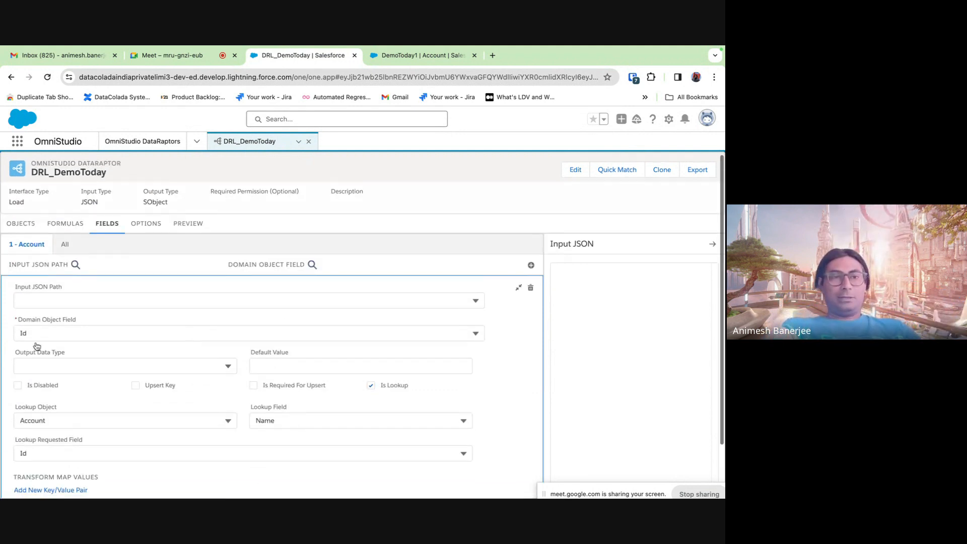
pyautogui.scroll(-2, 109, 363)
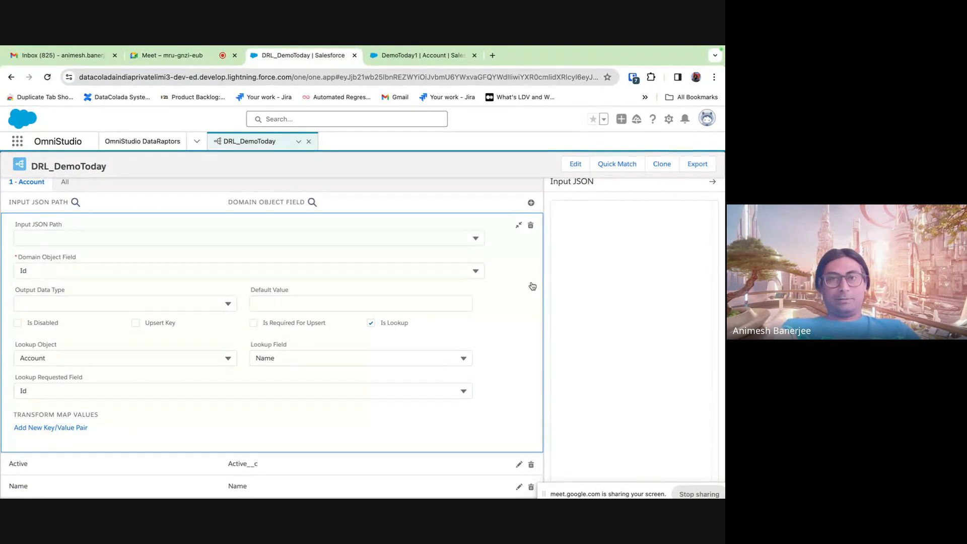
pyautogui.click(518, 226)
pyautogui.click(218, 336)
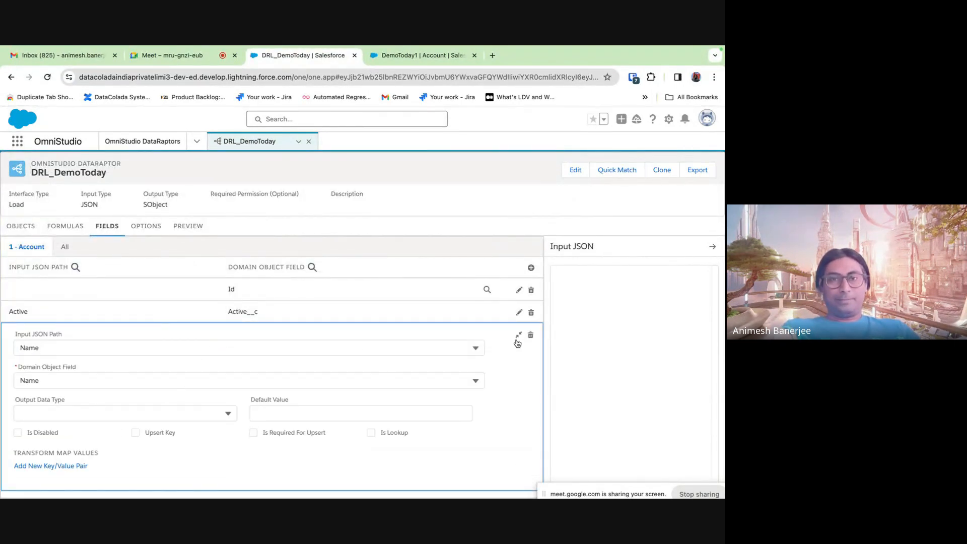
pyautogui.click(519, 336)
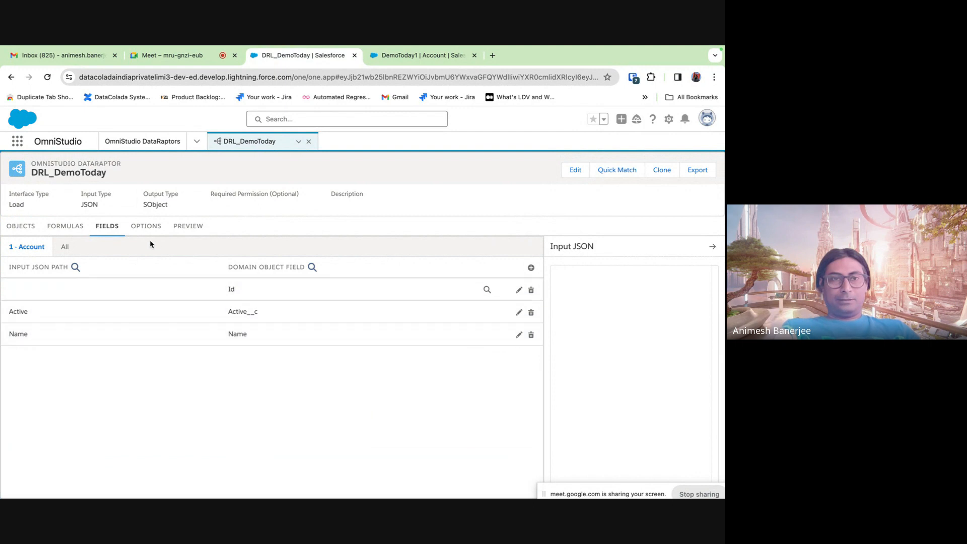
# - Run the preview, then change the input JSON's Active value from Y to 'No'
pyautogui.click(188, 226)
pyautogui.click(149, 485)
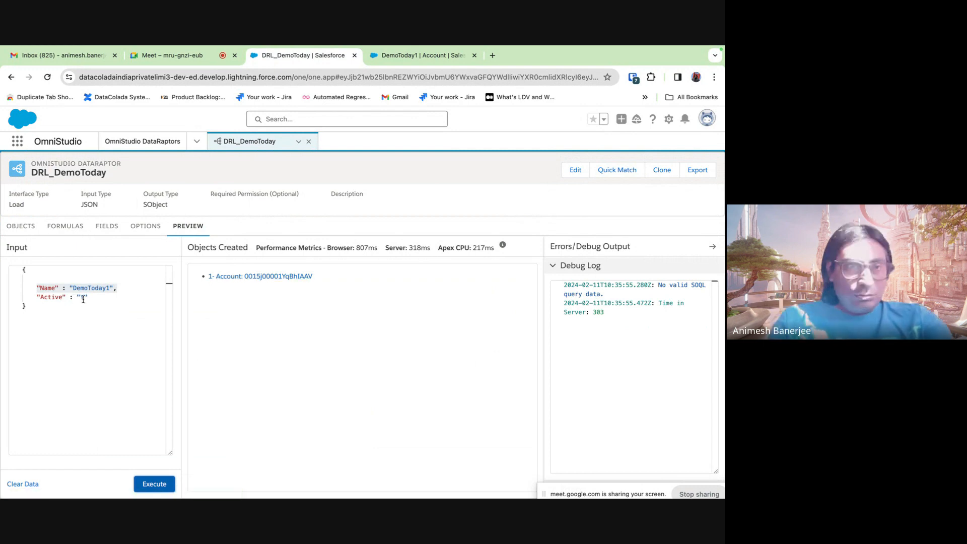
pyautogui.click(76, 378)
pyautogui.press('BackSpace')
pyautogui.write('No')
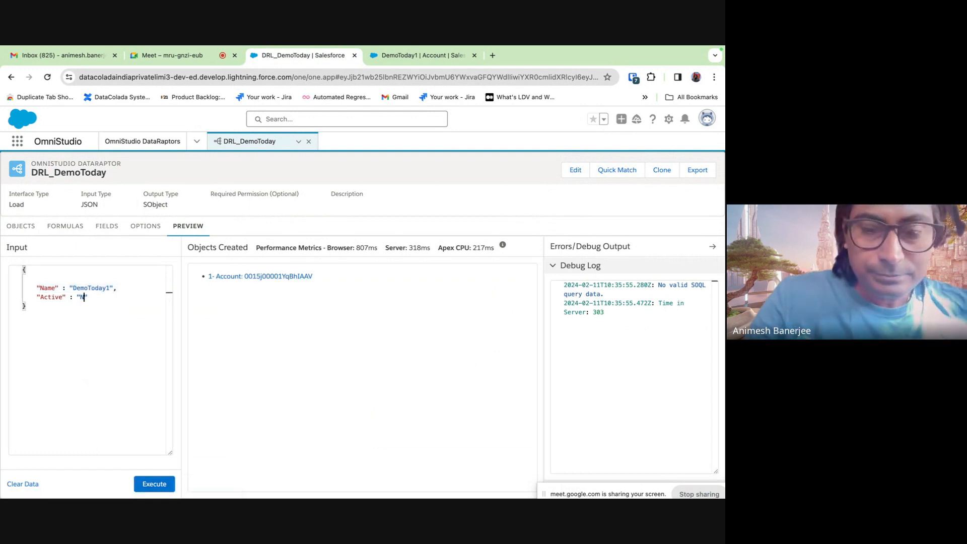
# - Rerun the preview with Active 'No' and compare against the reloaded DemoToday1 account details
pyautogui.click(409, 58)
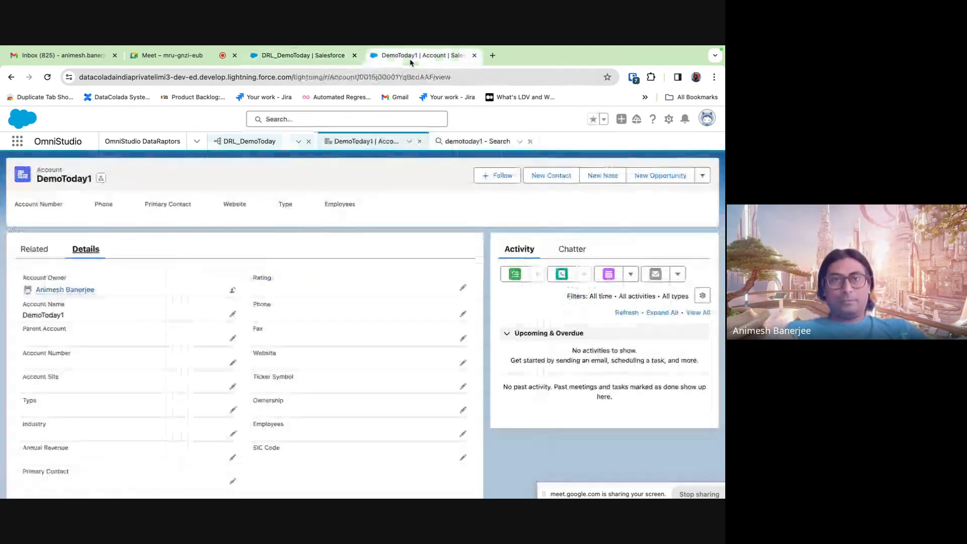
pyautogui.scroll(-6, 214, 339)
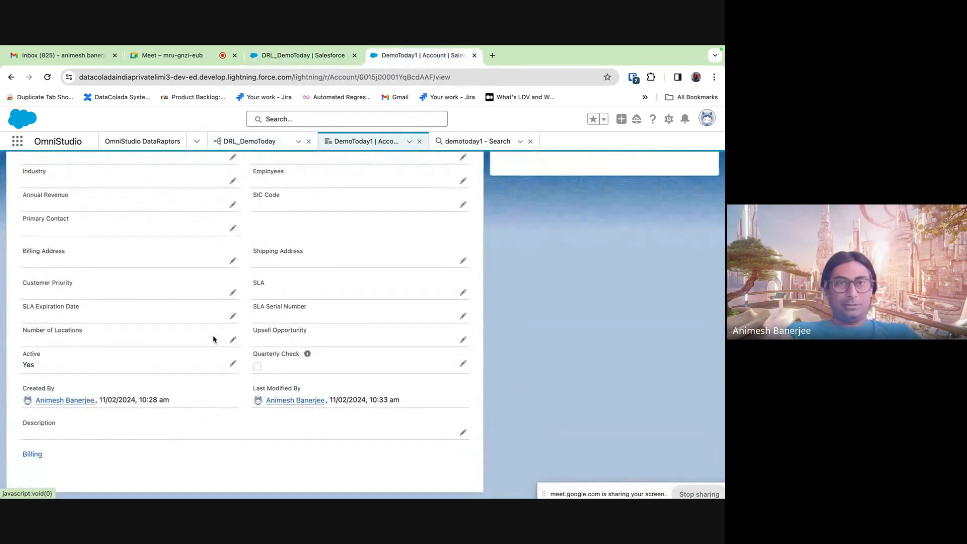
pyautogui.click(347, 55)
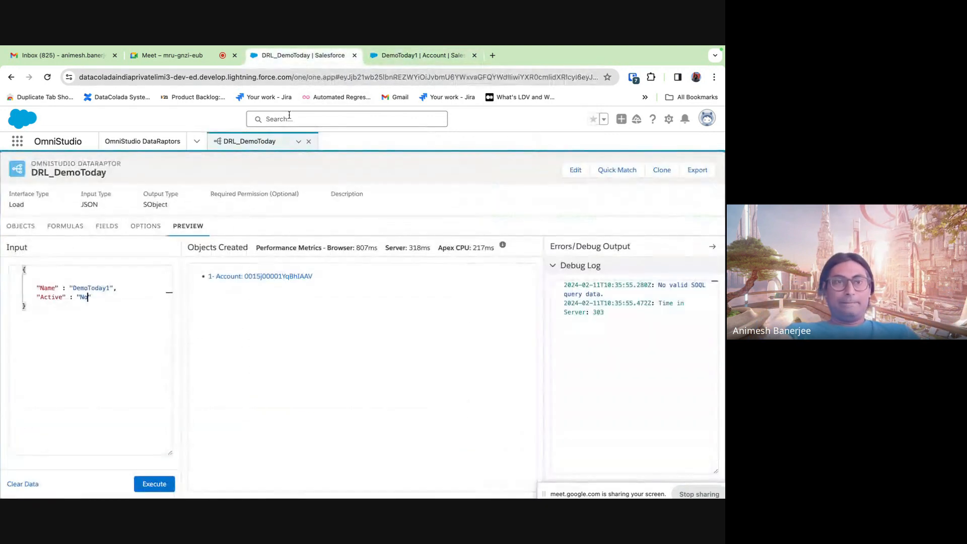
pyautogui.click(153, 482)
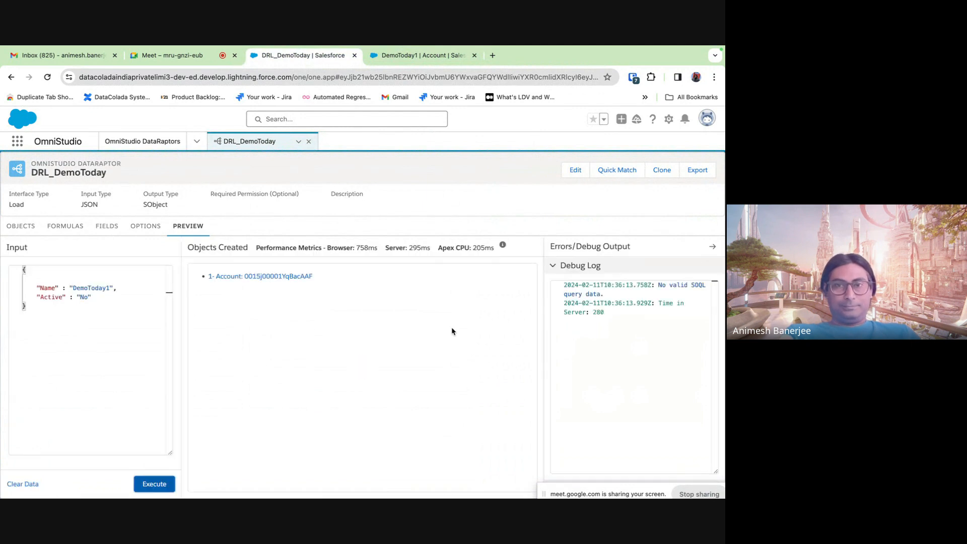
pyautogui.click(405, 56)
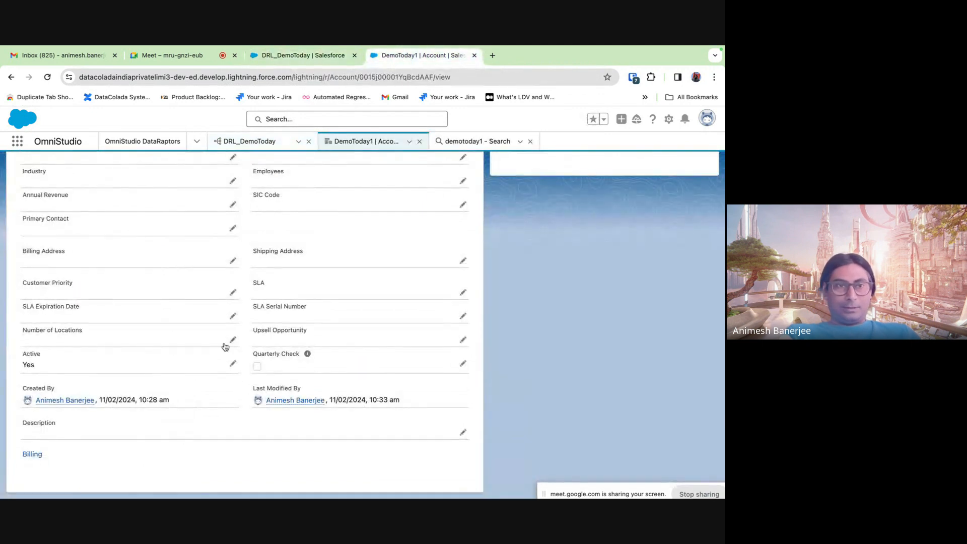
pyautogui.click(48, 76)
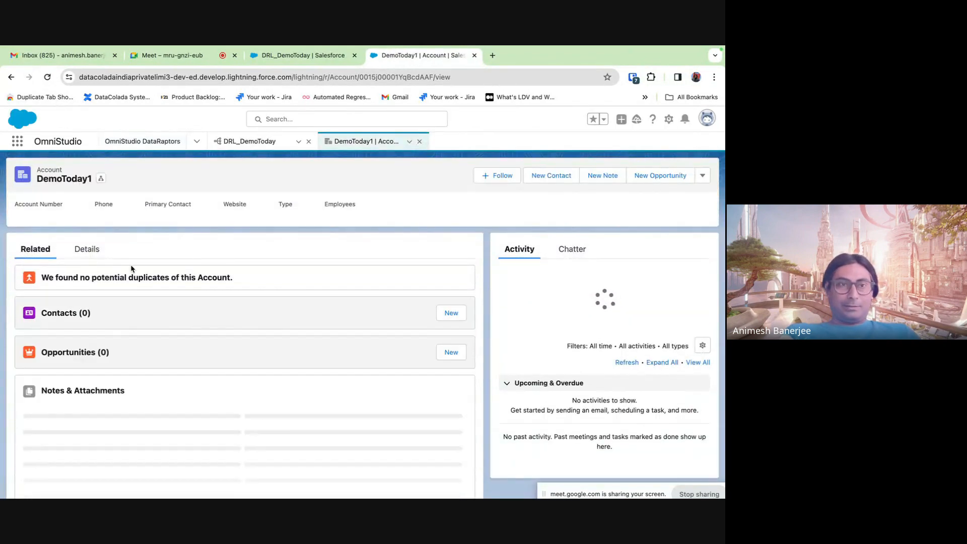
pyautogui.click(86, 250)
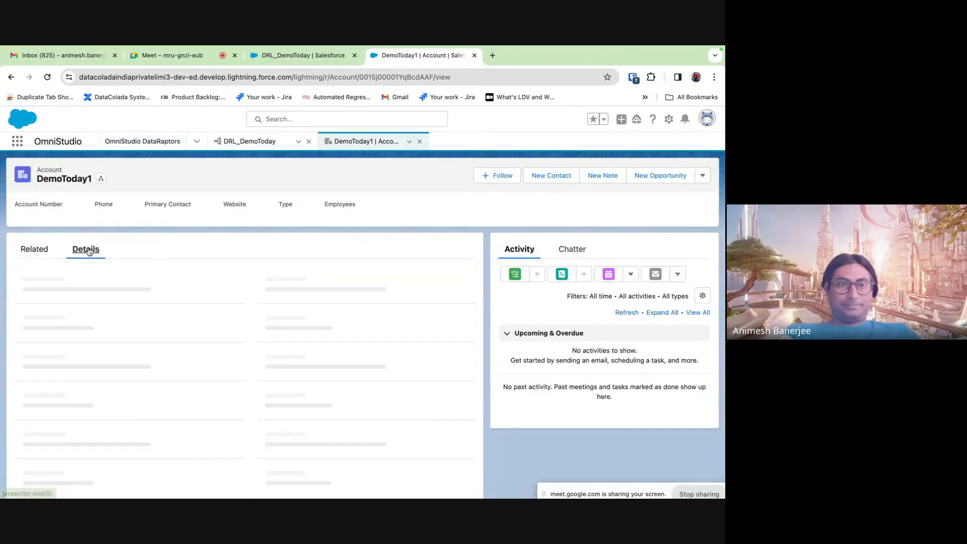
pyautogui.scroll(-5, 270, 363)
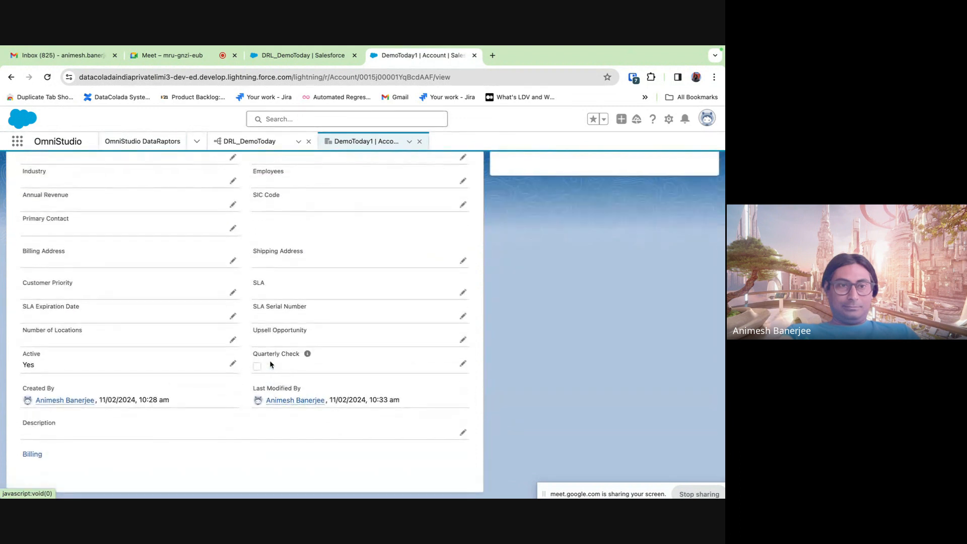
pyautogui.click(193, 113)
pyautogui.click(294, 55)
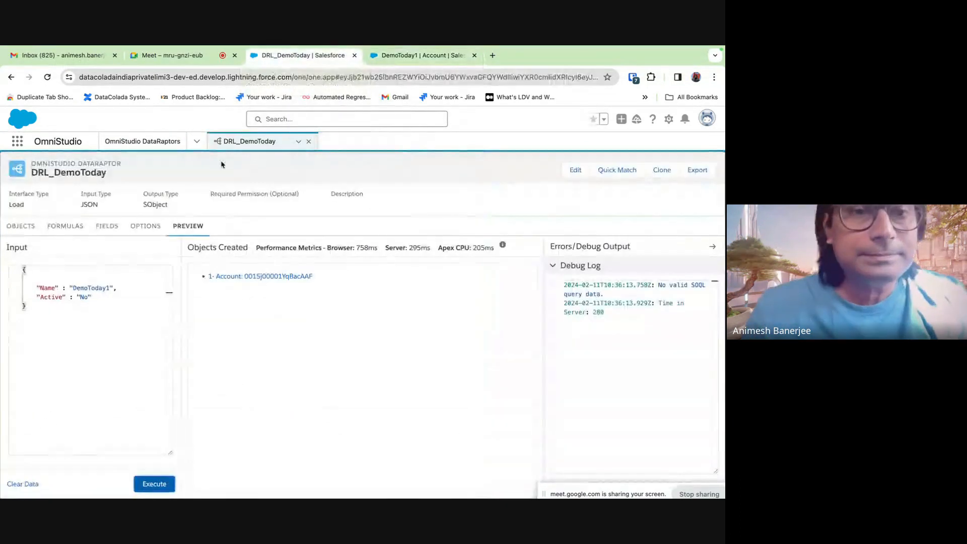
# - Set the Id lookup mapping's Input JSON Path to Name and return to the preview
pyautogui.click(141, 227)
pyautogui.click(106, 227)
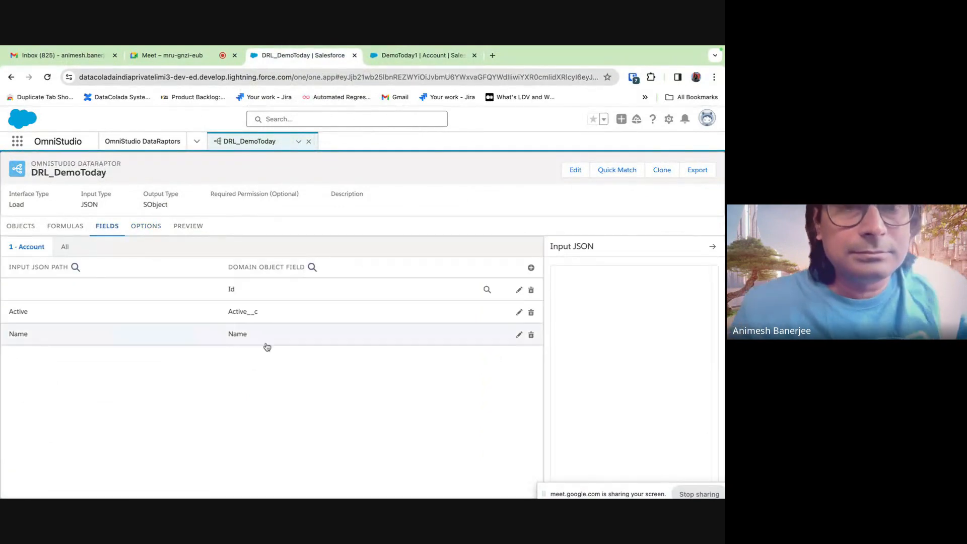
pyautogui.click(370, 291)
pyautogui.click(35, 301)
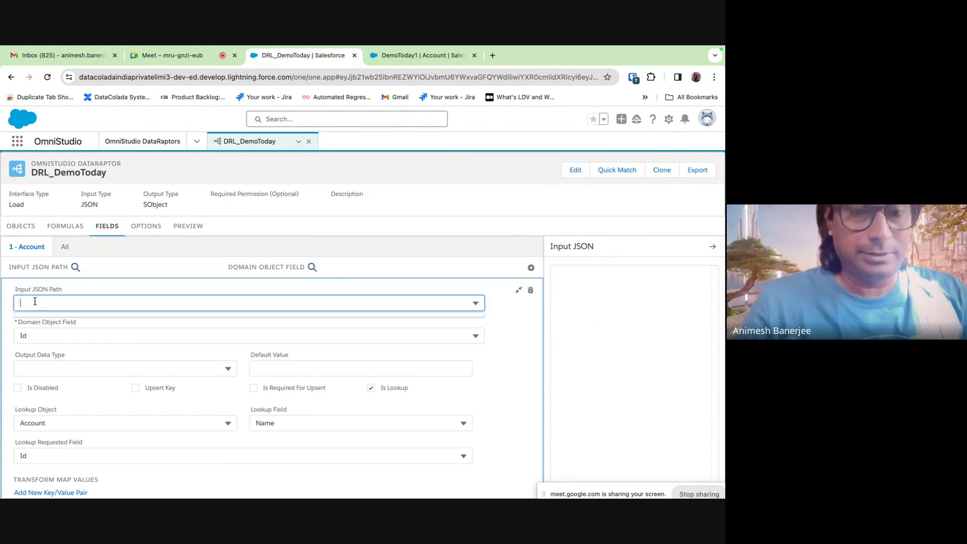
pyautogui.write('Name')
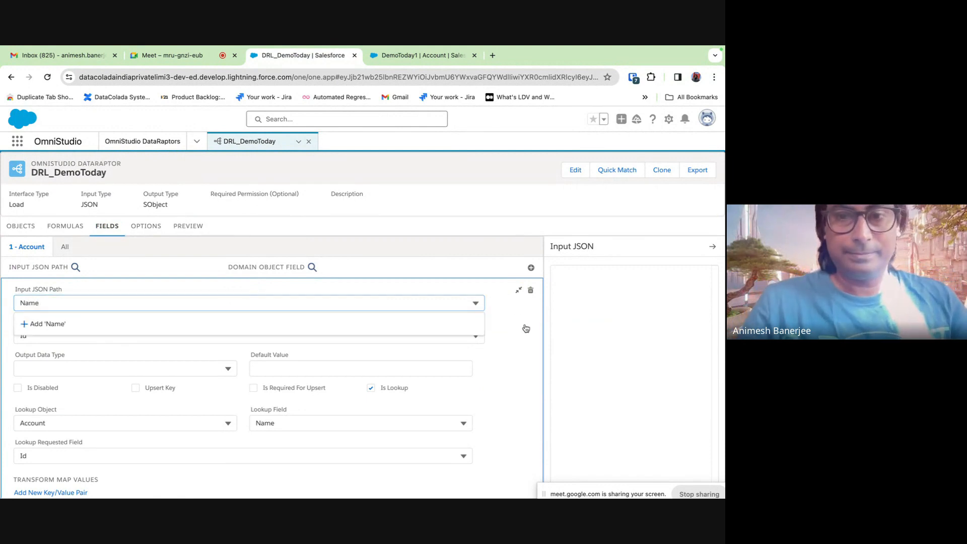
pyautogui.click(526, 328)
pyautogui.click(519, 313)
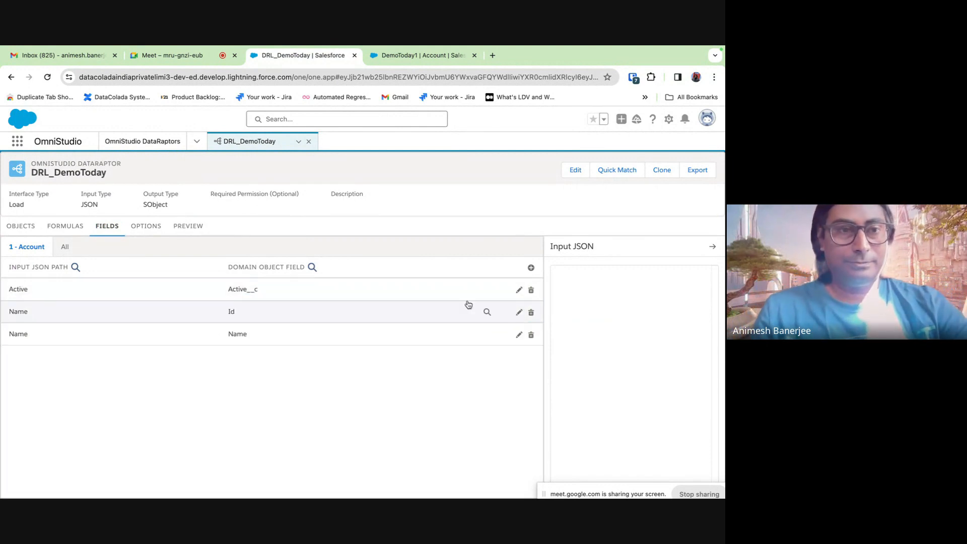
pyautogui.click(180, 228)
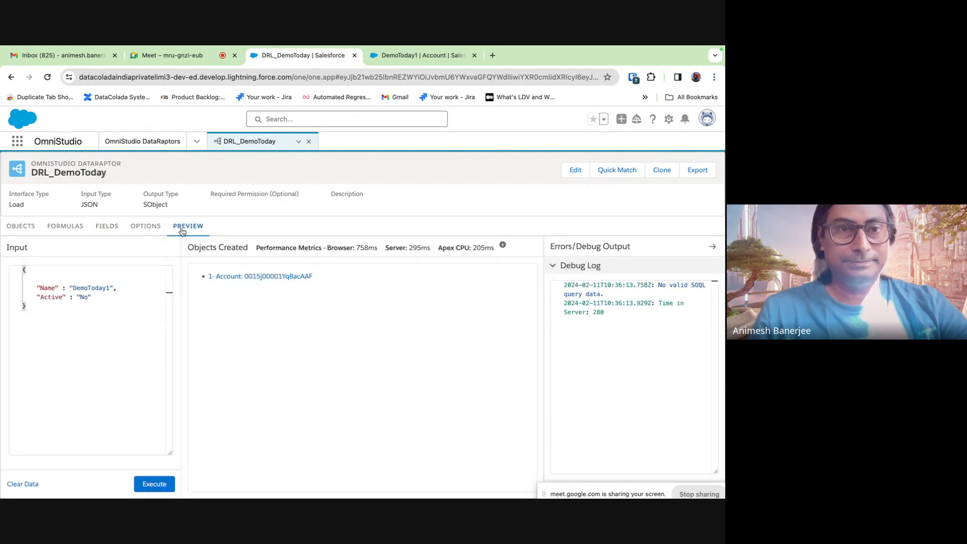
# - Execute the Name lookup preview, which finds 3 Accounts, and check the reloaded DemoToday1 record's details
pyautogui.click(151, 486)
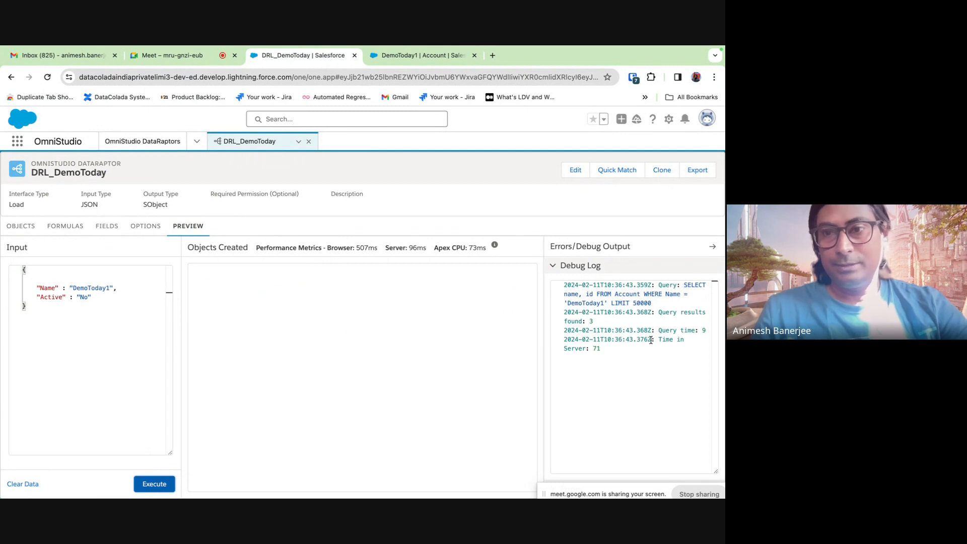
pyautogui.click(396, 57)
pyautogui.click(47, 77)
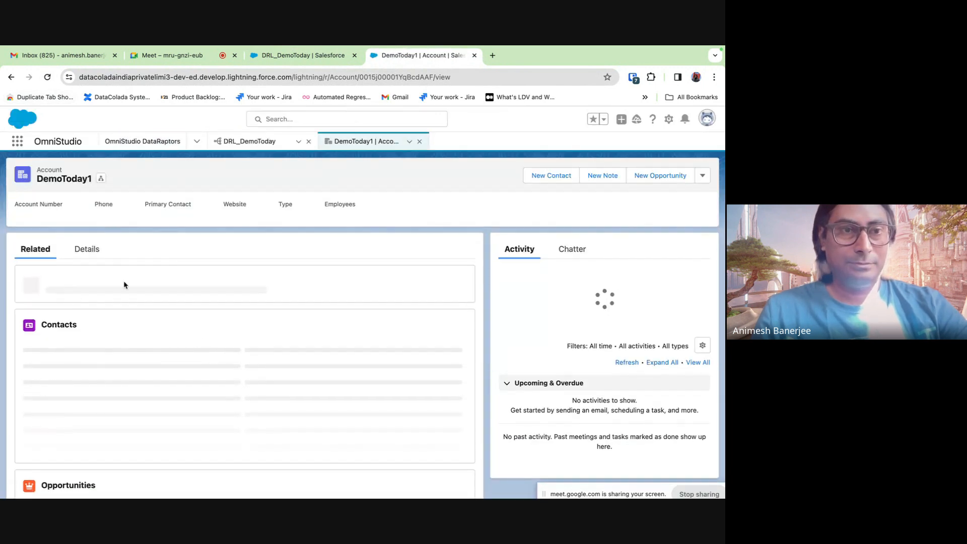
pyautogui.click(91, 260)
pyautogui.scroll(-3, 119, 414)
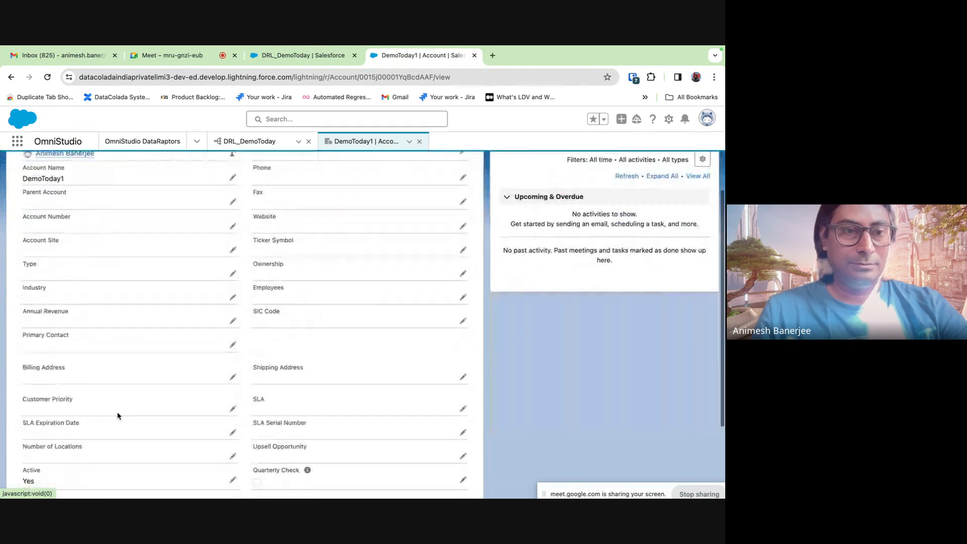
pyautogui.scroll(-2, 117, 416)
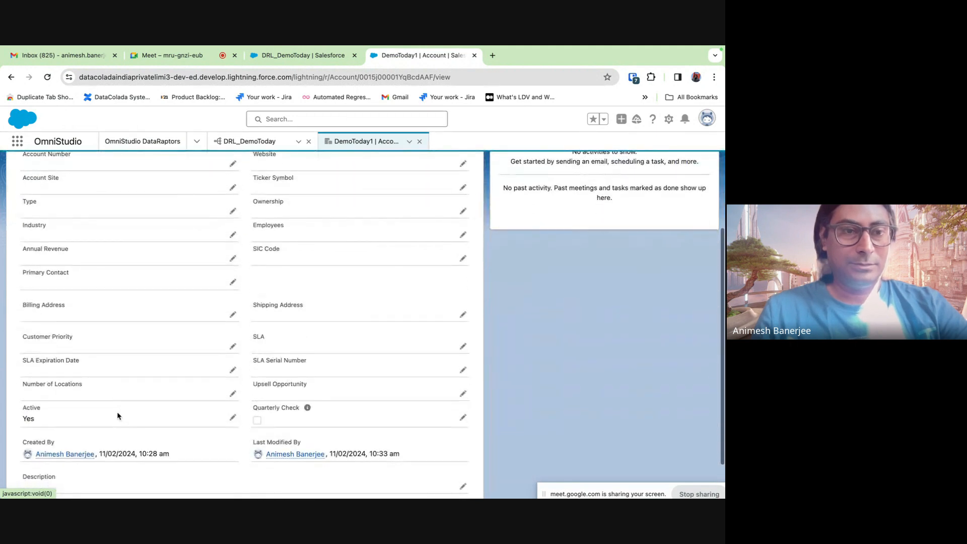
pyautogui.click(275, 57)
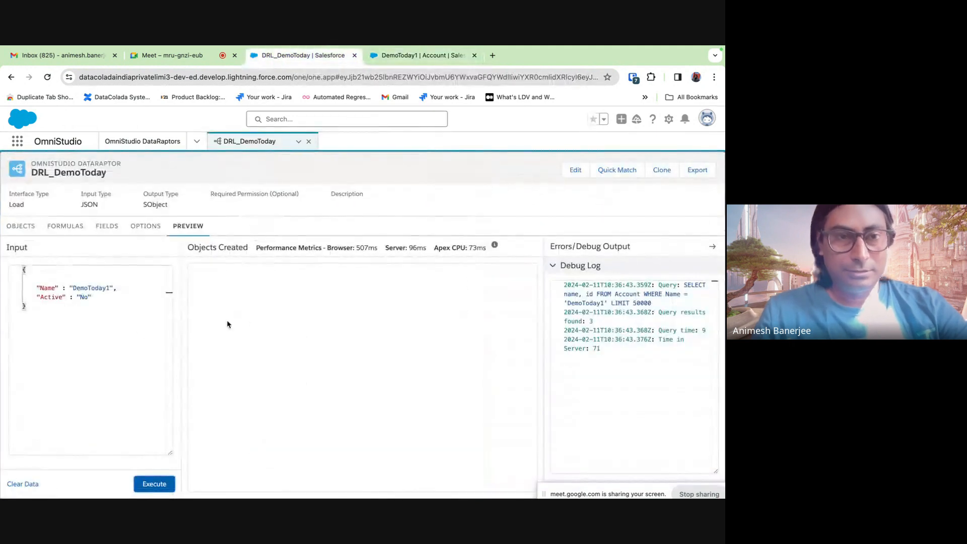
pyautogui.click(109, 234)
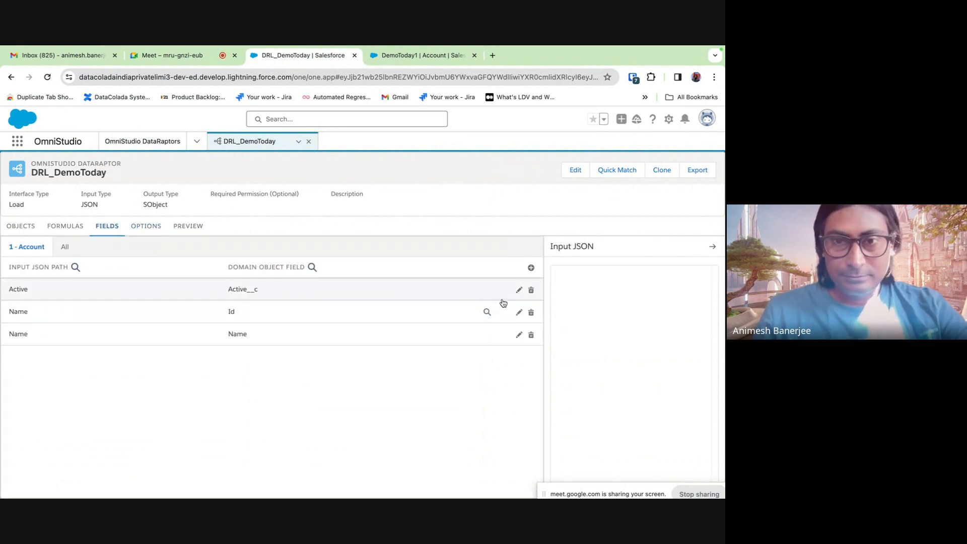
# - Add a second Active transform pair, Key N to Value No, beside the Y to Yes pair
pyautogui.click(518, 291)
pyautogui.scroll(-1, 200, 353)
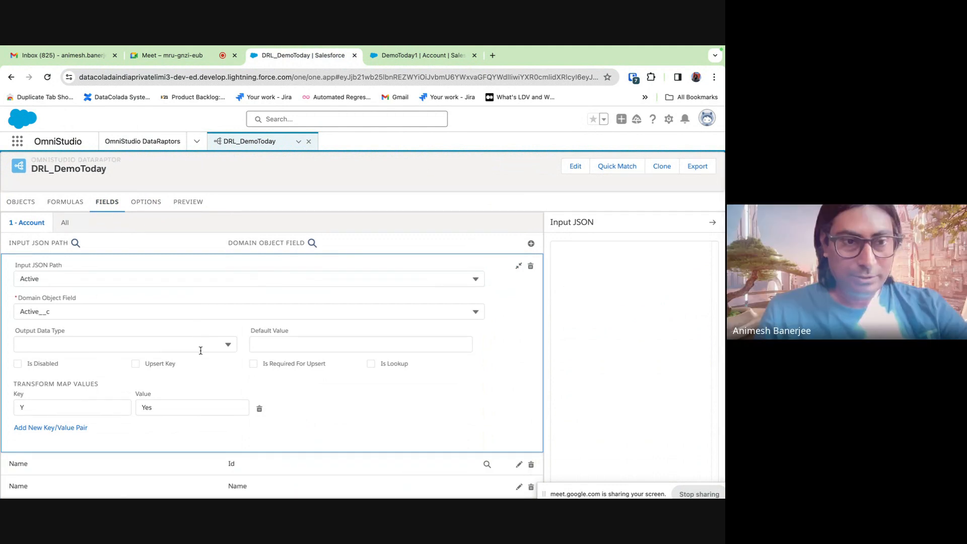
pyautogui.scroll(1, 200, 350)
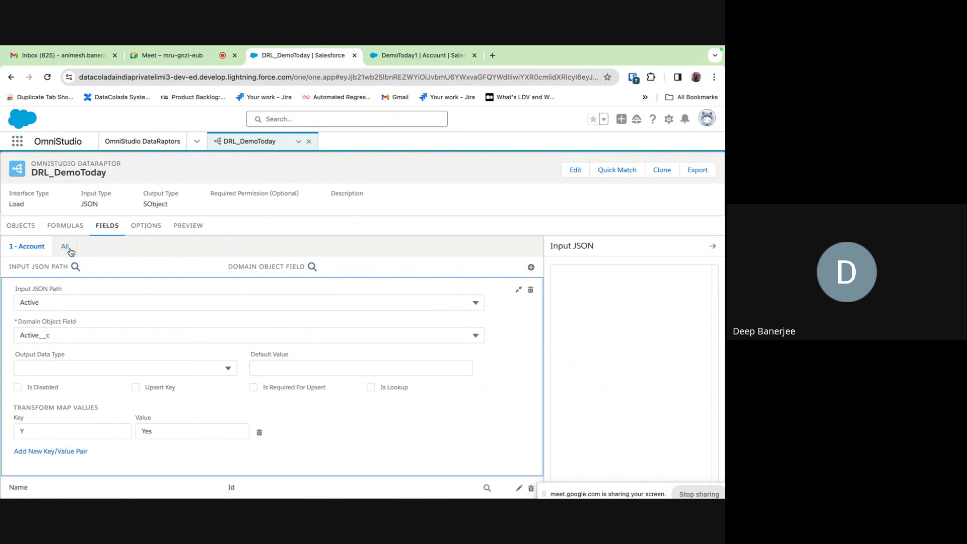
pyautogui.scroll(-1, 148, 300)
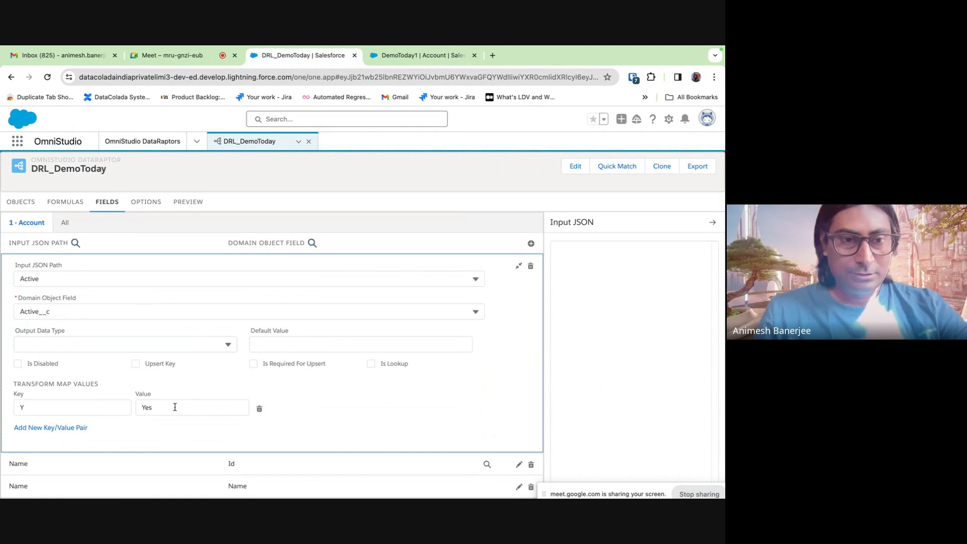
pyautogui.click(75, 427)
pyautogui.click(71, 428)
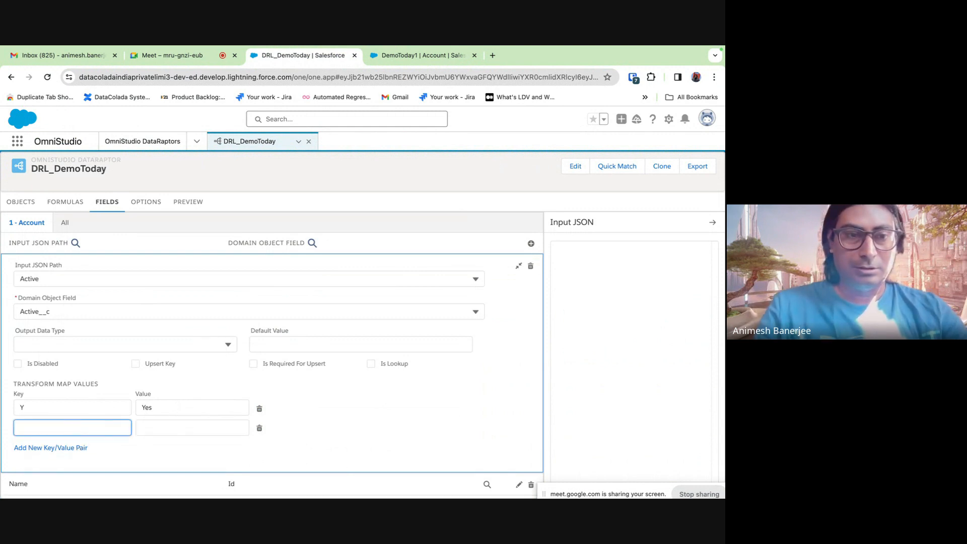
pyautogui.write('N')
pyautogui.click(178, 428)
pyautogui.write('No')
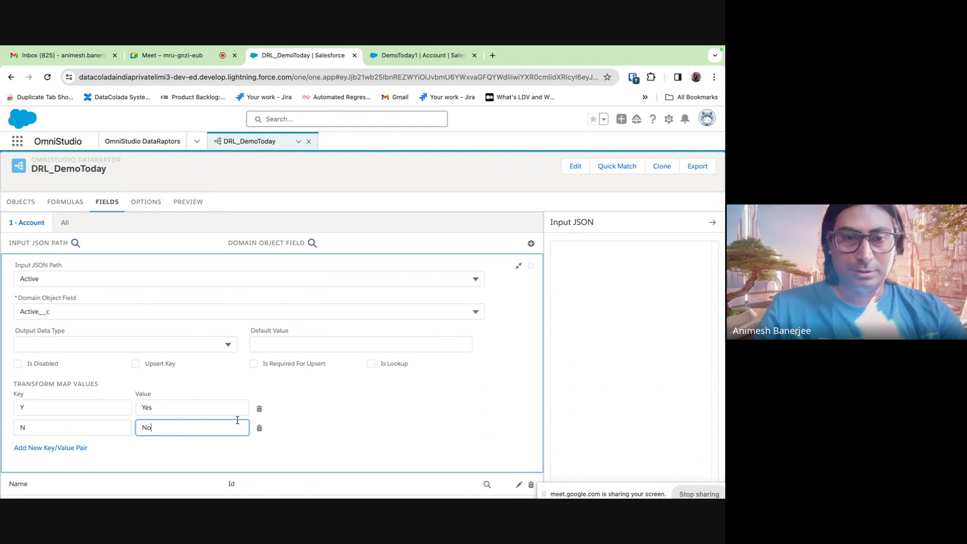
pyautogui.click(518, 266)
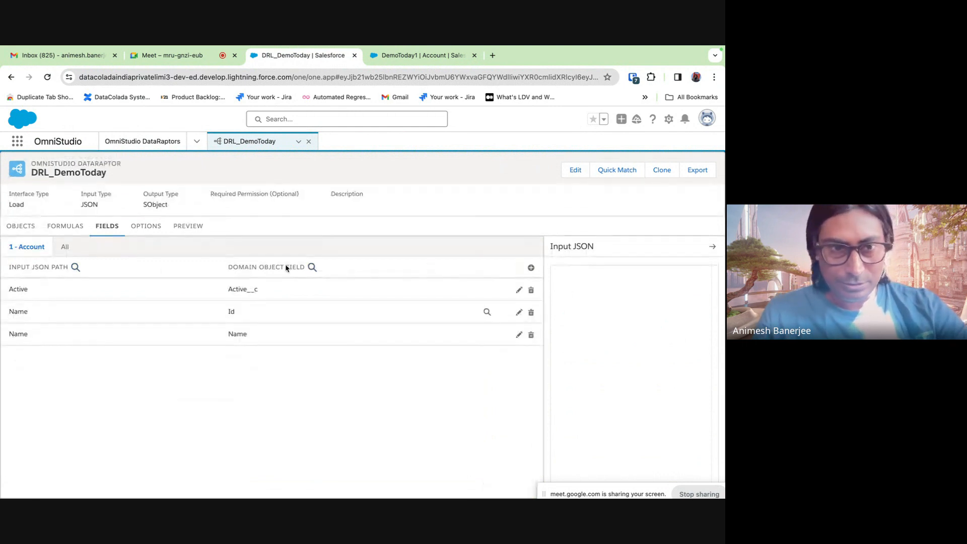
pyautogui.click(66, 252)
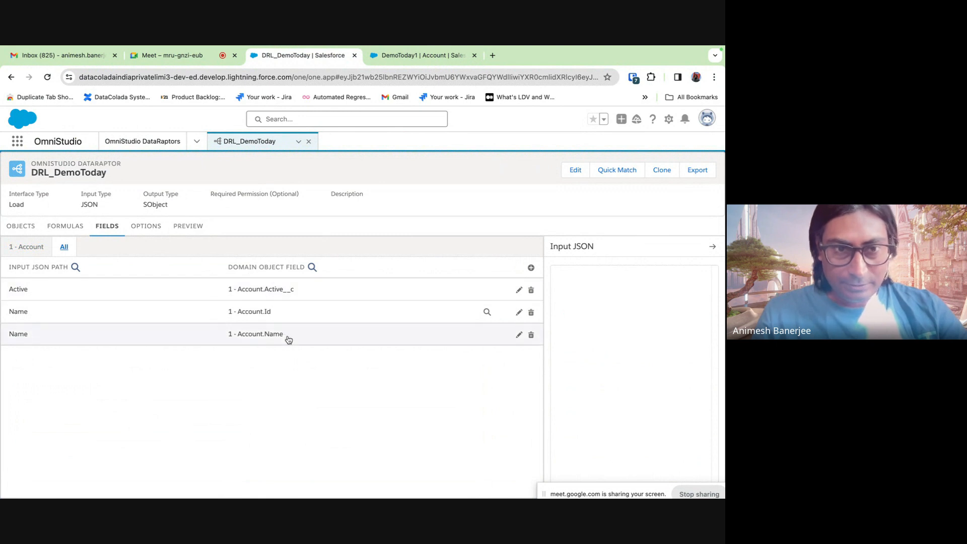
pyautogui.click(230, 314)
pyautogui.scroll(-2, 202, 380)
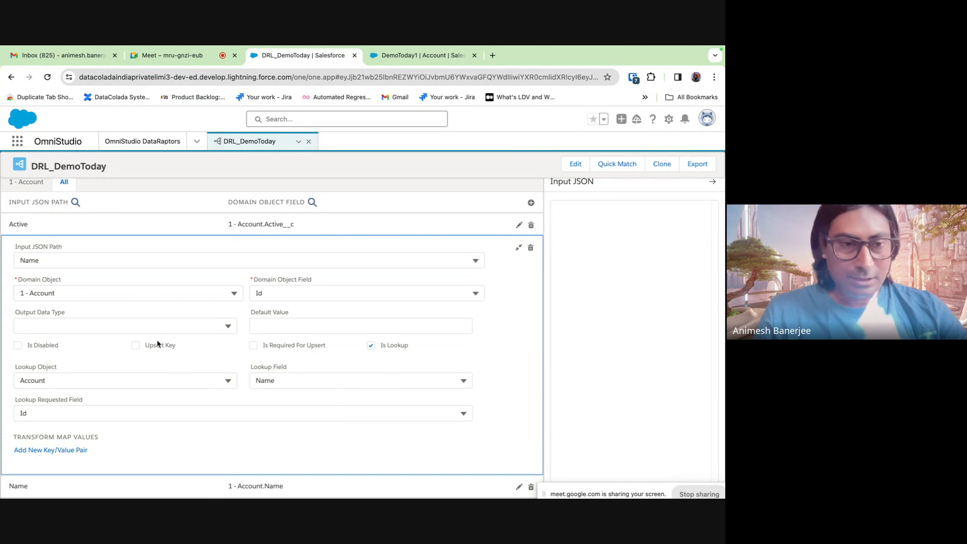
pyautogui.click(518, 247)
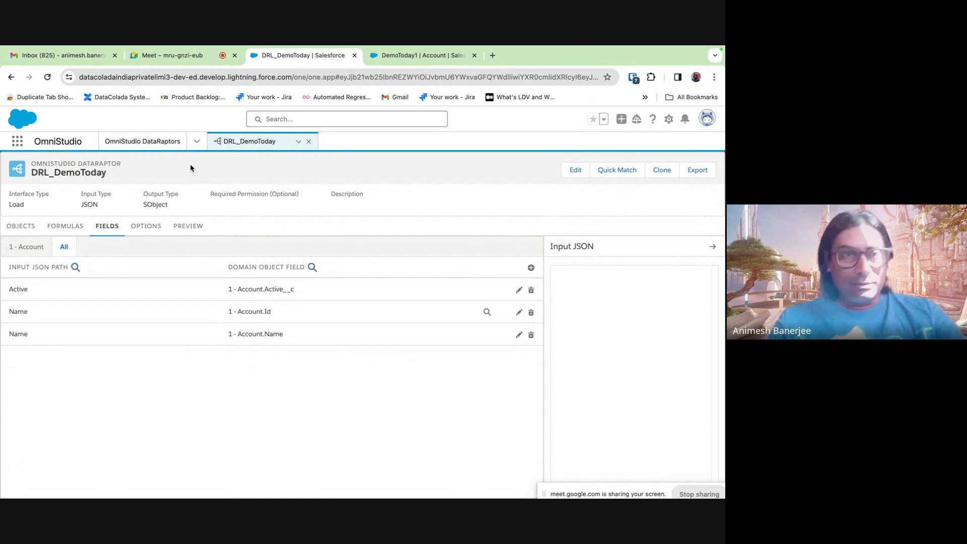
pyautogui.click(167, 146)
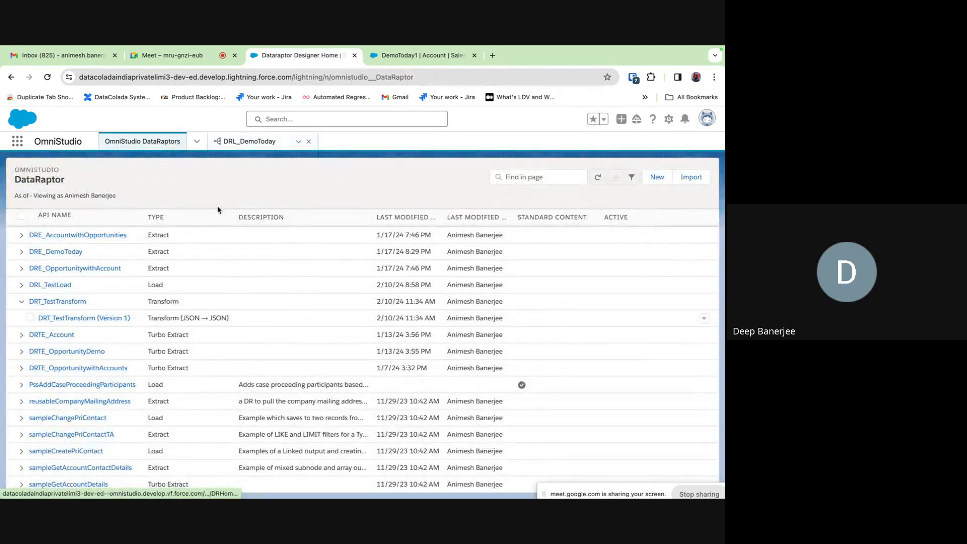
pyautogui.click(249, 141)
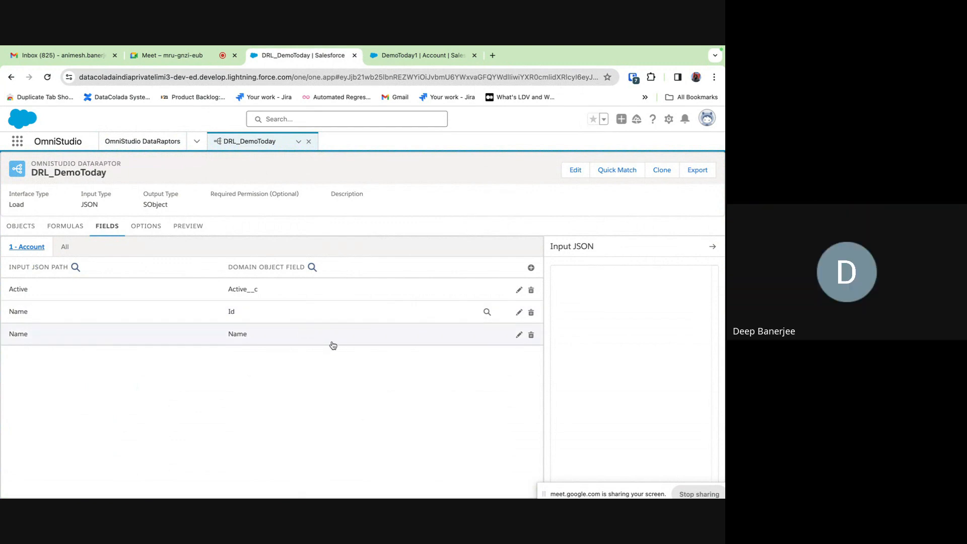
# - Expand the Name→Id mapping and inspect its Account lookup, which matches on Name and returns Id
pyautogui.click(146, 313)
pyautogui.scroll(-2, 249, 379)
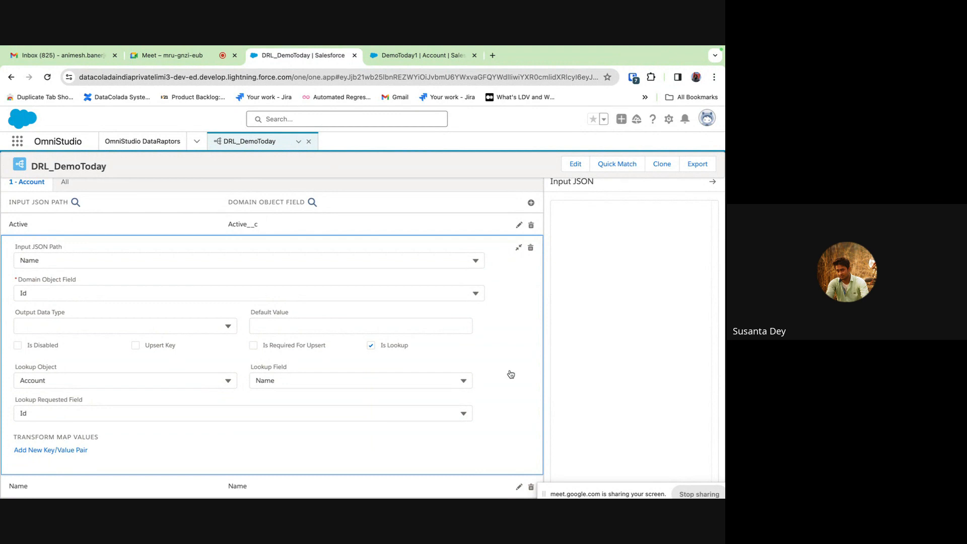
pyautogui.scroll(-1, 511, 373)
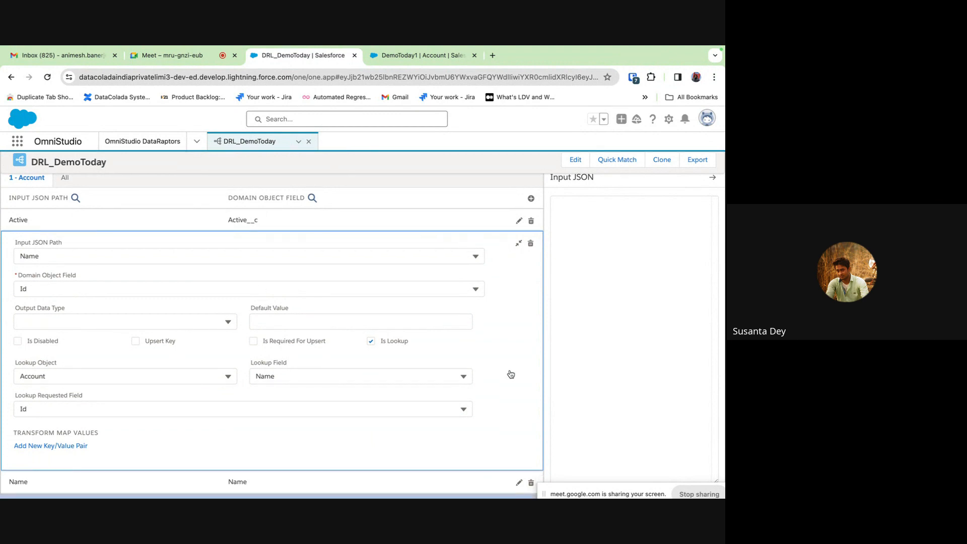
pyautogui.scroll(1, 511, 374)
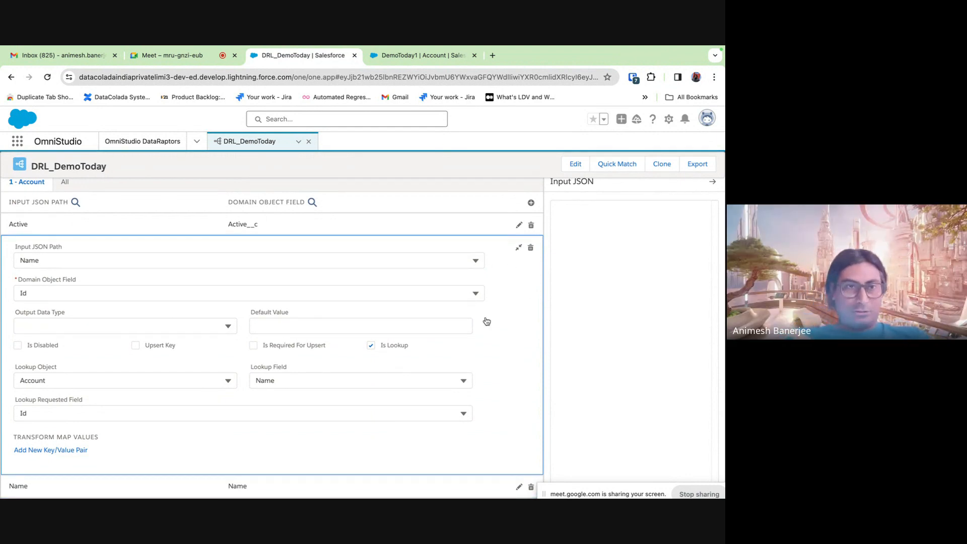
pyautogui.scroll(-1, 487, 321)
pyautogui.scroll(3, 486, 321)
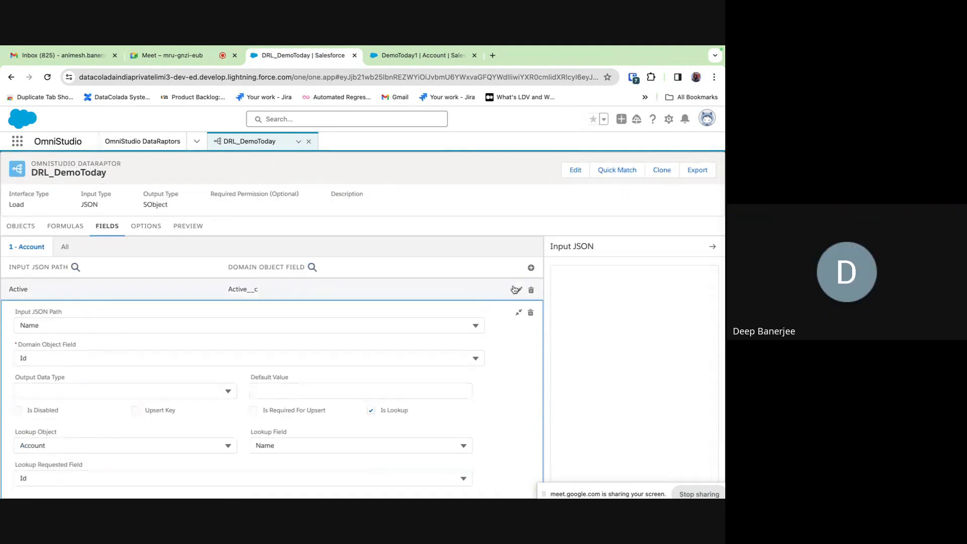
pyautogui.scroll(-3, 520, 391)
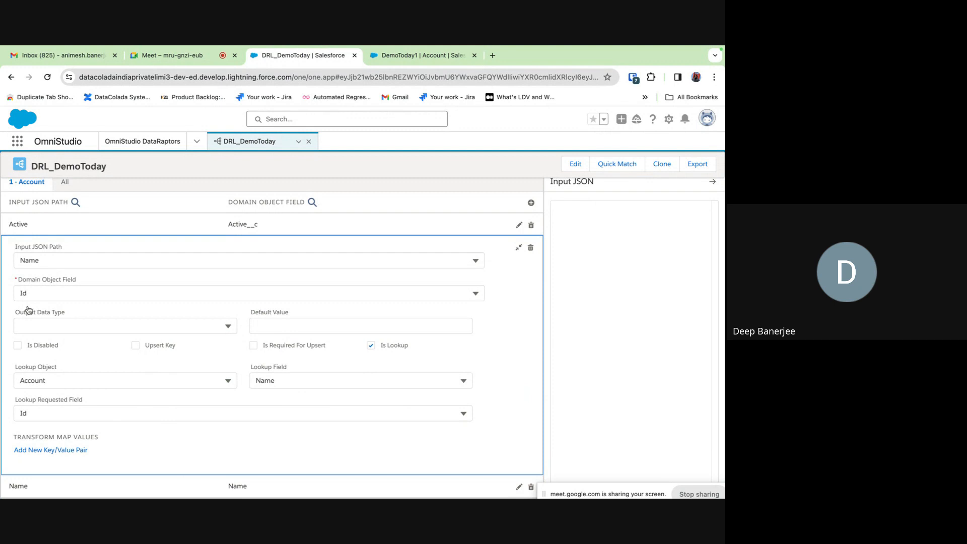
# - Expand the Active mapping and browse the Lookup Field choices, keeping Name selected
pyautogui.click(519, 225)
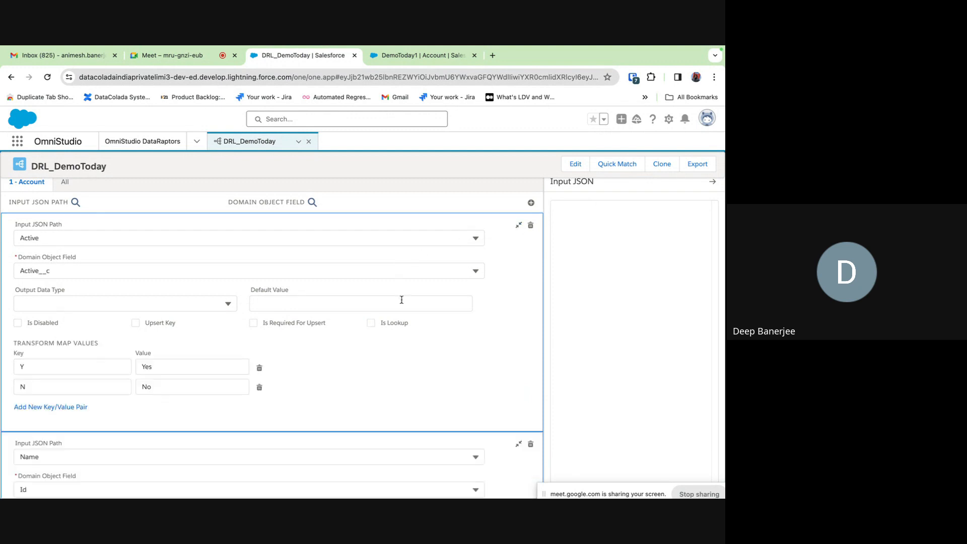
pyautogui.scroll(-4, 401, 300)
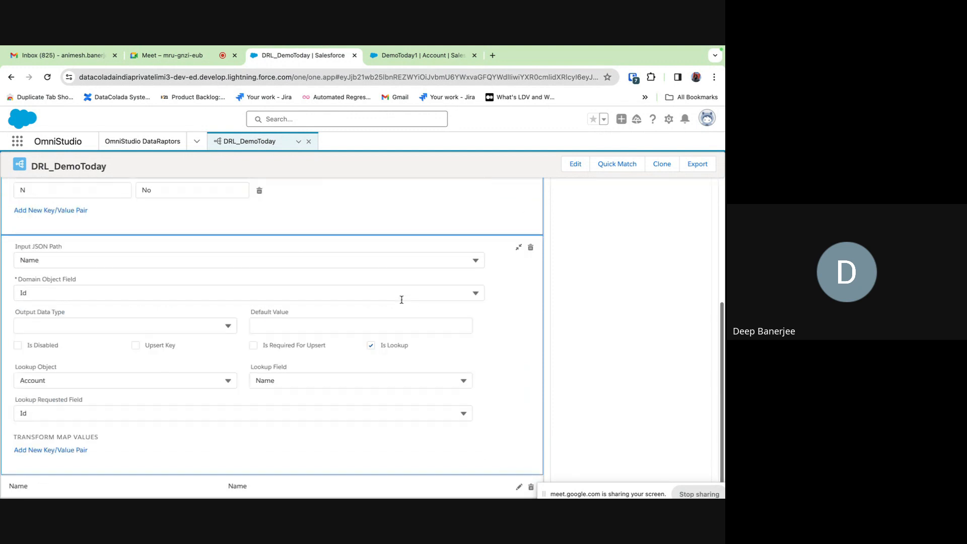
pyautogui.click(330, 377)
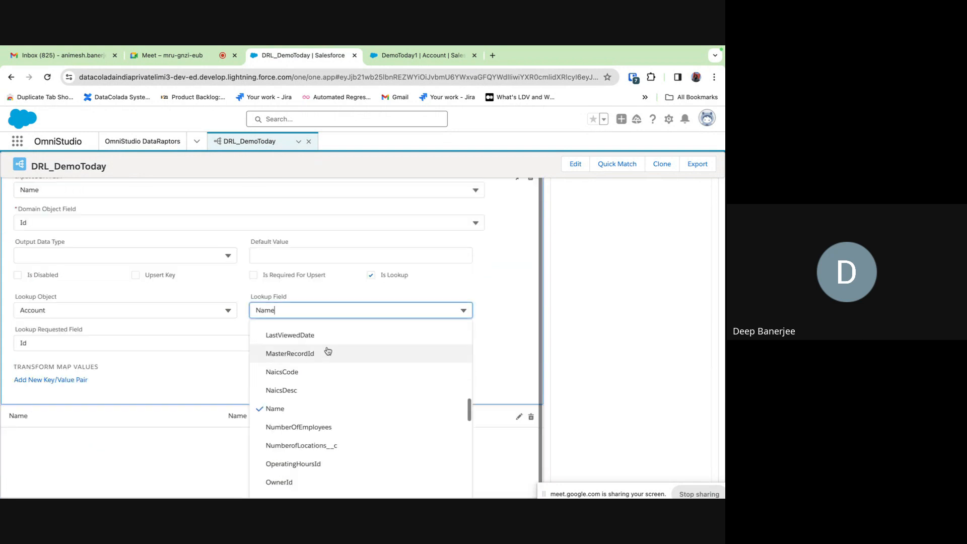
pyautogui.click(522, 289)
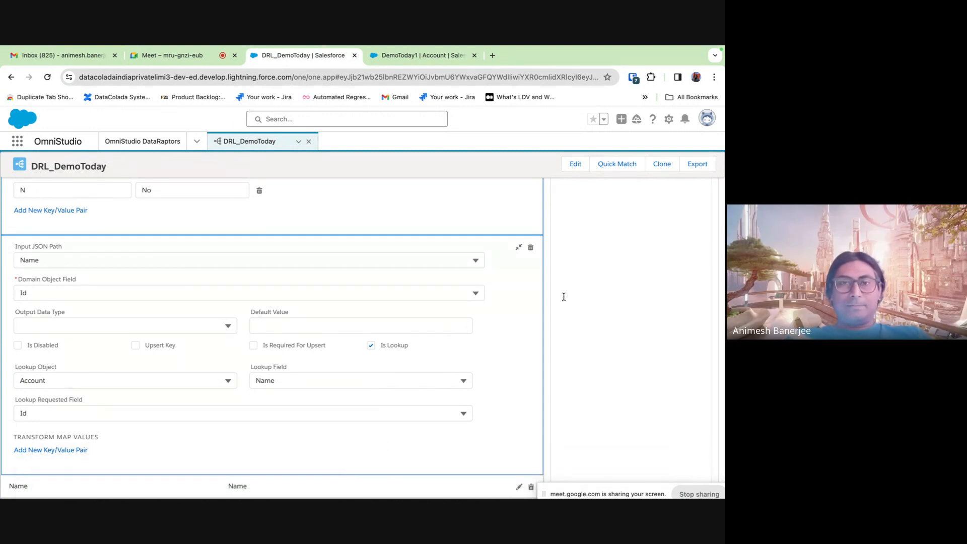
# - Toggle Is Disabled on and off for Name→Id, then collapse both mapping cards
pyautogui.click(135, 346)
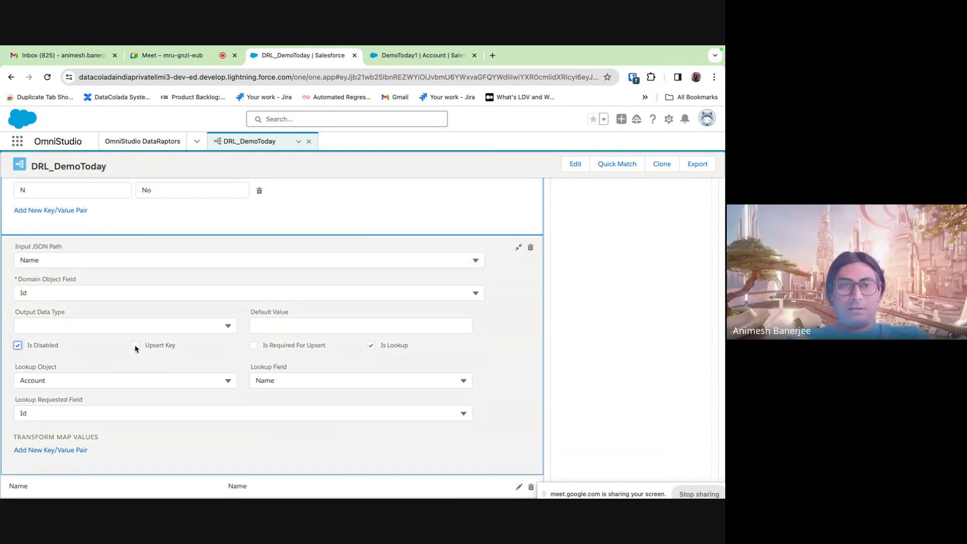
pyautogui.click(18, 346)
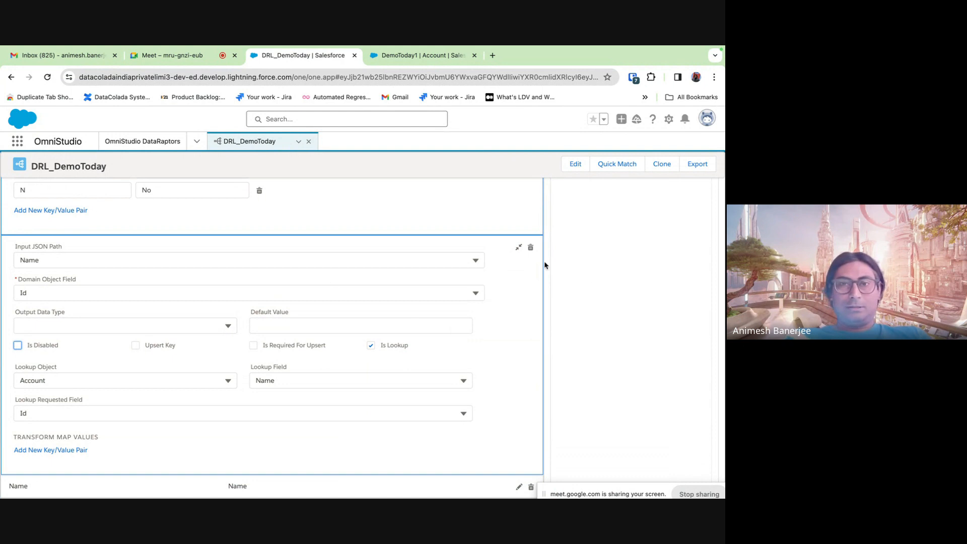
pyautogui.click(519, 248)
pyautogui.click(516, 248)
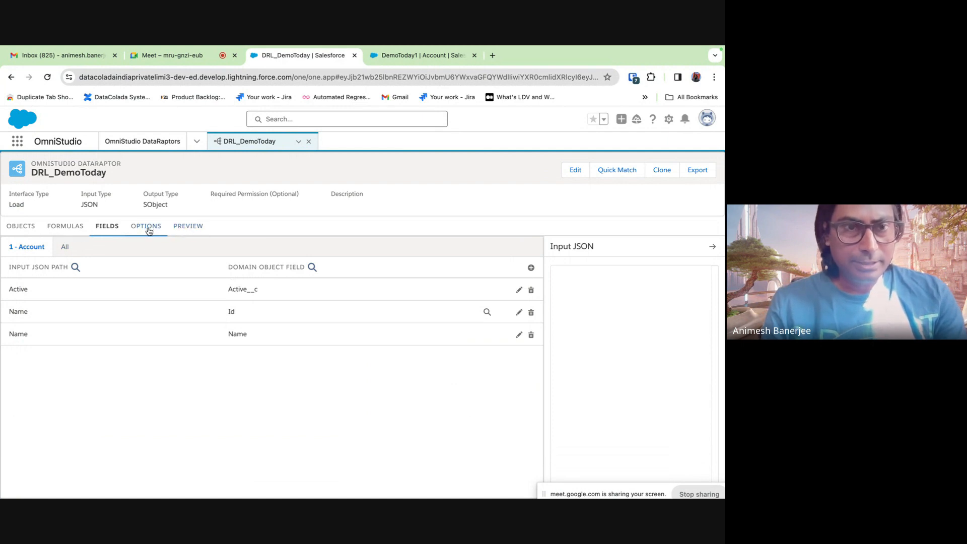
# - In Preview, copy the sample account record and paste duplicates below it
pyautogui.click(179, 230)
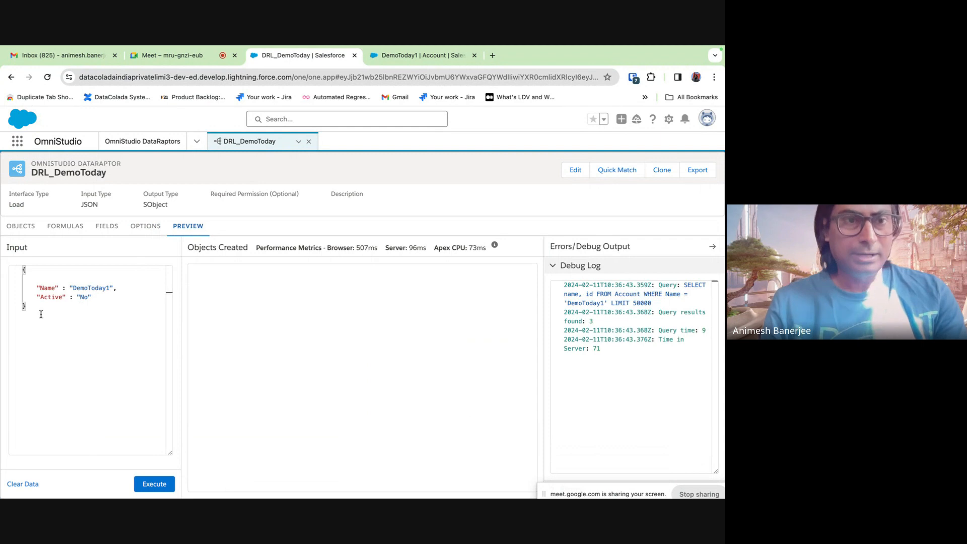
pyautogui.moveTo(41, 314); pyautogui.dragTo(22, 269)
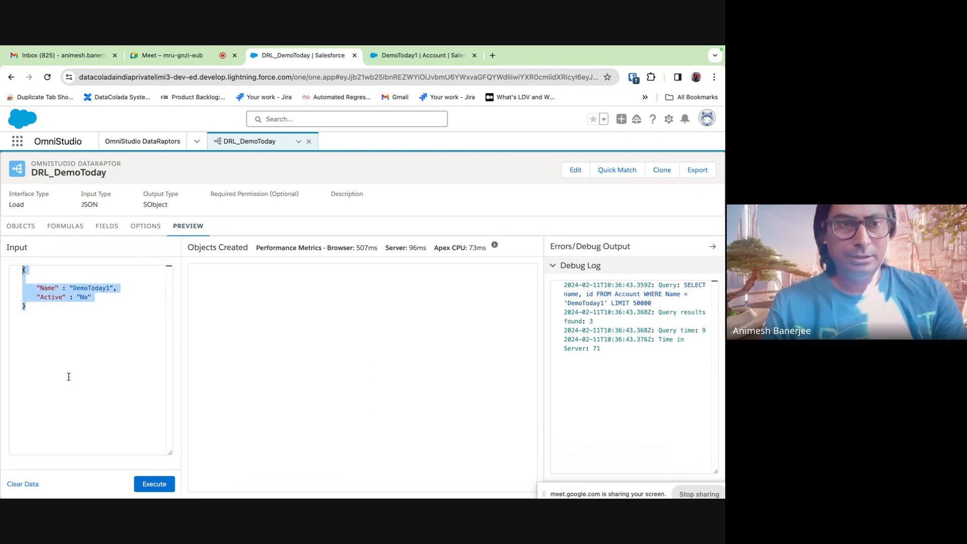
pyautogui.click(34, 308)
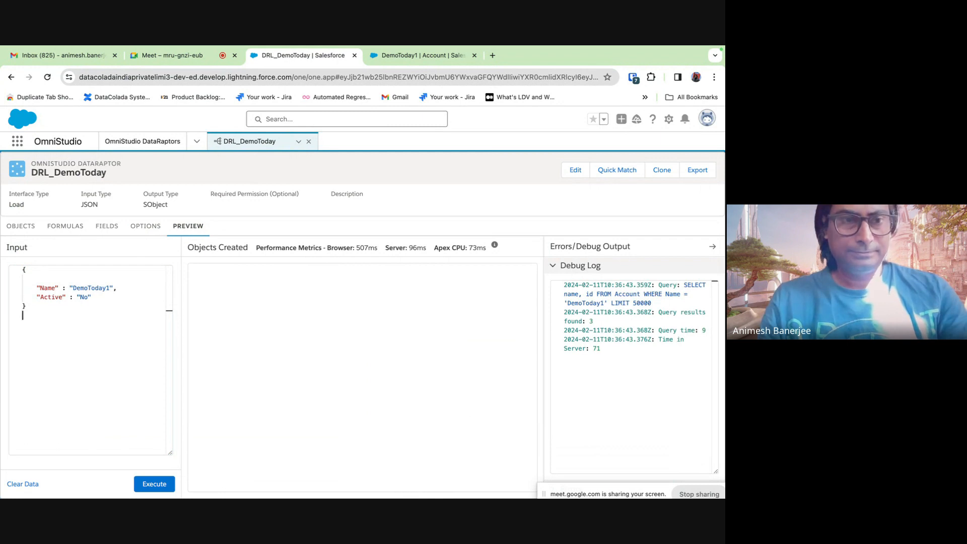
pyautogui.hotkey('ctrl', 'a')
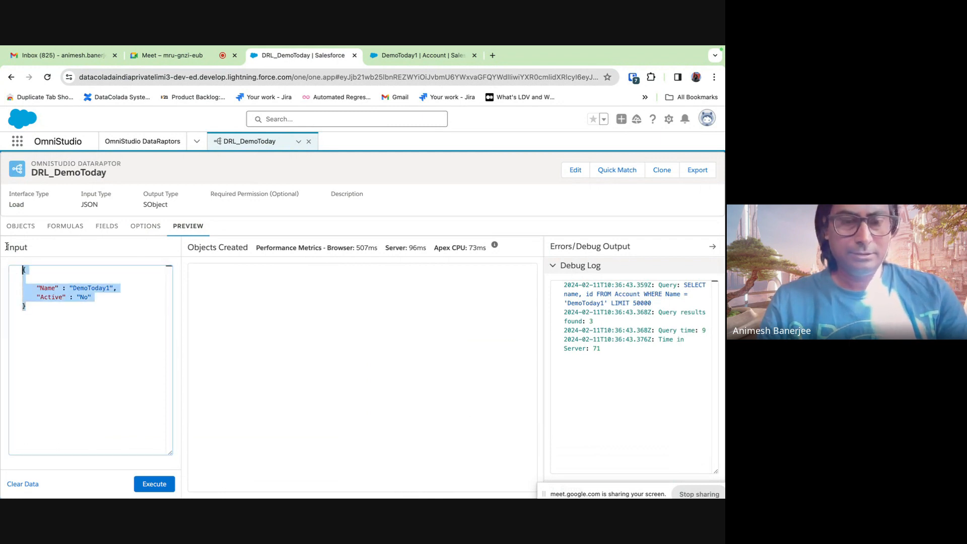
pyautogui.click(31, 304)
pyautogui.press('Return')
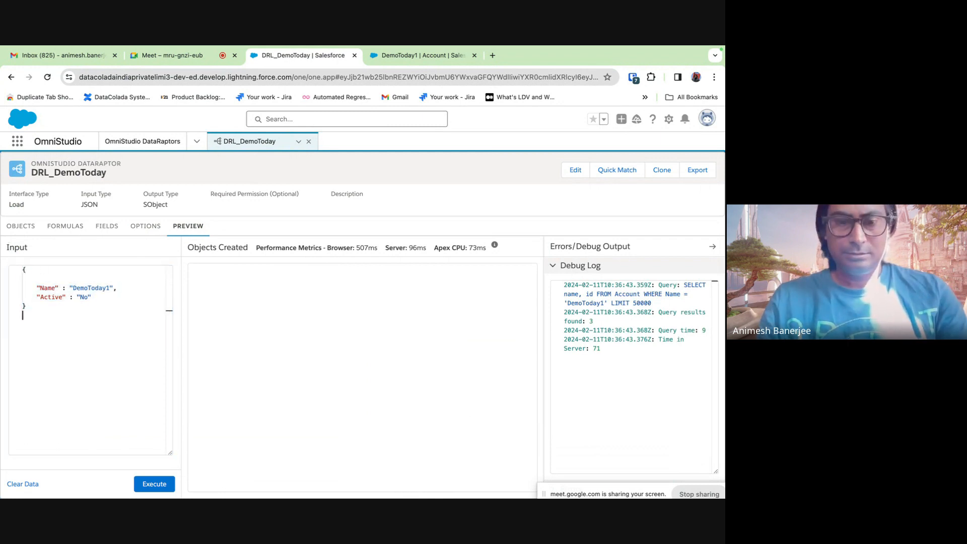
pyautogui.write('{     "Name": "DemoToday1",     "Active": "No" }')
pyautogui.press('Return')
pyautogui.write('{     "Name": "DemoToday1",     "Active": "No" }')
pyautogui.press('Return')
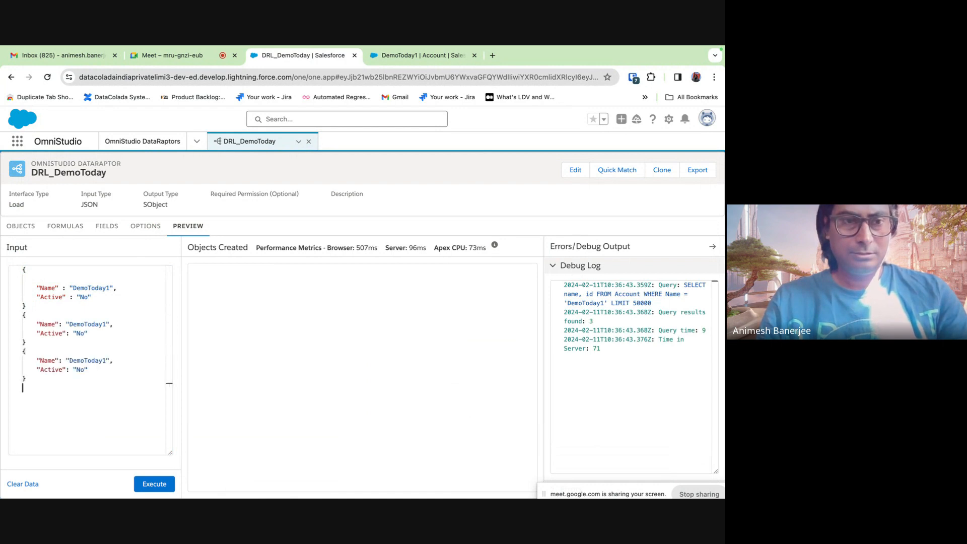
pyautogui.write('{     "Name": "DemoToday1",     "Active": "No" }')
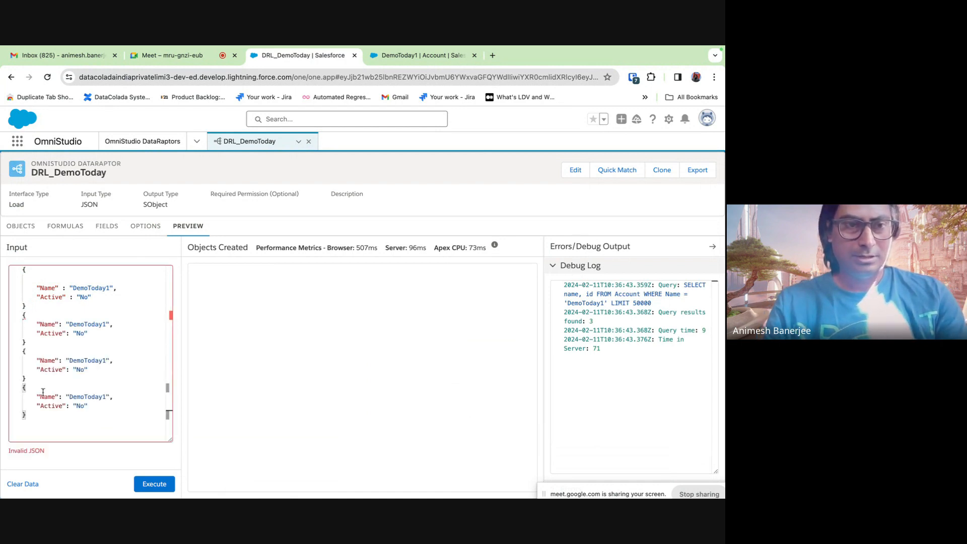
# - Delete the extra fourth record and add a comma after each of the three records
pyautogui.moveTo(25, 417); pyautogui.dragTo(20, 387)
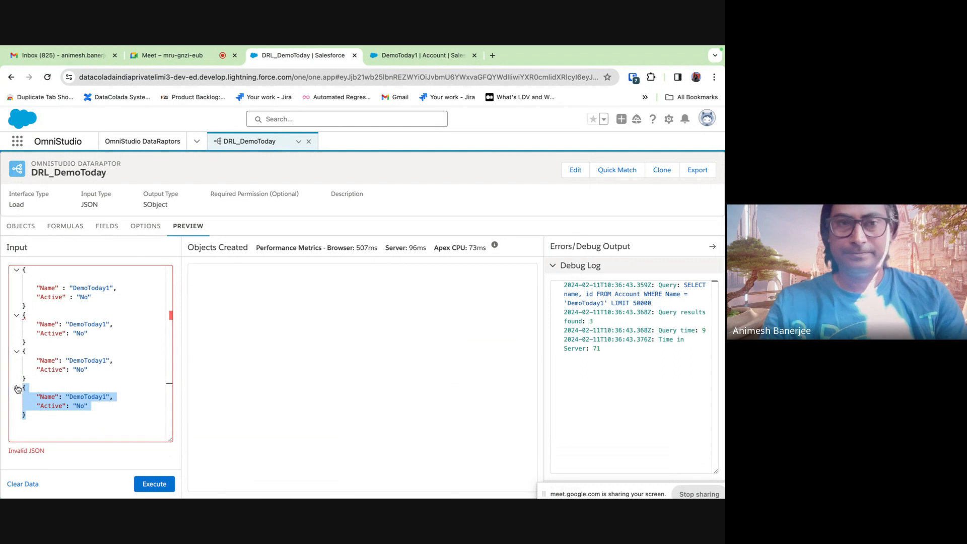
pyautogui.press('BackSpace')
pyautogui.click(33, 306)
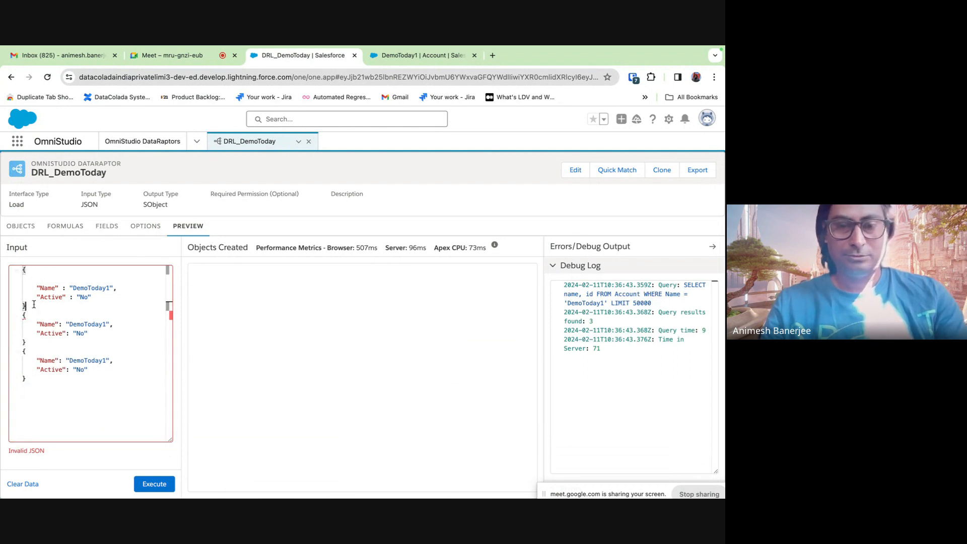
pyautogui.write(',')
pyautogui.click(32, 342)
pyautogui.write(',')
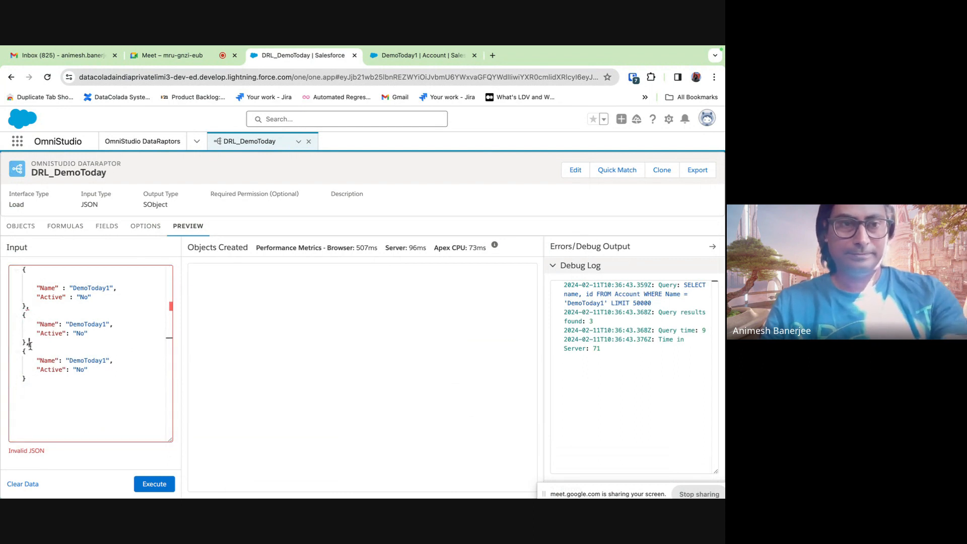
pyautogui.click(30, 378)
pyautogui.write(',')
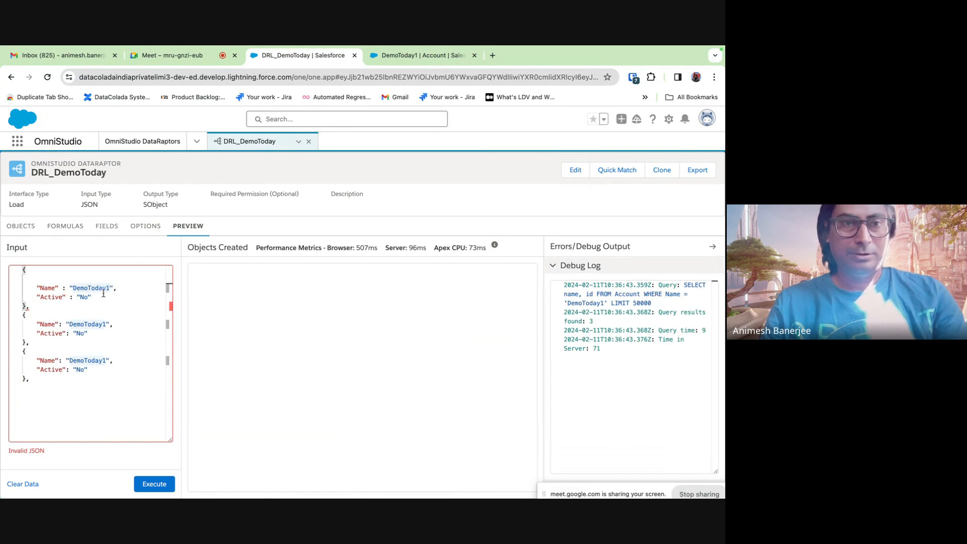
# - Rename the three records' Name values to DemoTodayA1, DemoTodayA2 and DemoTodayA3
pyautogui.click(106, 288)
pyautogui.write('A')
pyautogui.click(101, 324)
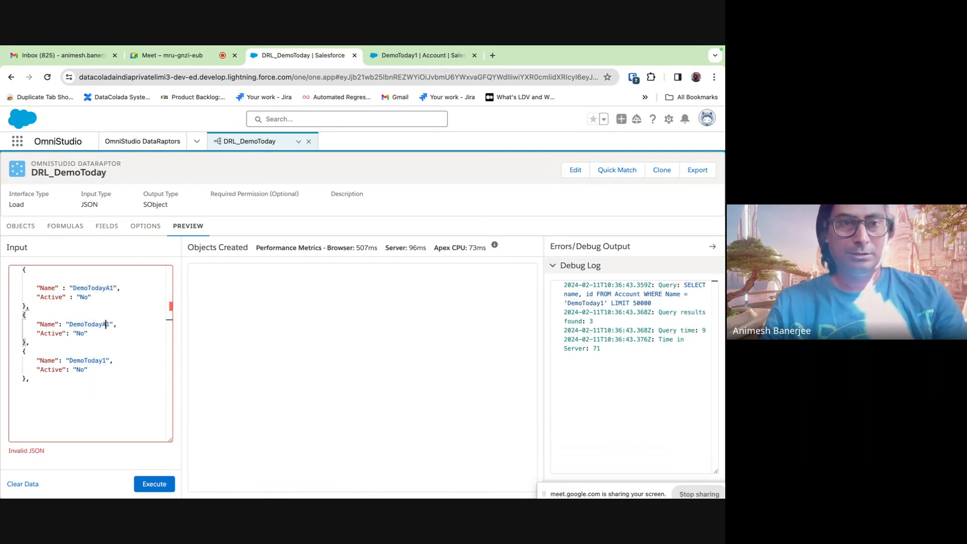
pyautogui.write('A')
pyautogui.press('Delete')
pyautogui.write('2')
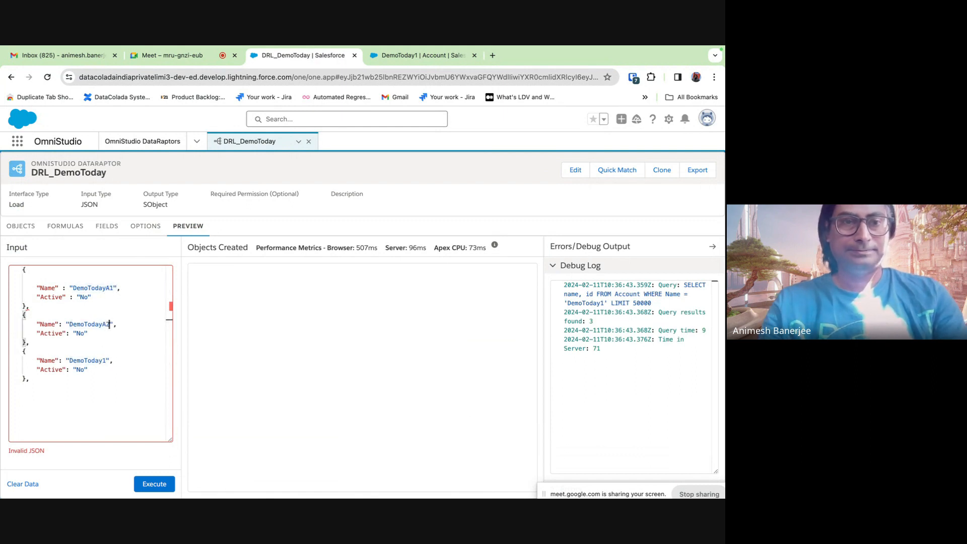
pyautogui.click(103, 361)
pyautogui.write('A')
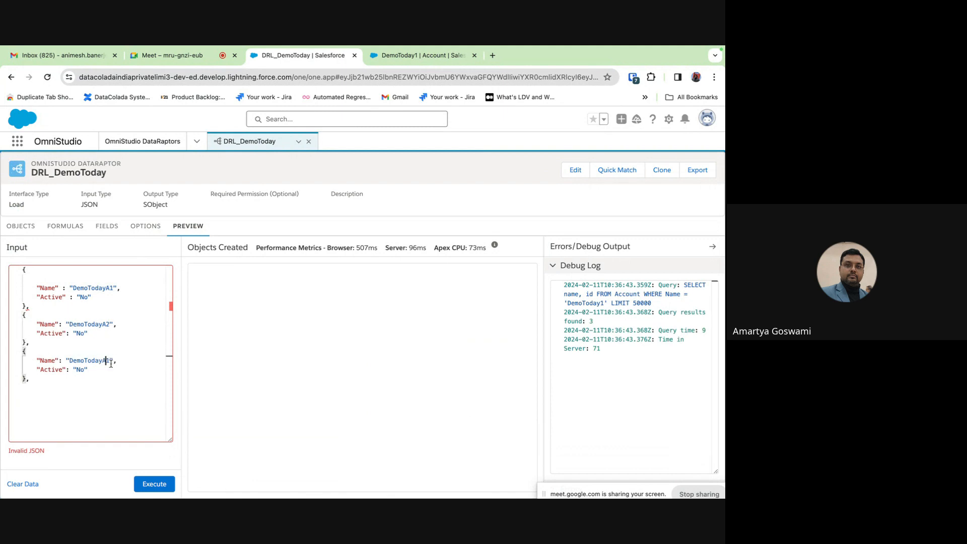
pyautogui.press('Delete')
pyautogui.write('3')
# - Remove the top blank line and trailing comma, and wrap the records in [ ]
pyautogui.click(30, 280)
pyautogui.press('BackSpace')
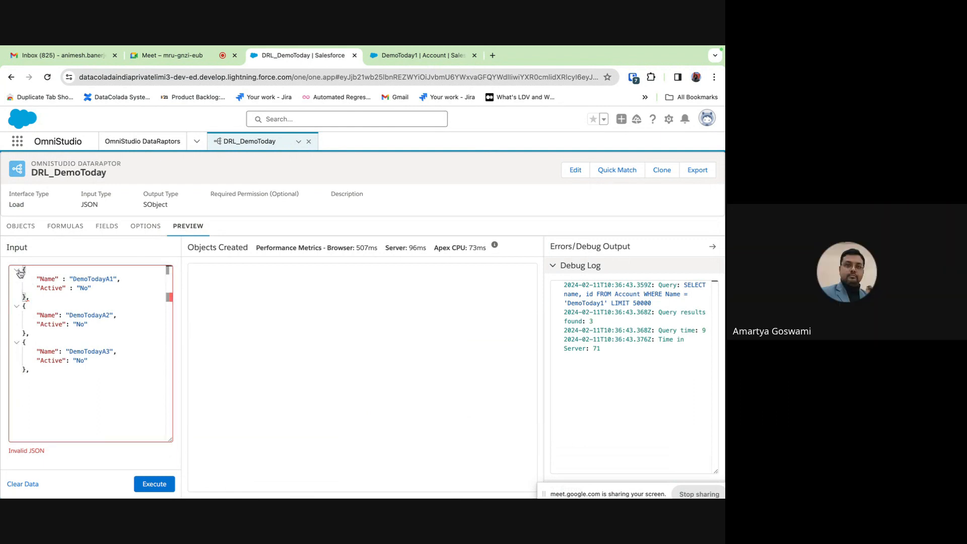
pyautogui.click(36, 385)
pyautogui.press('BackSpace')
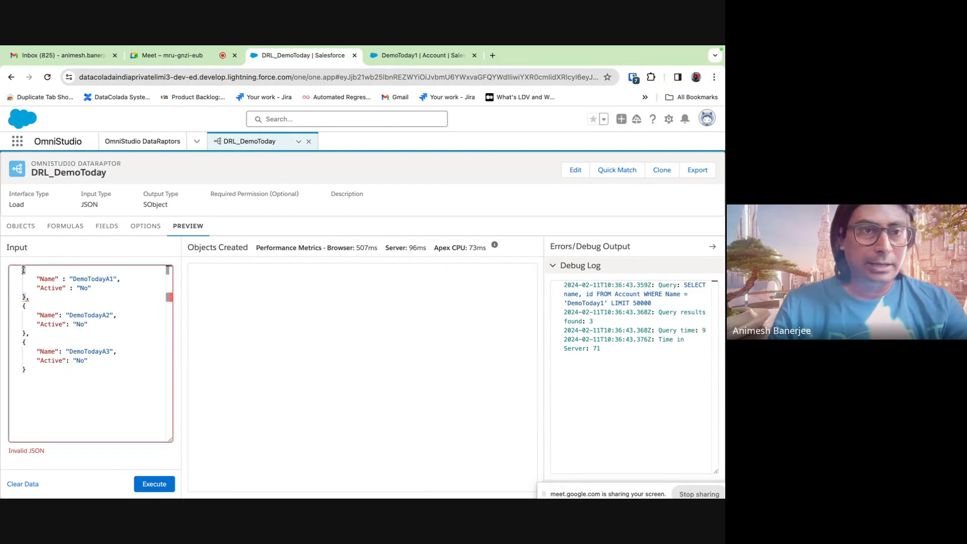
pyautogui.moveTo(23, 269); pyautogui.dragTo(29, 370)
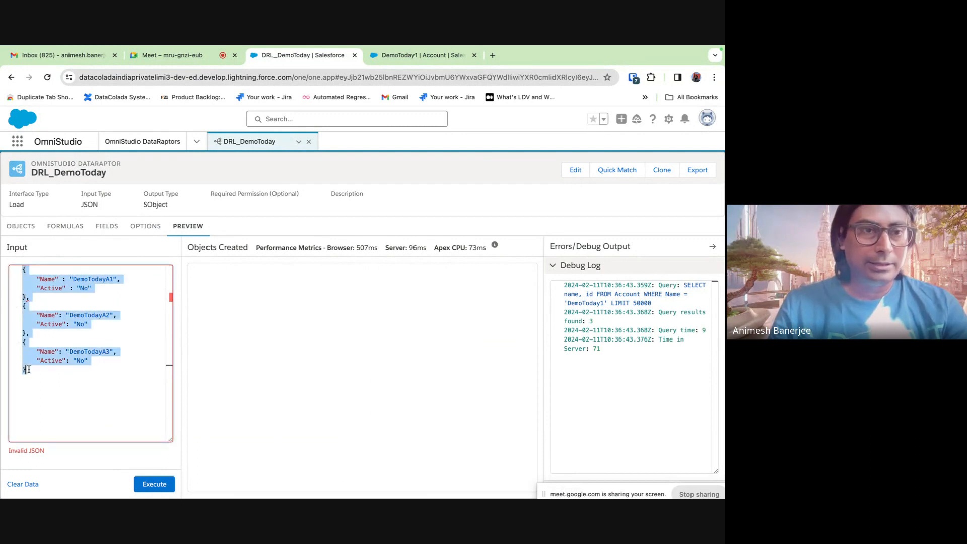
pyautogui.click(23, 271)
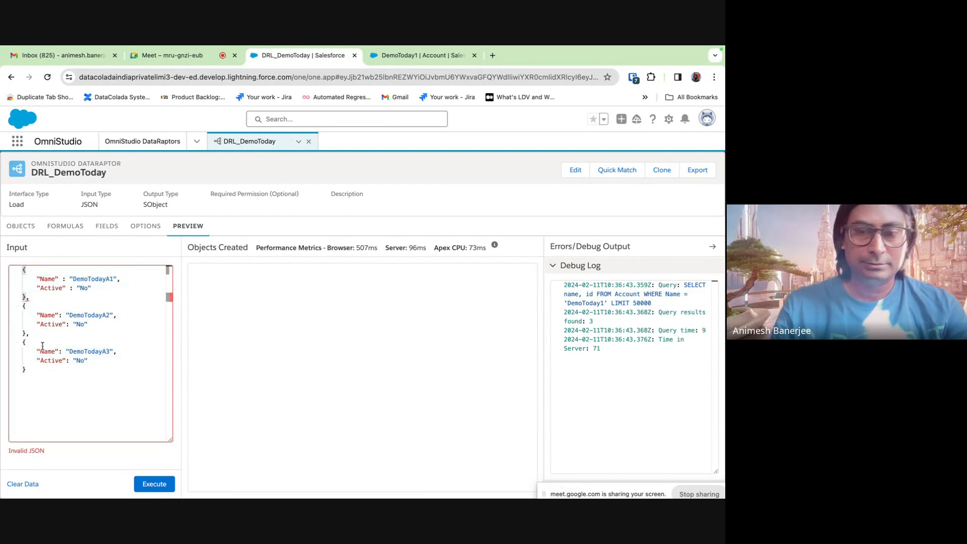
pyautogui.write('[')
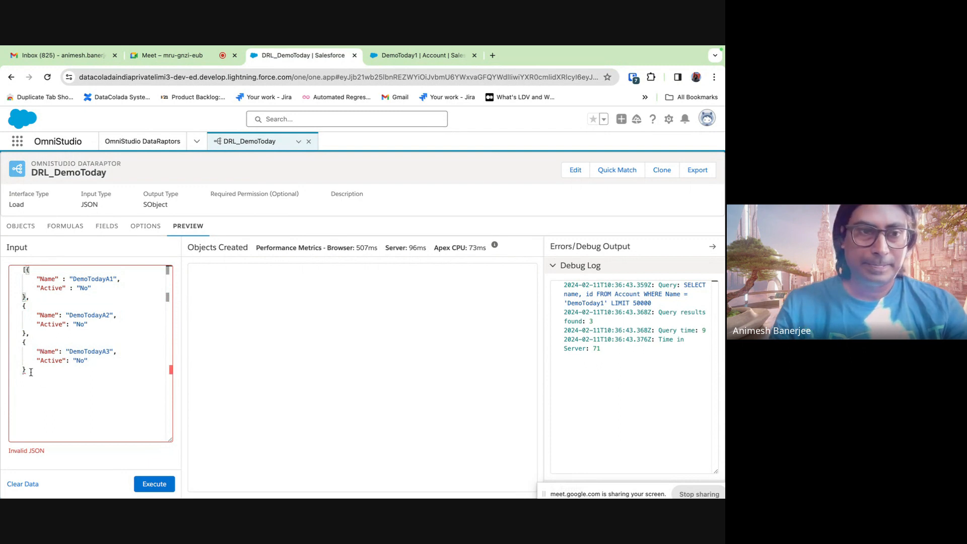
pyautogui.click(31, 372)
pyautogui.write(']')
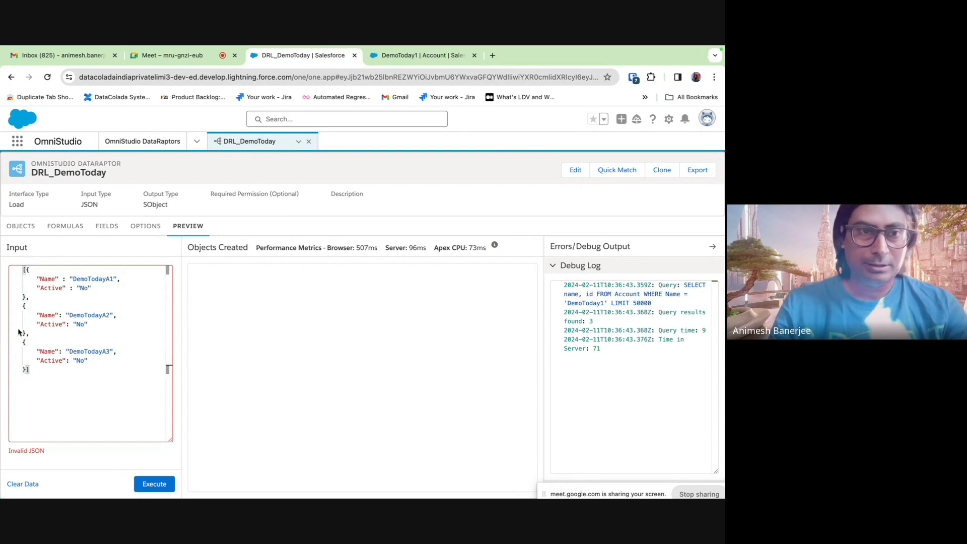
# - Prefix the array with the "myAccountList" key
pyautogui.click(17, 271)
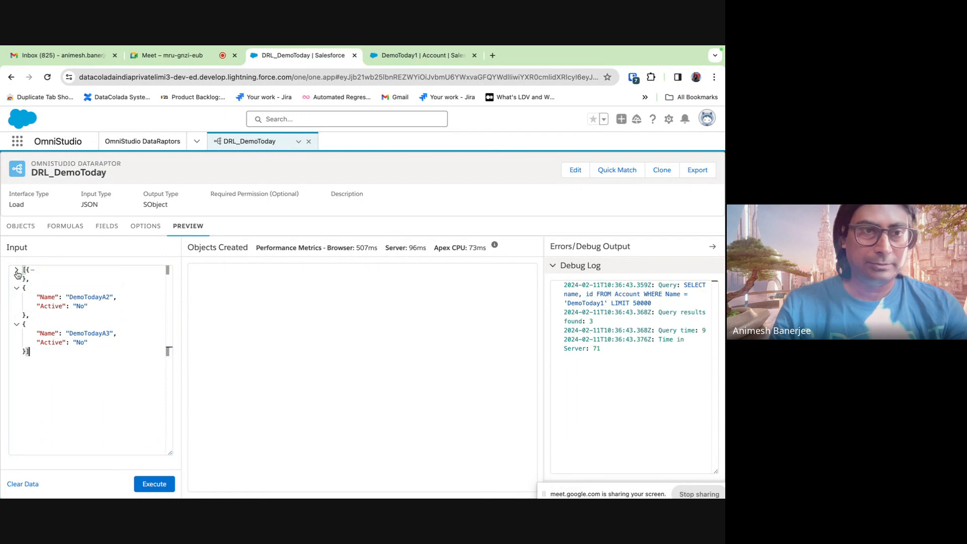
pyautogui.click(17, 271)
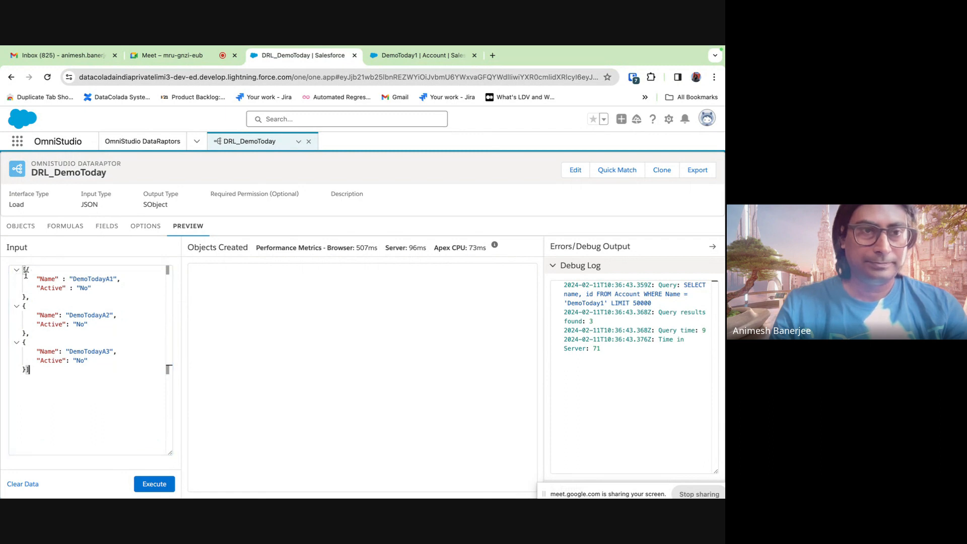
pyautogui.click(25, 271)
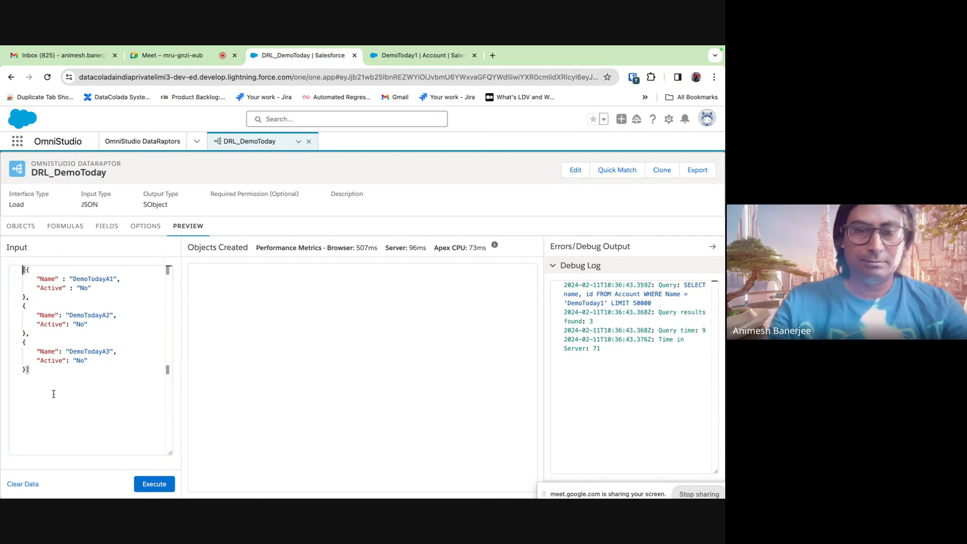
pyautogui.write('myAccountas')
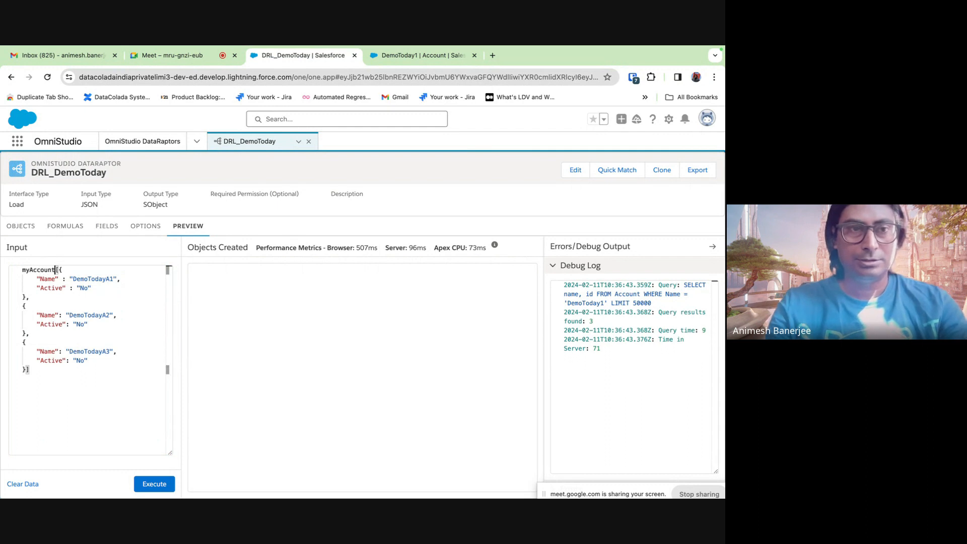
pyautogui.press('BackSpace')
pyautogui.press('BackSpace')
pyautogui.write('List')
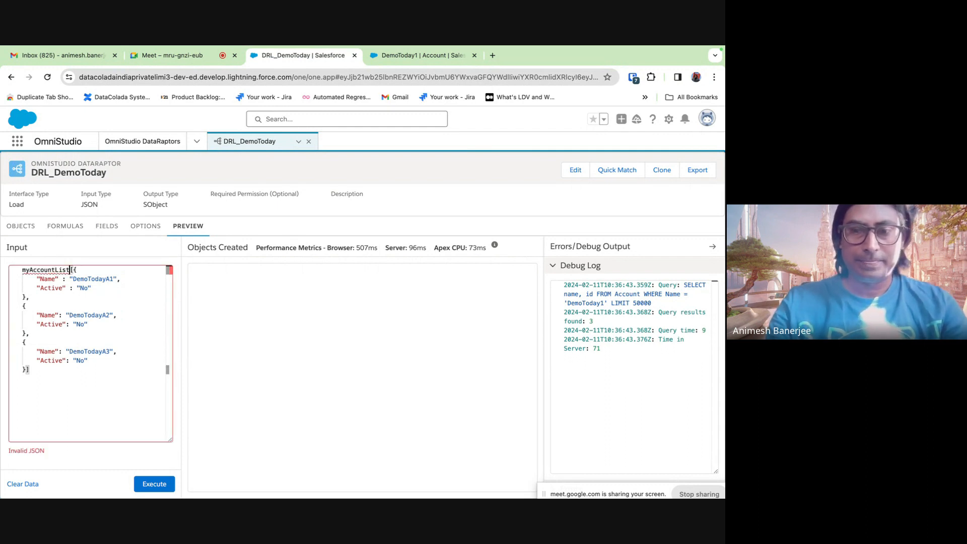
pyautogui.write('"')
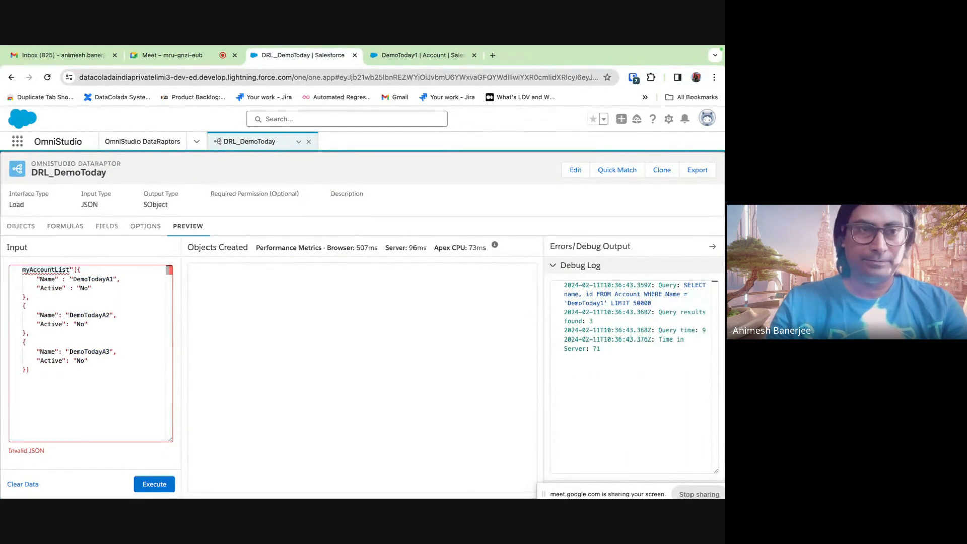
# - Enclose everything in { }, put myAccountList on its own line, and save
pyautogui.click(23, 270)
pyautogui.write('"')
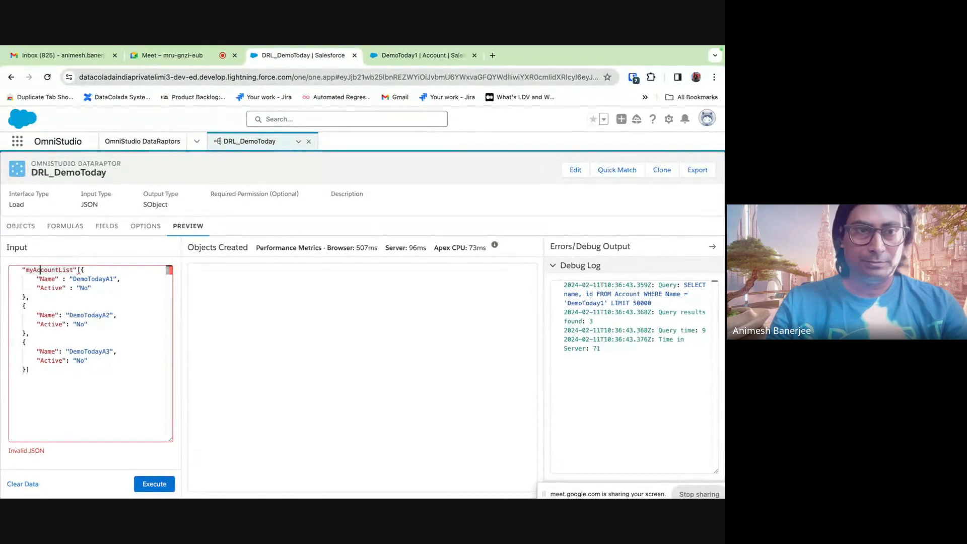
pyautogui.click(79, 271)
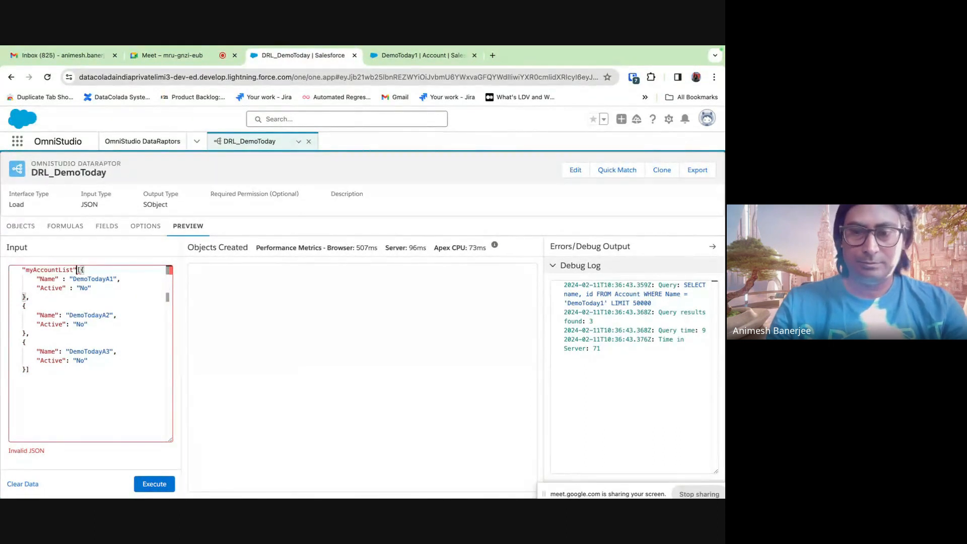
pyautogui.click(22, 271)
pyautogui.write('{')
pyautogui.click(39, 371)
pyautogui.press('Return')
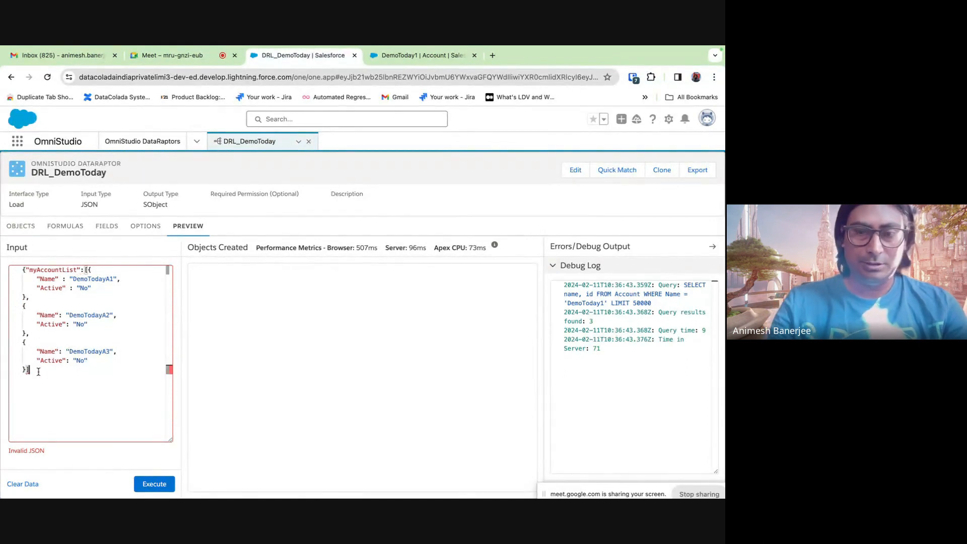
pyautogui.write('}')
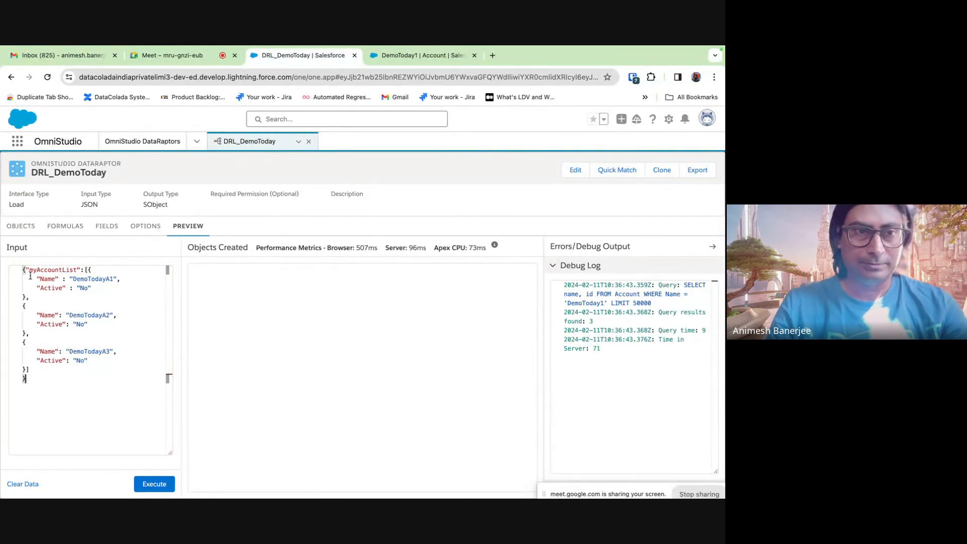
pyautogui.click(25, 270)
pyautogui.press('Return')
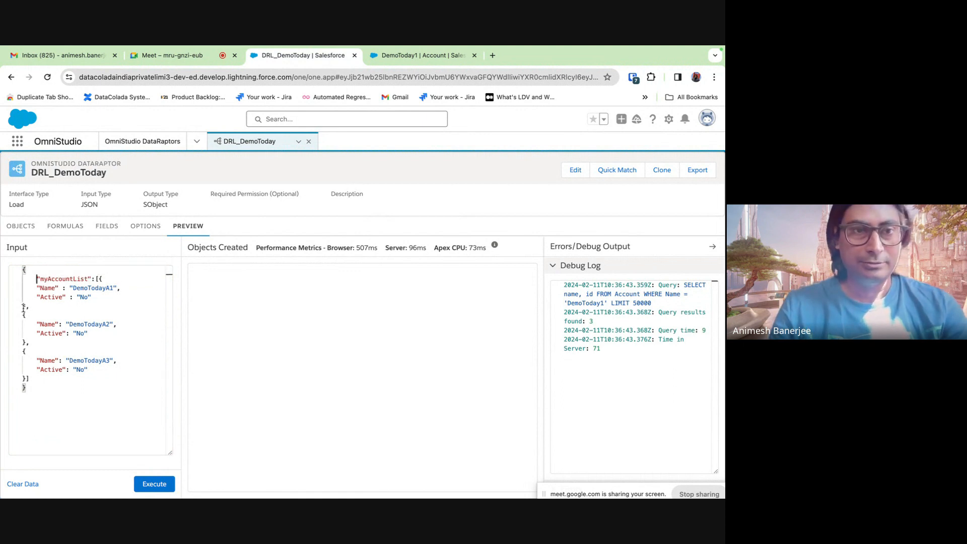
pyautogui.click(28, 379)
pyautogui.press('Return')
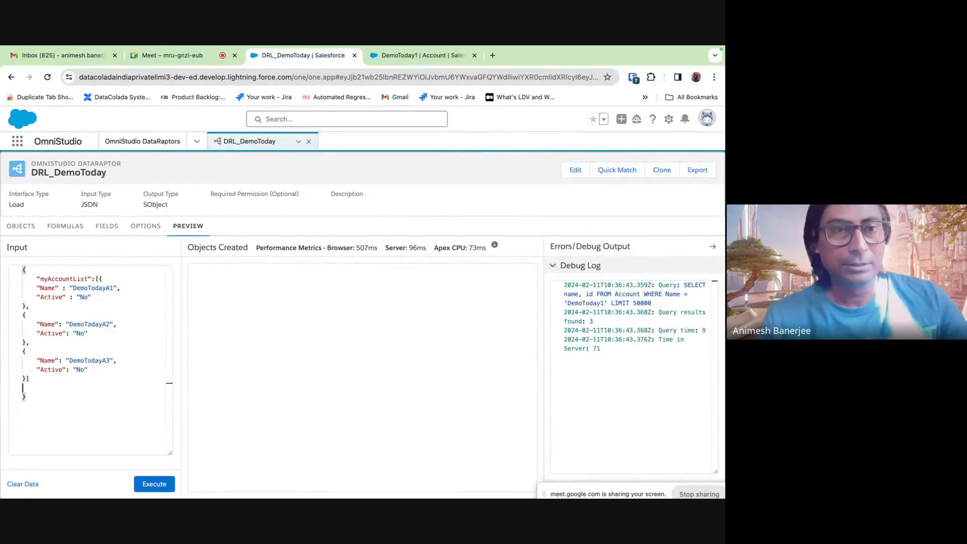
pyautogui.press('super+s')
pyautogui.click(398, 315)
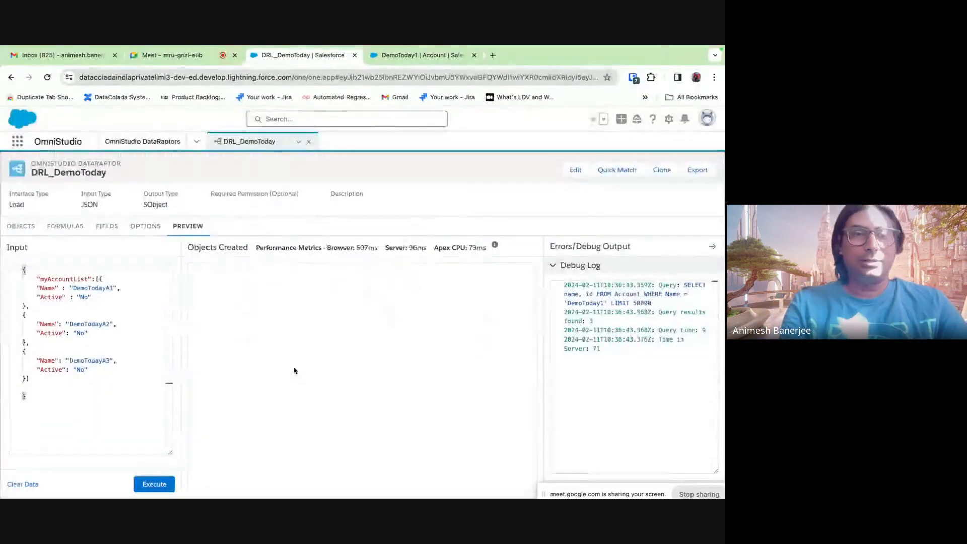
# - Delete the existing Active, Id and Name field mappings
pyautogui.click(107, 226)
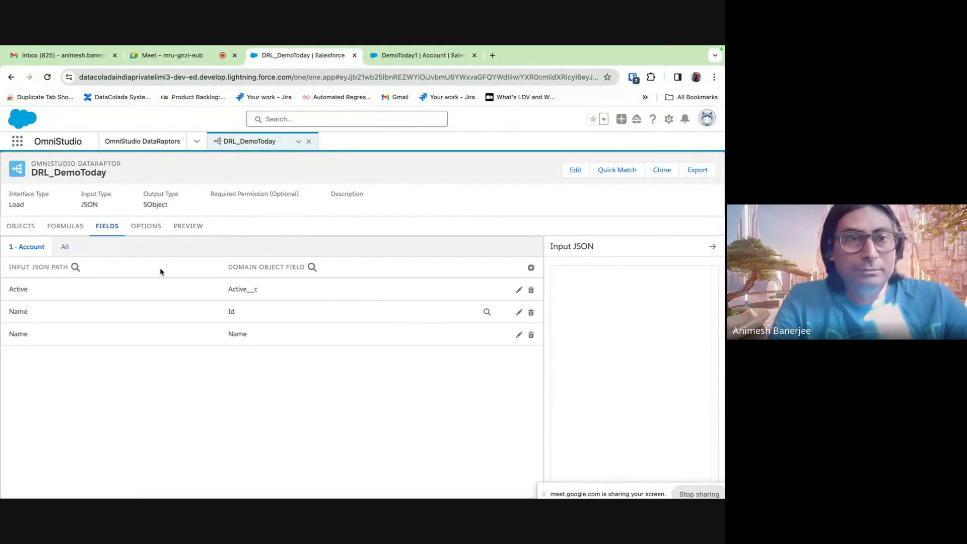
pyautogui.click(519, 290)
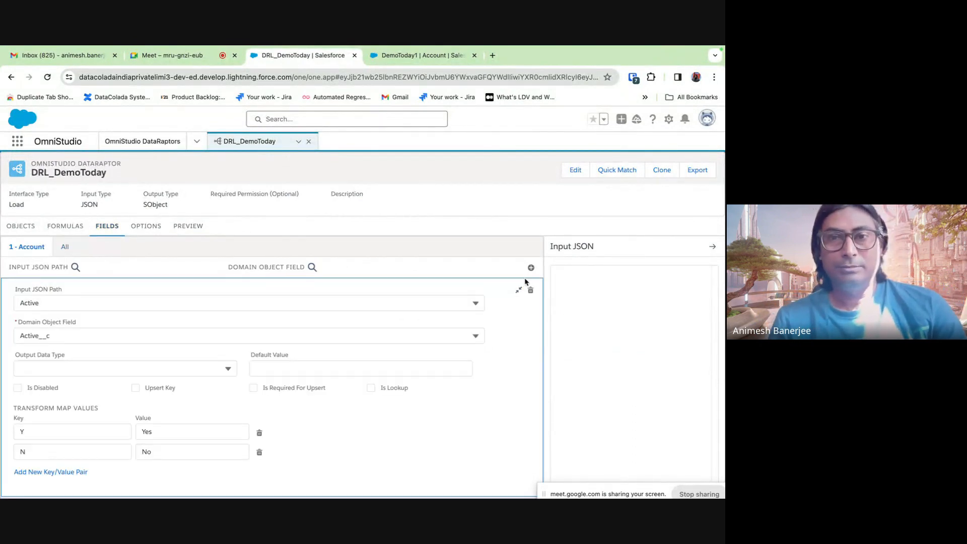
pyautogui.click(530, 290)
pyautogui.click(382, 350)
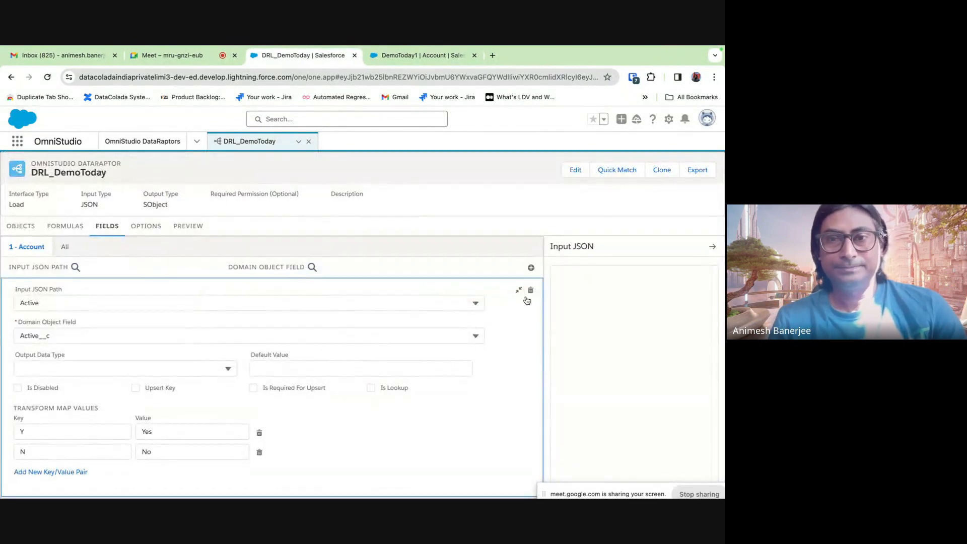
pyautogui.click(530, 291)
pyautogui.click(385, 352)
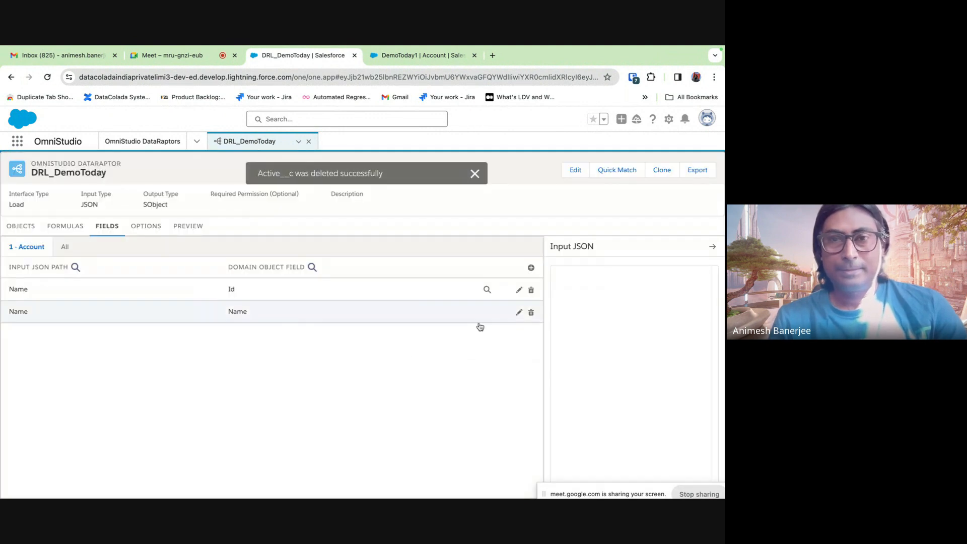
pyautogui.click(531, 297)
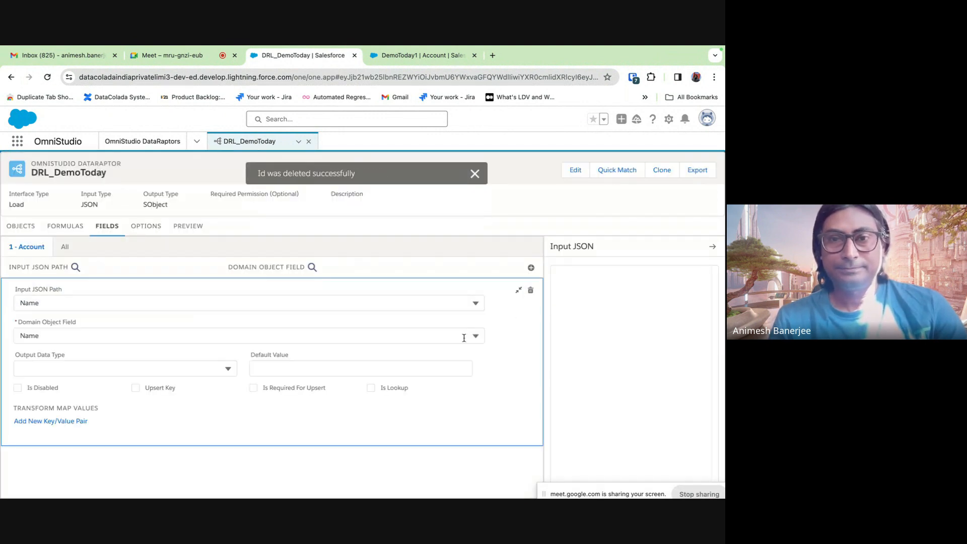
pyautogui.click(533, 290)
pyautogui.click(383, 351)
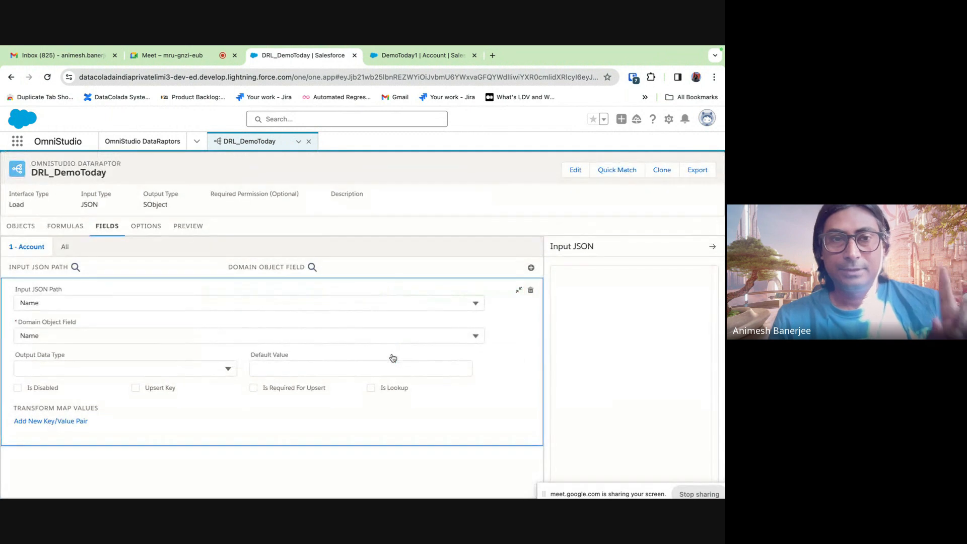
# - Add a new field mapping and paste myAccountList: from the preview input as its path
pyautogui.click(531, 267)
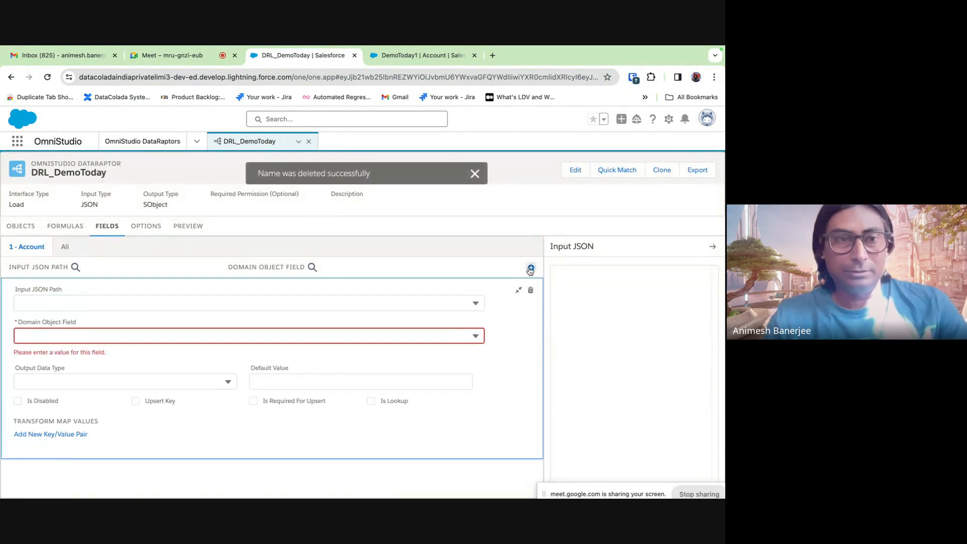
pyautogui.click(63, 296)
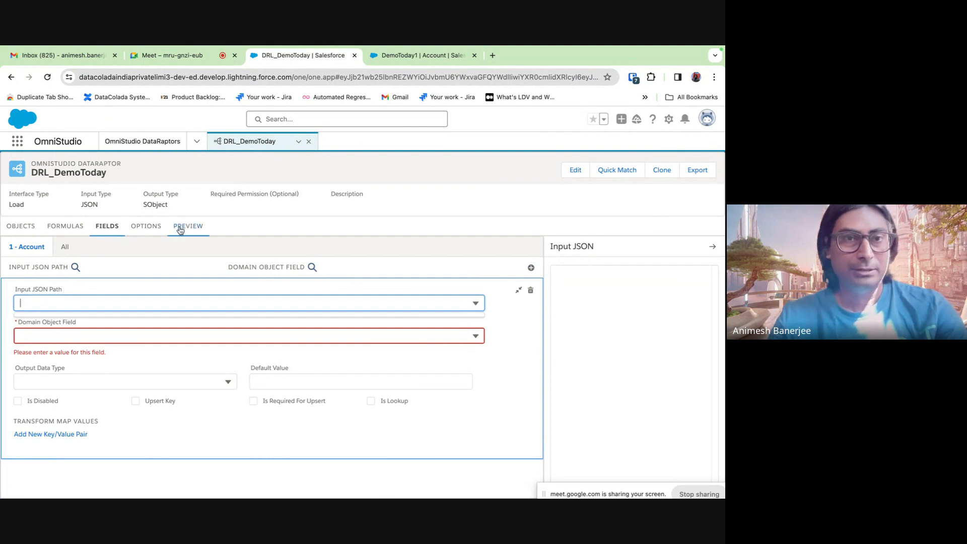
pyautogui.click(188, 225)
pyautogui.doubleClick(52, 280)
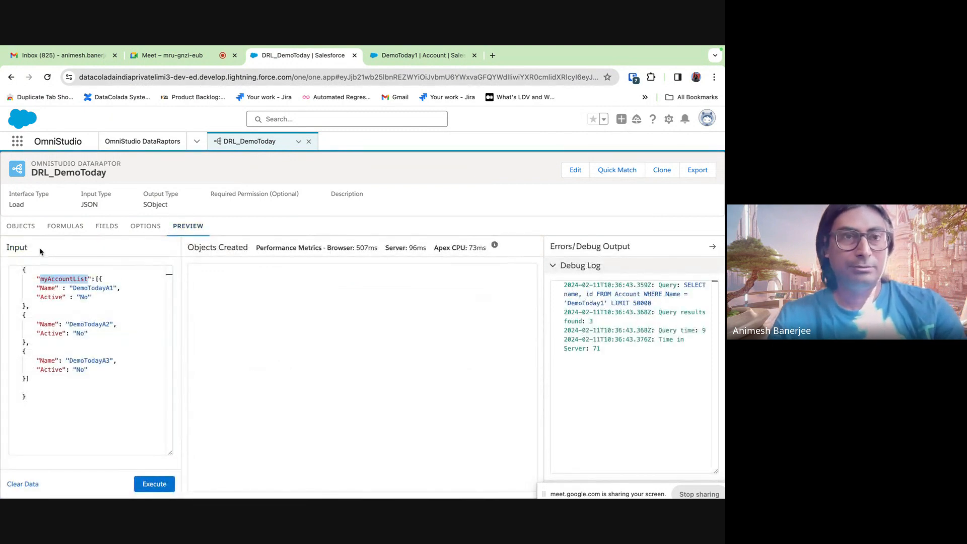
pyautogui.click(106, 226)
pyautogui.click(43, 300)
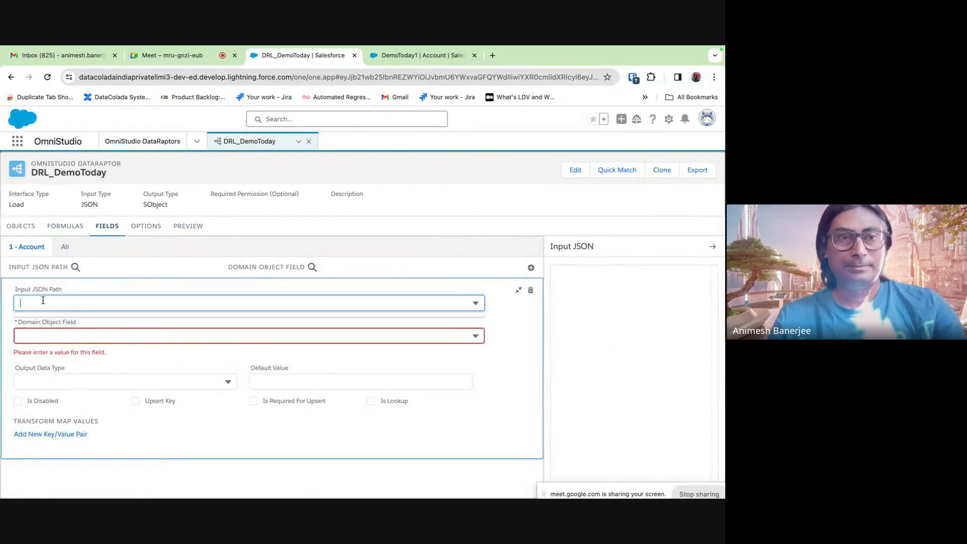
pyautogui.write('myAccountList:')
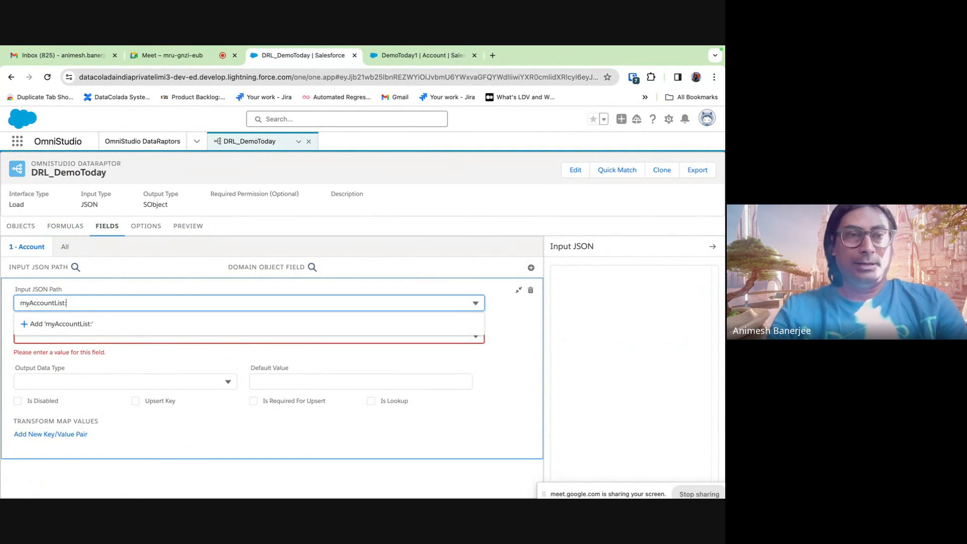
pyautogui.click(185, 227)
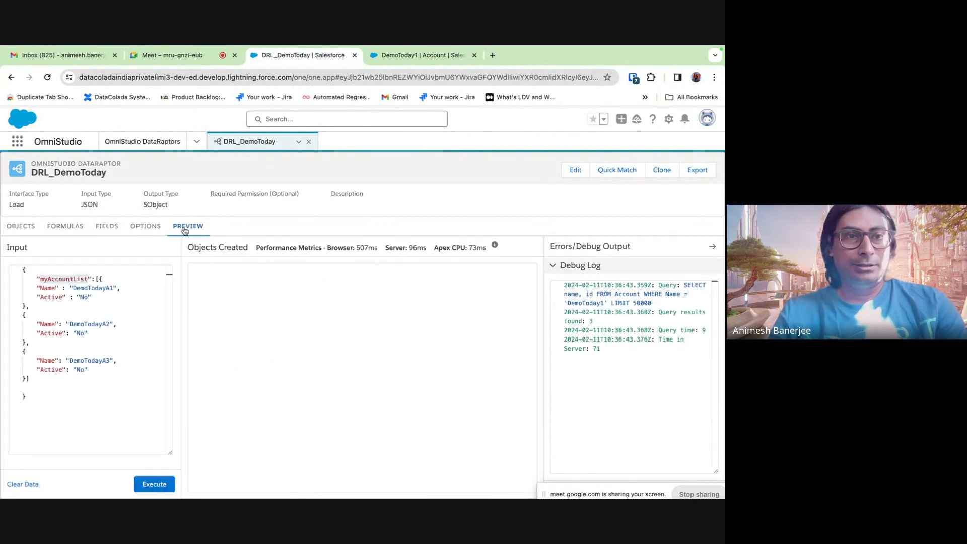
pyautogui.click(75, 226)
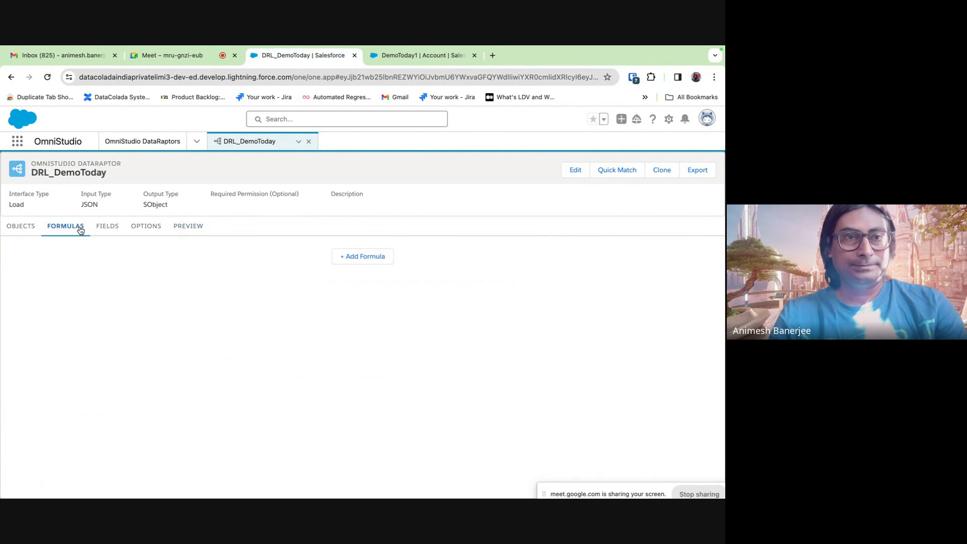
pyautogui.click(110, 229)
# - Complete the path as myAccountList:Name, target Account field Name, and start another mapping
pyautogui.click(77, 309)
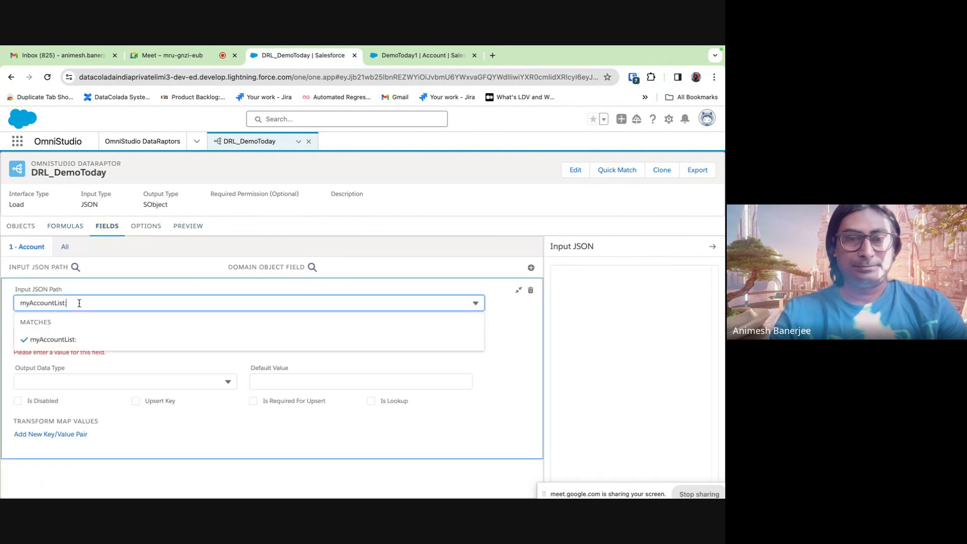
pyautogui.write('Name')
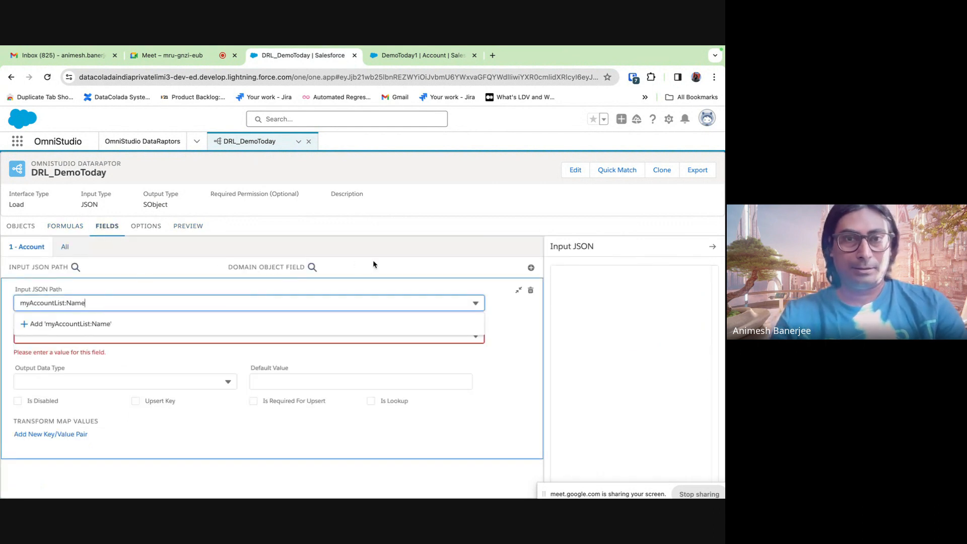
pyautogui.click(373, 264)
pyautogui.click(150, 335)
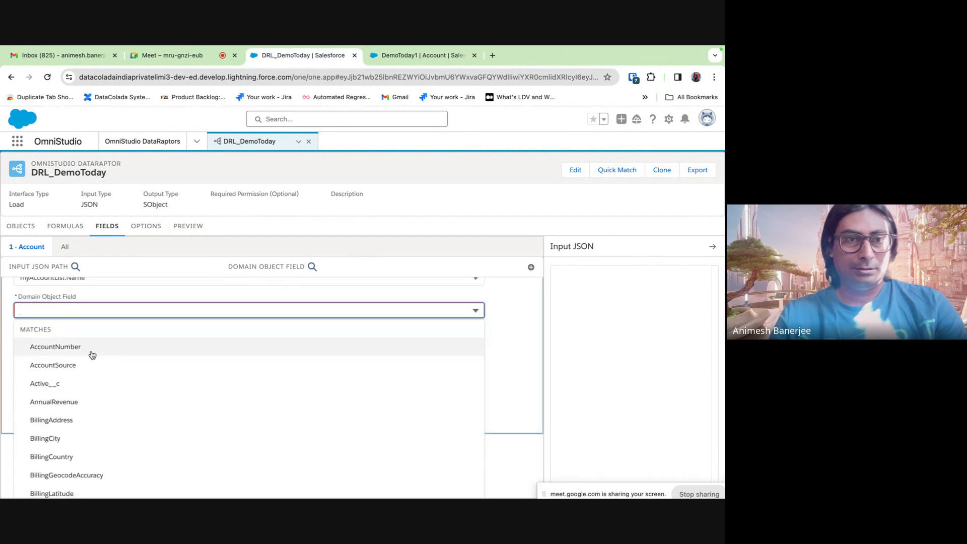
pyautogui.write('Na')
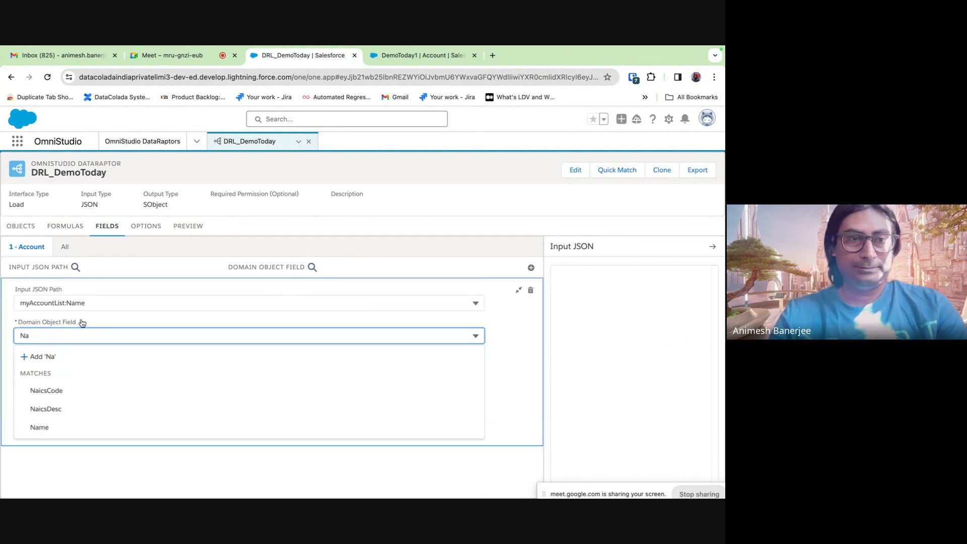
pyautogui.click(66, 429)
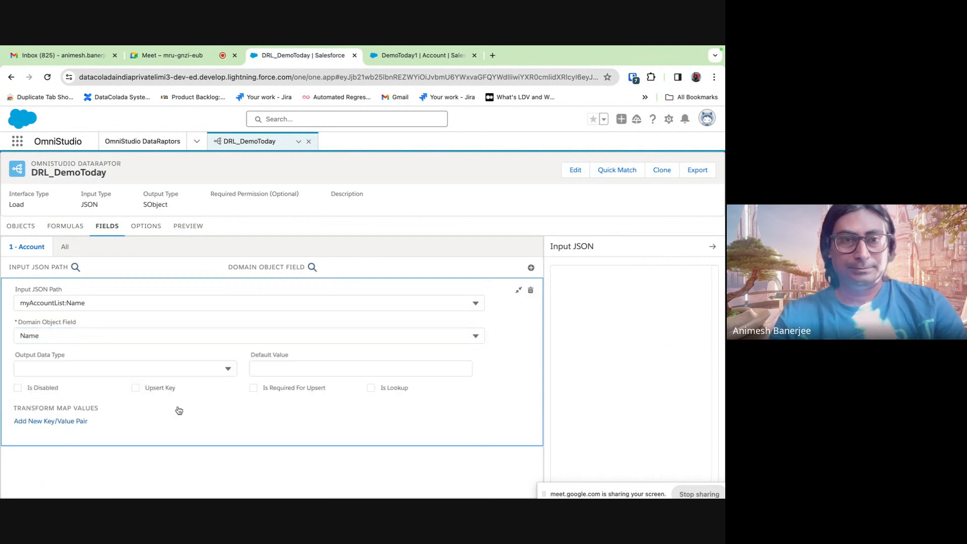
pyautogui.click(134, 390)
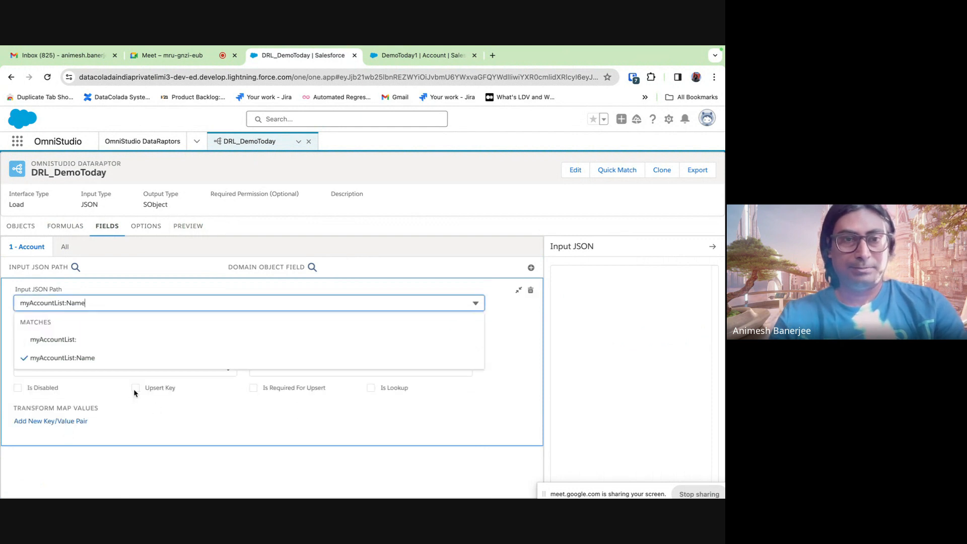
pyautogui.click(174, 414)
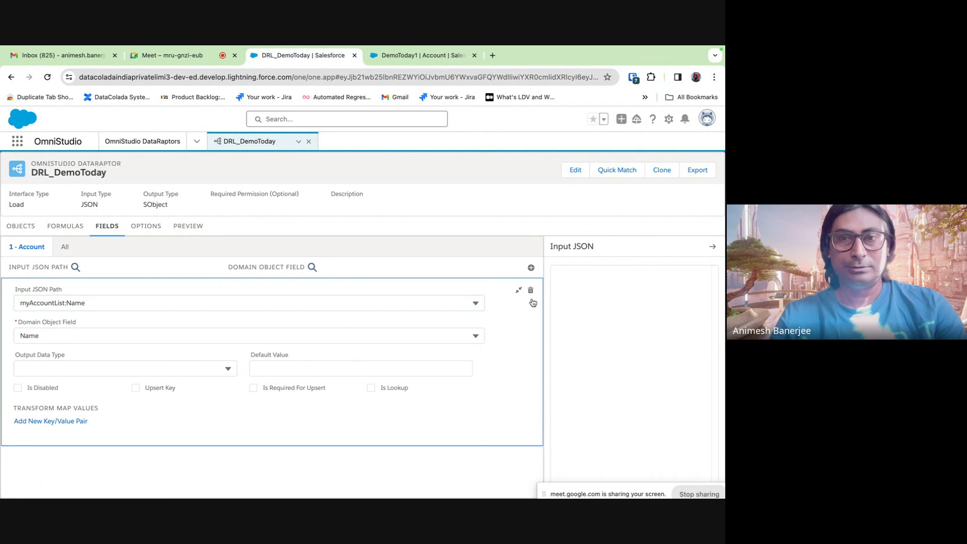
pyautogui.click(518, 290)
pyautogui.click(531, 267)
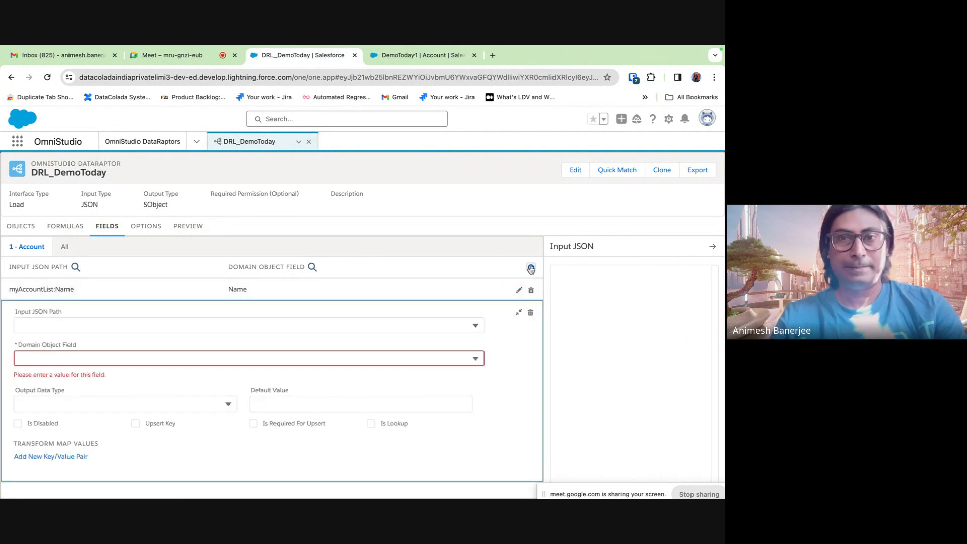
# - Set the new mapping's Input JSON Path to myAccountList:Active with Domain Object Field Active__c
pyautogui.click(46, 324)
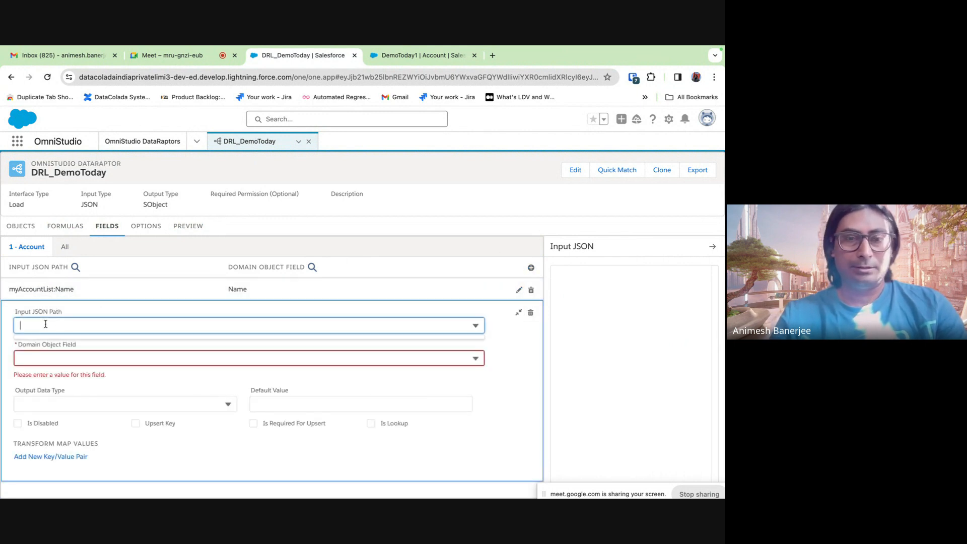
pyautogui.write('Acti')
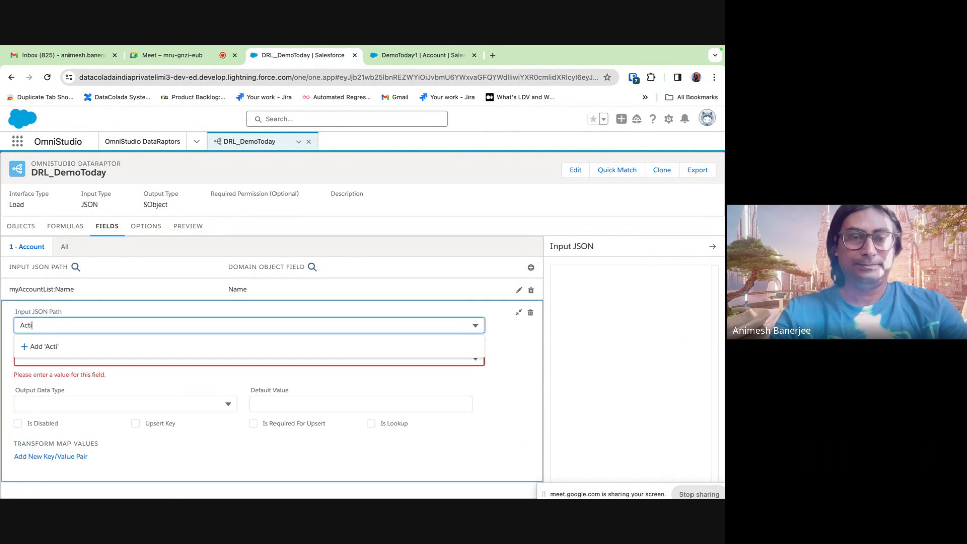
pyautogui.write('ve')
pyautogui.click(454, 362)
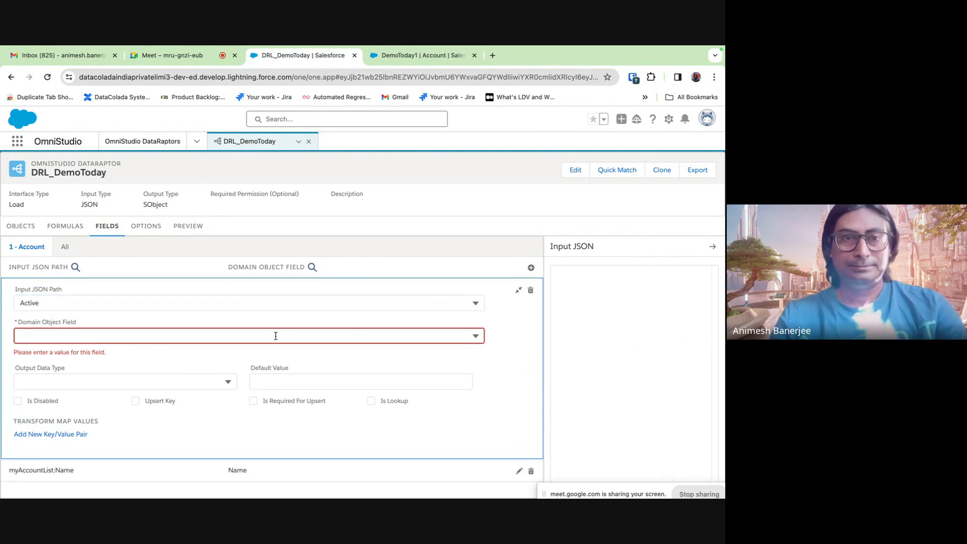
pyautogui.click(149, 384)
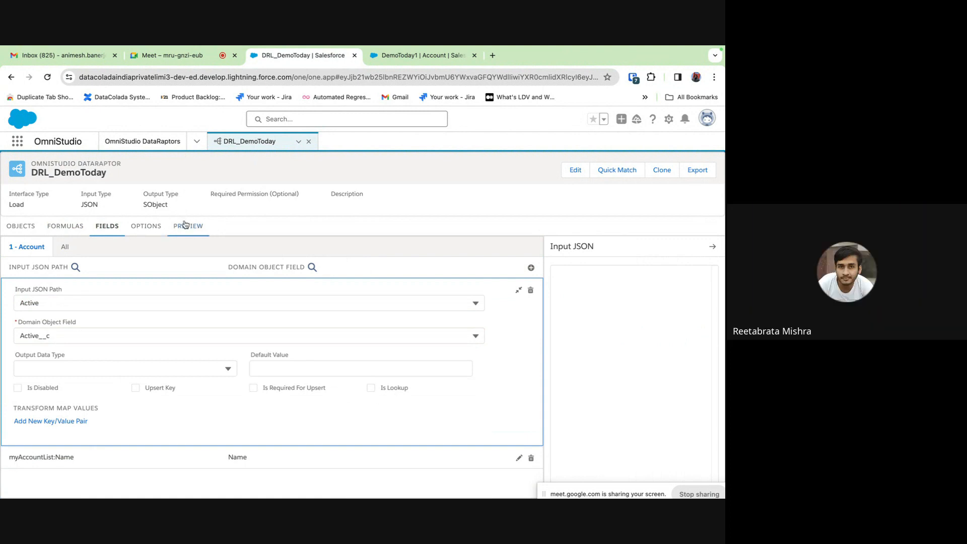
pyautogui.click(20, 303)
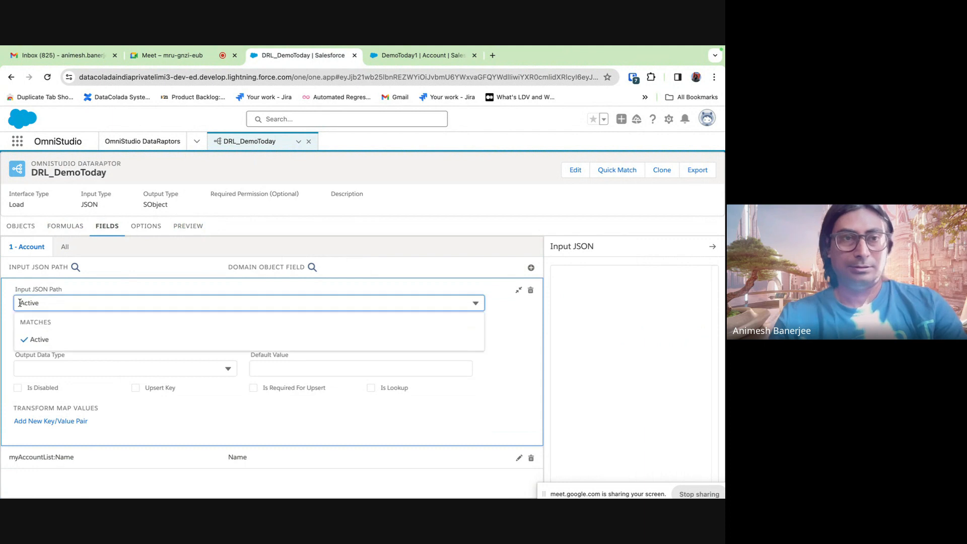
pyautogui.write('myAccou')
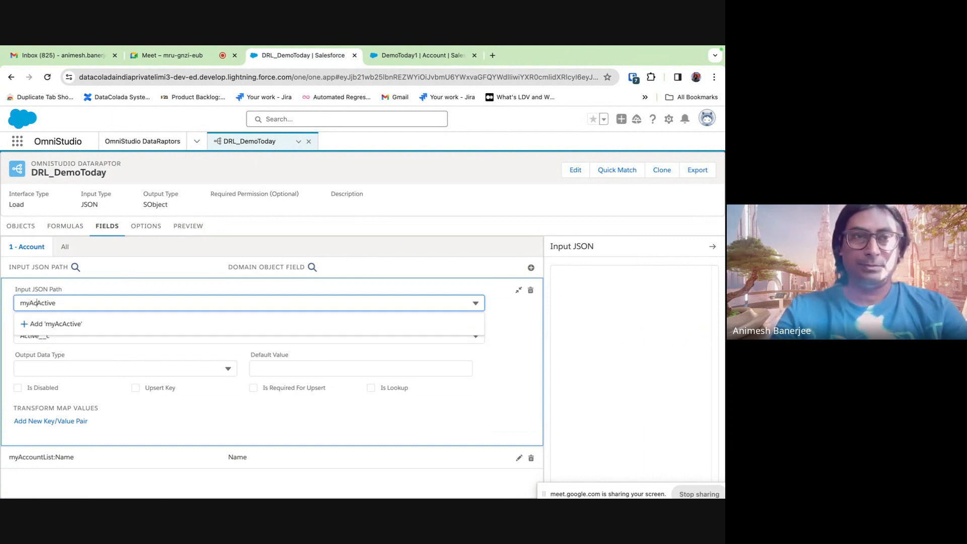
pyautogui.write('ntList:')
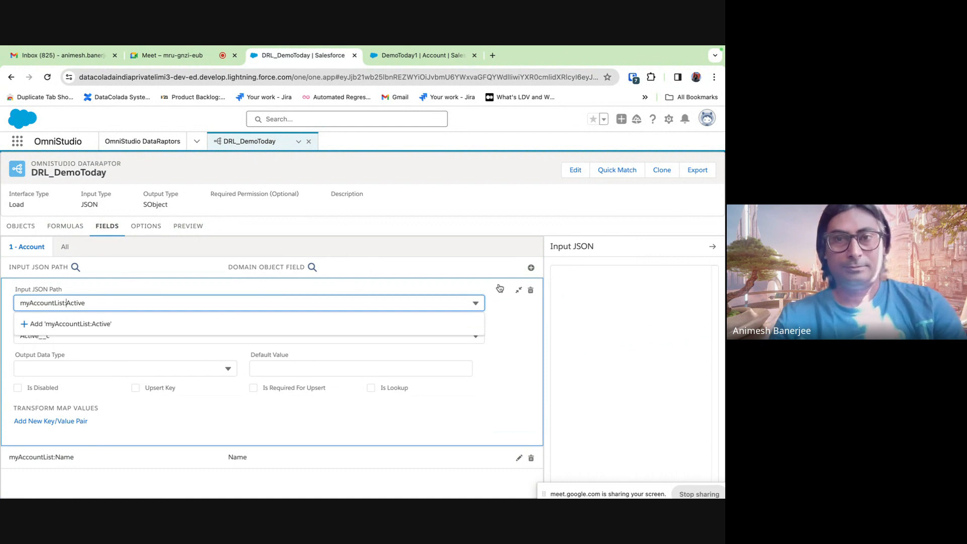
pyautogui.click(519, 290)
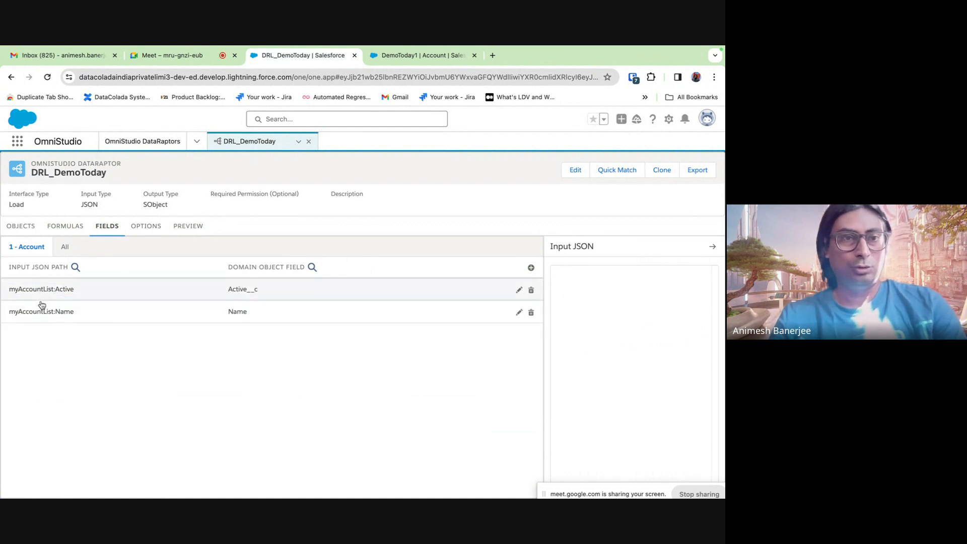
pyautogui.click(188, 226)
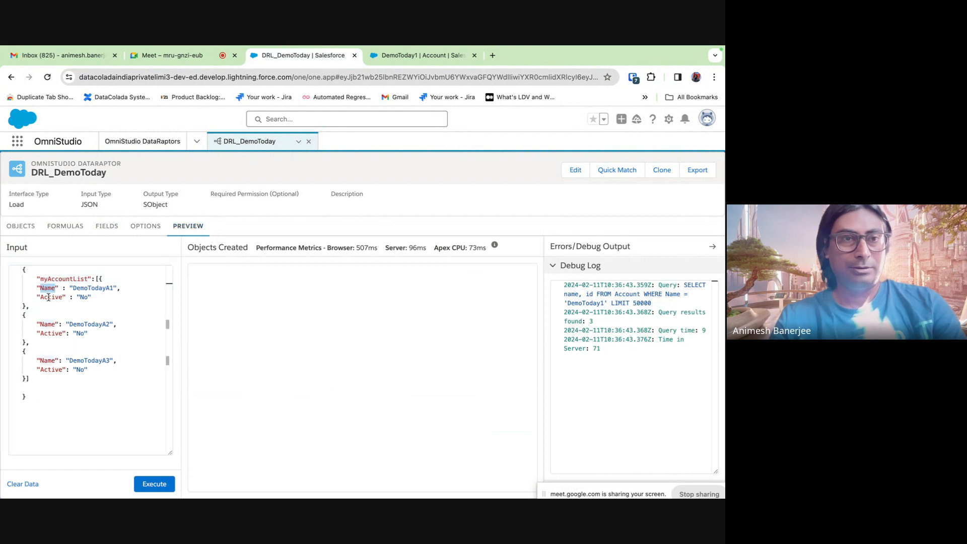
# - Compare the sample JSON keys with the field mappings, then Execute the preview to create three Accounts
pyautogui.doubleClick(51, 296)
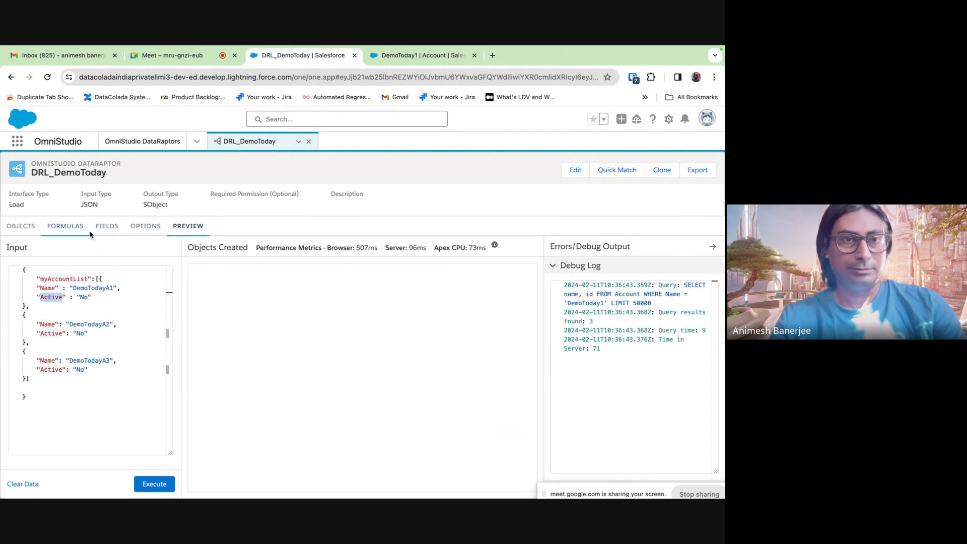
pyautogui.click(104, 230)
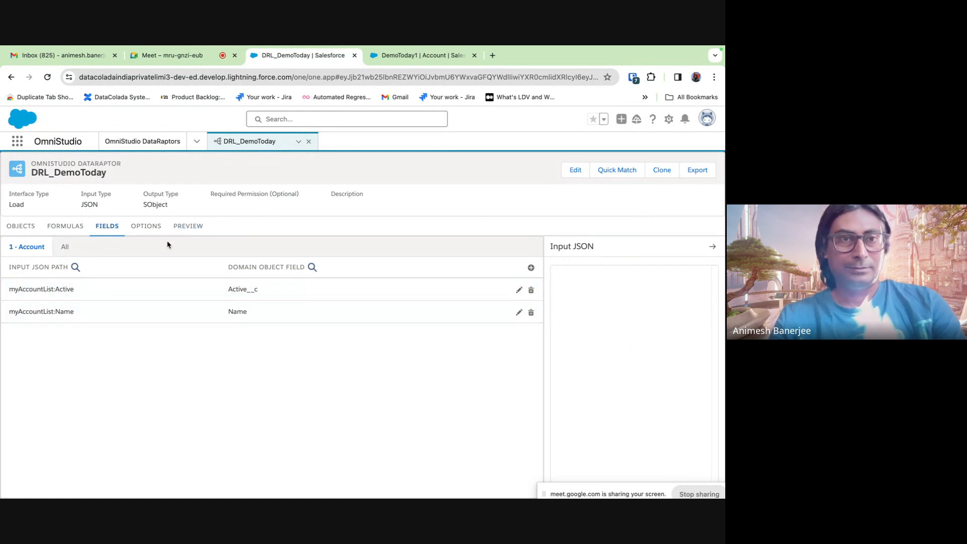
pyautogui.click(188, 226)
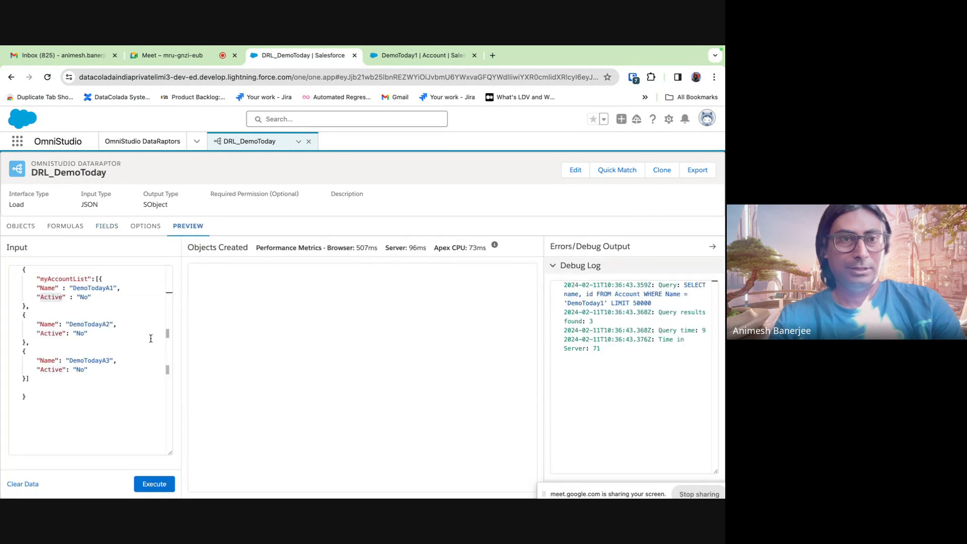
pyautogui.click(154, 484)
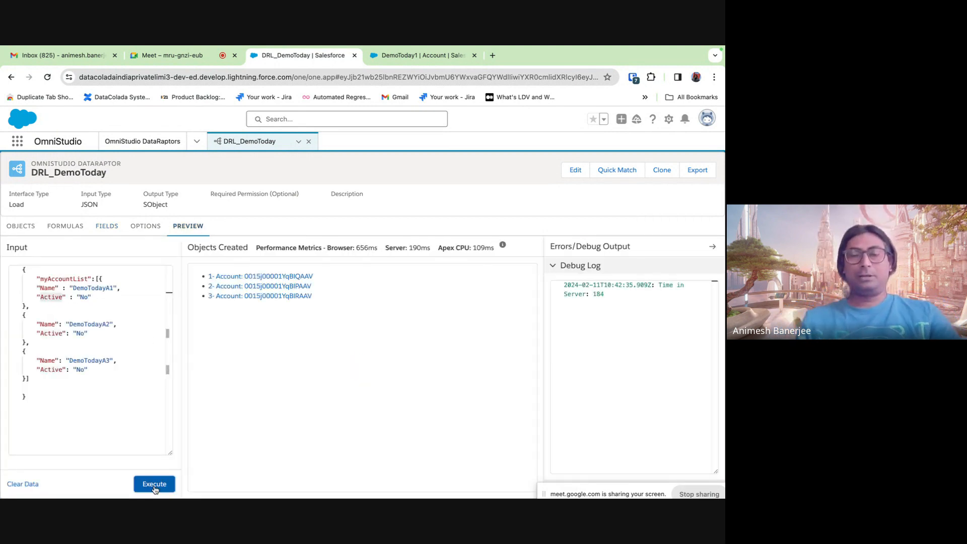
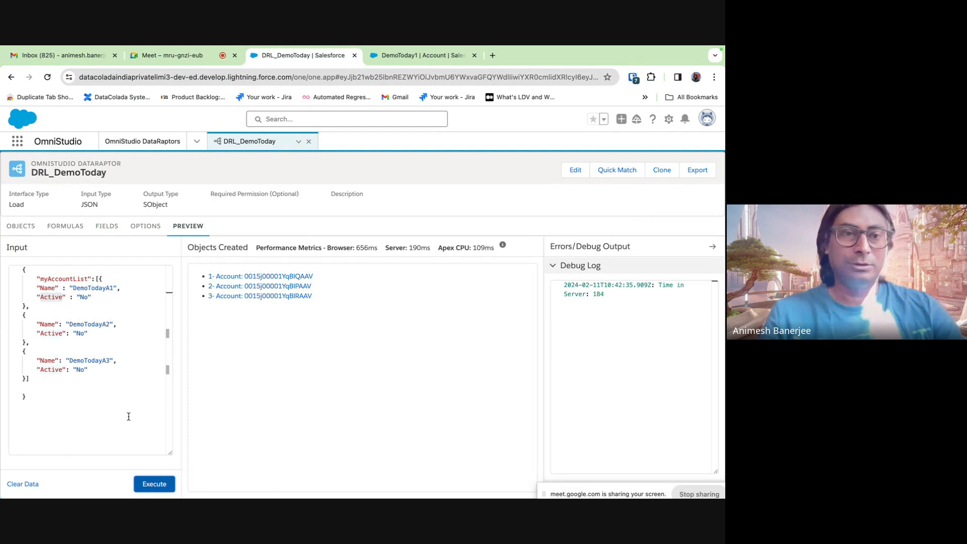
# - Toggle the Active mapping off and back on, then delete the old myAccountList:Name mapping
pyautogui.click(73, 227)
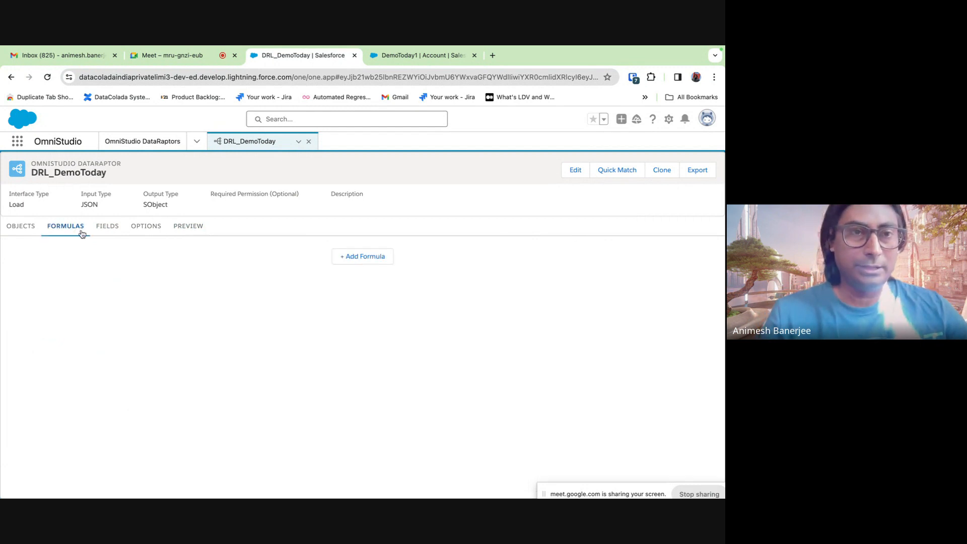
pyautogui.click(110, 235)
pyautogui.click(519, 290)
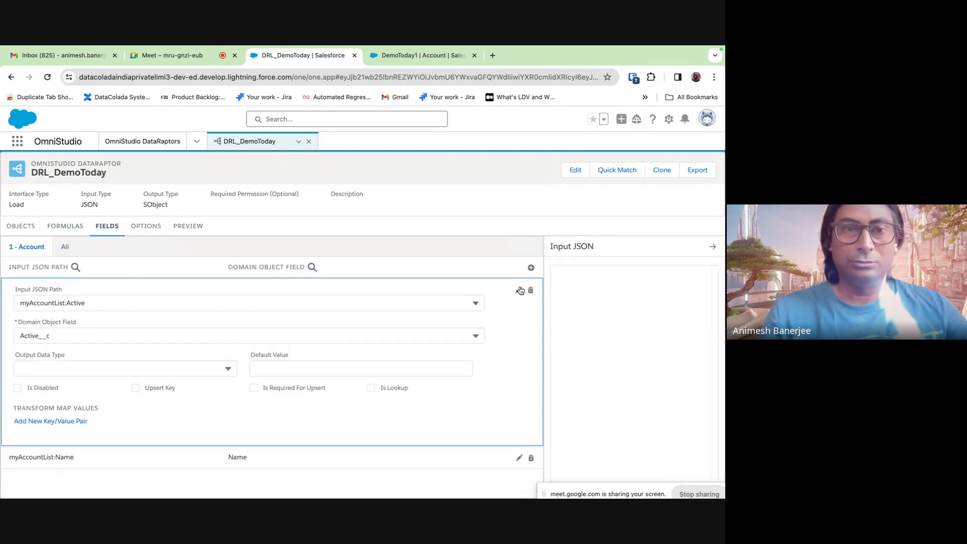
pyautogui.click(17, 387)
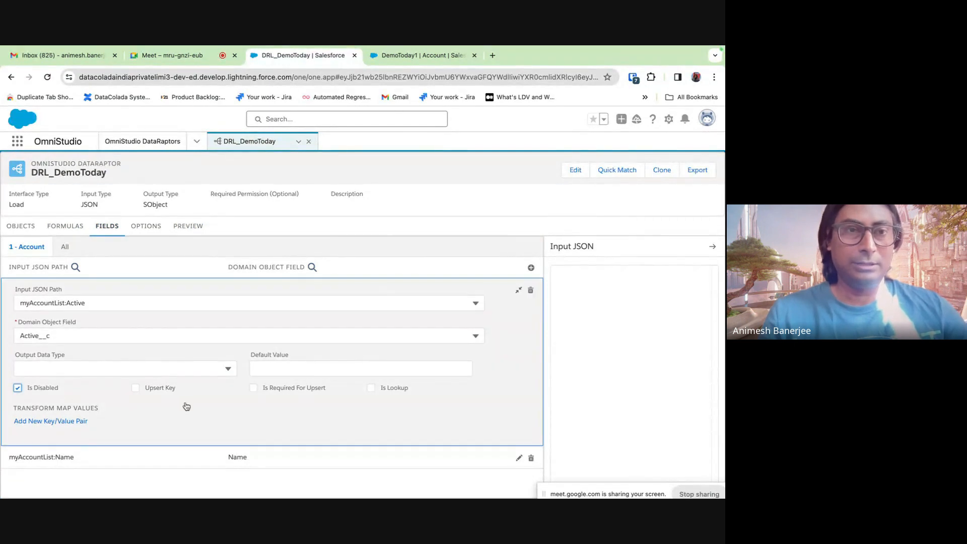
pyautogui.click(18, 387)
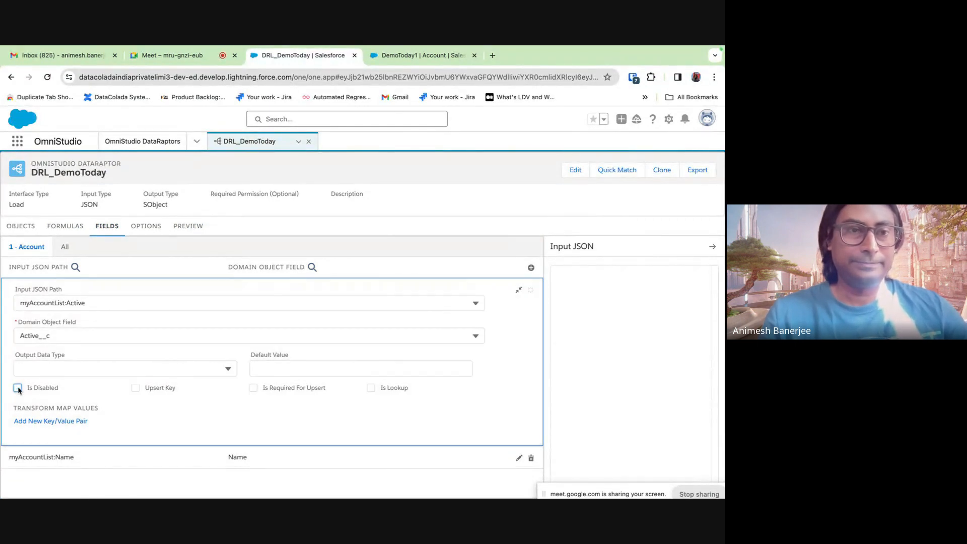
pyautogui.click(519, 290)
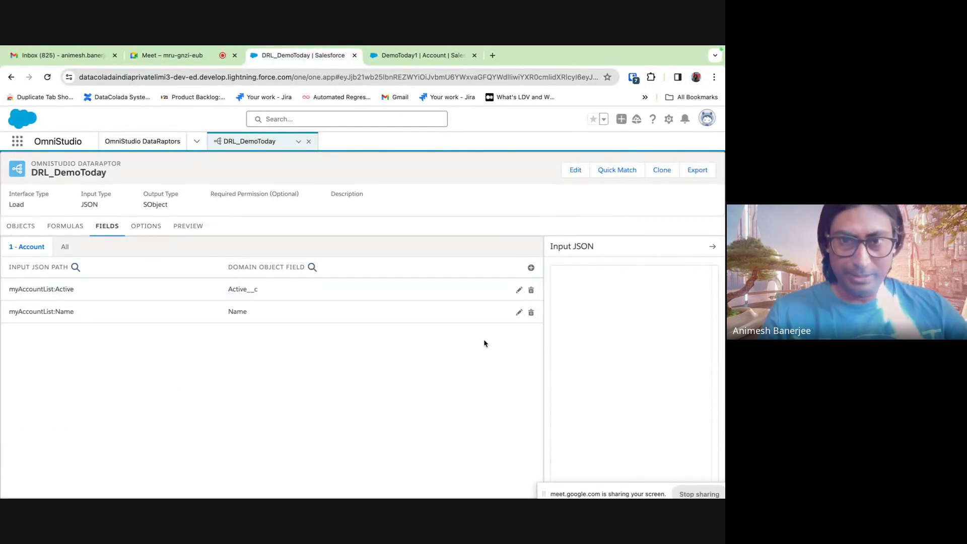
pyautogui.click(519, 312)
pyautogui.click(17, 410)
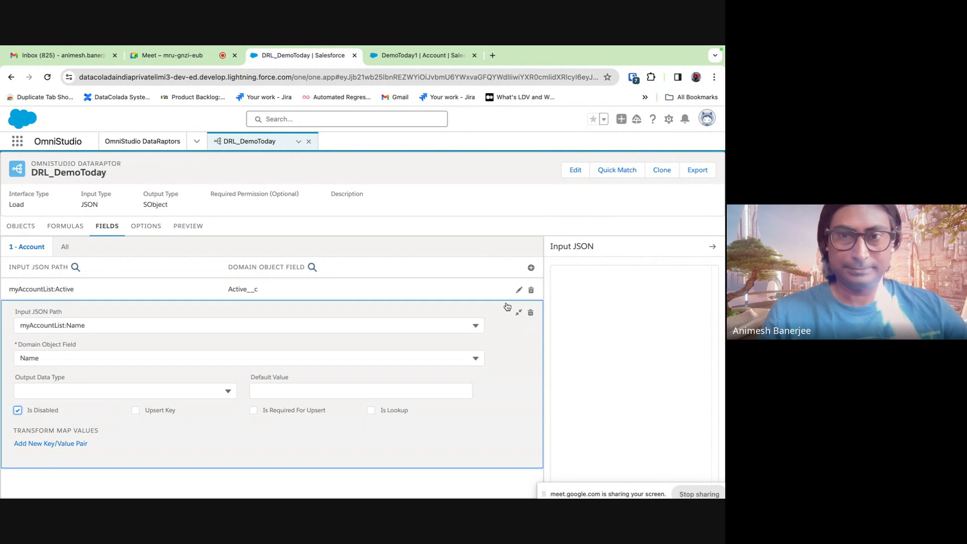
pyautogui.click(530, 313)
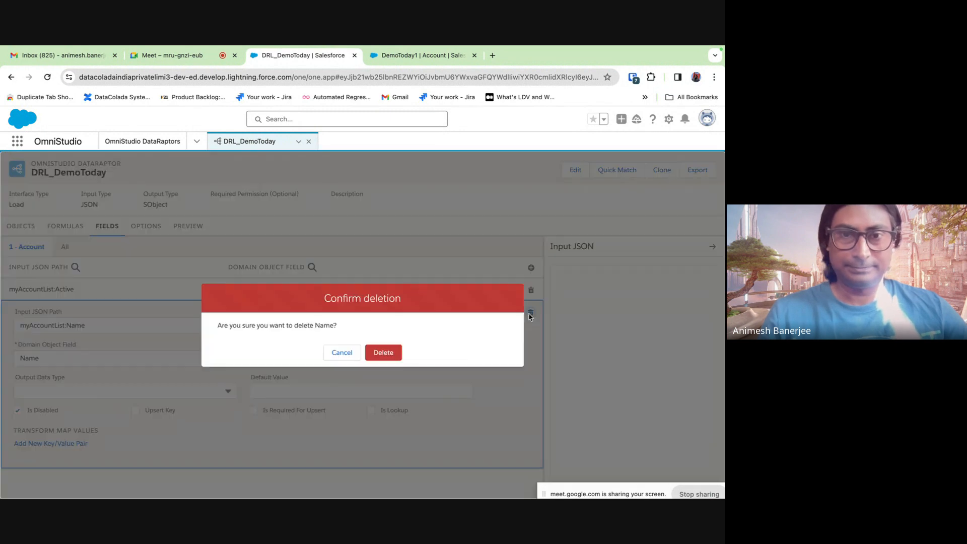
pyautogui.click(394, 356)
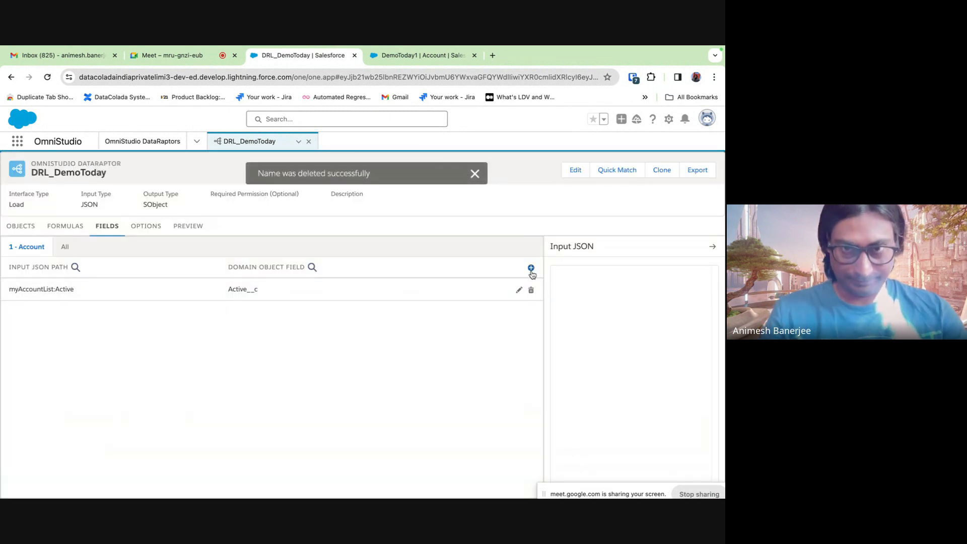
# - Add a new myAccountList:Name → Account Name mapping marked as the Upsert Key
pyautogui.click(531, 268)
pyautogui.click(129, 322)
pyautogui.write('m')
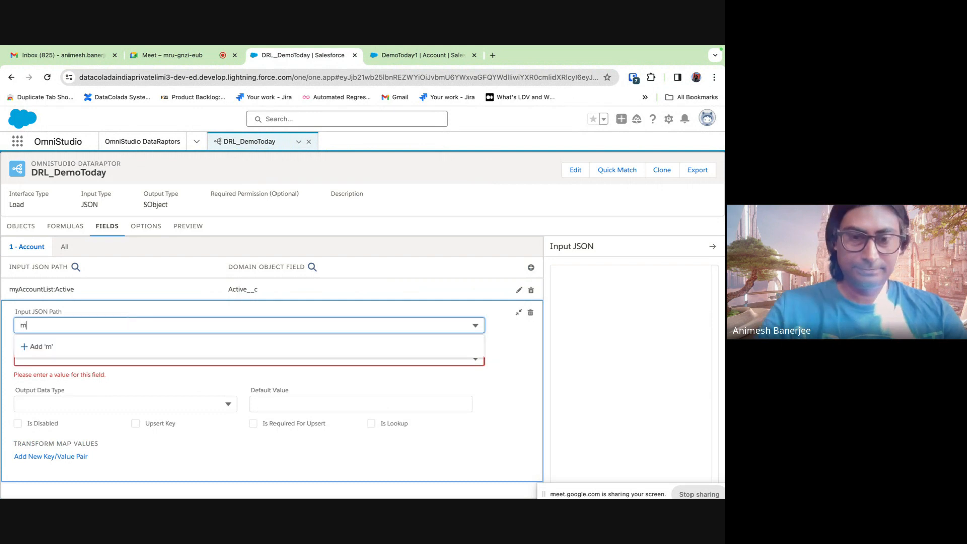
pyautogui.write('yAccountList:N')
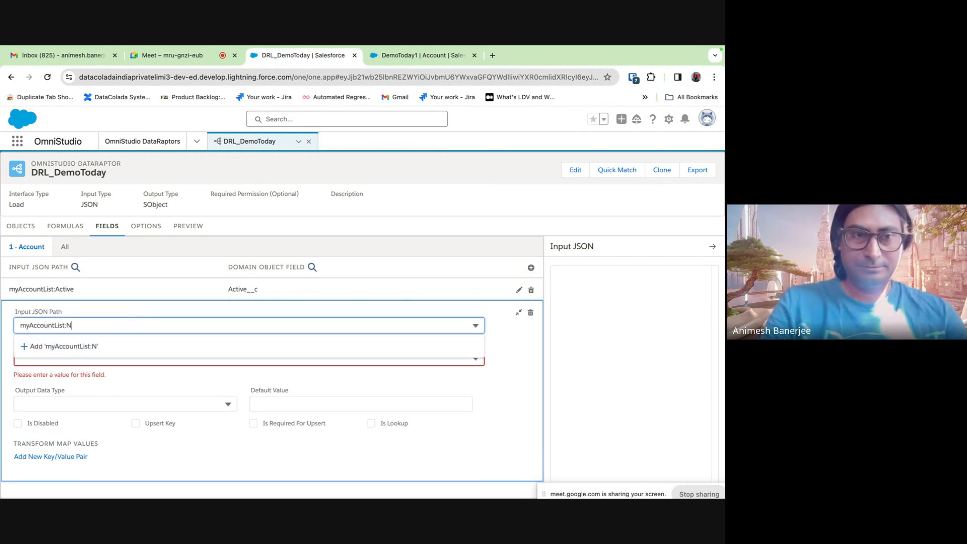
pyautogui.write('ame')
pyautogui.click(151, 344)
pyautogui.click(98, 358)
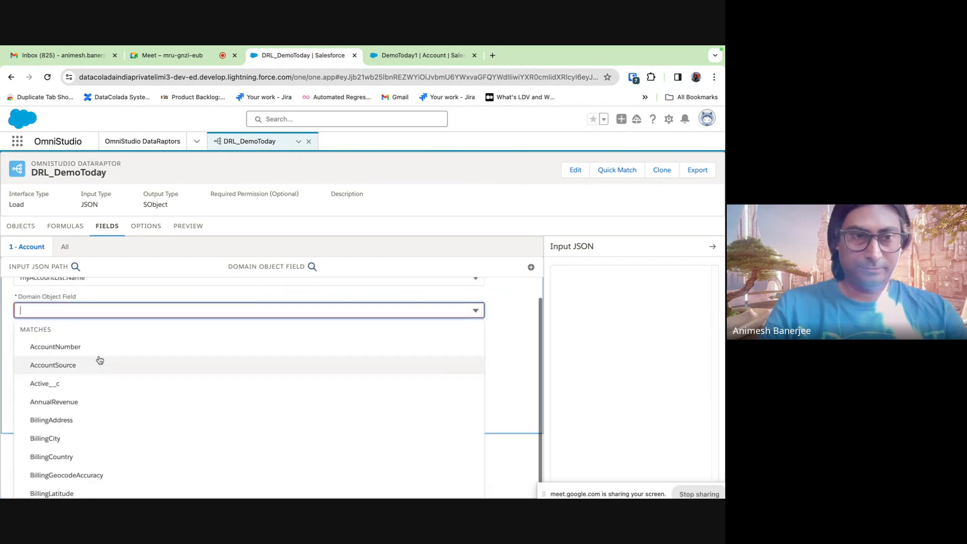
pyautogui.write('Nam')
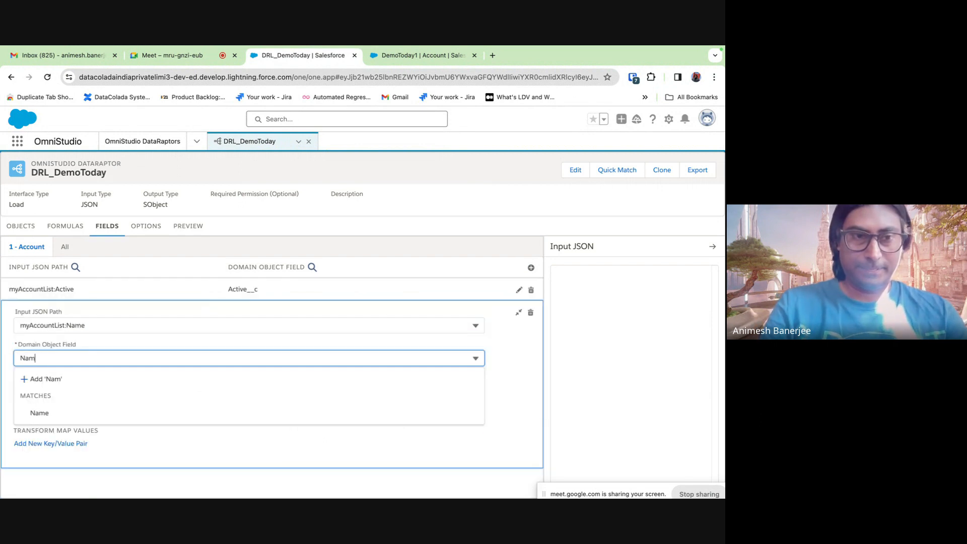
pyautogui.click(80, 417)
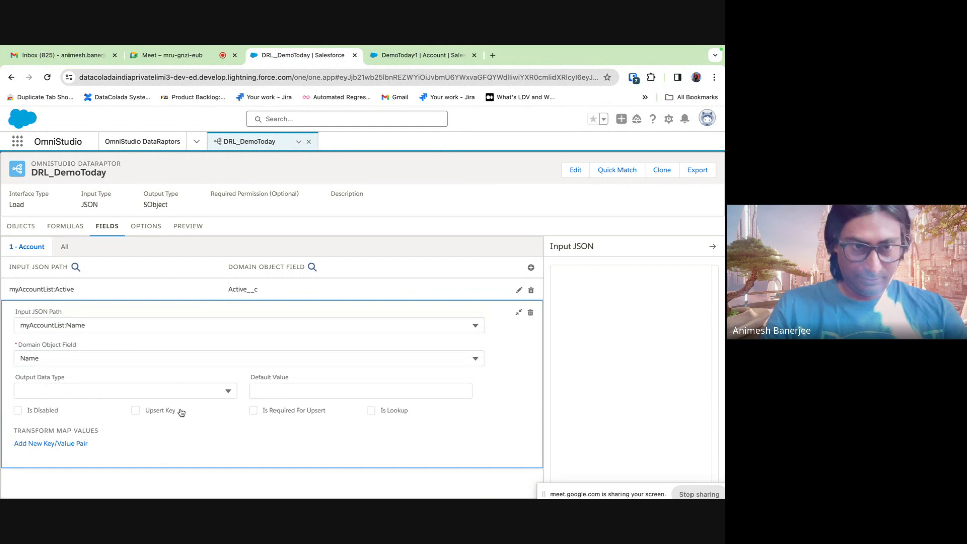
pyautogui.click(136, 410)
pyautogui.click(519, 313)
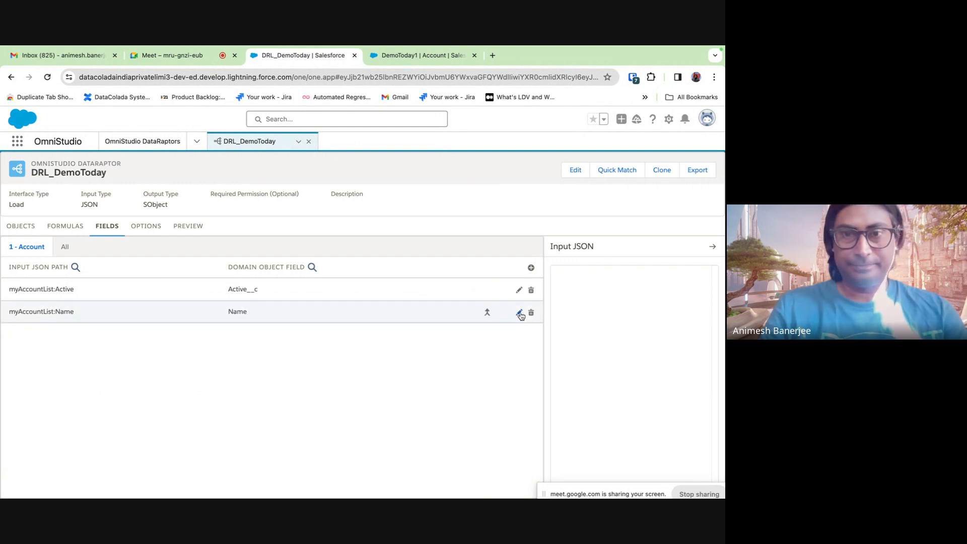
pyautogui.click(187, 226)
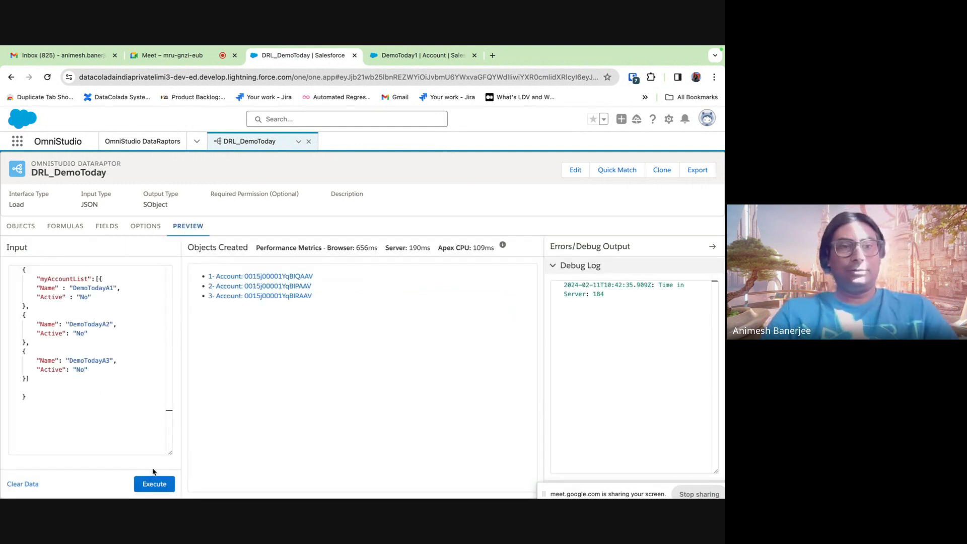
# - Execute the preview, inspect the Account query in the Debug Log, and open the first created account
pyautogui.click(152, 486)
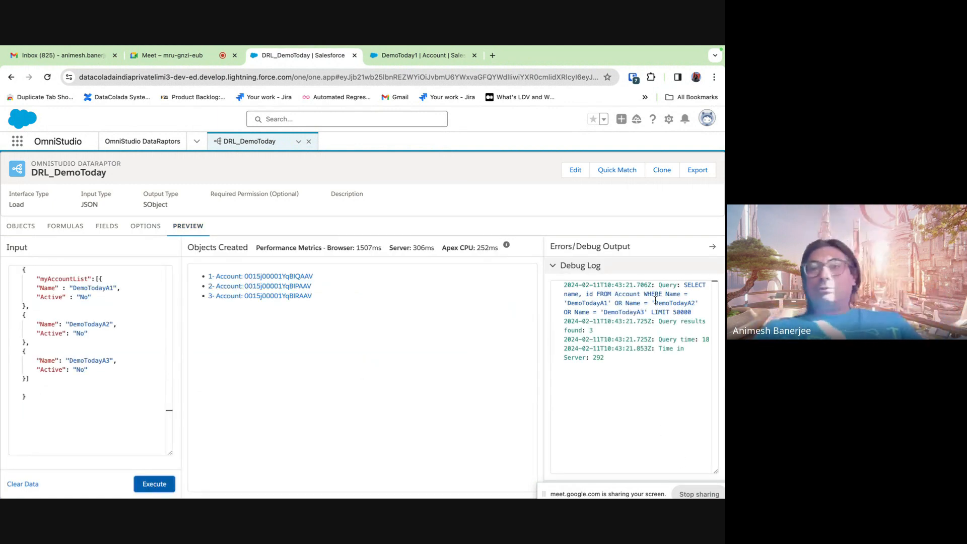
pyautogui.moveTo(683, 288); pyautogui.dragTo(692, 313)
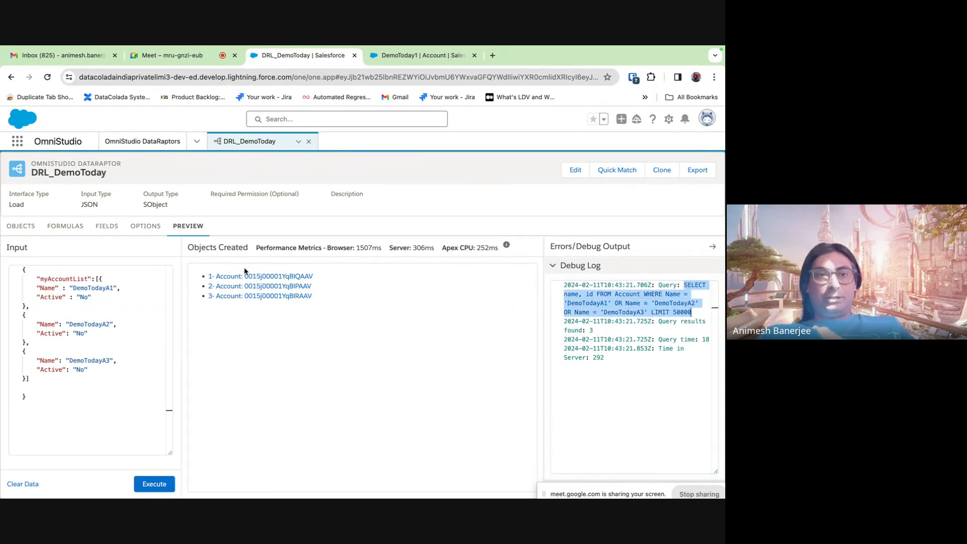
pyautogui.click(290, 277)
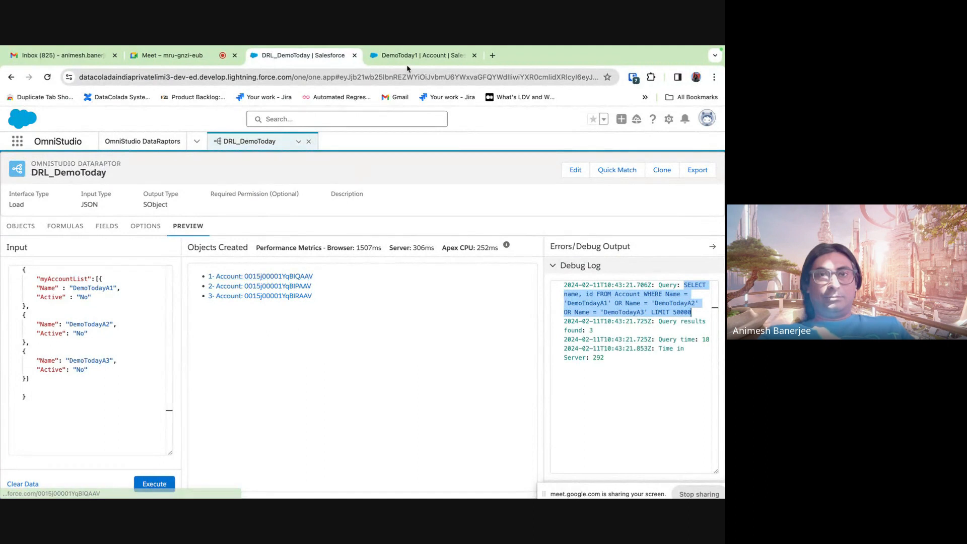
# - Open the Accounts list in a new browser tab from the navigation menu, then return to the preview
pyautogui.click(291, 116)
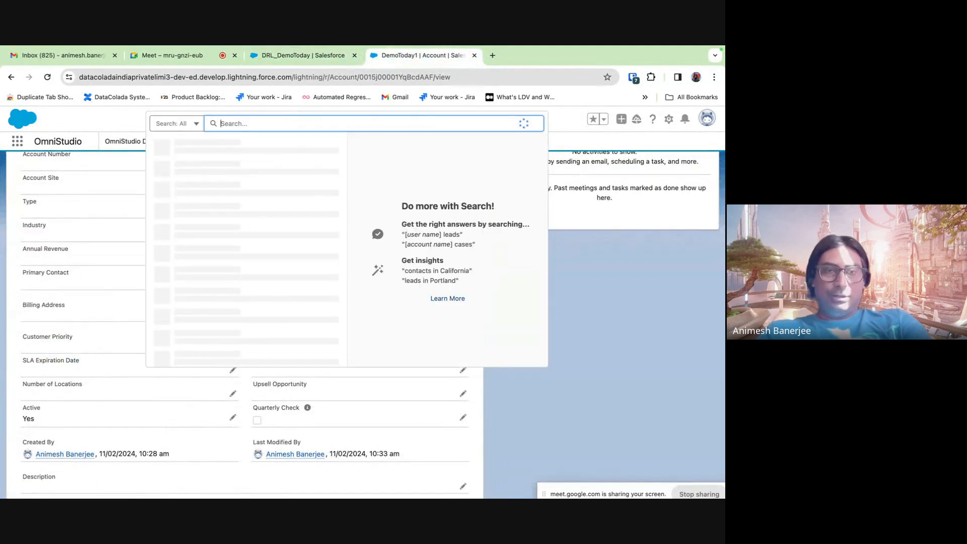
pyautogui.write('d')
pyautogui.click(293, 143)
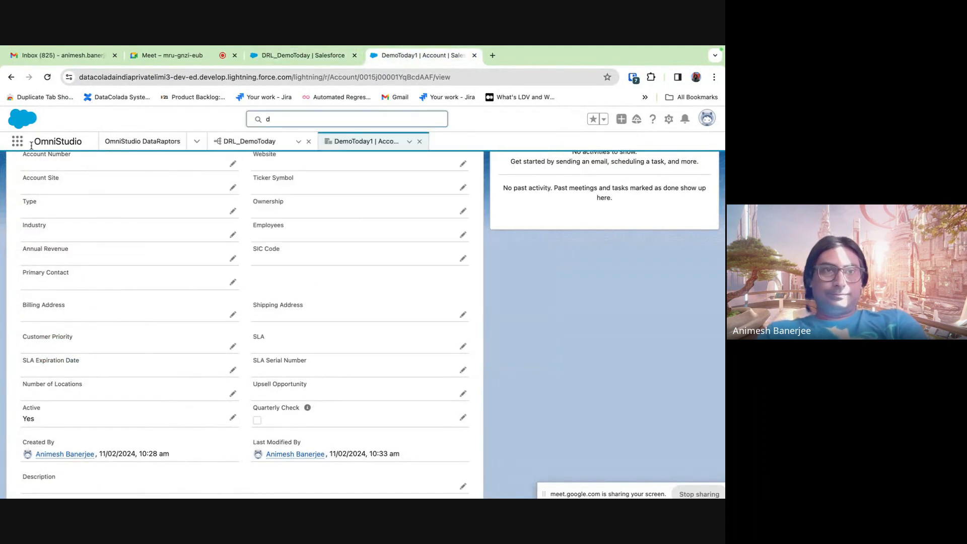
pyautogui.click(17, 147)
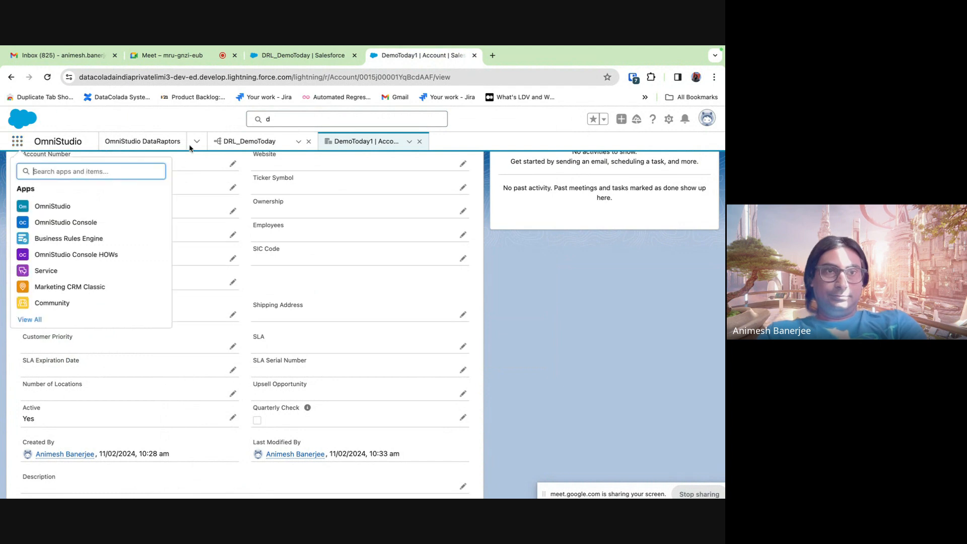
pyautogui.click(196, 143)
pyautogui.click(197, 143)
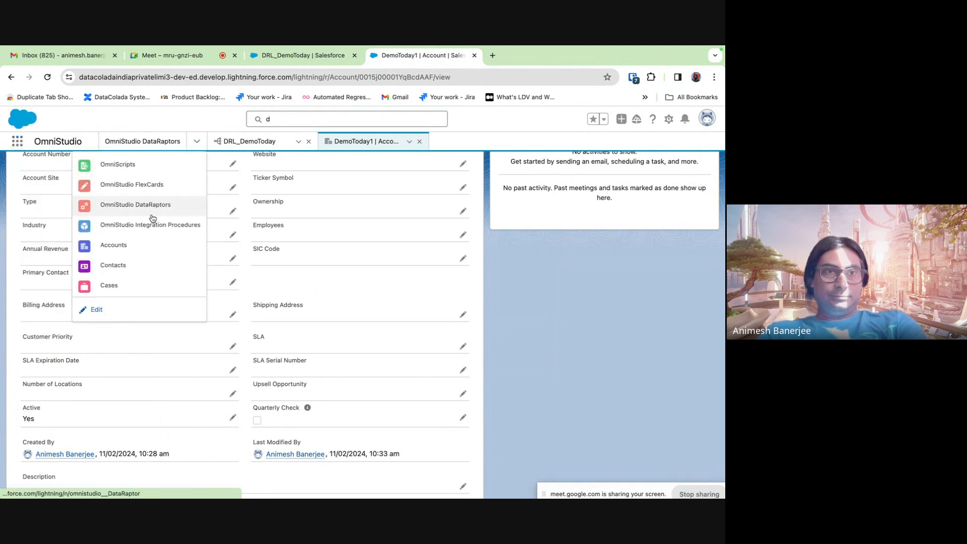
pyautogui.rightClick(122, 247)
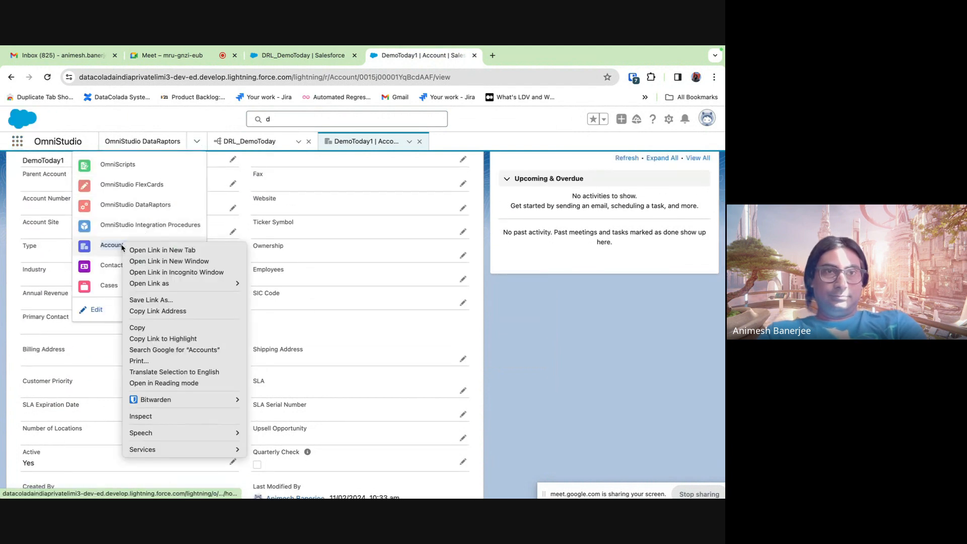
pyautogui.click(144, 249)
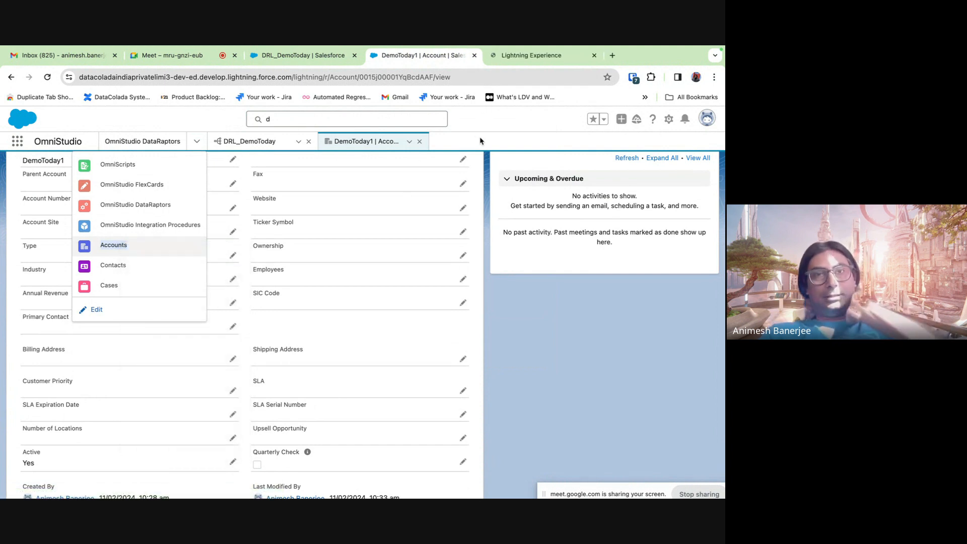
pyautogui.click(303, 55)
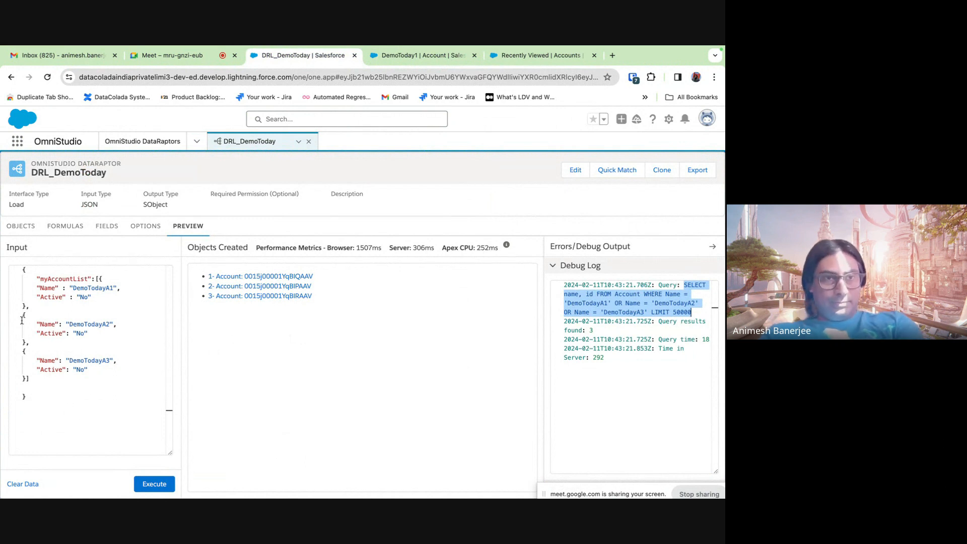
# - Reformat the myAccountList array in the input JSON with the brackets and braces properly indented
pyautogui.click(27, 382)
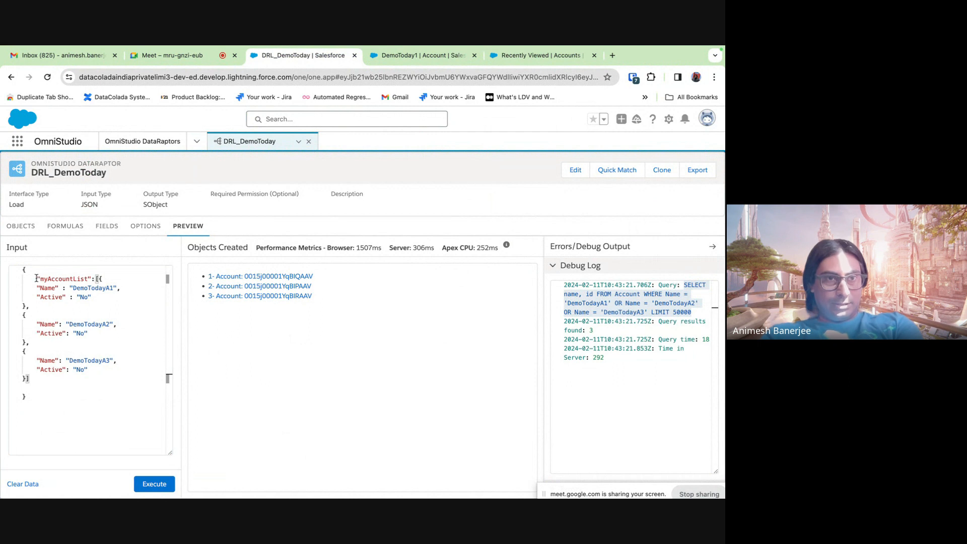
pyautogui.moveTo(36, 279); pyautogui.dragTo(31, 382)
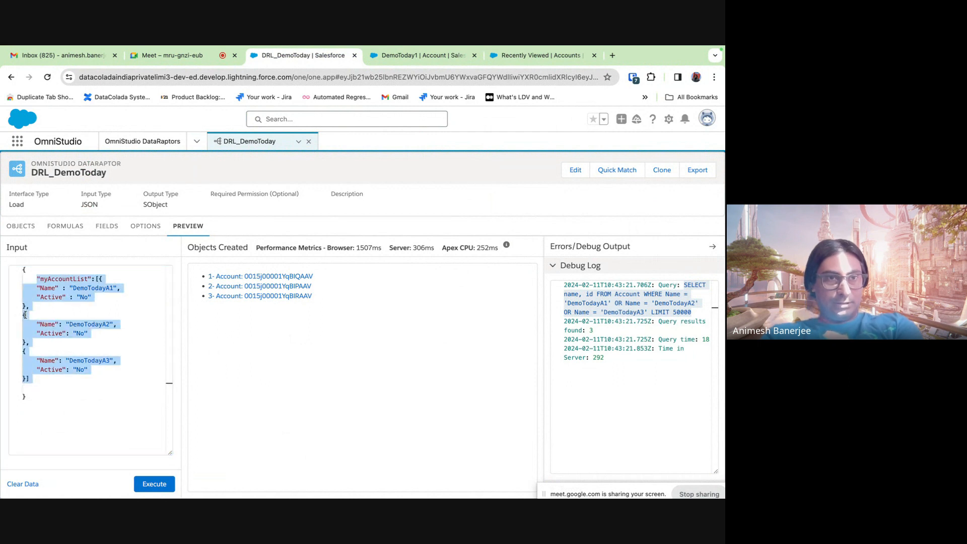
pyautogui.click(95, 279)
pyautogui.press('Return')
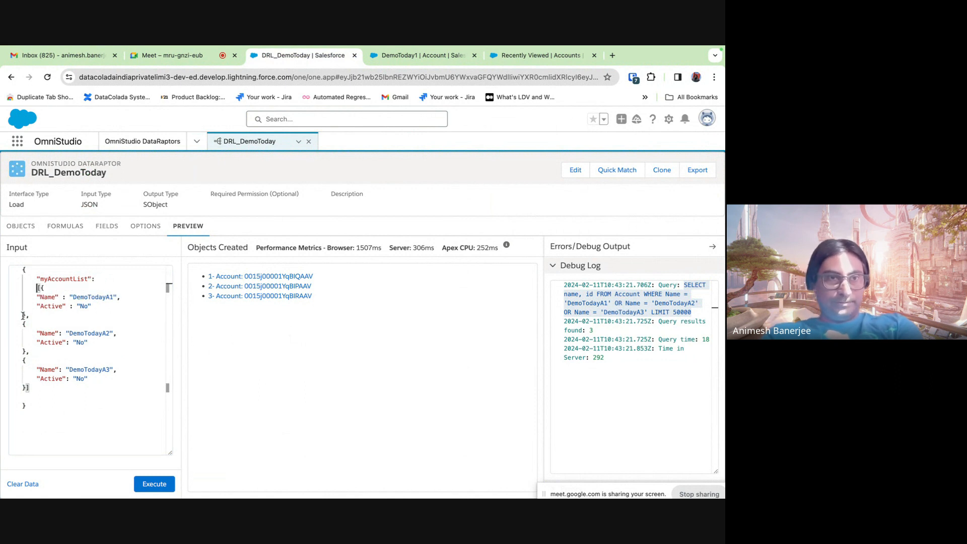
pyautogui.click(22, 314)
pyautogui.press('Tab')
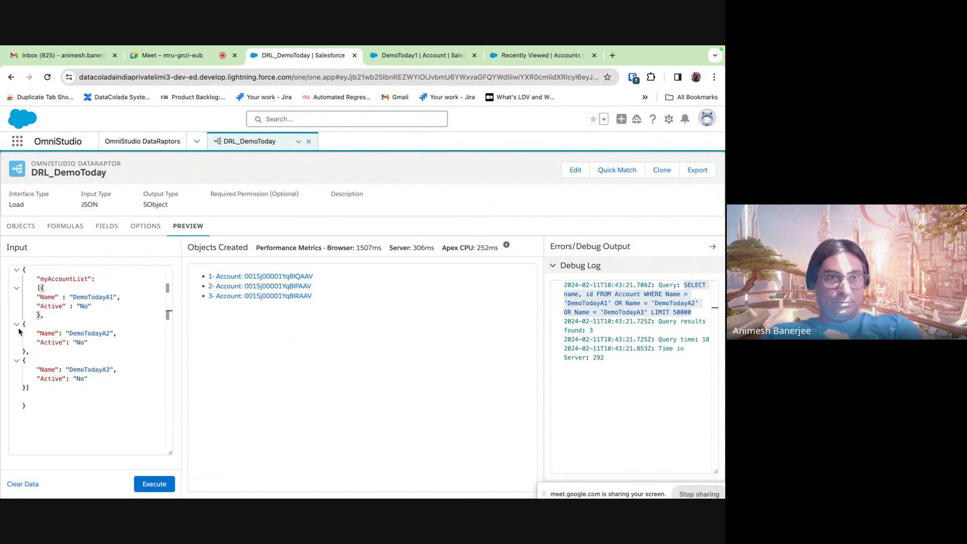
pyautogui.click(22, 324)
pyautogui.press('Tab')
pyautogui.click(23, 350)
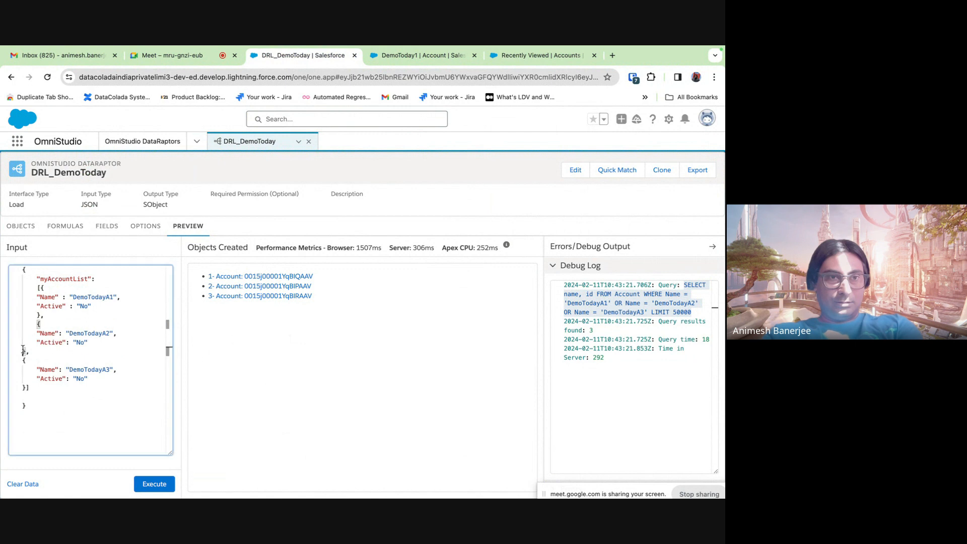
pyautogui.press('Tab')
pyautogui.click(23, 361)
pyautogui.press('Tab')
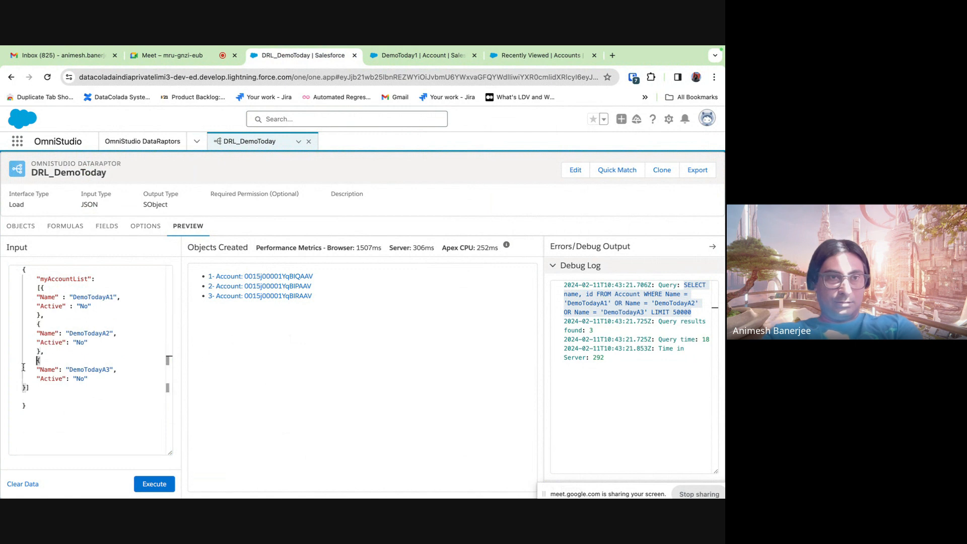
pyautogui.click(23, 386)
pyautogui.press('Tab')
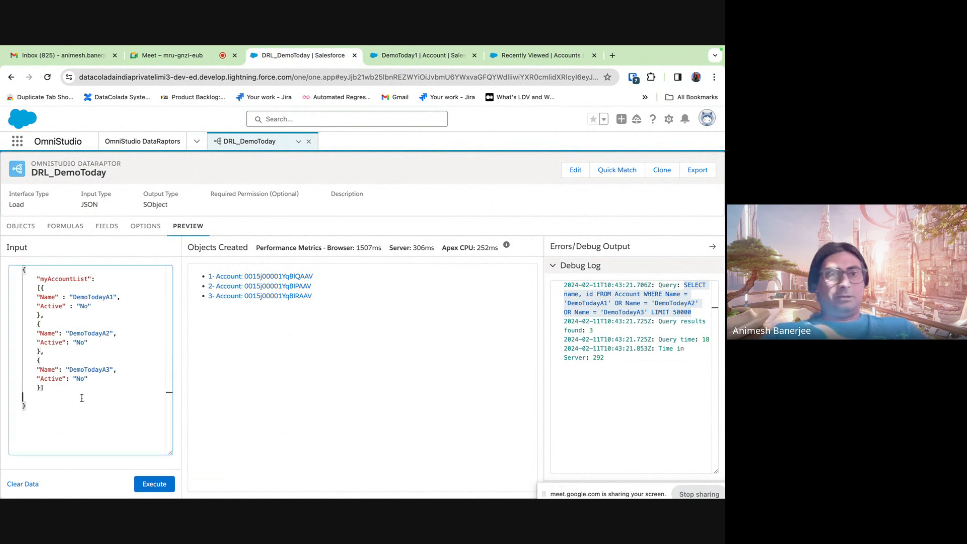
pyautogui.click(81, 398)
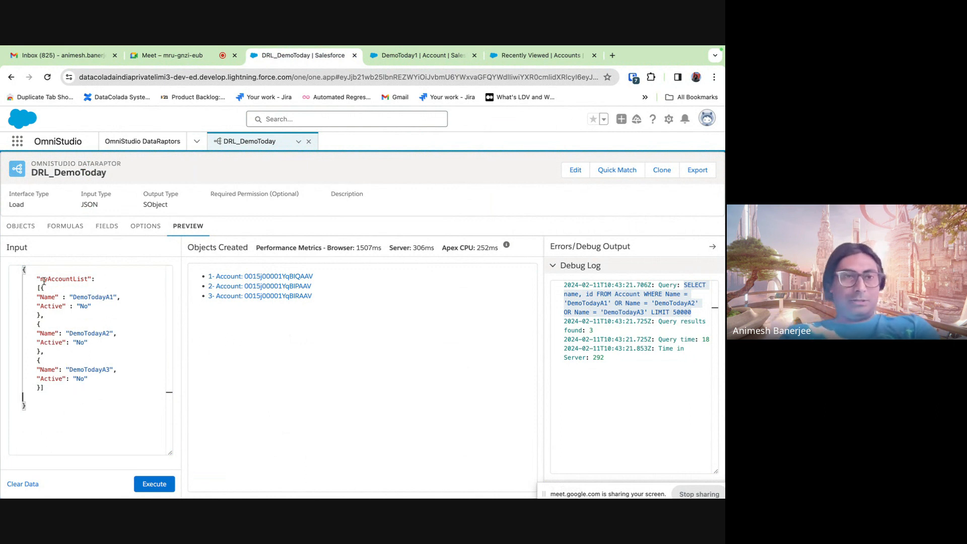
# - Duplicate the myAccountList block after a comma and rename the copy to myContactList
pyautogui.moveTo(35, 279); pyautogui.dragTo(48, 390)
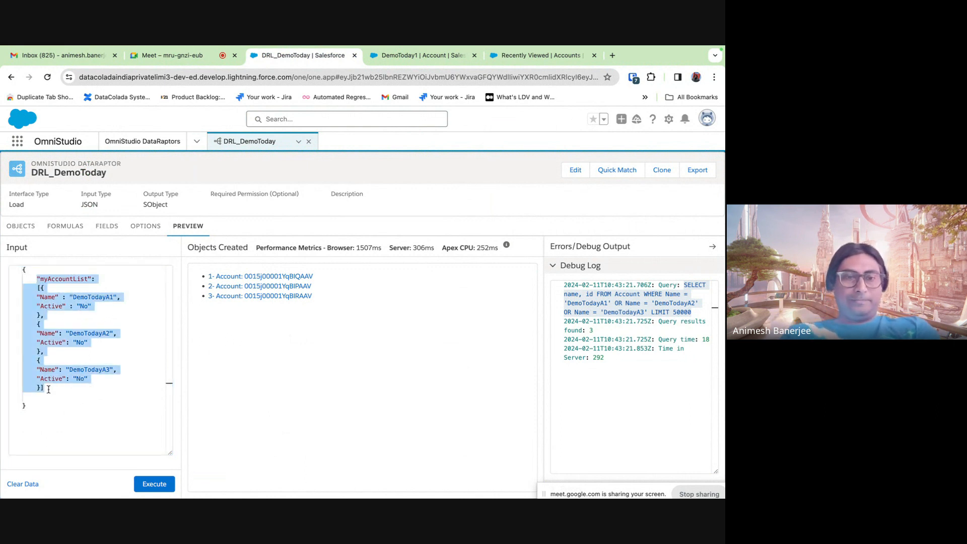
pyautogui.click(49, 389)
pyautogui.write(',')
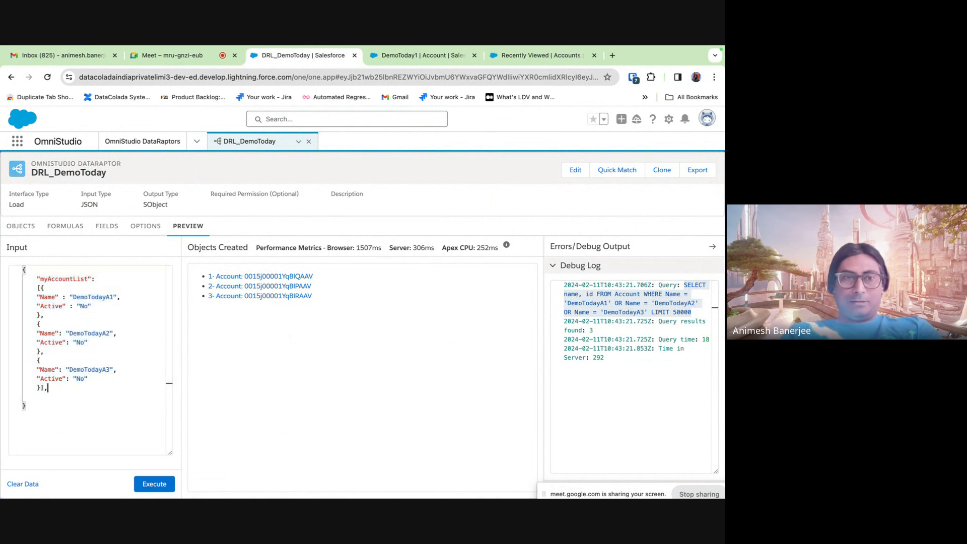
pyautogui.press('Return')
pyautogui.press('super+v')
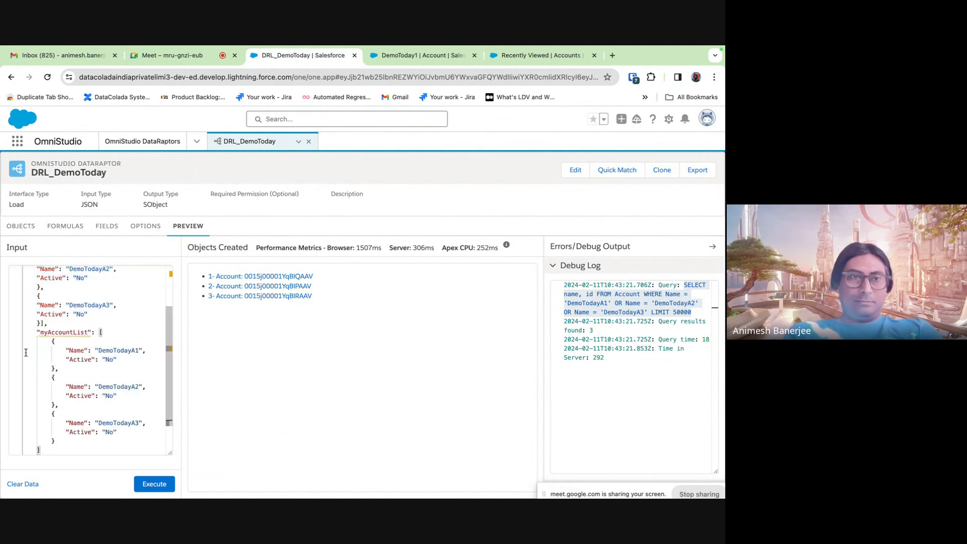
pyautogui.click(72, 397)
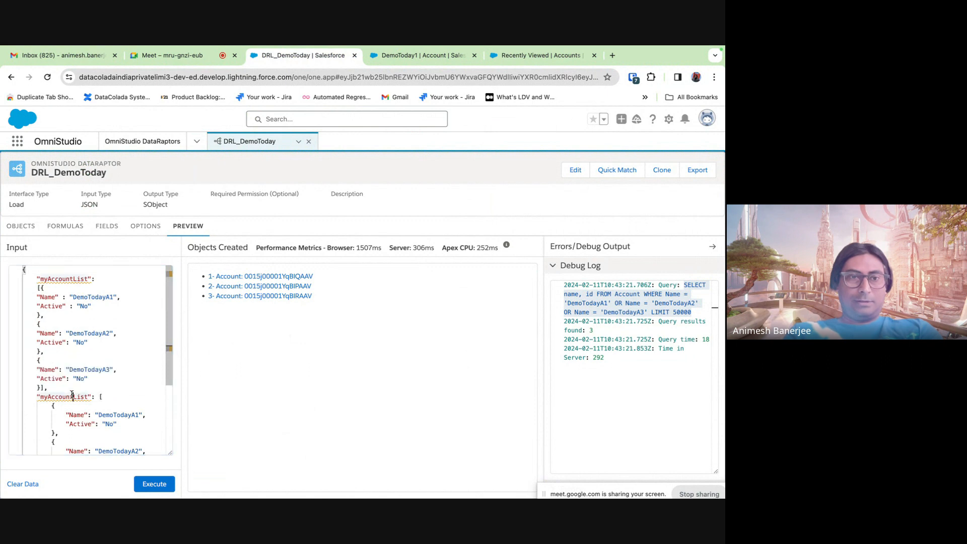
pyautogui.press('BackSpace')
pyautogui.press('BackSpace')
pyautogui.press('BackSpace')
pyautogui.press('BackSpace')
pyautogui.press('BackSpace')
pyautogui.press('BackSpace')
pyautogui.press('BackSpace')
pyautogui.write('Contact')
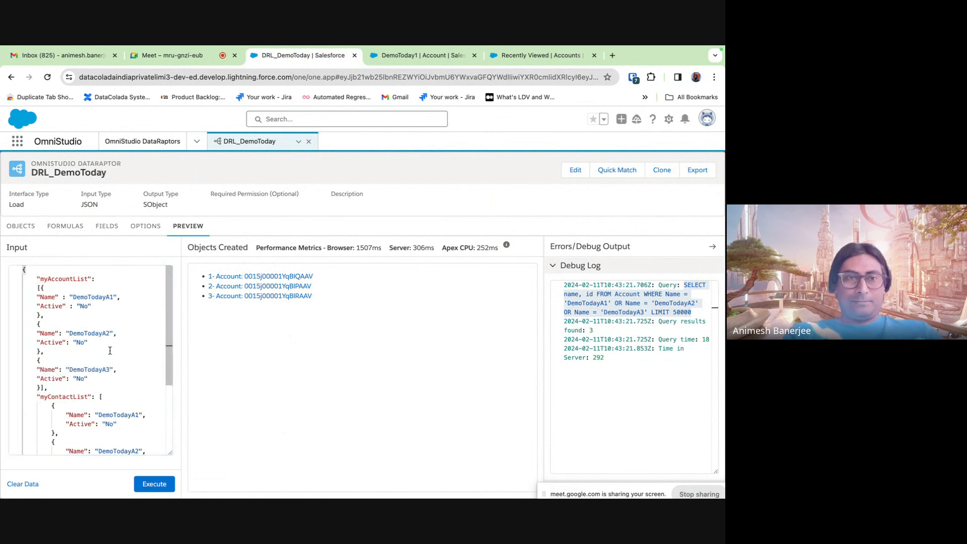
# - Rename the first contact's Active key to Parent with the value DemoTodayA1
pyautogui.scroll(-3, 119, 353)
pyautogui.scroll(3, 117, 351)
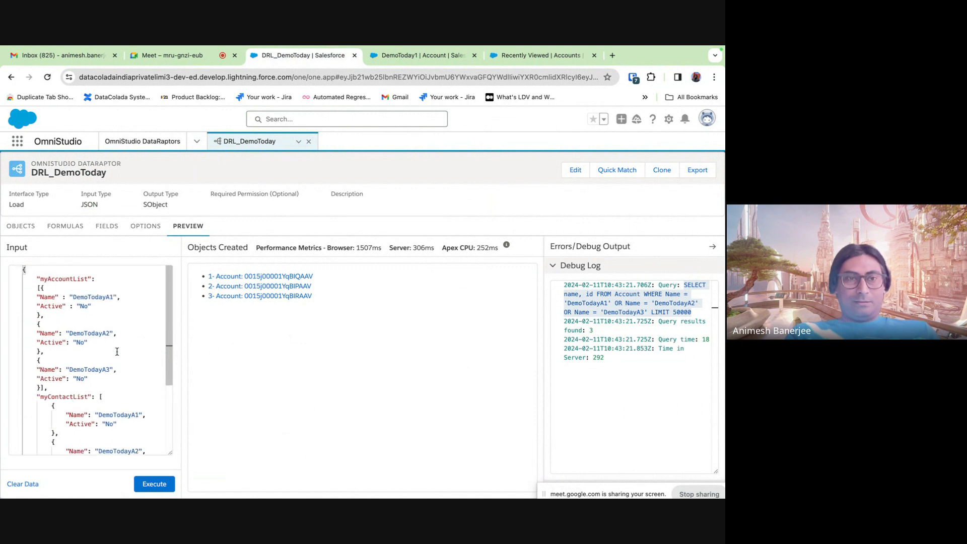
pyautogui.scroll(-1, 117, 352)
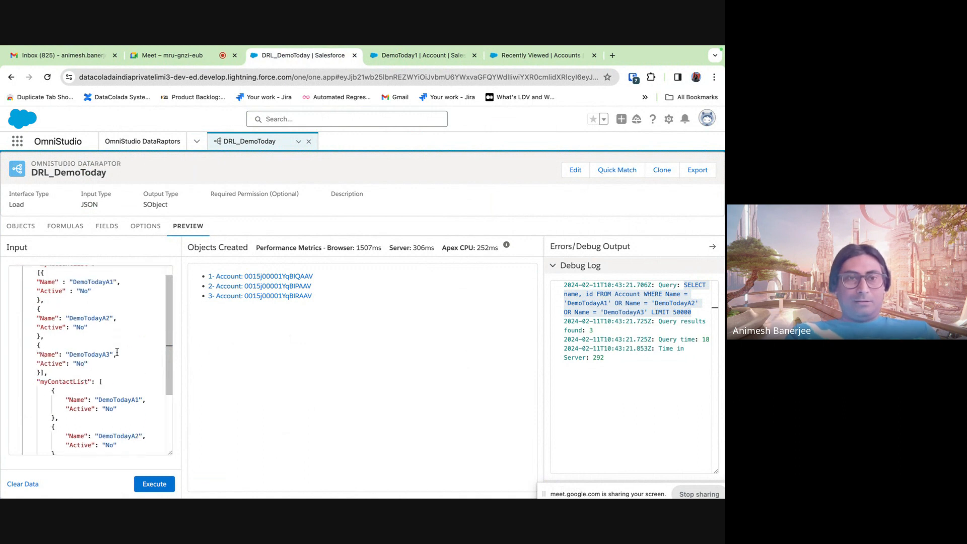
pyautogui.doubleClick(78, 409)
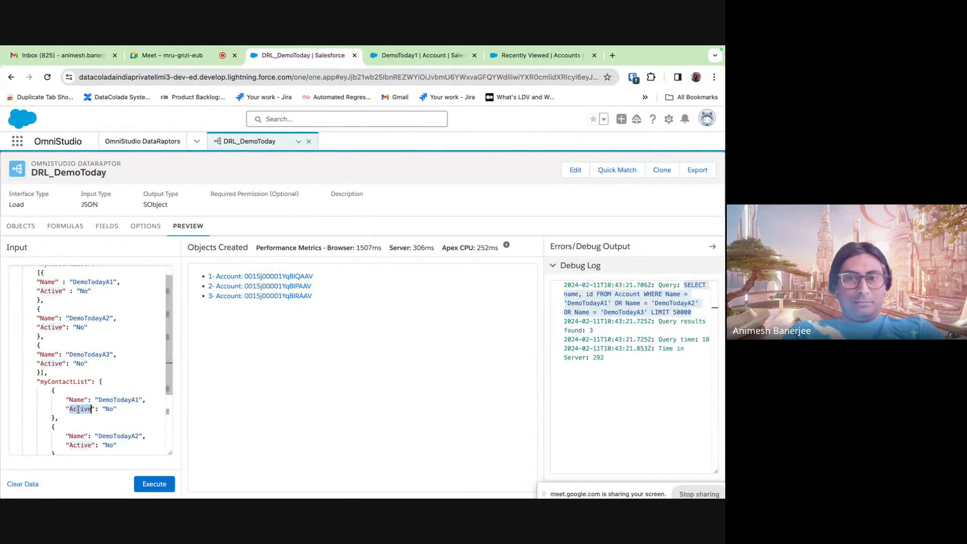
pyautogui.write('Parent')
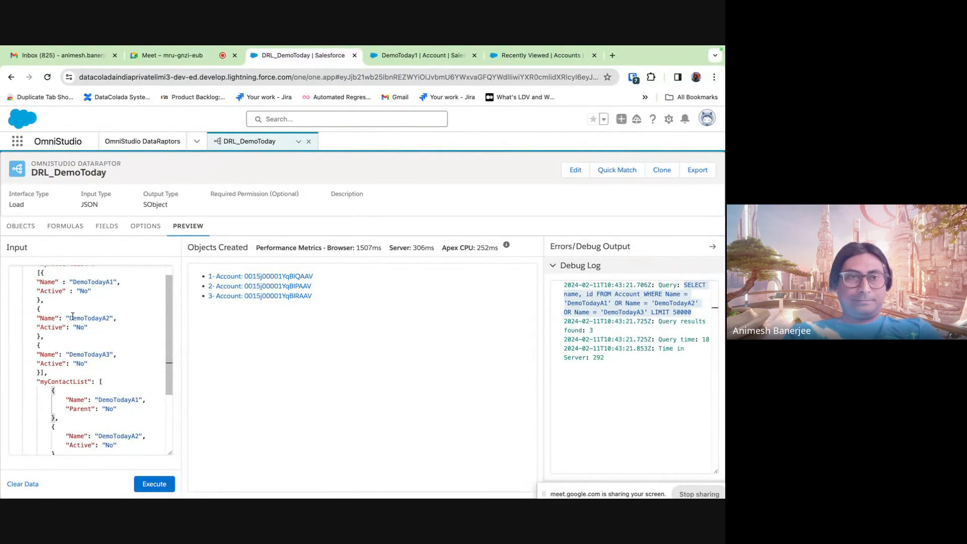
pyautogui.doubleClick(92, 282)
pyautogui.hotkey('ctrl', 'c')
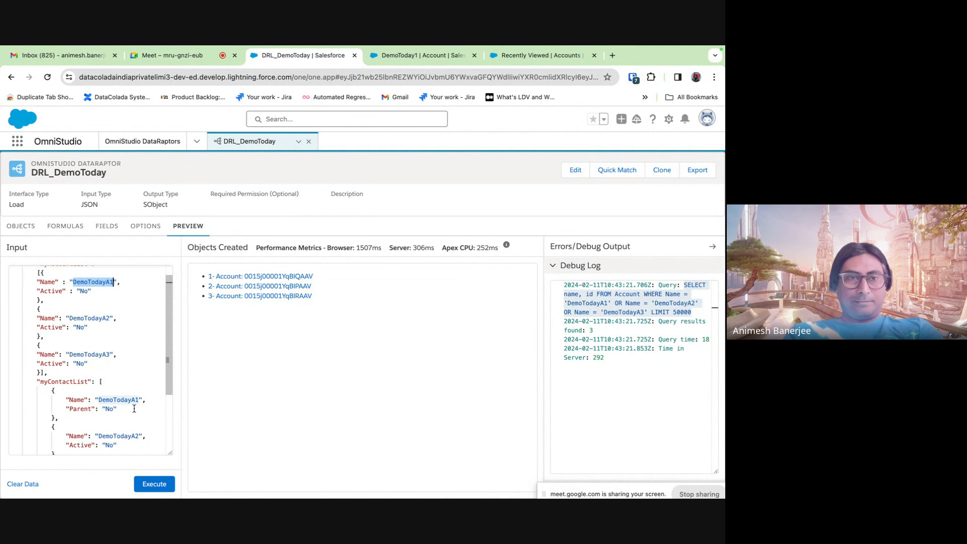
pyautogui.doubleClick(107, 409)
pyautogui.hotkey('ctrl', 'v')
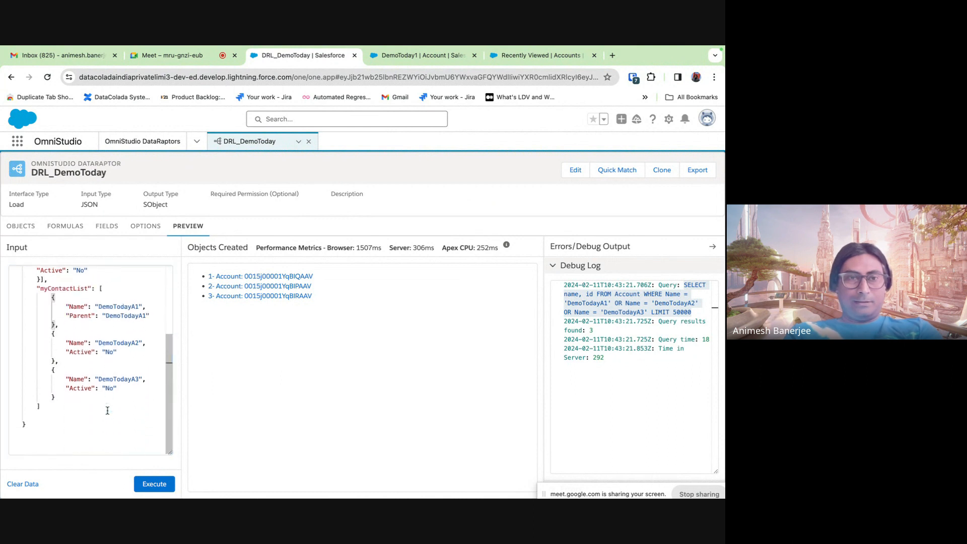
# - Rename the other two contacts' Active keys to Parent and set their Parent values to DemoTodayA2
pyautogui.scroll(-3, 107, 410)
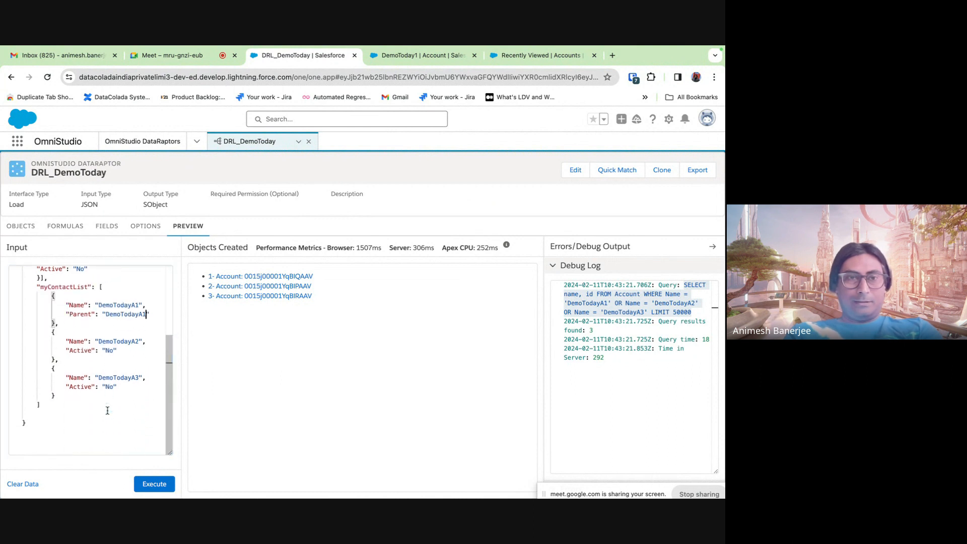
pyautogui.doubleClick(75, 314)
pyautogui.hotkey('ctrl', 'c')
pyautogui.doubleClick(75, 350)
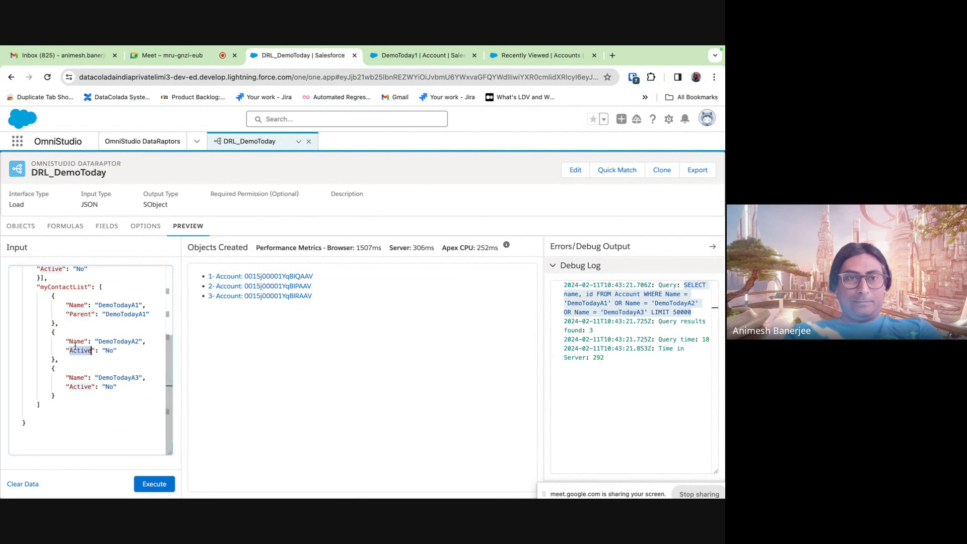
pyautogui.hotkey('ctrl', 'v')
pyautogui.doubleClick(75, 386)
pyautogui.hotkey('ctrl', 'v')
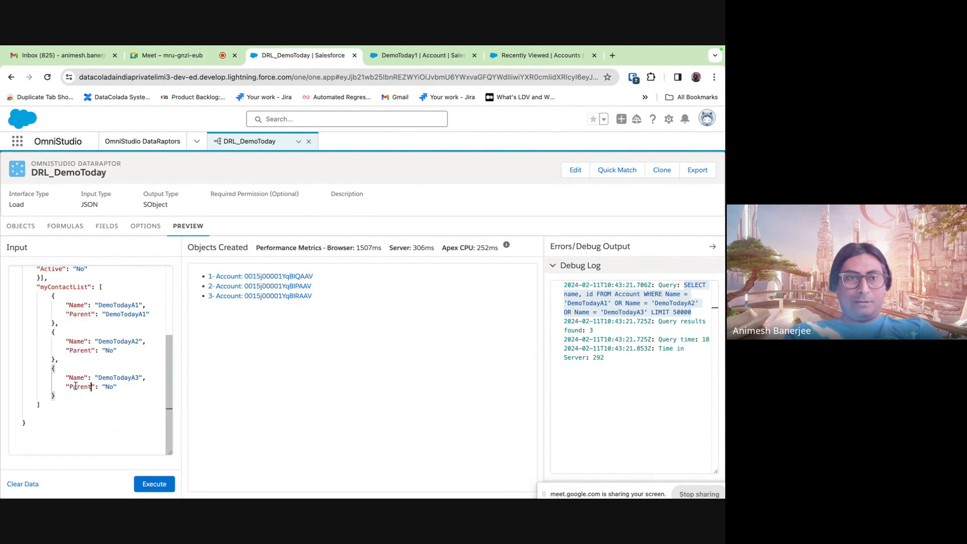
pyautogui.doubleClick(118, 314)
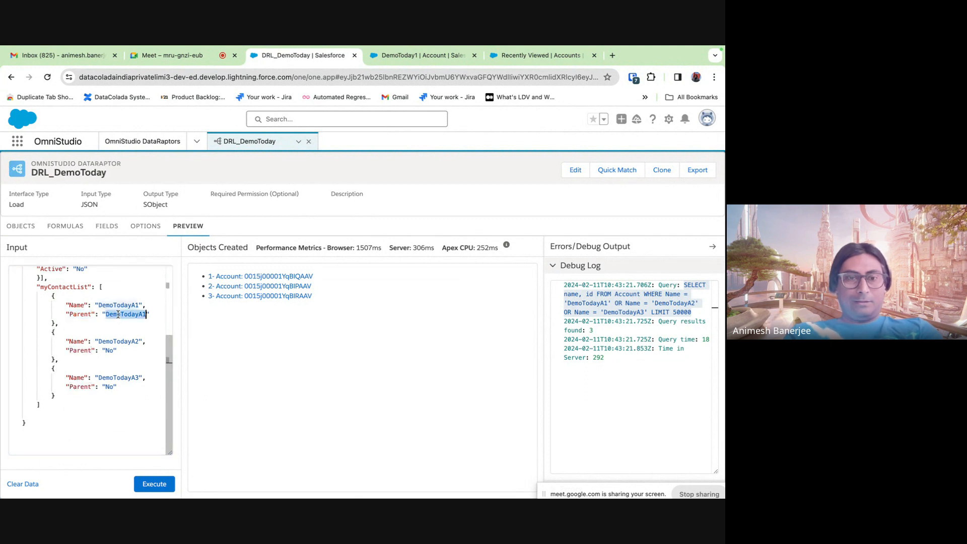
pyautogui.click(107, 350)
pyautogui.doubleClick(119, 342)
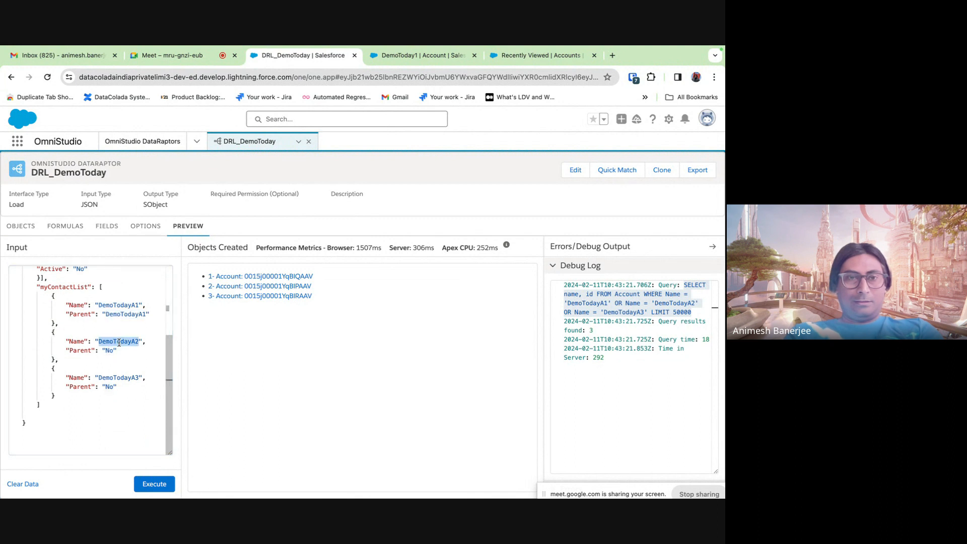
pyautogui.doubleClick(109, 351)
pyautogui.press('super+v')
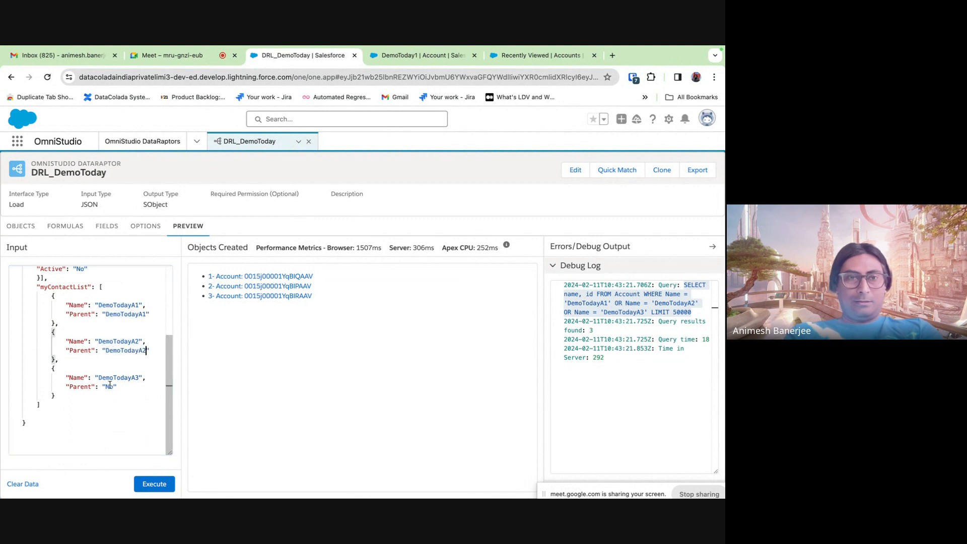
pyautogui.doubleClick(109, 387)
pyautogui.press('super+v')
# - Prefix the contact names with C, making CDemoTodayA1, CDemoTodayA2 and CDemoTodayA3
pyautogui.scroll(5, 113, 413)
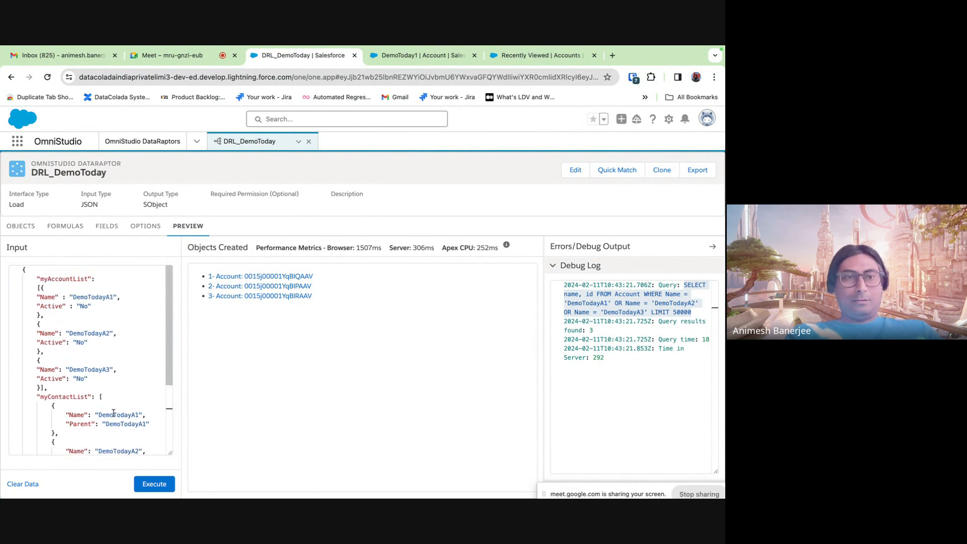
pyautogui.click(99, 414)
pyautogui.write('C')
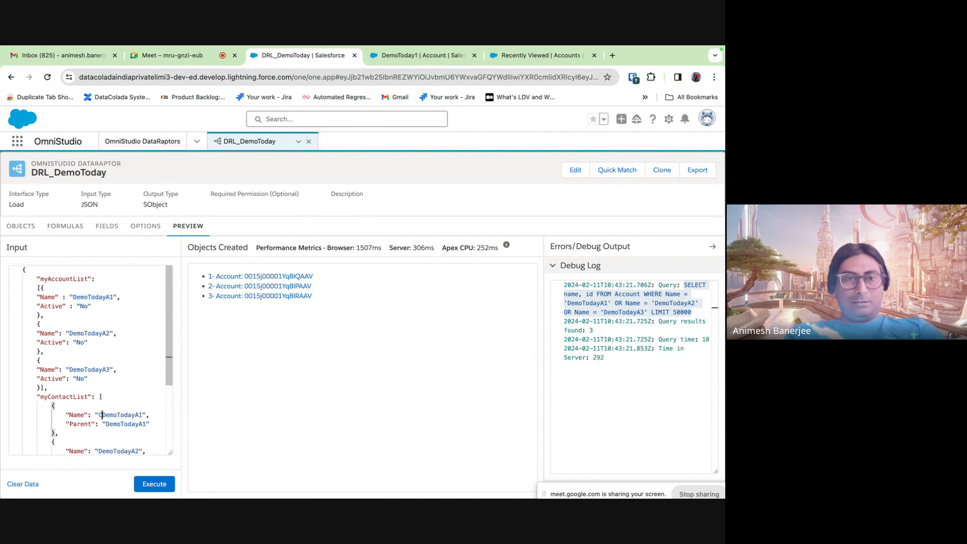
pyautogui.scroll(-5, 99, 414)
pyautogui.click(98, 341)
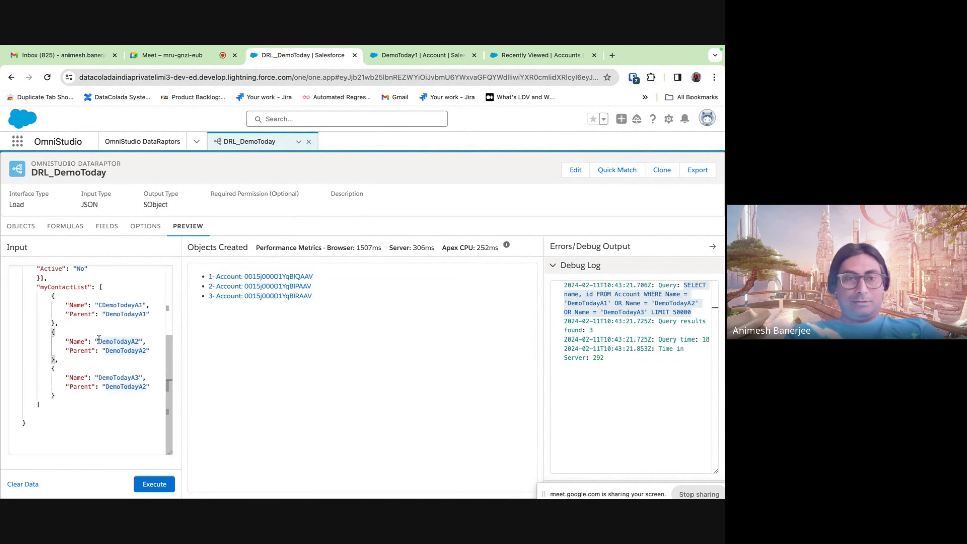
pyautogui.write('C')
pyautogui.click(99, 378)
pyautogui.write('C')
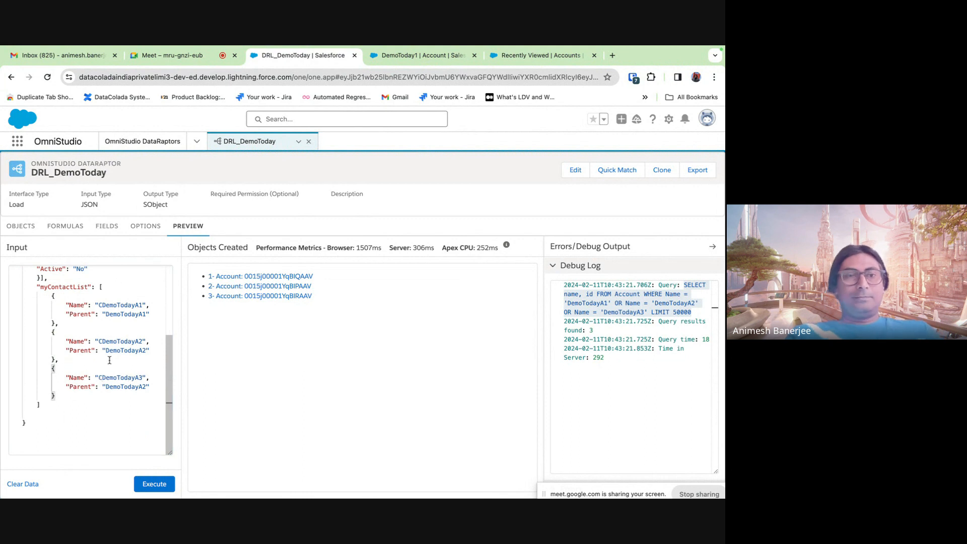
# - Move the myContactList opening bracket onto its own line and review the finished JSON
pyautogui.scroll(2, 109, 360)
pyautogui.scroll(3, 110, 360)
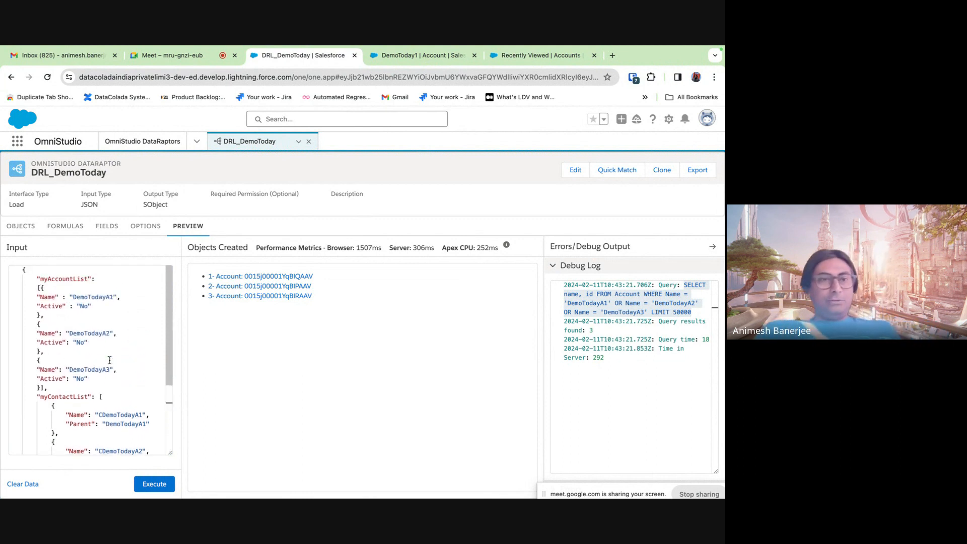
pyautogui.scroll(-5, 109, 360)
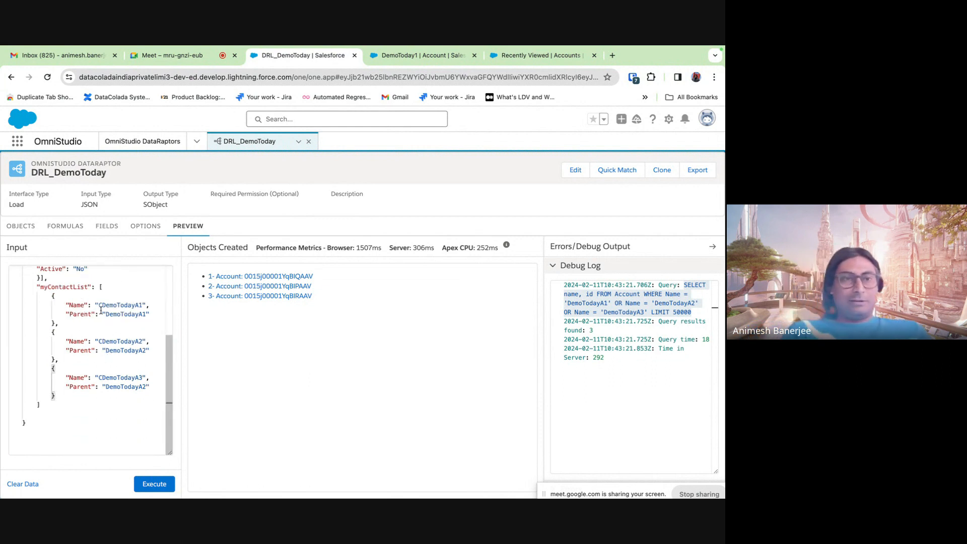
pyautogui.click(99, 288)
pyautogui.press('Return')
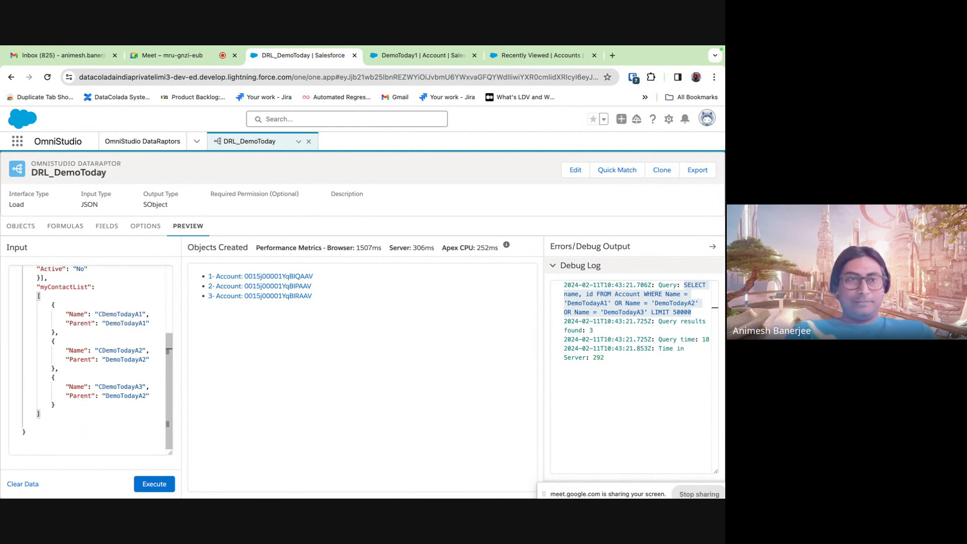
pyautogui.scroll(5, 59, 352)
pyautogui.scroll(-4, 59, 352)
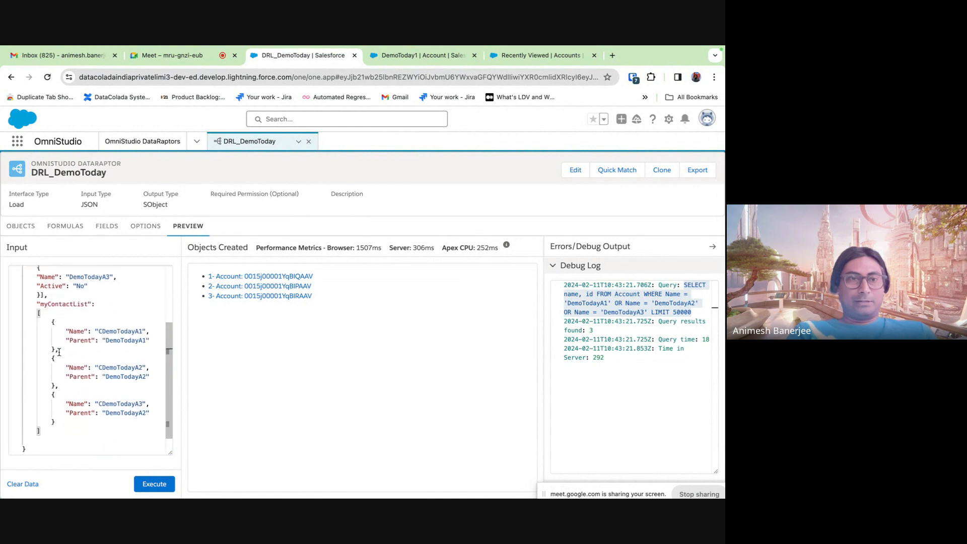
pyautogui.scroll(4, 59, 353)
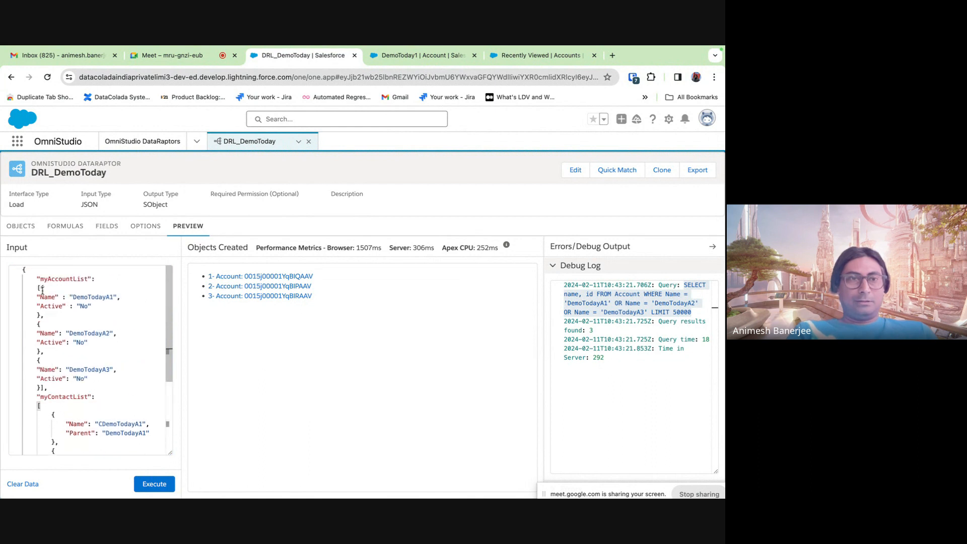
pyautogui.scroll(-4, 65, 399)
pyautogui.scroll(4, 66, 399)
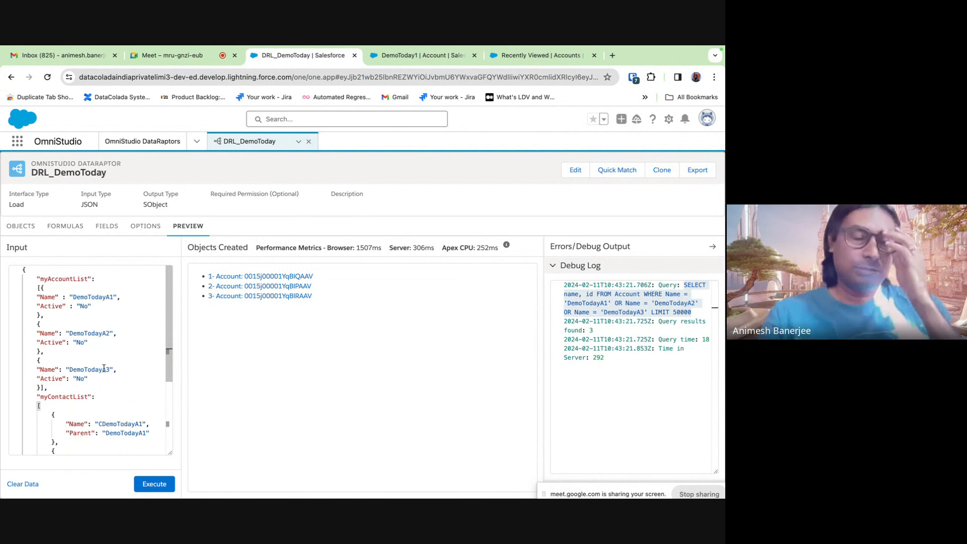
# - Add Contact as the DataRaptor's second object
pyautogui.click(20, 226)
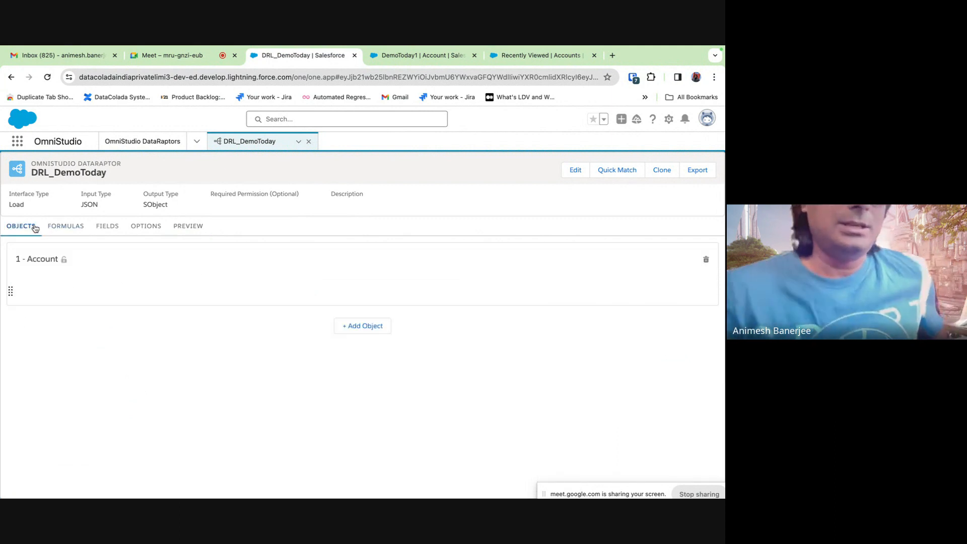
pyautogui.click(359, 325)
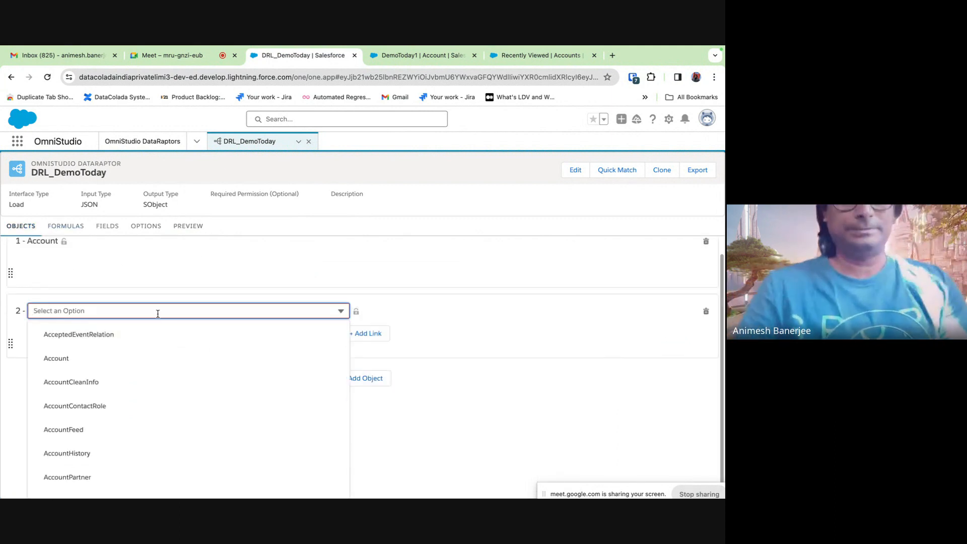
pyautogui.write('contac')
pyautogui.click(152, 379)
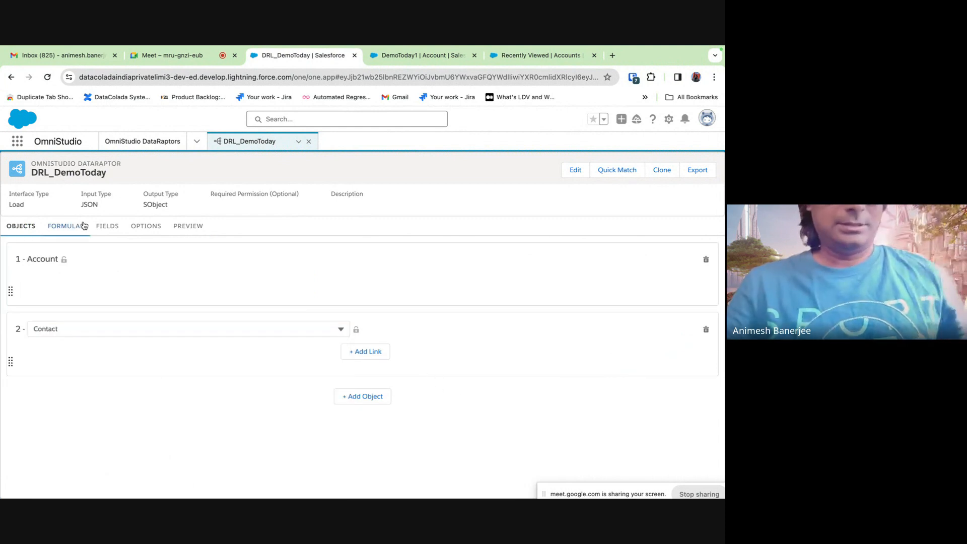
# - Under 2 - Contact, add a mapping from myContactList:Name to the LastName field
pyautogui.click(106, 226)
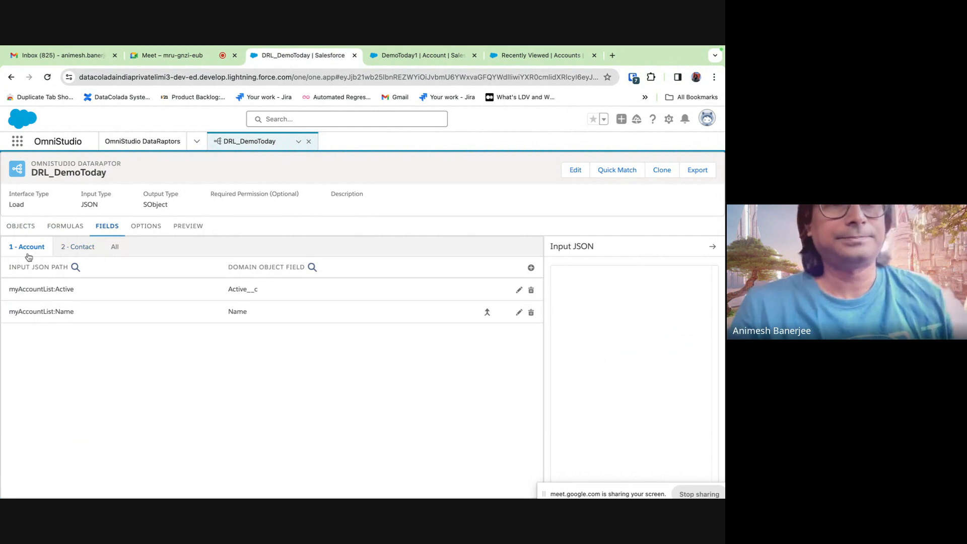
pyautogui.click(83, 248)
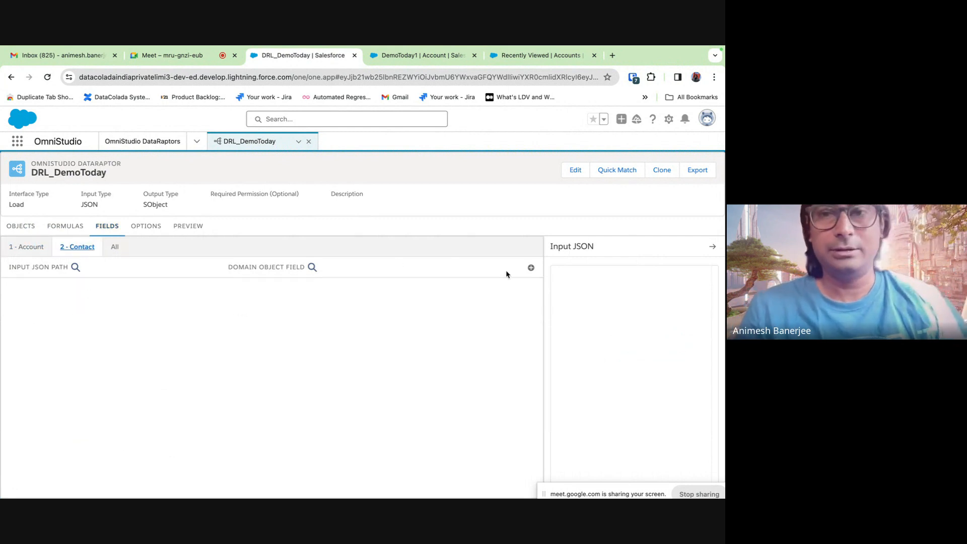
pyautogui.click(532, 268)
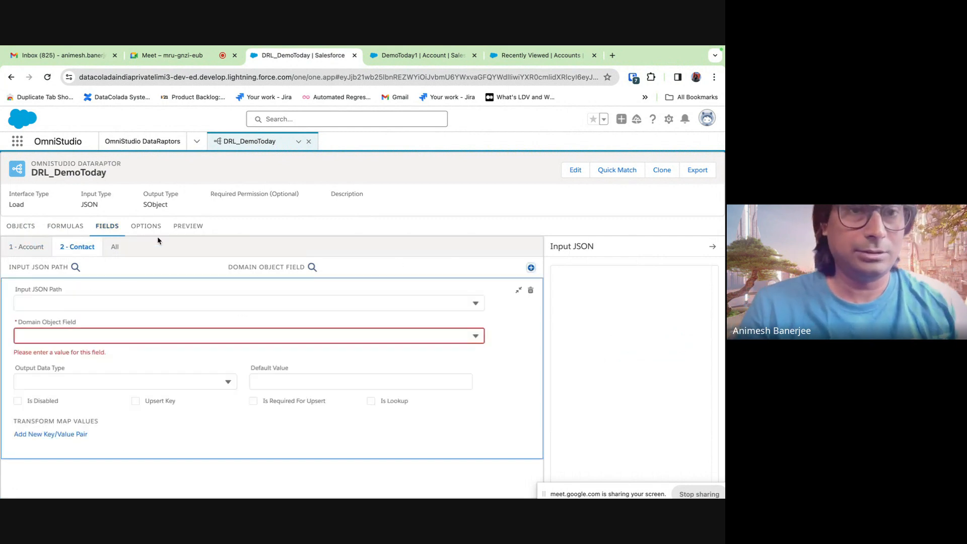
pyautogui.click(149, 303)
pyautogui.write('my')
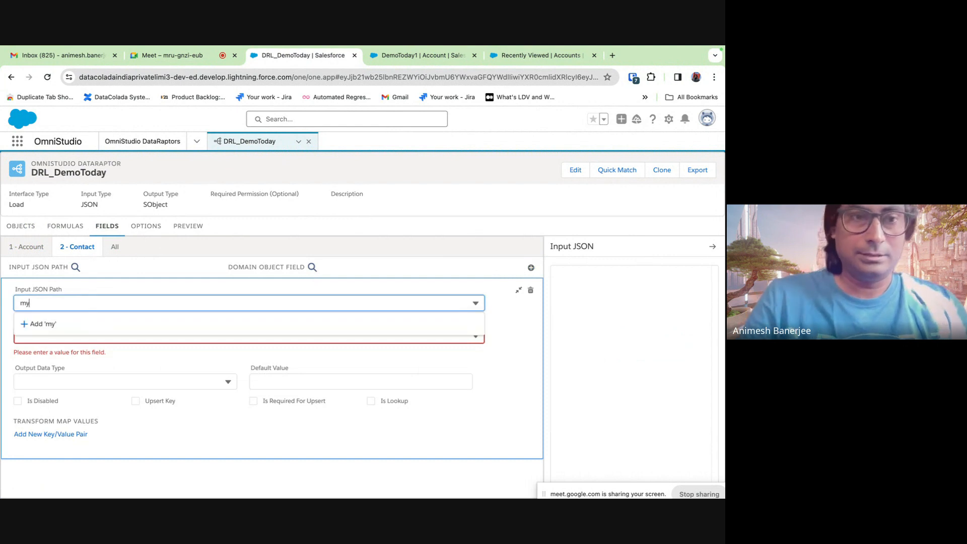
pyautogui.write('ContactList')
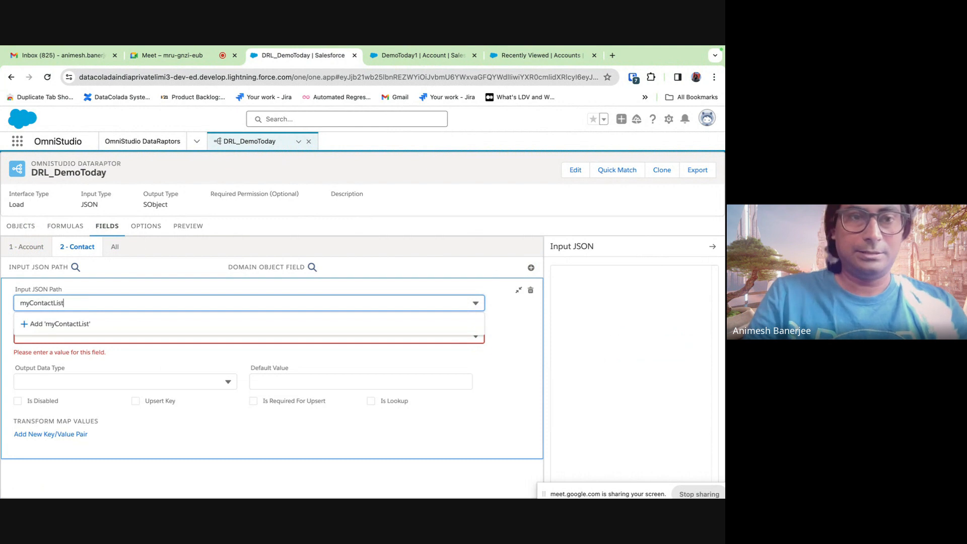
pyautogui.write(':Name')
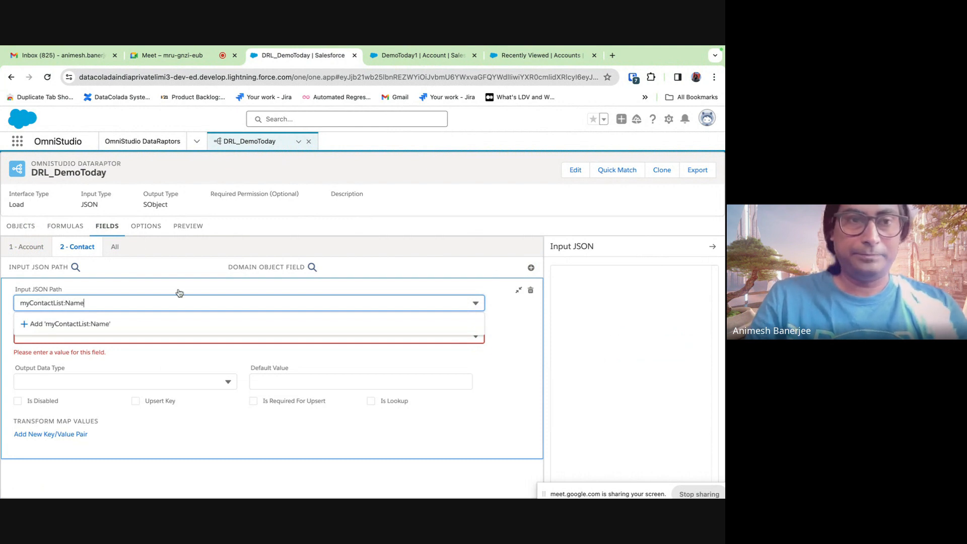
pyautogui.click(203, 268)
pyautogui.click(97, 334)
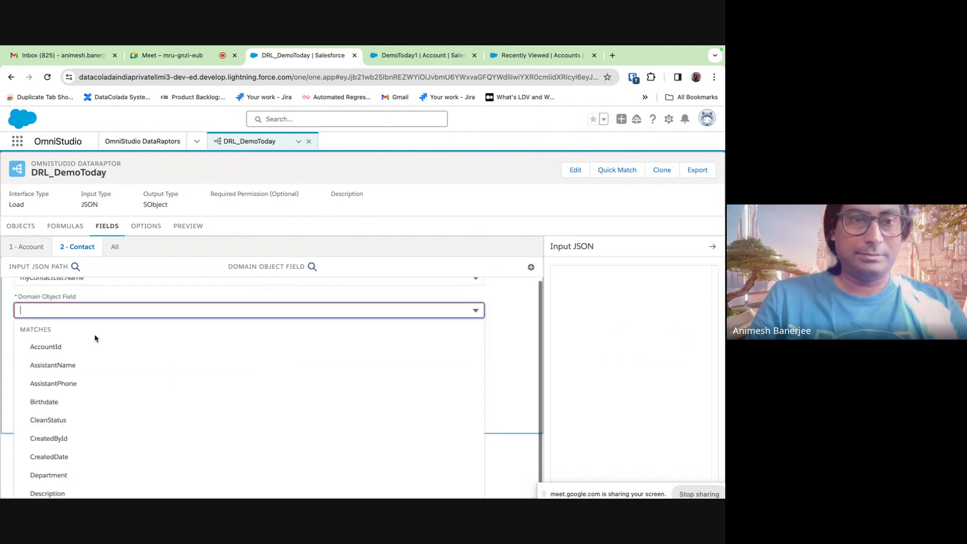
pyautogui.write('last')
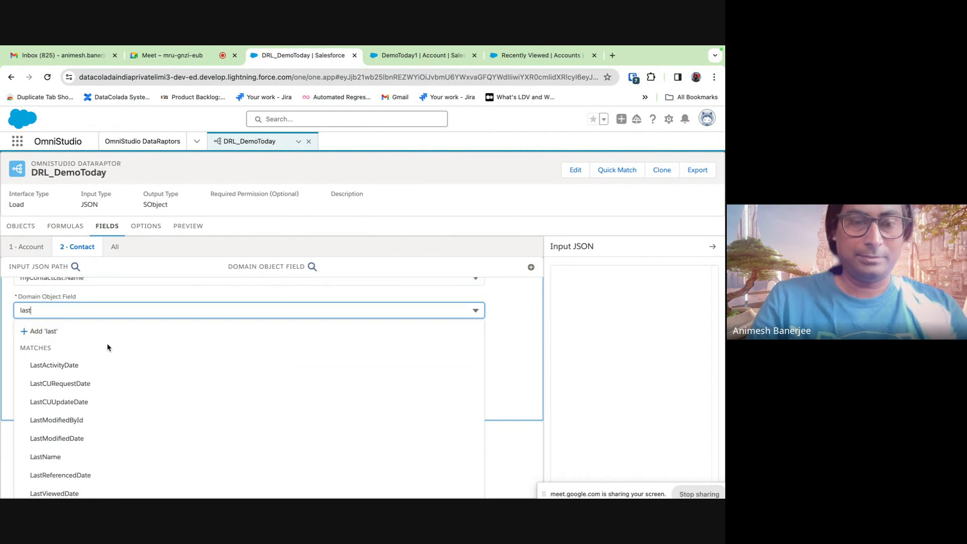
pyautogui.write('name')
pyautogui.click(79, 389)
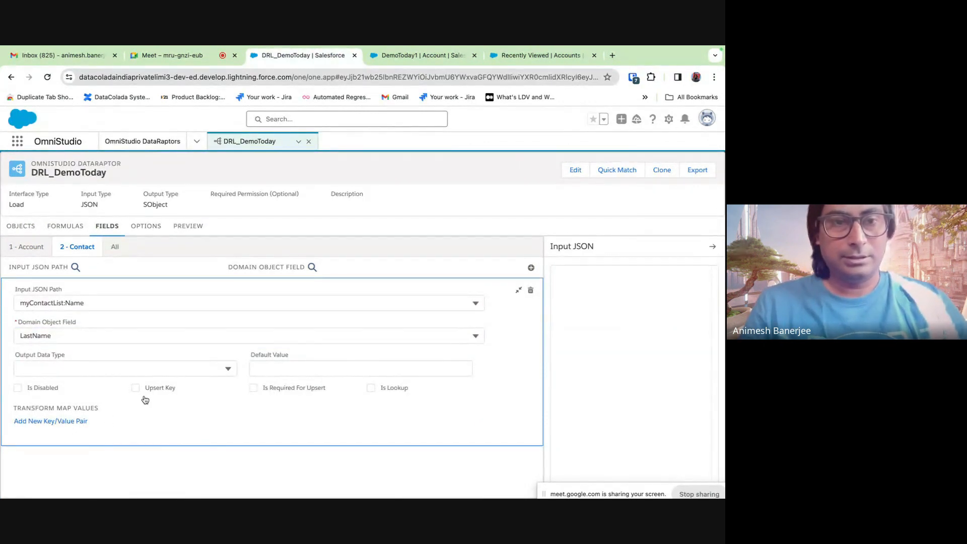
pyautogui.click(516, 293)
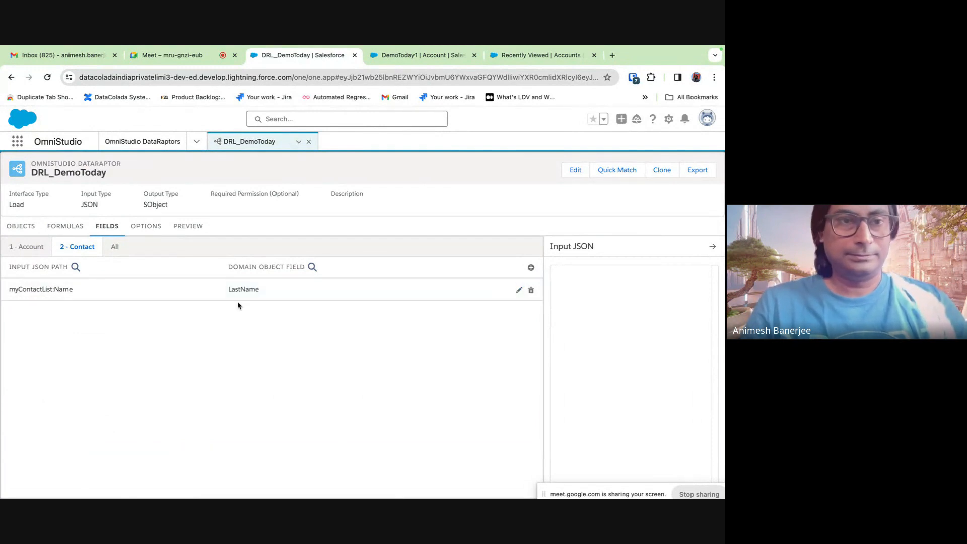
pyautogui.click(531, 267)
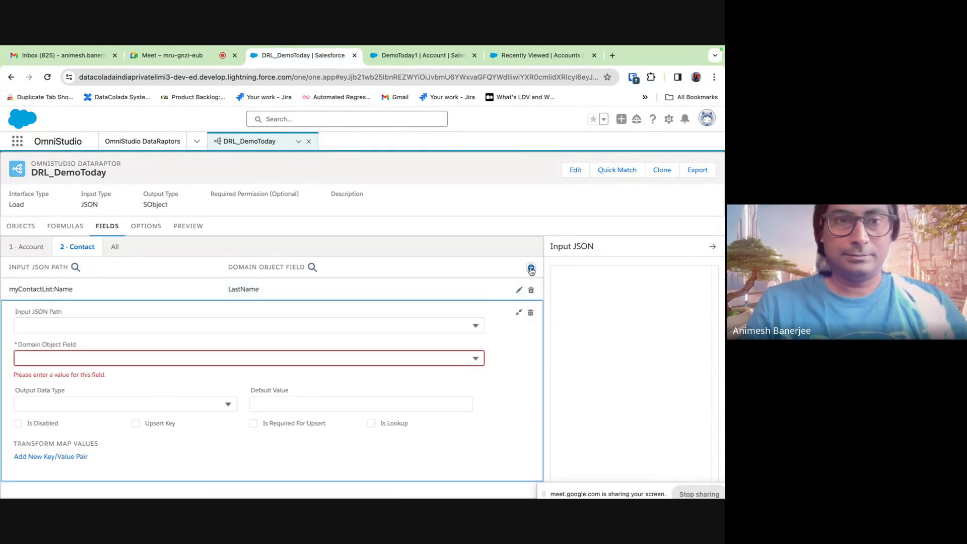
# - Add a mapping from myContactList:Parent to Contact AccountId and mark it as a lookup
pyautogui.click(54, 324)
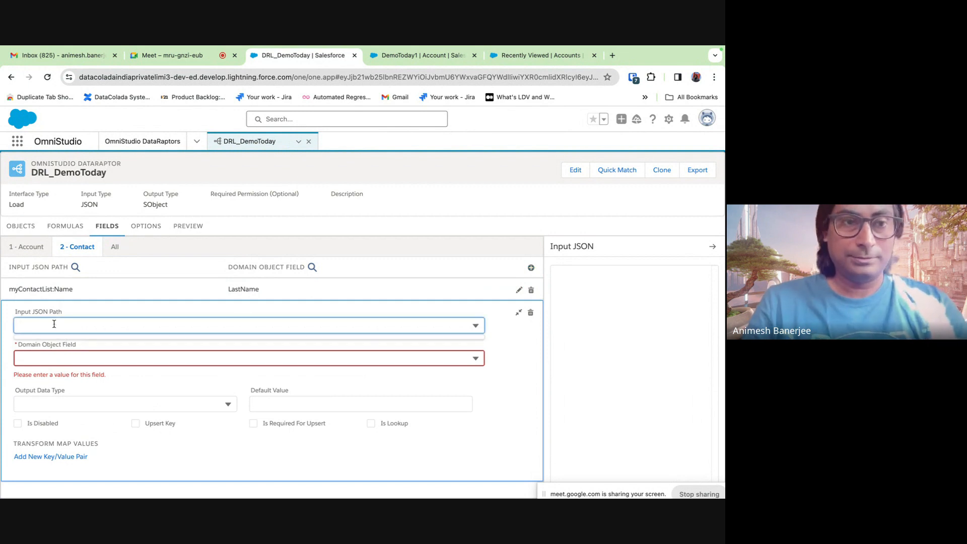
pyautogui.write('myCona')
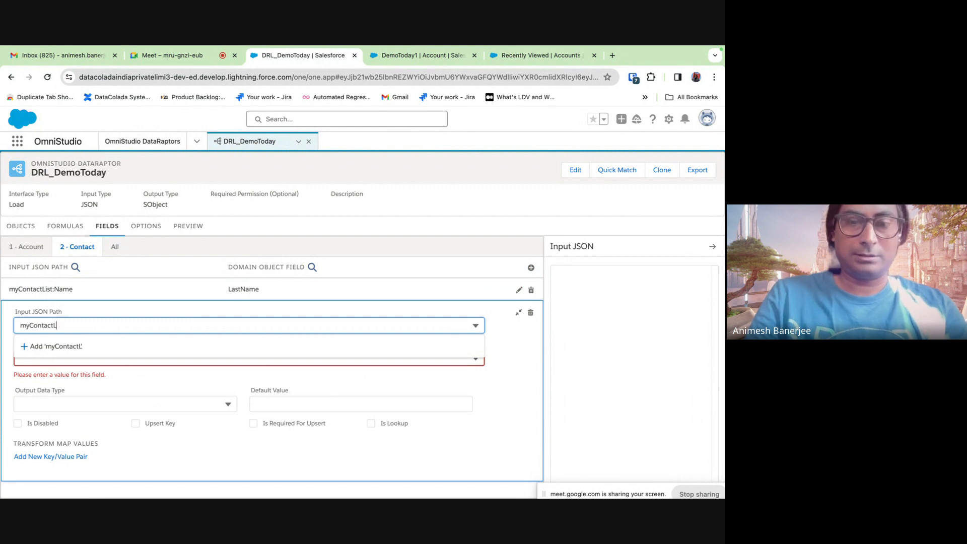
pyautogui.write('actList:P')
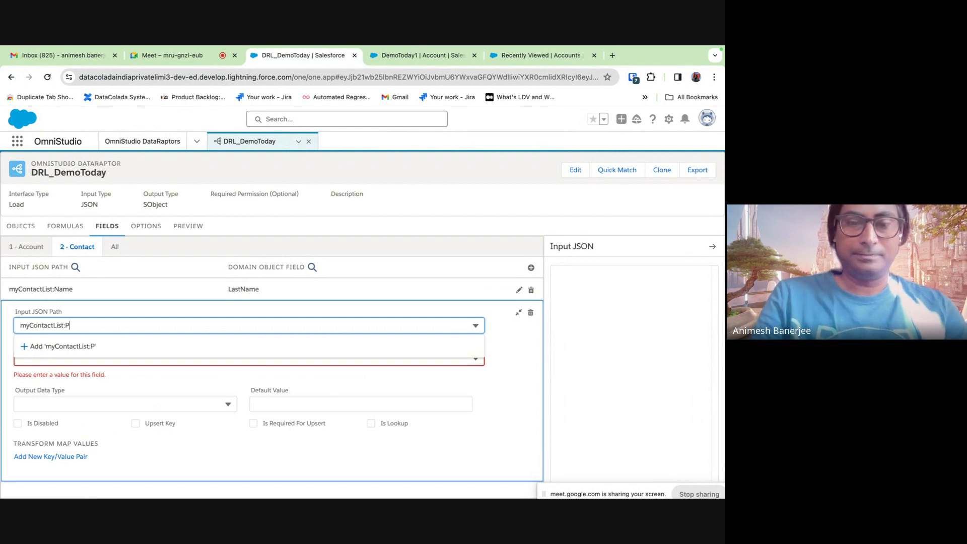
pyautogui.write('arenty')
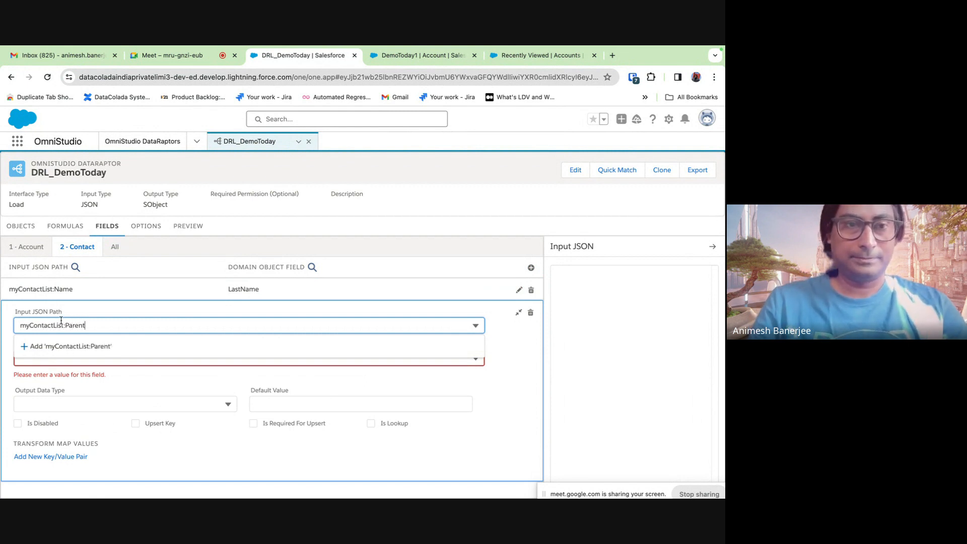
pyautogui.click(527, 392)
pyautogui.click(209, 360)
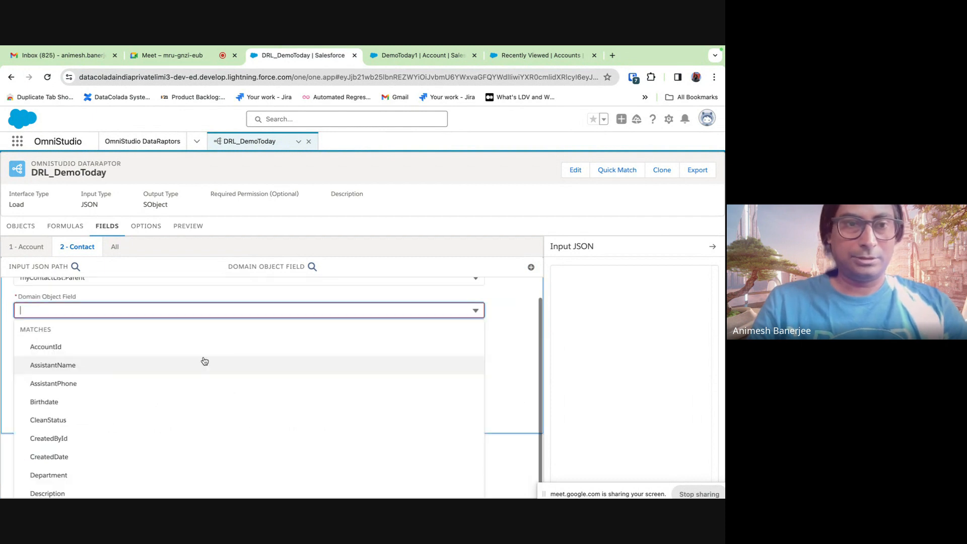
pyautogui.click(156, 347)
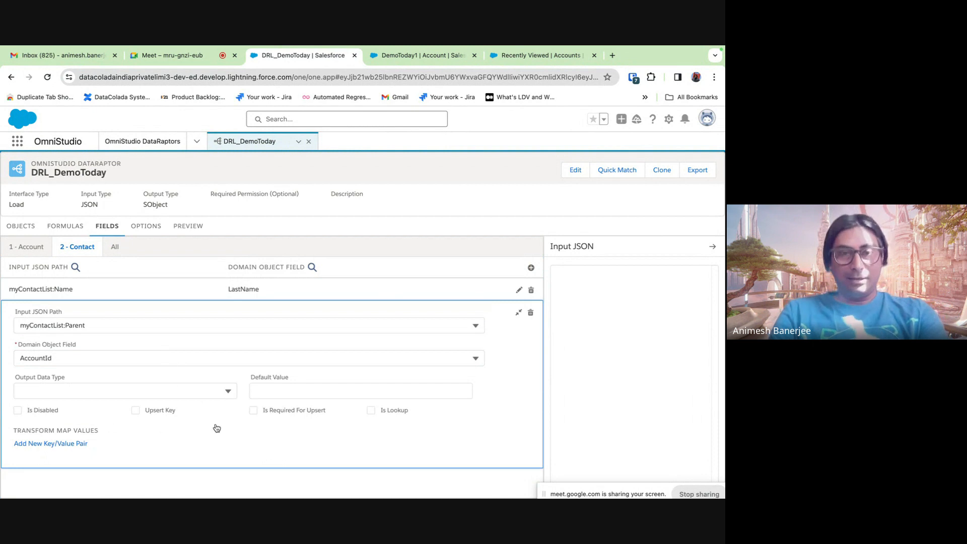
pyautogui.click(368, 411)
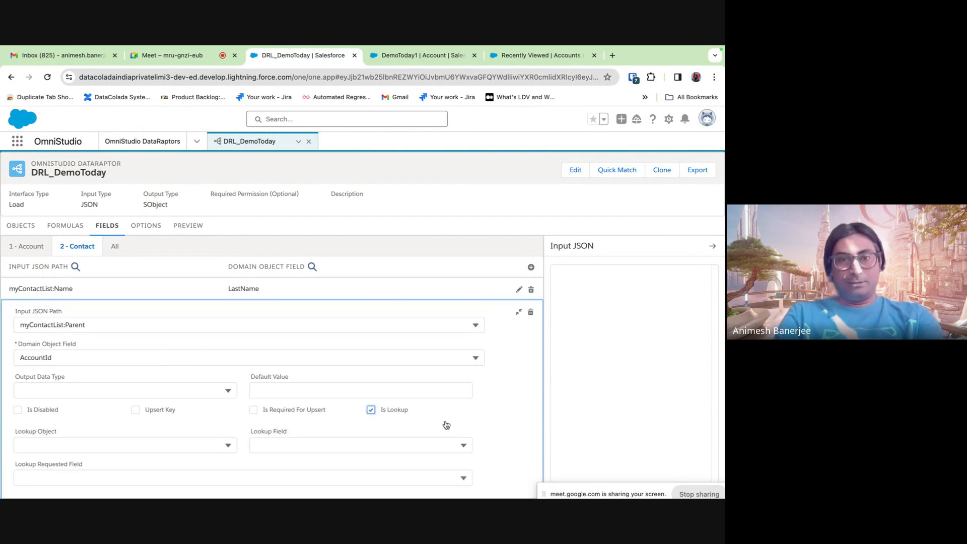
# - Configure the lookup on Account, matching on Name and returning Id
pyautogui.scroll(-1, 446, 424)
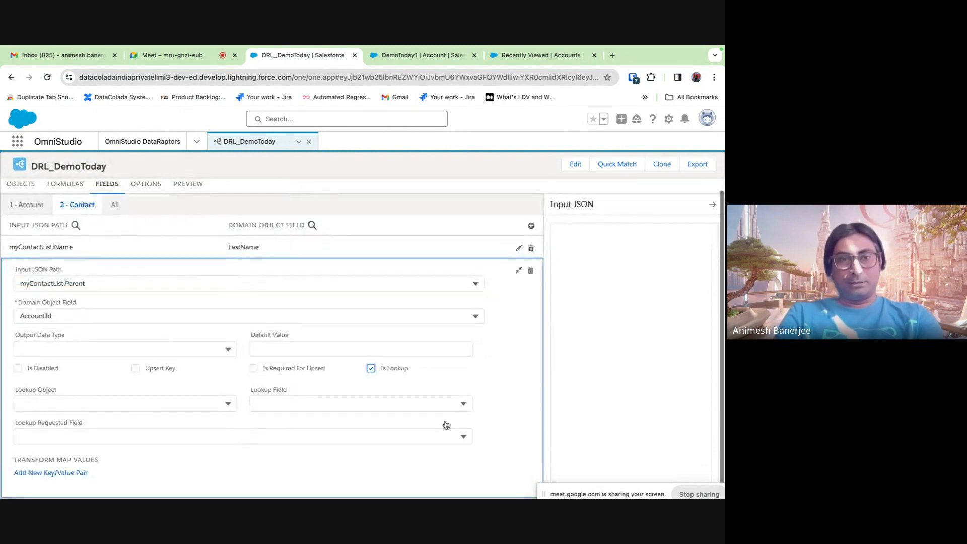
pyautogui.click(132, 406)
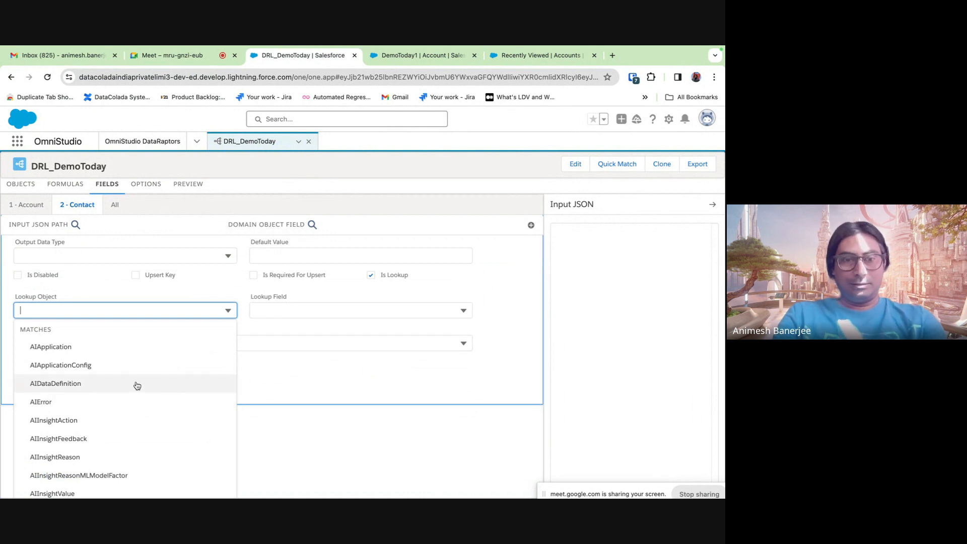
pyautogui.write('account')
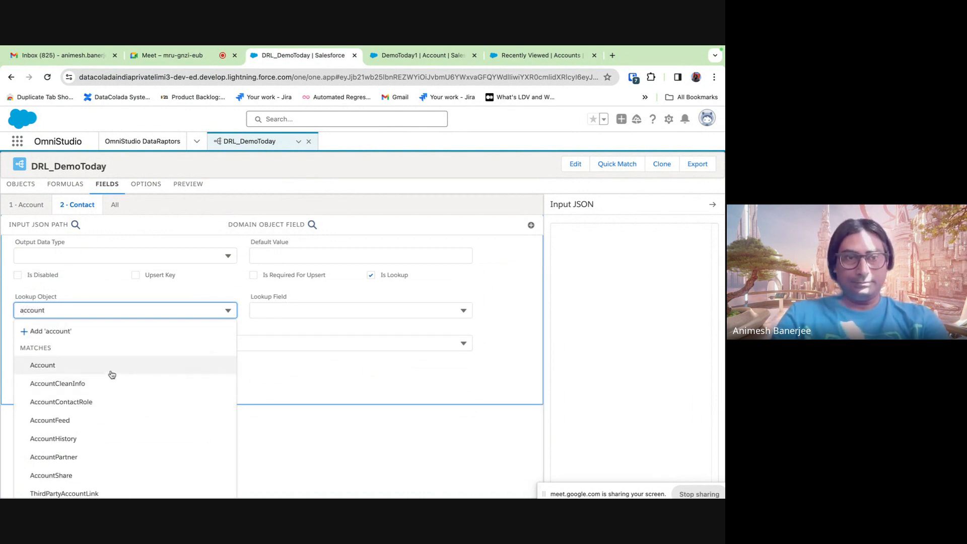
pyautogui.click(110, 370)
pyautogui.click(364, 403)
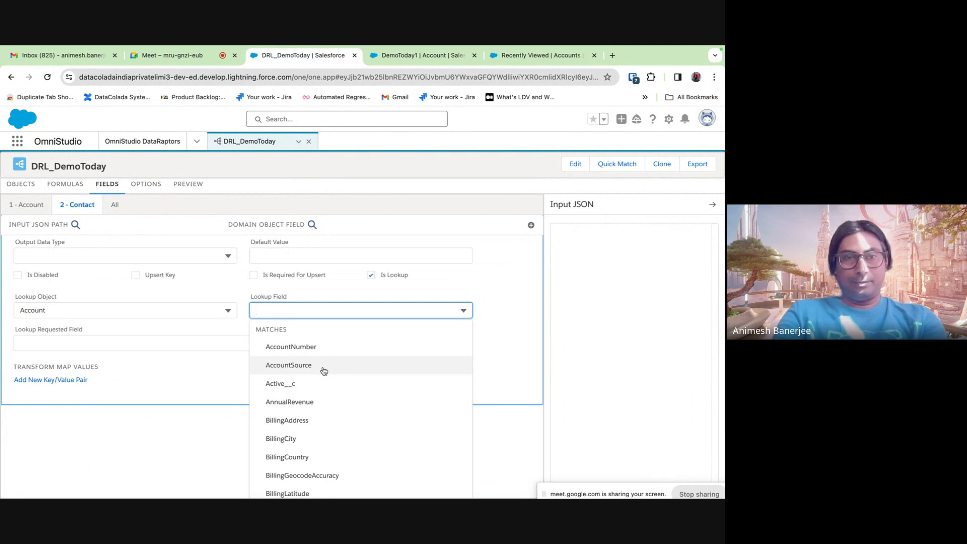
pyautogui.write('Name')
pyautogui.click(297, 441)
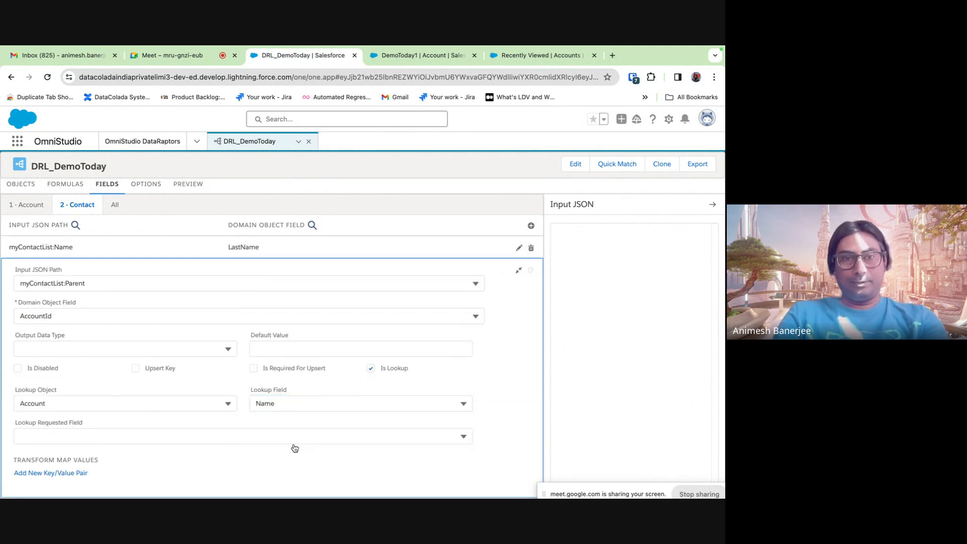
pyautogui.click(105, 437)
pyautogui.write('id')
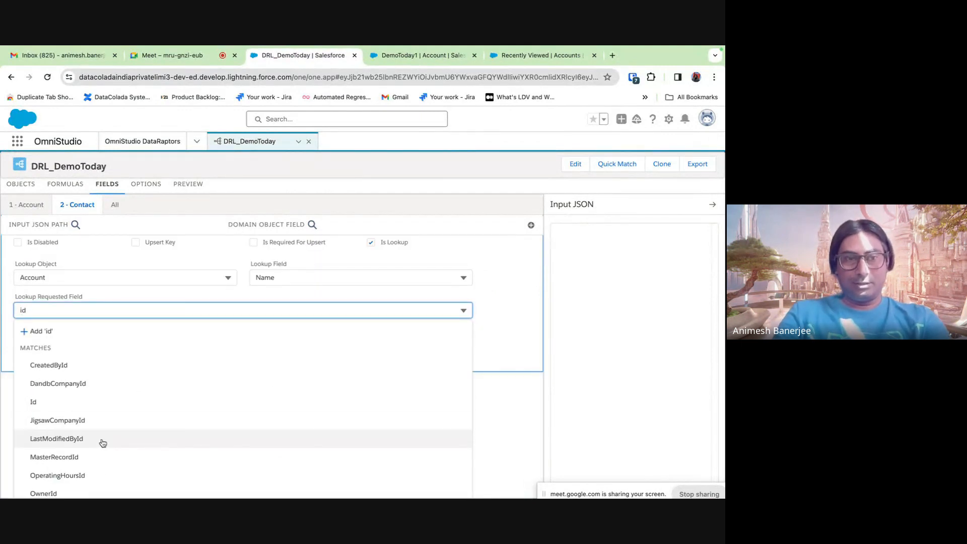
pyautogui.click(60, 402)
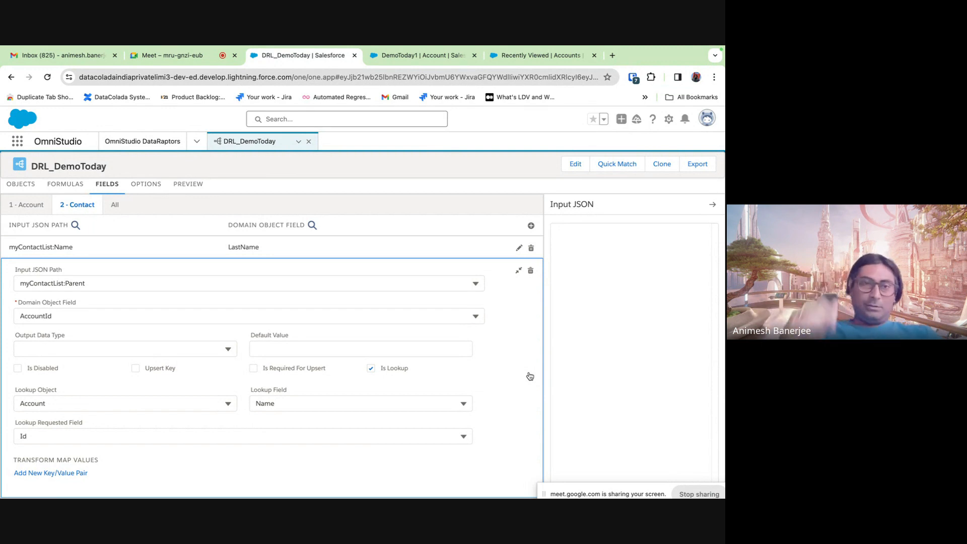
pyautogui.click(519, 274)
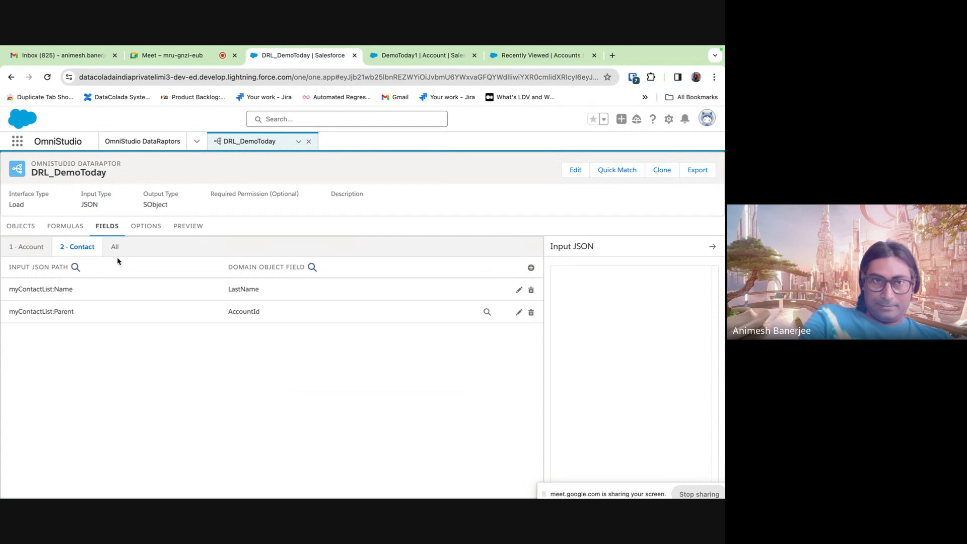
pyautogui.click(196, 234)
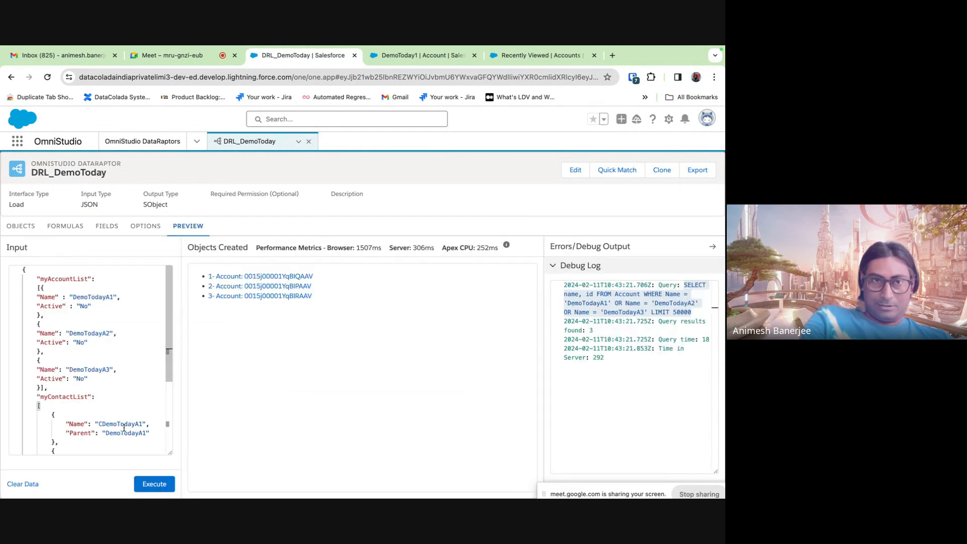
# - Execute the preview again to create the contacts, and close the extra account tabs
pyautogui.click(154, 483)
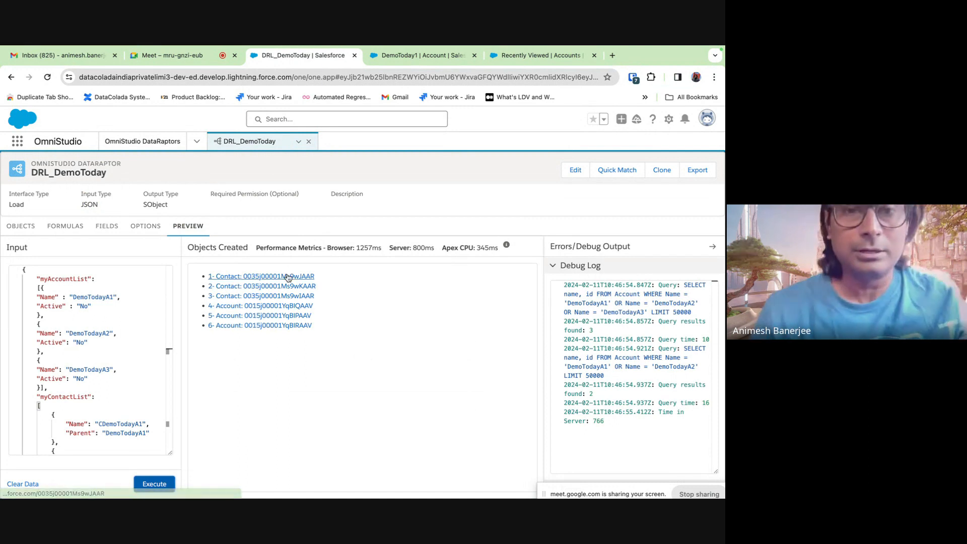
pyautogui.click(453, 54)
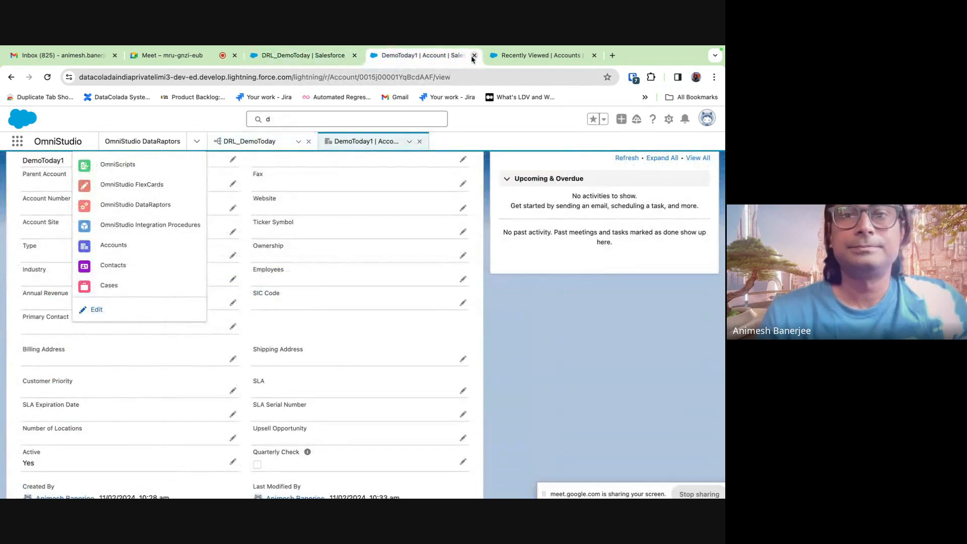
pyautogui.click(474, 55)
pyautogui.click(474, 56)
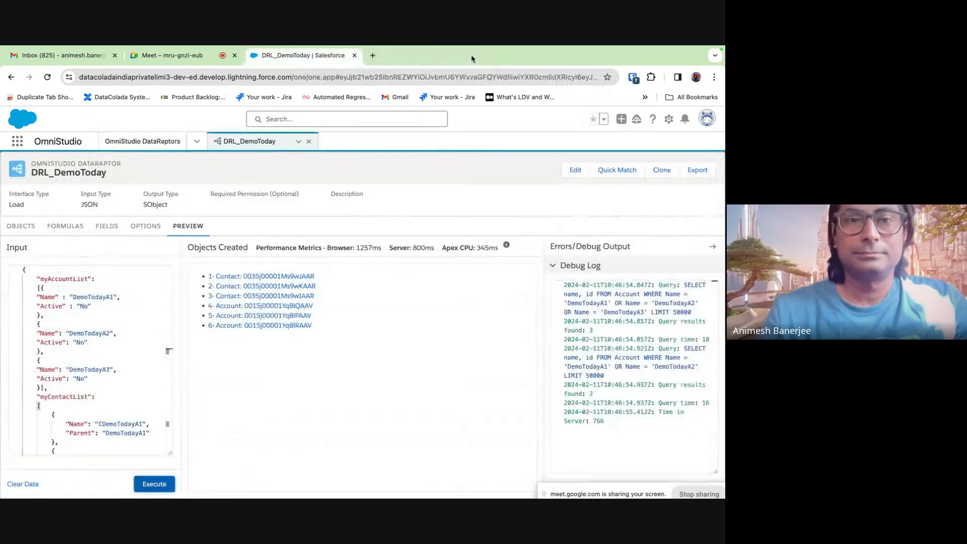
# - Open created contact CDemoTodayA2 in a new tab to confirm its Account is DemoTodayA2
pyautogui.rightClick(278, 278)
pyautogui.click(299, 283)
pyautogui.click(410, 59)
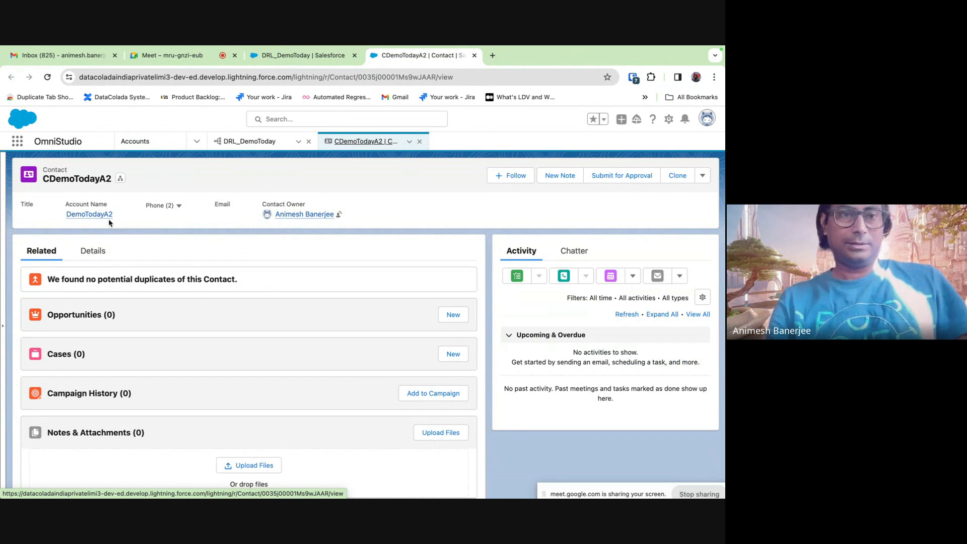
pyautogui.click(474, 55)
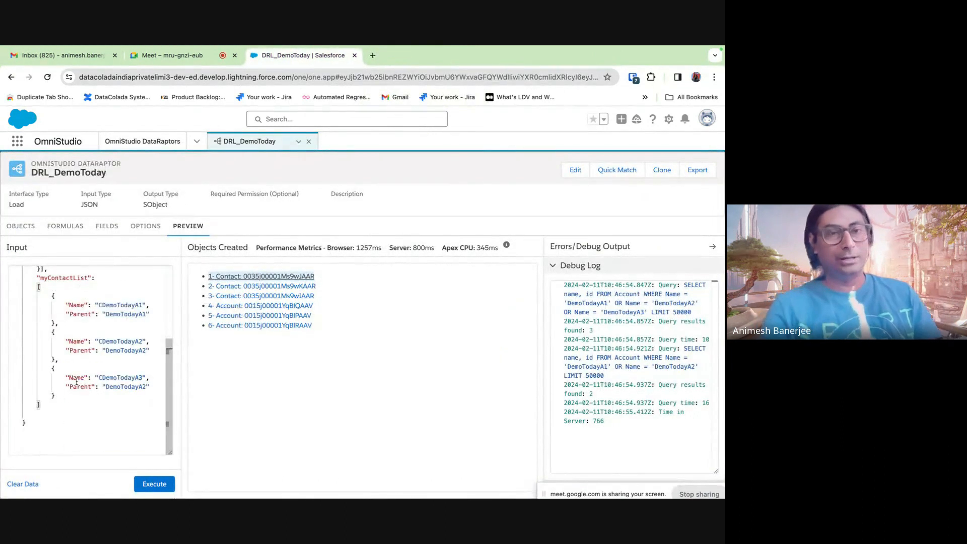
pyautogui.scroll(3, 76, 382)
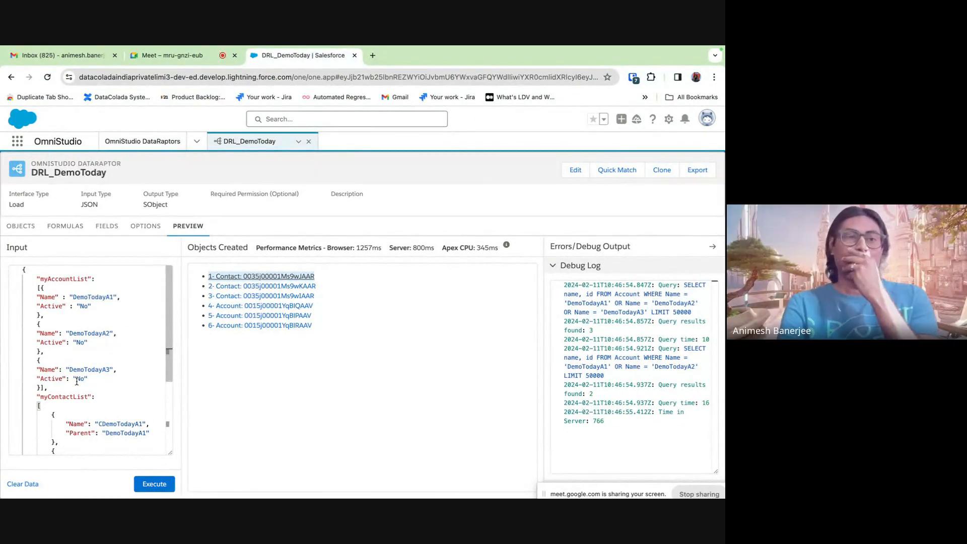
# - Put the first account brace on its own line and Tab-indent the DemoTodayA1, A2 and A3 blocks
pyautogui.scroll(-3, 76, 382)
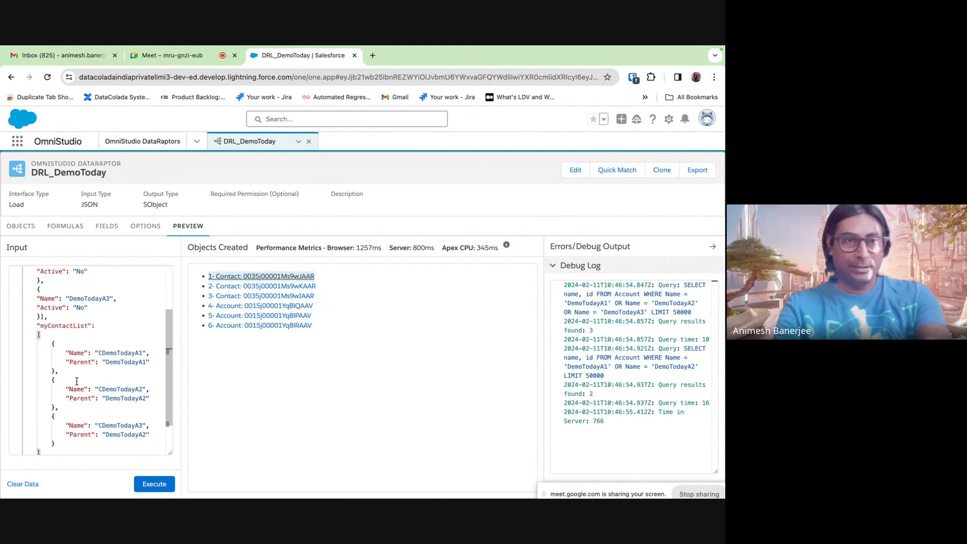
pyautogui.scroll(3, 77, 382)
pyautogui.click(42, 288)
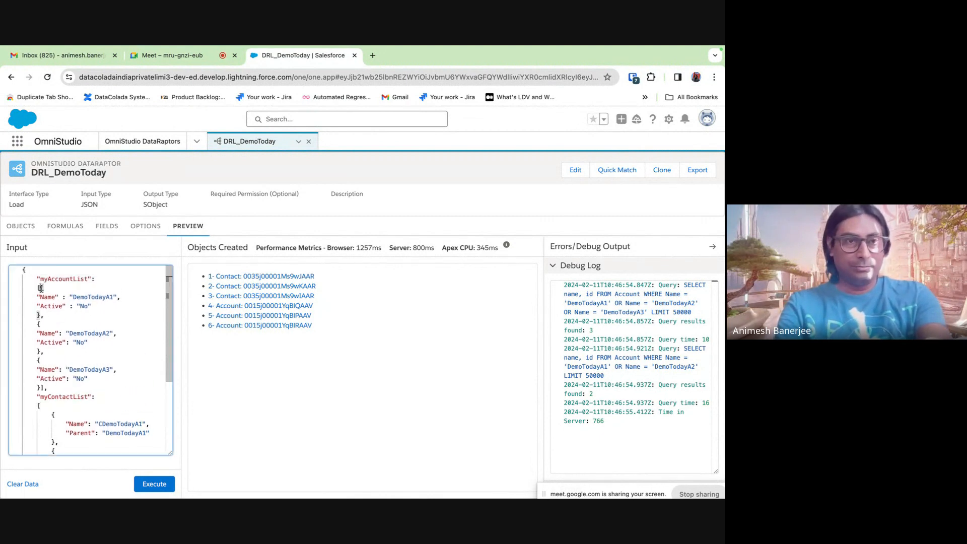
pyautogui.press('Return')
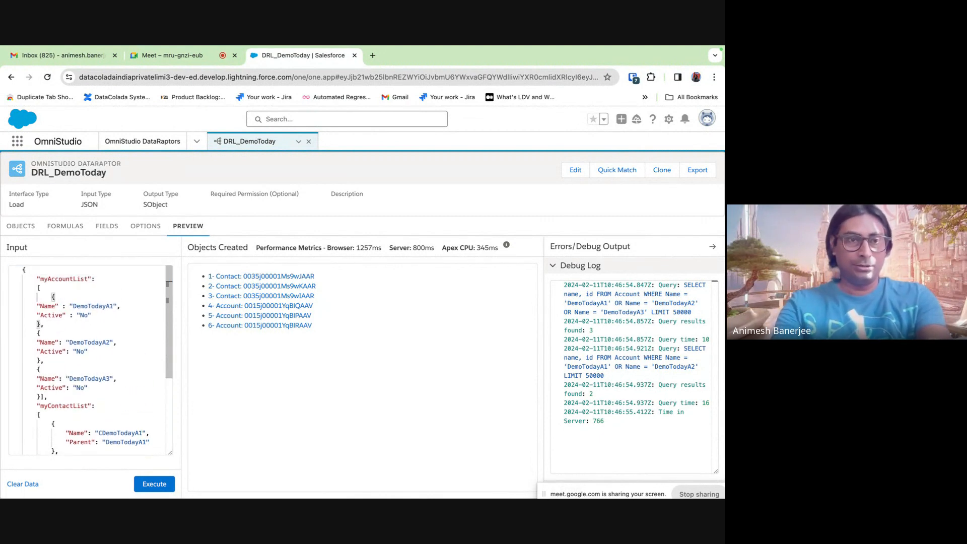
pyautogui.moveTo(36, 304); pyautogui.dragTo(36, 324)
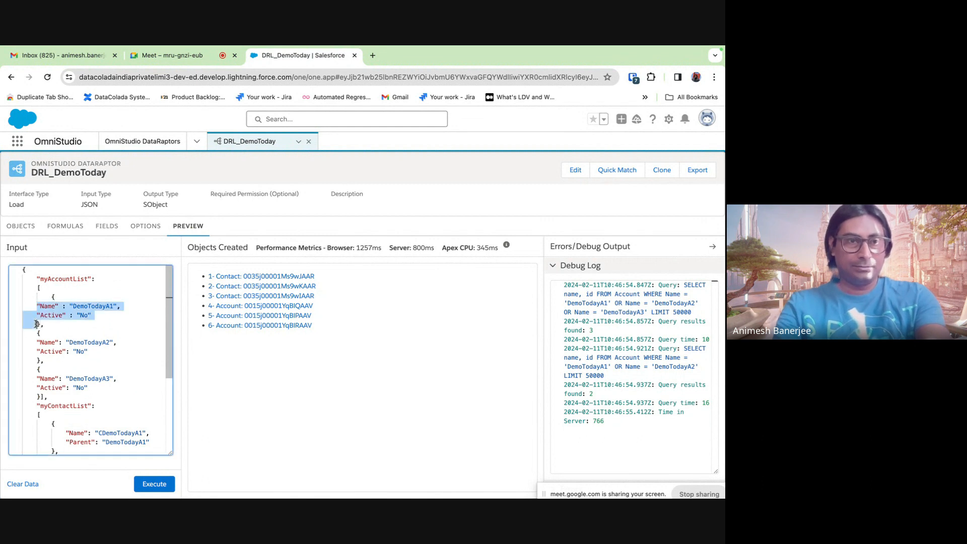
pyautogui.press('Tab')
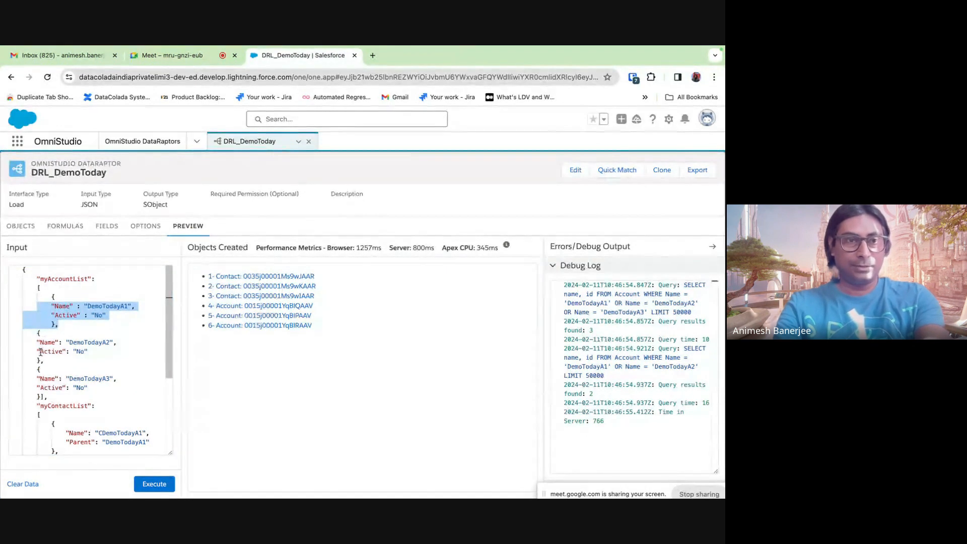
pyautogui.moveTo(36, 334); pyautogui.dragTo(42, 397)
pyautogui.press('Tab')
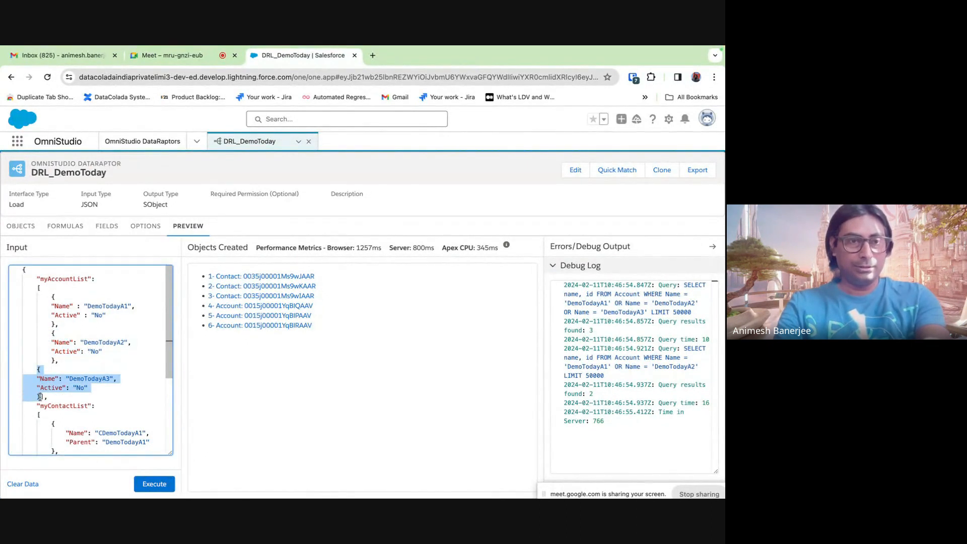
pyautogui.press('Tab')
# - Move the account list's closing '],' onto its own outdented line and outdent the first contact brace
pyautogui.click(55, 397)
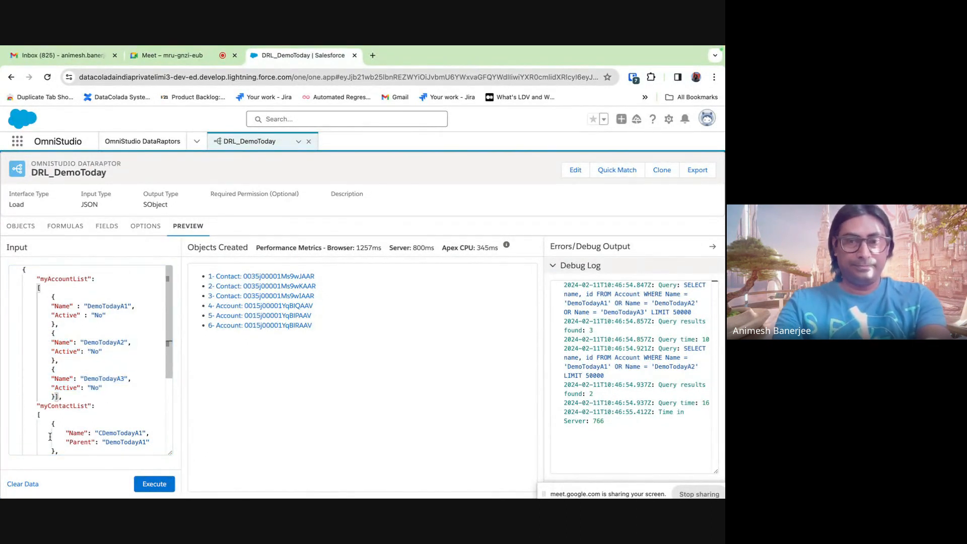
pyautogui.press('Return')
pyautogui.click(52, 433)
pyautogui.press('BackSpace')
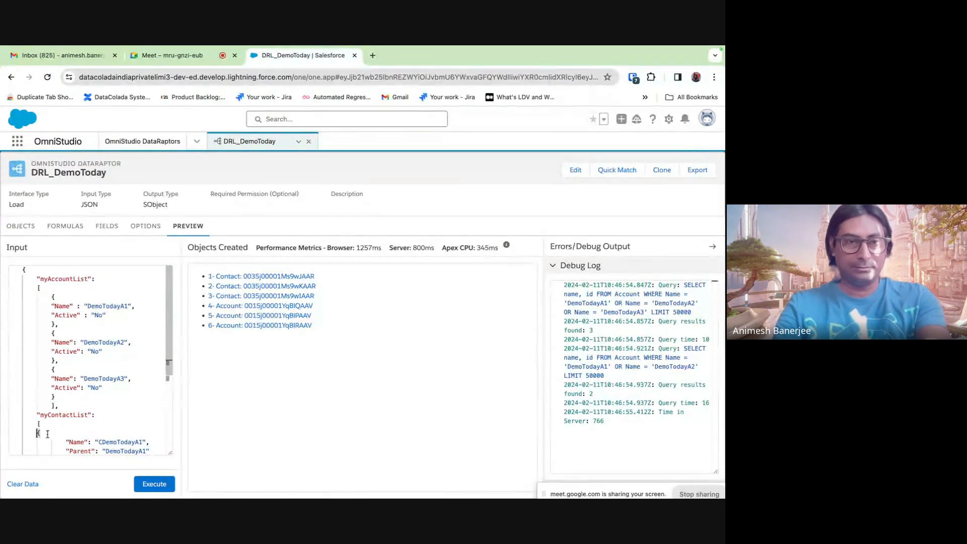
pyautogui.click(51, 406)
pyautogui.press('BackSpace')
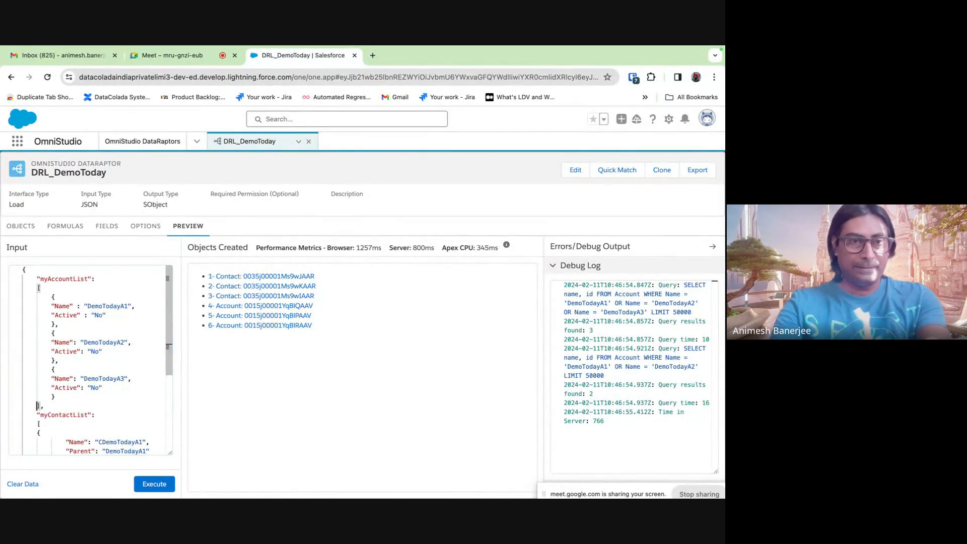
pyautogui.scroll(-3, 121, 361)
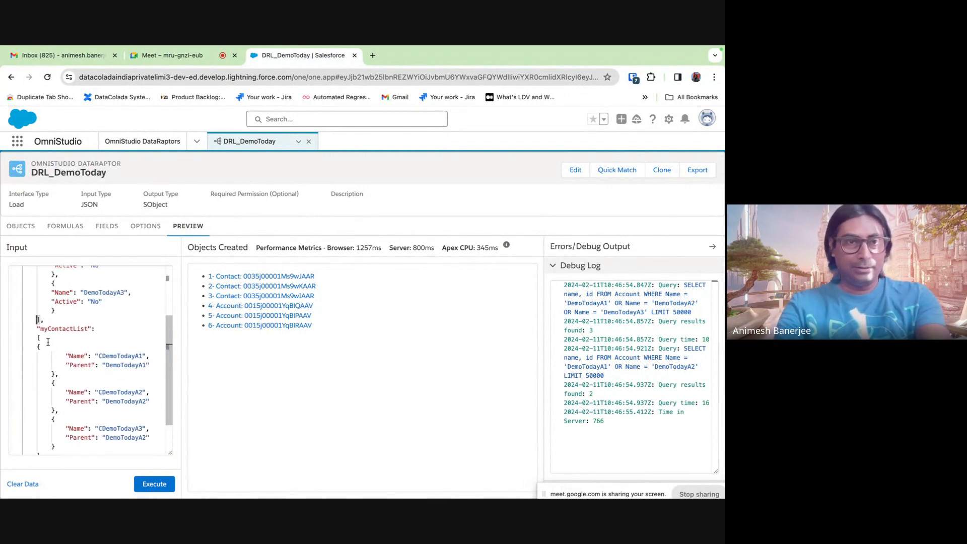
pyautogui.scroll(2, 48, 342)
# - Move the standalone "myContactList": key inside DemoTodayA1, after a comma following its Active value
pyautogui.moveTo(34, 386); pyautogui.dragTo(99, 386)
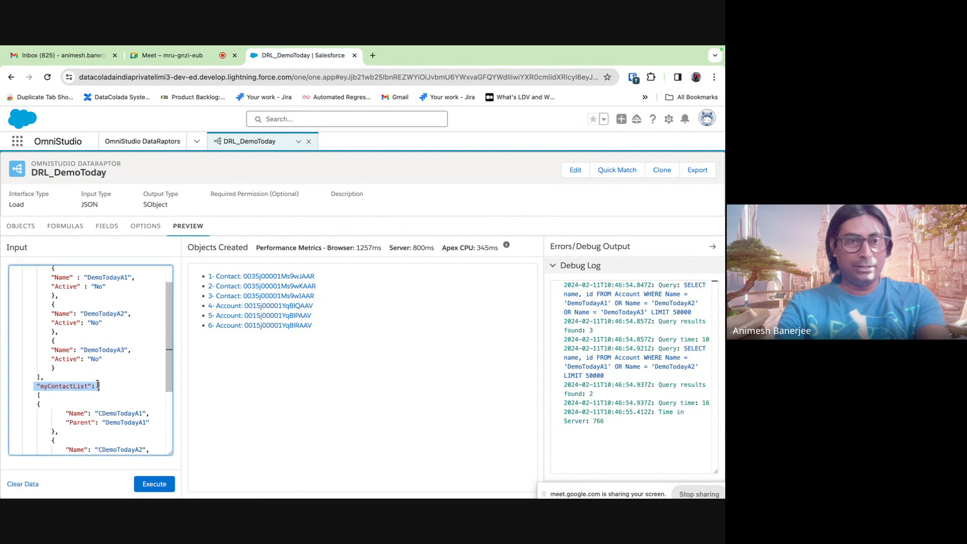
pyautogui.hotkey('ctrl', 'x')
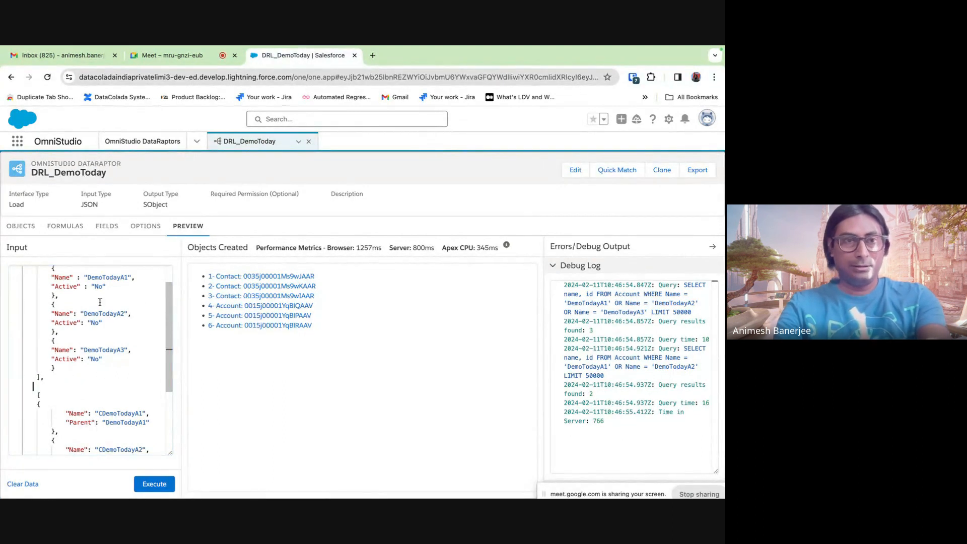
pyautogui.click(109, 287)
pyautogui.write(',')
pyautogui.press('Return')
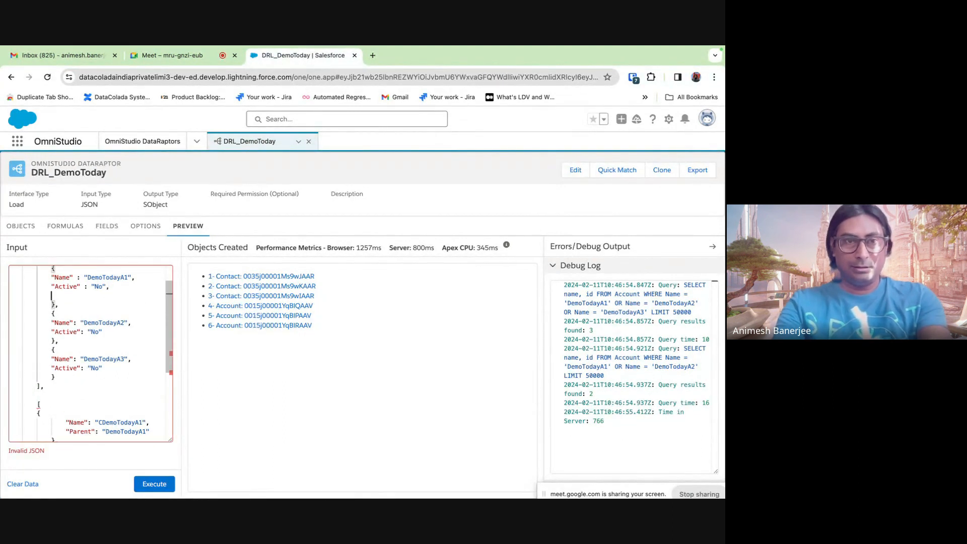
pyautogui.hotkey('ctrl', 'v')
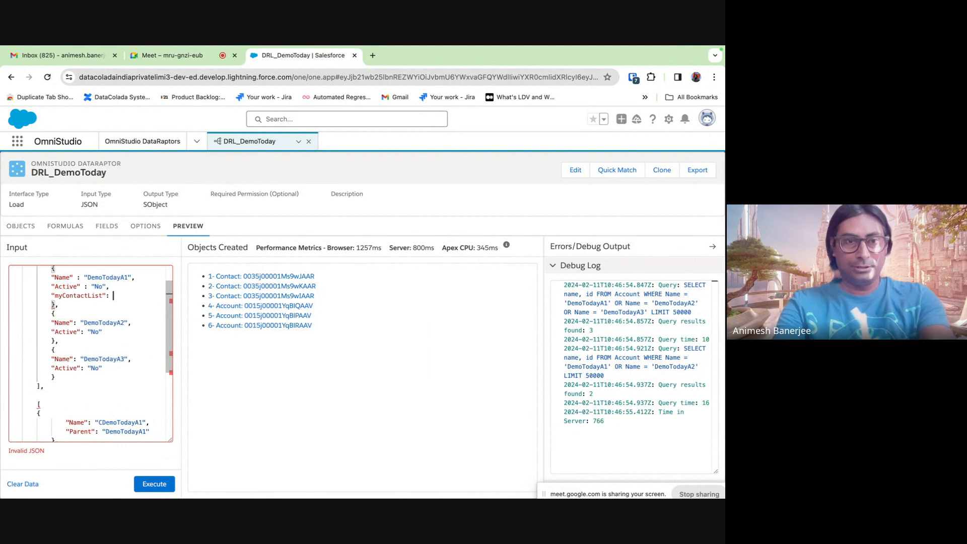
# - Paste the three-contact array after the new myContactList key and enlarge the input editor
pyautogui.scroll(-3, 80, 372)
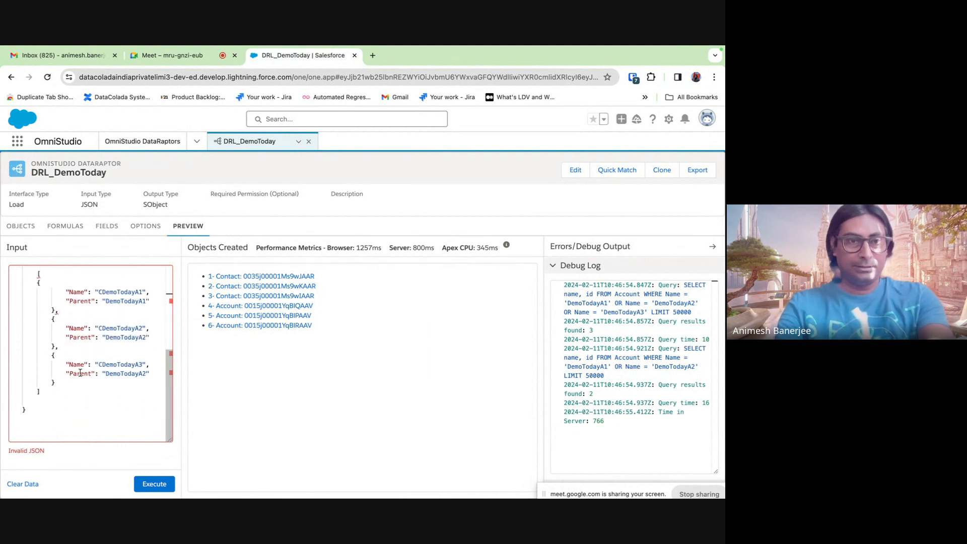
pyautogui.scroll(-2, 48, 357)
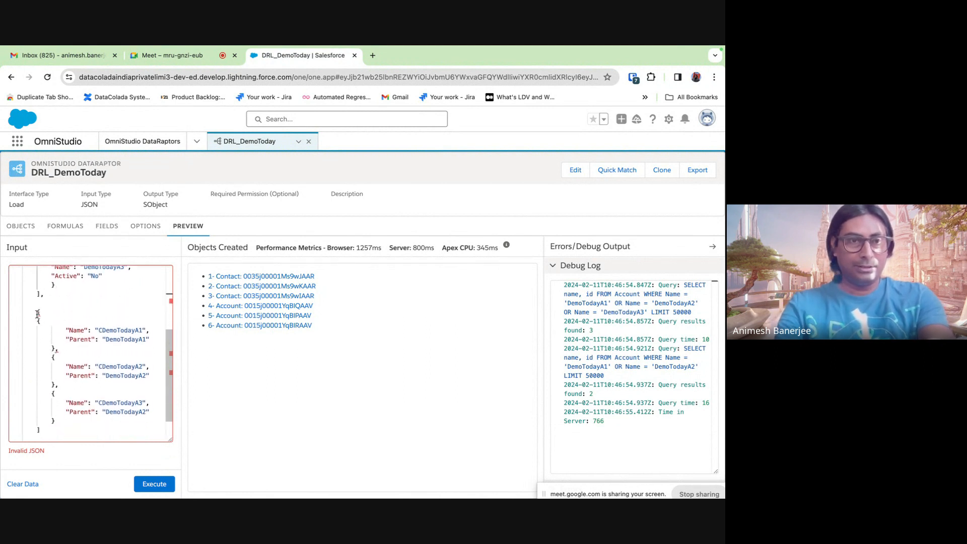
pyautogui.moveTo(37, 313); pyautogui.dragTo(40, 392)
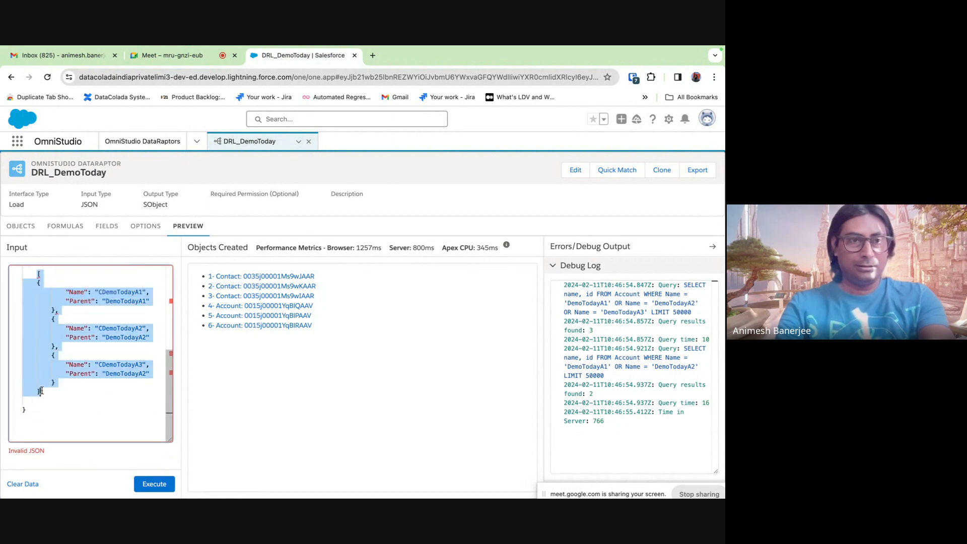
pyautogui.click(40, 392)
pyautogui.scroll(5, 43, 392)
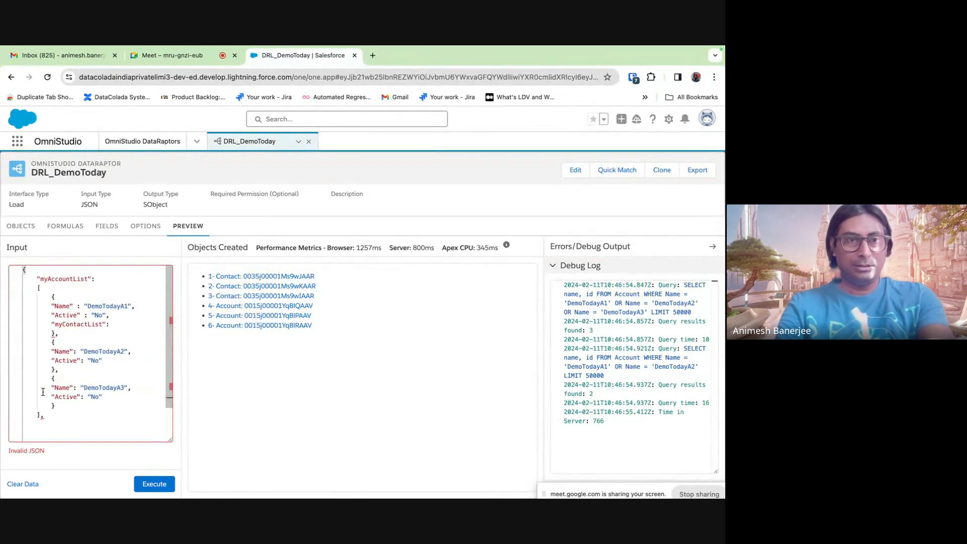
pyautogui.click(116, 325)
pyautogui.press('super+v')
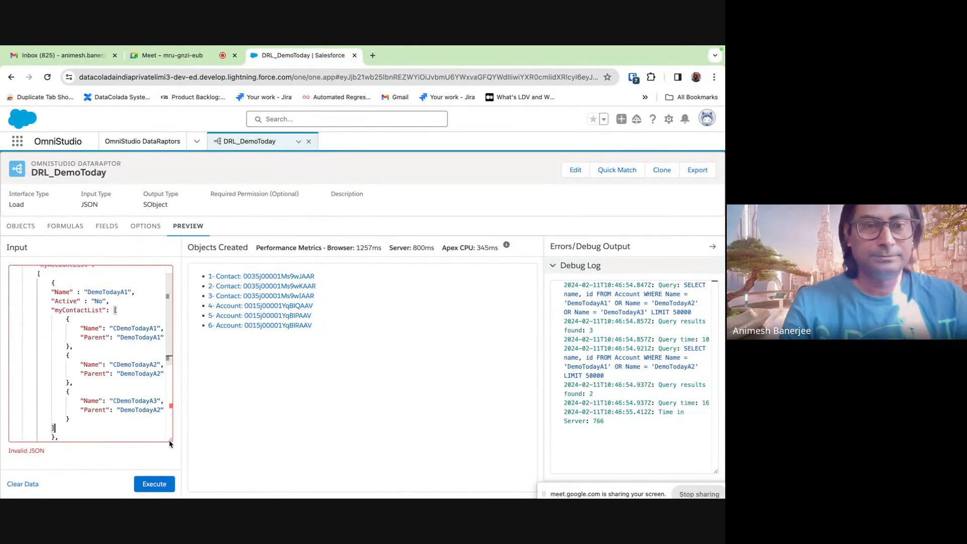
pyautogui.moveTo(170, 439); pyautogui.dragTo(224, 449)
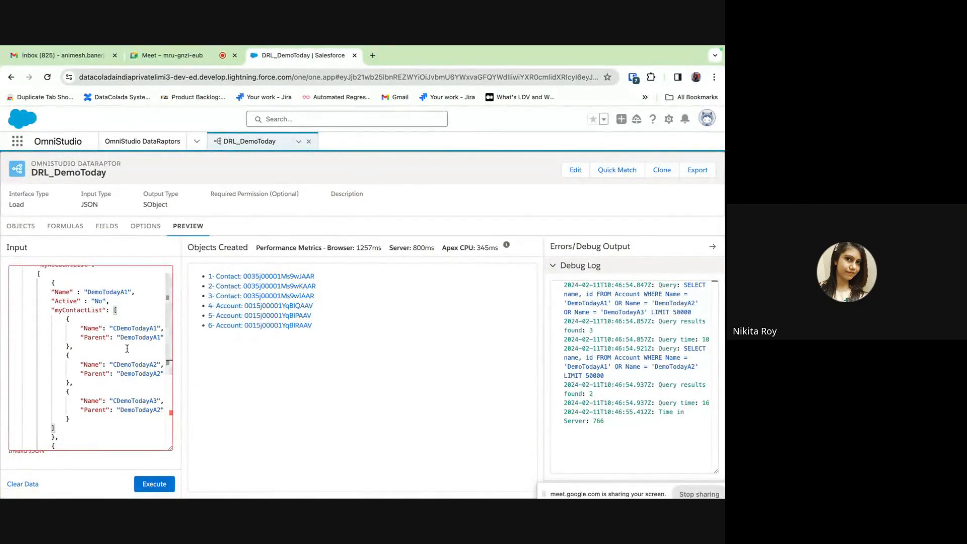
# - Delete the third contact entry from the first account's myContactList
pyautogui.scroll(1, 74, 359)
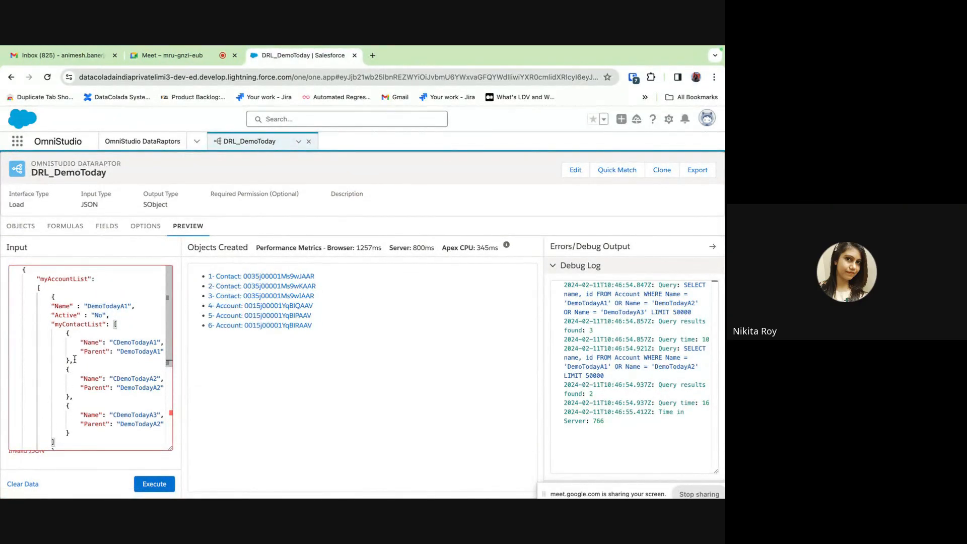
pyautogui.scroll(-3, 75, 358)
pyautogui.scroll(1, 75, 359)
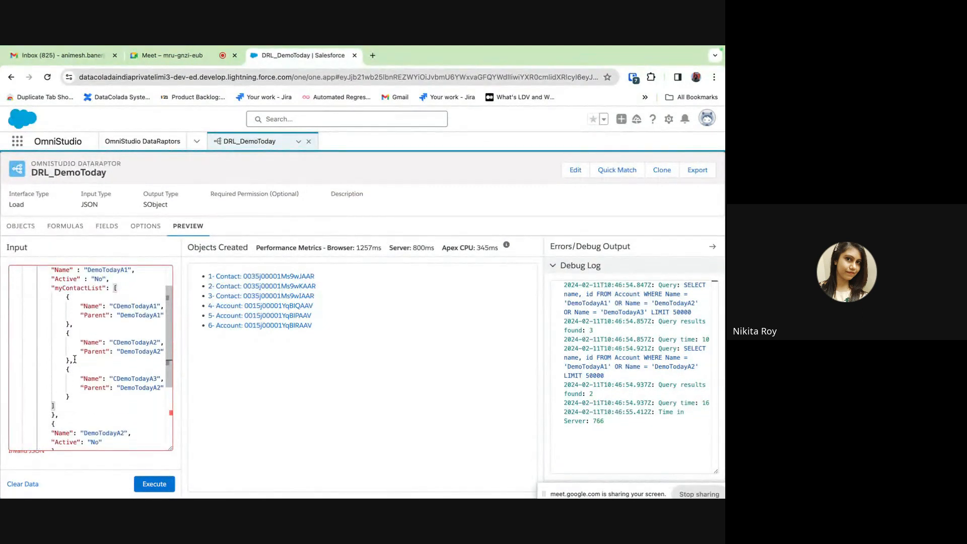
pyautogui.scroll(-2, 75, 358)
pyautogui.scroll(2, 71, 360)
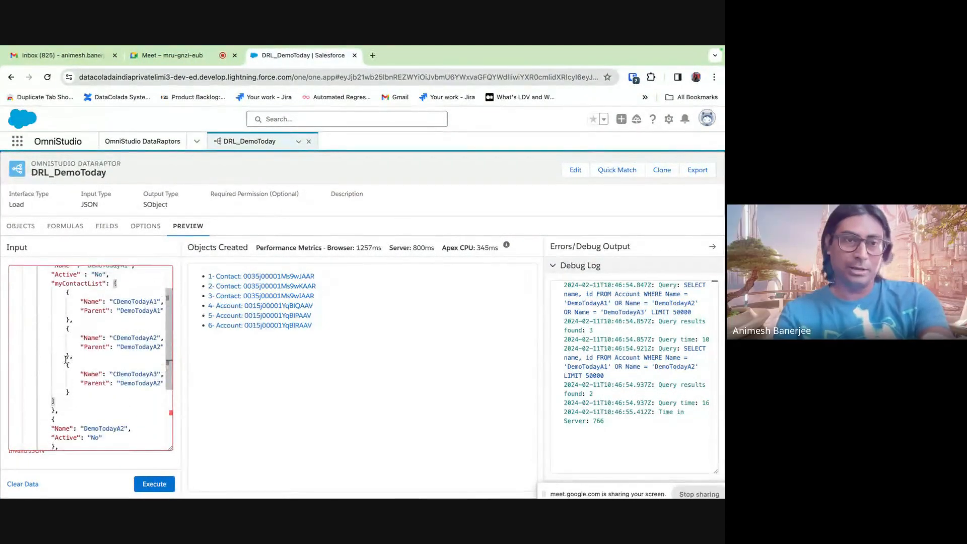
pyautogui.moveTo(66, 364)
pyautogui.mouseDown()
pyautogui.moveTo(73, 391)
pyautogui.moveTo(15, 368)
pyautogui.moveTo(73, 357)
pyautogui.mouseUp()
pyautogui.click(73, 389)
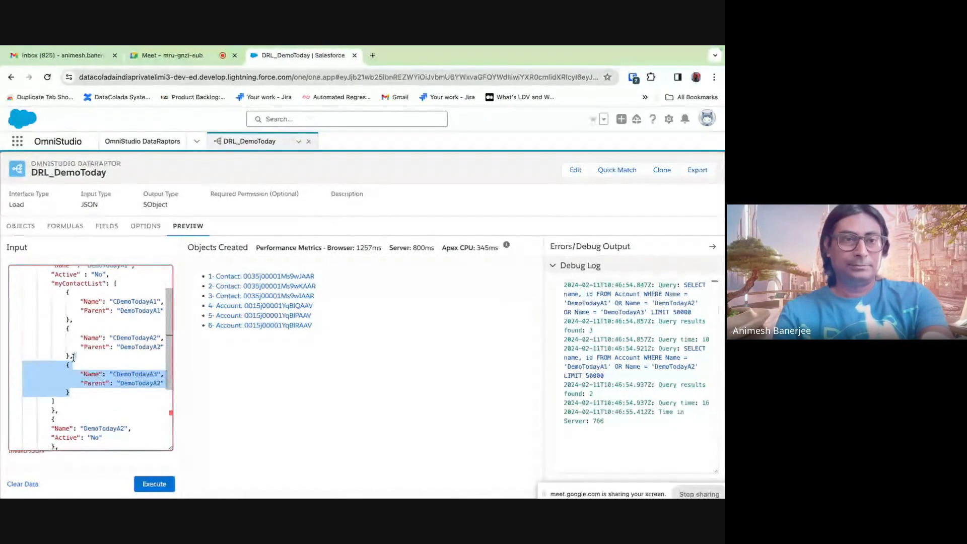
pyautogui.press('BackSpace')
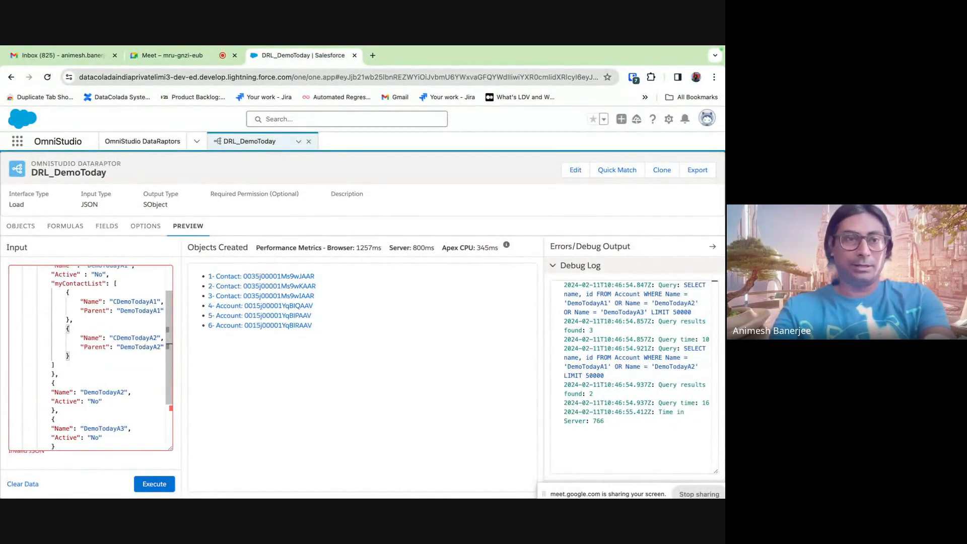
# - Remove the Parent lines and trailing commas from both remaining contacts
pyautogui.scroll(2, 92, 324)
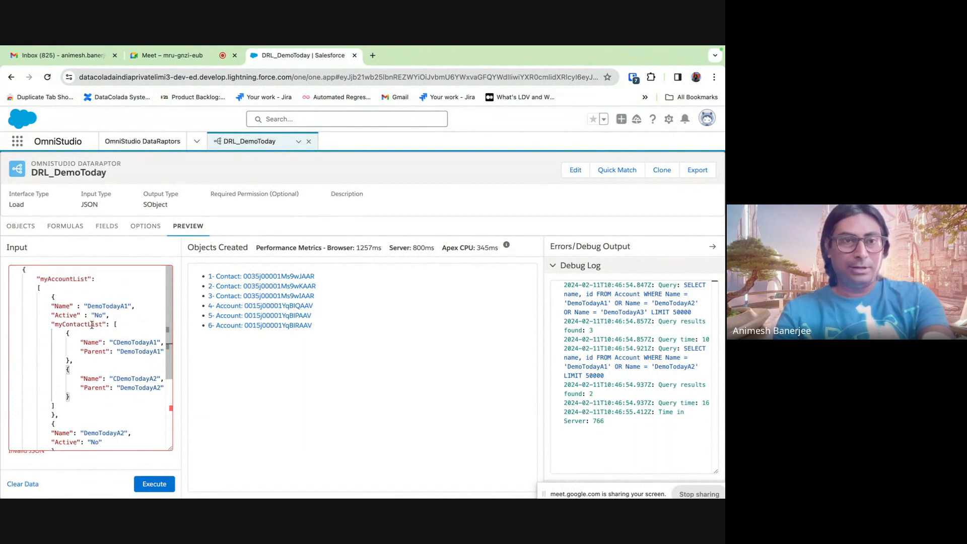
pyautogui.moveTo(81, 351); pyautogui.dragTo(166, 352)
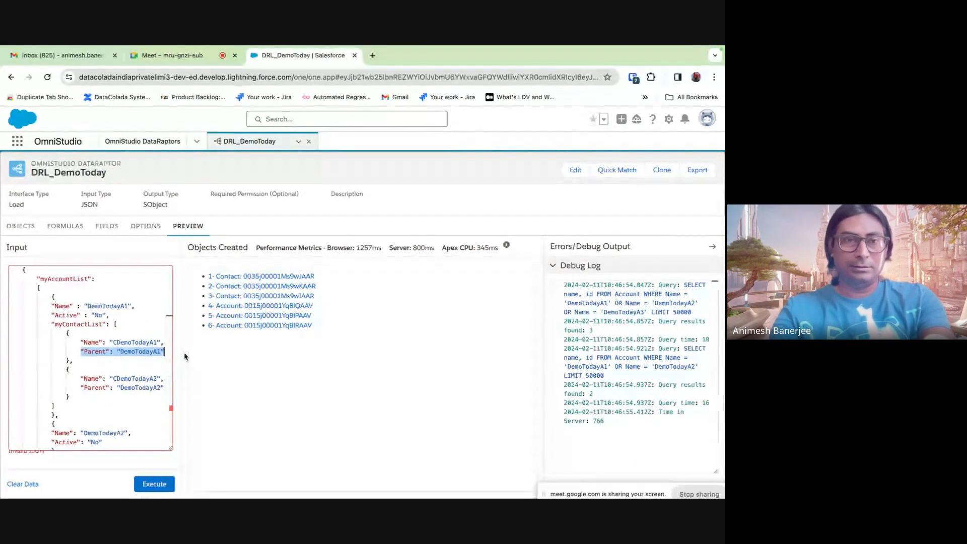
pyautogui.press('BackSpace')
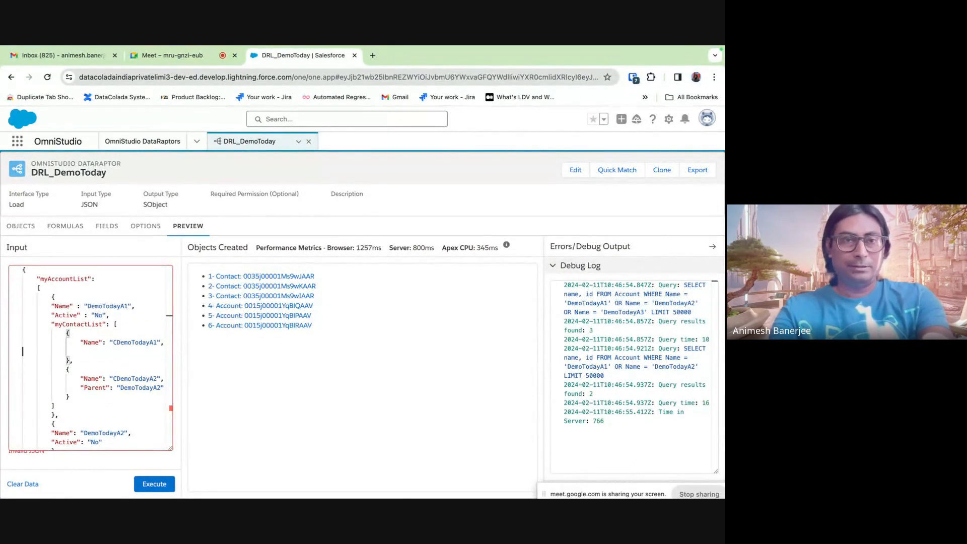
pyautogui.press('BackSpace')
pyautogui.press('BackSpace')
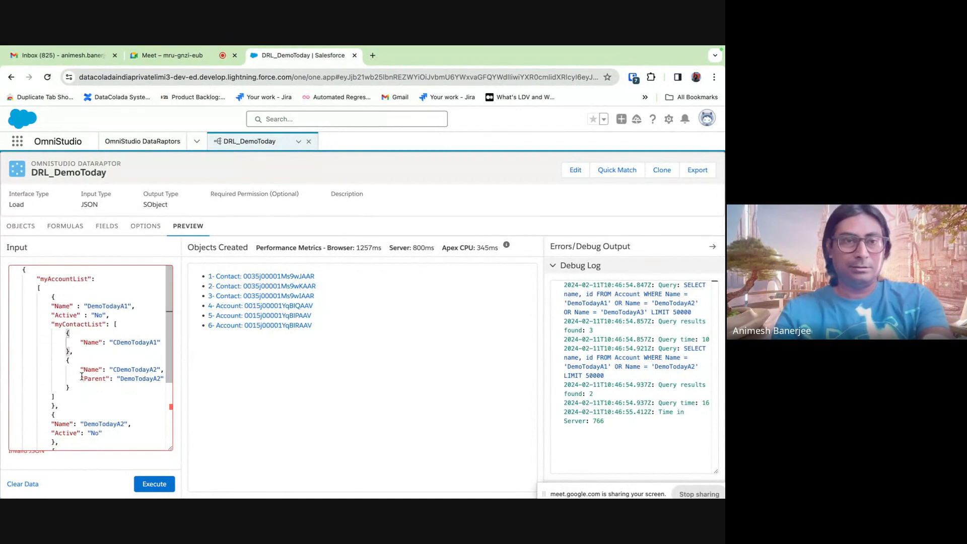
pyautogui.moveTo(81, 376); pyautogui.dragTo(215, 376)
pyautogui.press('BackSpace')
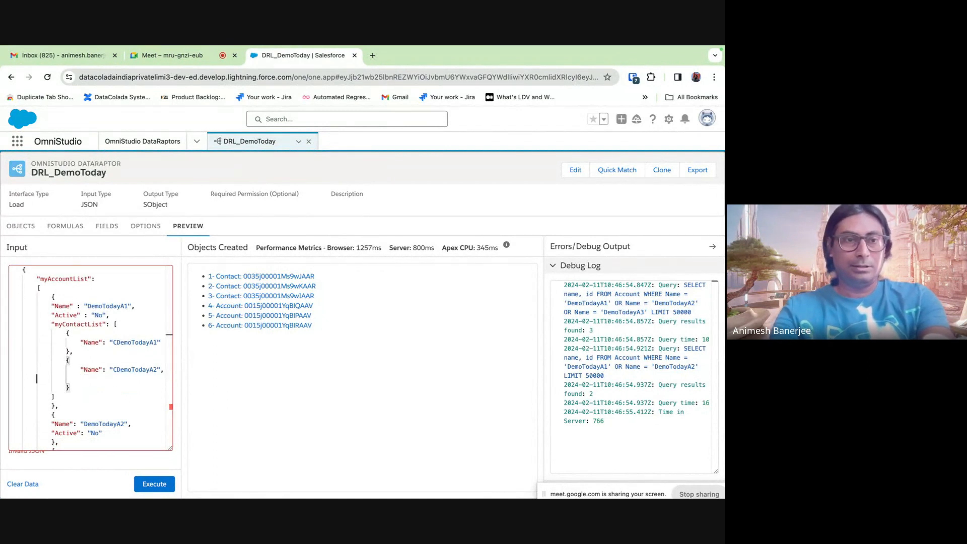
pyautogui.press('BackSpace')
pyautogui.press('BackSpace')
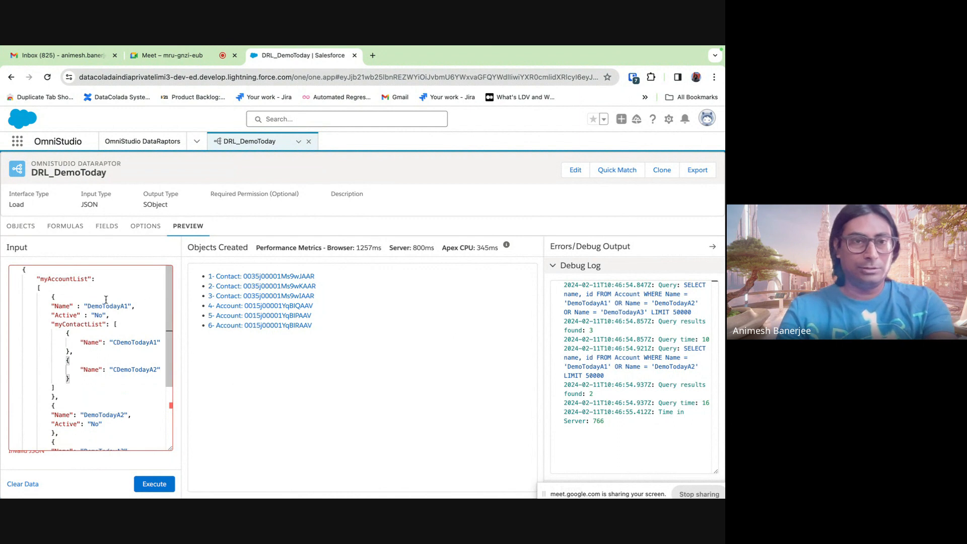
# - Rename the first account from DemoTodayA1 to DemoTodayX1
pyautogui.doubleClick(123, 305)
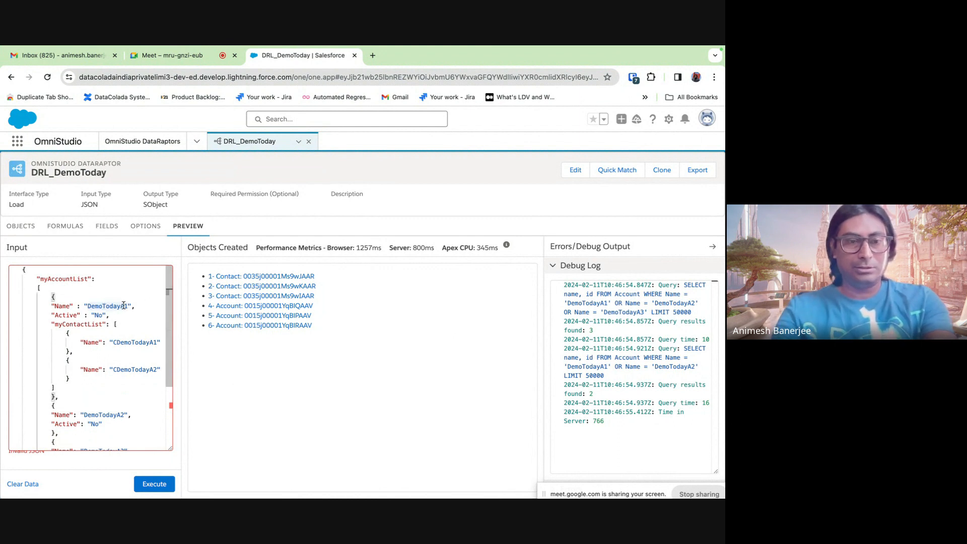
pyautogui.click(121, 305)
pyautogui.press('BackSpace')
pyautogui.write('X')
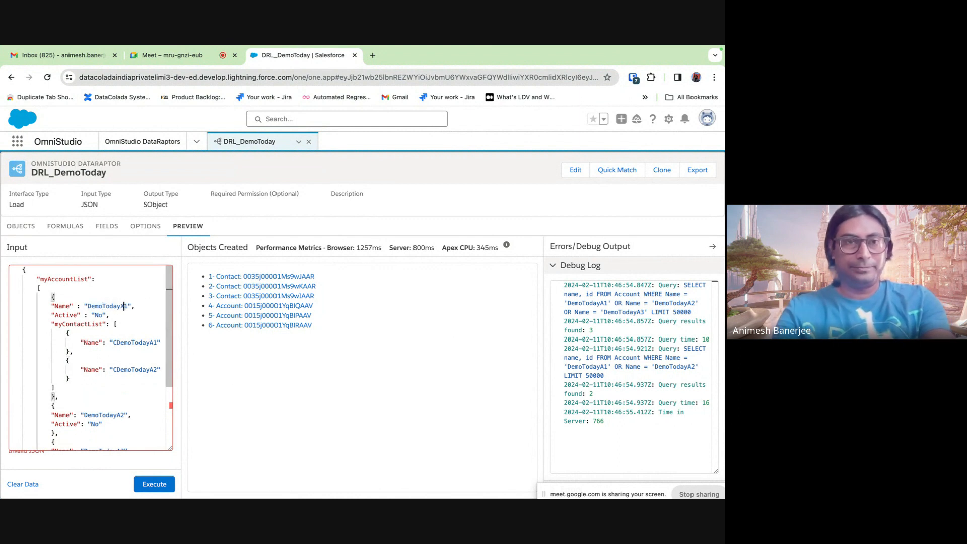
# - Rename the two contacts to CDemoTodayX1 and CDemoTodayX2
pyautogui.doubleClick(151, 343)
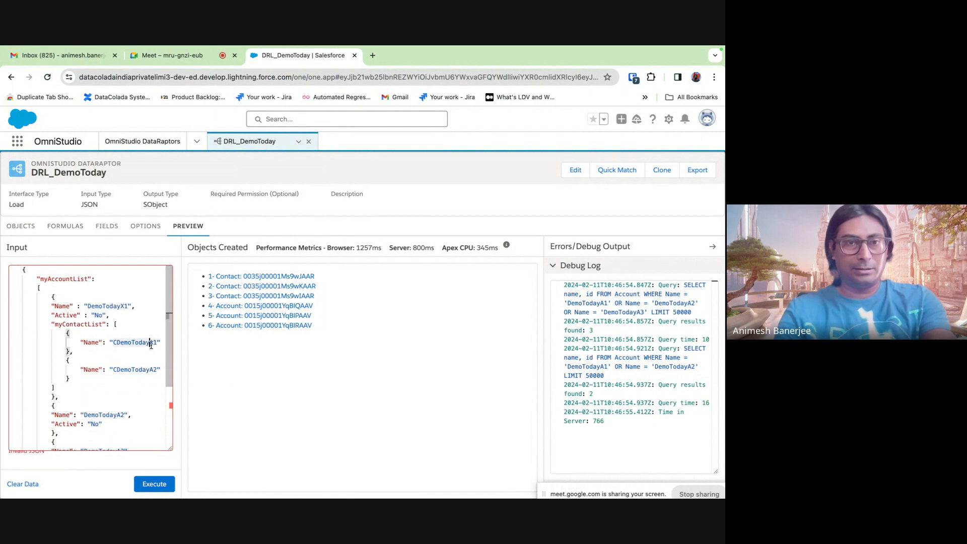
pyautogui.press('Delete')
pyautogui.write('X')
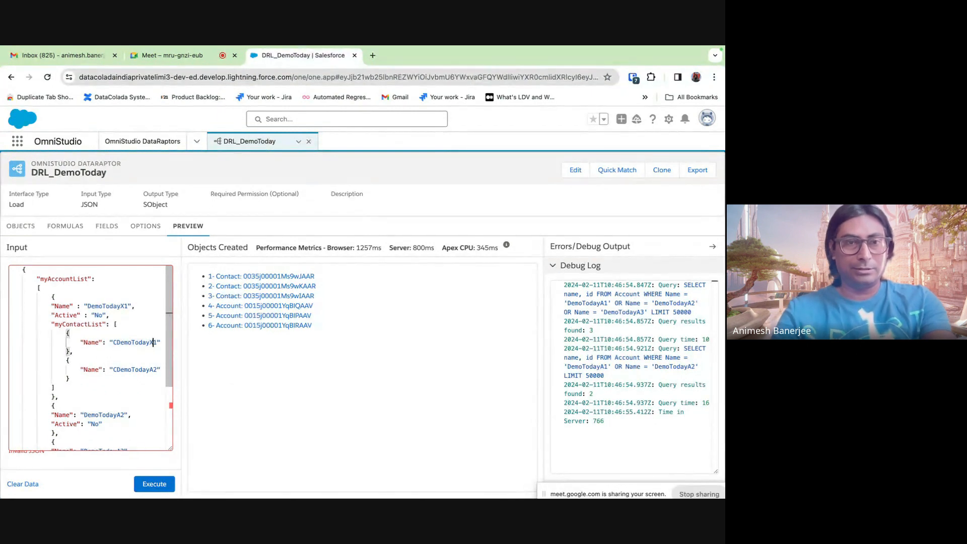
pyautogui.click(152, 369)
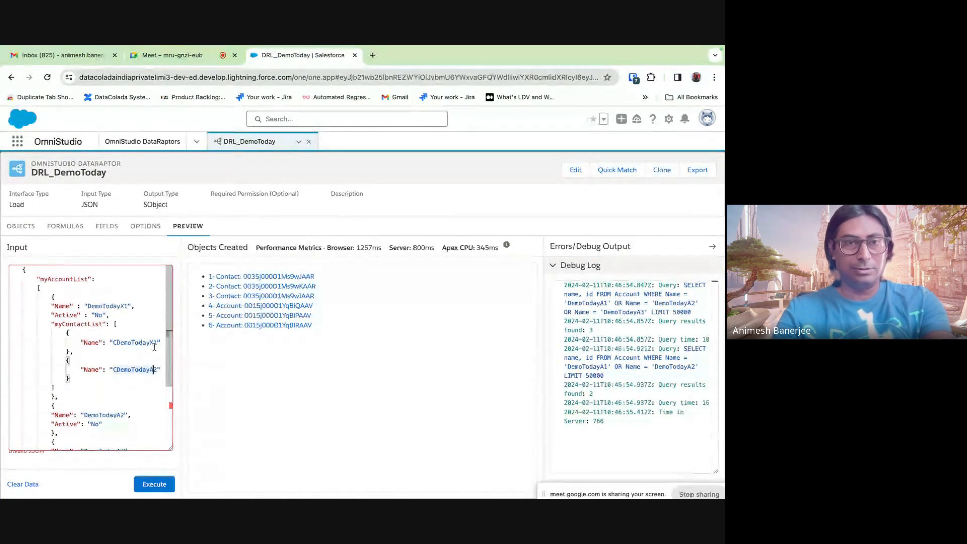
pyautogui.click(153, 344)
pyautogui.press('BackSpace')
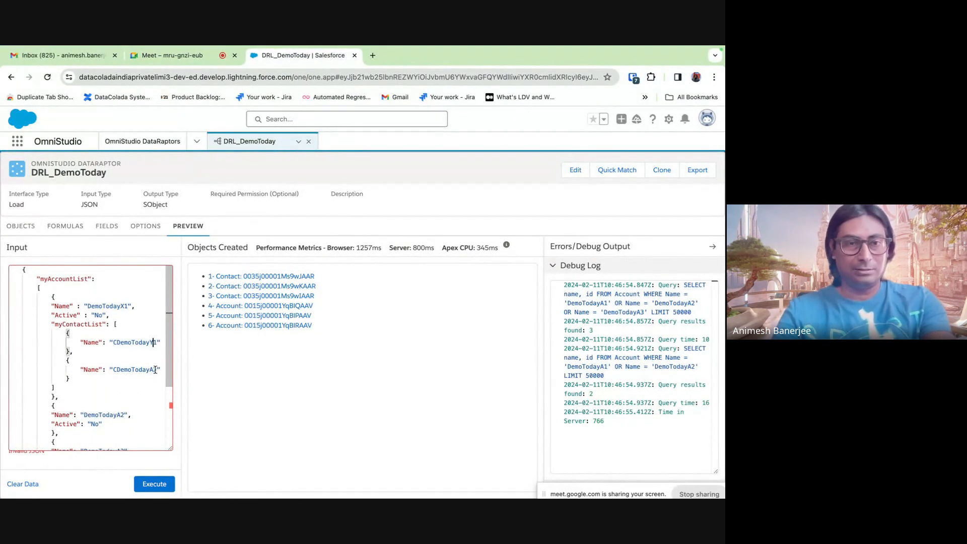
pyautogui.press('BackSpace')
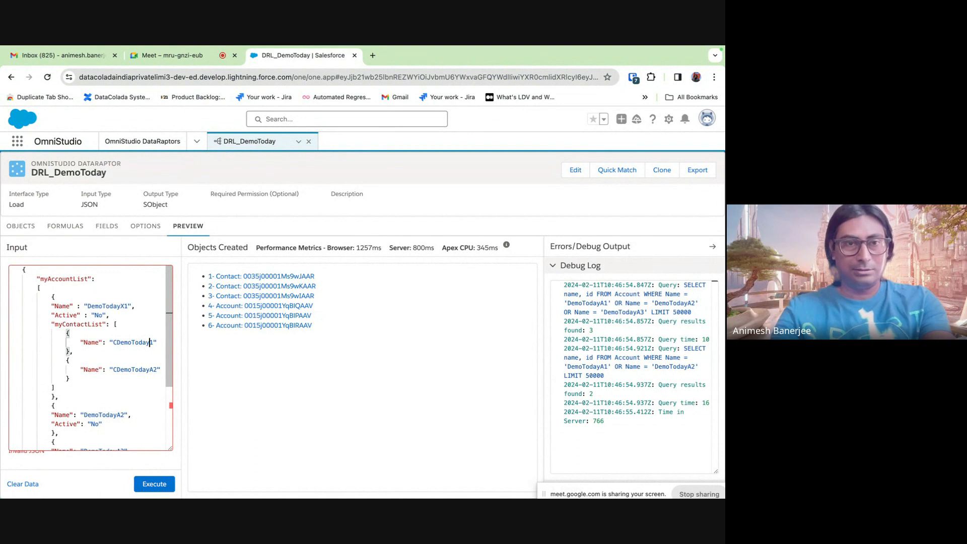
pyautogui.write('X')
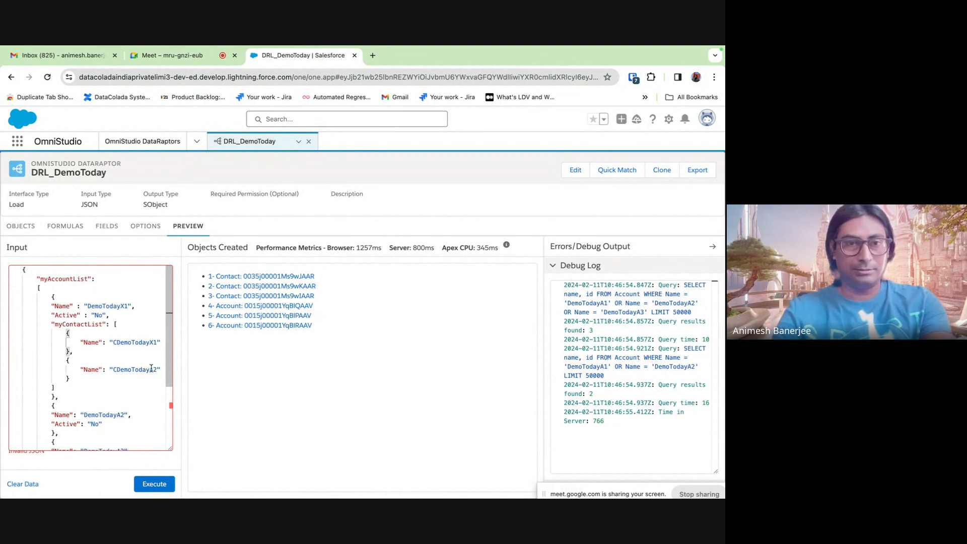
pyautogui.click(151, 369)
pyautogui.press('BackSpace')
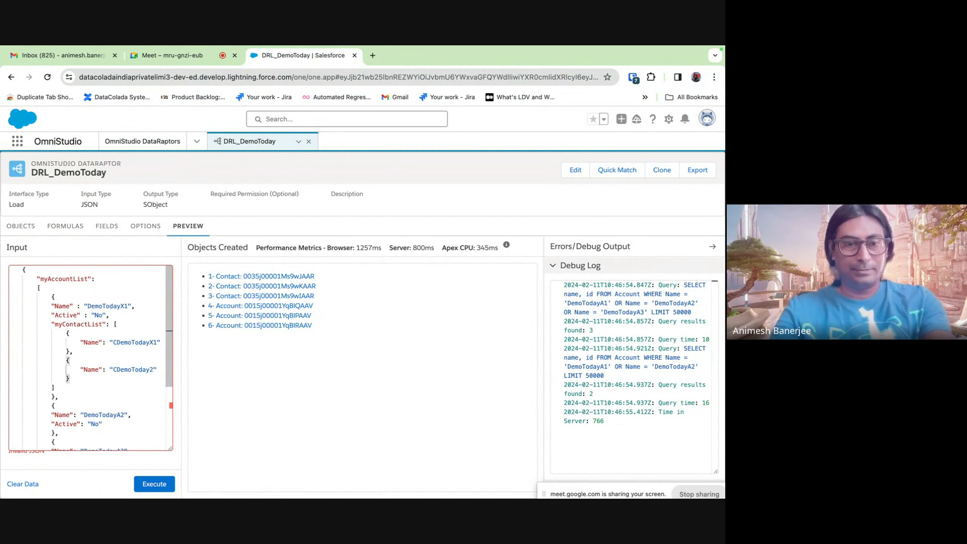
pyautogui.write('X')
pyautogui.scroll(-1, 128, 393)
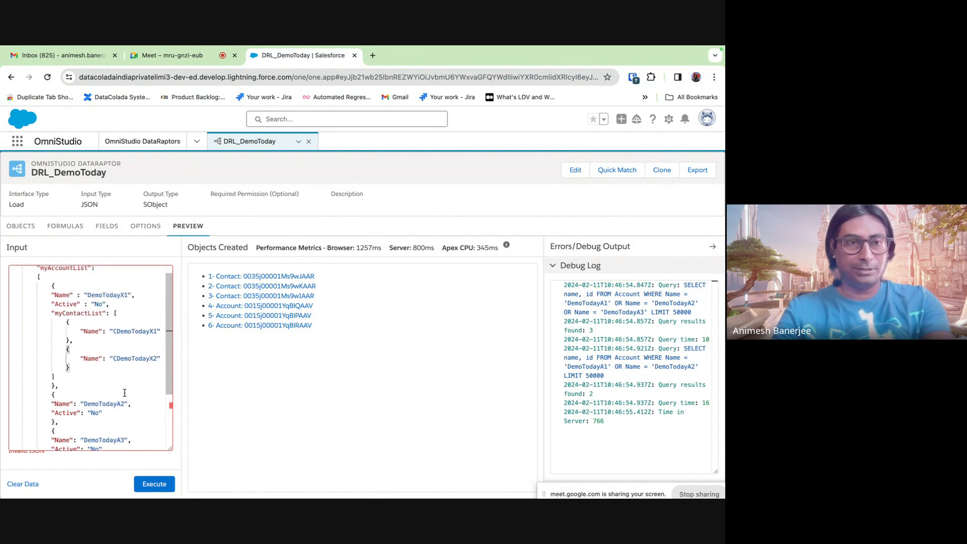
# - Paste the first account's two-contact myContactList into DemoTodayA2 after its Active value
pyautogui.moveTo(51, 313); pyautogui.dragTo(55, 377)
pyautogui.hotkey('ctrl', 'c')
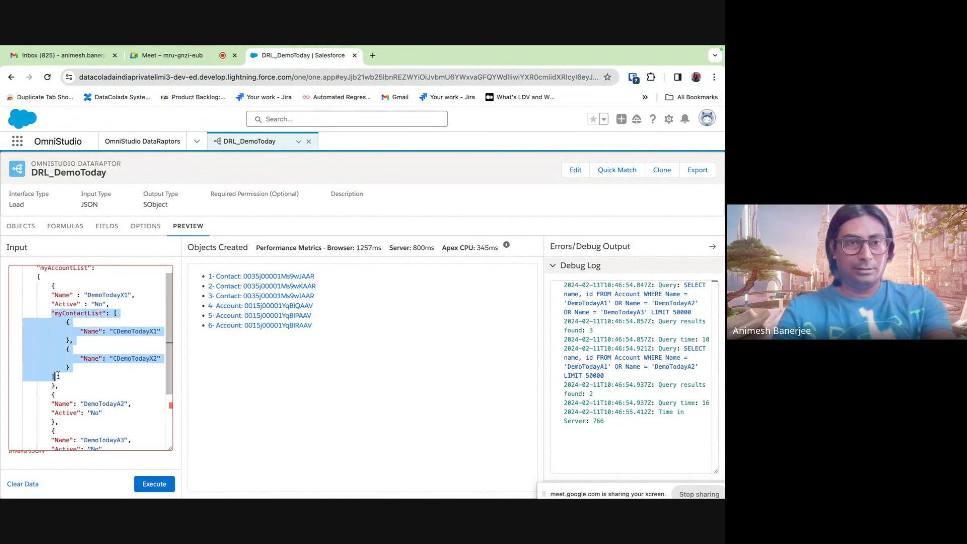
pyautogui.click(115, 416)
pyautogui.write(',')
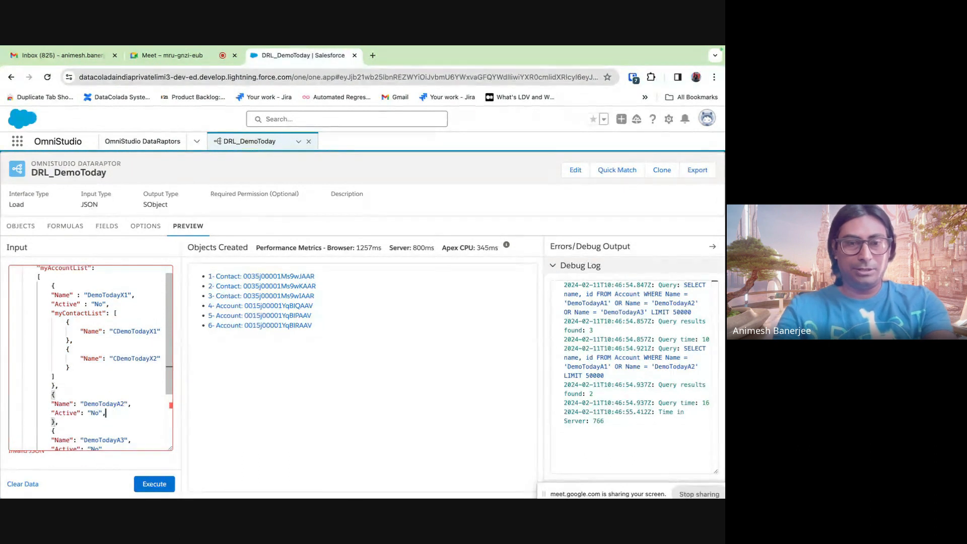
pyautogui.press('Return')
pyautogui.hotkey('ctrl', 'v')
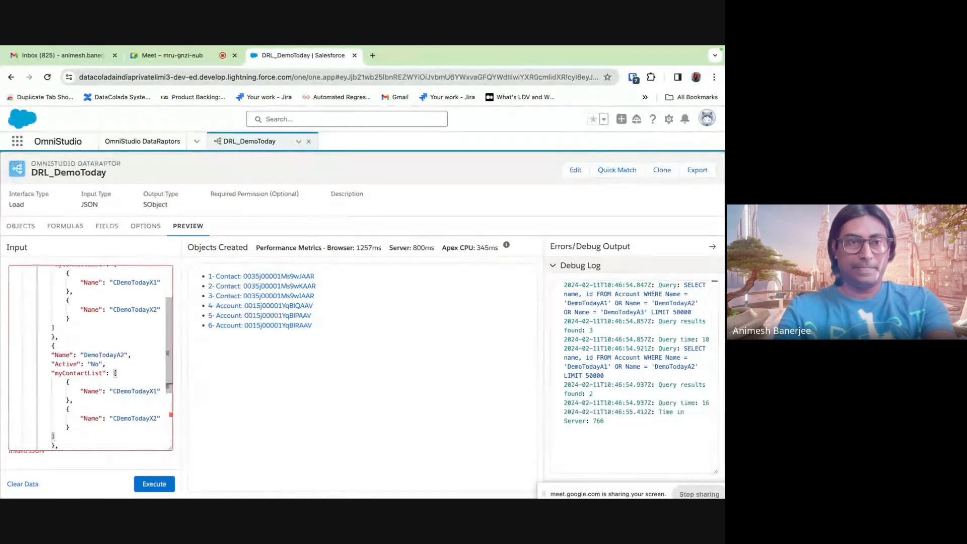
# - Paste the same two-contact myContactList into DemoTodayA3 after its Active value
pyautogui.scroll(2, 99, 402)
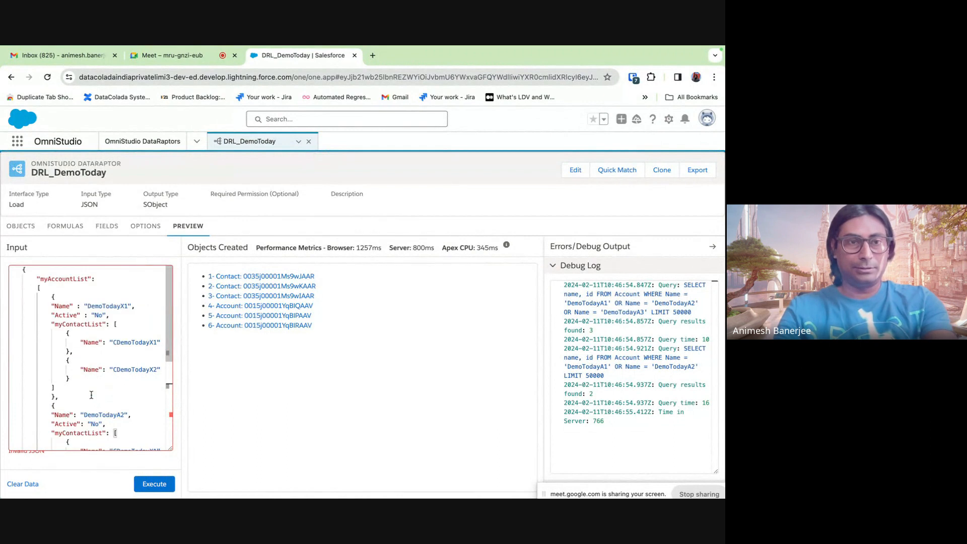
pyautogui.scroll(-5, 91, 393)
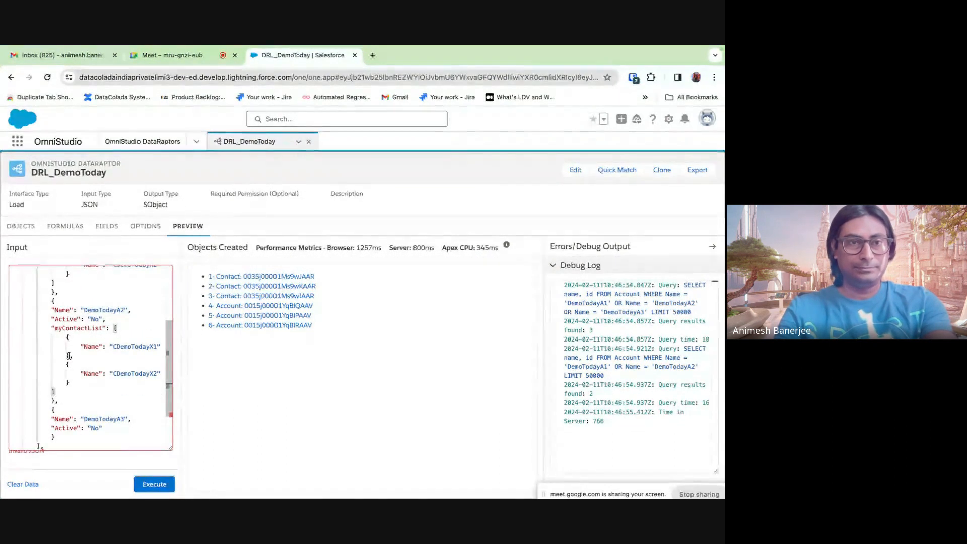
pyautogui.scroll(4, 69, 355)
pyautogui.scroll(-3, 69, 356)
pyautogui.scroll(2, 69, 356)
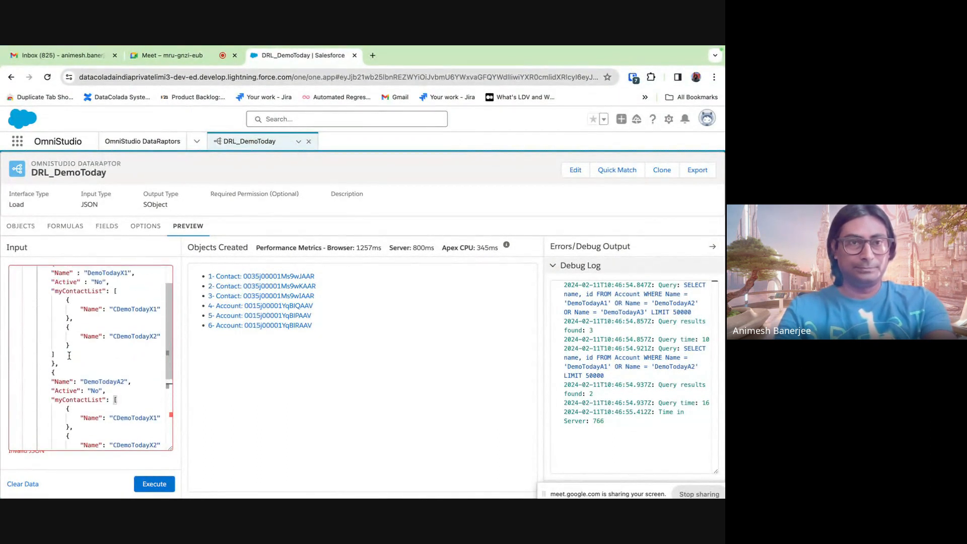
pyautogui.scroll(-3, 69, 355)
pyautogui.scroll(-3, 60, 358)
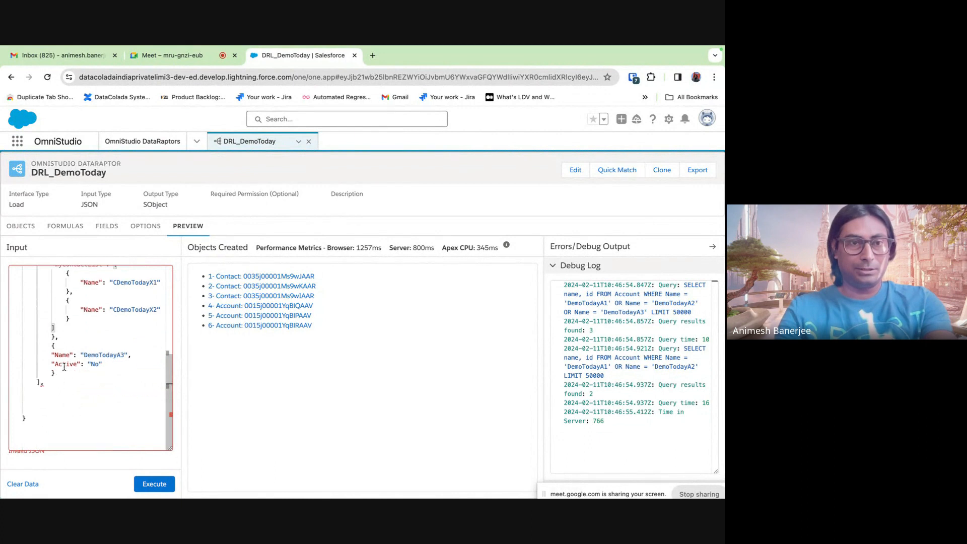
pyautogui.click(114, 364)
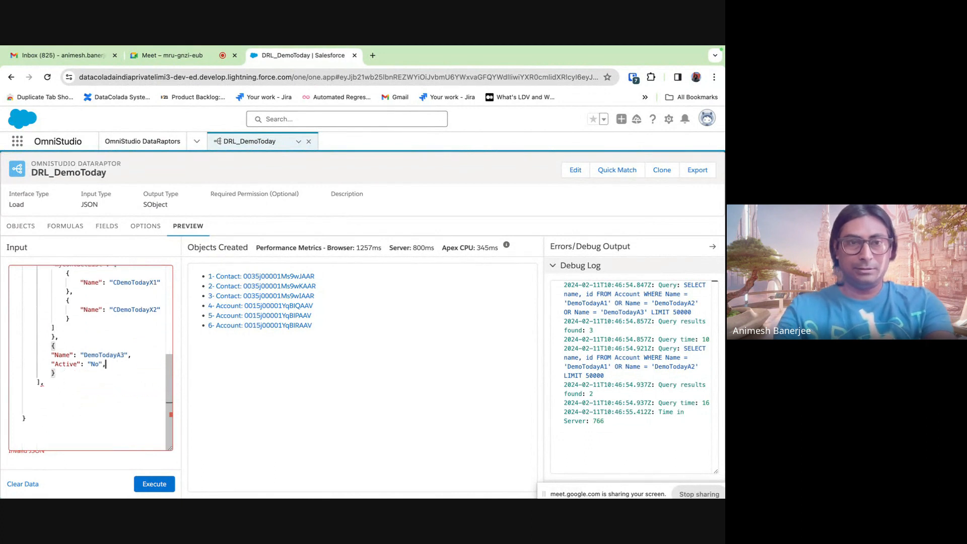
pyautogui.press('Return')
pyautogui.press('super+v')
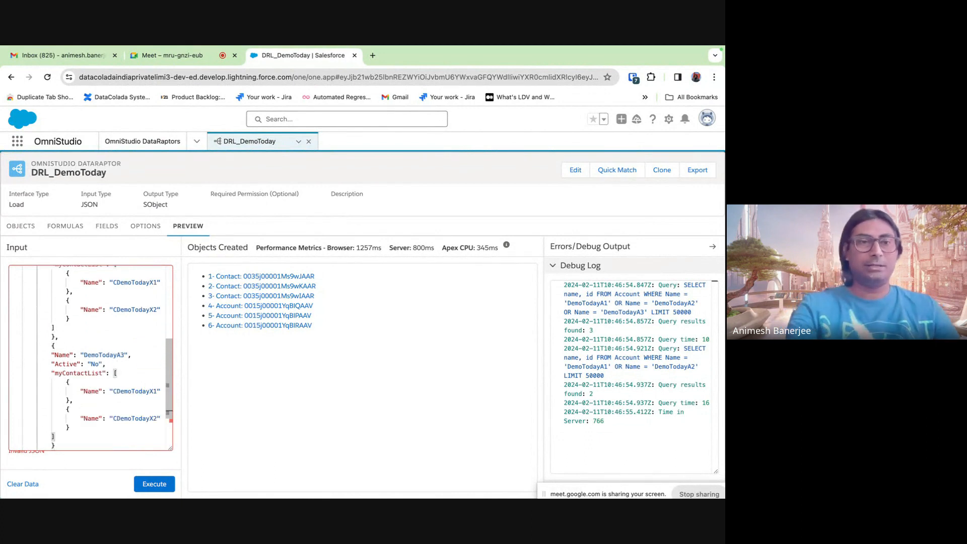
pyautogui.scroll(5, 90, 357)
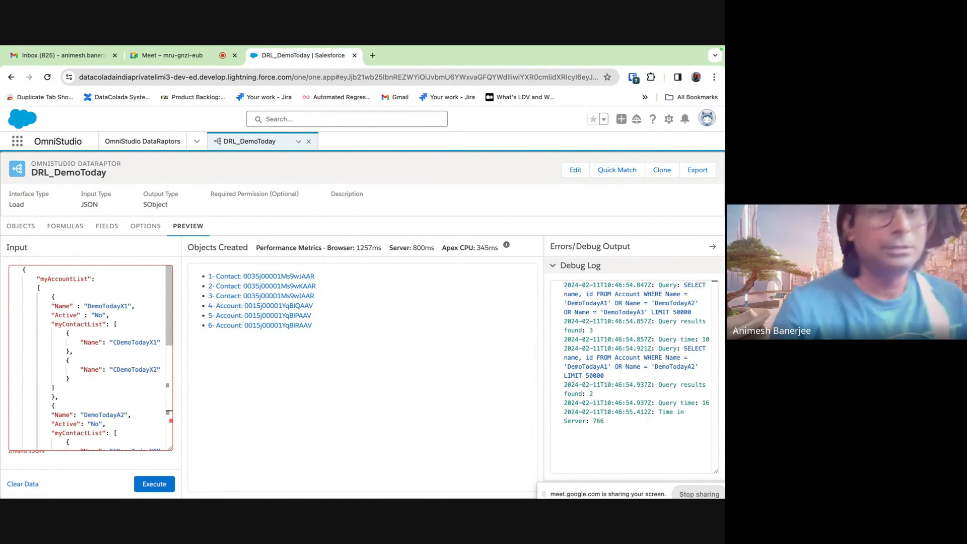
# - Rename the second and third accounts to DemoTodayY2 and DemoTodayZ3
pyautogui.click(23, 271)
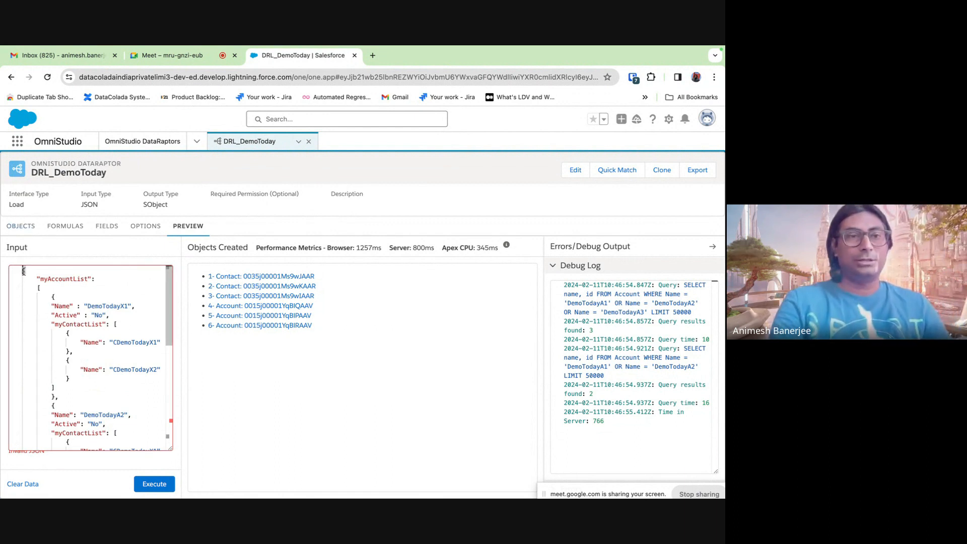
pyautogui.doubleClick(52, 279)
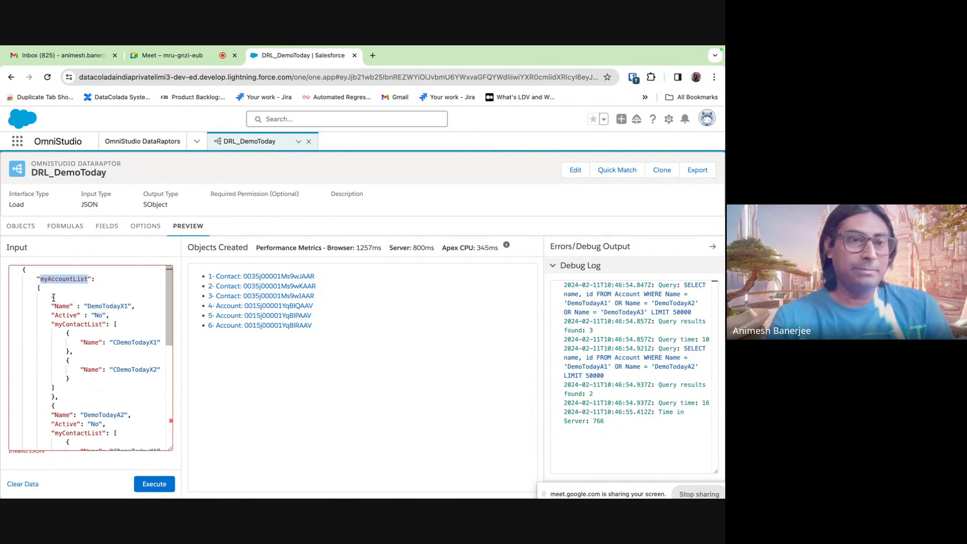
pyautogui.doubleClick(79, 325)
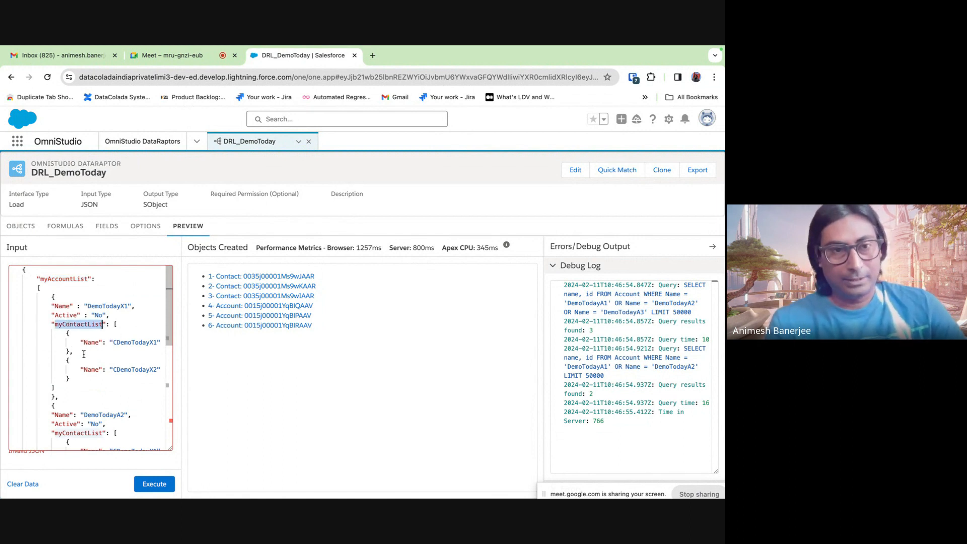
pyautogui.scroll(-3, 84, 354)
pyautogui.scroll(3, 83, 354)
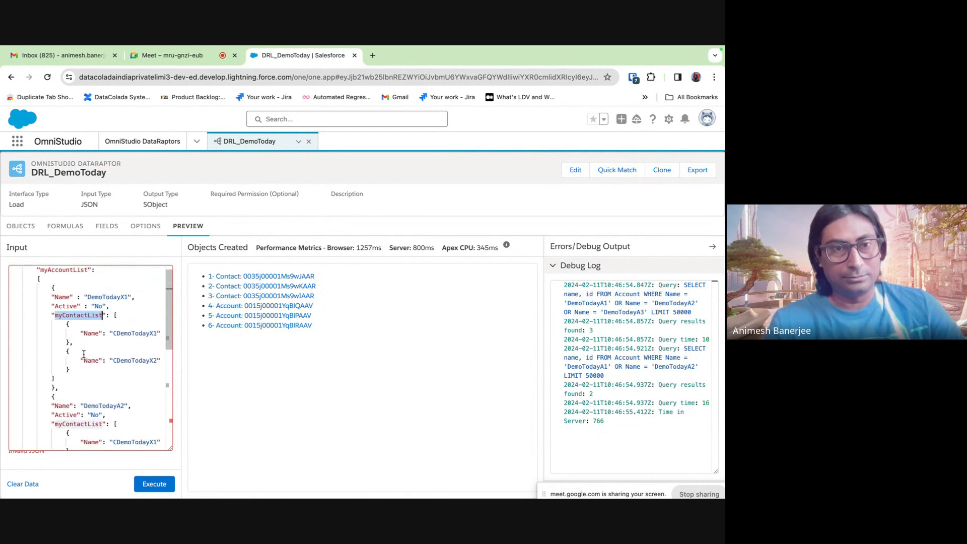
pyautogui.click(121, 406)
pyautogui.write('\\')
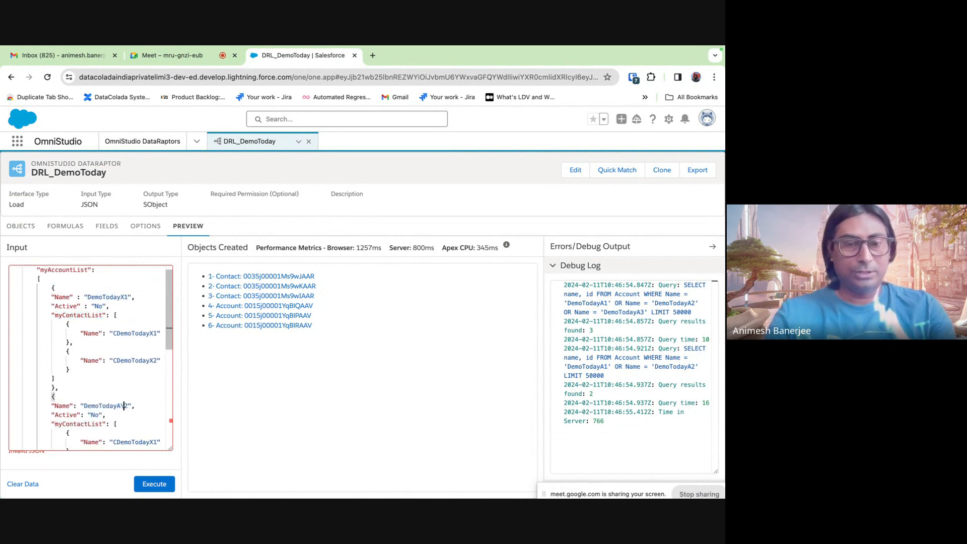
pyautogui.write('Y')
pyautogui.scroll(-3, 124, 406)
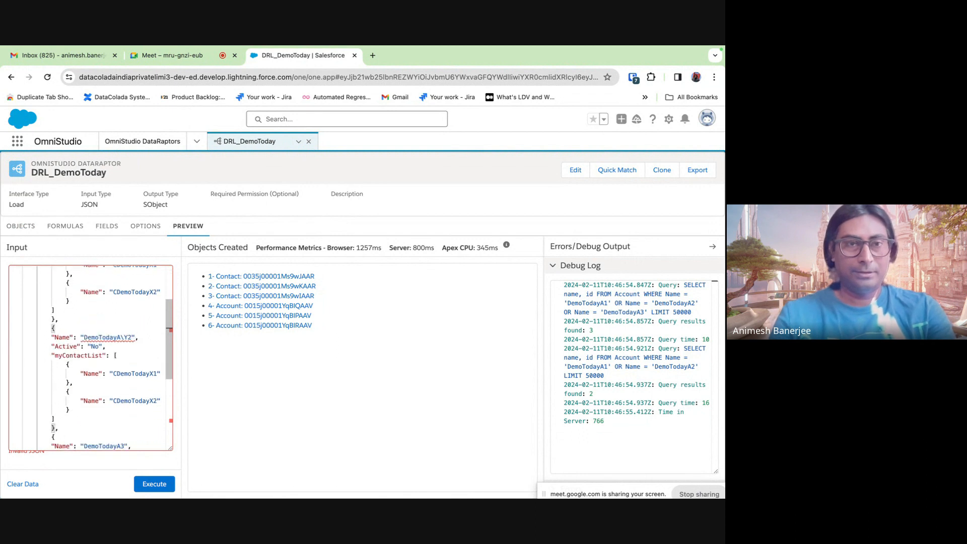
pyautogui.press('BackSpace')
pyautogui.press('BackSpace')
pyautogui.press('BackSpace')
pyautogui.write('Y')
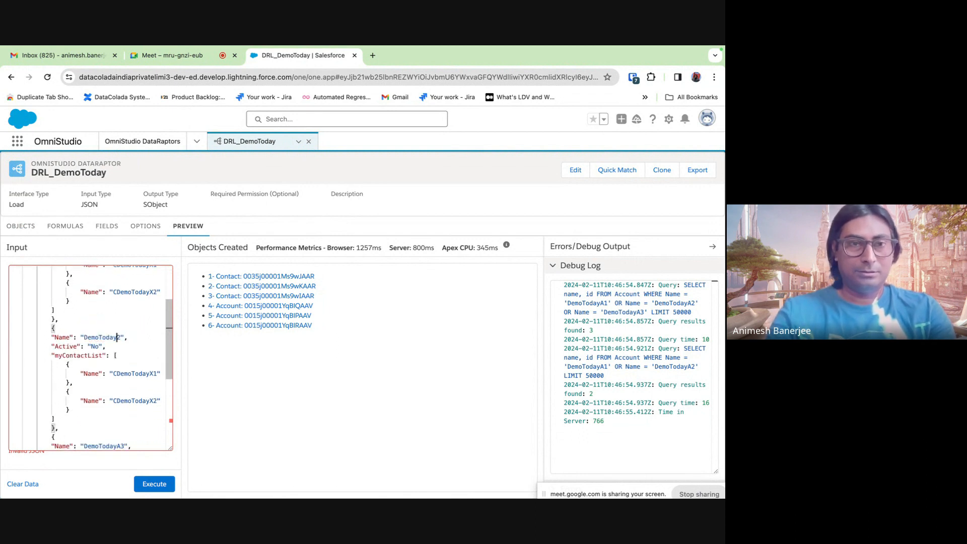
pyautogui.scroll(-3, 126, 422)
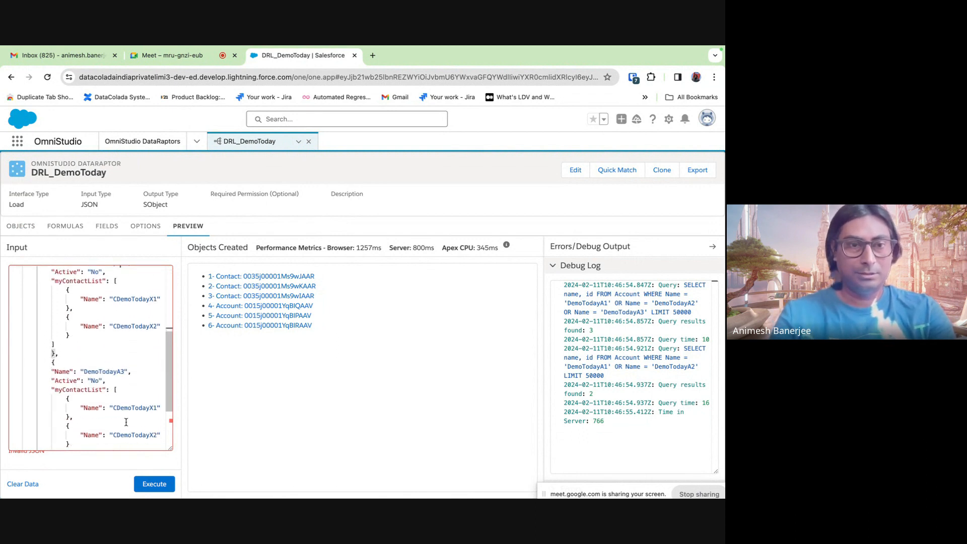
pyautogui.click(121, 372)
pyautogui.press('BackSpace')
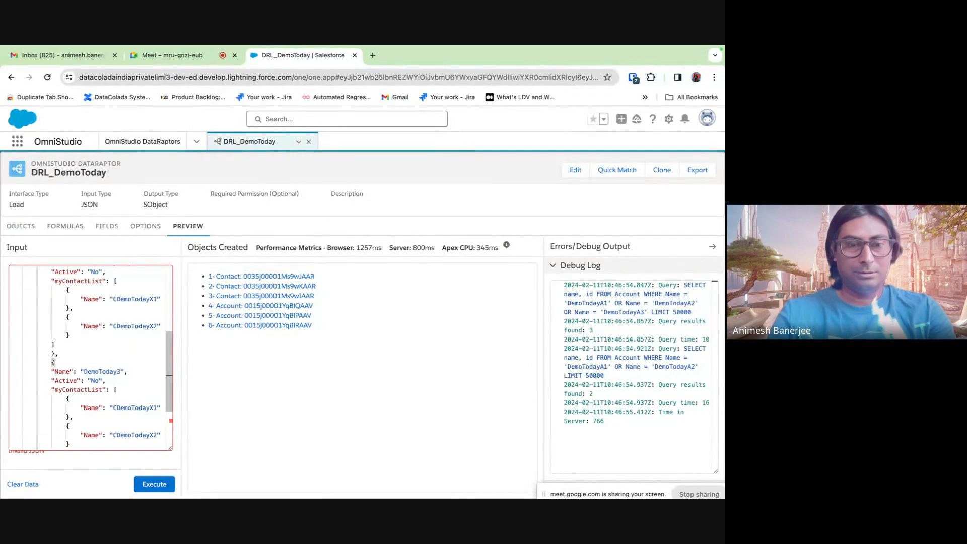
pyautogui.scroll(2, 98, 354)
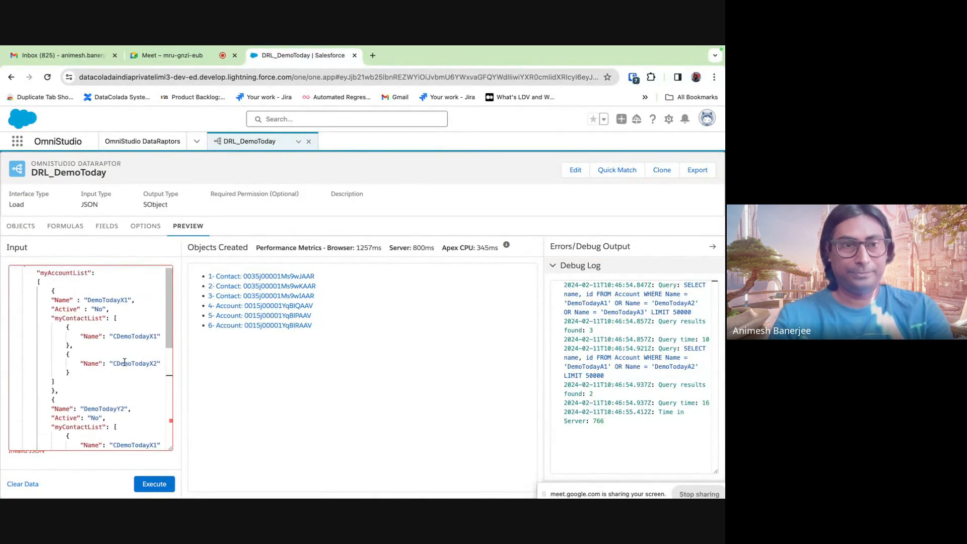
# - Name both contacts under DemoTodayY2 CDemoTodayY2
pyautogui.doubleClick(96, 327)
pyautogui.press('super+c')
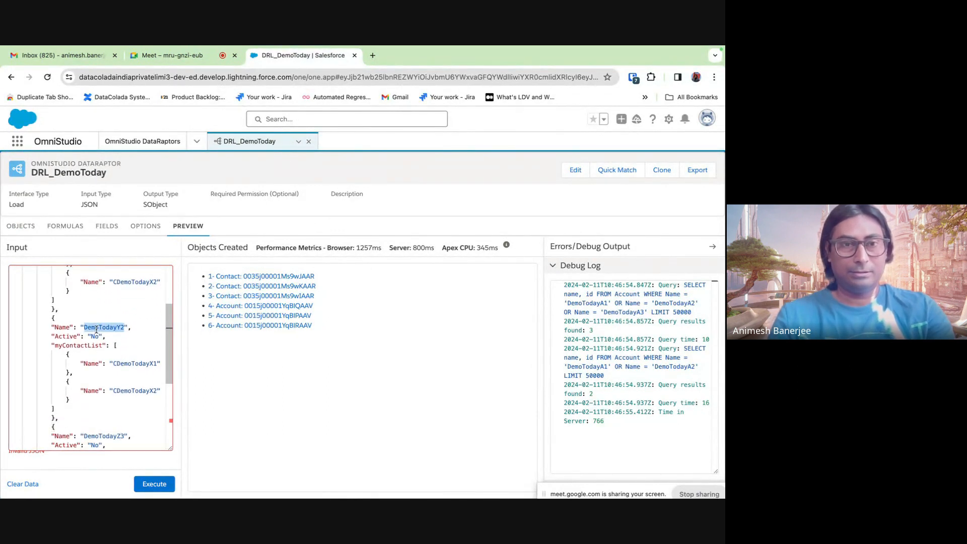
pyautogui.doubleClick(115, 363)
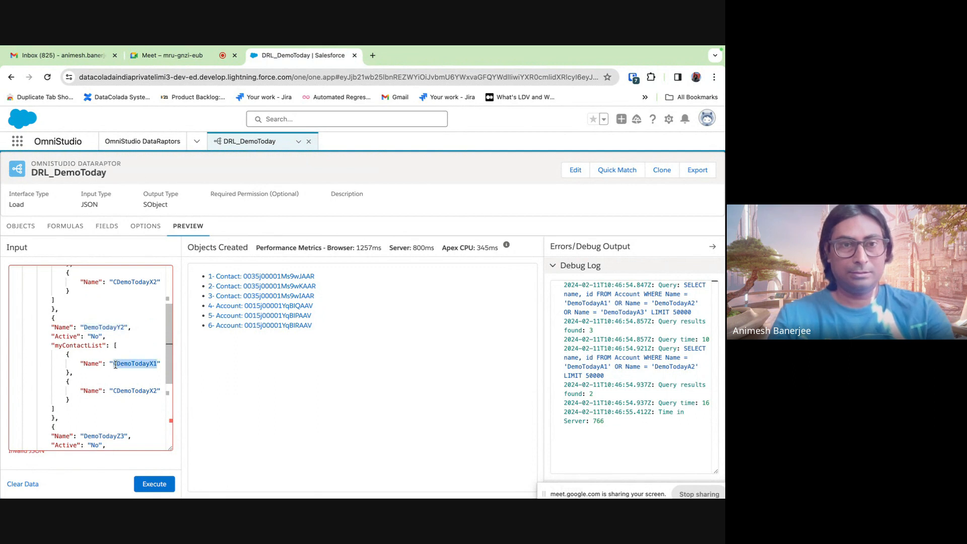
pyautogui.press('super+v')
pyautogui.click(114, 364)
pyautogui.write('C')
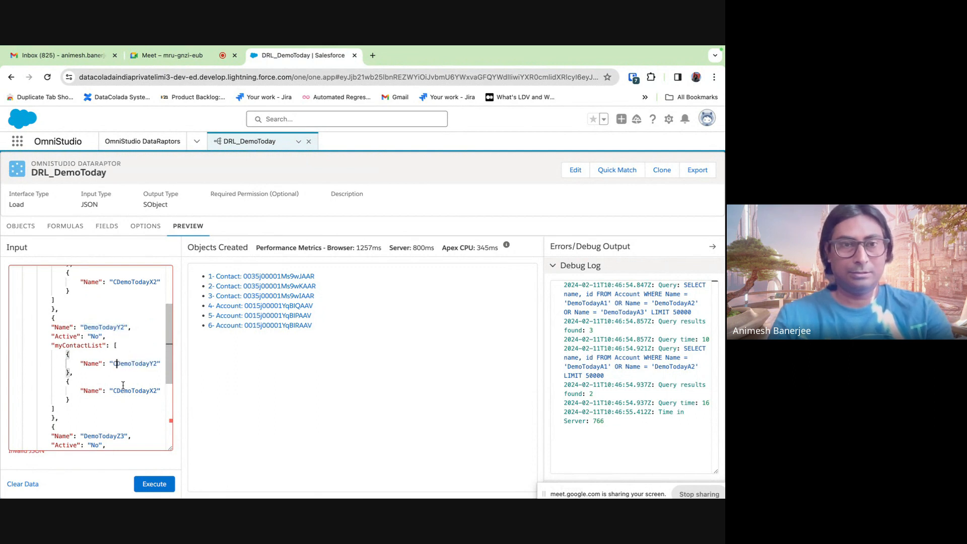
pyautogui.doubleClick(123, 390)
pyautogui.press('super+v')
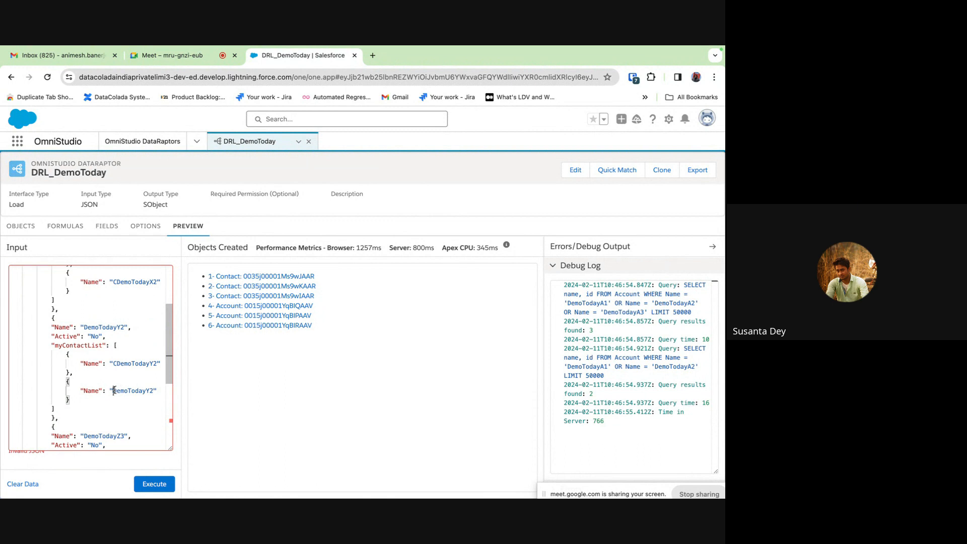
pyautogui.click(114, 391)
pyautogui.write('C')
# - Name both contacts under DemoTodayZ3 CDemoTodayZ3
pyautogui.scroll(-3, 126, 377)
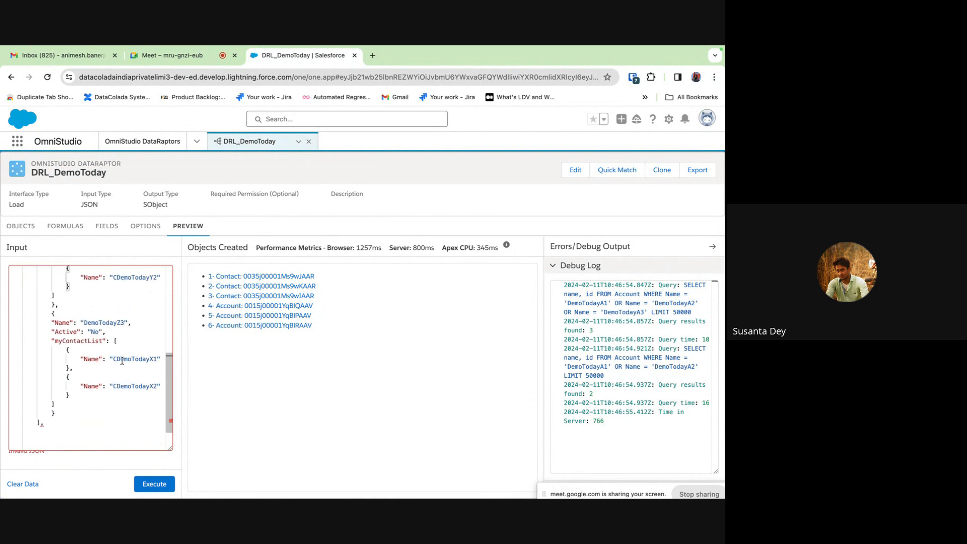
pyautogui.doubleClick(107, 323)
pyautogui.press('super+c')
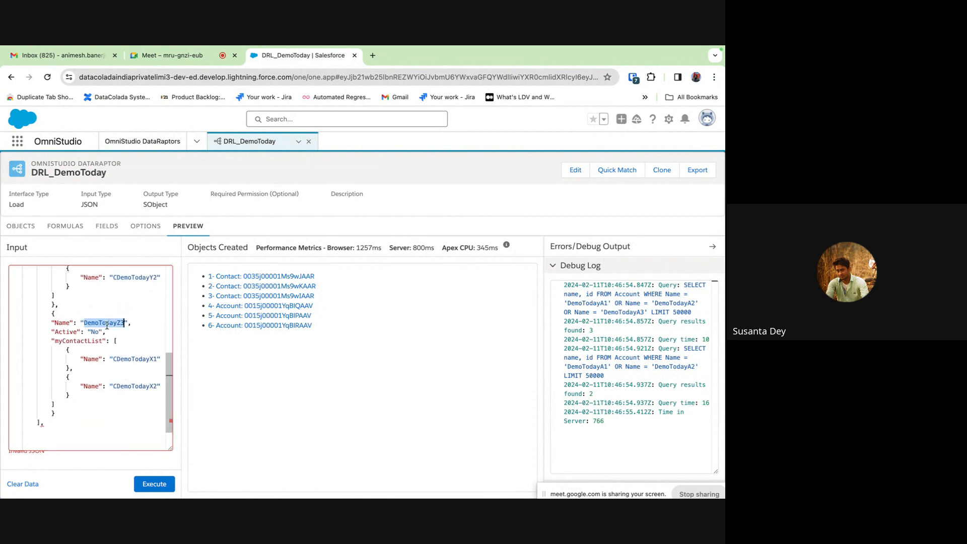
pyautogui.doubleClick(135, 359)
pyautogui.press('super+v')
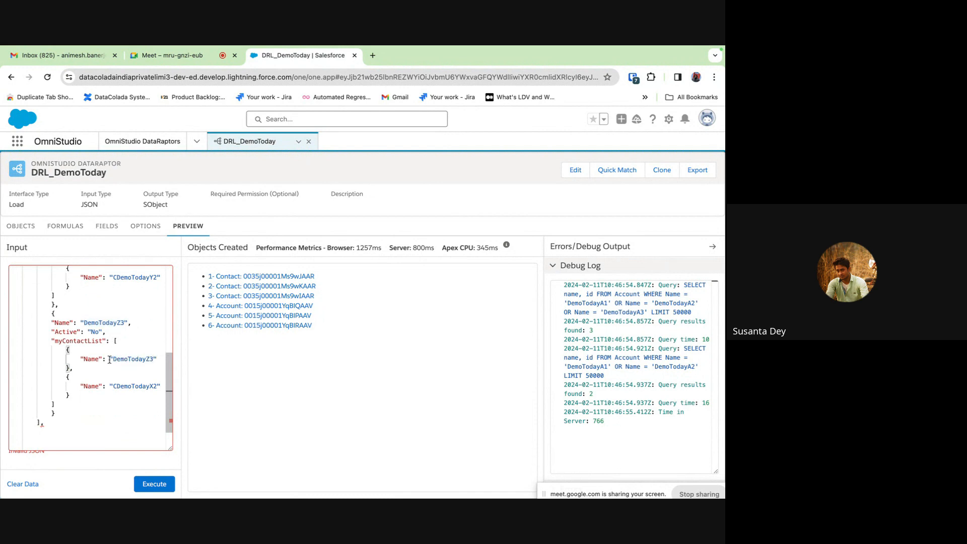
pyautogui.click(113, 359)
pyautogui.write('C')
pyautogui.doubleClick(124, 387)
pyautogui.press('super+v')
pyautogui.click(114, 386)
pyautogui.write('C')
pyautogui.scroll(5, 135, 448)
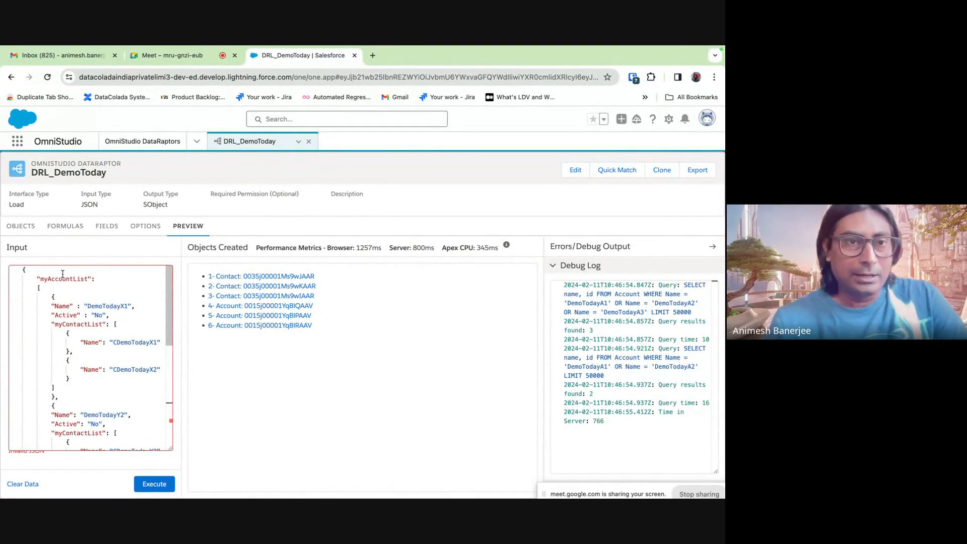
pyautogui.click(24, 228)
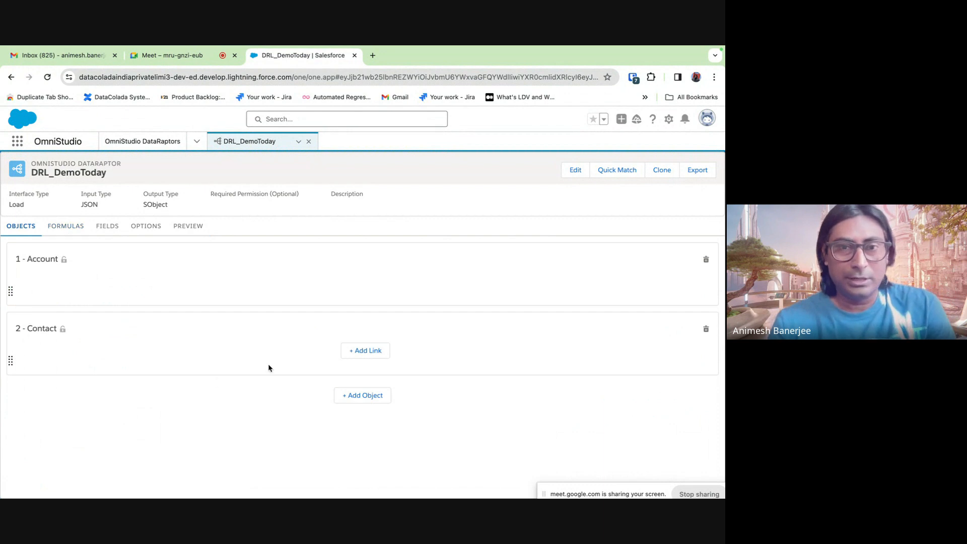
# - Add a Contact link joining AccountId to the Id field of 1 - Account
pyautogui.click(380, 357)
pyautogui.click(254, 358)
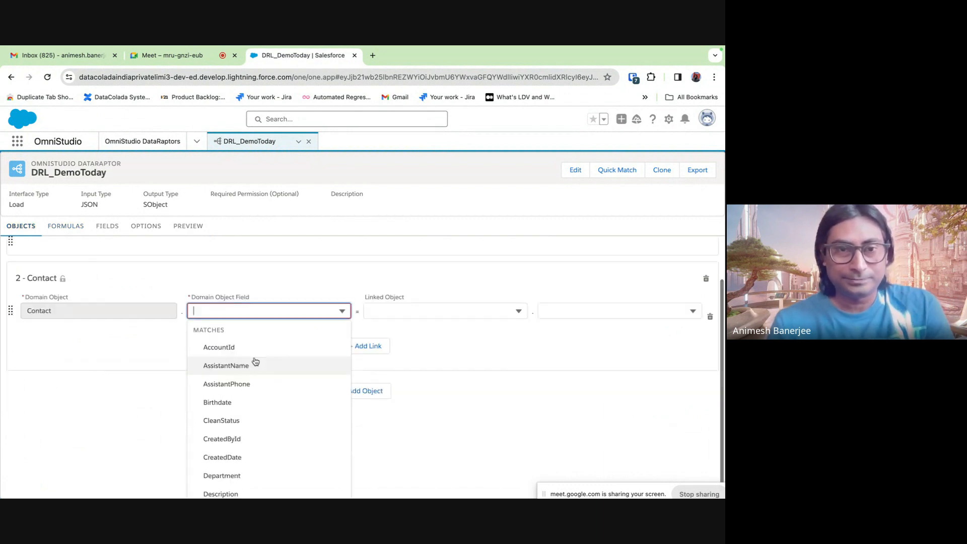
pyautogui.click(230, 347)
pyautogui.click(417, 361)
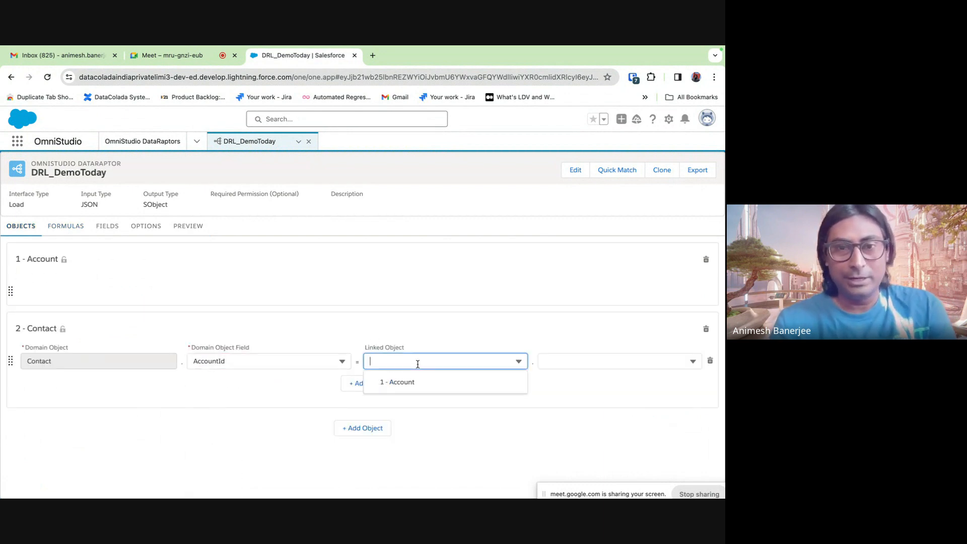
pyautogui.click(403, 384)
pyautogui.click(586, 364)
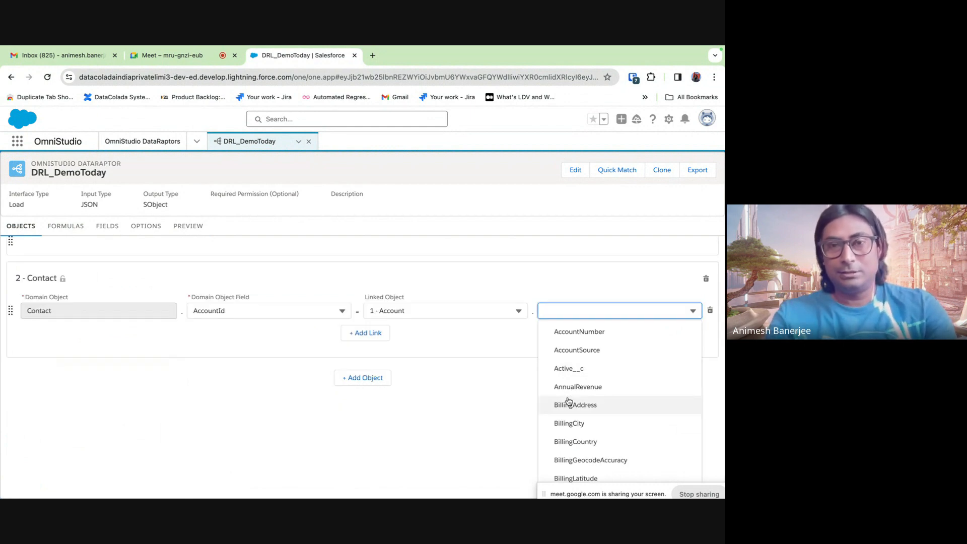
pyautogui.write('id')
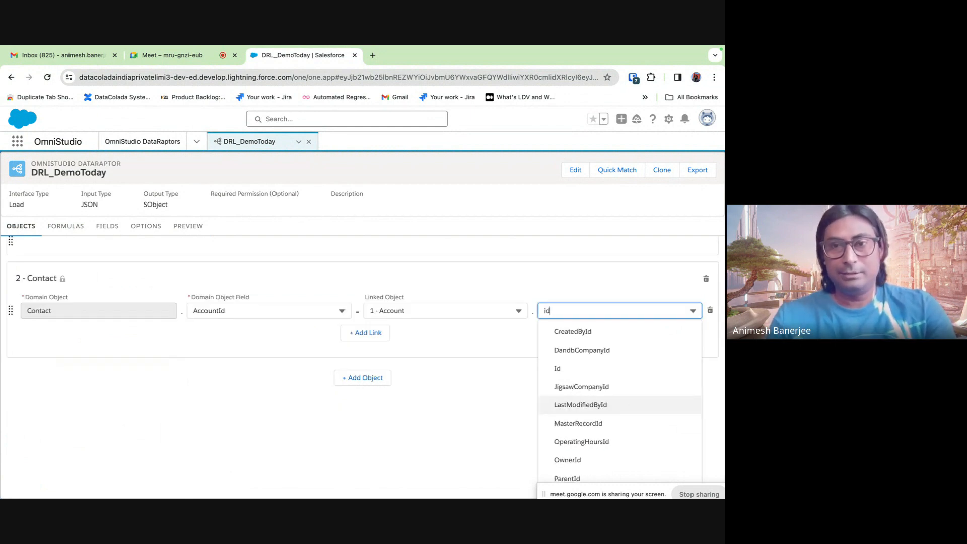
pyautogui.click(574, 368)
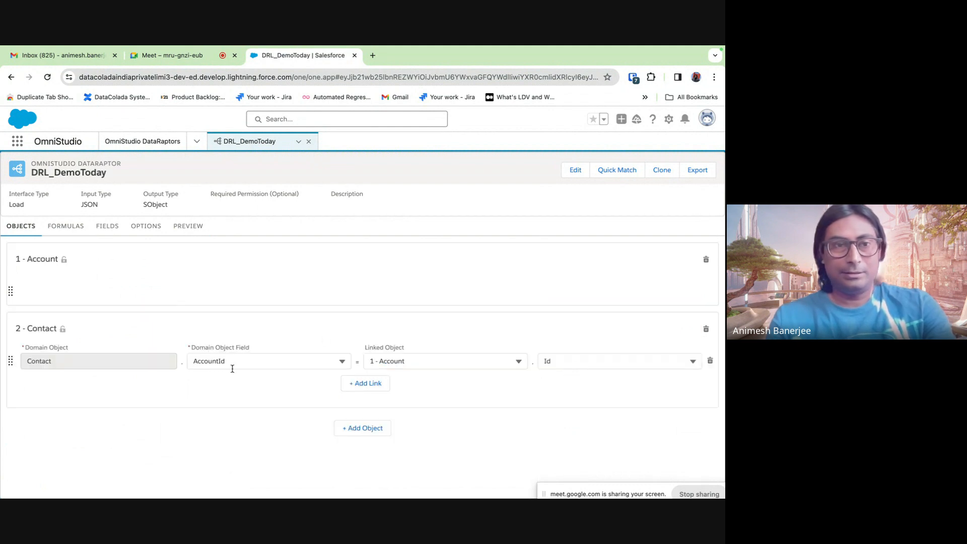
pyautogui.click(72, 233)
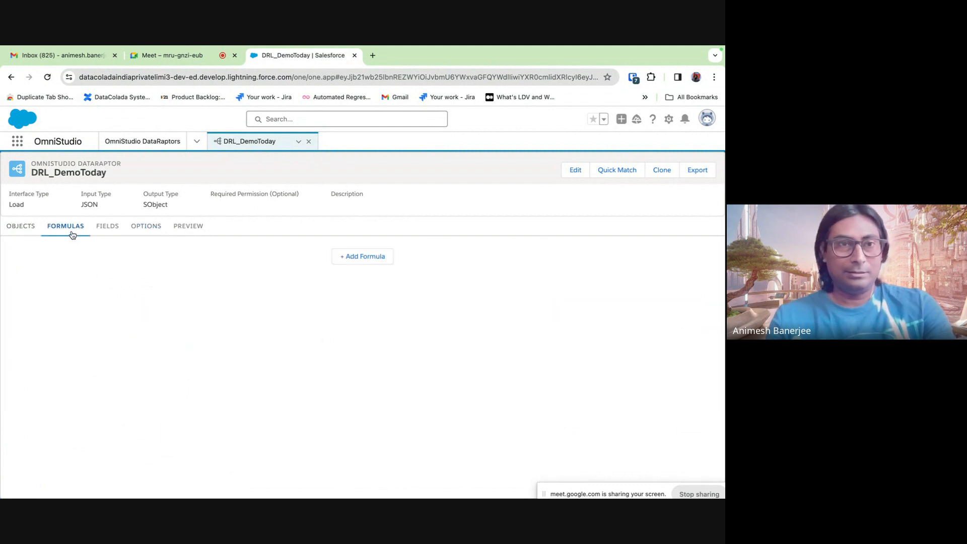
# - Delete the myContactList:Parent field mapping from the Contact mappings
pyautogui.click(146, 234)
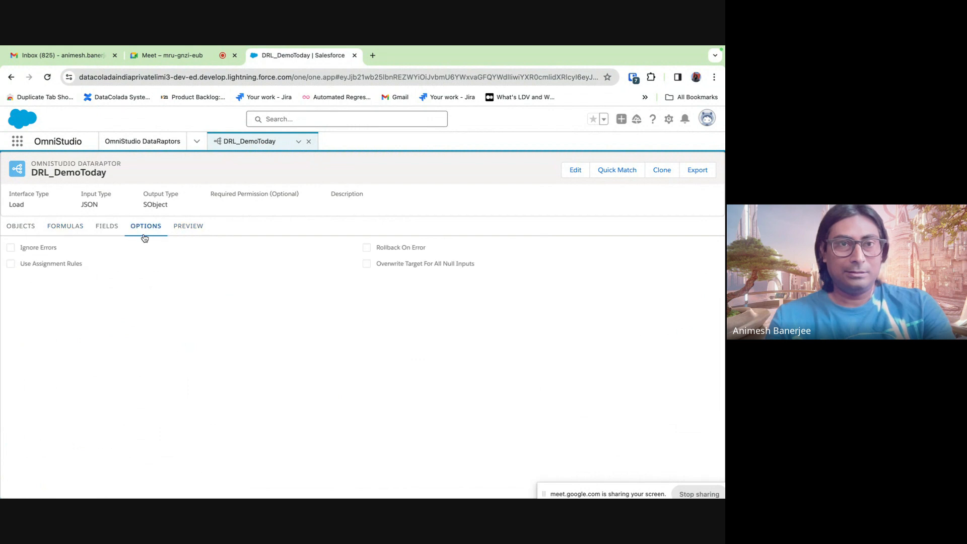
pyautogui.click(109, 236)
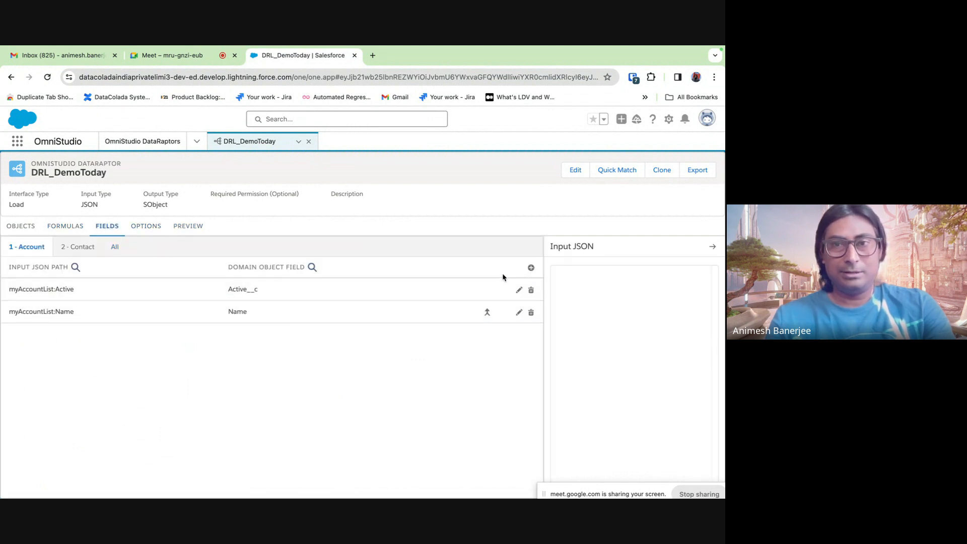
pyautogui.click(77, 248)
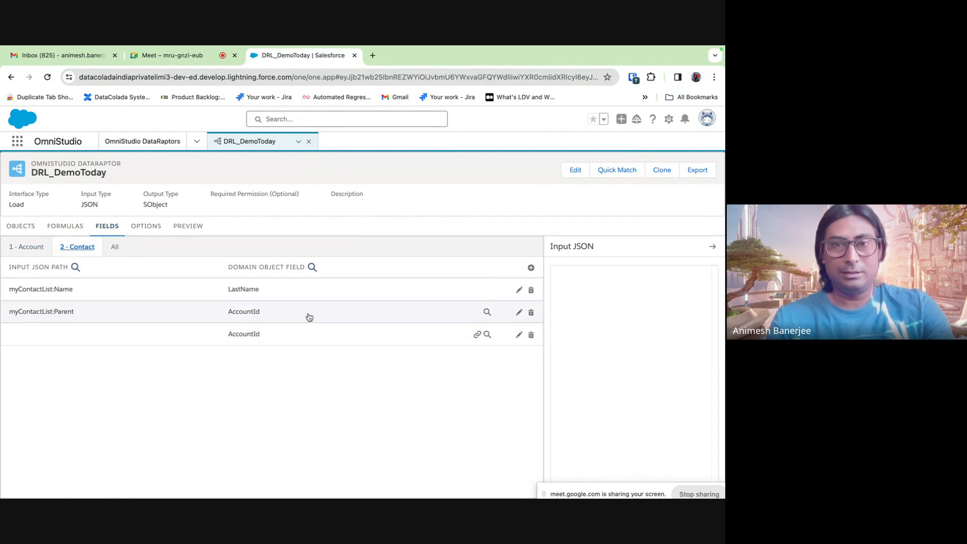
pyautogui.click(532, 313)
pyautogui.click(398, 351)
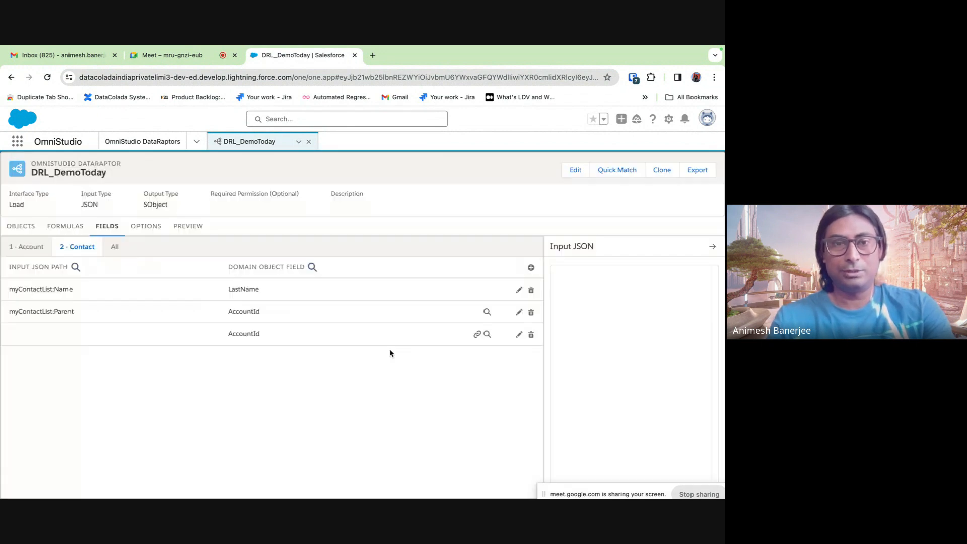
# - Check the AccountId link to 1 - Account Id, then list mappings for all objects
pyautogui.click(265, 311)
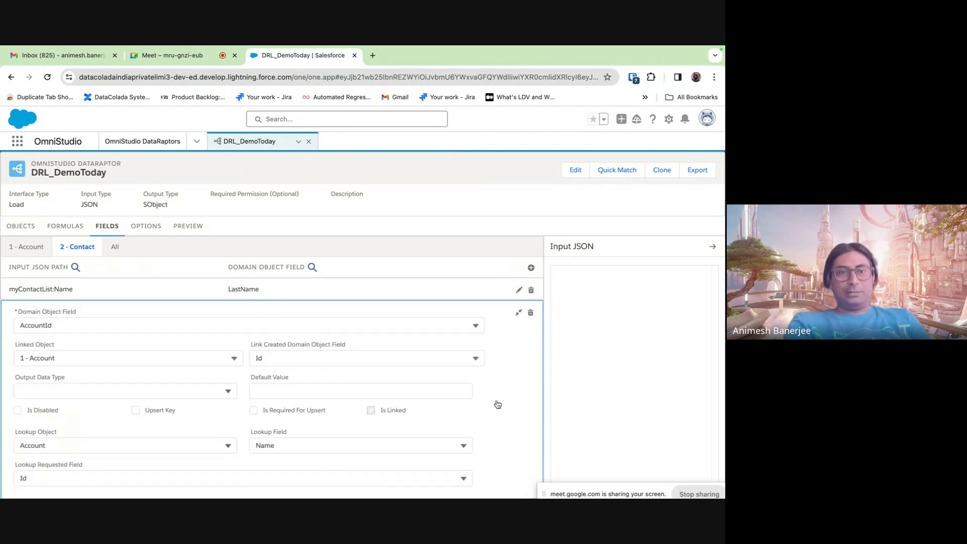
pyautogui.scroll(-1, 494, 403)
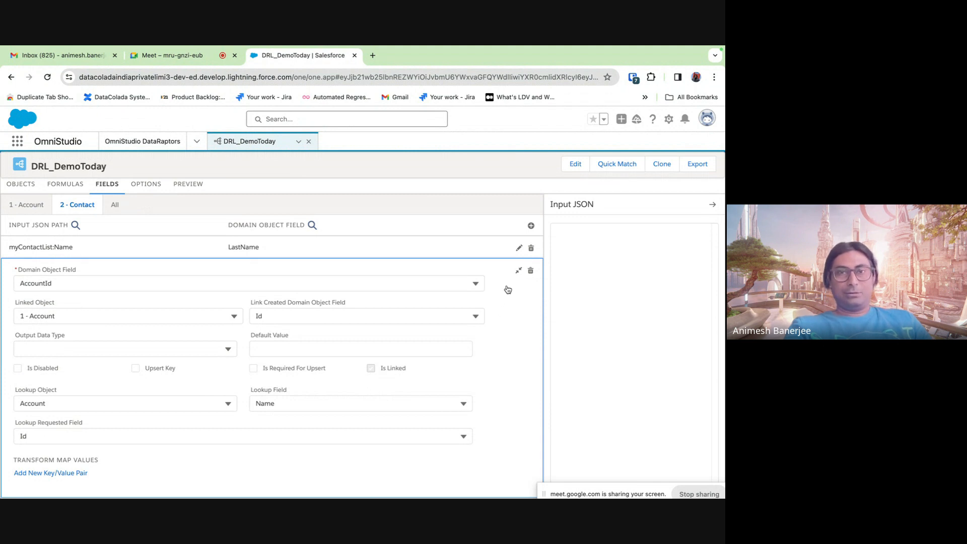
pyautogui.click(519, 274)
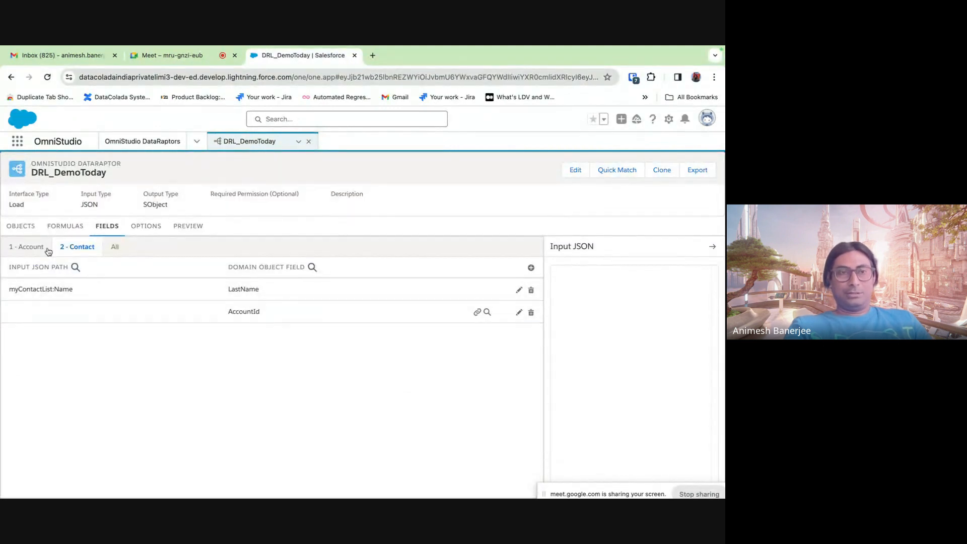
pyautogui.click(28, 248)
pyautogui.click(77, 247)
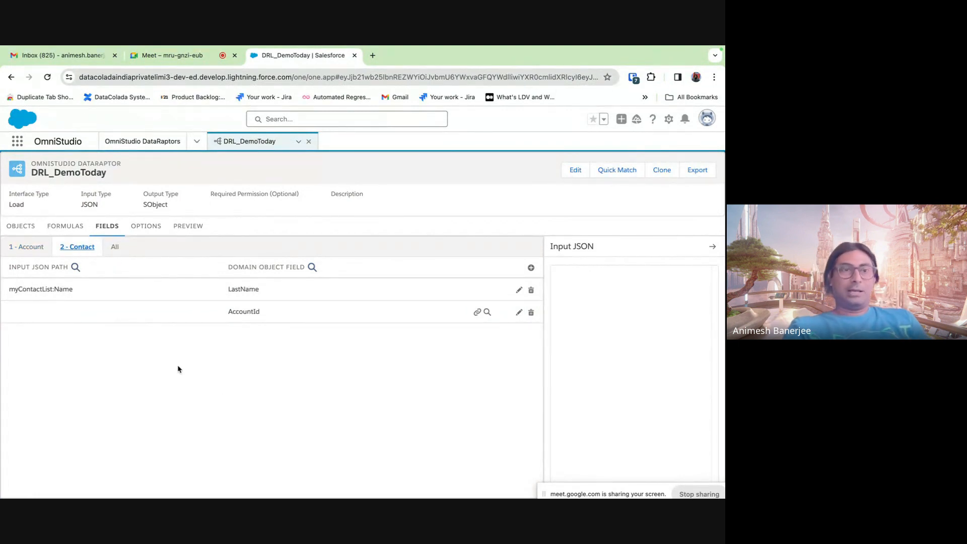
pyautogui.click(116, 249)
# - Run the DRL_DemoToday preview on the nested account JSON, which returns a JSONException
pyautogui.click(191, 236)
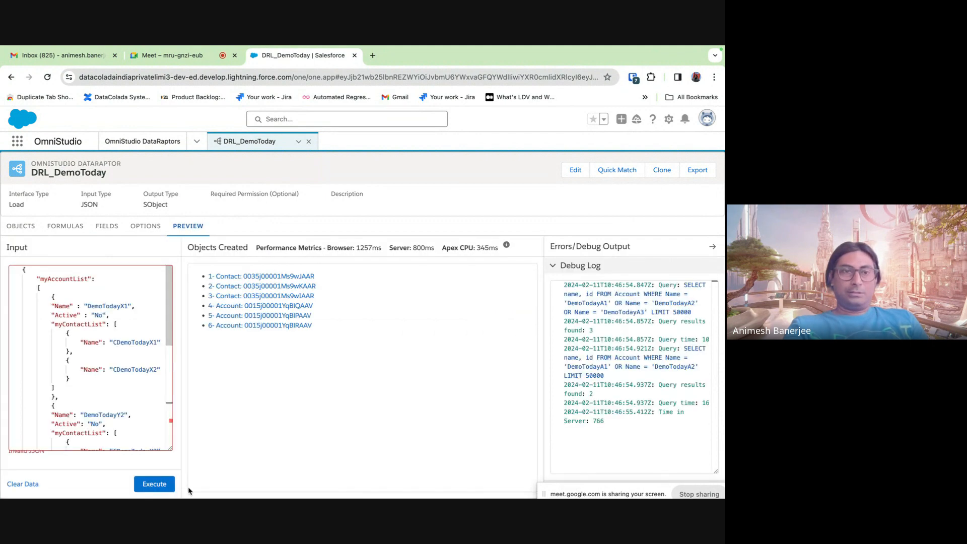
pyautogui.scroll(-5, 125, 396)
pyautogui.click(154, 484)
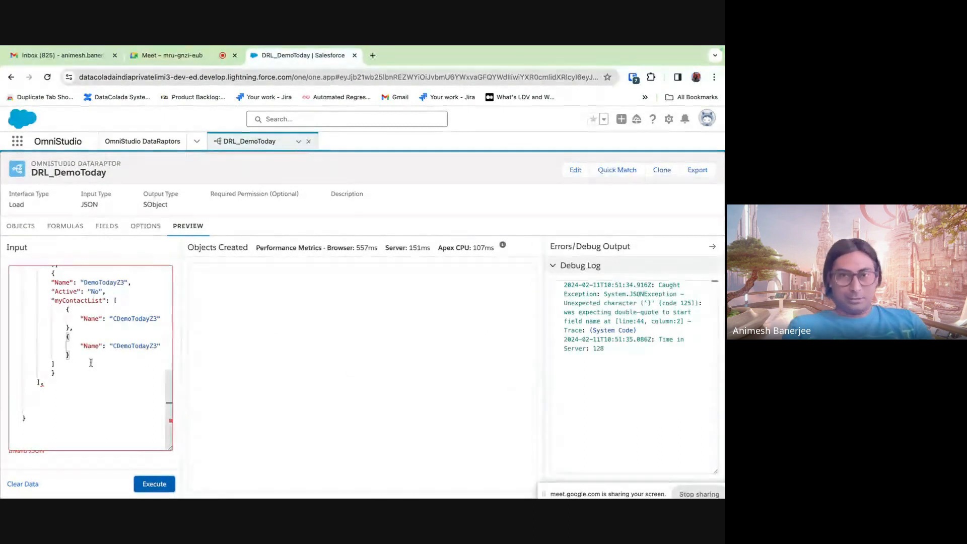
pyautogui.scroll(3, 55, 331)
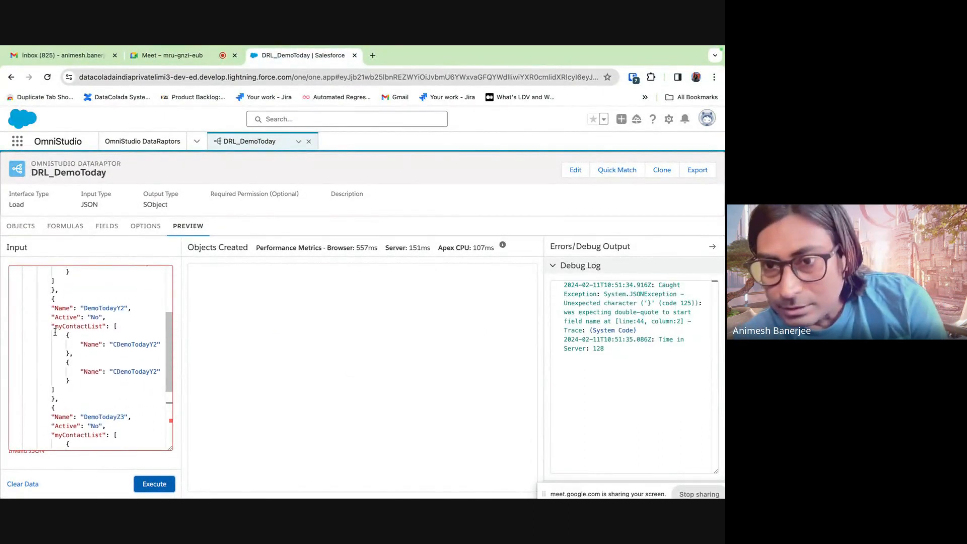
pyautogui.scroll(2, 55, 332)
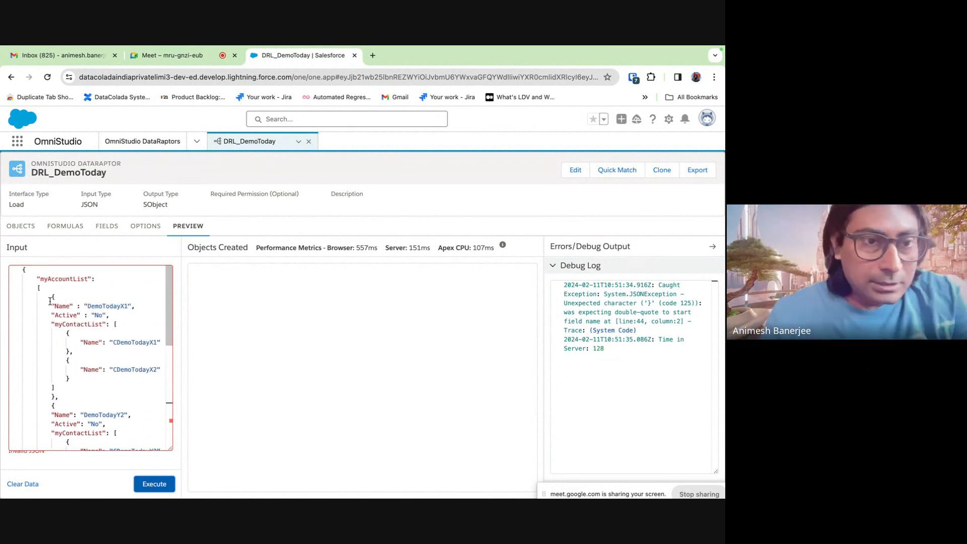
# - Check the matching braces of the DemoTodayX1 block and select the entire input JSON
pyautogui.click(63, 392)
pyautogui.scroll(-1, 62, 392)
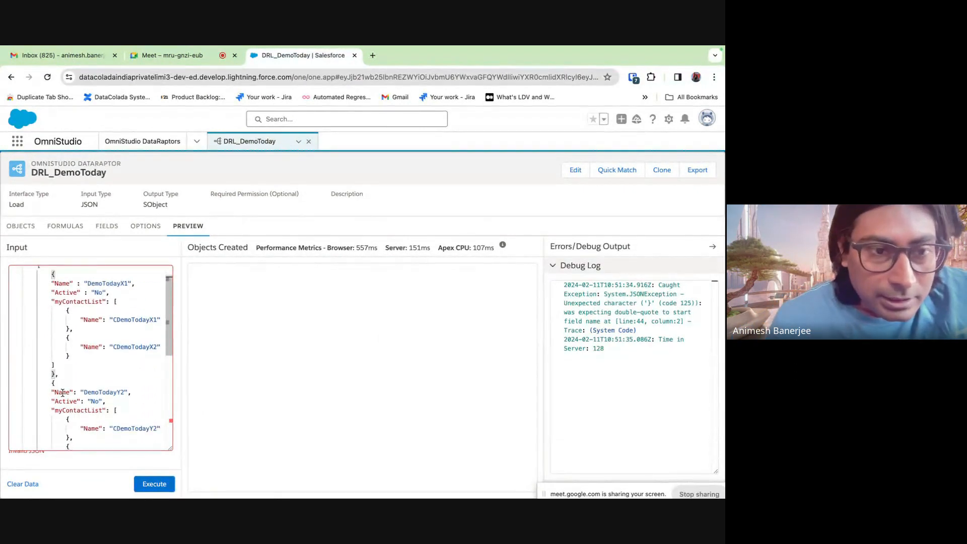
pyautogui.scroll(-1, 63, 392)
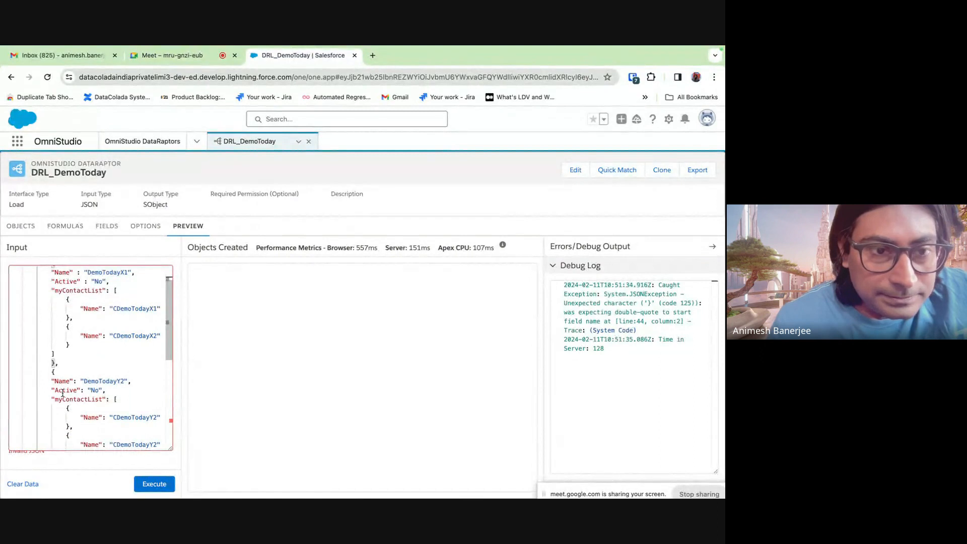
pyautogui.scroll(1, 63, 393)
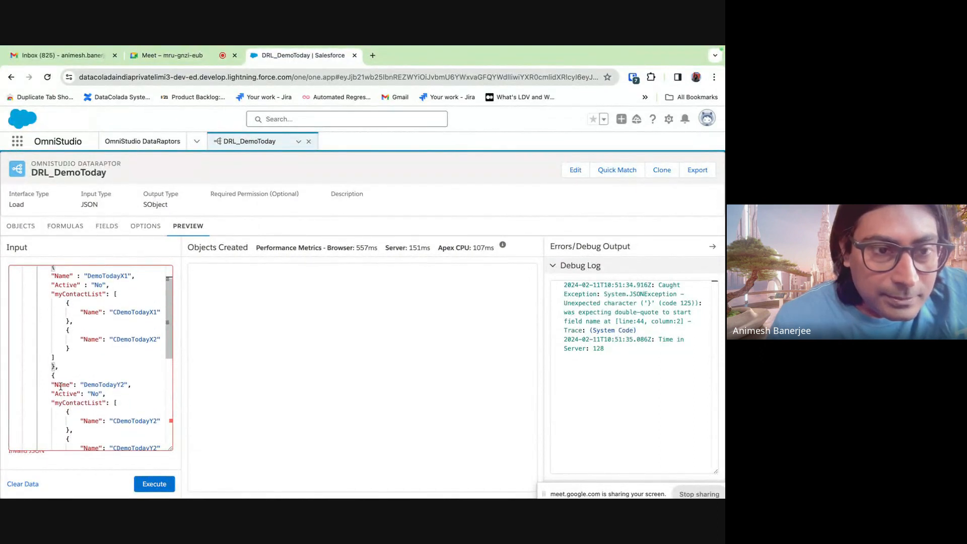
pyautogui.scroll(2, 59, 371)
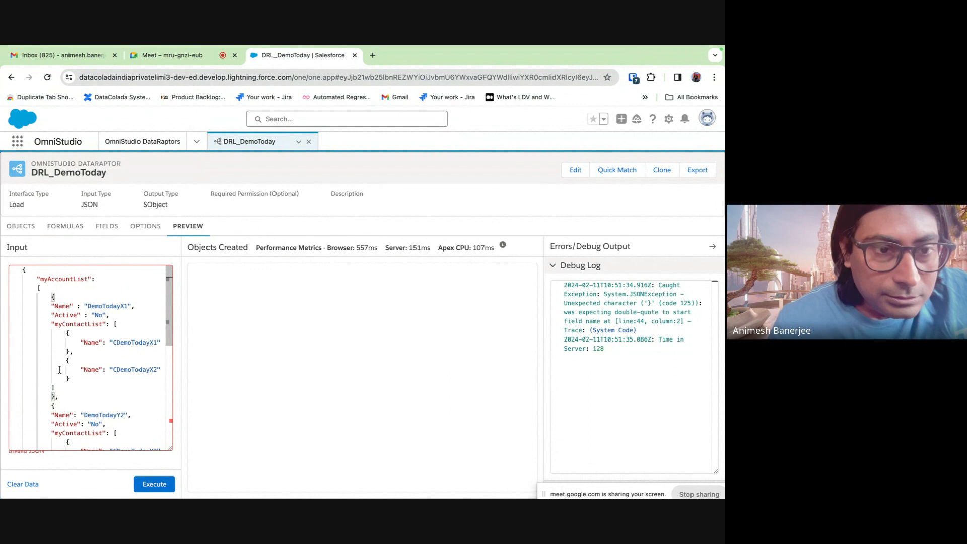
pyautogui.scroll(-5, 60, 389)
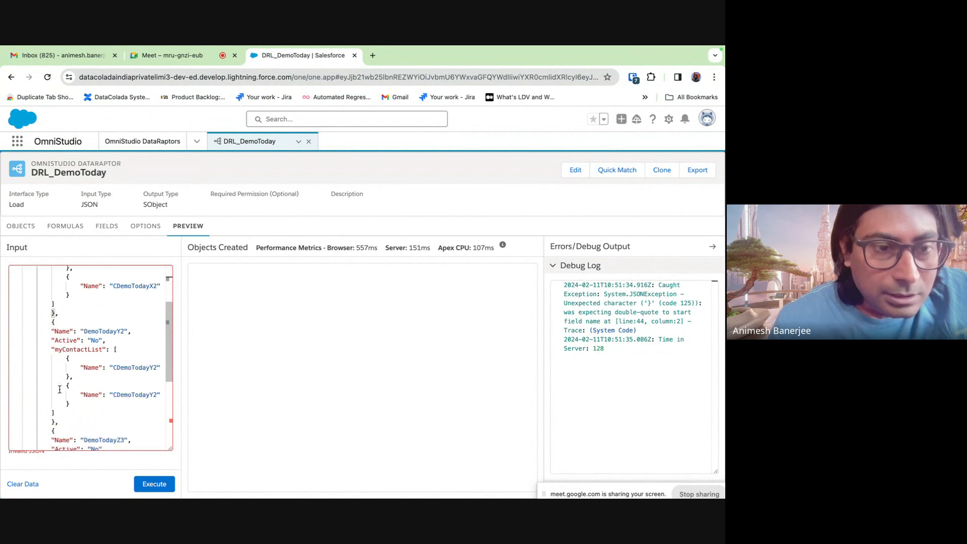
pyautogui.scroll(5, 60, 390)
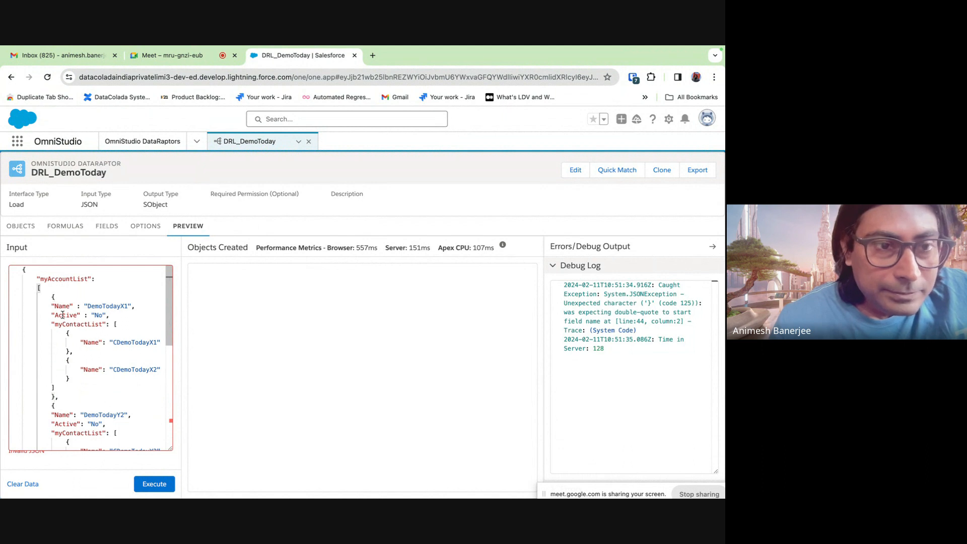
pyautogui.scroll(-8, 66, 353)
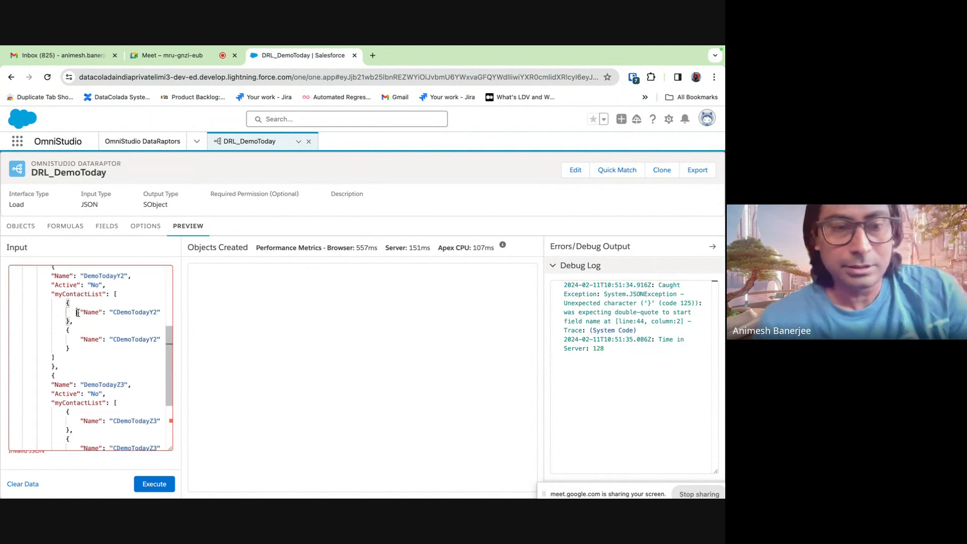
pyautogui.hotkey('ctrl', 'a')
# - Search Google for 'jsonblob' in a new tab and open the JSON Blob website
pyautogui.click(372, 56)
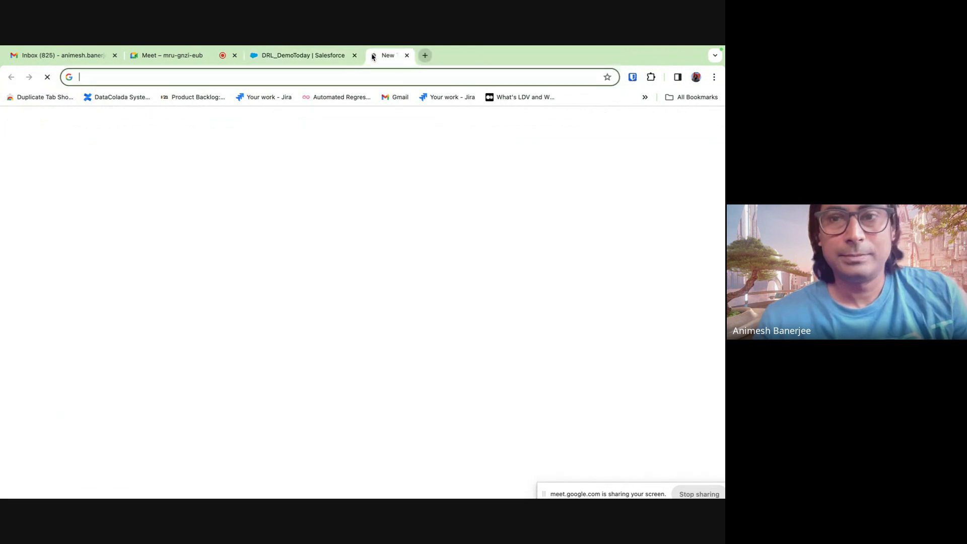
pyautogui.click(264, 267)
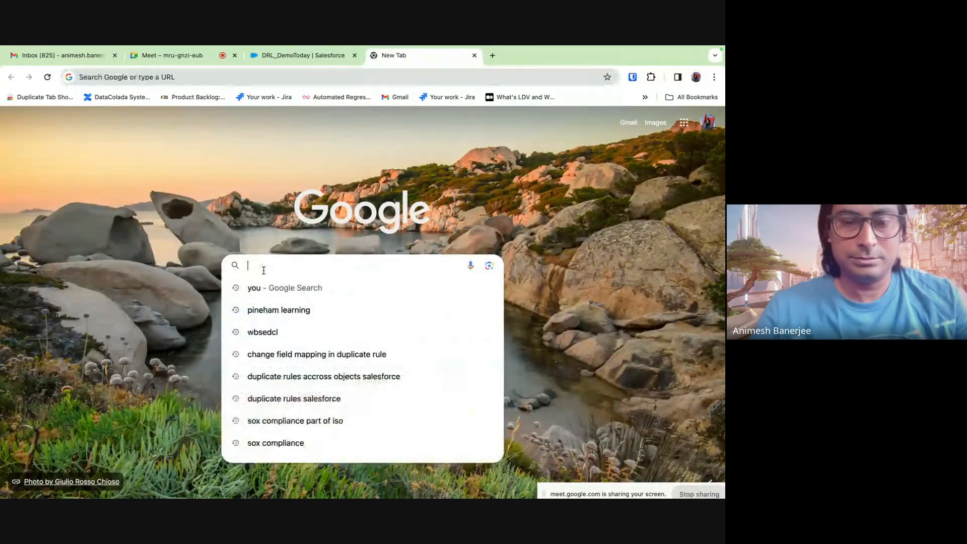
pyautogui.write('jsop')
pyautogui.press('BackSpace')
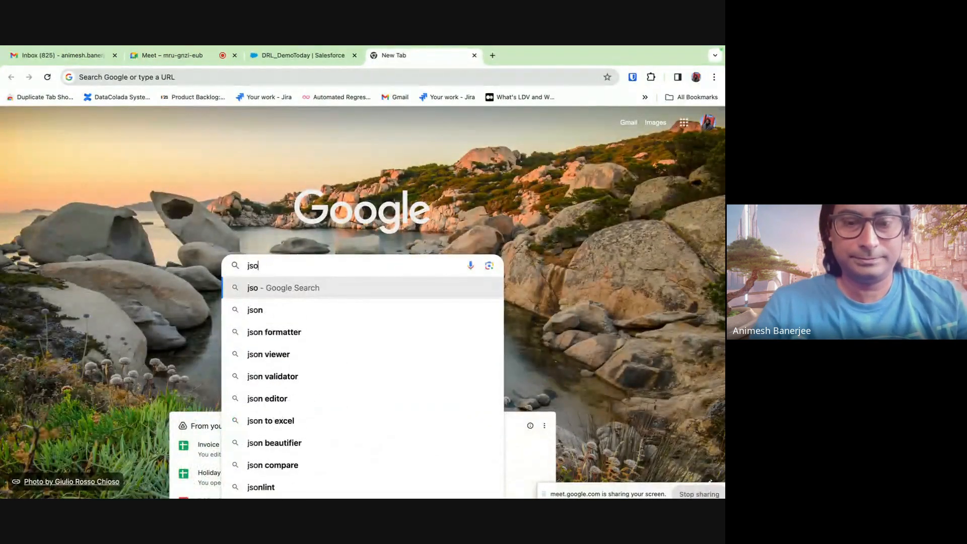
pyautogui.write('nblob')
pyautogui.press('Return')
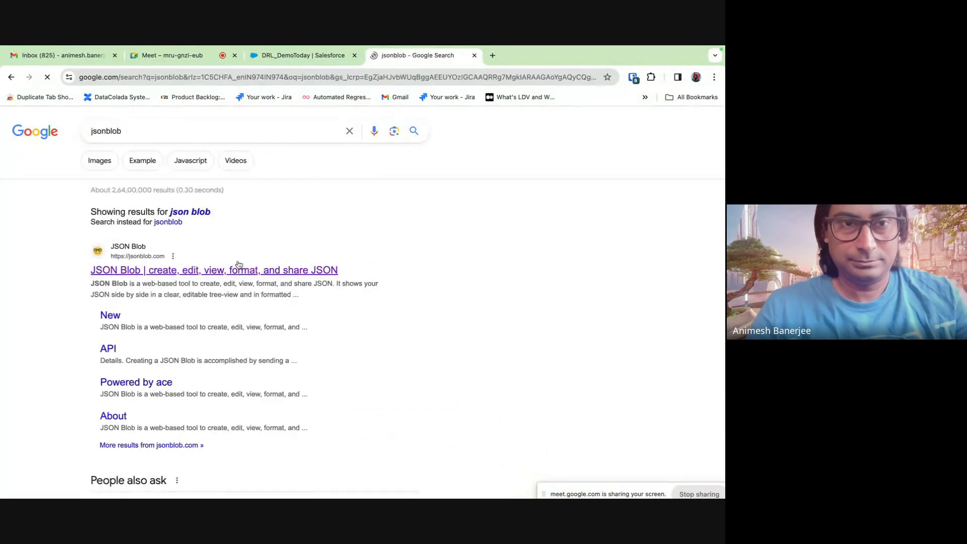
pyautogui.click(205, 272)
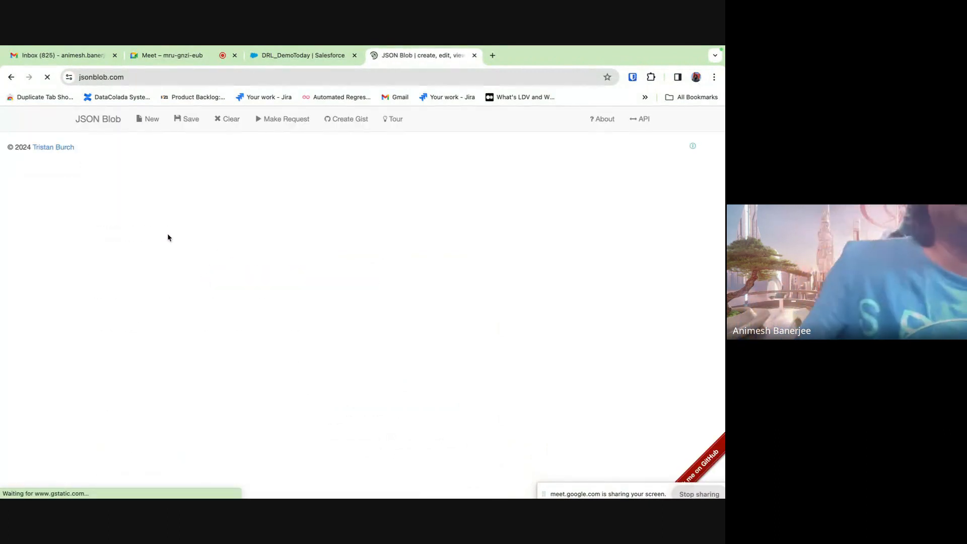
# - Replace the JSON Blob sample with the copied DemoToday account JSON
pyautogui.click(177, 331)
pyautogui.hotkey('ctrl', 'a')
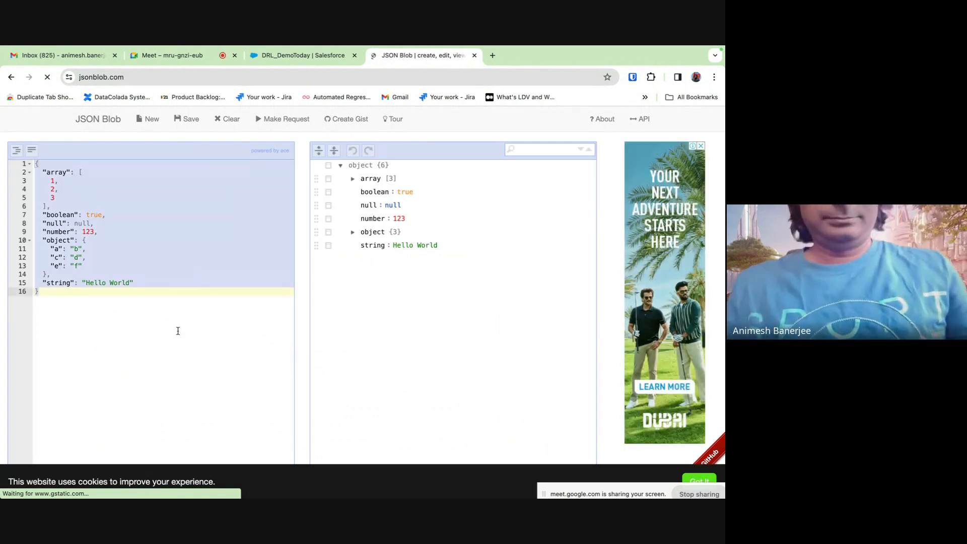
pyautogui.hotkey('ctrl', 'v')
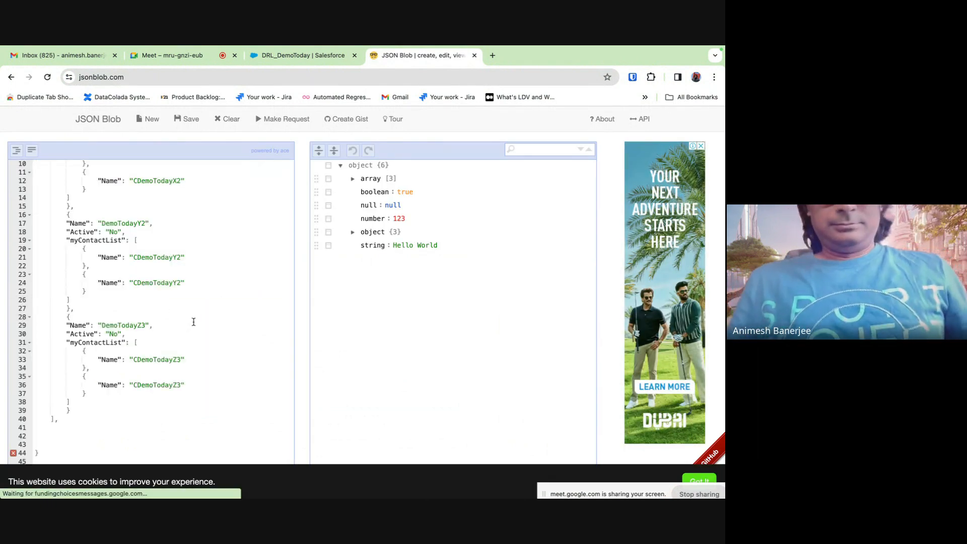
pyautogui.scroll(3, 247, 266)
# - Inspect the flagged closing braces in JSON Blob, then return to the DRL_DemoToday preview
pyautogui.click(247, 266)
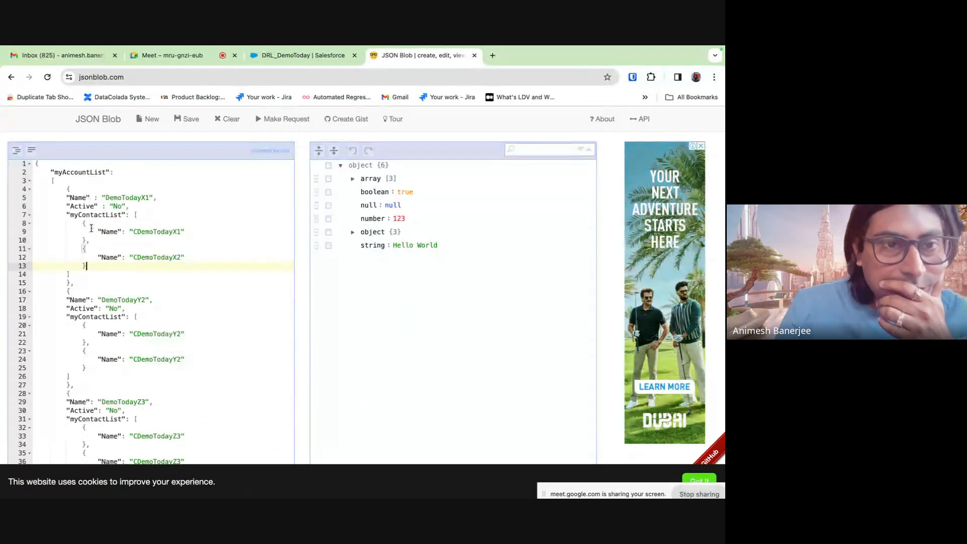
pyautogui.scroll(-3, 92, 228)
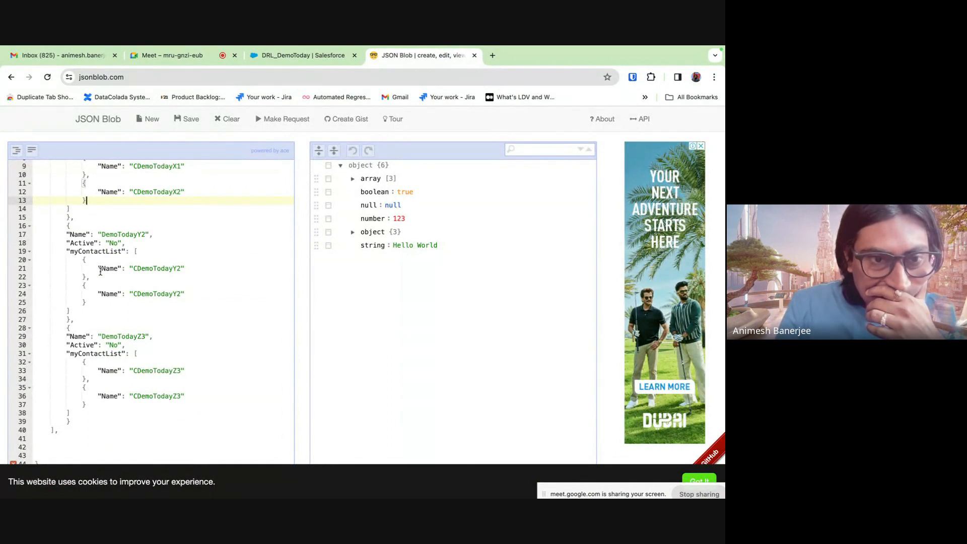
pyautogui.scroll(1, 100, 272)
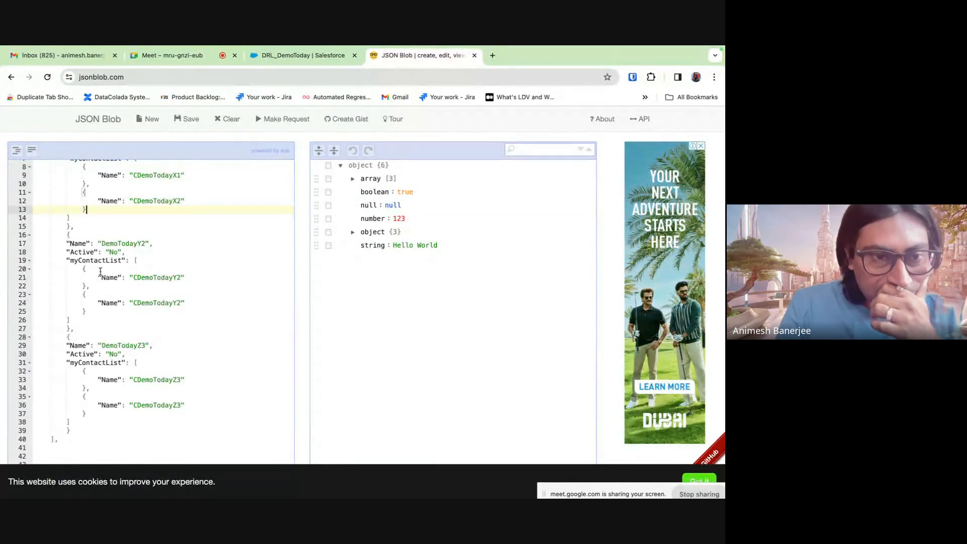
pyautogui.scroll(3, 100, 272)
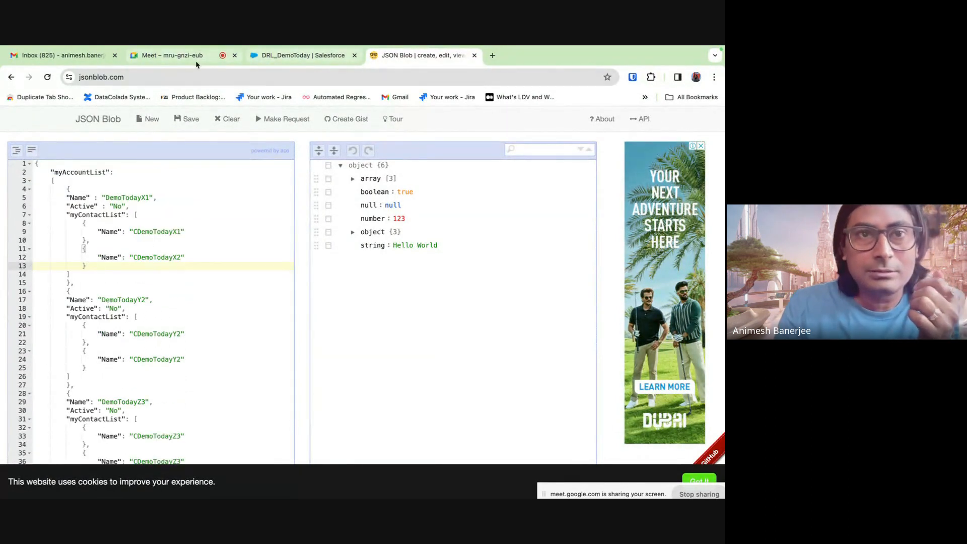
pyautogui.click(303, 56)
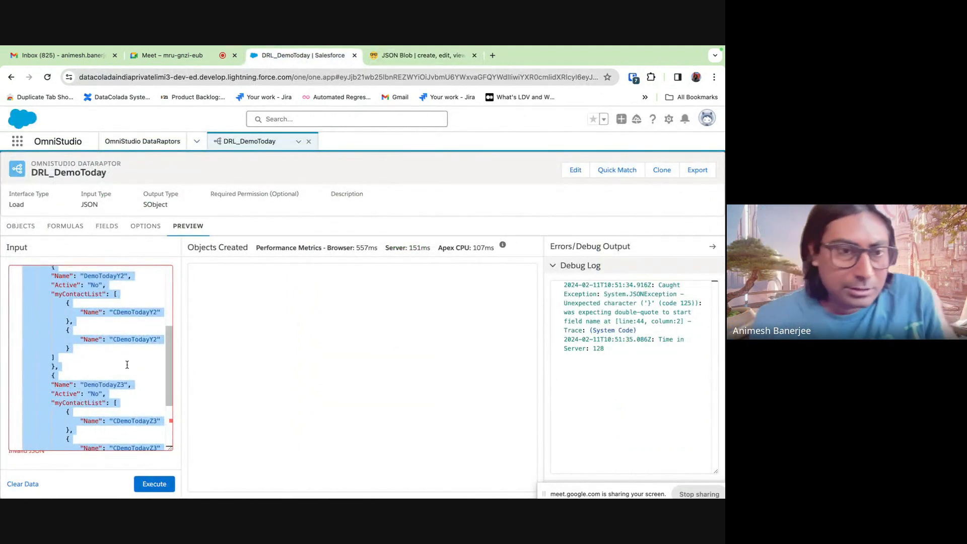
# - Remove the trailing comma after the account list and rerun the DataRaptor preview
pyautogui.scroll(-3, 126, 364)
pyautogui.click(79, 393)
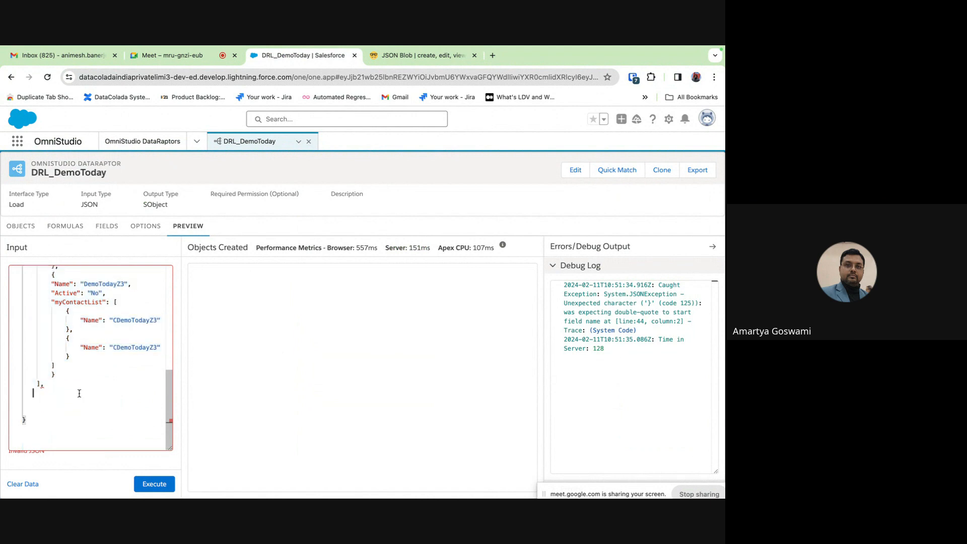
pyautogui.press('BackSpace')
pyautogui.click(155, 484)
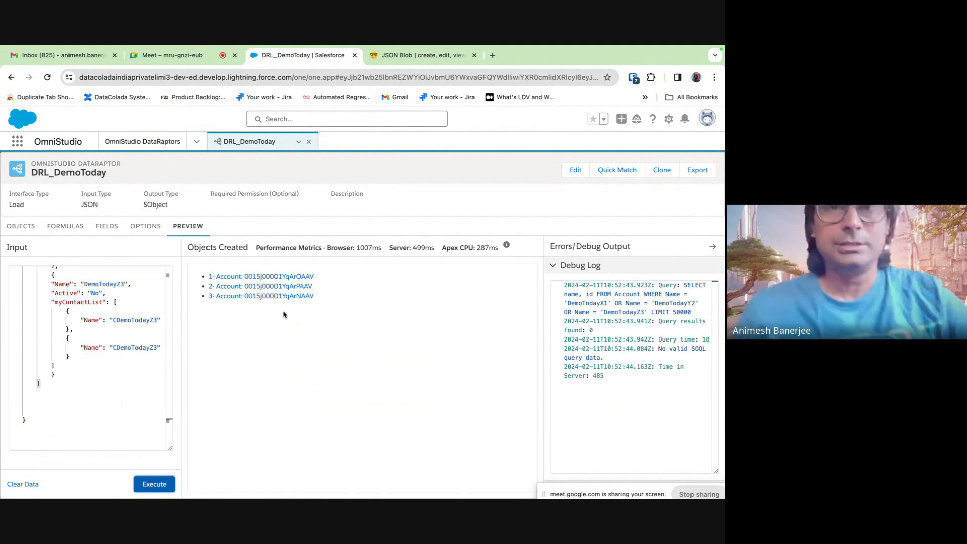
# - Open each of the three created Account records in its own new tab
pyautogui.rightClick(284, 278)
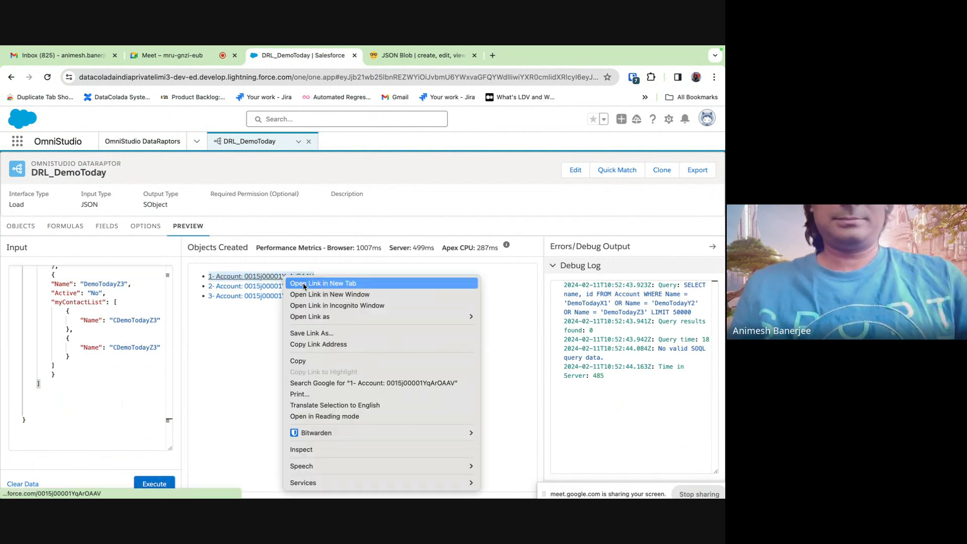
pyautogui.click(302, 283)
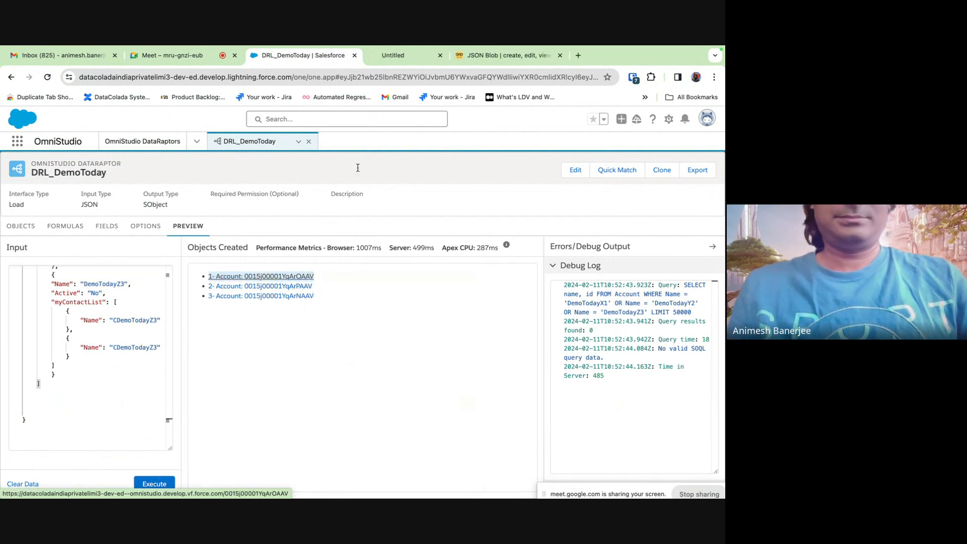
pyautogui.rightClick(301, 287)
pyautogui.click(322, 288)
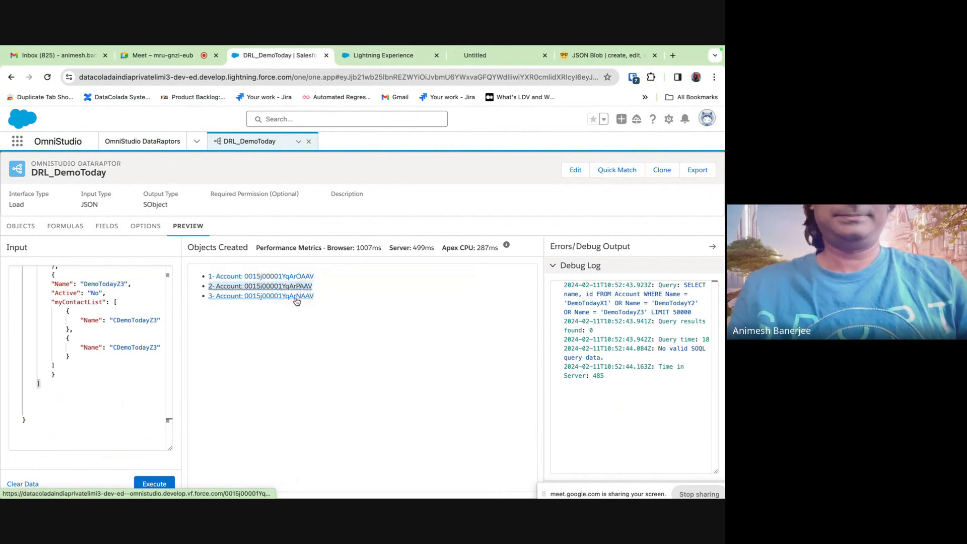
pyautogui.rightClick(298, 296)
pyautogui.click(337, 289)
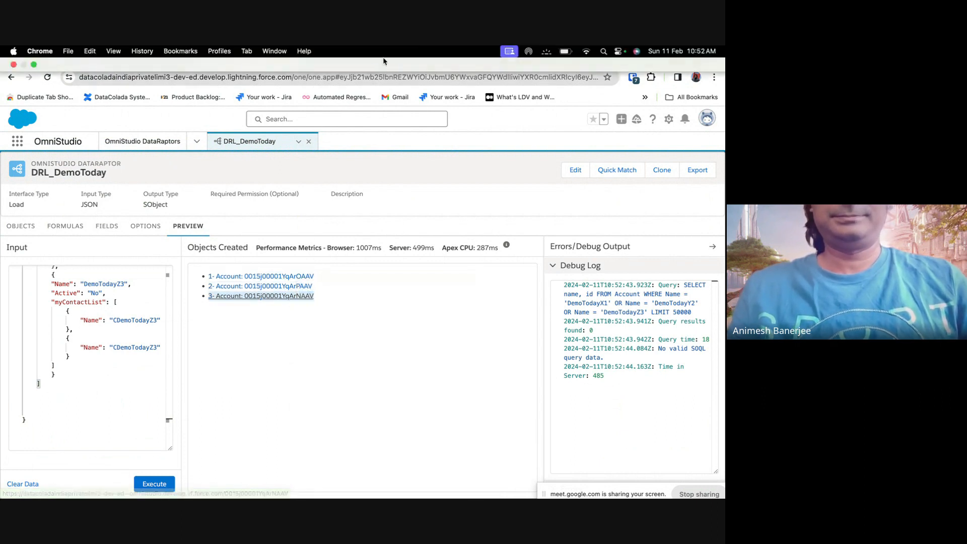
# - Check DemoTodayY2, DemoTodayZ3 and DemoTodayX1 show Contacts (0), then return to the preview results
pyautogui.click(337, 55)
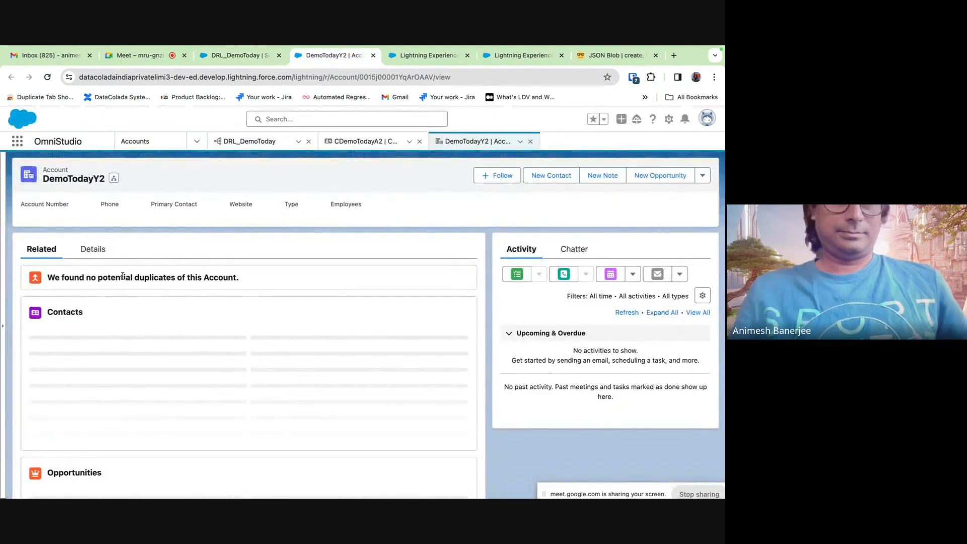
pyautogui.click(410, 63)
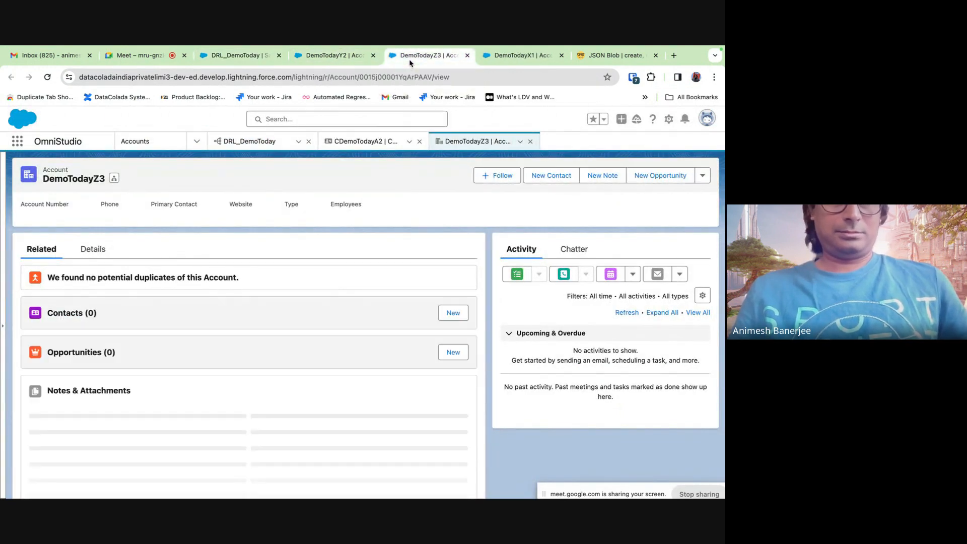
pyautogui.click(341, 59)
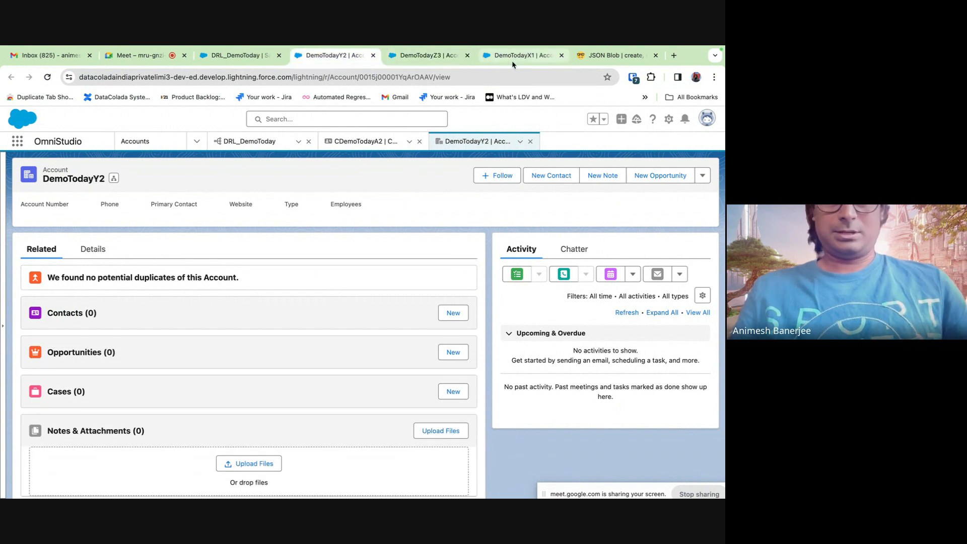
pyautogui.click(514, 59)
pyautogui.click(415, 60)
pyautogui.click(336, 60)
pyautogui.click(243, 57)
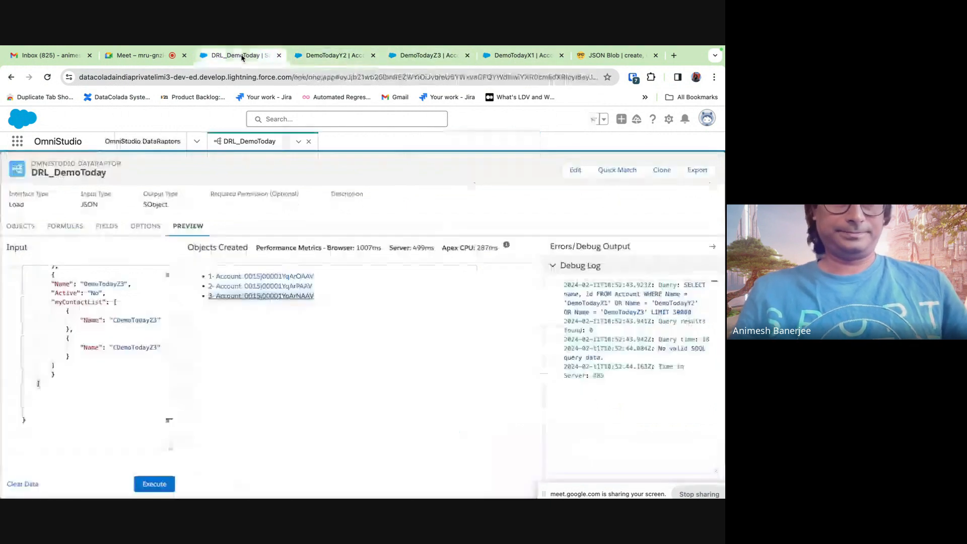
# - Delete the myContactList:Name to LastName Contact mapping and add a blank Contact field mapping
pyautogui.click(107, 226)
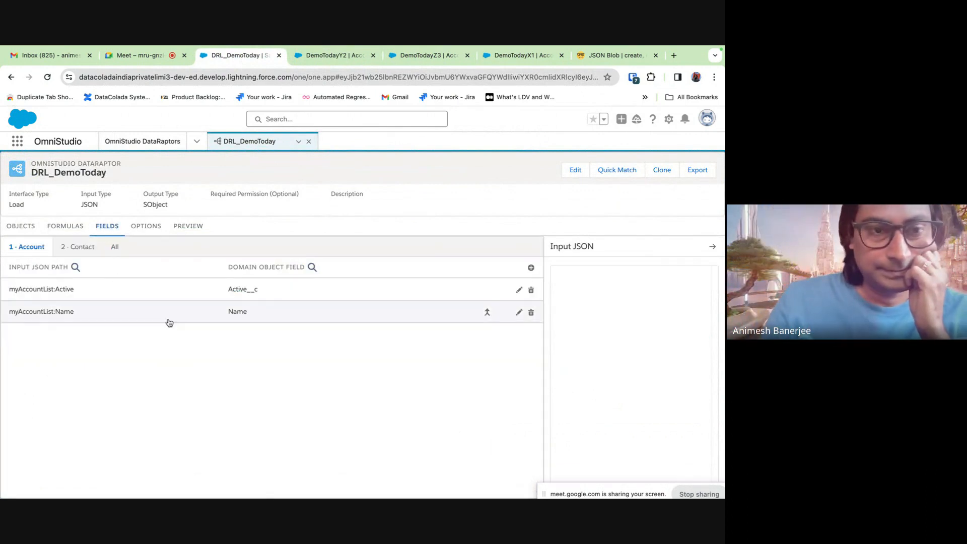
pyautogui.click(77, 247)
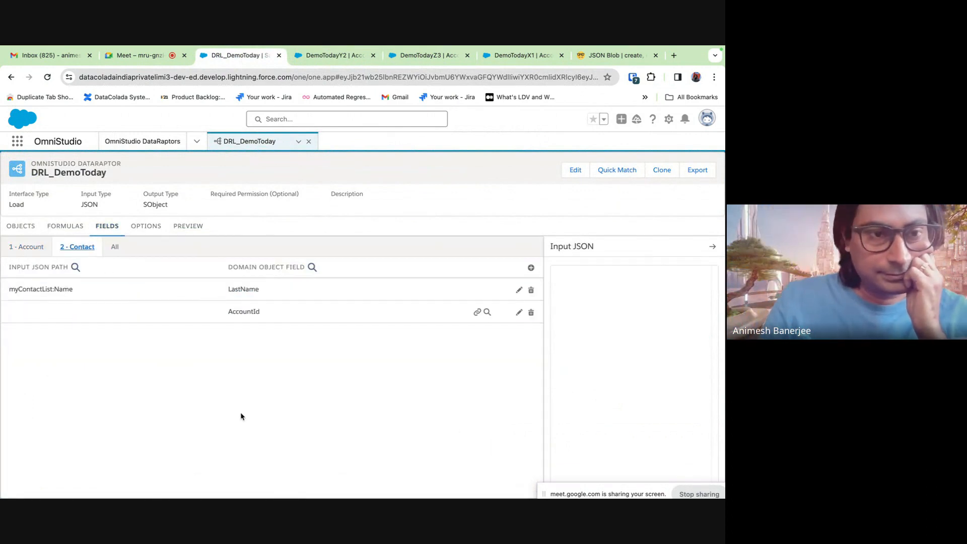
pyautogui.click(167, 298)
pyautogui.click(531, 290)
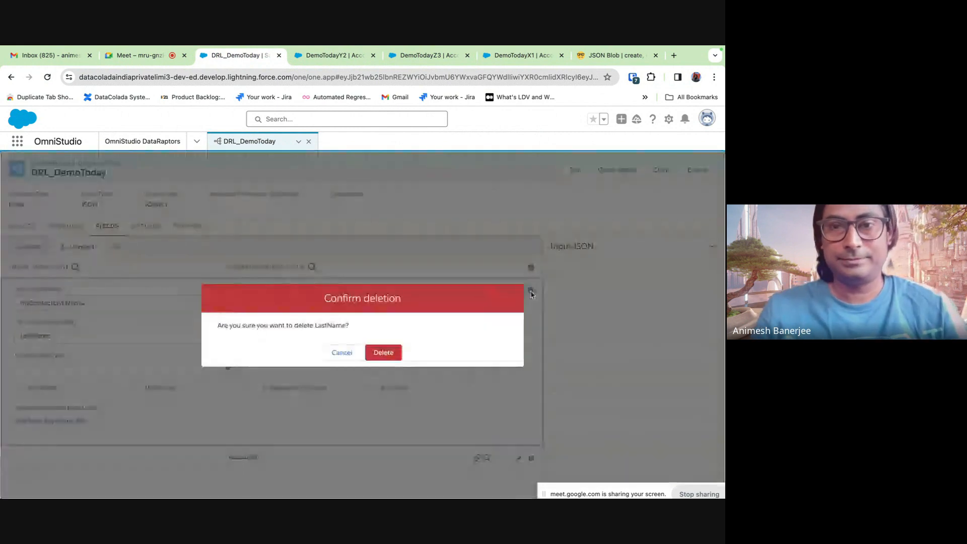
pyautogui.click(388, 353)
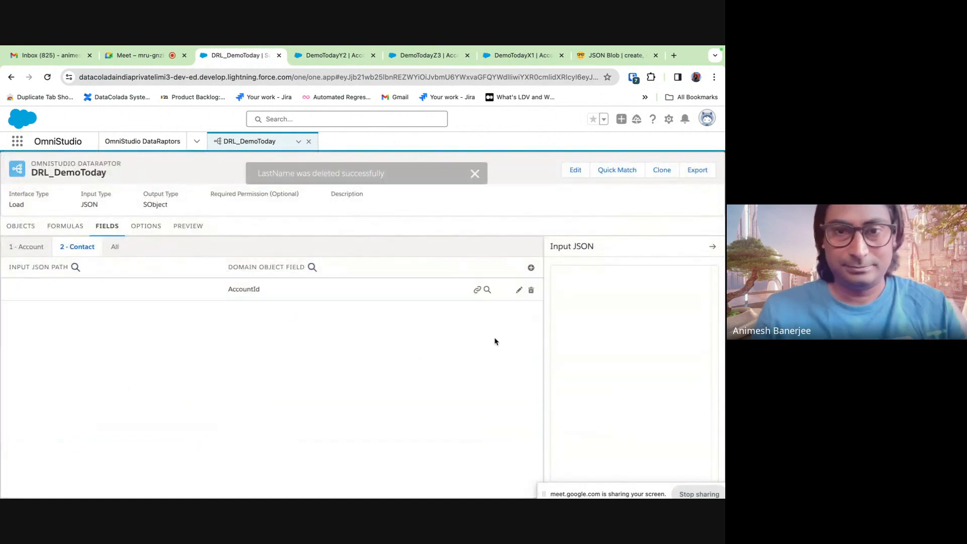
pyautogui.click(530, 268)
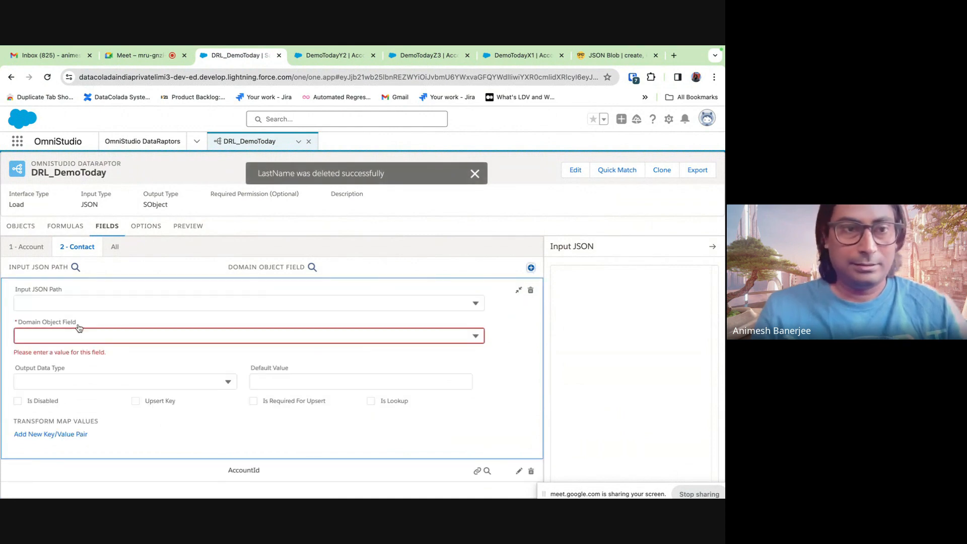
# - Review the Account mappings such as myAccountList:Active and undo an accidental paste into the path
pyautogui.click(62, 303)
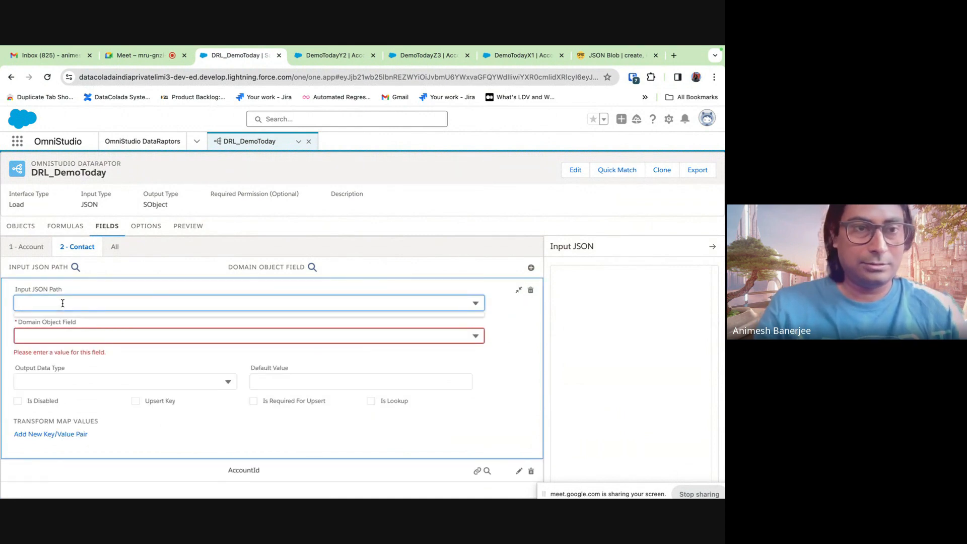
pyautogui.click(33, 254)
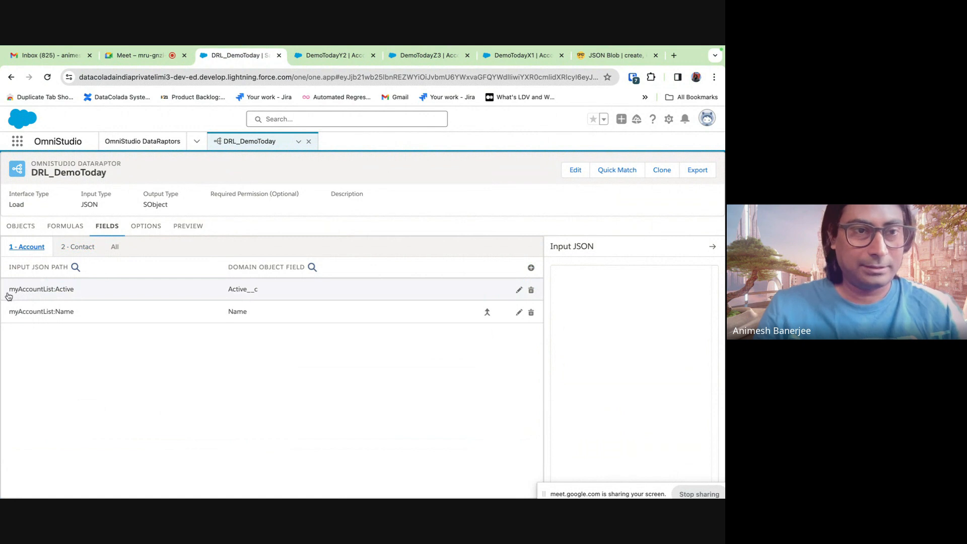
pyautogui.click(53, 295)
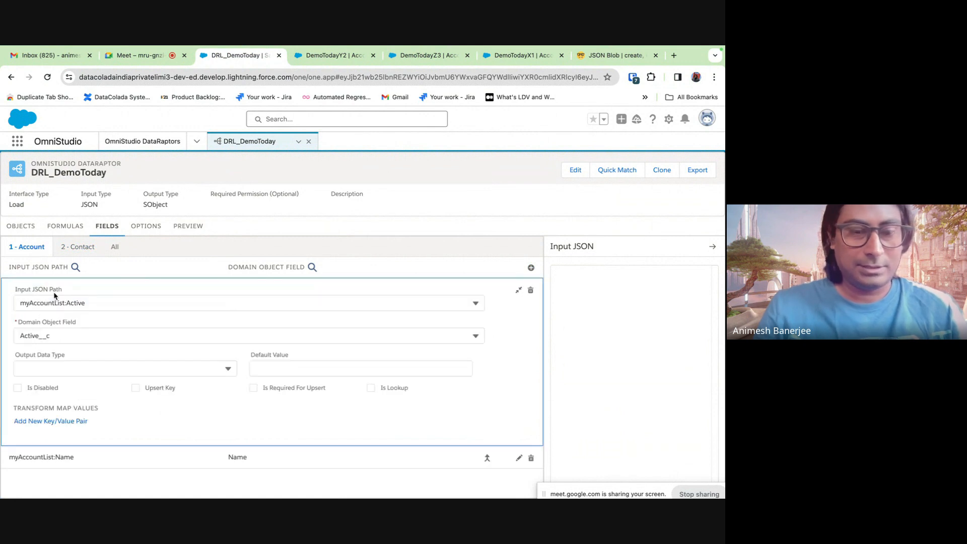
pyautogui.click(87, 251)
pyautogui.click(40, 303)
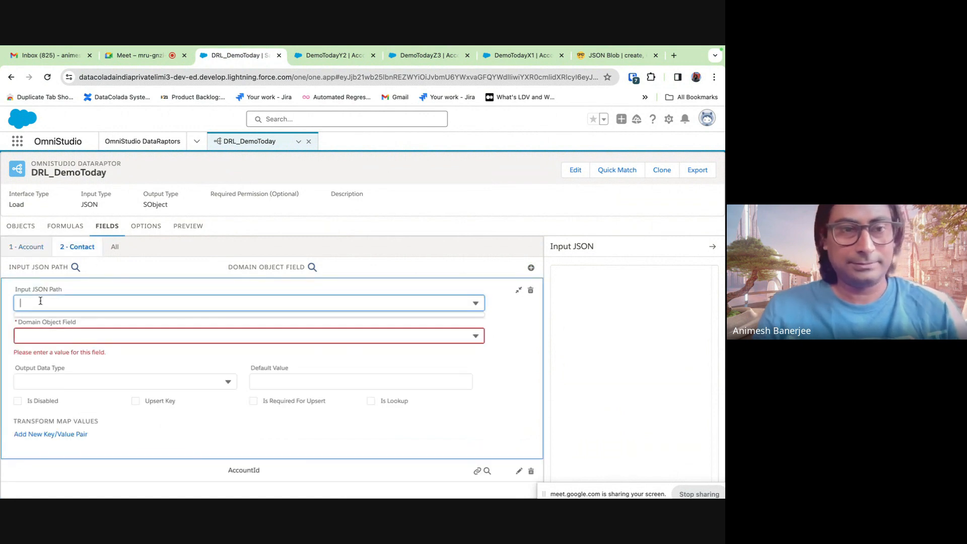
pyautogui.hotkey('ctrl', 'v')
pyautogui.press('super+z')
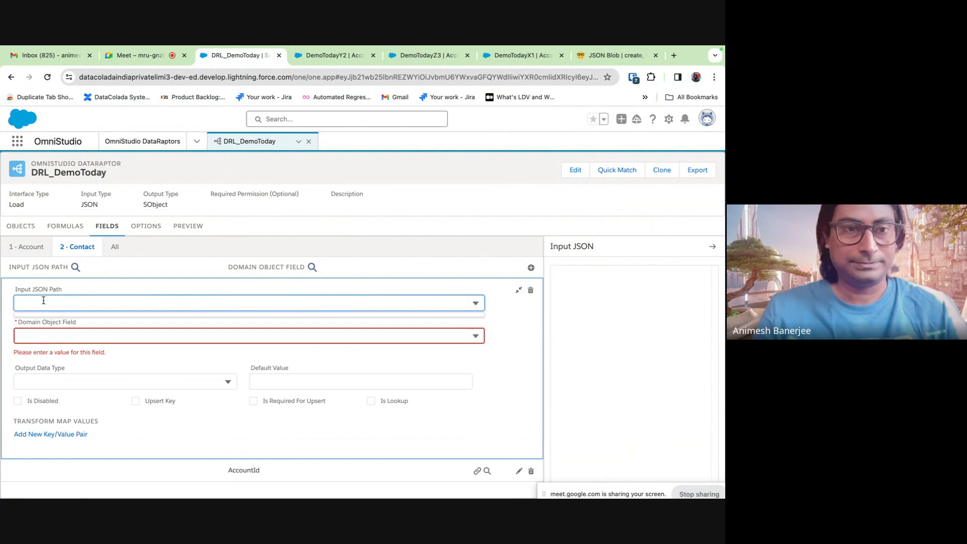
# - Begin the new Contact mapping's input path with 'myAccountList'
pyautogui.click(115, 248)
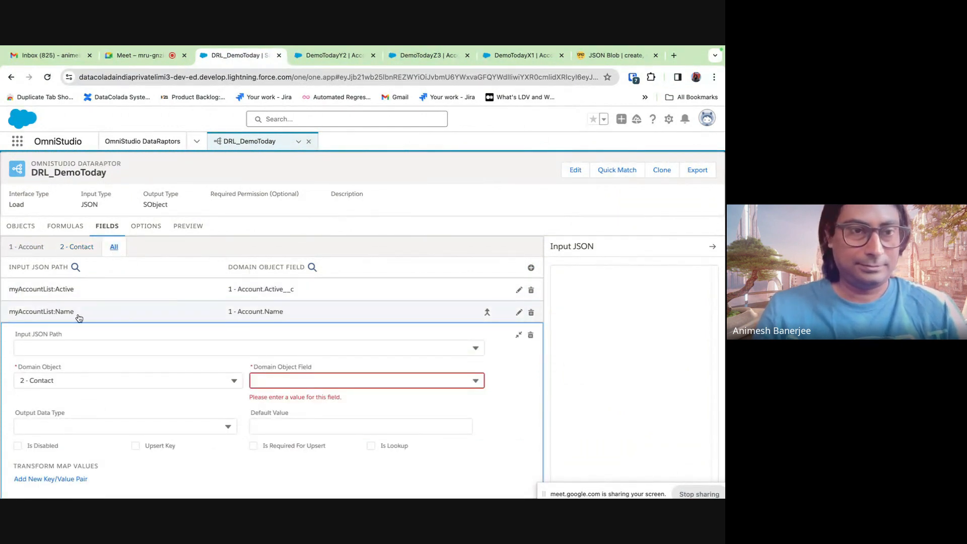
pyautogui.click(76, 249)
pyautogui.click(41, 304)
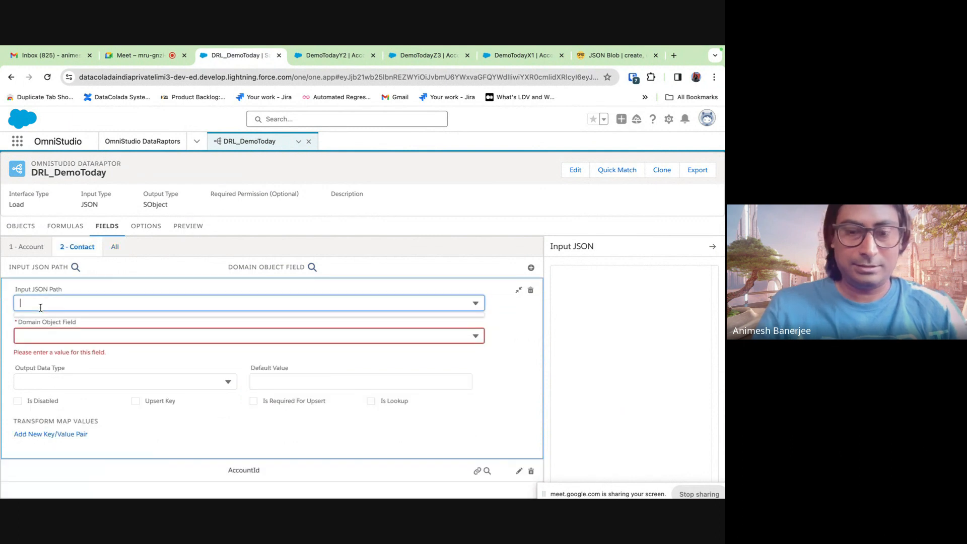
pyautogui.write('myAccount')
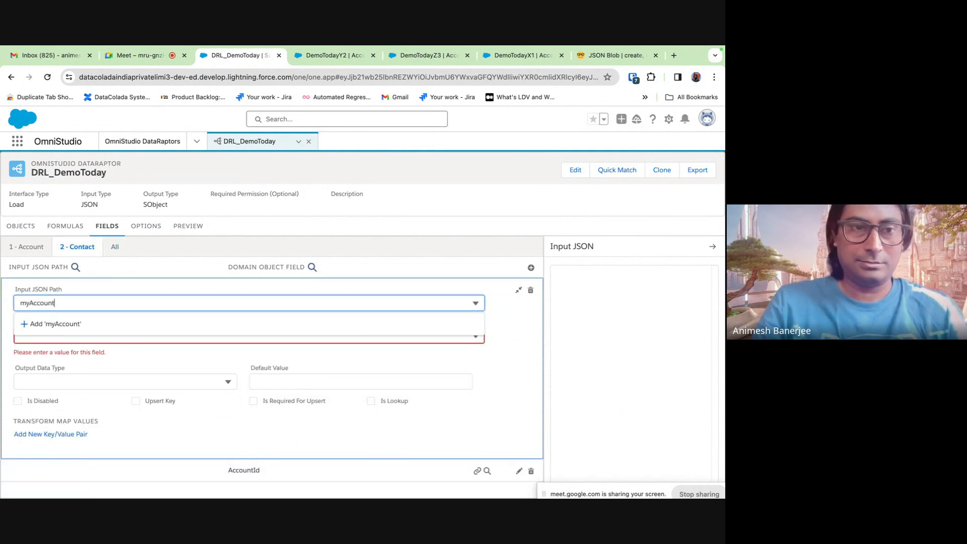
pyautogui.write('List:')
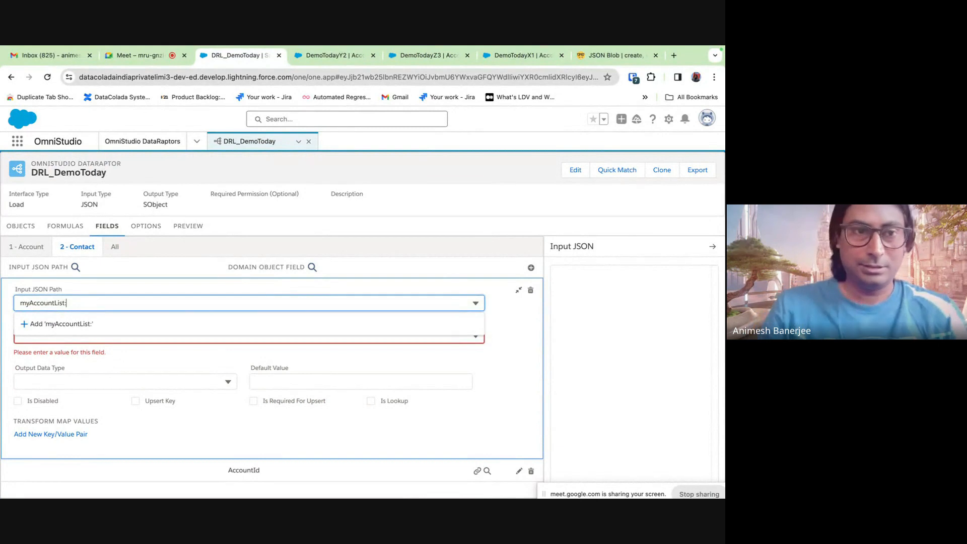
# - Verify in the preview Input JSON that myContactList sits inside each myAccountList entry
pyautogui.click(188, 228)
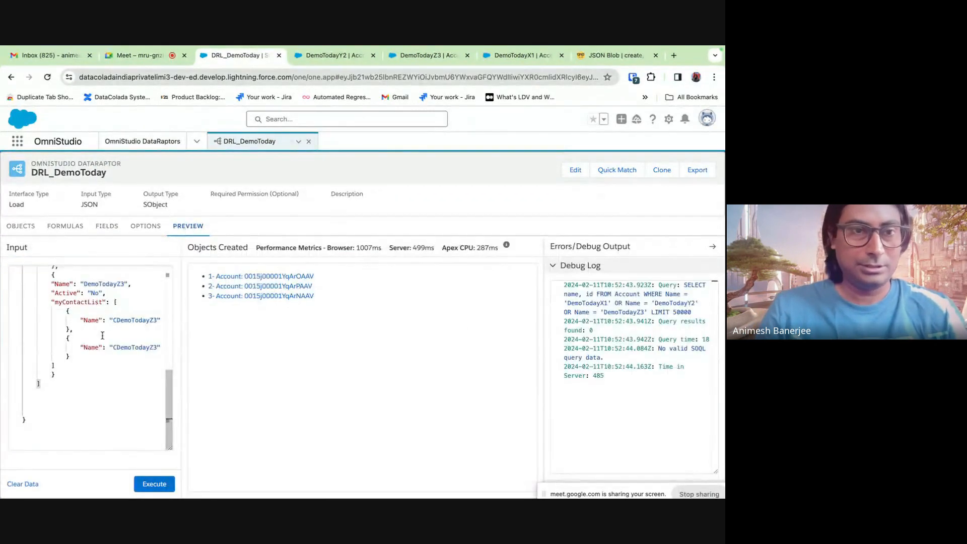
pyautogui.scroll(10, 102, 335)
pyautogui.doubleClick(79, 326)
pyautogui.hotkey('ctrl', 'c')
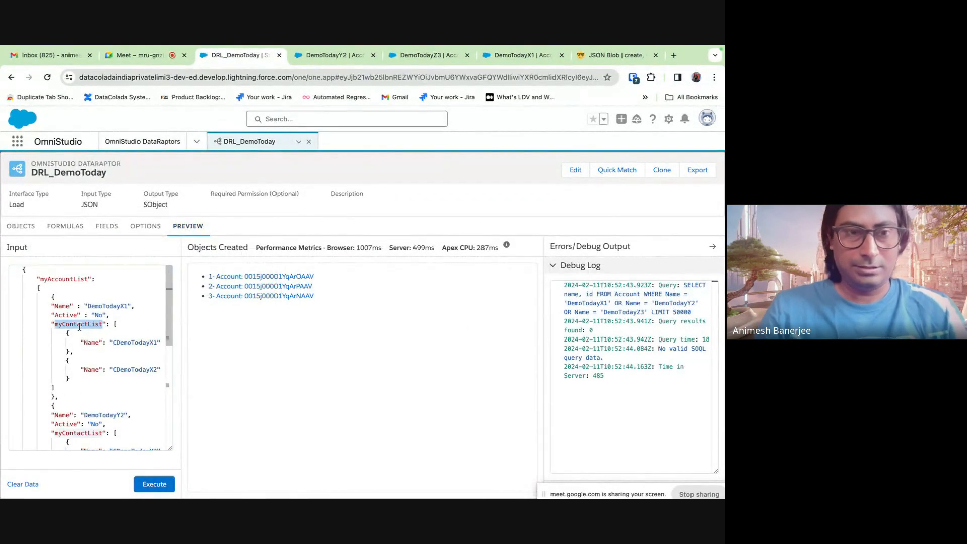
pyautogui.click(66, 228)
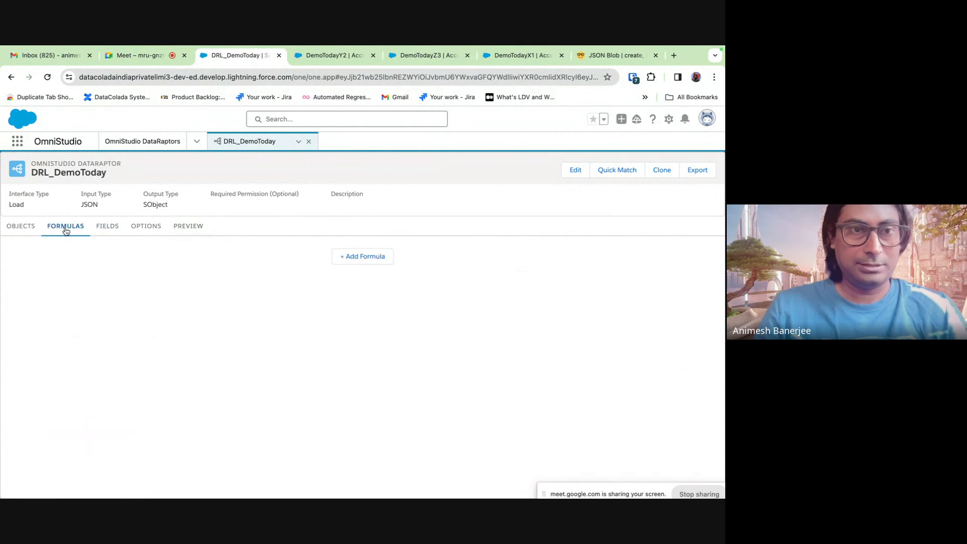
# - Map input path myAccountList:myContactList:Name to the Contact Name field and collapse the row
pyautogui.click(114, 230)
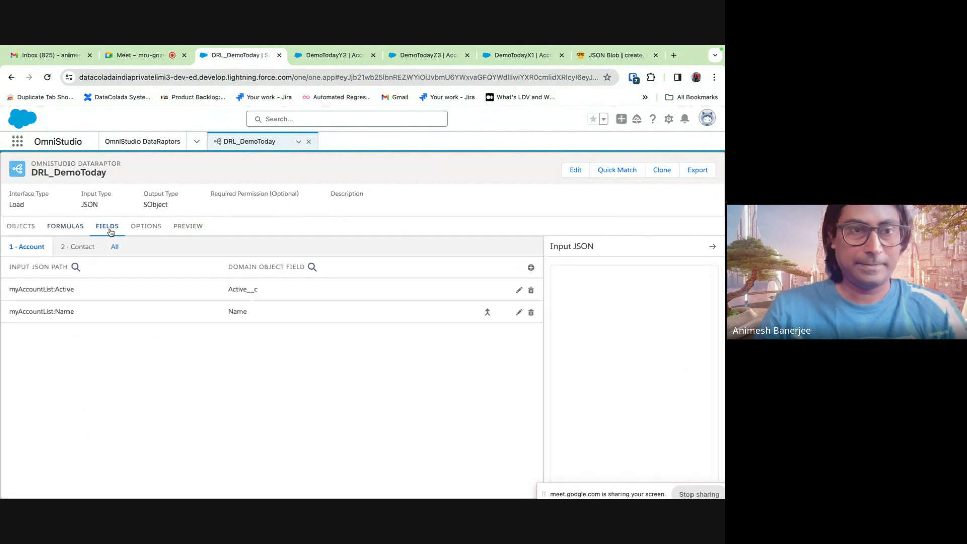
pyautogui.click(86, 247)
pyautogui.click(85, 300)
pyautogui.hotkey('ctrl', 'v')
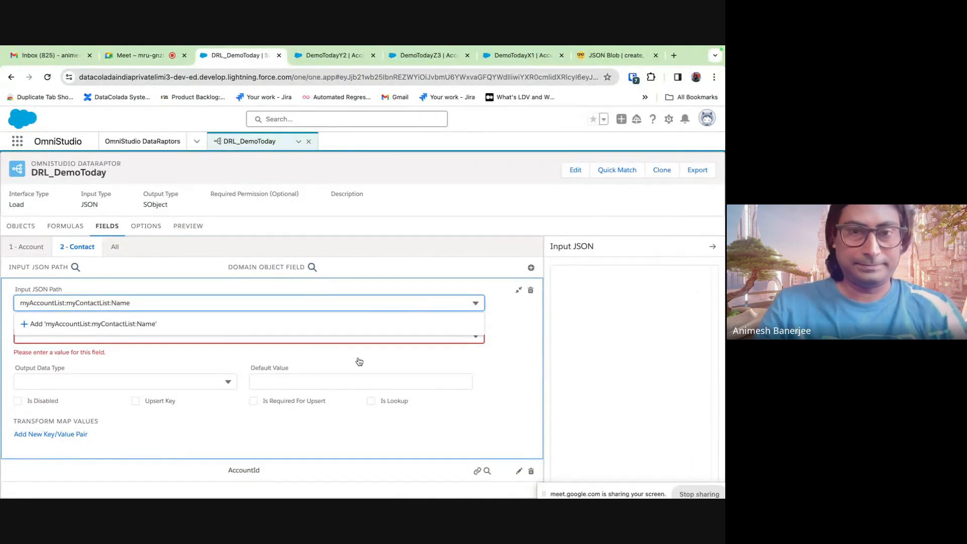
pyautogui.write(':Name')
pyautogui.click(418, 324)
pyautogui.click(175, 336)
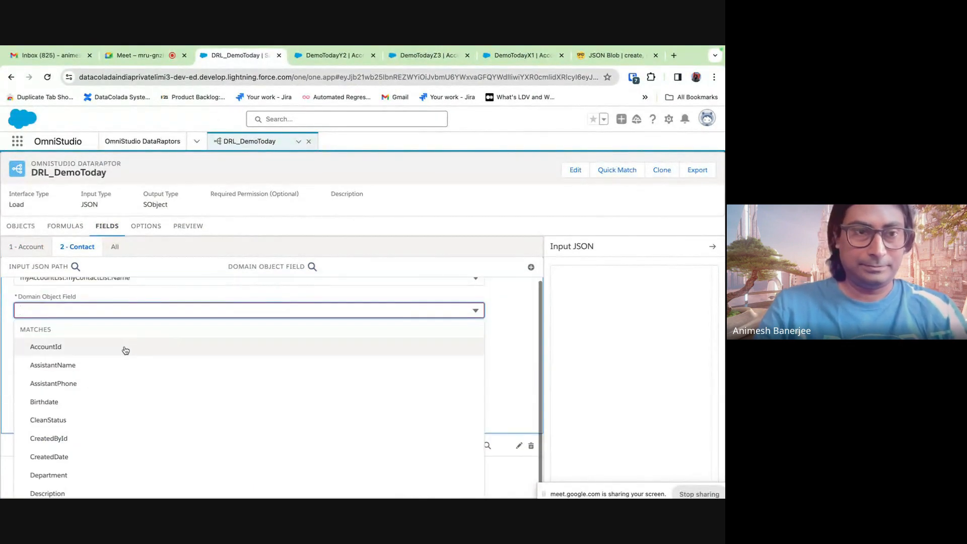
pyautogui.write('Name')
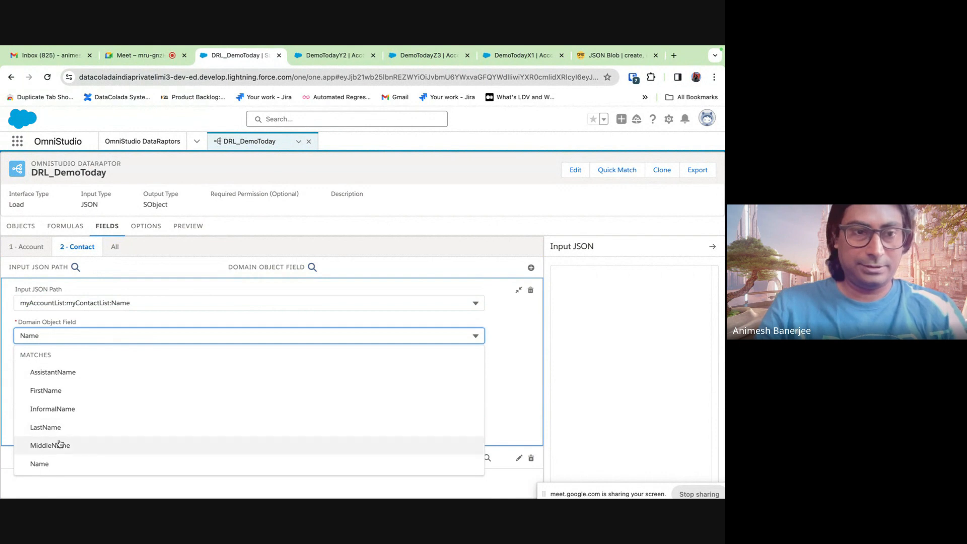
pyautogui.click(58, 463)
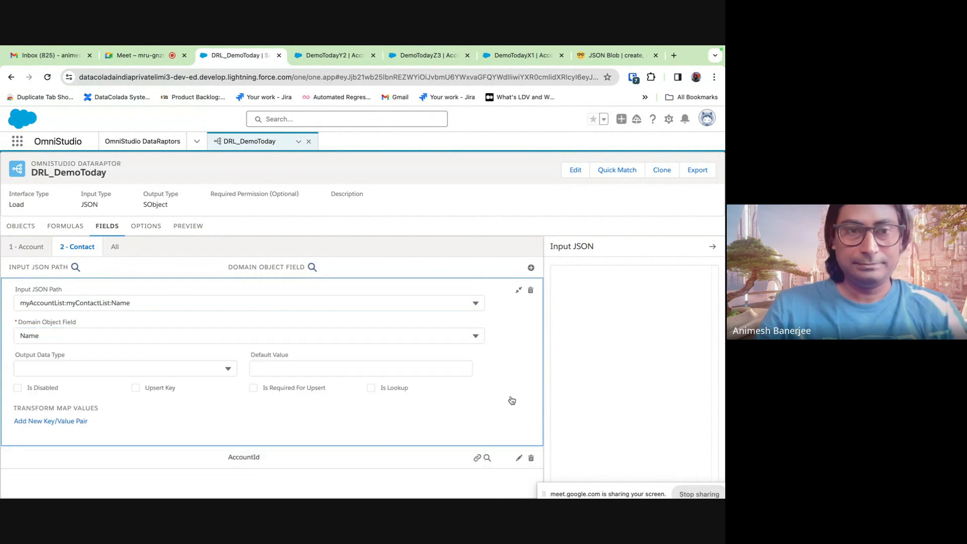
pyautogui.click(519, 292)
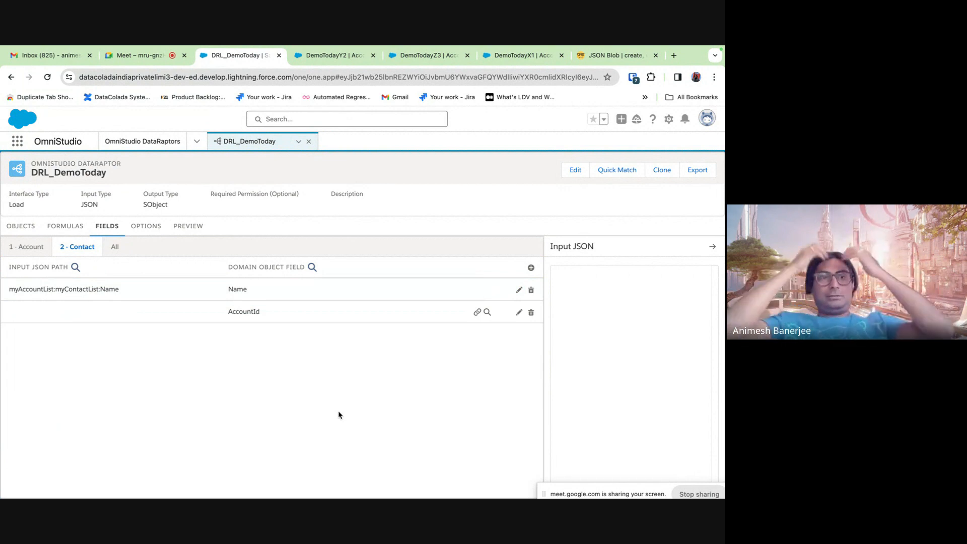
pyautogui.click(190, 228)
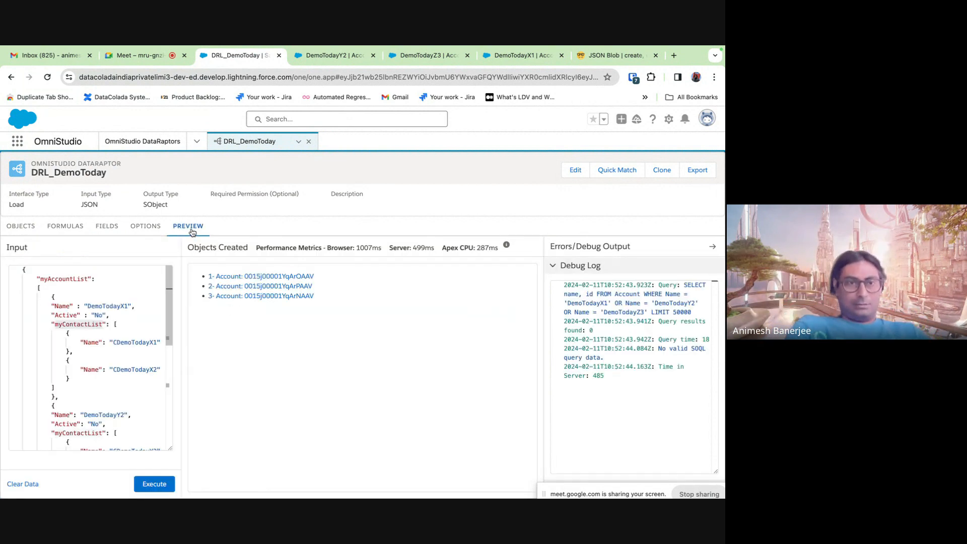
pyautogui.click(68, 227)
pyautogui.click(112, 228)
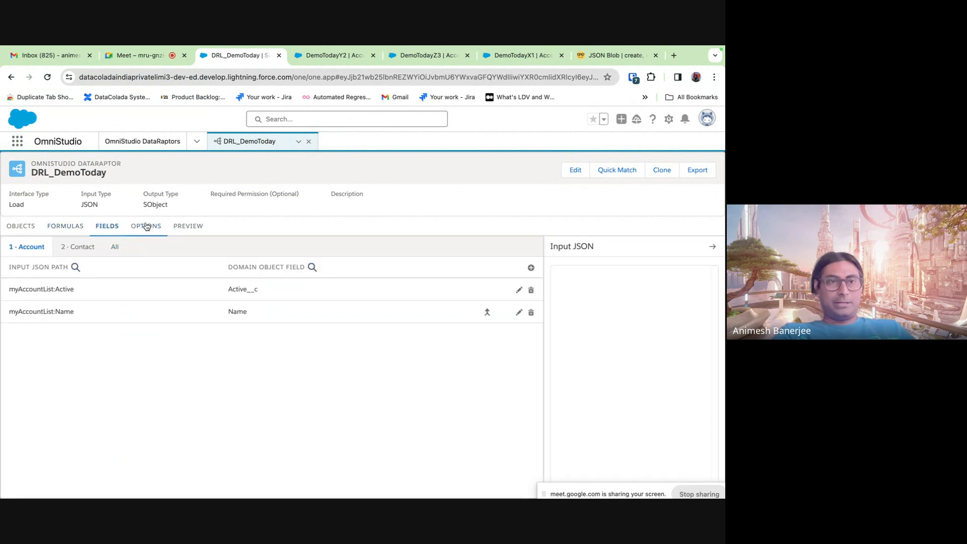
pyautogui.click(77, 247)
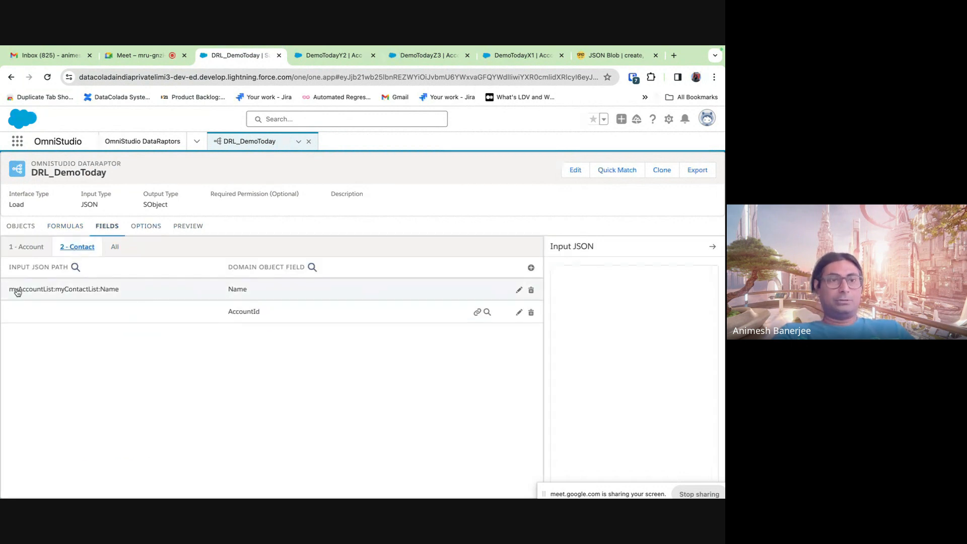
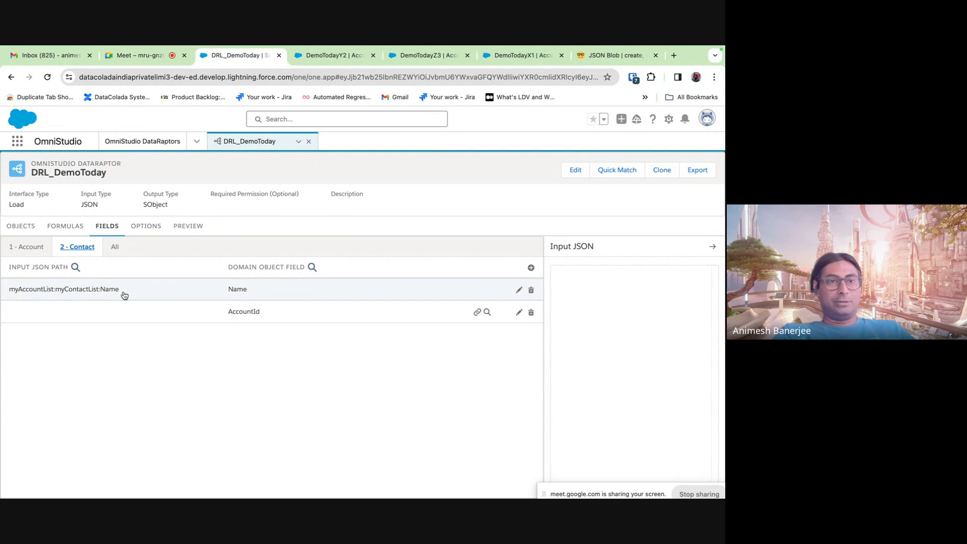
# - Run the DRL_DemoToday load from the Preview against the sample JSON
pyautogui.click(161, 230)
pyautogui.click(188, 226)
pyautogui.click(163, 484)
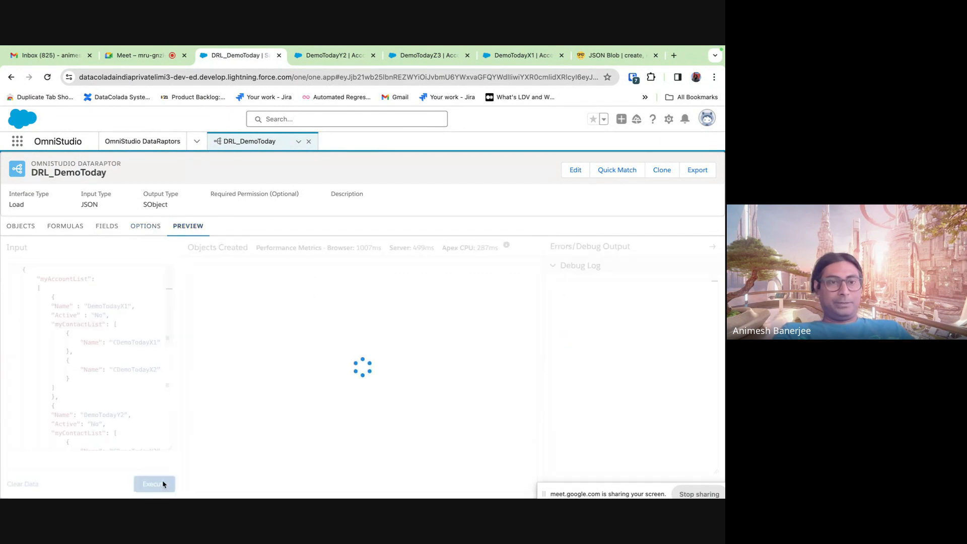
# - Close the DemoTodayY2, DemoTodayZ3 and DemoTodayX1 account pages
pyautogui.click(378, 56)
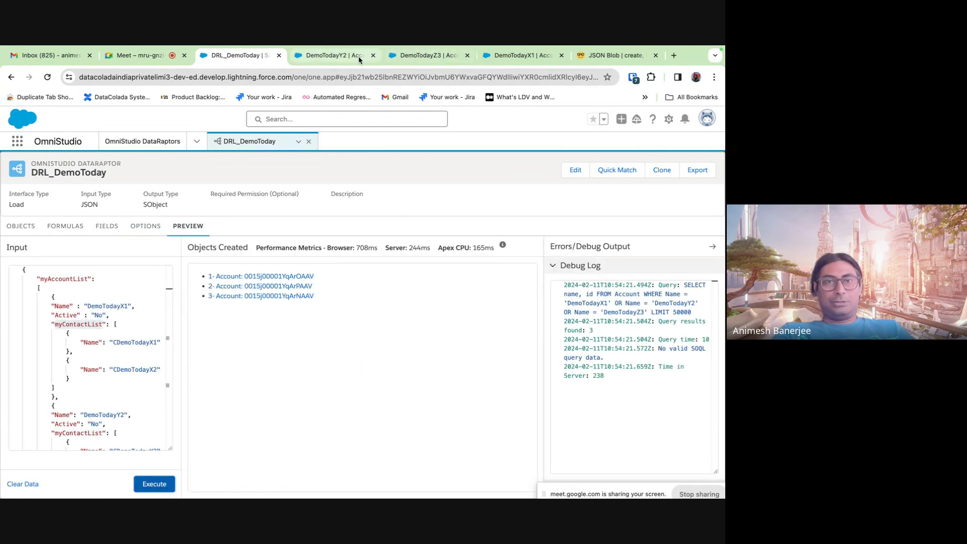
pyautogui.click(373, 56)
pyautogui.click(373, 55)
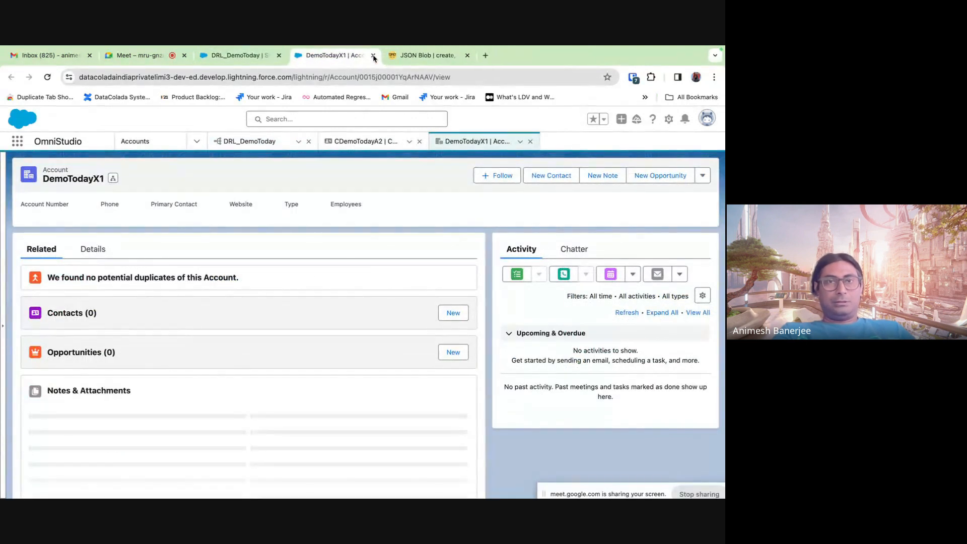
pyautogui.click(373, 56)
# - Inspect the first created Account in a new tab, then close it and go back to the field mappings
pyautogui.rightClick(301, 277)
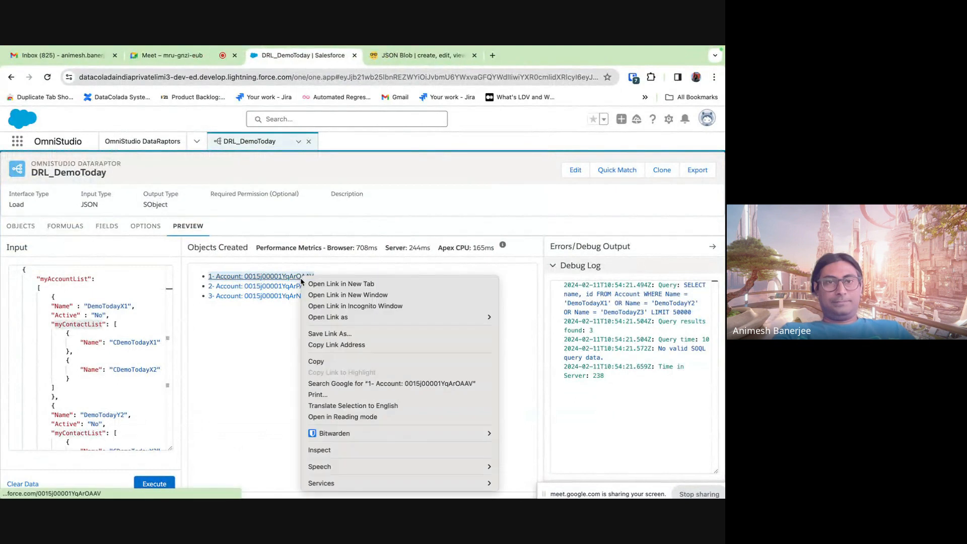
pyautogui.click(321, 285)
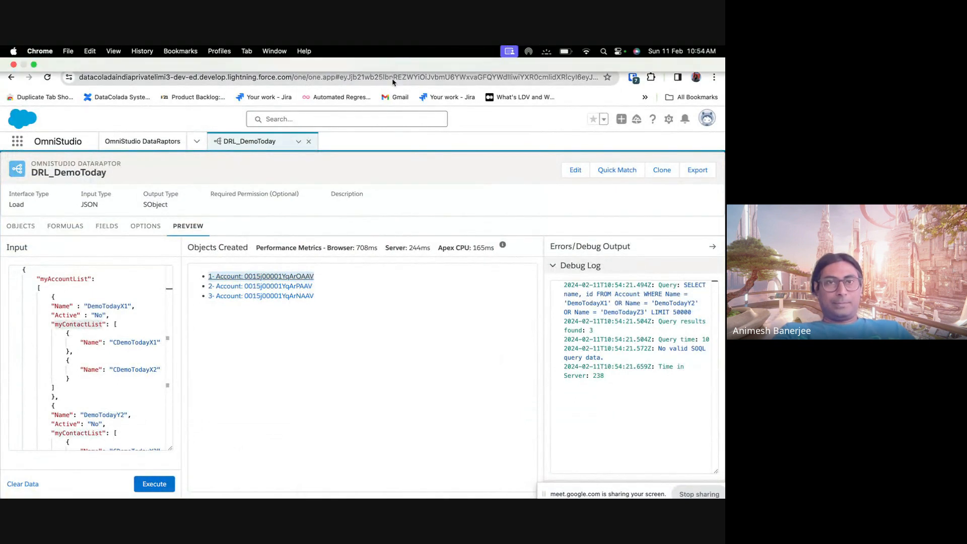
pyautogui.click(392, 62)
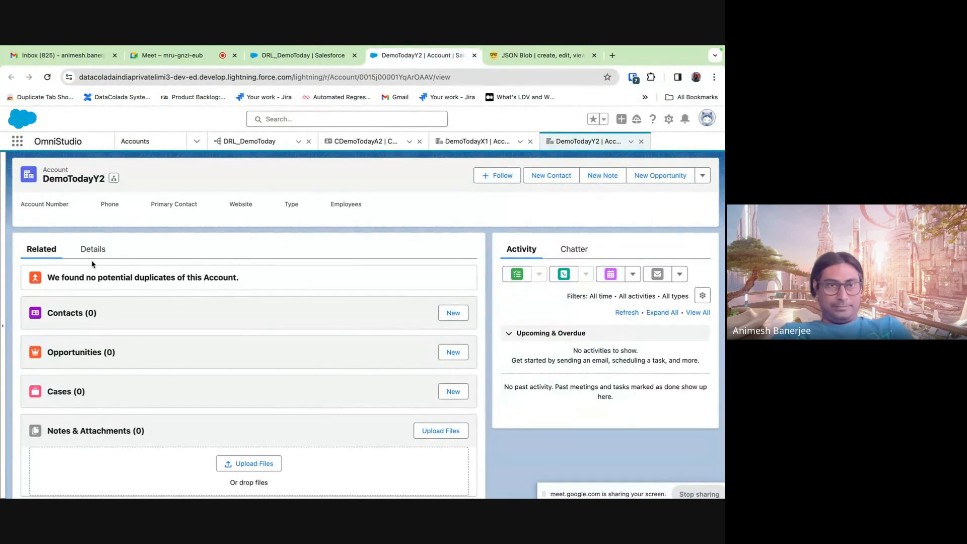
pyautogui.click(474, 56)
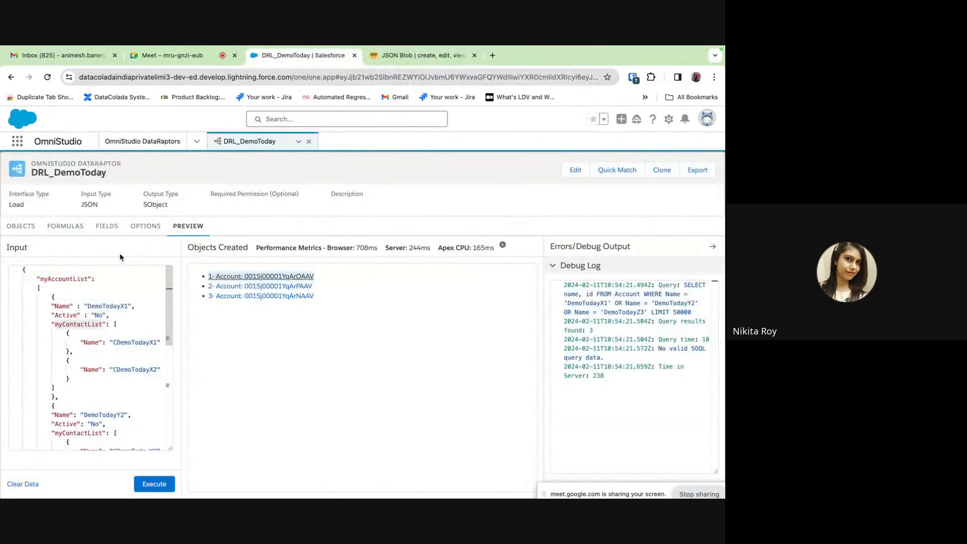
pyautogui.click(105, 228)
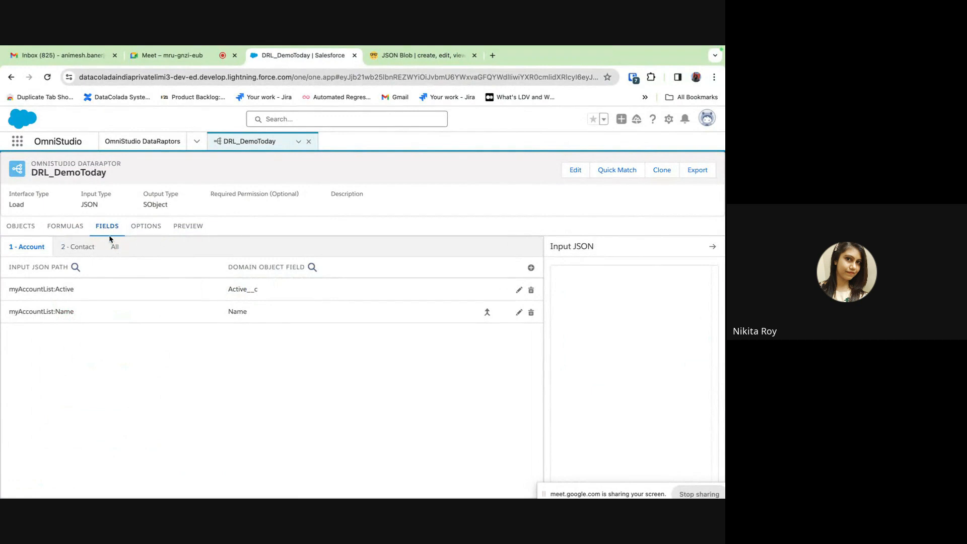
# - Change the Contact mapping myAccountList:myContactList:Name to target LastName instead of Name
pyautogui.click(78, 247)
pyautogui.click(294, 295)
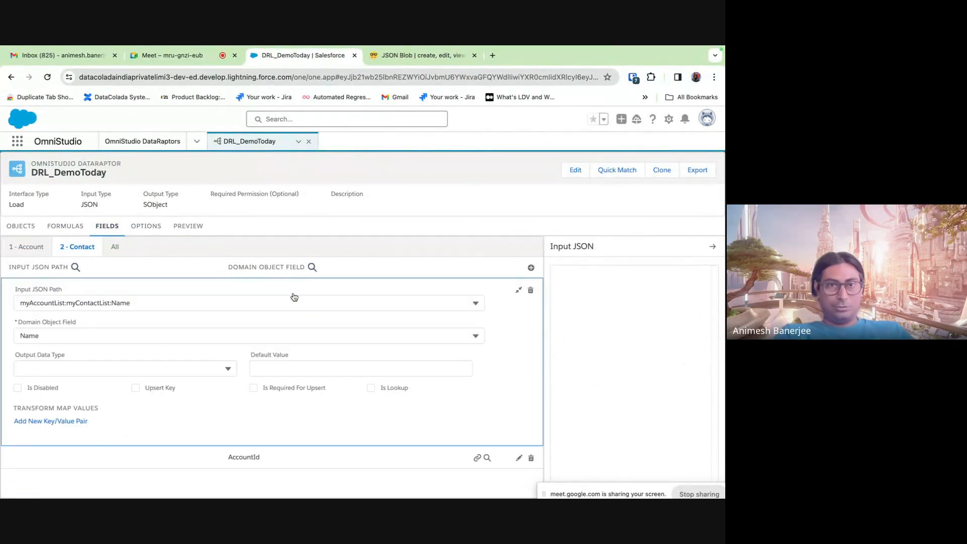
pyautogui.click(106, 337)
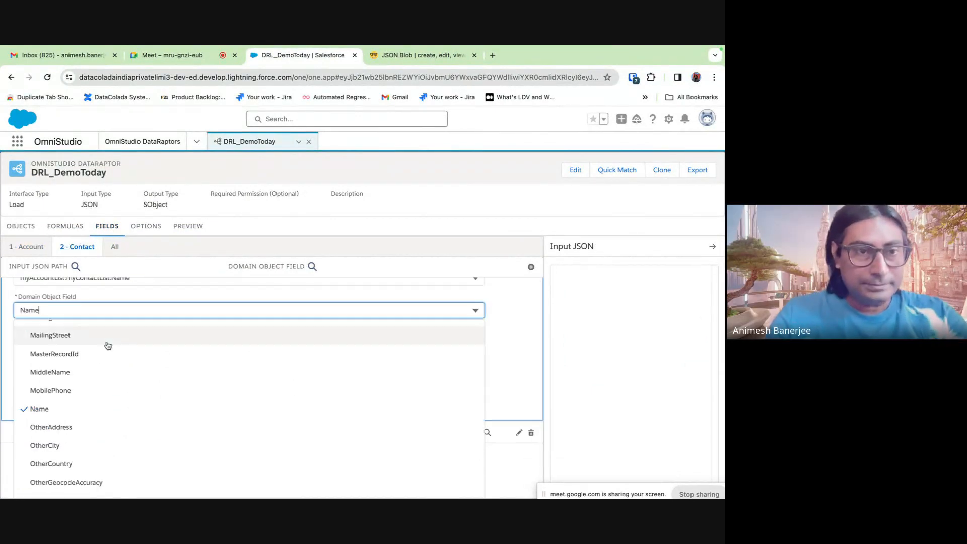
pyautogui.write('last')
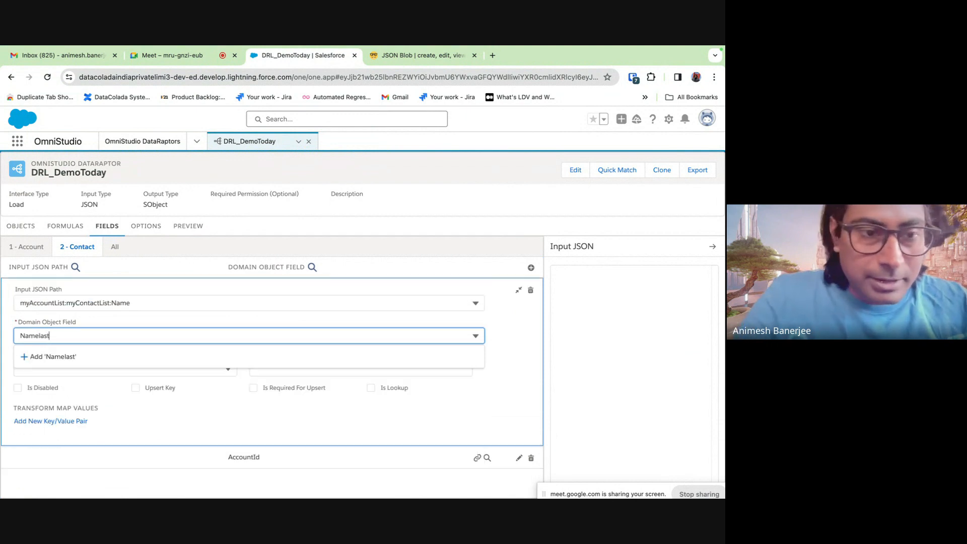
pyautogui.press('BackSpace')
pyautogui.press('BackSpace')
pyautogui.press('BackSpace')
pyautogui.press('BackSpace')
pyautogui.press('BackSpace')
pyautogui.press('BackSpace')
pyautogui.press('BackSpace')
pyautogui.press('BackSpace')
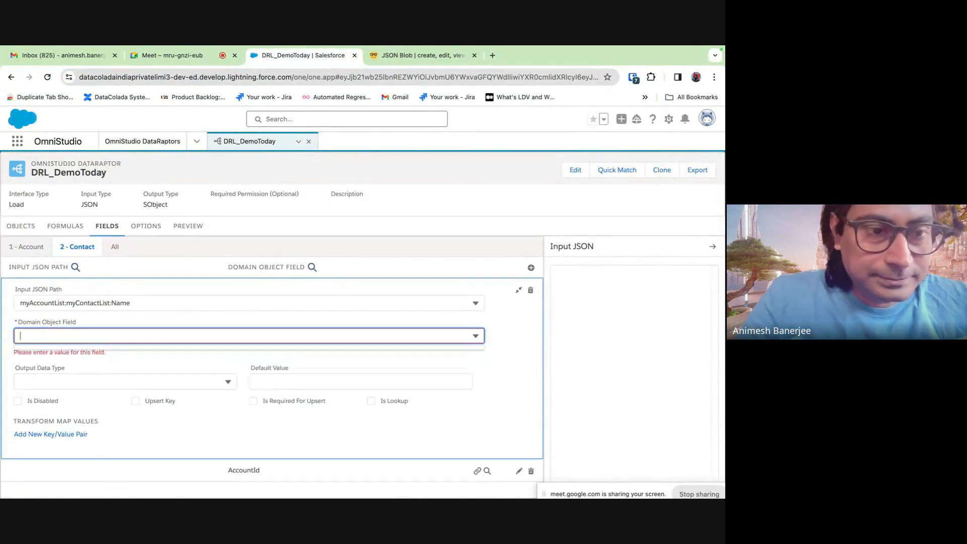
pyautogui.write('last')
pyautogui.click(93, 484)
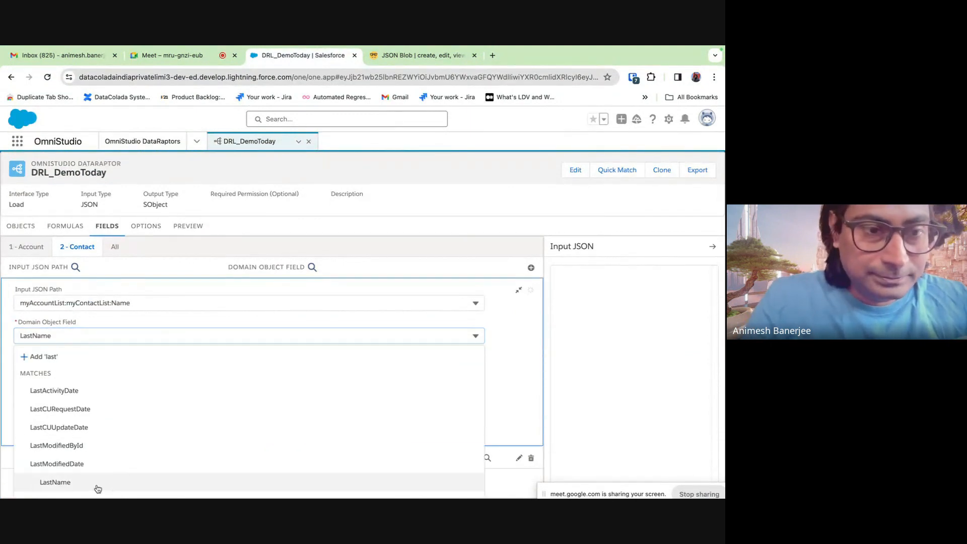
pyautogui.click(518, 291)
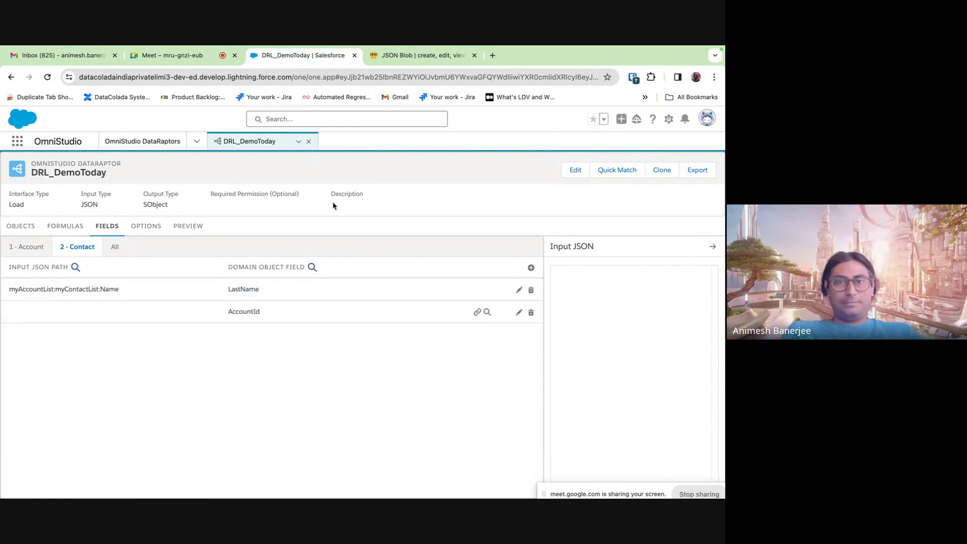
pyautogui.click(188, 225)
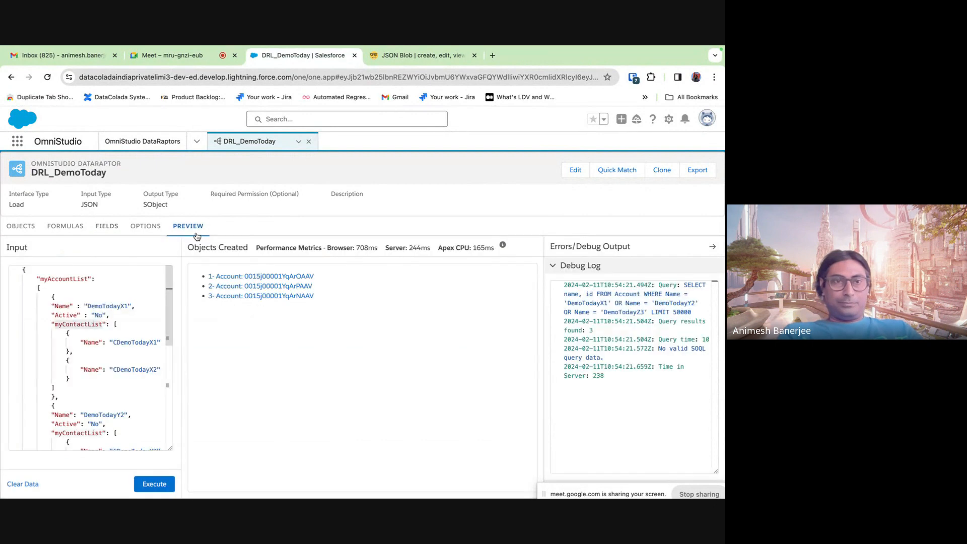
# - Rerun the load with the sample JSON and close the JSON Blob page
pyautogui.click(160, 484)
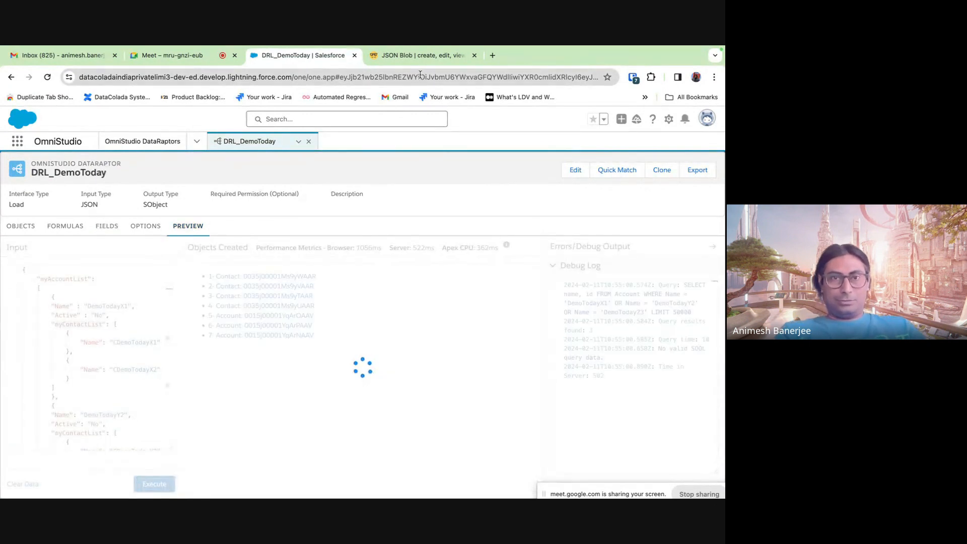
pyautogui.click(424, 55)
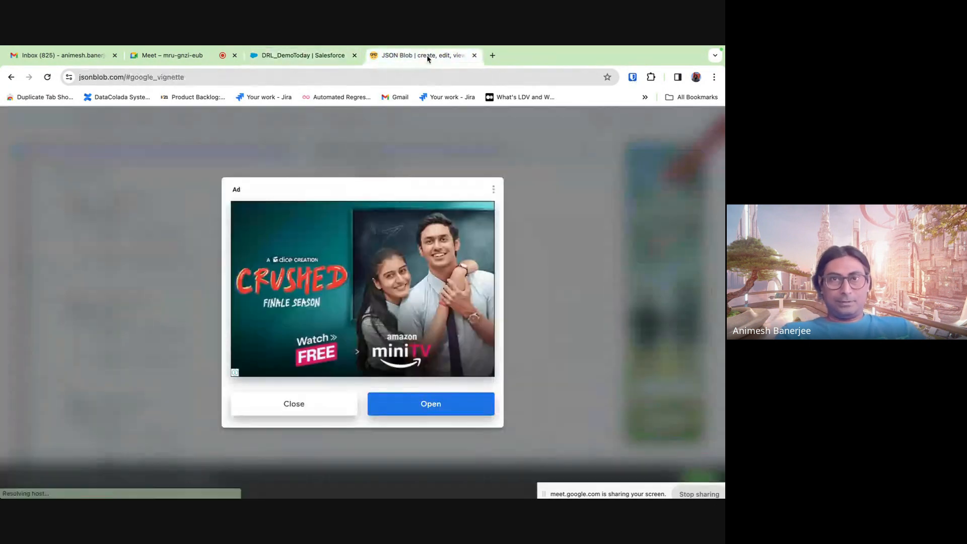
pyautogui.click(475, 55)
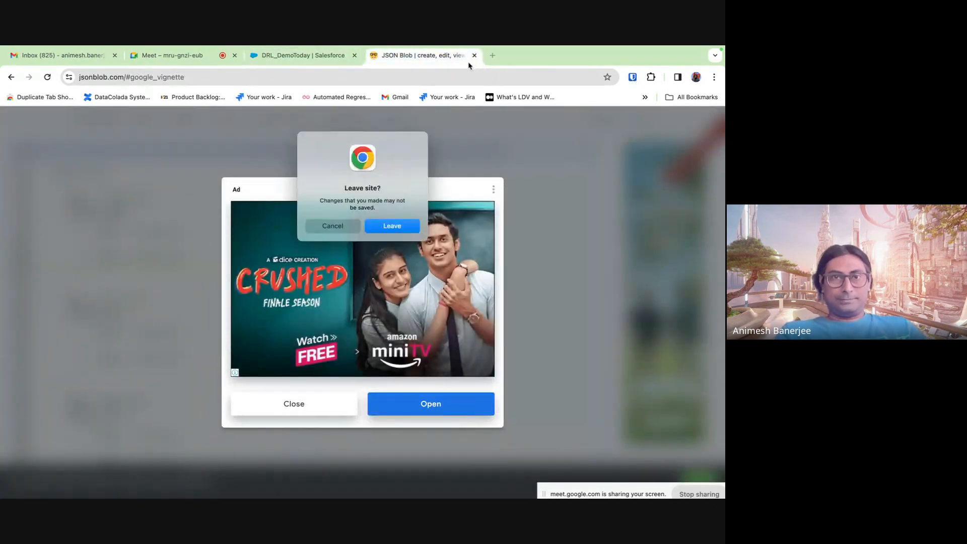
pyautogui.click(383, 234)
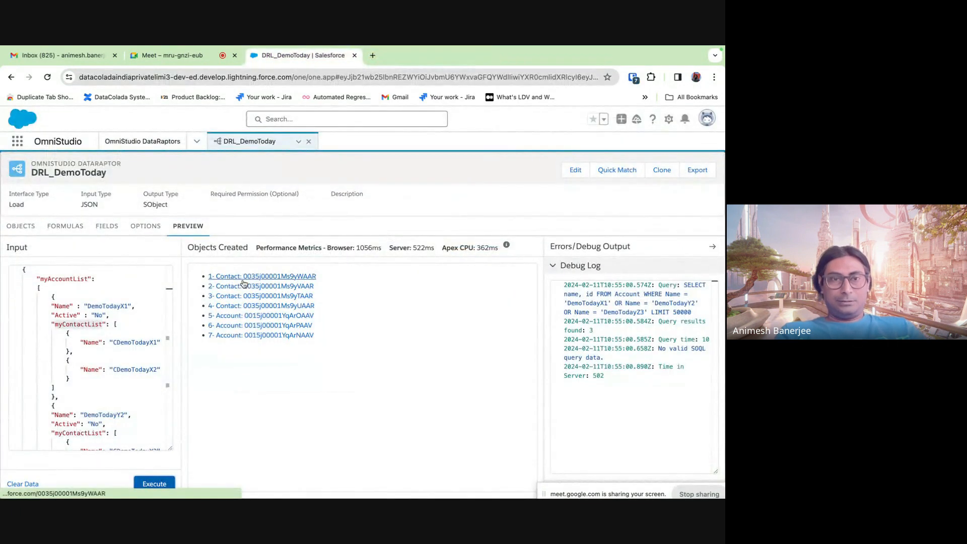
# - Open the fifth result record's Account in a new tab and check it
pyautogui.scroll(-3, 126, 368)
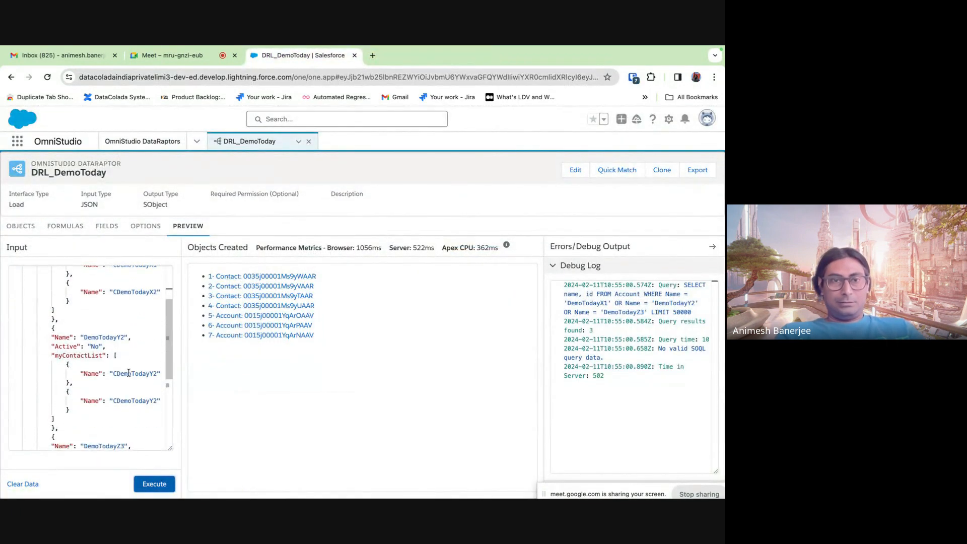
pyautogui.scroll(-3, 131, 370)
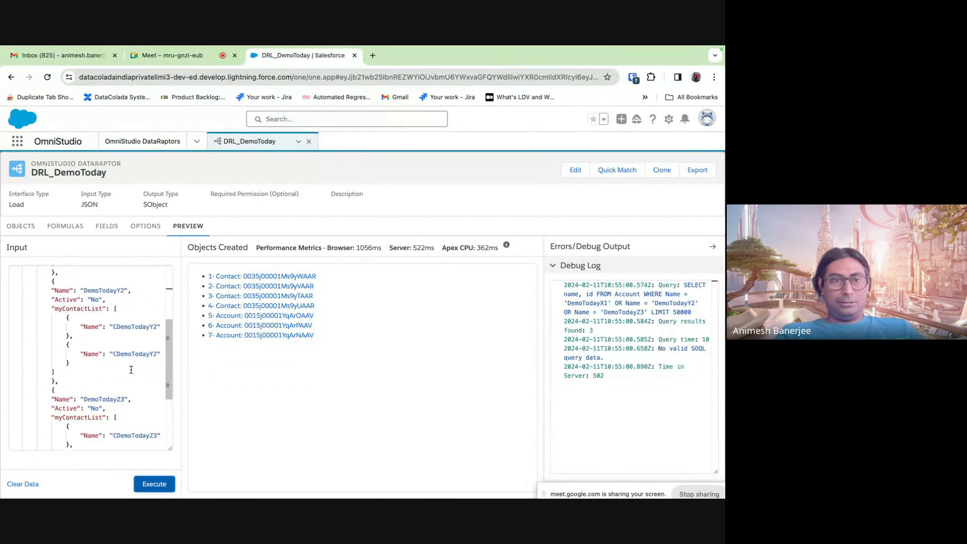
pyautogui.rightClick(254, 316)
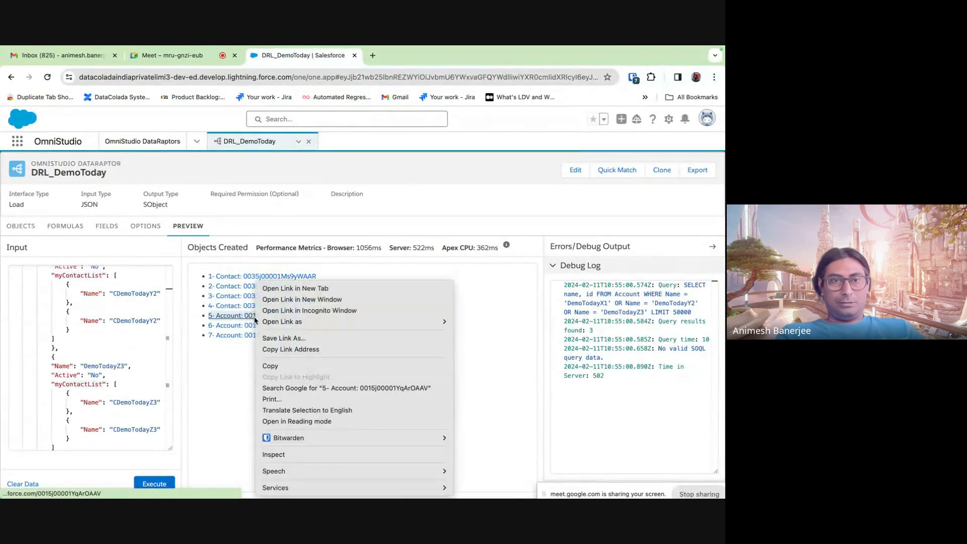
pyautogui.click(291, 288)
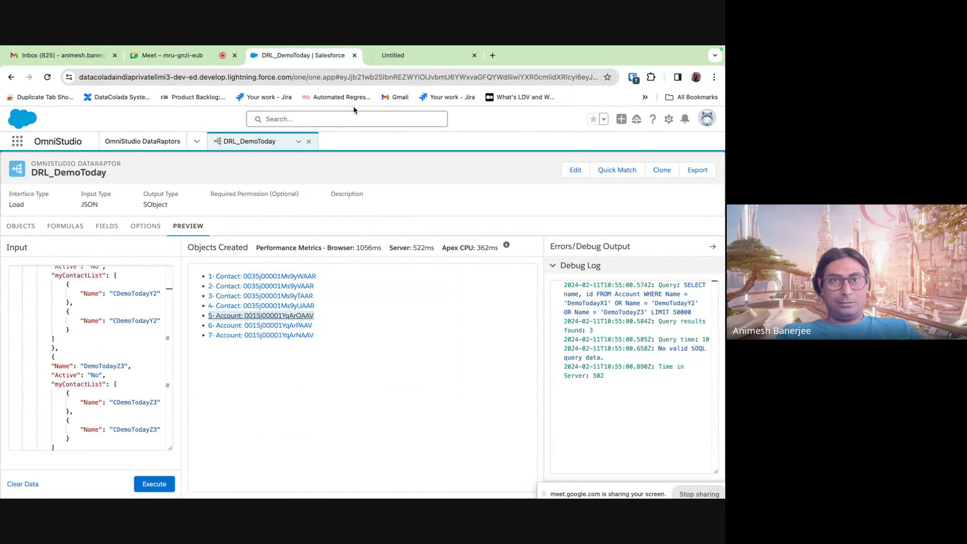
pyautogui.click(418, 55)
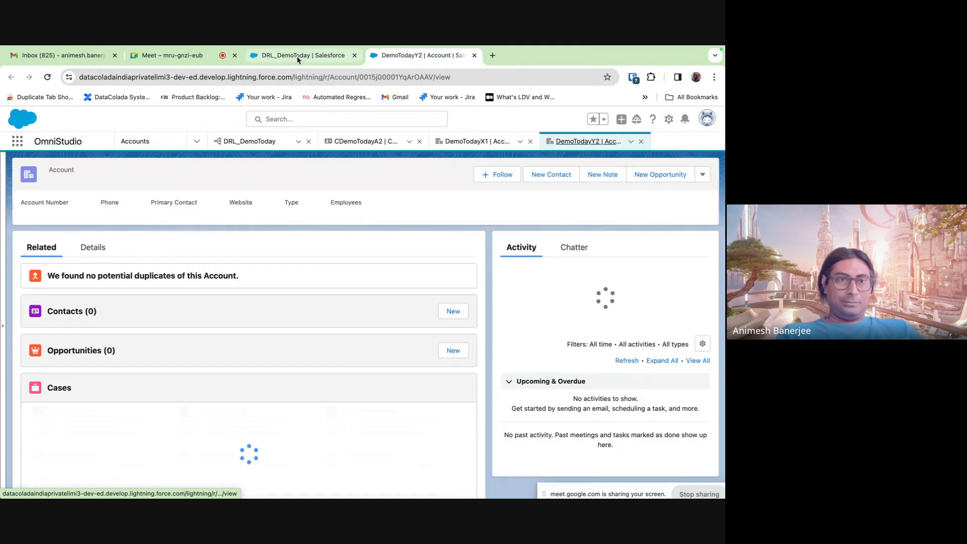
pyautogui.click(298, 56)
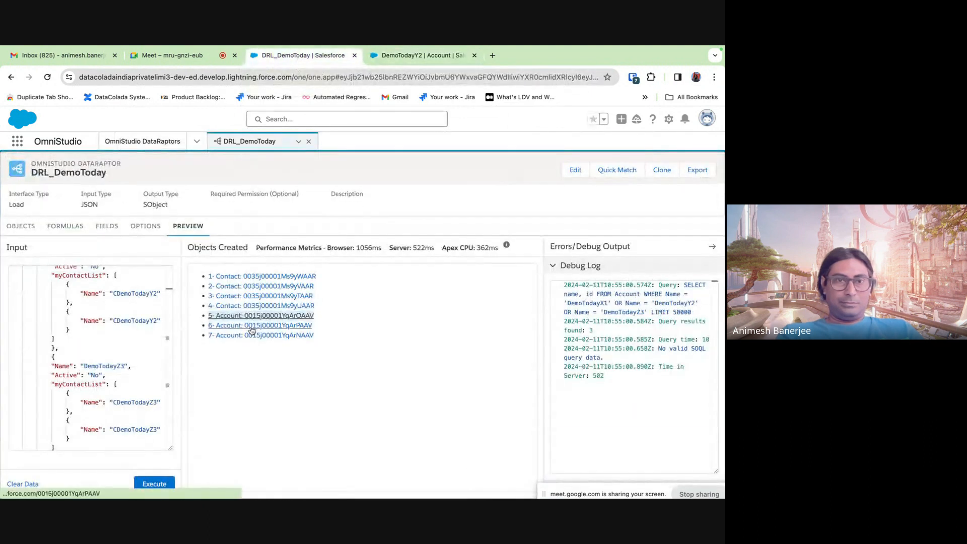
# - Check the sixth and seventh records' Accounts, then close the DemoTodayZ3, X1 and Y2 pages
pyautogui.rightClick(252, 329)
pyautogui.click(305, 287)
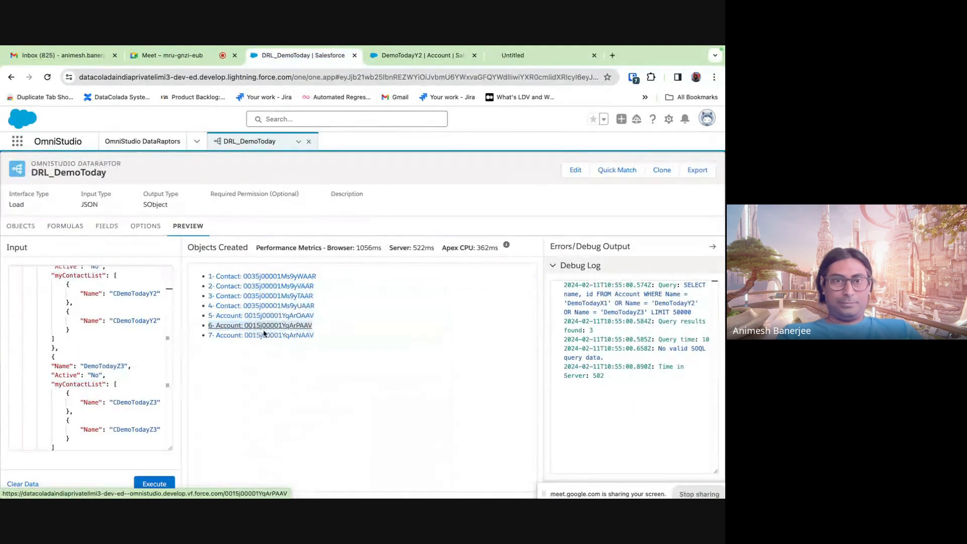
pyautogui.rightClick(263, 334)
pyautogui.click(303, 287)
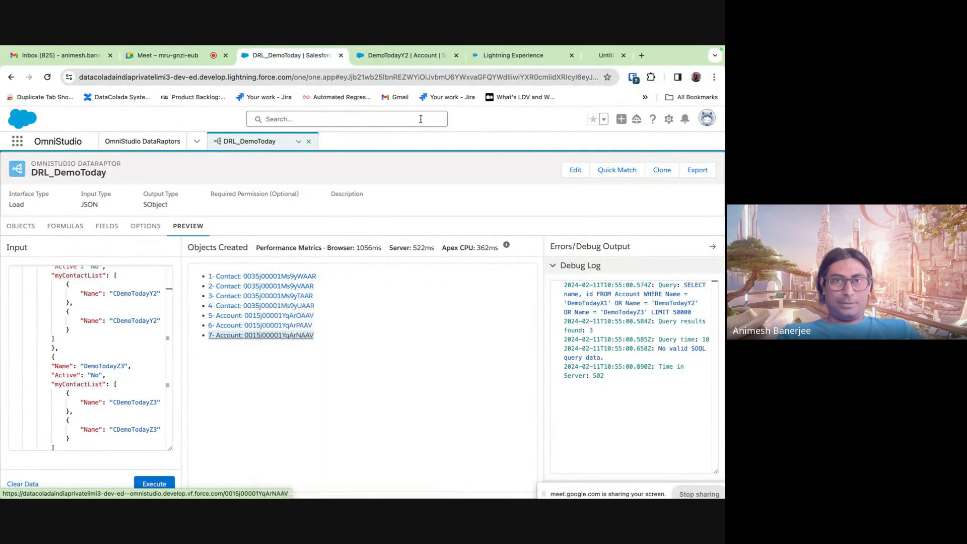
pyautogui.click(482, 60)
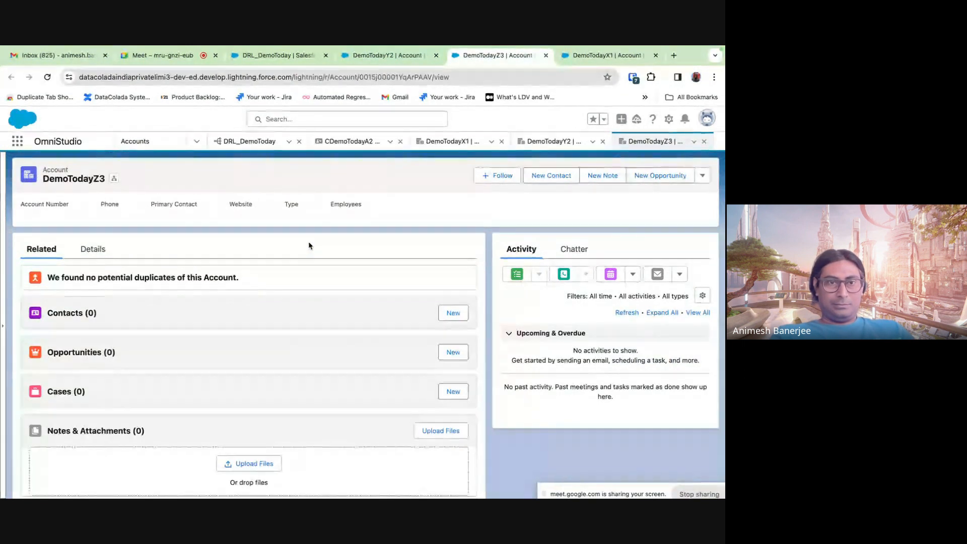
pyautogui.click(544, 55)
pyautogui.click(544, 56)
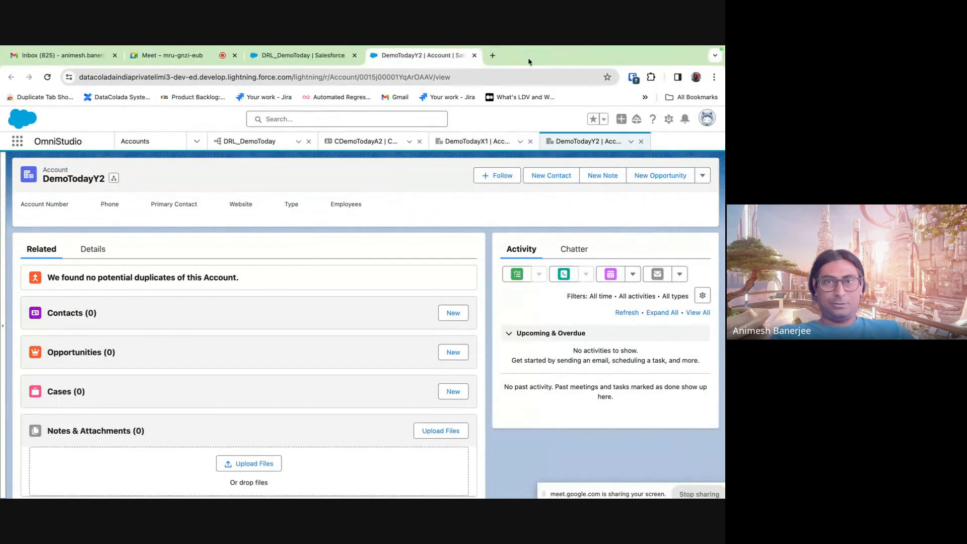
pyautogui.click(474, 56)
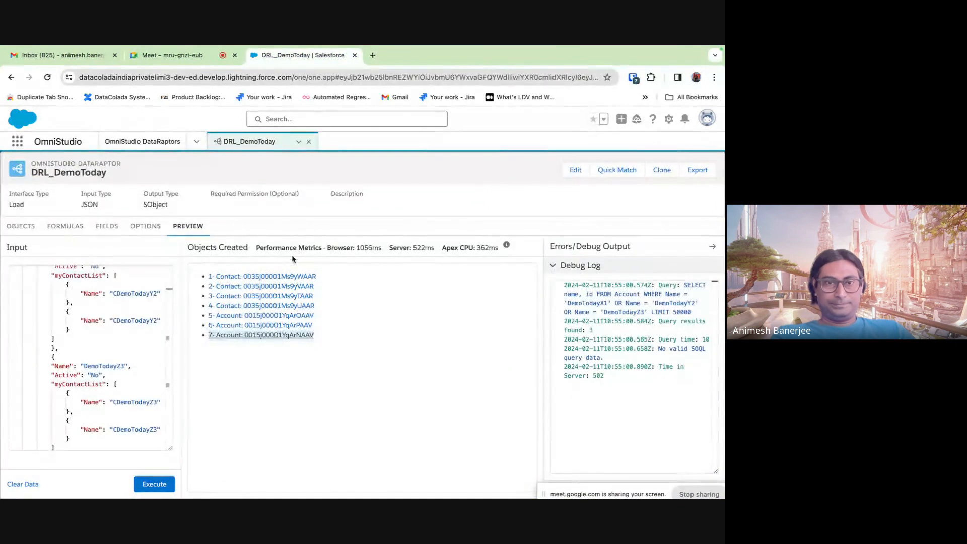
# - View the first created Contact record, CDemoTodayZ3, in a new tab and close it
pyautogui.rightClick(285, 277)
pyautogui.click(307, 277)
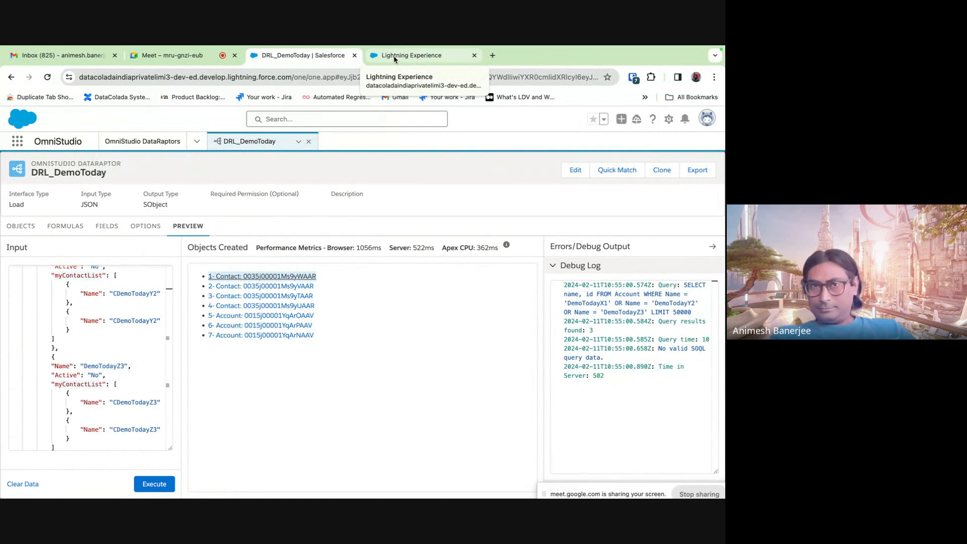
pyautogui.click(394, 56)
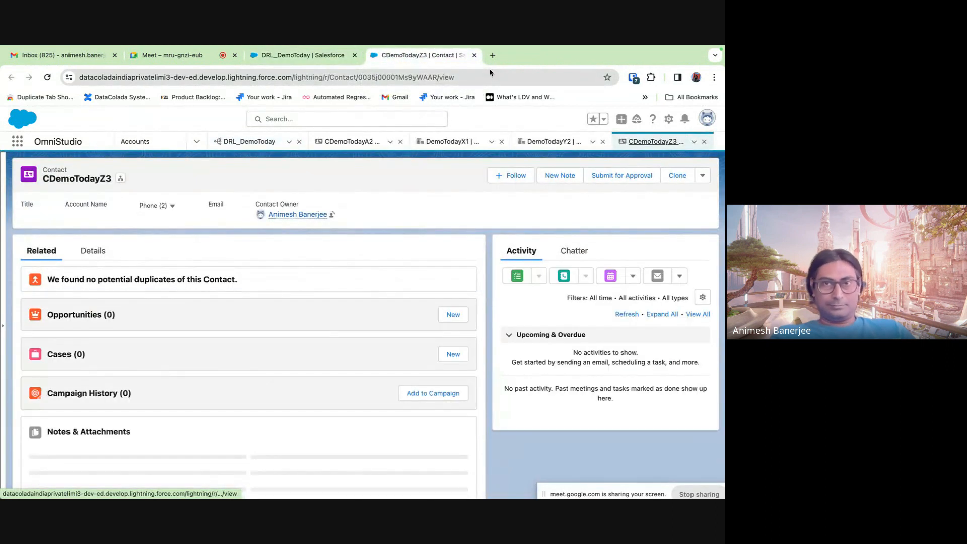
pyautogui.click(474, 55)
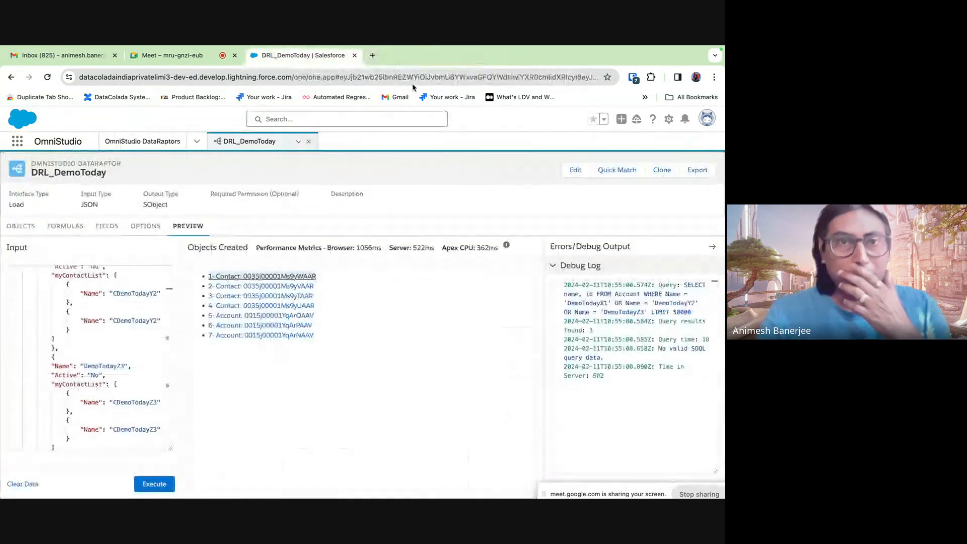
# - Delete the existing myAccountList:Name Account mapping
pyautogui.click(78, 228)
pyautogui.click(104, 226)
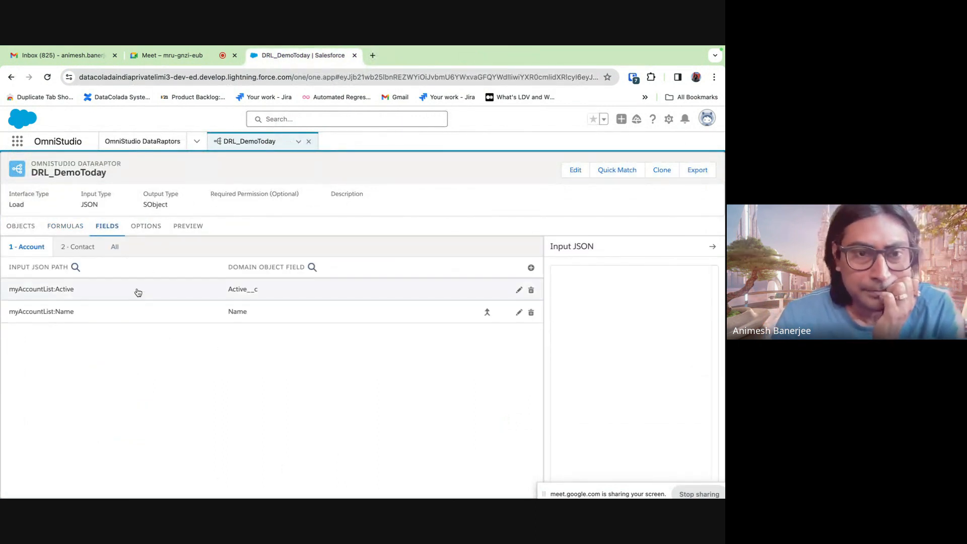
pyautogui.click(259, 315)
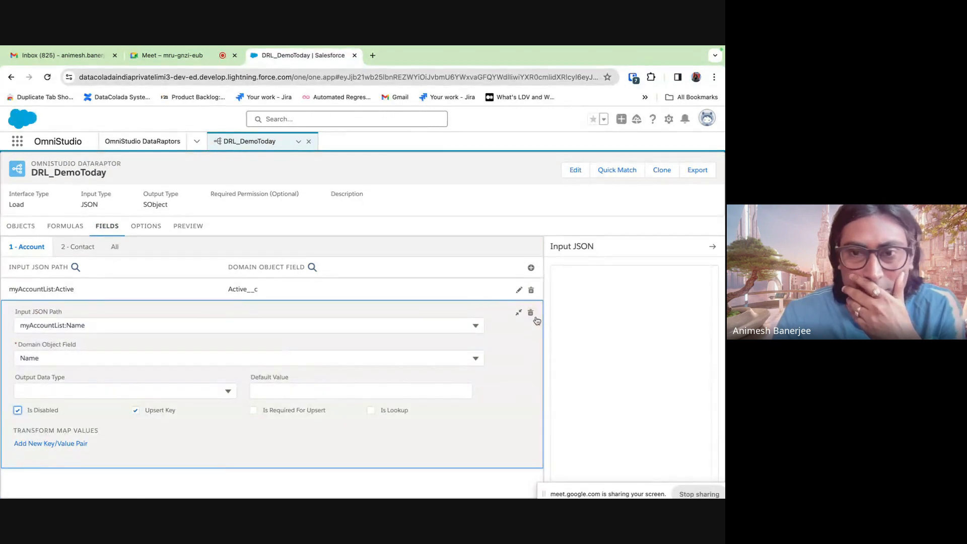
pyautogui.click(531, 313)
pyautogui.click(383, 352)
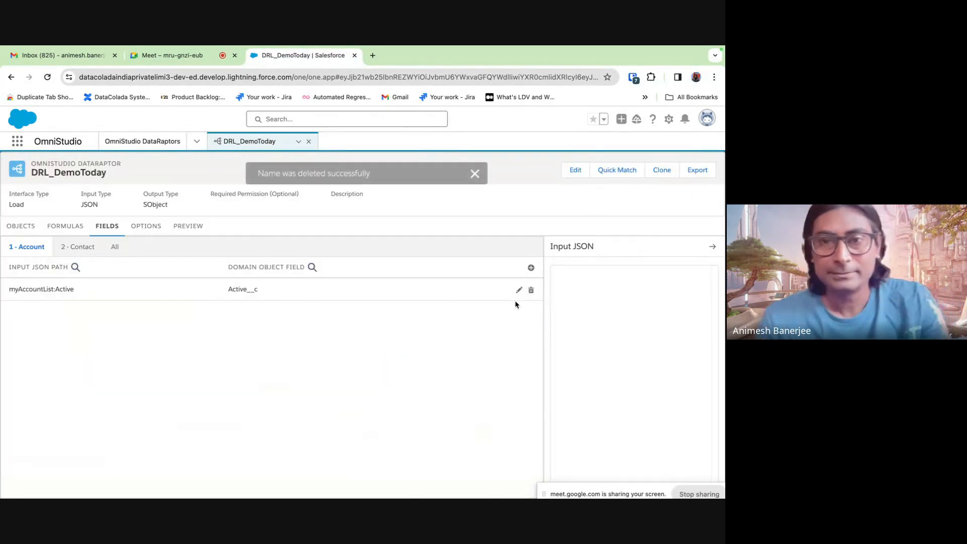
# - Add a fresh Account mapping from myAccountList:Name to the Name field
pyautogui.click(531, 267)
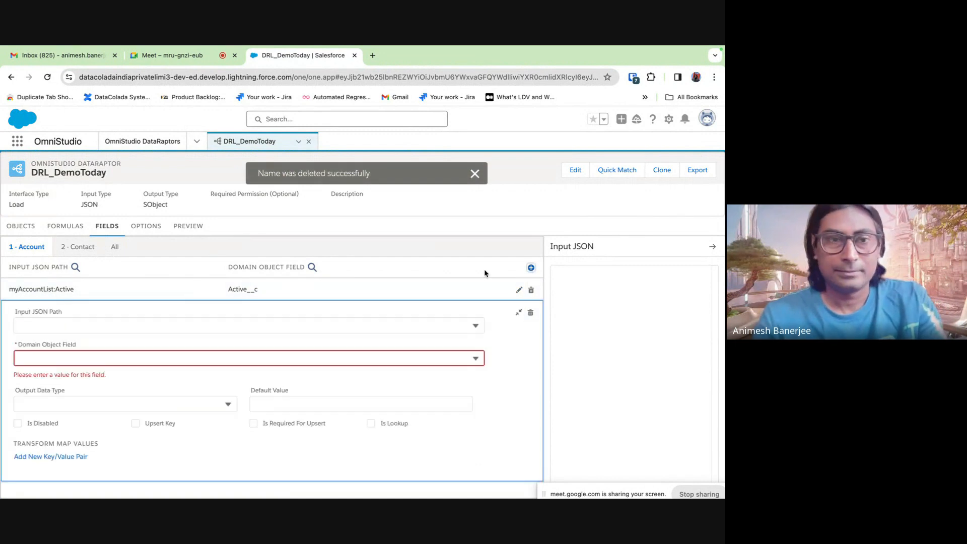
pyautogui.click(42, 325)
pyautogui.write('myAccountList')
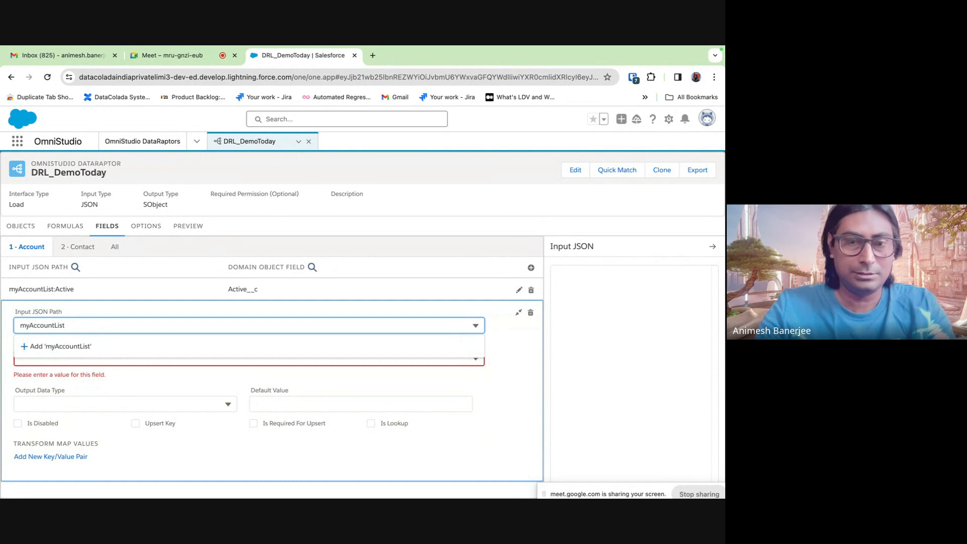
pyautogui.write(':Name')
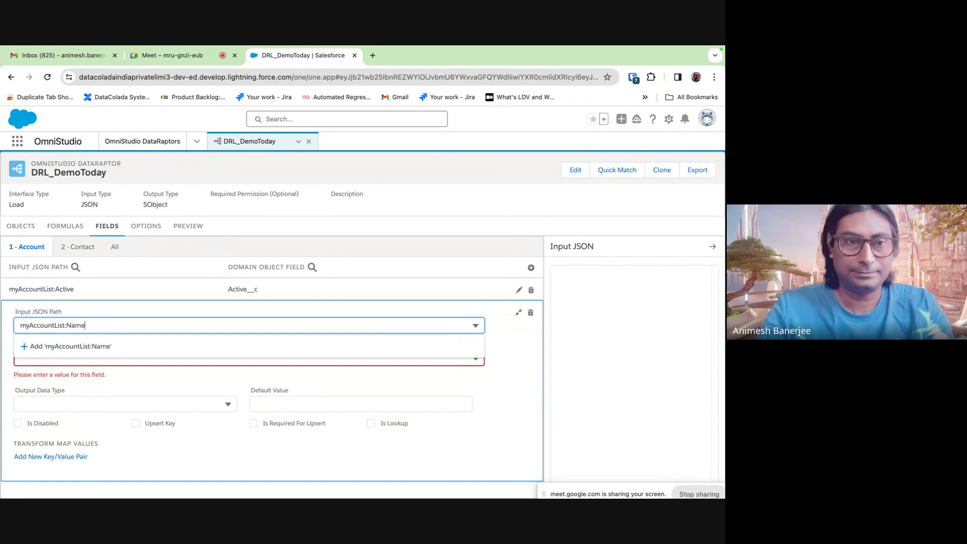
pyautogui.click(103, 347)
pyautogui.click(62, 361)
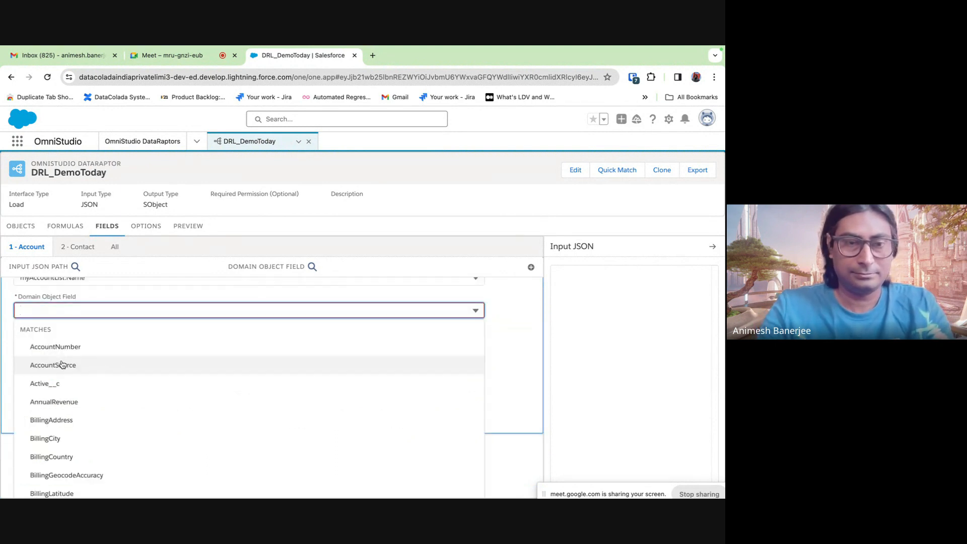
pyautogui.write('Name')
pyautogui.click(64, 410)
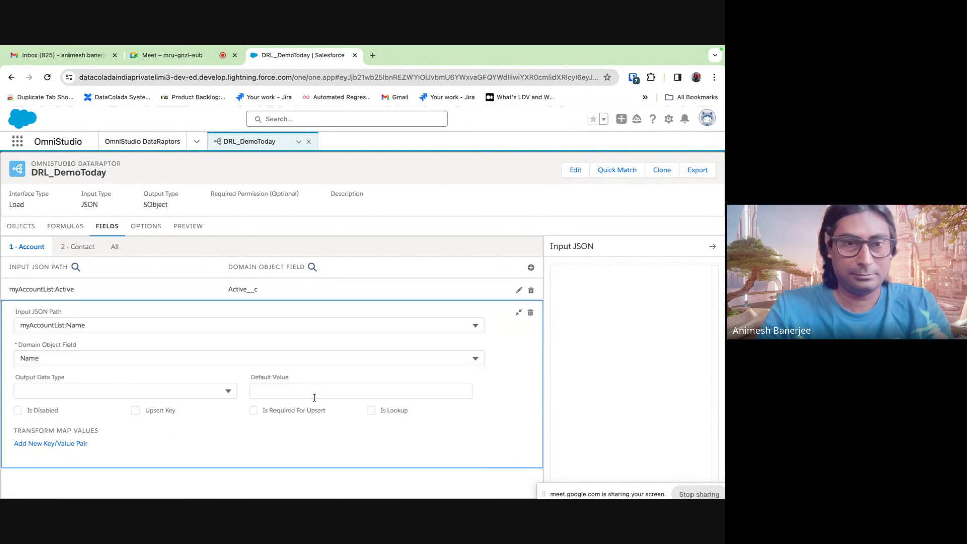
pyautogui.click(517, 315)
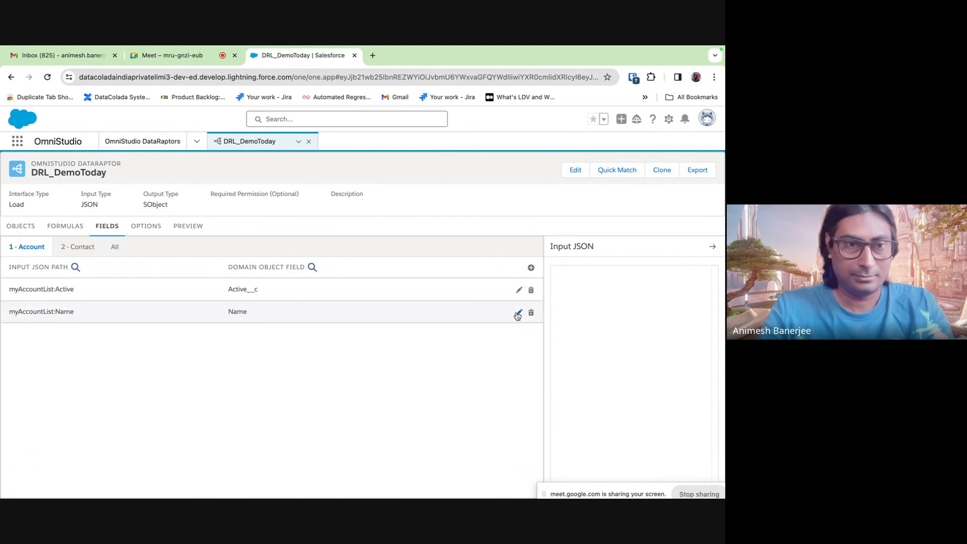
pyautogui.click(20, 225)
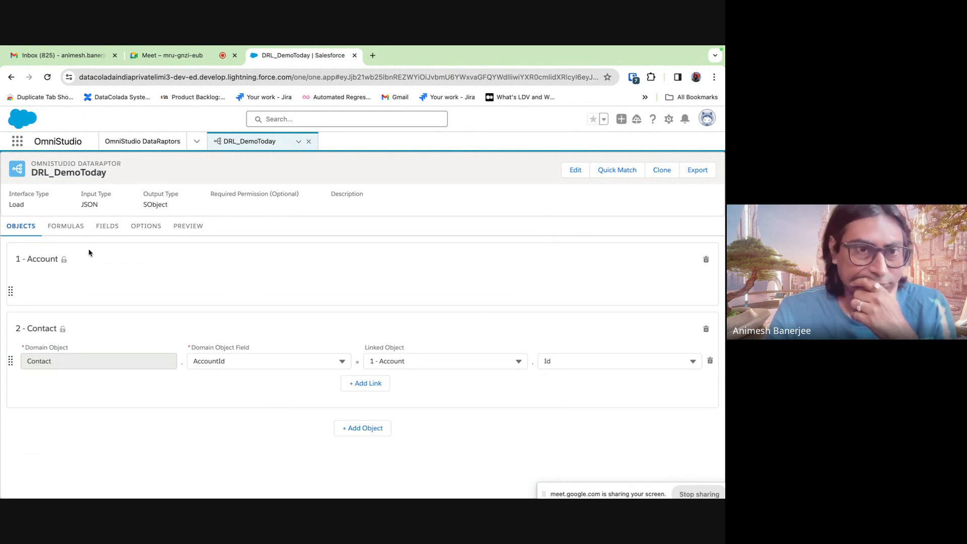
# - Switch to the Contact field mappings and glance at the preview input
pyautogui.click(71, 228)
pyautogui.click(107, 228)
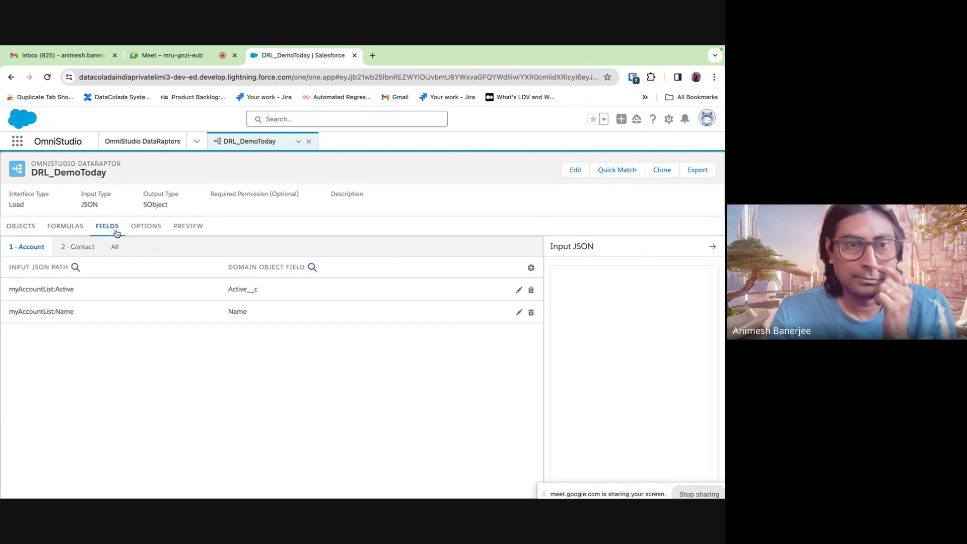
pyautogui.click(83, 248)
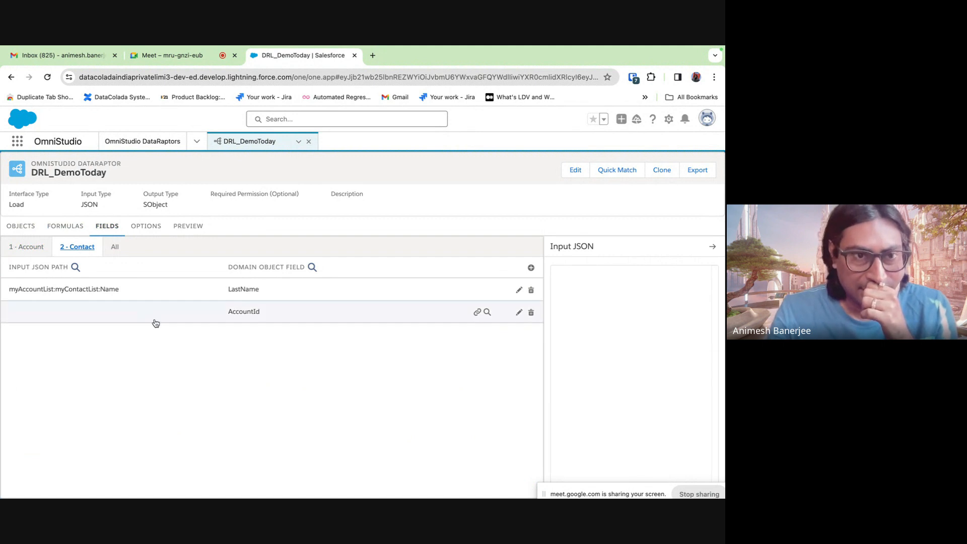
pyautogui.click(176, 234)
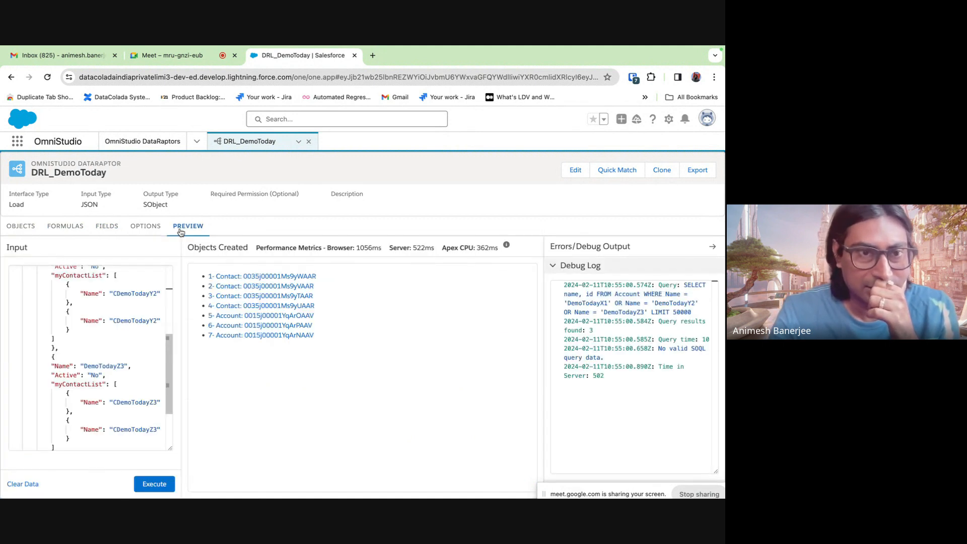
pyautogui.scroll(-3, 96, 330)
pyautogui.scroll(3, 95, 331)
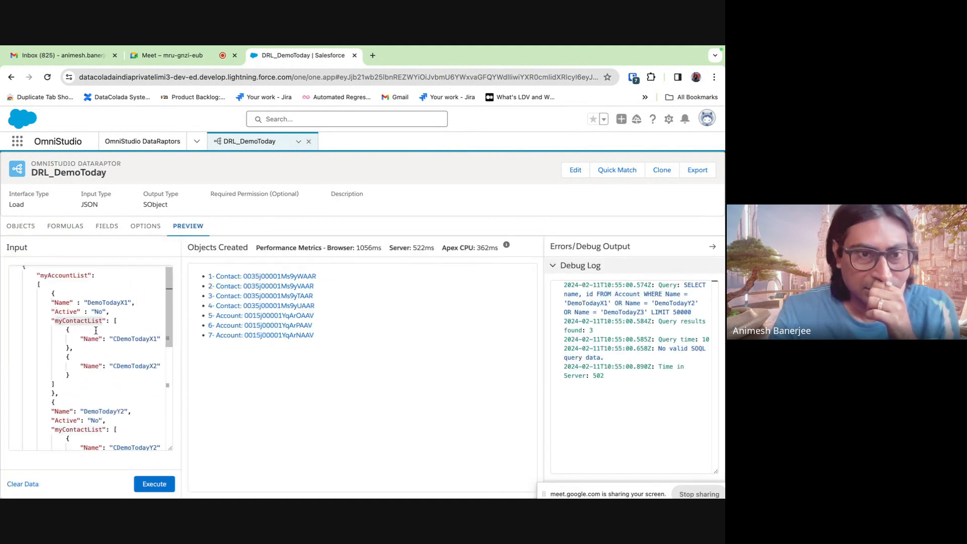
# - Confirm myAccountList:myContactList:Name still maps to the Contact LastName field
pyautogui.click(70, 232)
pyautogui.click(110, 230)
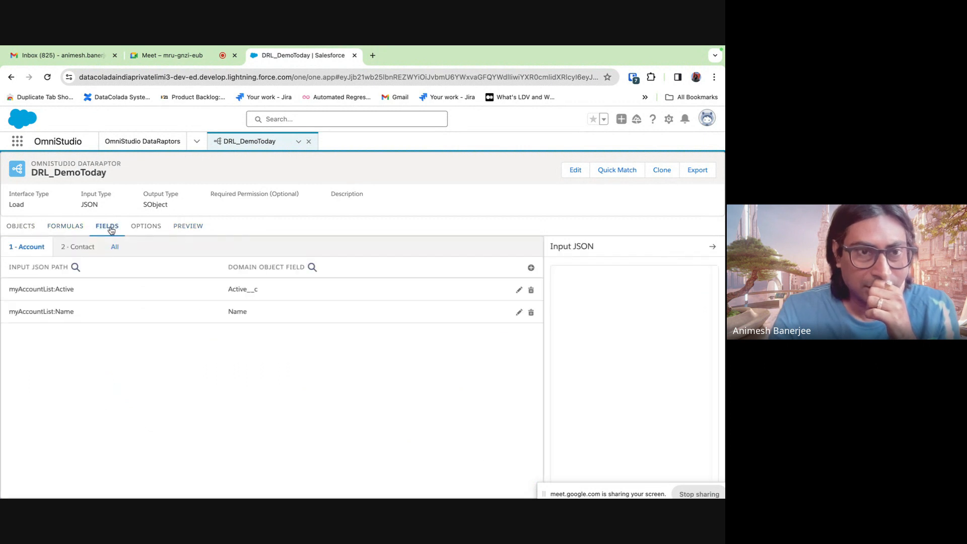
pyautogui.click(81, 247)
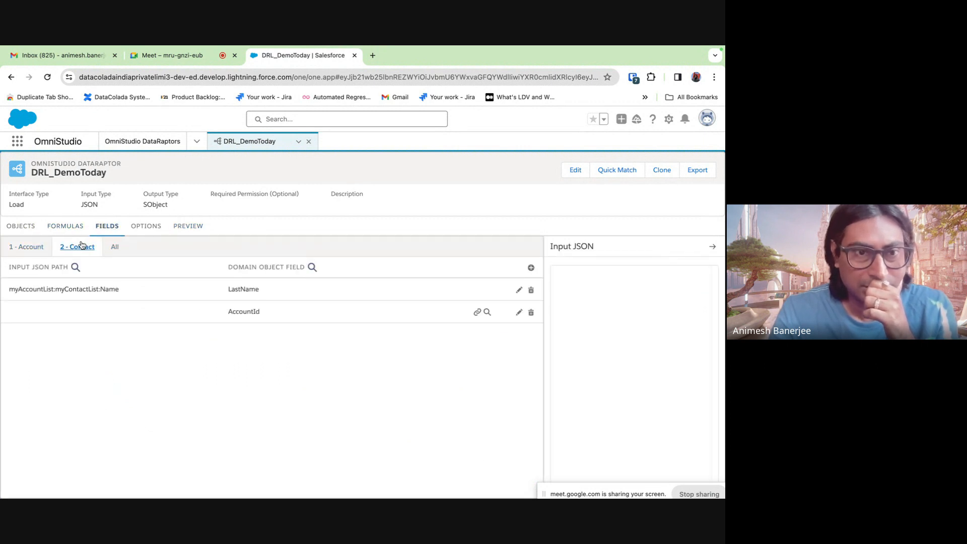
pyautogui.click(211, 290)
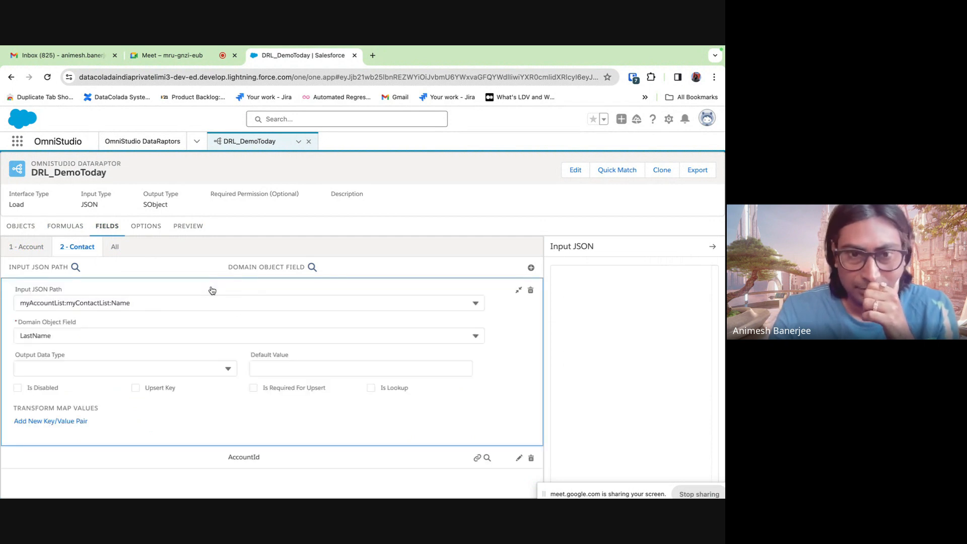
pyautogui.click(175, 334)
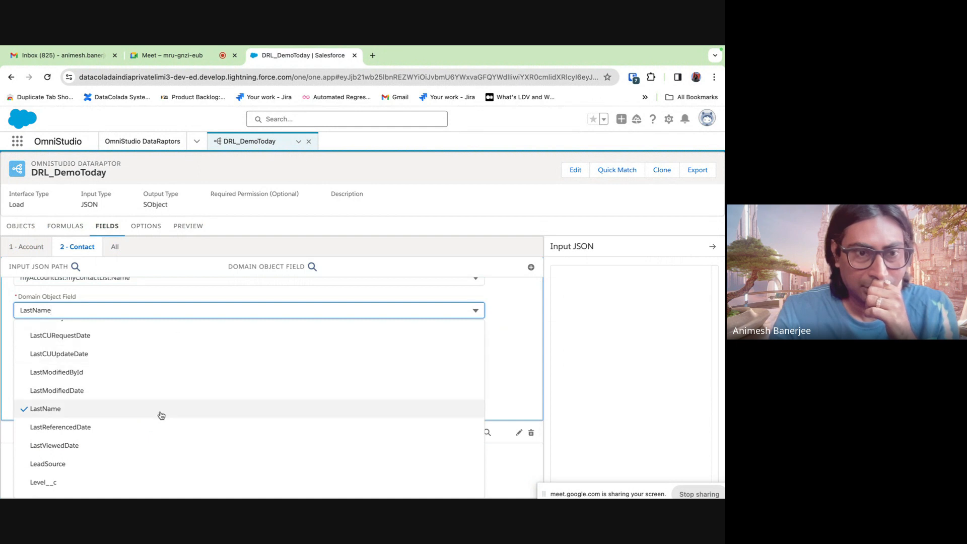
pyautogui.click(186, 413)
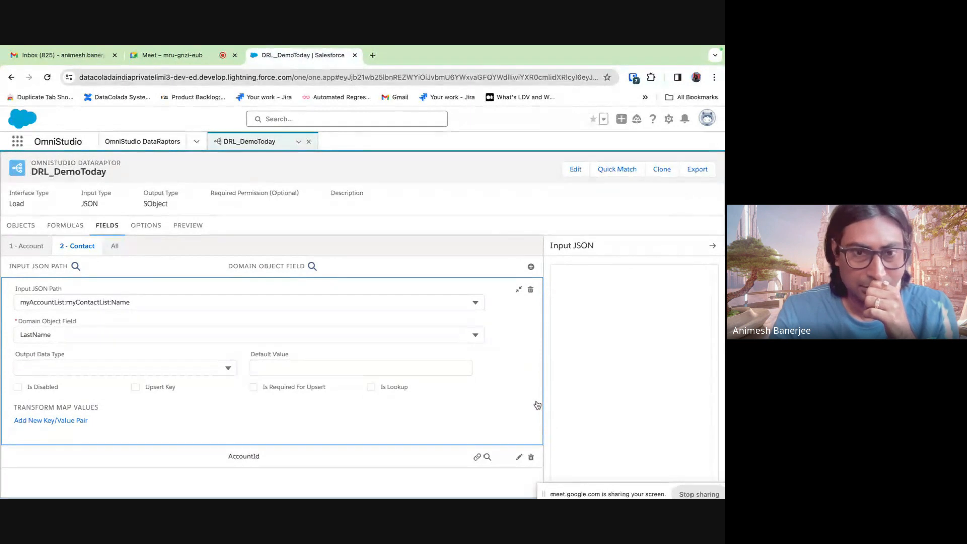
pyautogui.click(518, 289)
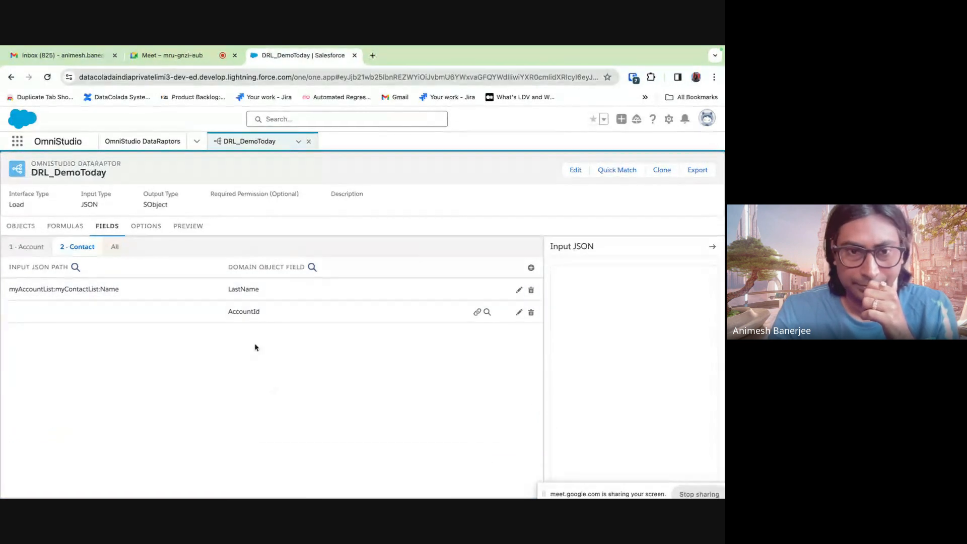
# - Inspect the AccountId mapping linking Contact to the Account's Id
pyautogui.click(519, 313)
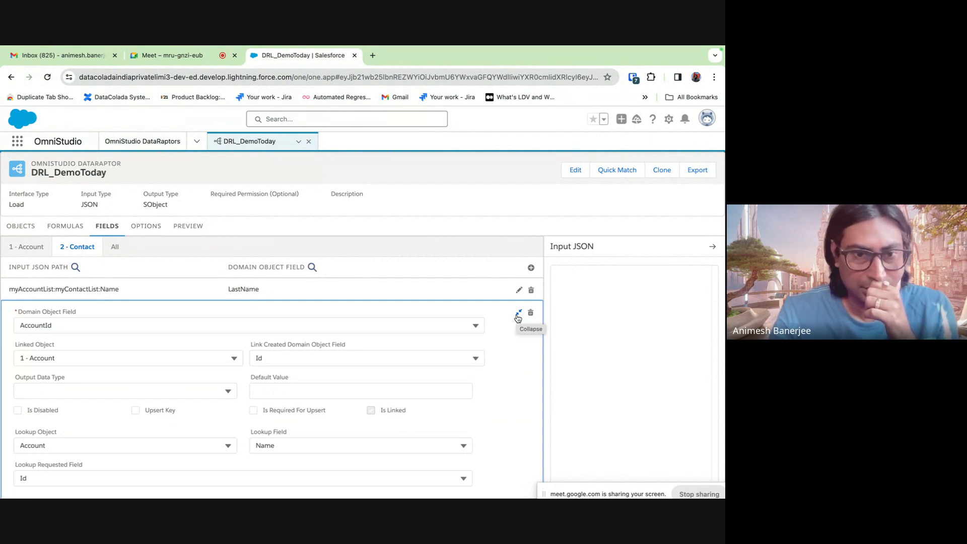
pyautogui.scroll(-1, 507, 393)
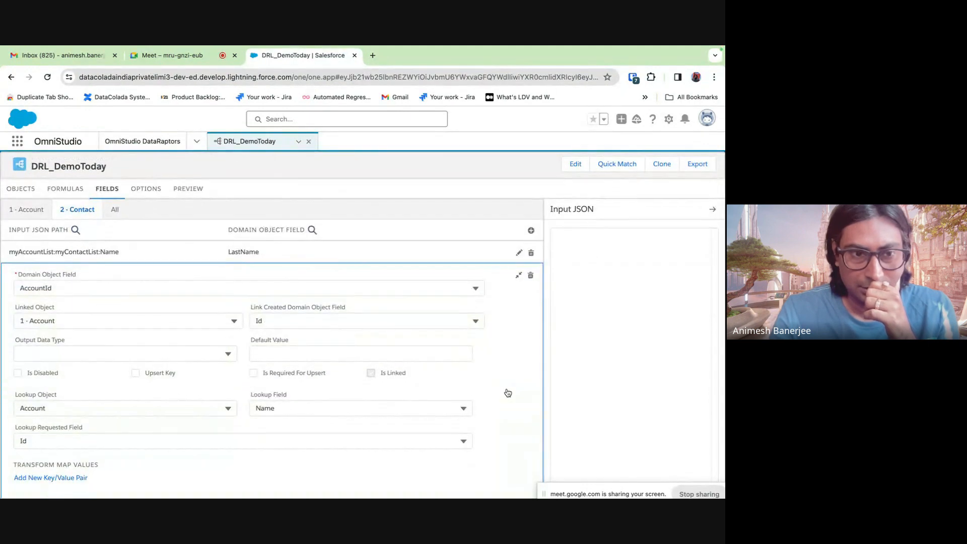
pyautogui.scroll(1, 508, 391)
pyautogui.click(519, 313)
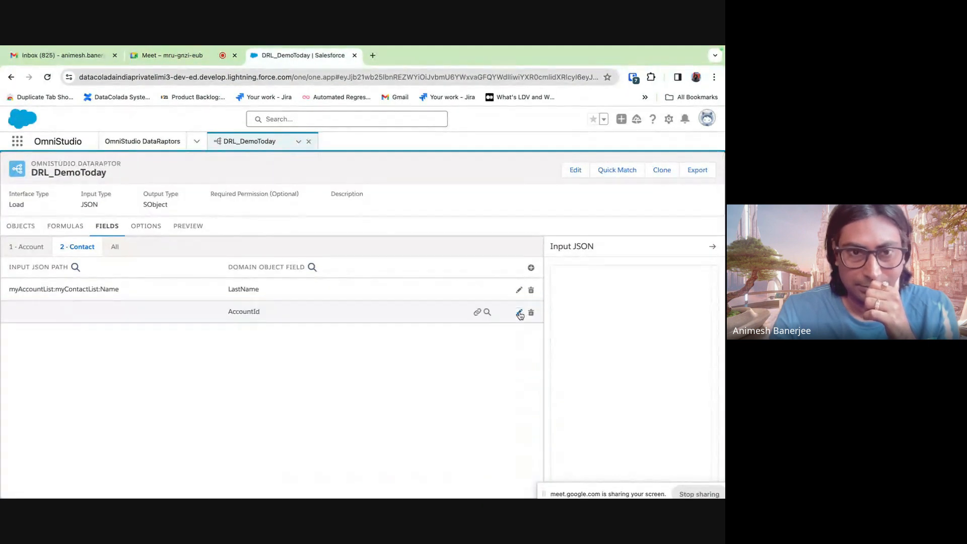
pyautogui.click(188, 226)
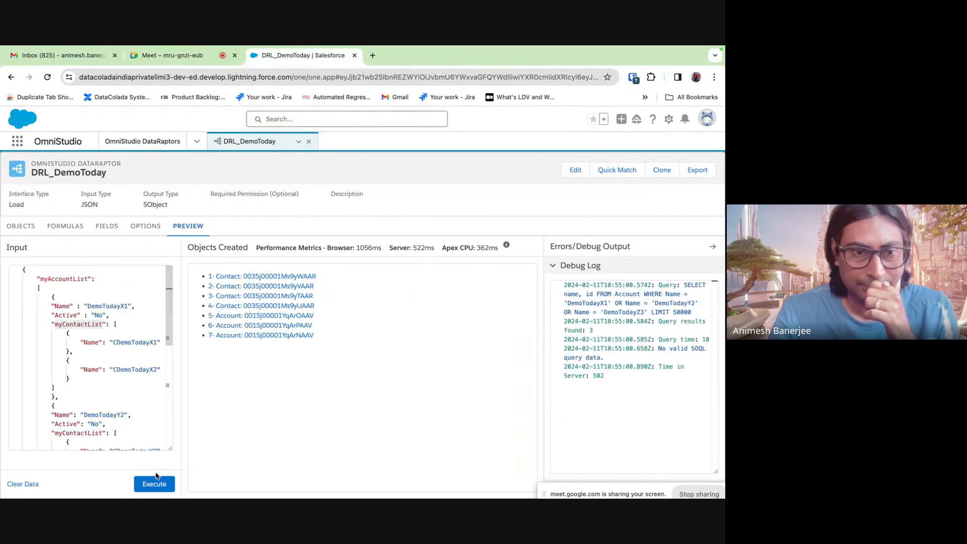
# - Scroll through the Input JSON to review the nested myAccountList and myContactList entries
pyautogui.scroll(-2, 127, 399)
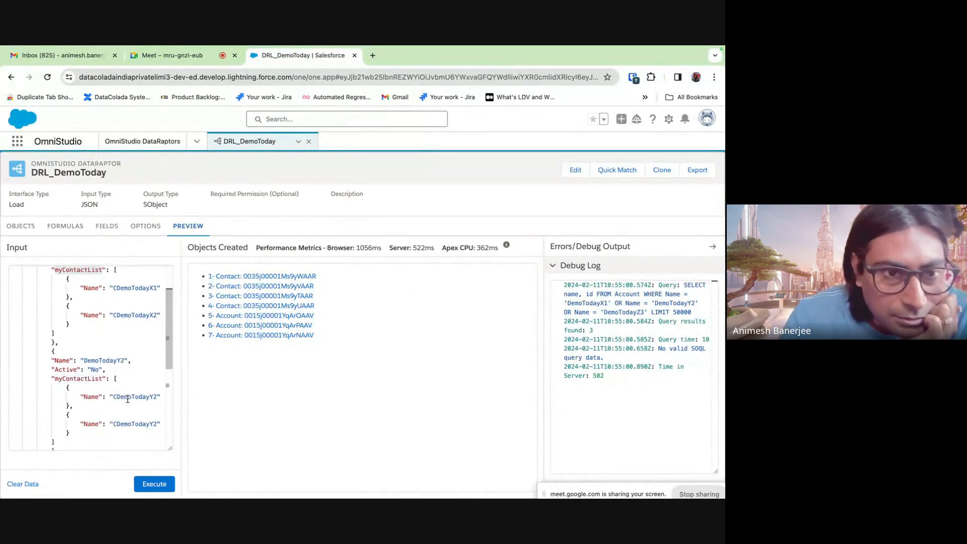
pyautogui.scroll(-1, 127, 399)
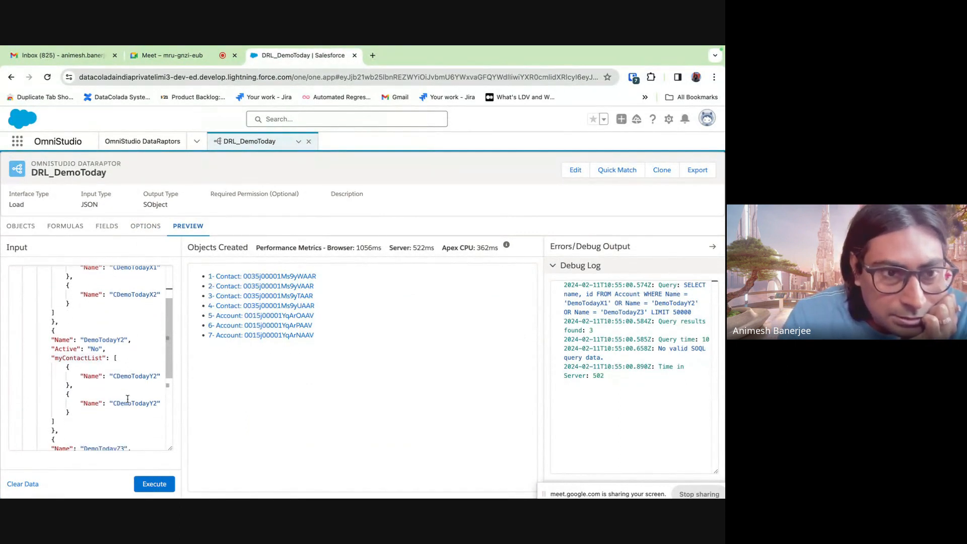
pyautogui.scroll(-2, 127, 399)
pyautogui.scroll(-1, 128, 399)
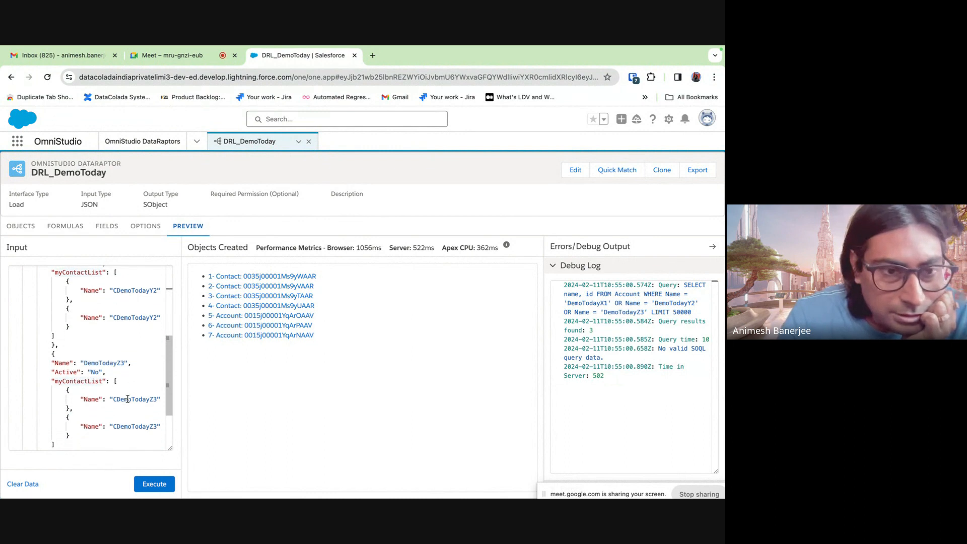
pyautogui.scroll(-2, 127, 399)
pyautogui.scroll(3, 127, 398)
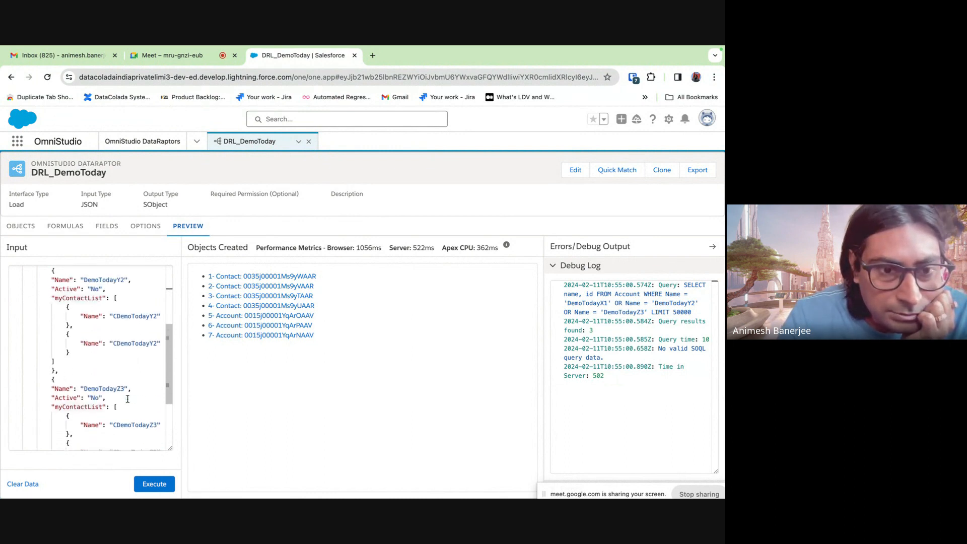
pyautogui.scroll(-4, 128, 399)
pyautogui.scroll(8, 127, 399)
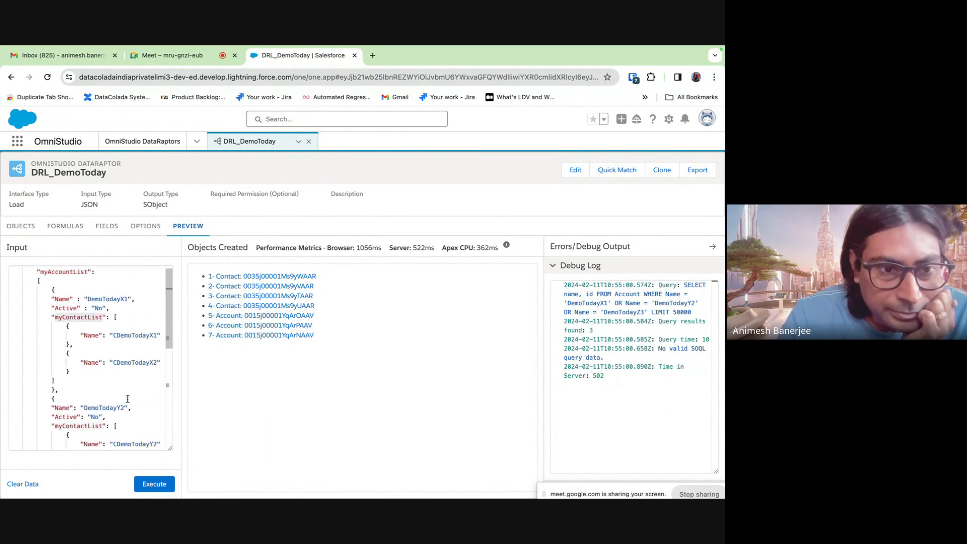
pyautogui.scroll(-5, 128, 399)
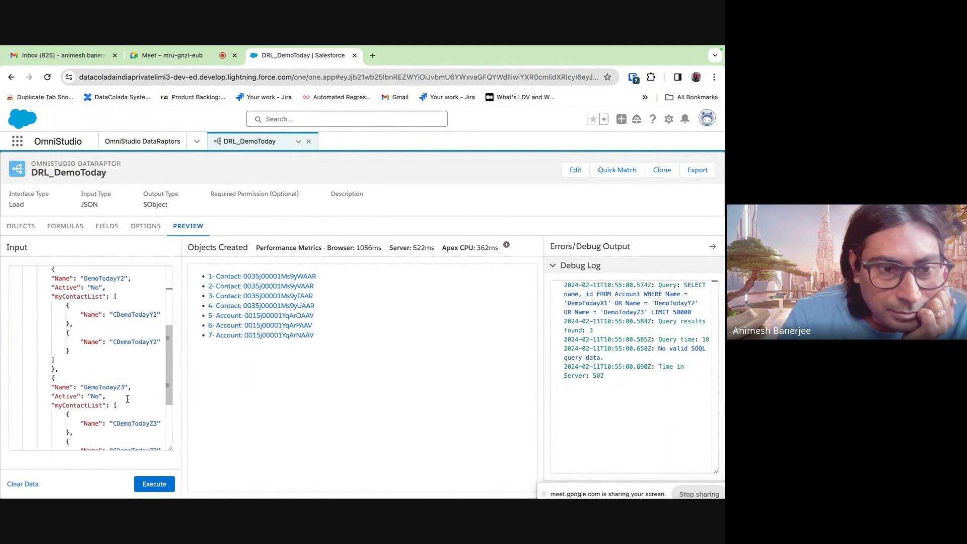
pyautogui.scroll(-1, 128, 399)
pyautogui.scroll(1, 128, 399)
pyautogui.scroll(-1, 127, 399)
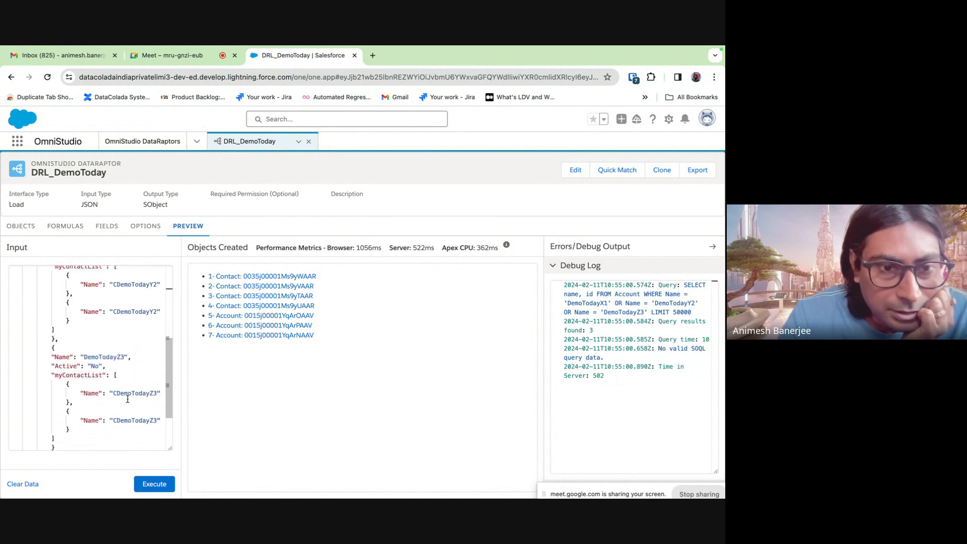
pyautogui.scroll(-1, 128, 399)
pyautogui.scroll(-3, 127, 399)
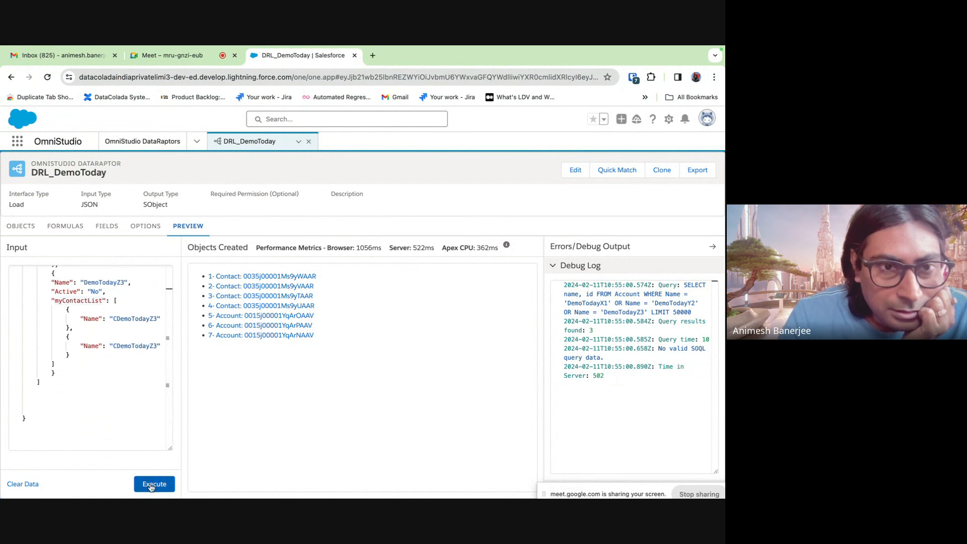
# - Execute the load again, then show the 2 - Contact field mappings
pyautogui.click(151, 484)
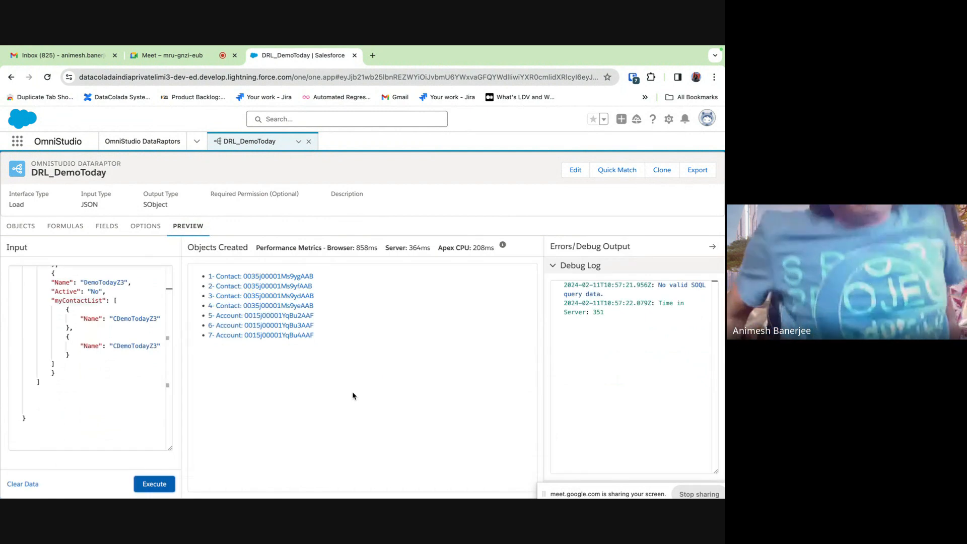
pyautogui.click(108, 235)
pyautogui.click(85, 247)
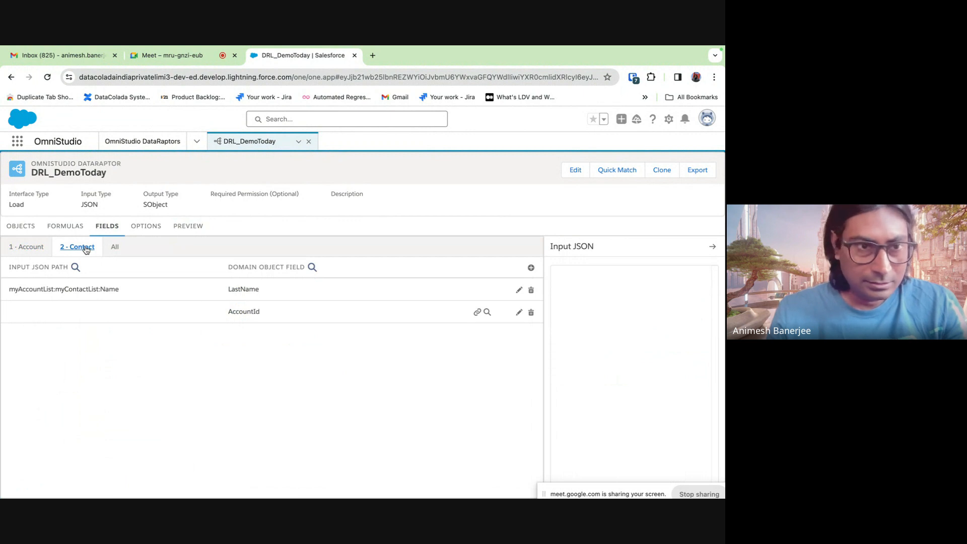
# - Sort the DataRaptor list by Type, reverse the order, and close the DRL_DemoToday tab
pyautogui.click(29, 248)
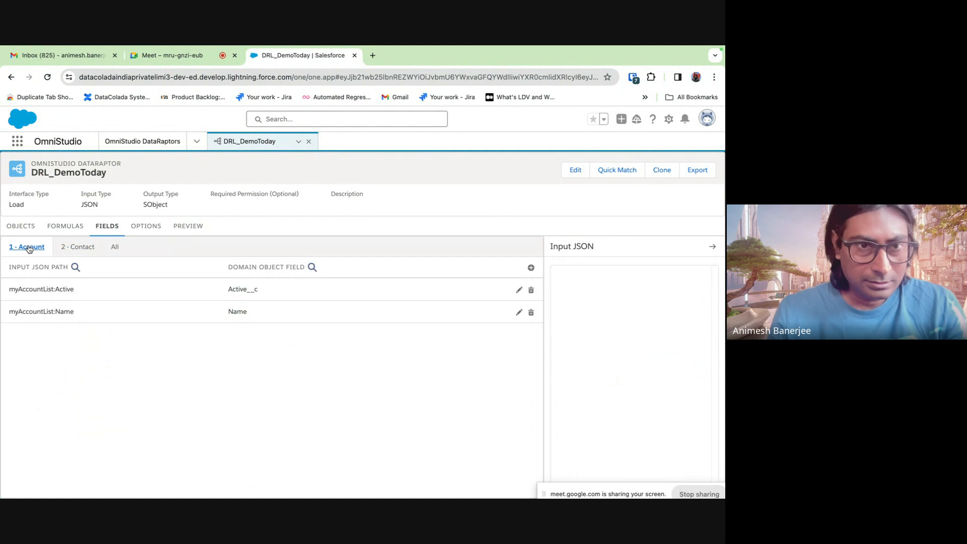
pyautogui.click(146, 143)
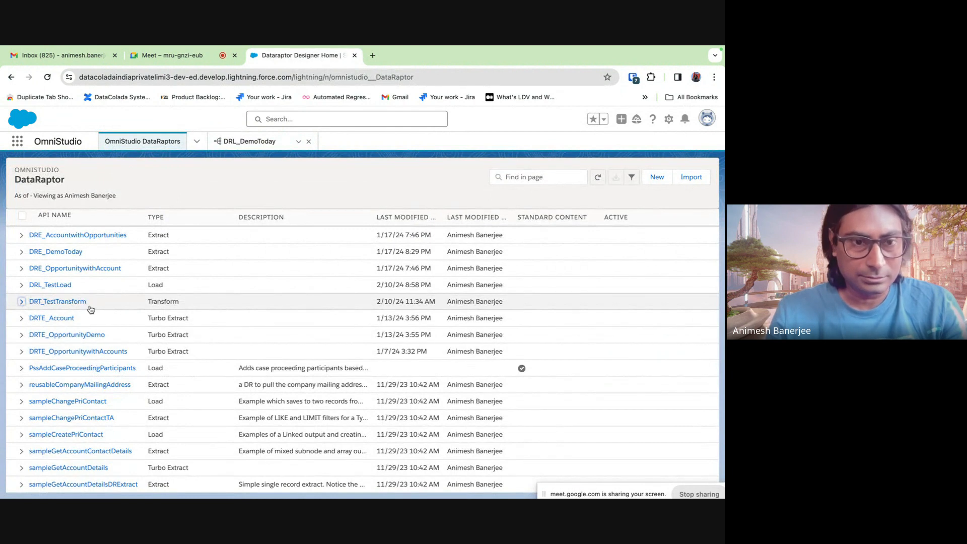
pyautogui.click(200, 223)
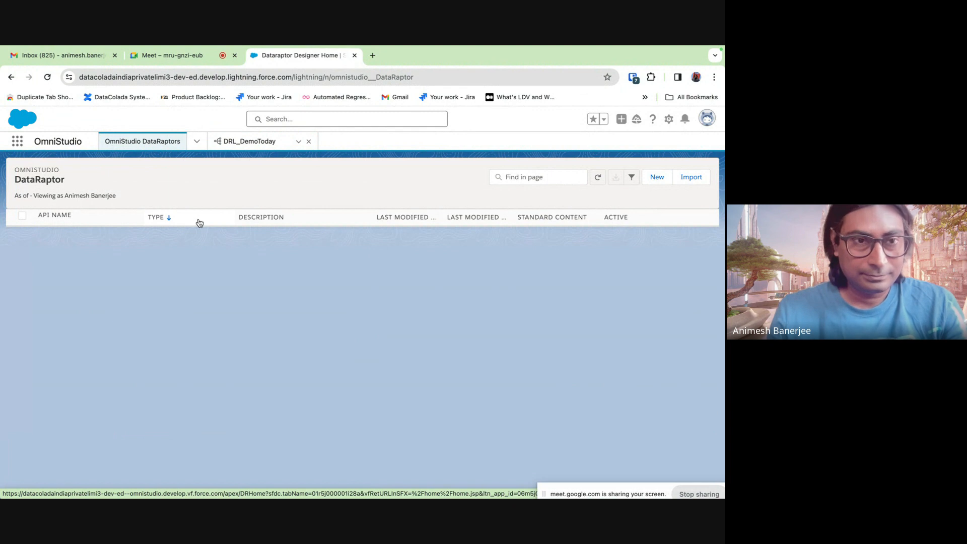
pyautogui.click(192, 224)
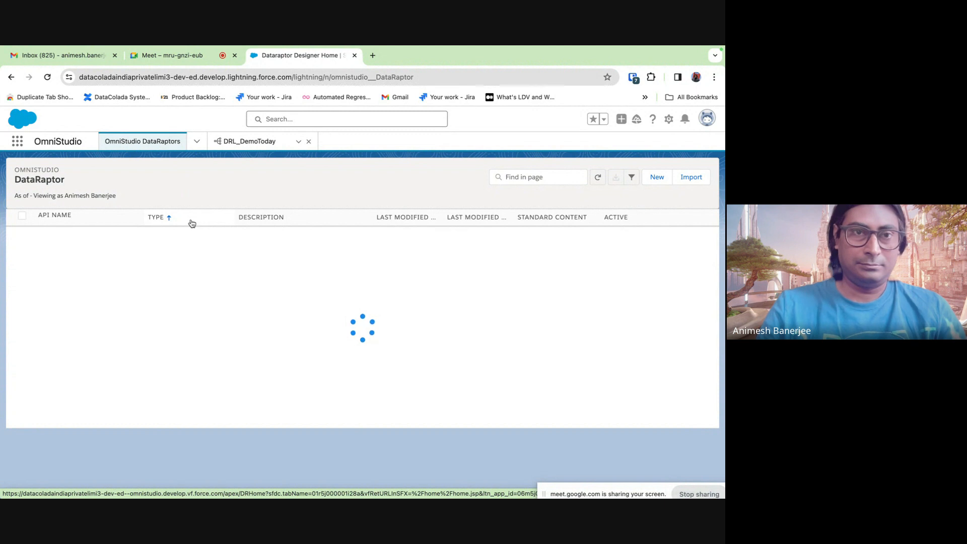
pyautogui.click(270, 146)
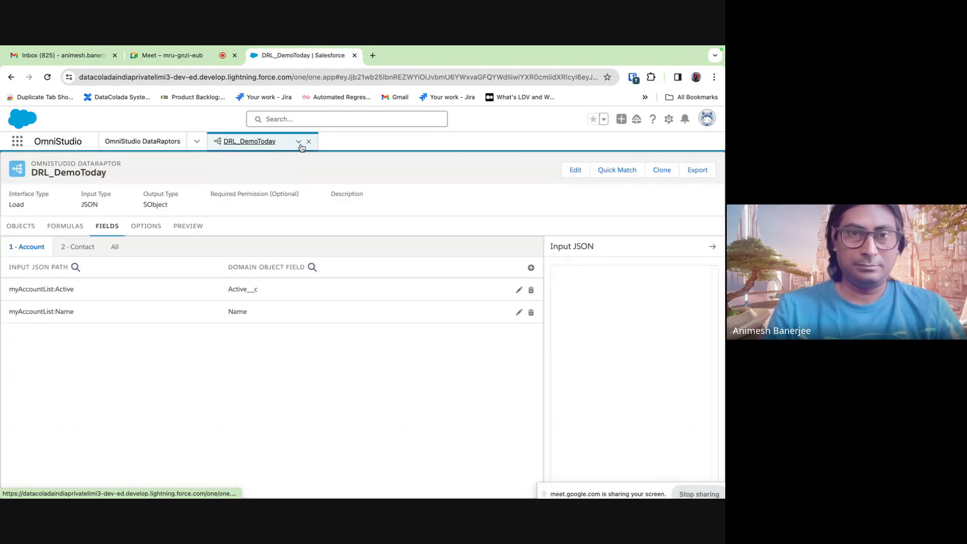
pyautogui.click(308, 141)
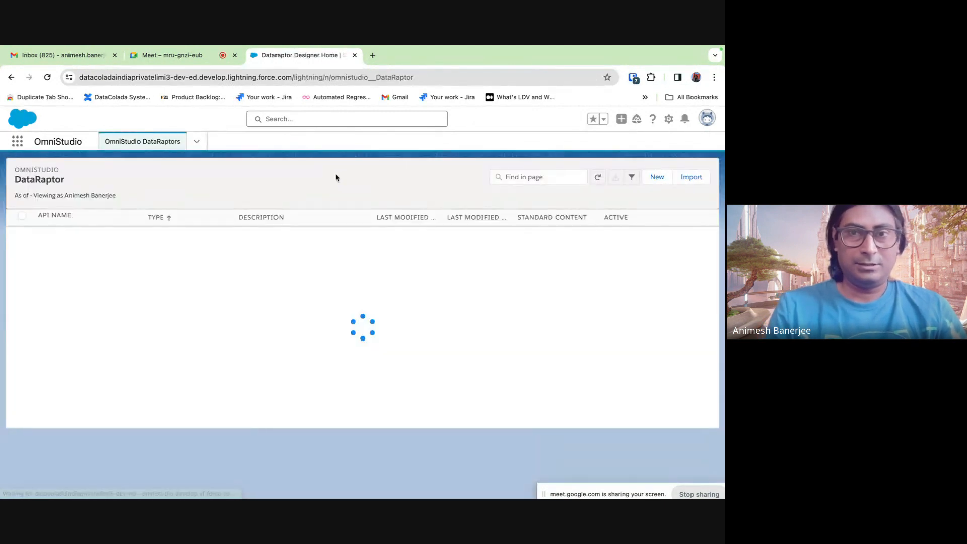
# - Create and save a new DataRaptor named 'DRL_Demo2' with Interface Type Load
pyautogui.click(655, 179)
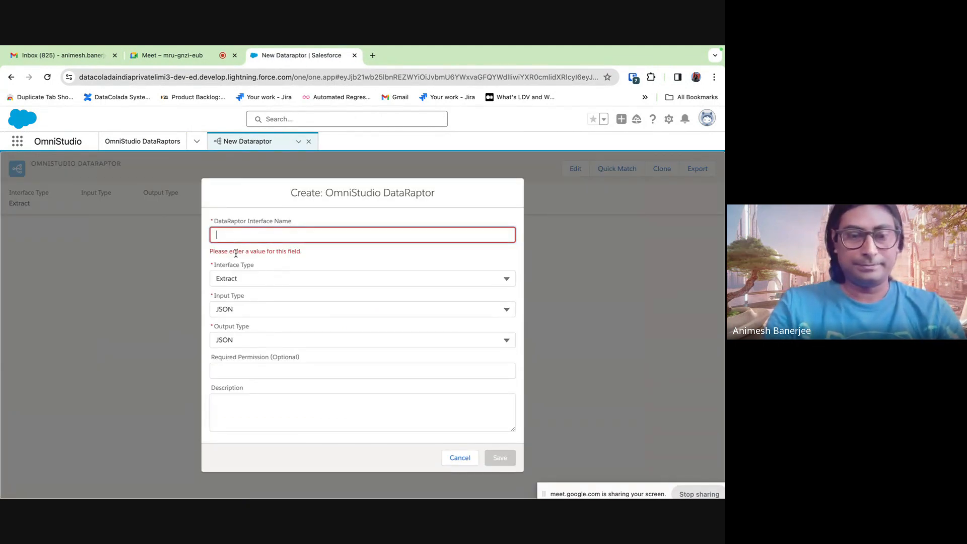
pyautogui.write('DRL_')
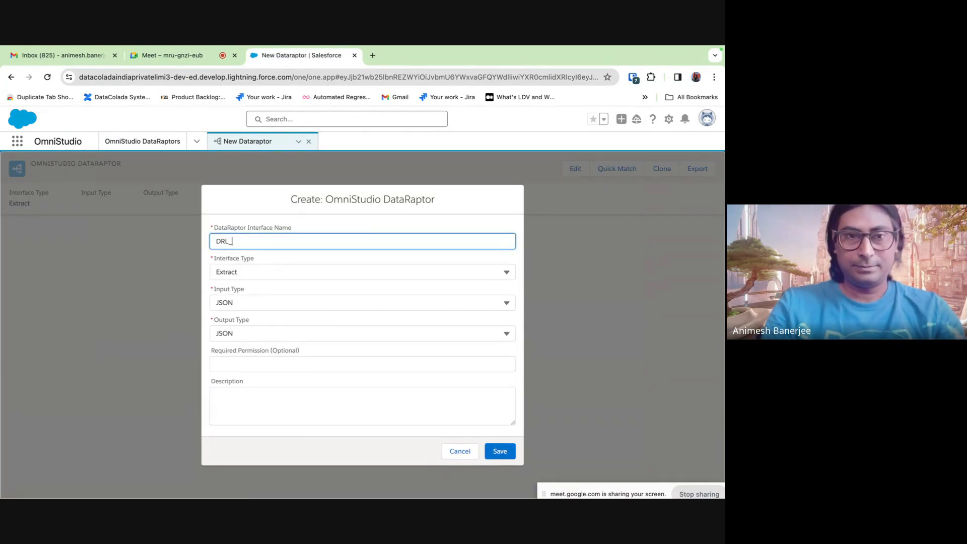
pyautogui.write('Demo')
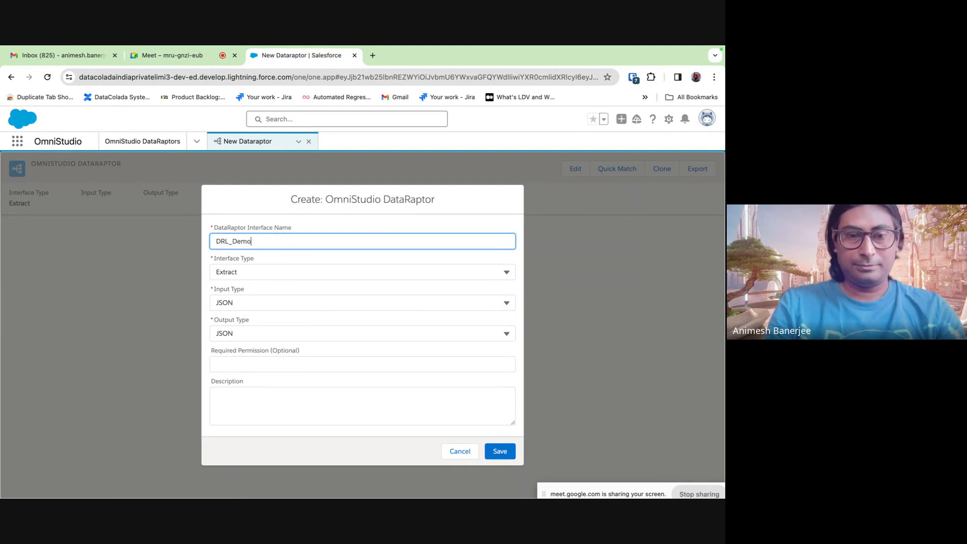
pyautogui.write('2')
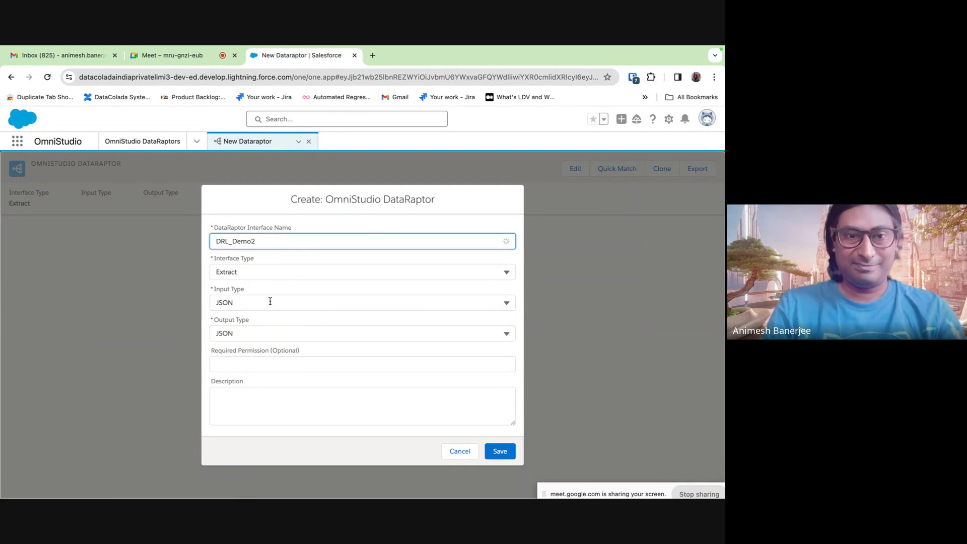
pyautogui.click(247, 272)
pyautogui.click(246, 327)
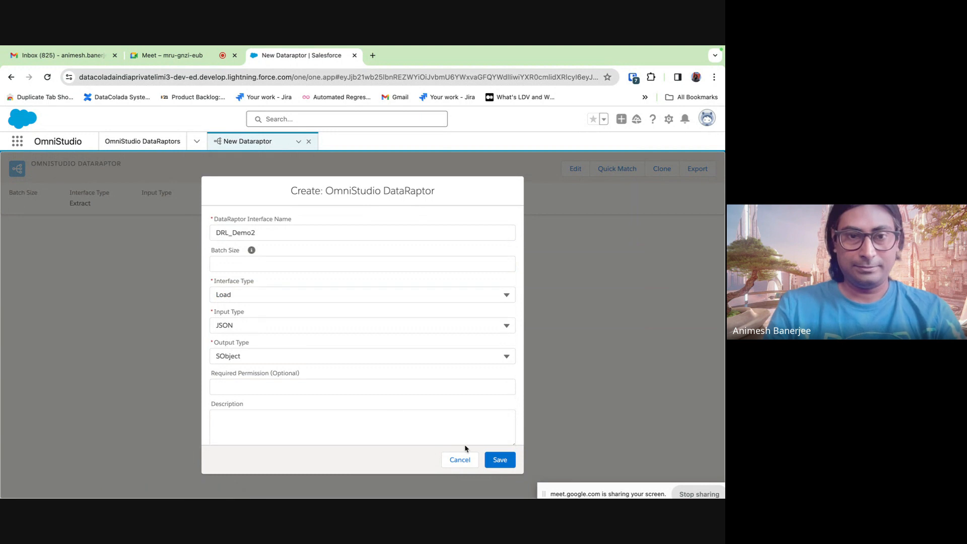
pyautogui.click(500, 460)
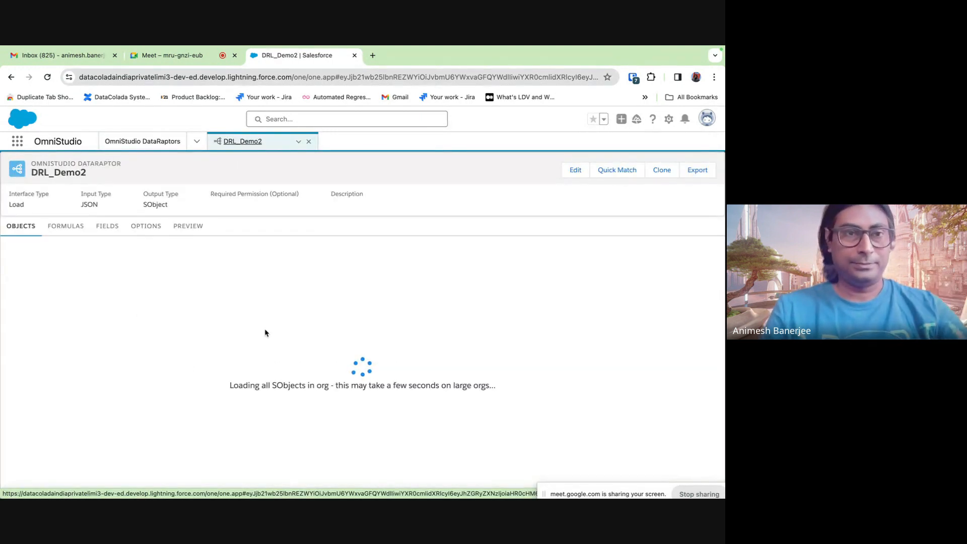
# - Add Account as the first object to load
pyautogui.click(363, 256)
pyautogui.click(282, 259)
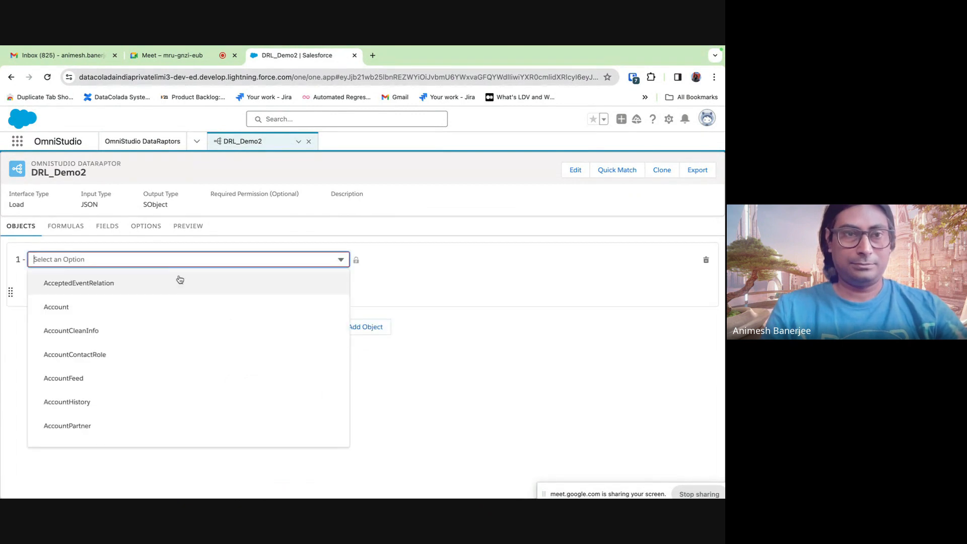
pyautogui.click(97, 306)
# - Add Contact as the second object, replacing the mistaken AcceptedEventRelation choice
pyautogui.click(367, 328)
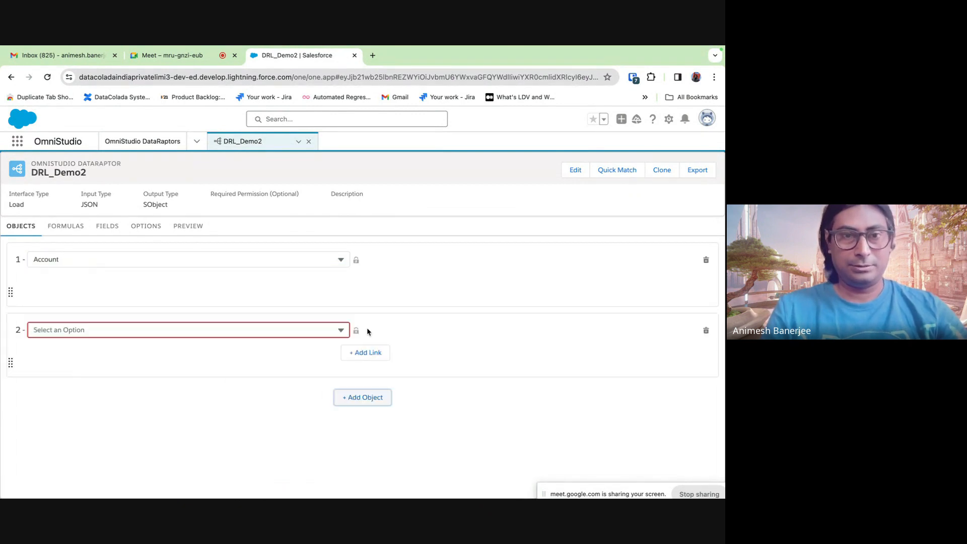
pyautogui.click(141, 328)
pyautogui.click(139, 330)
pyautogui.click(108, 330)
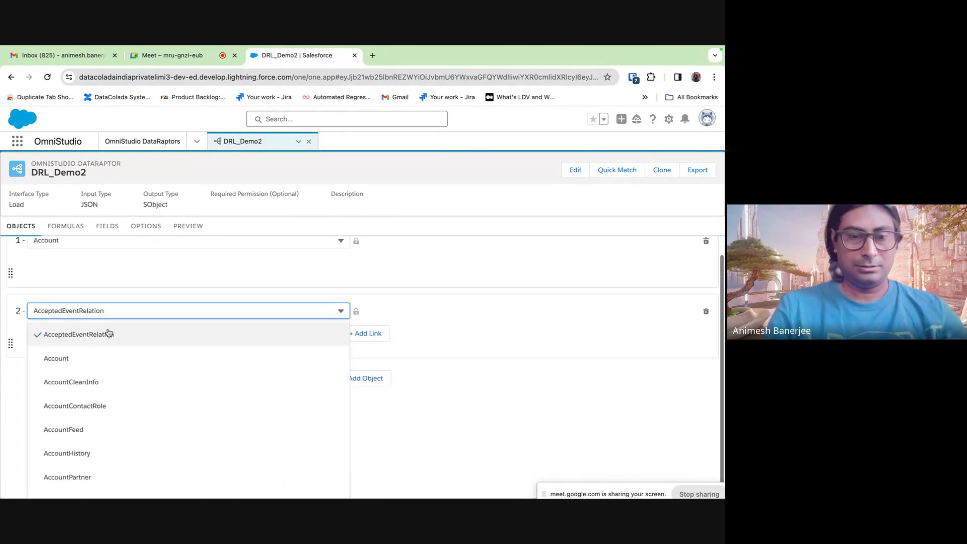
pyautogui.press('BackSpace')
pyautogui.press('BackSpace')
pyautogui.press('BackSpace')
pyautogui.press('BackSpace')
pyautogui.press('BackSpace')
pyautogui.press('BackSpace')
pyautogui.press('BackSpace')
pyautogui.press('BackSpace')
pyautogui.press('BackSpace')
pyautogui.press('BackSpace')
pyautogui.press('BackSpace')
pyautogui.press('BackSpace')
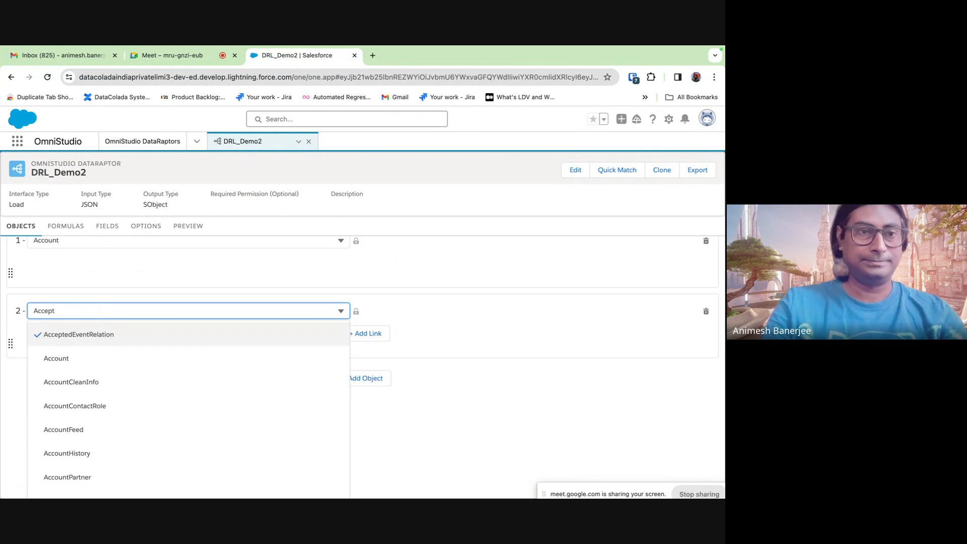
pyautogui.press('BackSpace')
pyautogui.write('Conat')
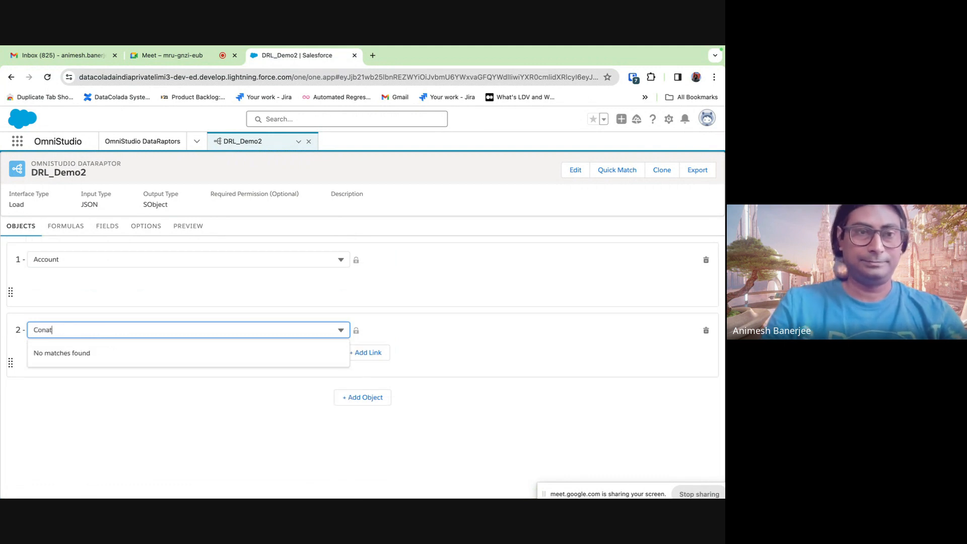
pyautogui.press('BackSpace')
pyautogui.press('BackSpace')
pyautogui.write('tact')
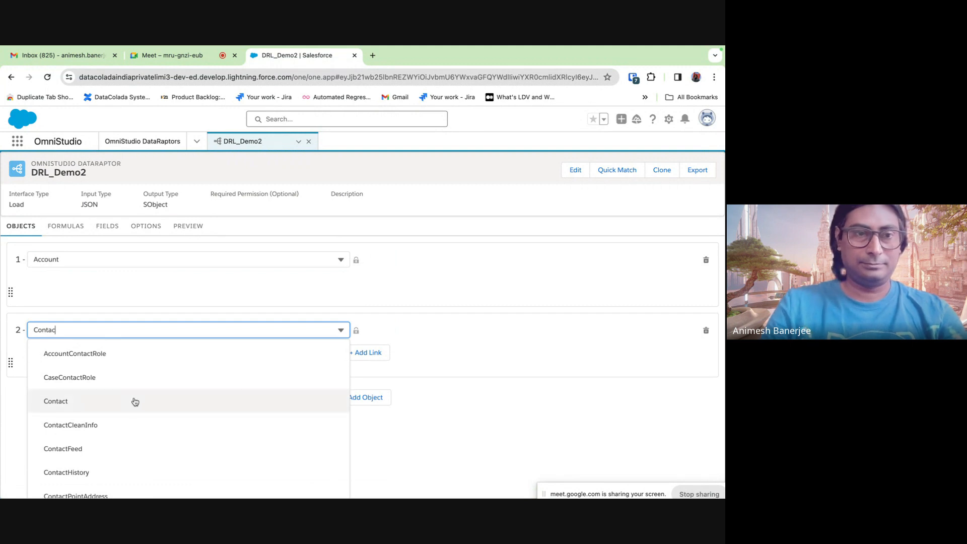
pyautogui.click(130, 400)
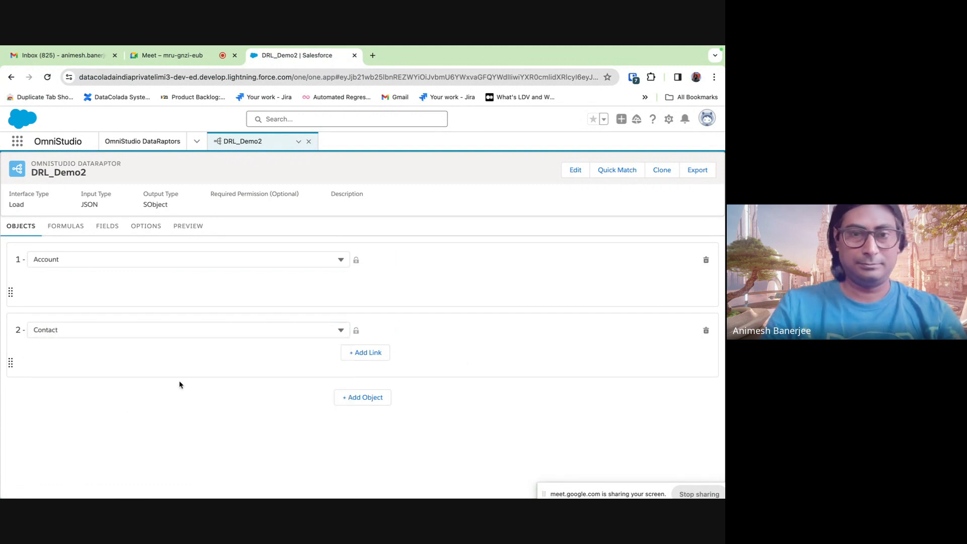
# - Link Contact's AccountId to the Id of object 1, Account
pyautogui.click(373, 354)
pyautogui.click(265, 360)
pyautogui.click(241, 349)
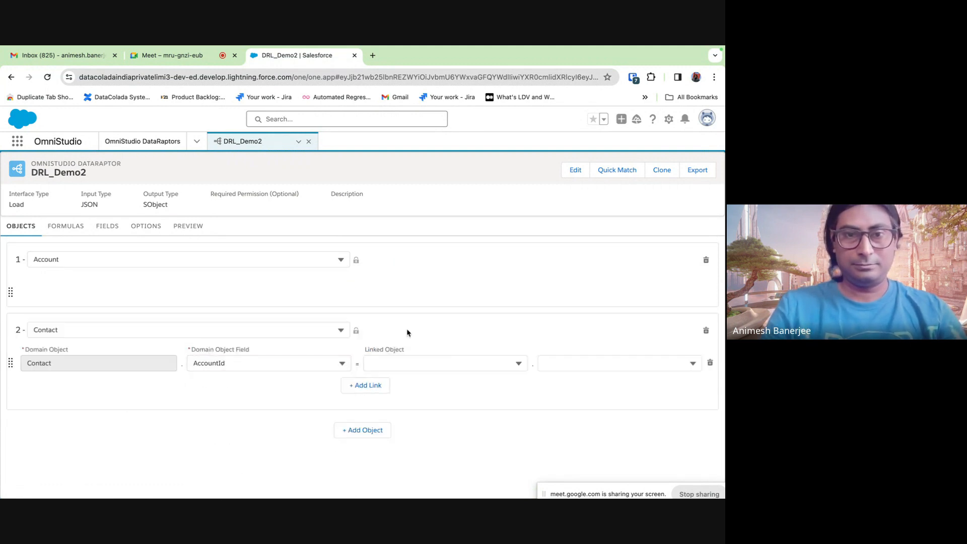
pyautogui.click(439, 363)
pyautogui.click(425, 386)
pyautogui.click(568, 363)
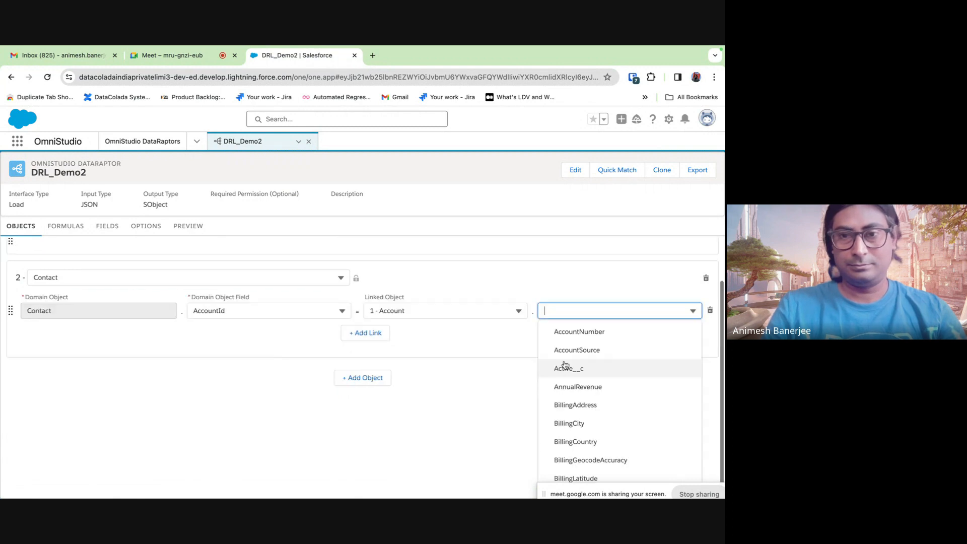
pyautogui.write('Id')
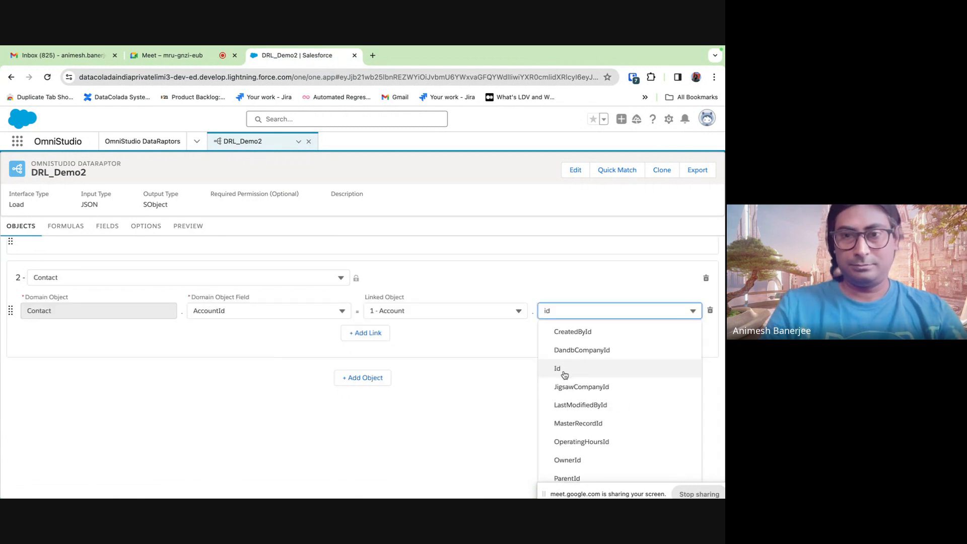
pyautogui.click(561, 369)
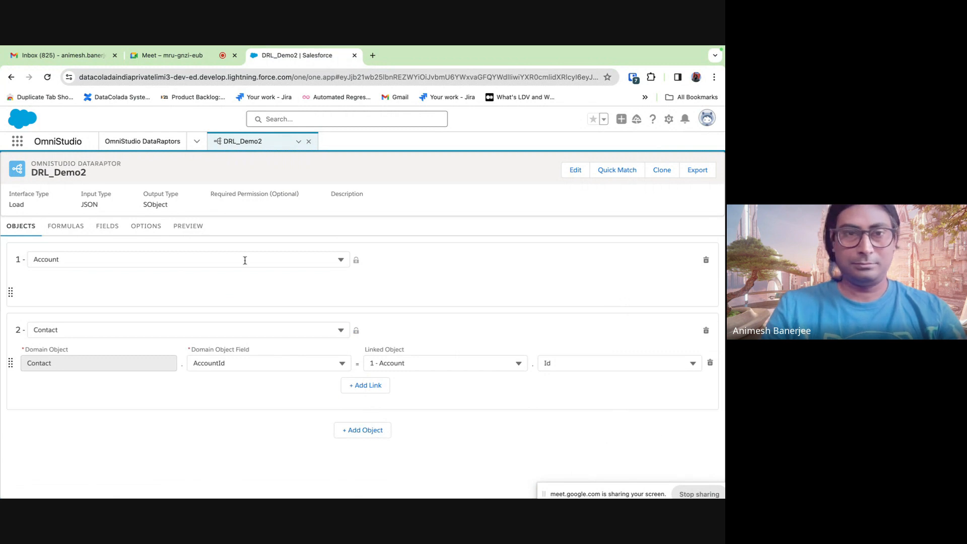
pyautogui.click(66, 226)
pyautogui.click(106, 227)
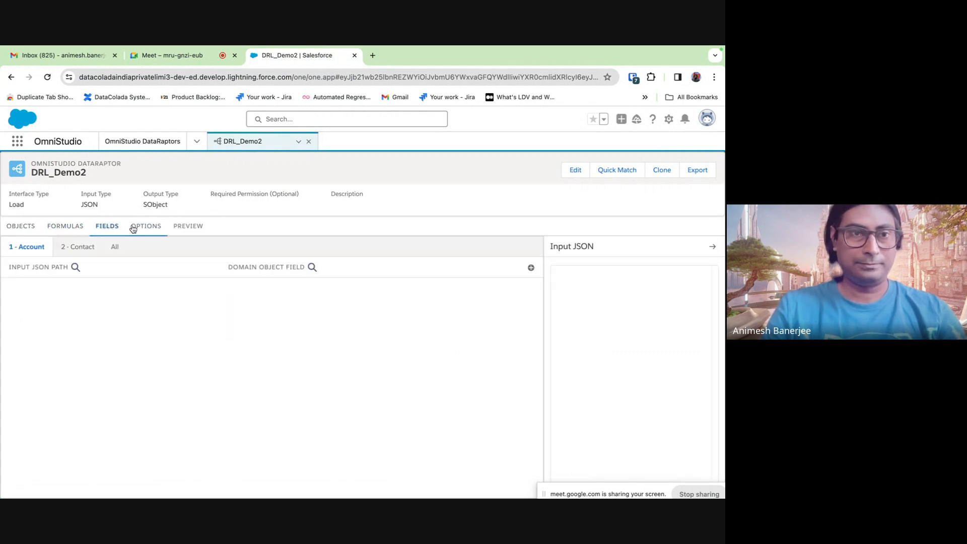
# - In the preview Input box, start the JSON with the entry "Name": "DemoNewToday"
pyautogui.click(185, 228)
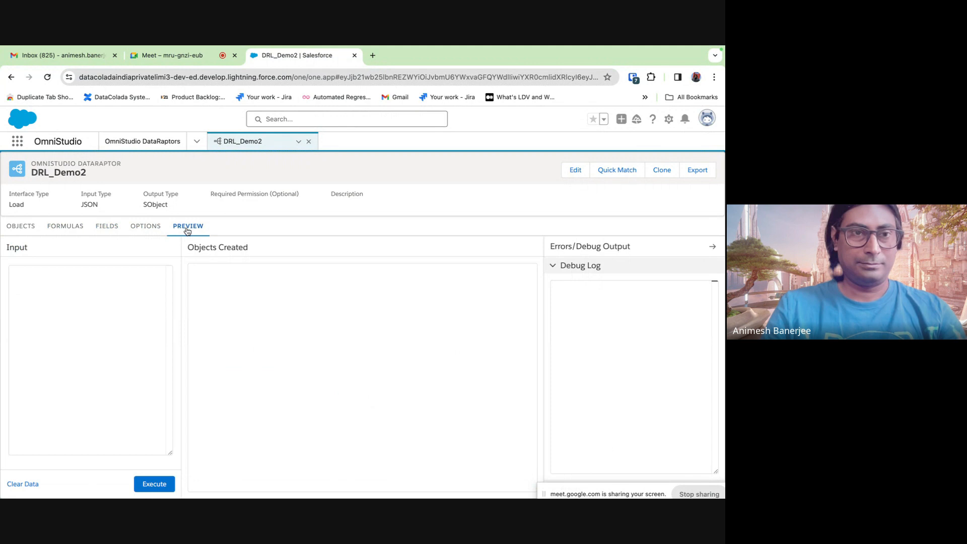
pyautogui.click(47, 302)
pyautogui.write('{')
pyautogui.press('Return')
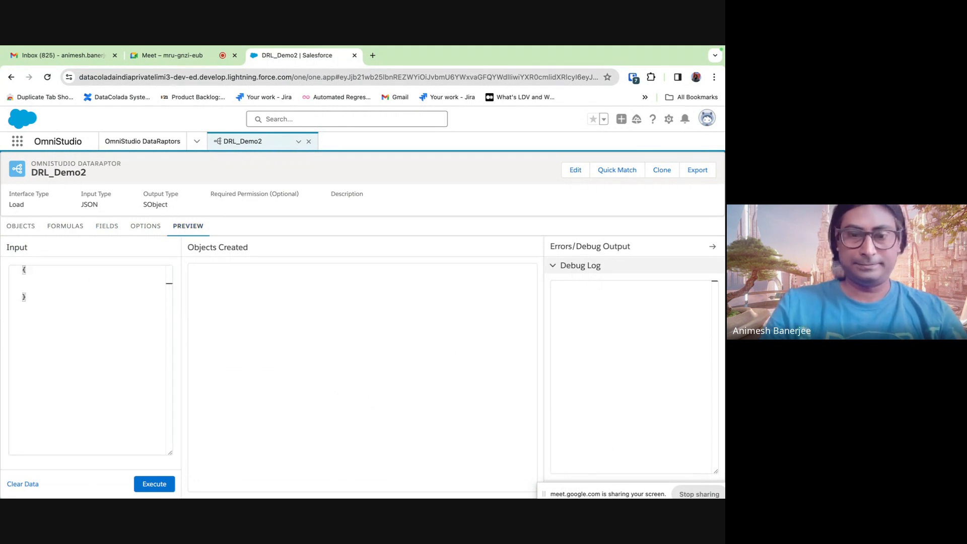
pyautogui.write('Name')
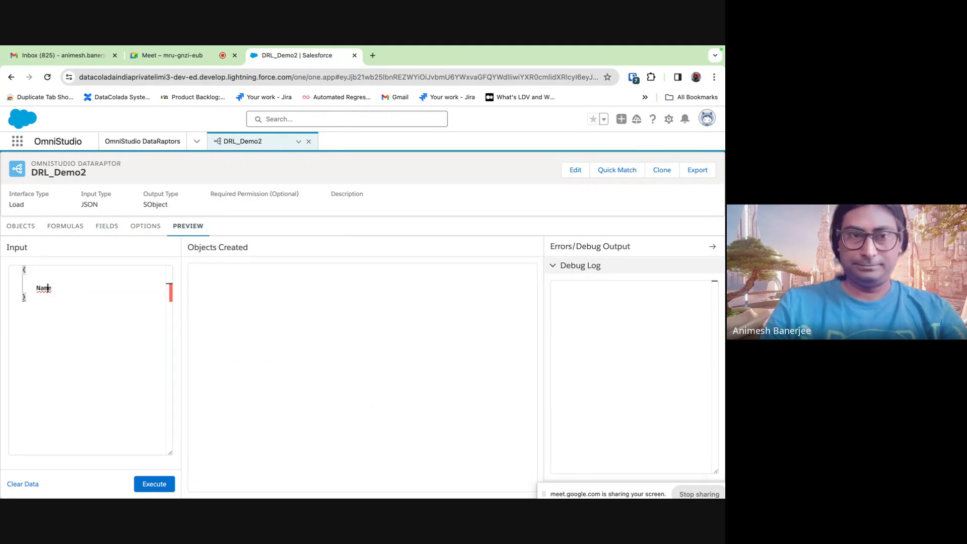
pyautogui.click(36, 288)
pyautogui.write('"')
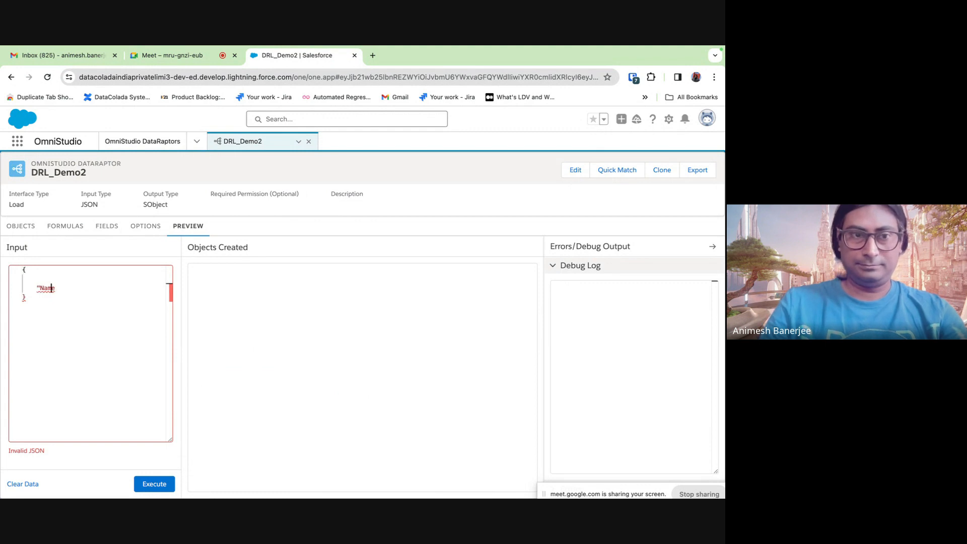
pyautogui.click(55, 288)
pyautogui.write('"')
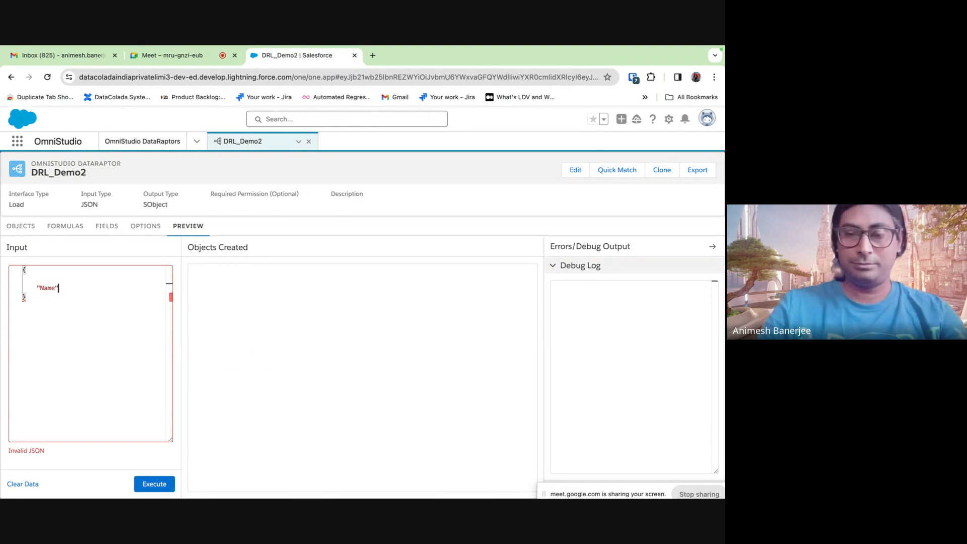
pyautogui.write(': "')
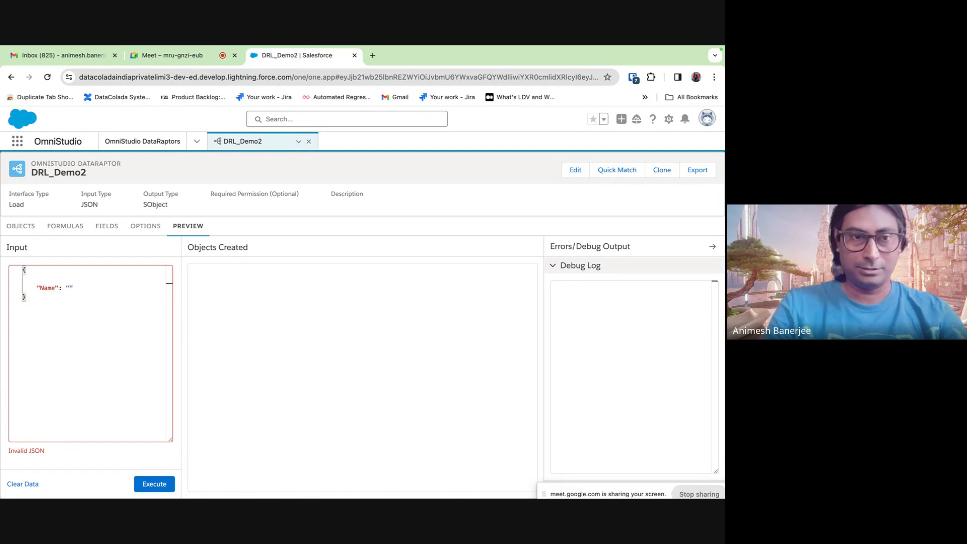
pyautogui.write('Demo')
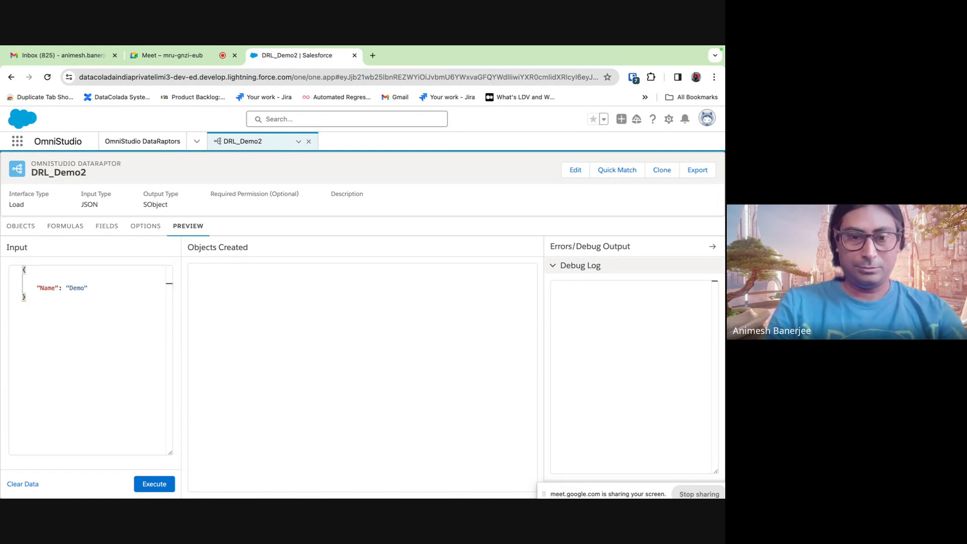
pyautogui.press('BackSpace')
pyautogui.press('BackSpace')
pyautogui.write('New')
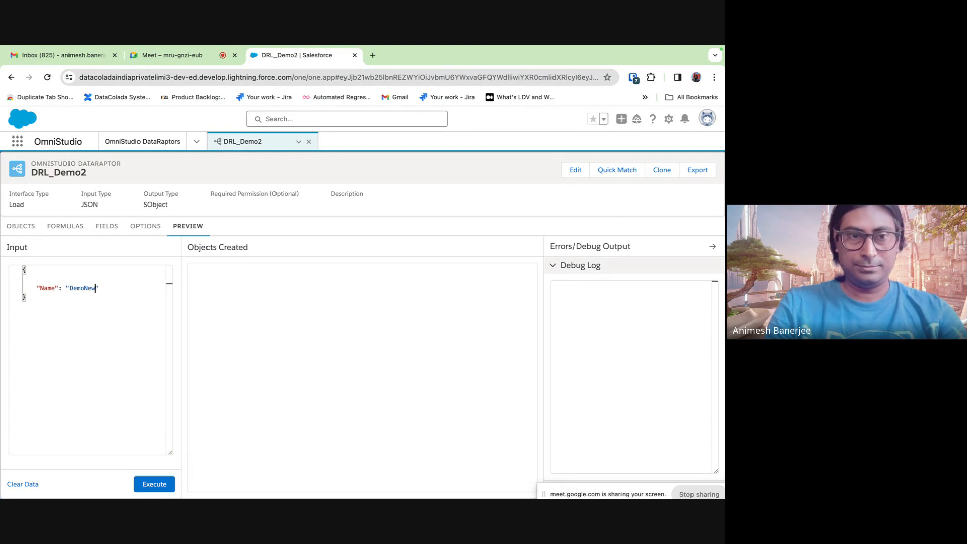
pyautogui.write('Today')
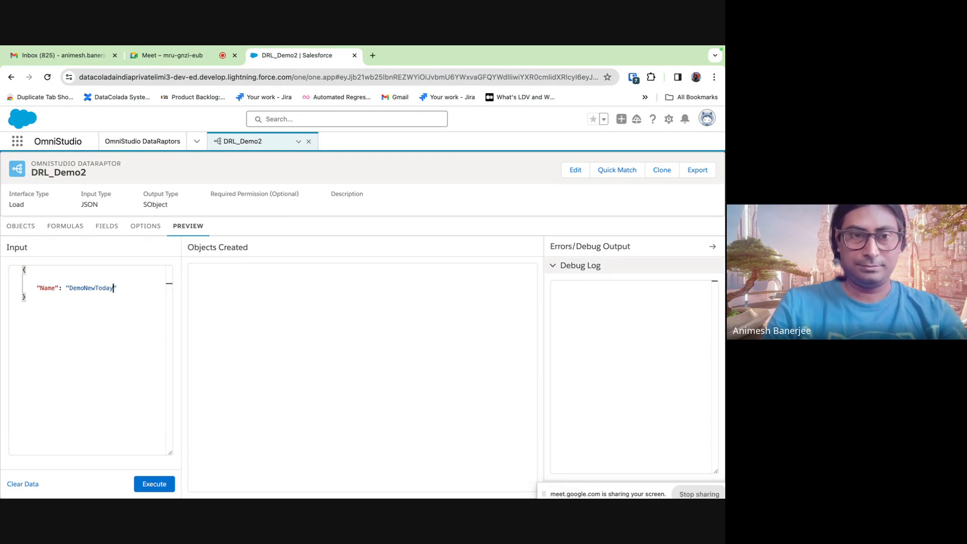
pyautogui.press('Return')
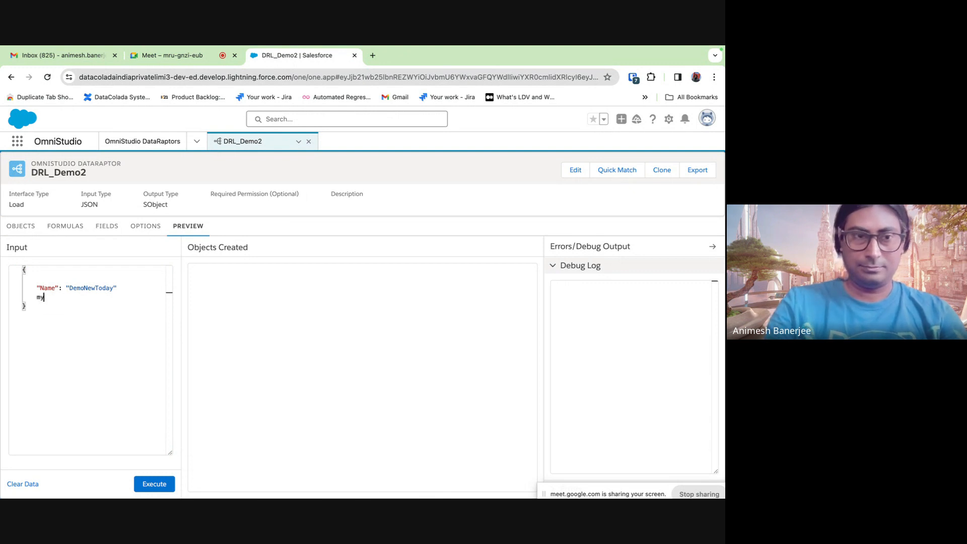
# - Add "ContactName": "CDemoNewToday" and a comma after the Name entry so the JSON validates
pyautogui.write('my')
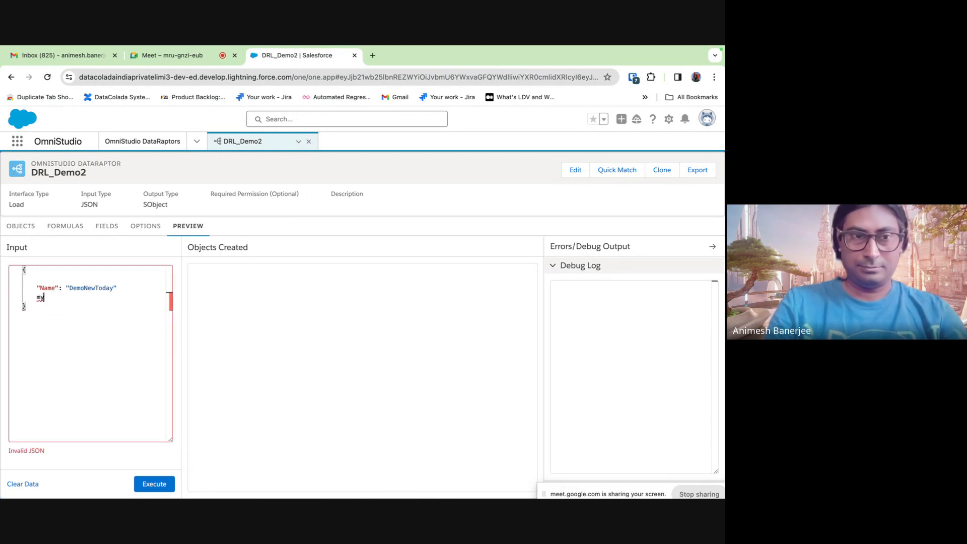
pyautogui.press('BackSpace')
pyautogui.press('BackSpace')
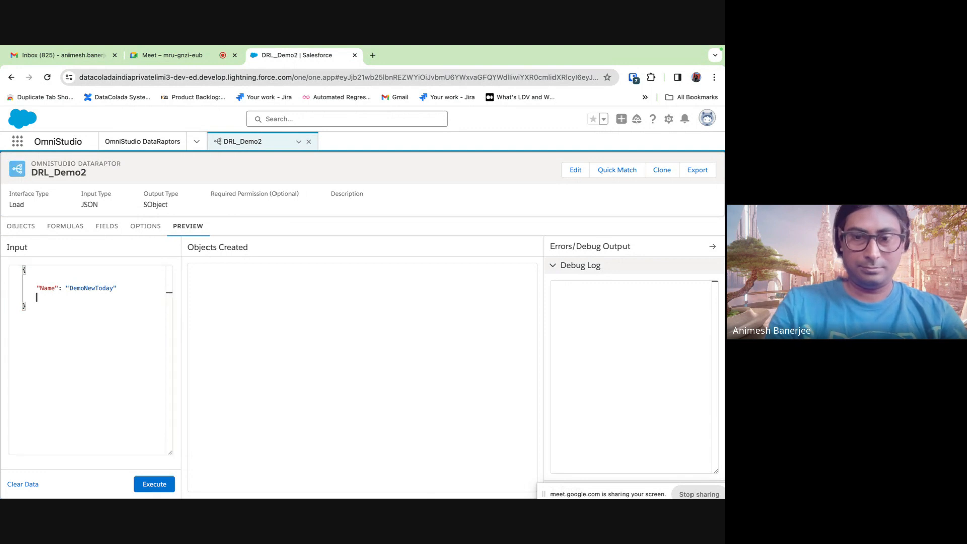
pyautogui.write('"ContactName":')
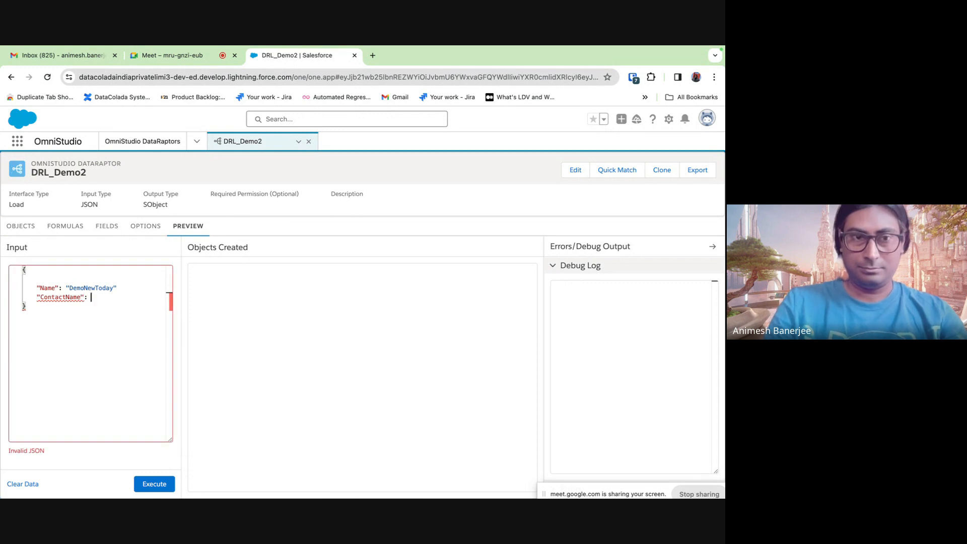
pyautogui.moveTo(117, 287); pyautogui.dragTo(66, 288)
pyautogui.press('super+c')
pyautogui.click(112, 297)
pyautogui.press('super+v')
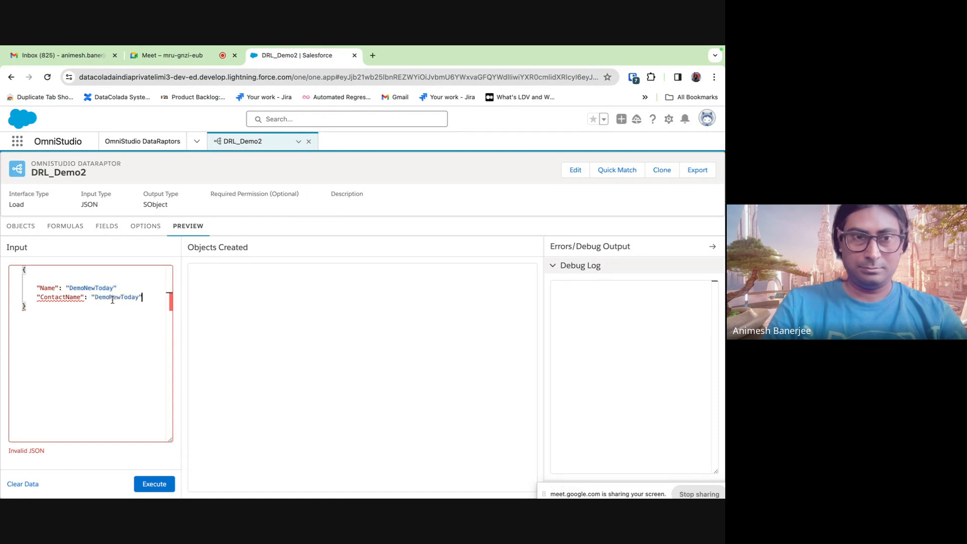
pyautogui.click(94, 297)
pyautogui.write('C')
pyautogui.click(130, 288)
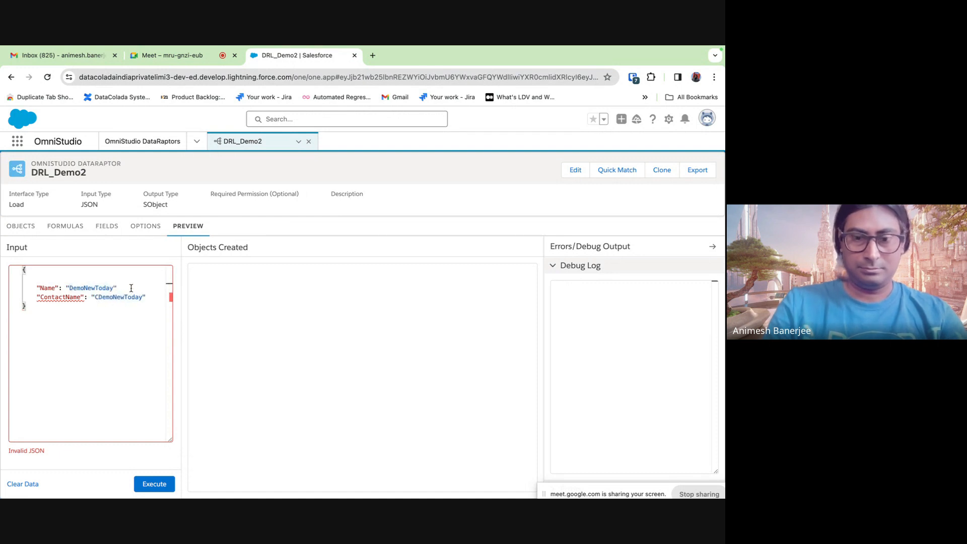
pyautogui.write(',')
pyautogui.click(128, 347)
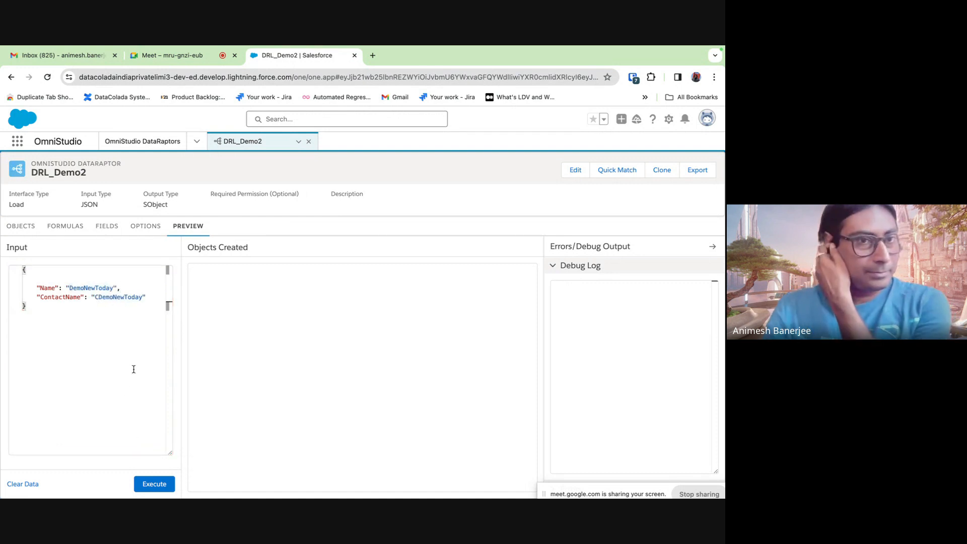
# - Add an Account field mapping from input path Name to the Account Name field
pyautogui.click(78, 228)
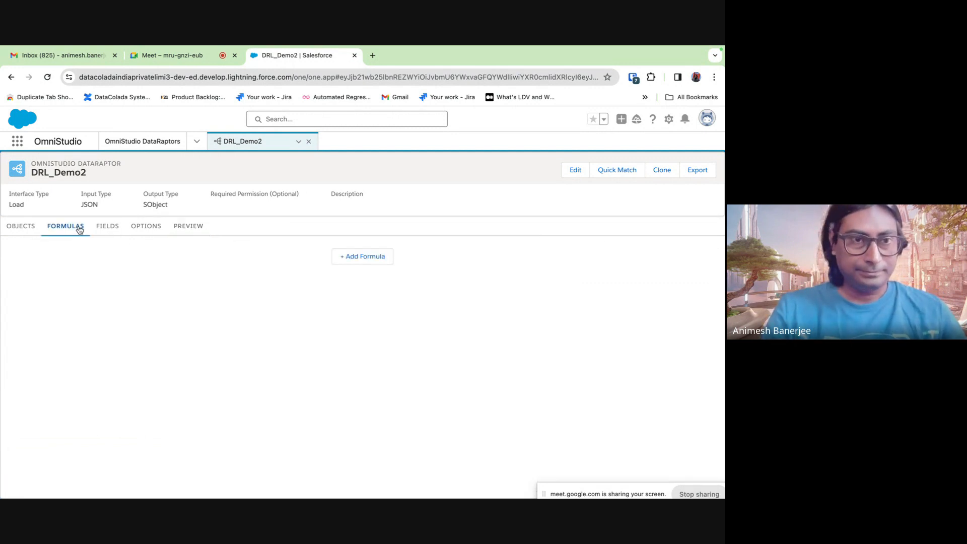
pyautogui.click(111, 227)
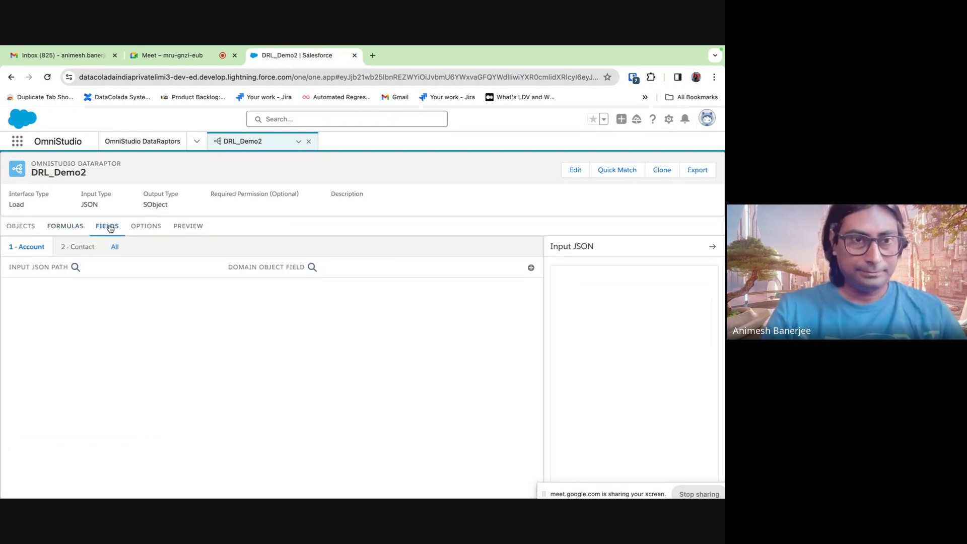
pyautogui.click(530, 268)
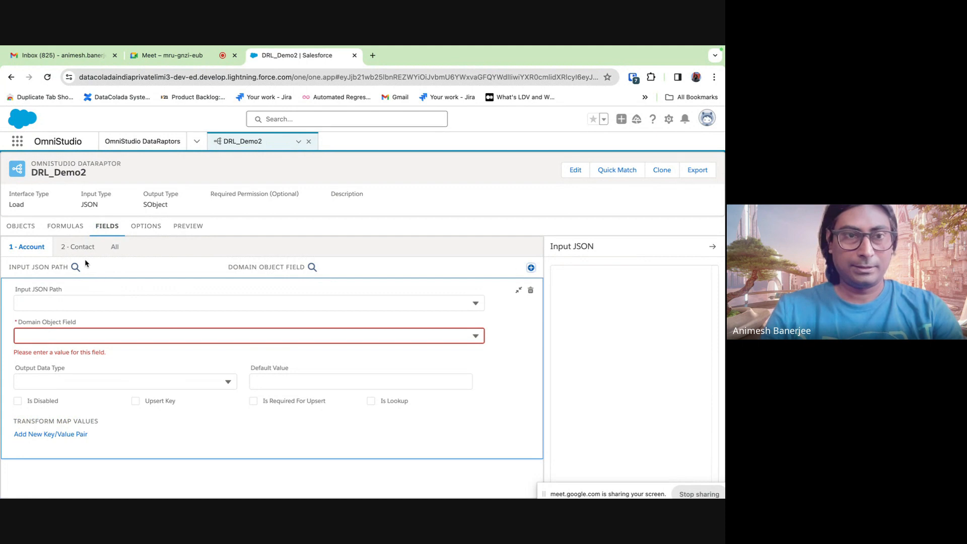
pyautogui.click(83, 302)
pyautogui.write('Na')
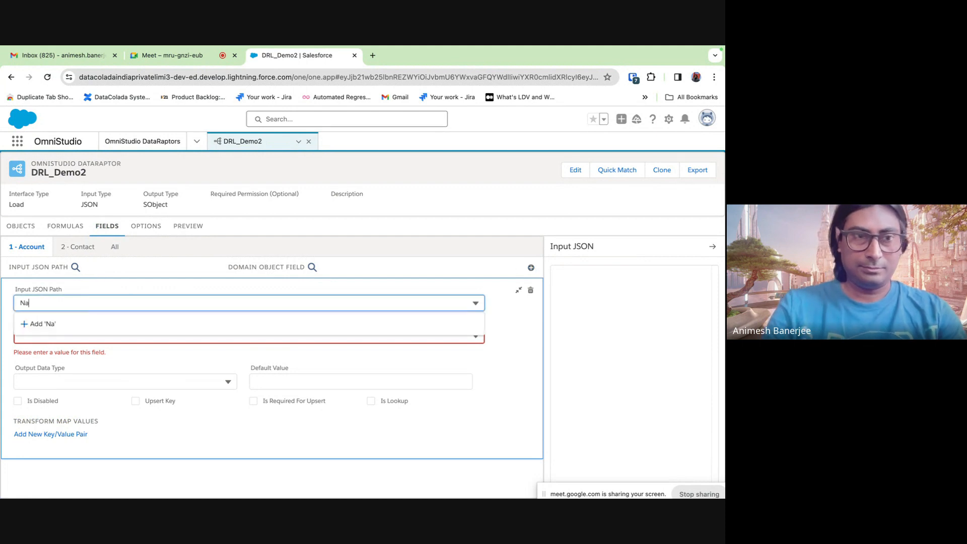
pyautogui.write('me')
pyautogui.click(76, 325)
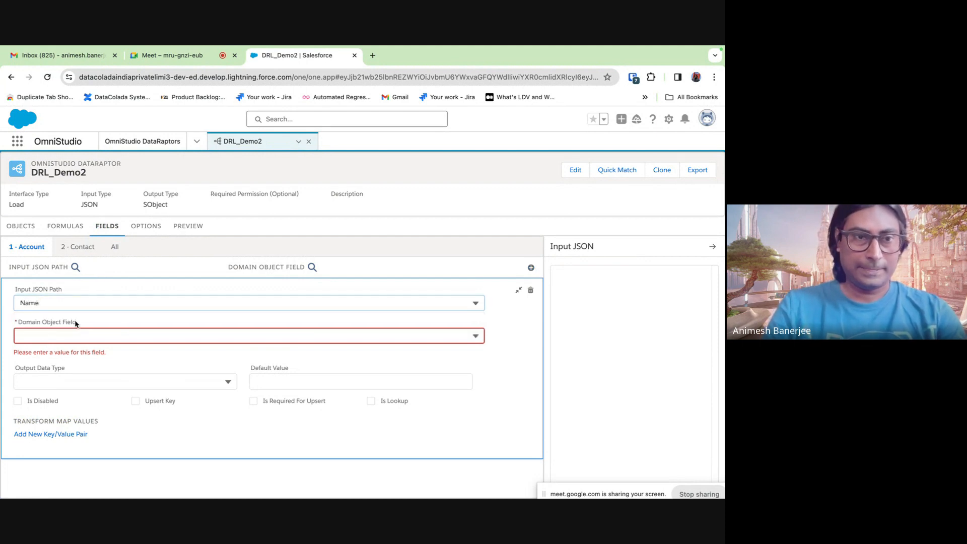
pyautogui.click(56, 336)
pyautogui.write('Nam')
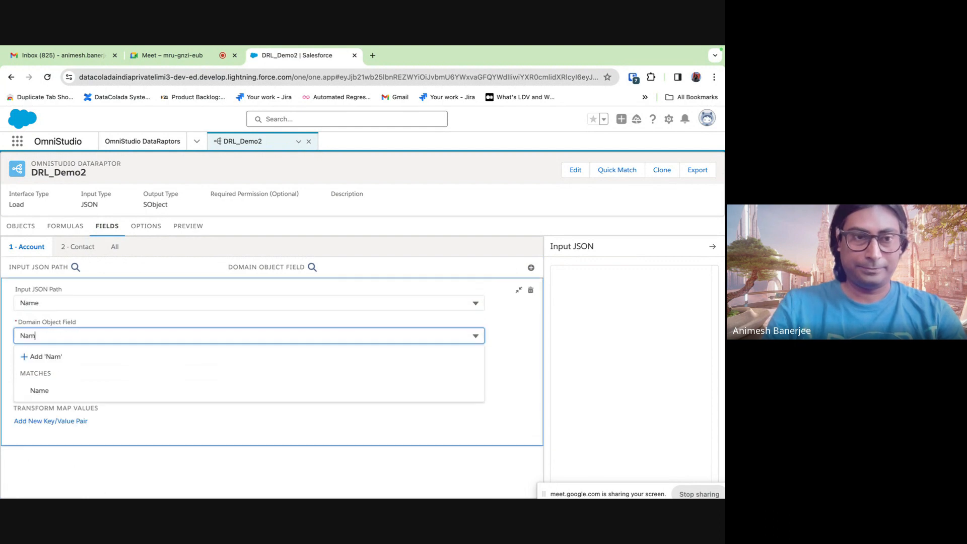
pyautogui.click(56, 388)
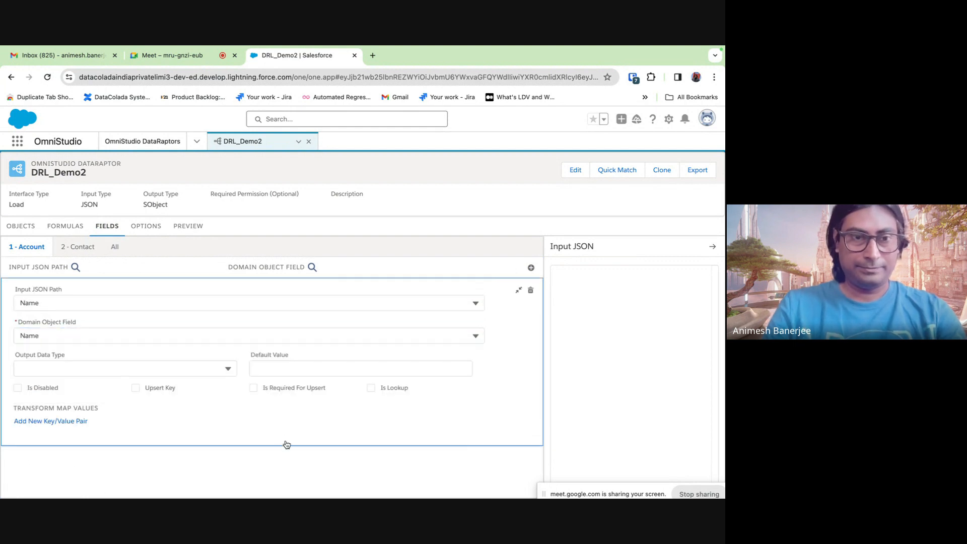
pyautogui.click(518, 291)
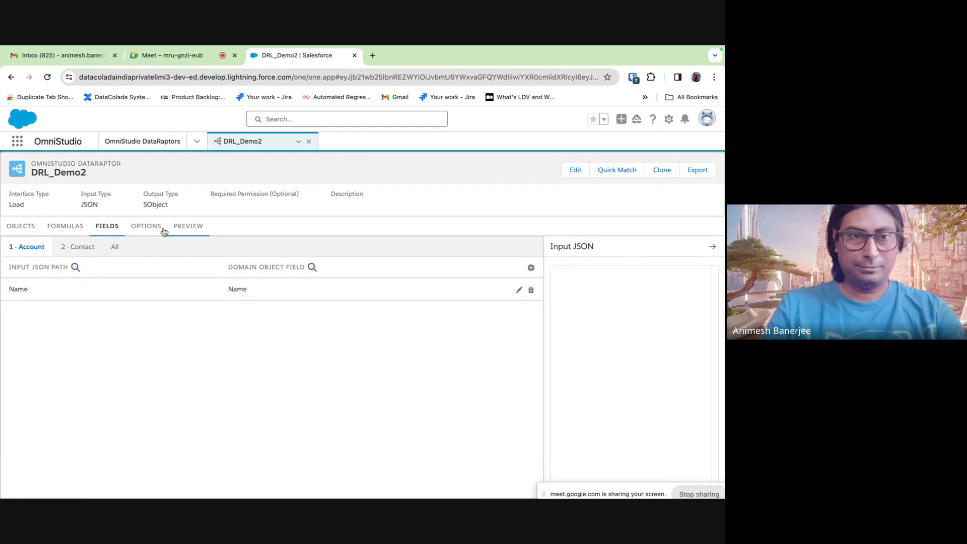
# - Add a Contact field mapping from input path ContactName to the LastName field
pyautogui.click(81, 247)
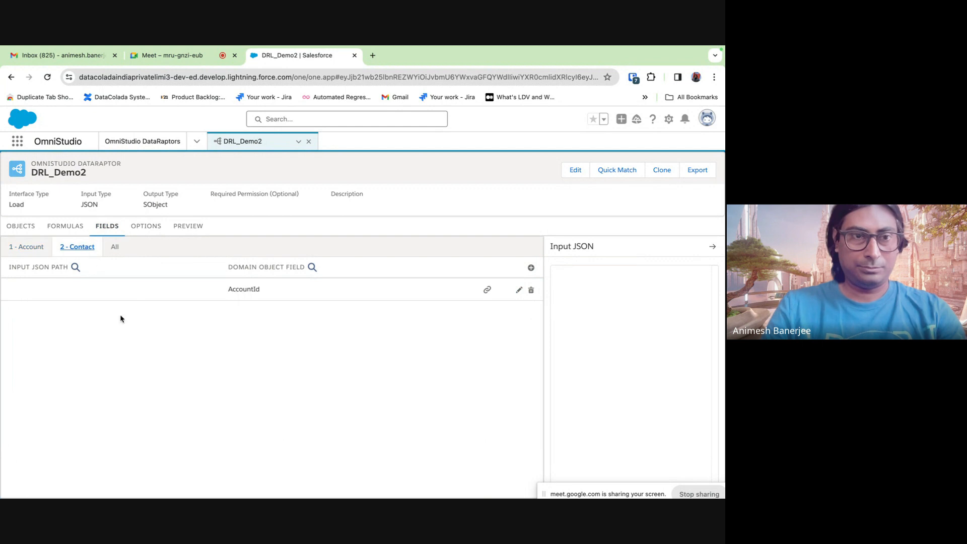
pyautogui.click(531, 267)
pyautogui.click(70, 297)
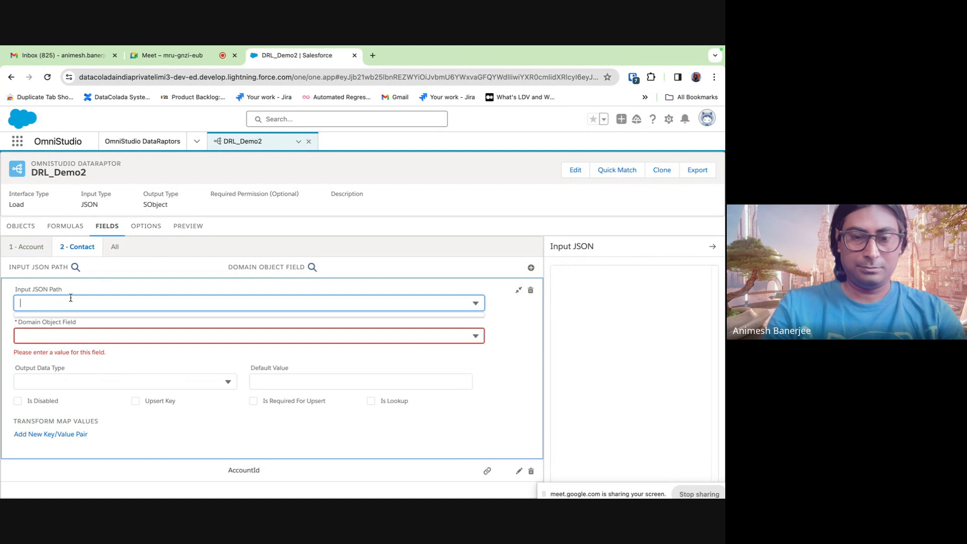
pyautogui.write('Contact')
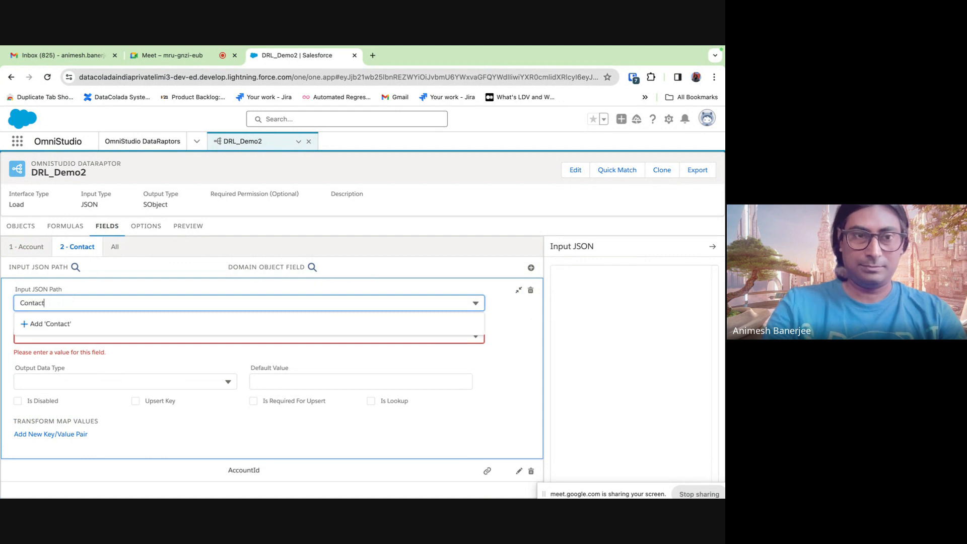
pyautogui.write('Name')
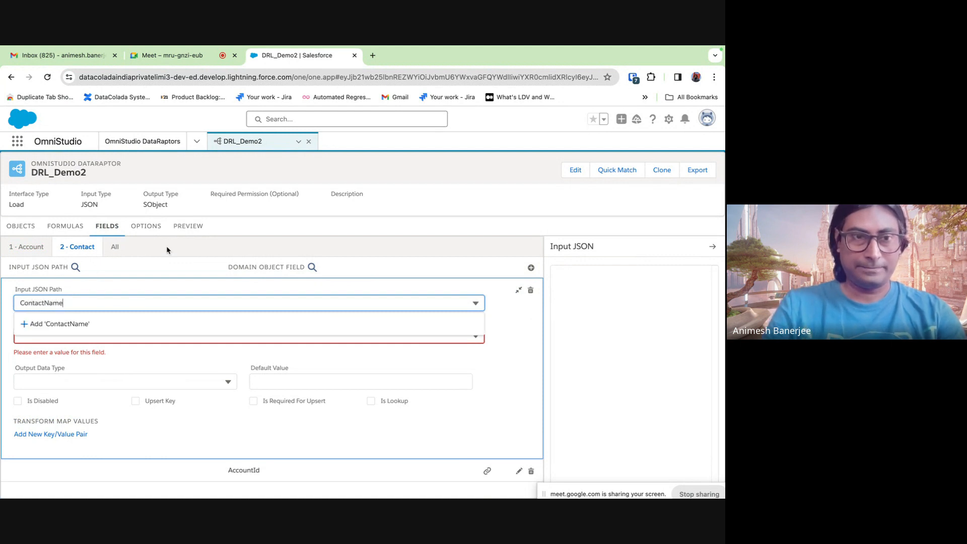
pyautogui.click(125, 282)
pyautogui.click(83, 336)
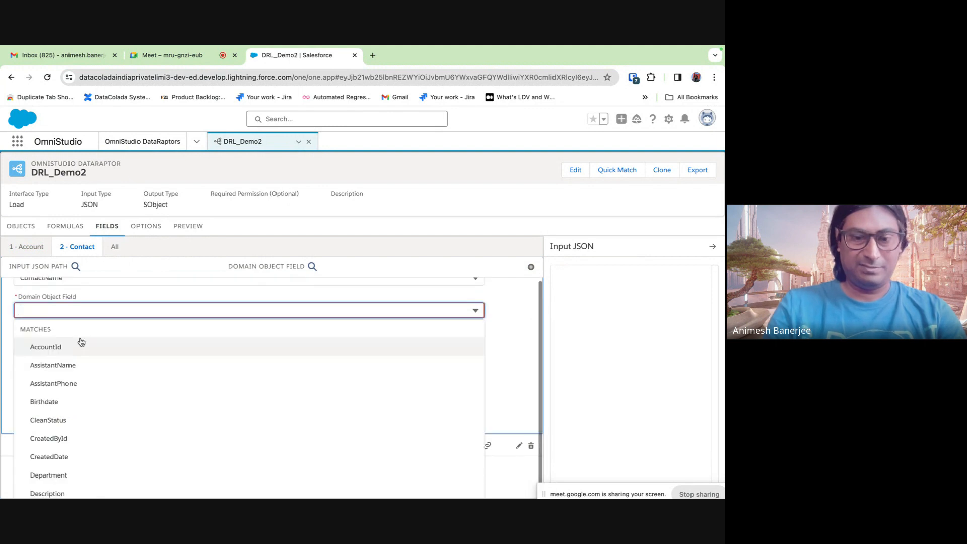
pyautogui.write('Last')
pyautogui.click(80, 456)
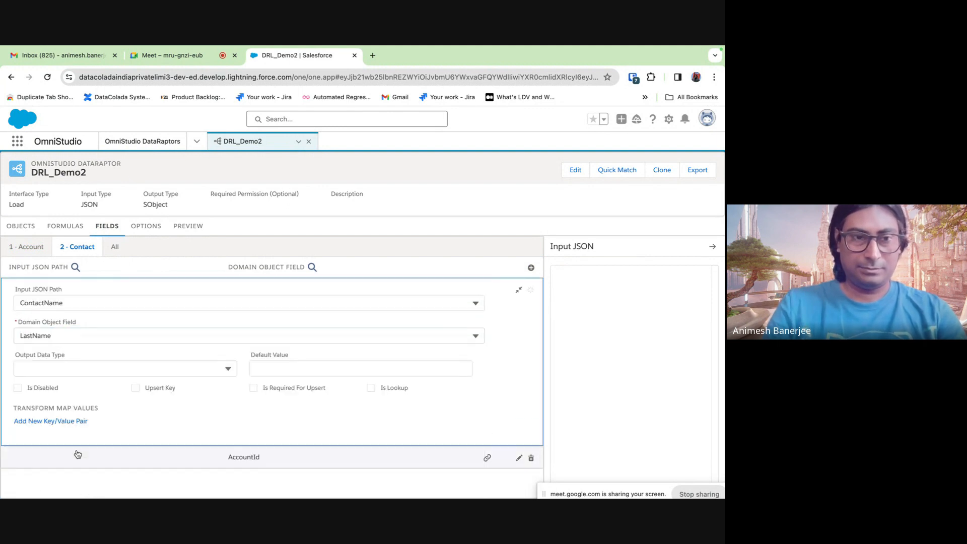
pyautogui.click(517, 290)
# - Execute the preview, then check the new DemoNewToday Account in a separate tab
pyautogui.click(188, 228)
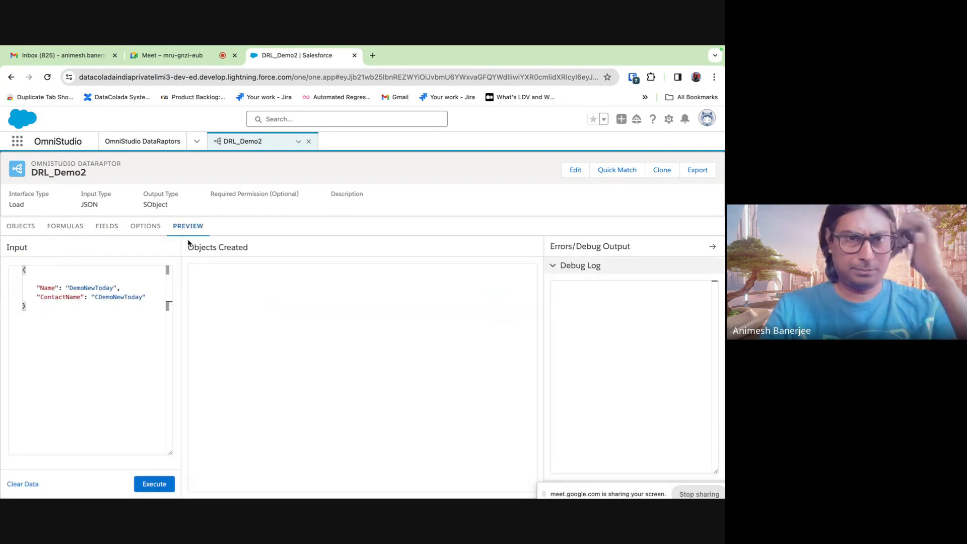
pyautogui.click(154, 483)
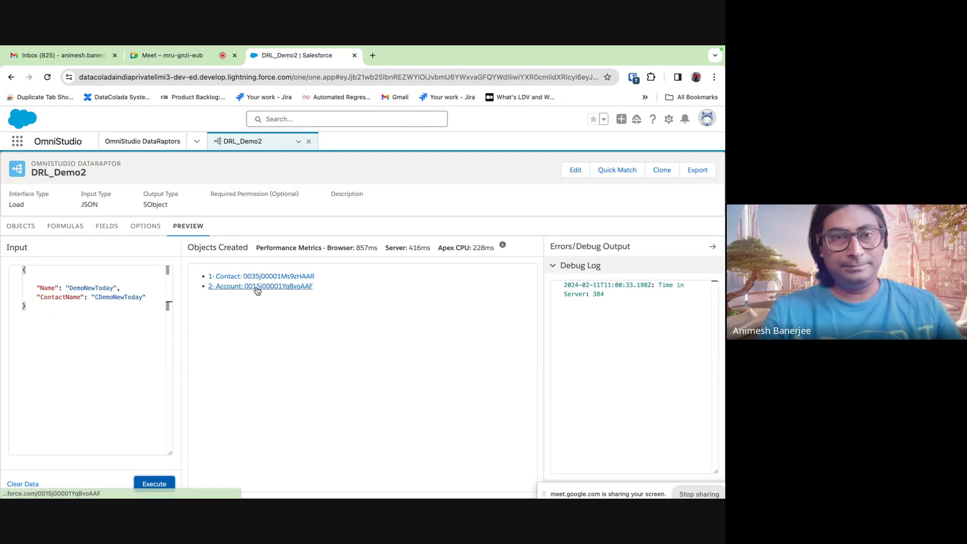
pyautogui.rightClick(257, 291)
pyautogui.click(282, 297)
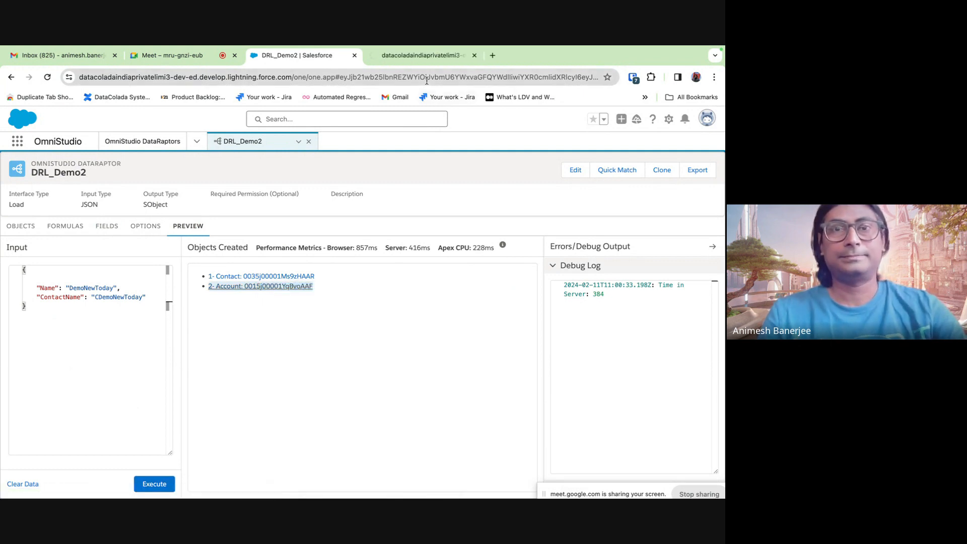
pyautogui.click(404, 56)
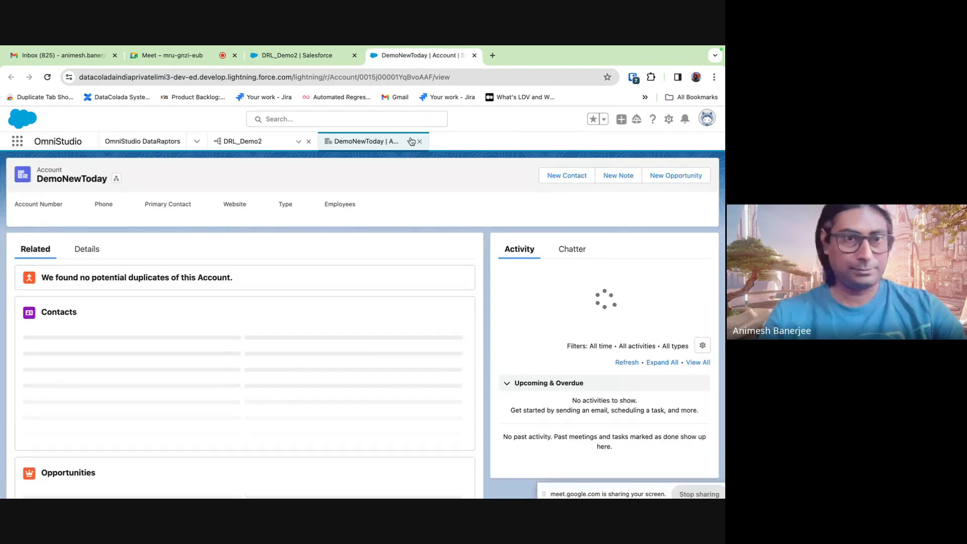
pyautogui.click(286, 54)
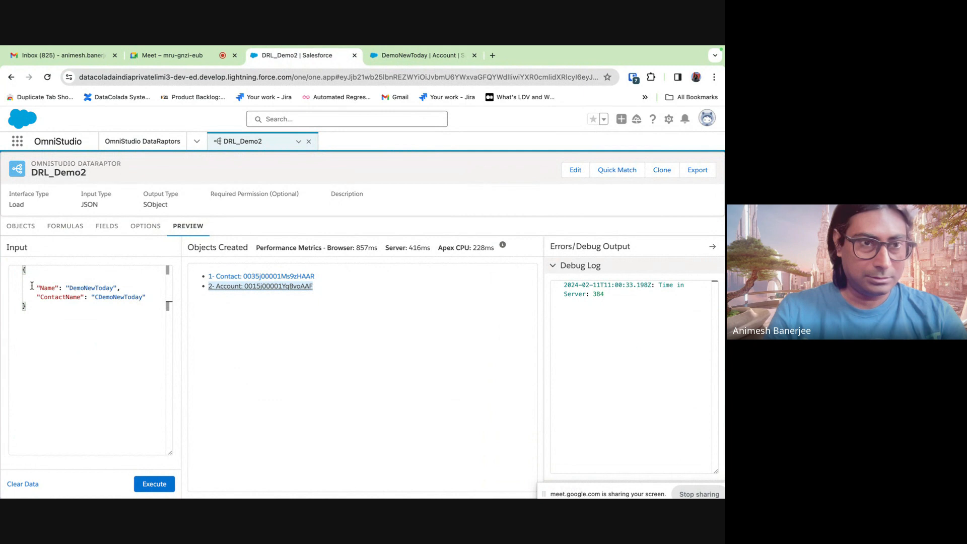
# - Duplicate the input object and wrap both copies in a myAccountList array inside braces
pyautogui.moveTo(25, 304); pyautogui.dragTo(23, 273)
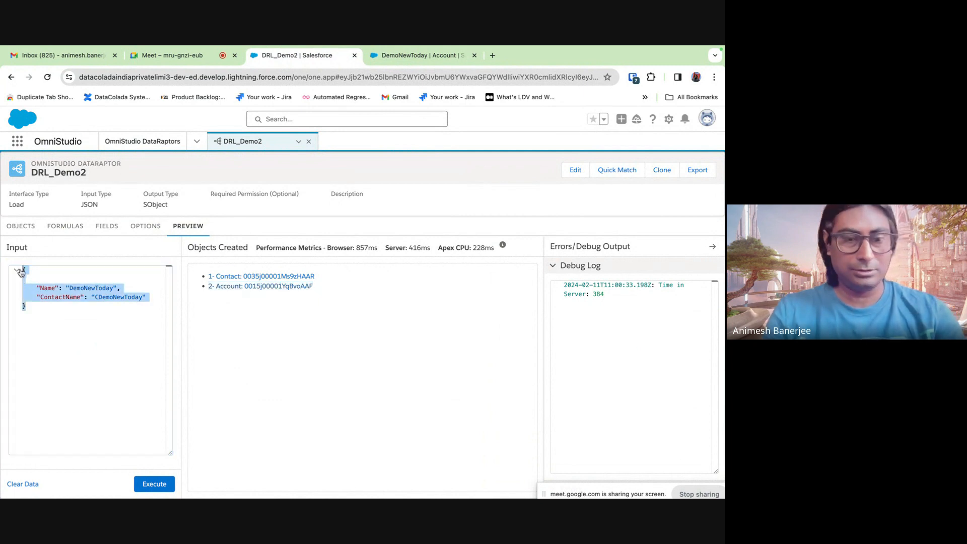
pyautogui.press('super+c')
pyautogui.click(26, 306)
pyautogui.press('Return')
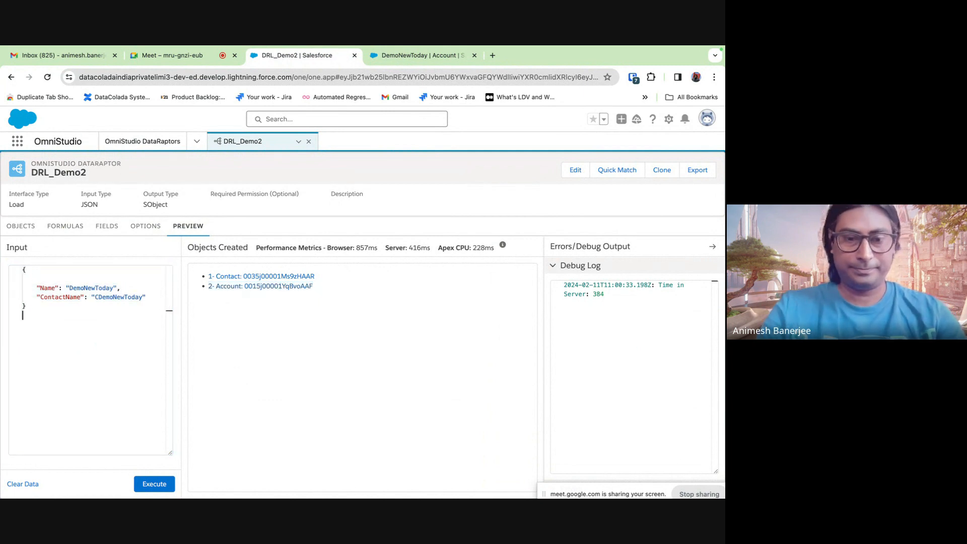
pyautogui.press('super+v')
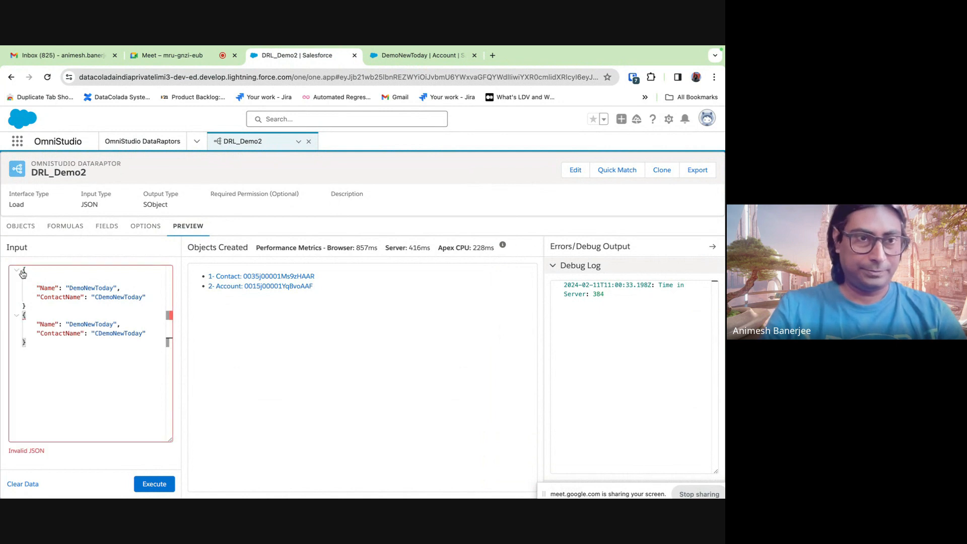
pyautogui.click(23, 271)
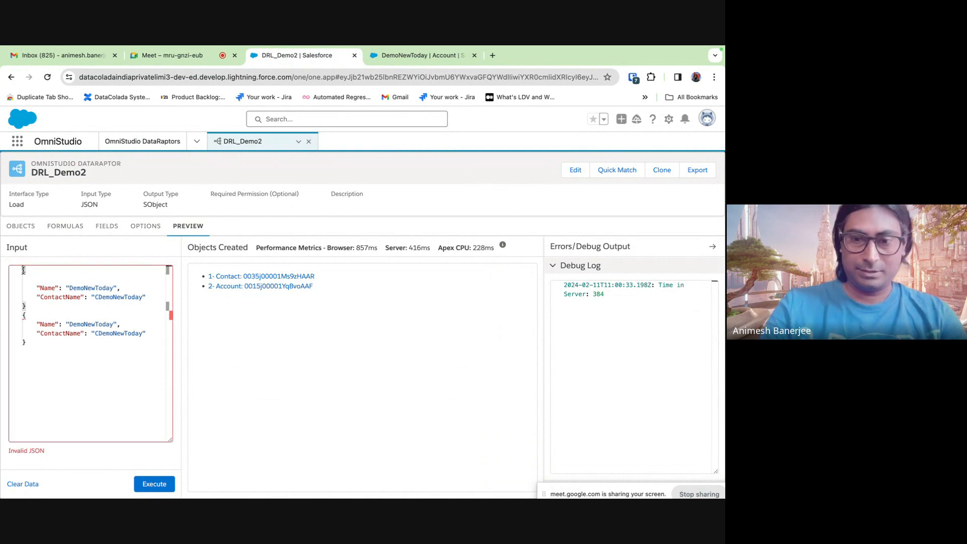
pyautogui.write('[')
pyautogui.click(31, 345)
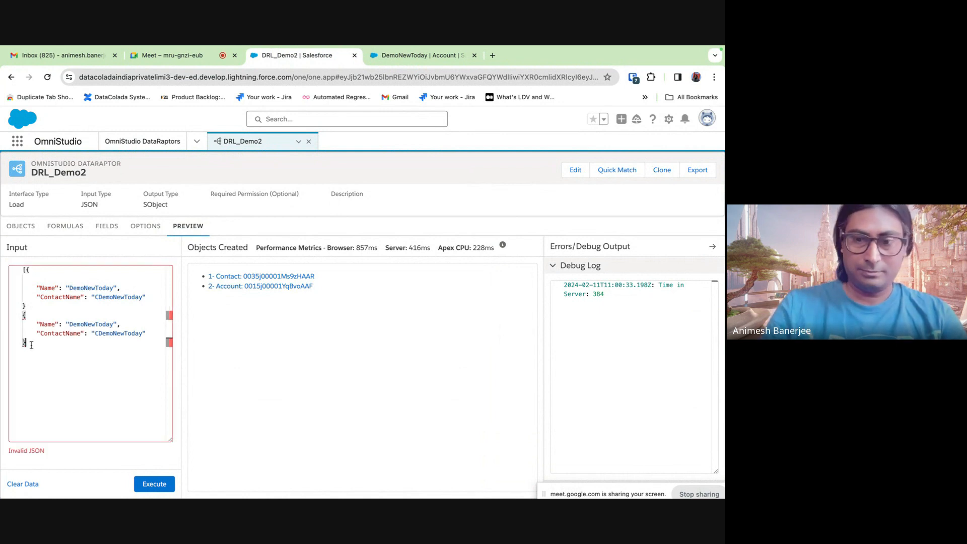
pyautogui.write(']')
pyautogui.press('Return')
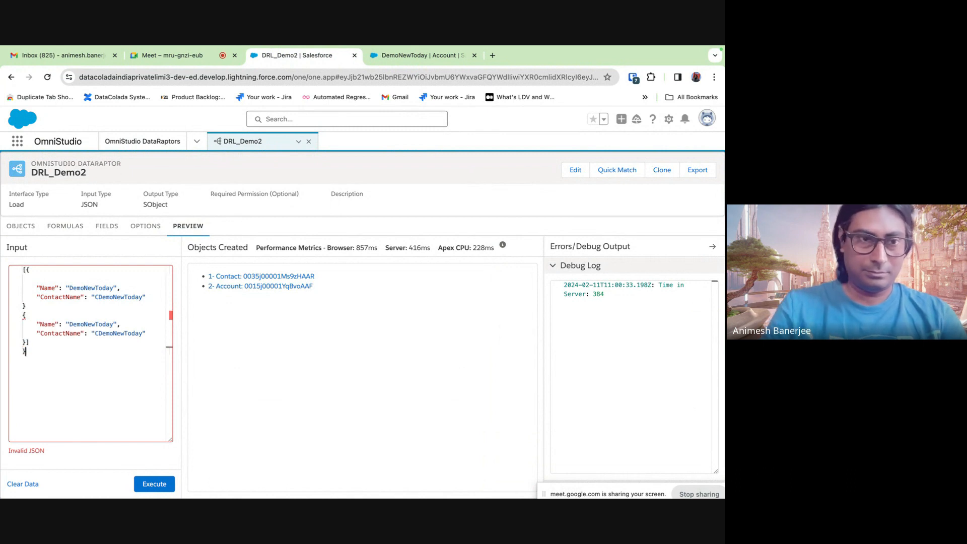
pyautogui.click(23, 269)
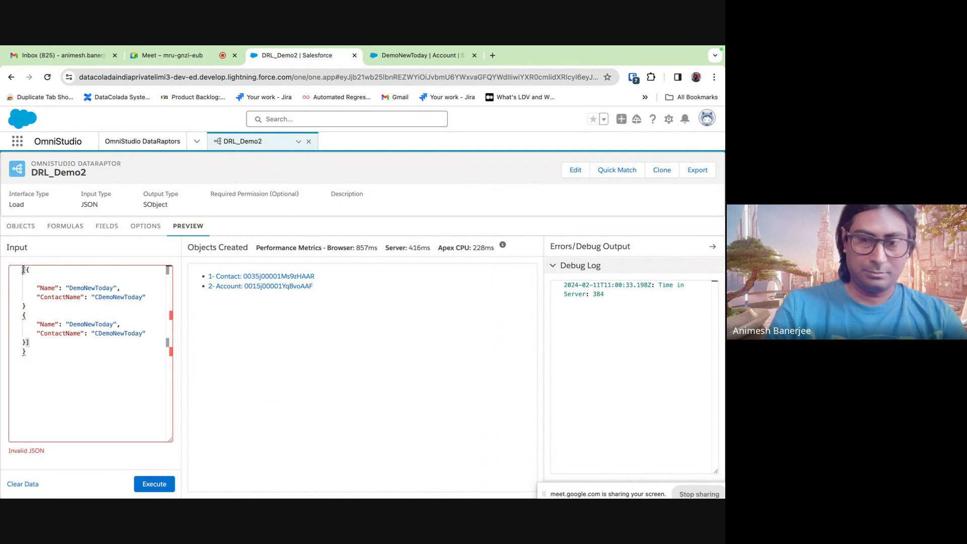
pyautogui.write('{')
pyautogui.press('Return')
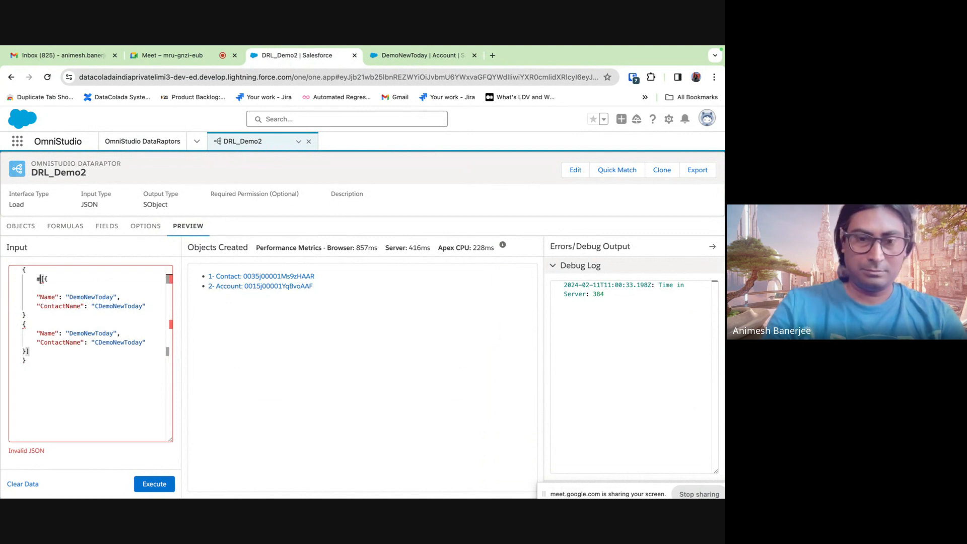
pyautogui.write('myAccoun')
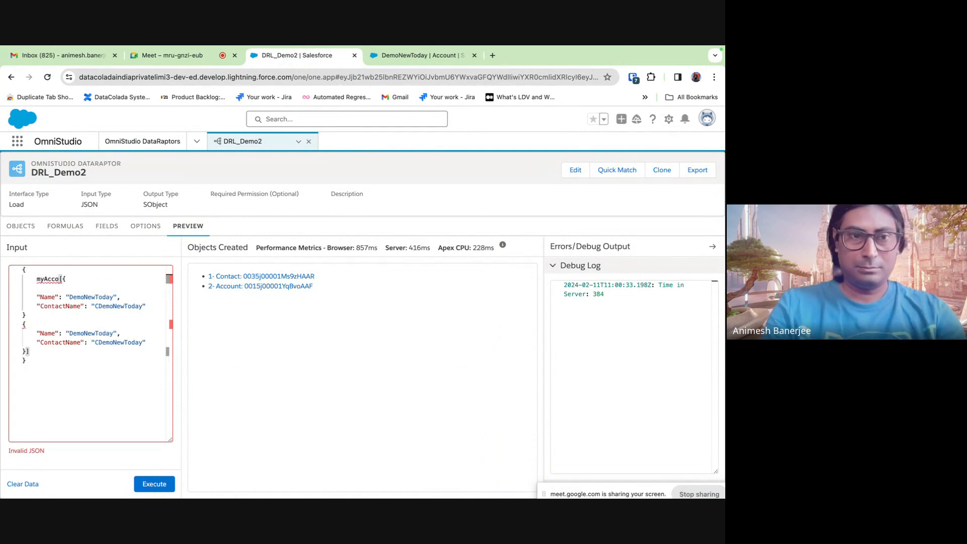
pyautogui.write('tList')
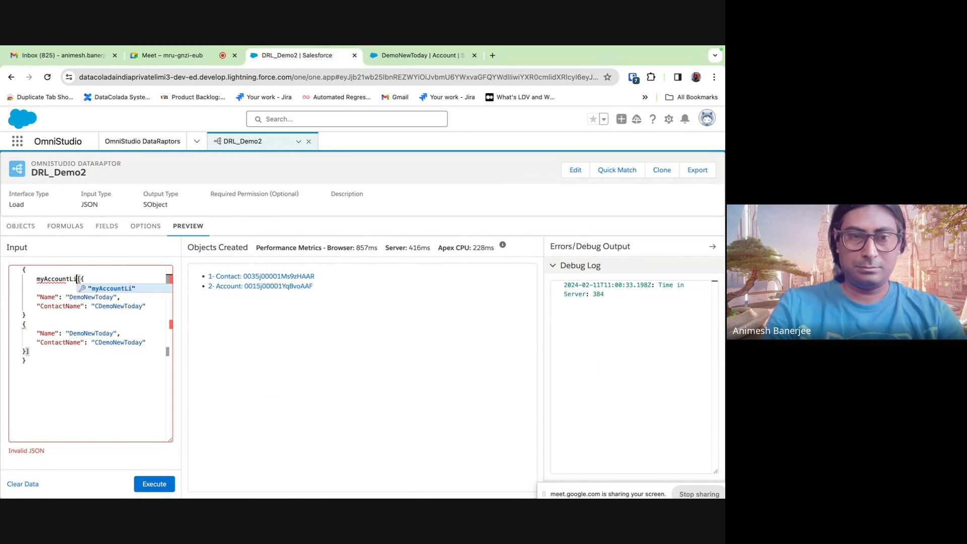
pyautogui.write(':')
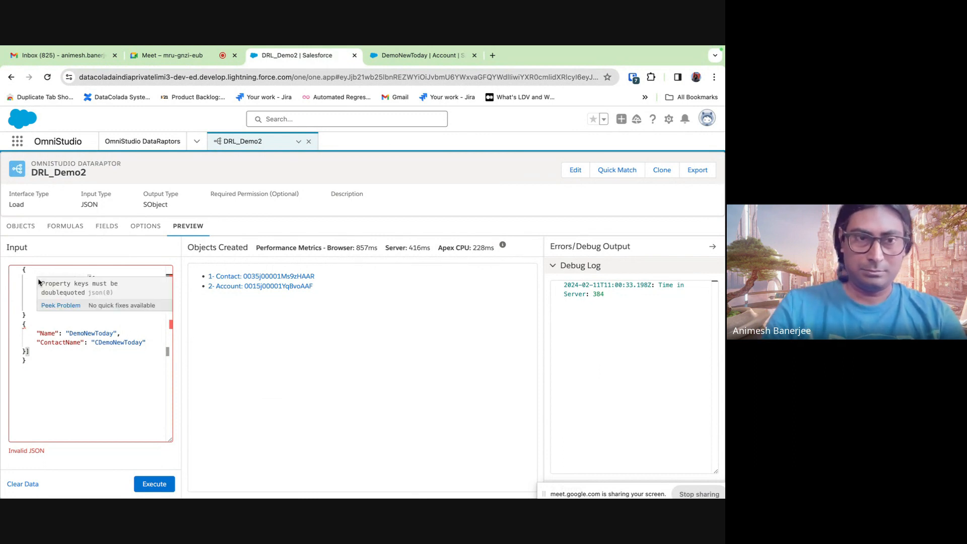
# - Quote the myAccountList key and tidy the array's line breaks and indentation
pyautogui.click(33, 279)
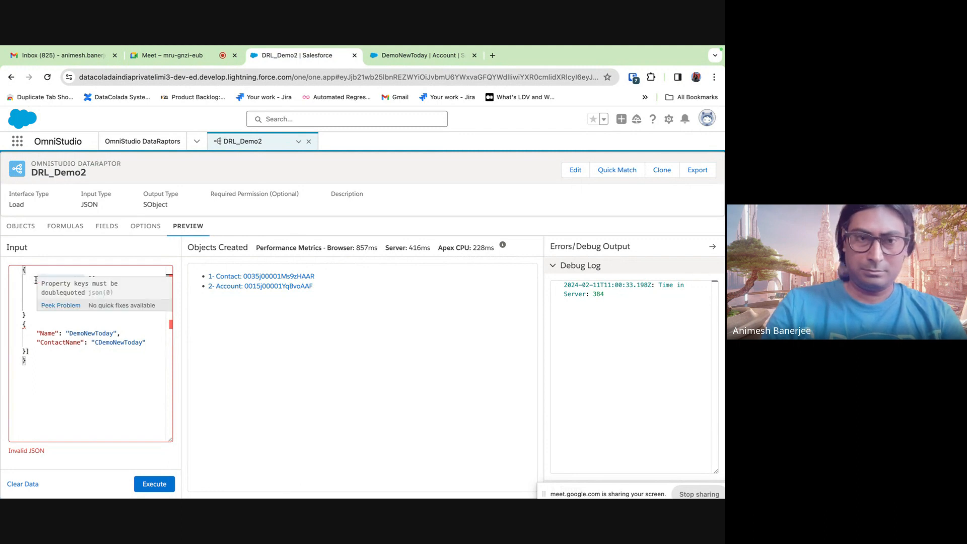
pyautogui.write('"')
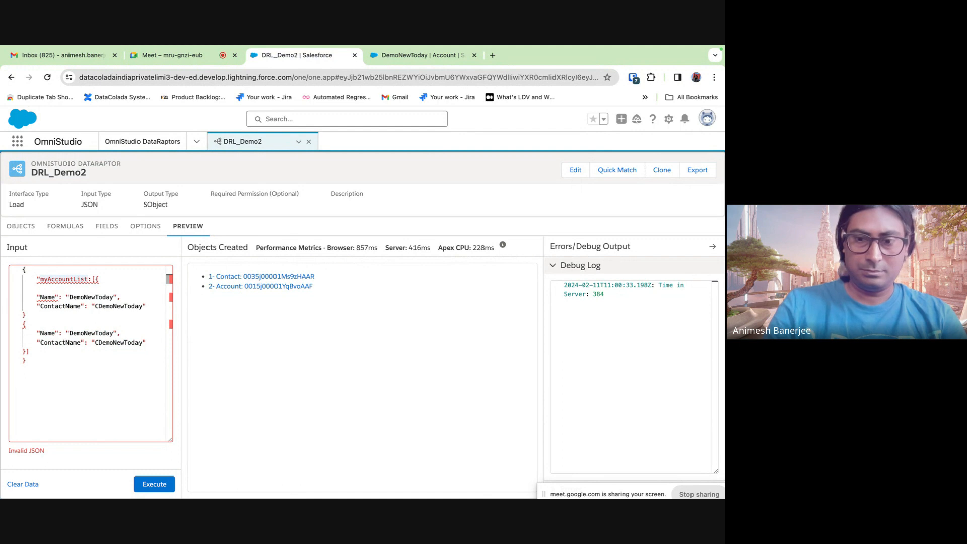
pyautogui.write('"')
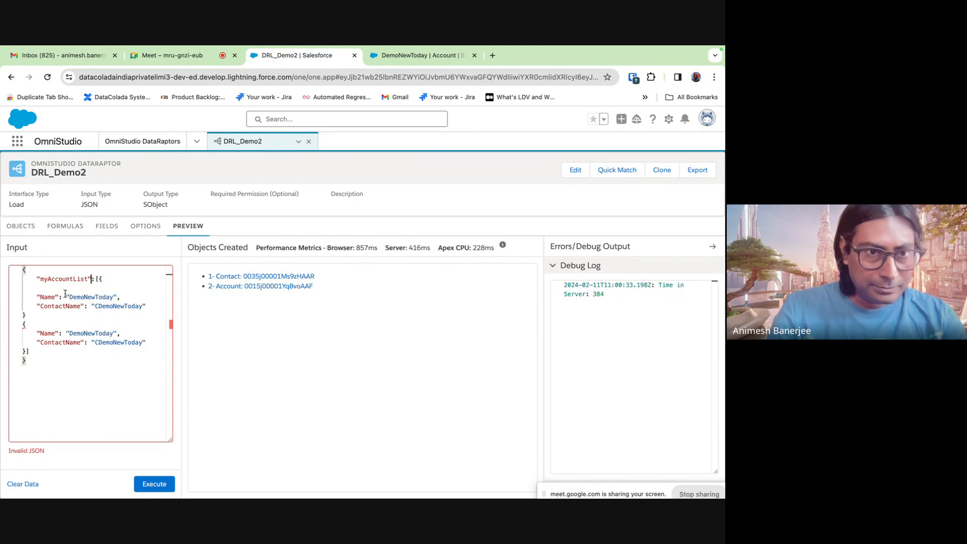
pyautogui.click(97, 279)
pyautogui.press('Return')
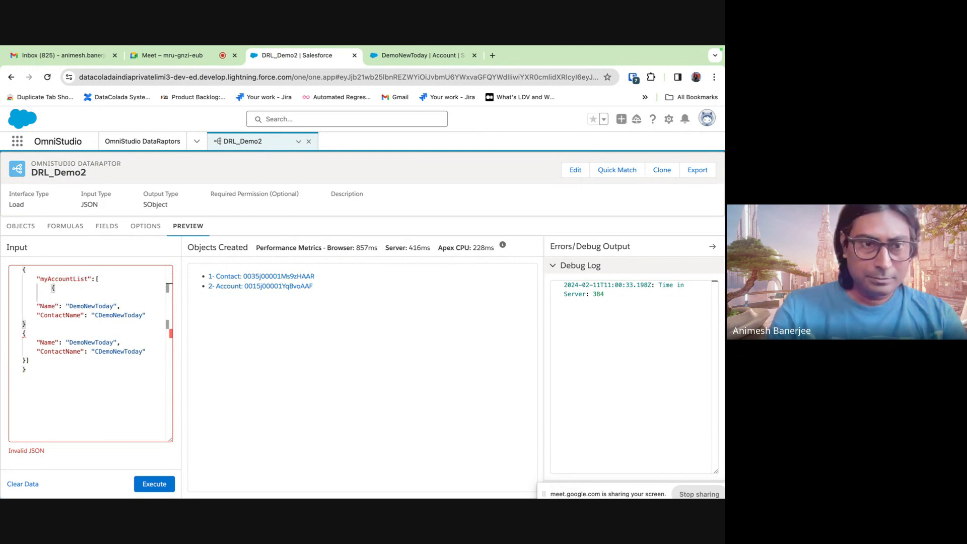
pyautogui.click(23, 324)
pyautogui.press('Tab')
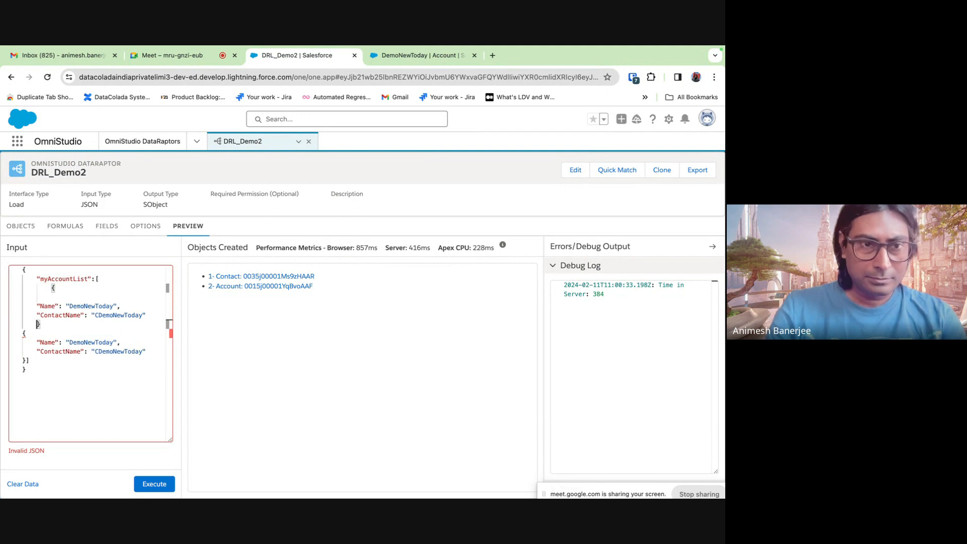
pyautogui.click(23, 333)
pyautogui.press('Tab')
pyautogui.click(22, 359)
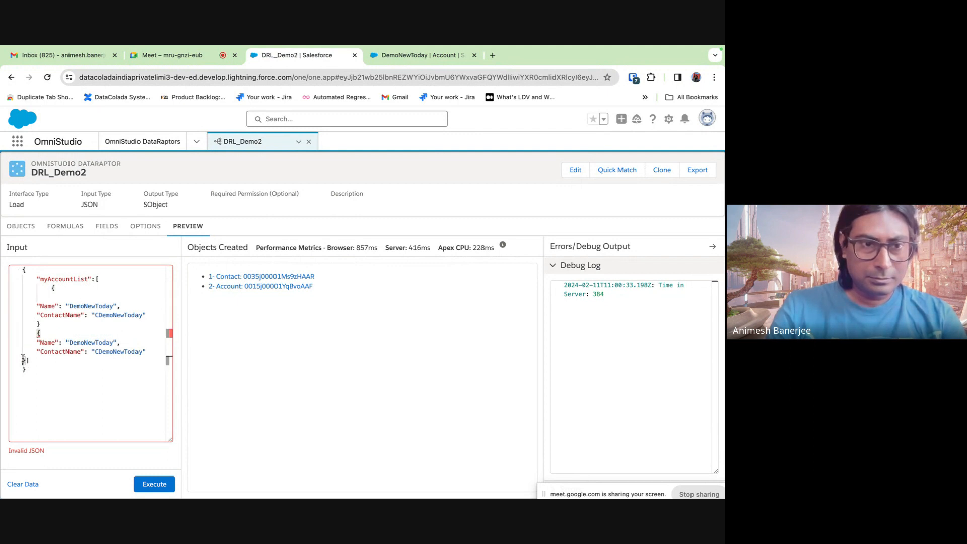
pyautogui.press('Tab')
pyautogui.click(52, 288)
pyautogui.press('BackSpace')
pyautogui.press('BackSpace')
pyautogui.press('BackSpace')
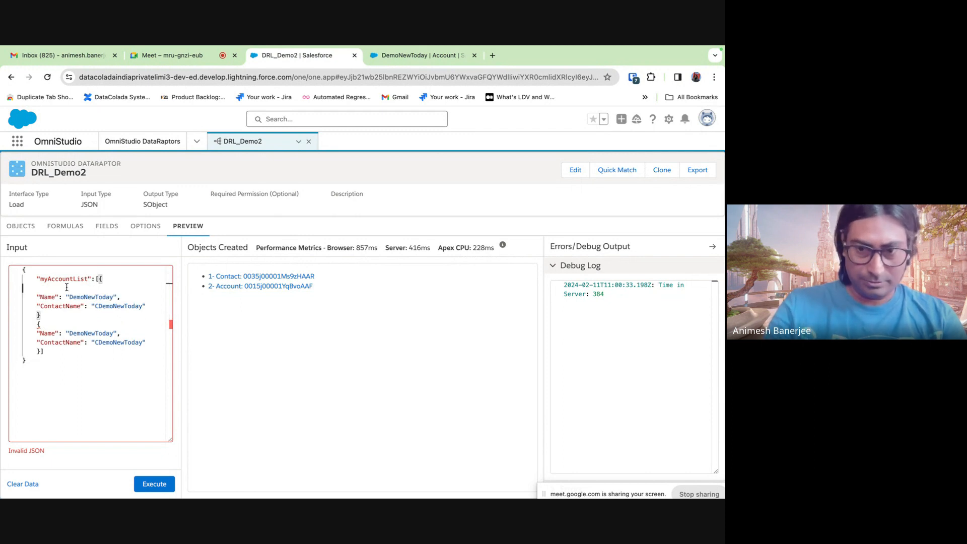
pyautogui.press('Delete')
pyautogui.click(76, 350)
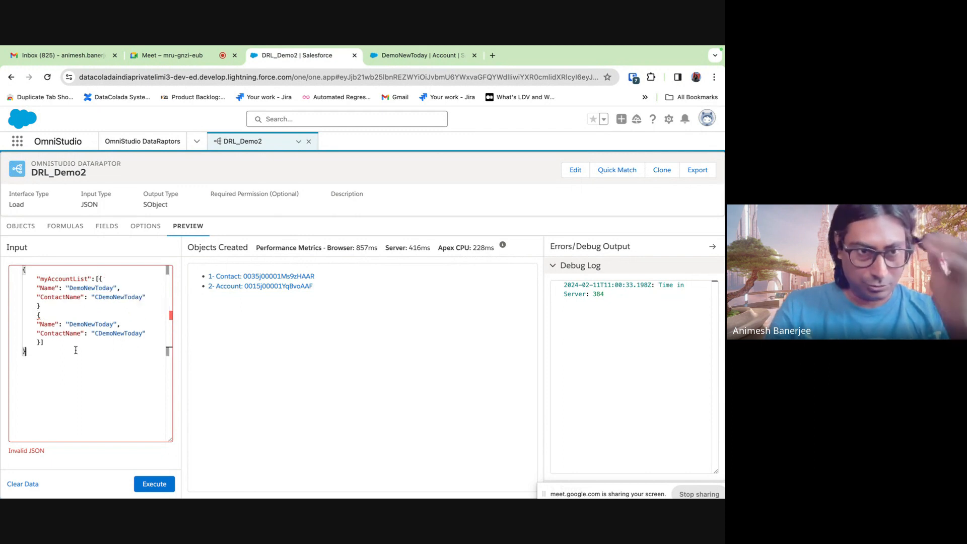
# - Rename entries to DemoNewTodayA/CDemoNewTodayA and DemoNewTodayB/CDemoNewTodayB, adding a comma between objects
pyautogui.click(116, 288)
pyautogui.write('A')
pyautogui.doubleClick(115, 325)
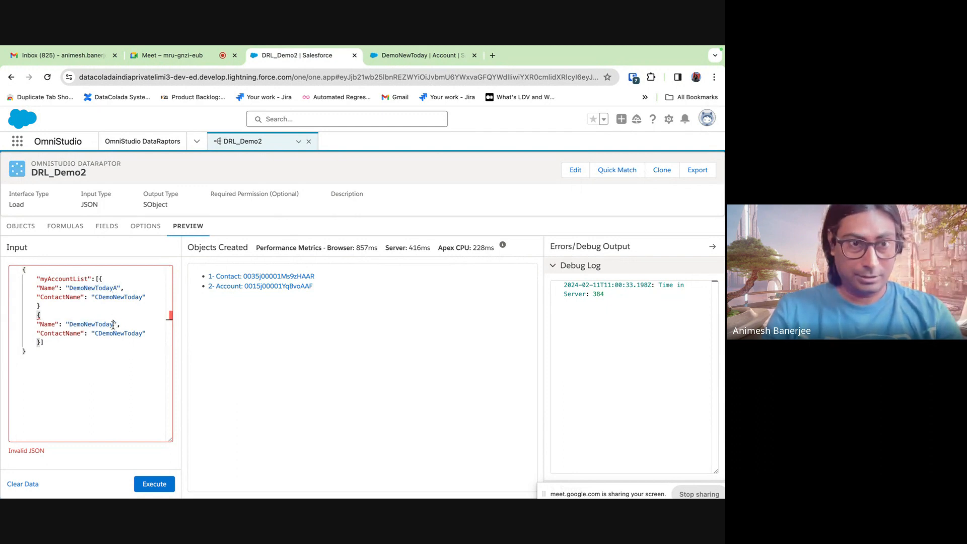
pyautogui.press('Right')
pyautogui.write('B')
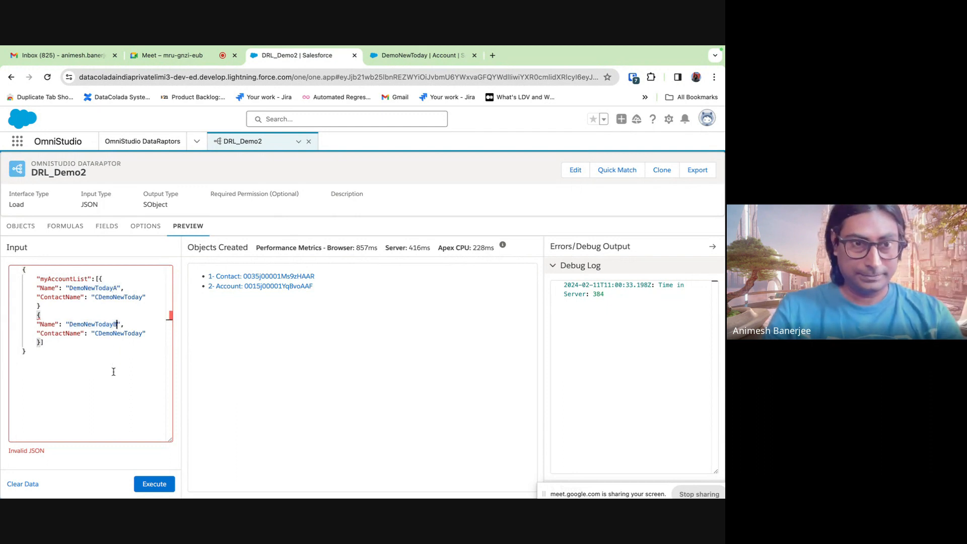
pyautogui.click(145, 298)
pyautogui.write('A')
pyautogui.click(143, 333)
pyautogui.write('B')
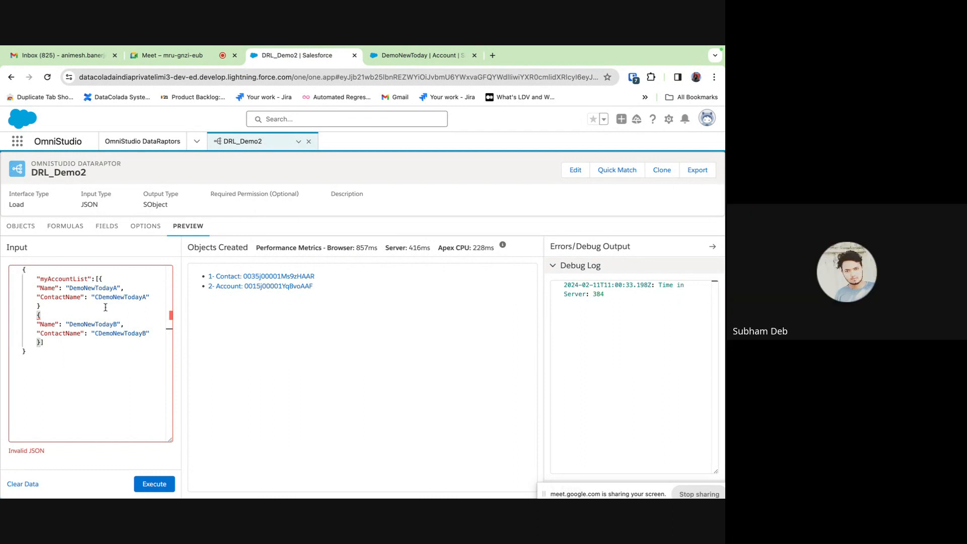
pyautogui.click(56, 306)
pyautogui.write(',')
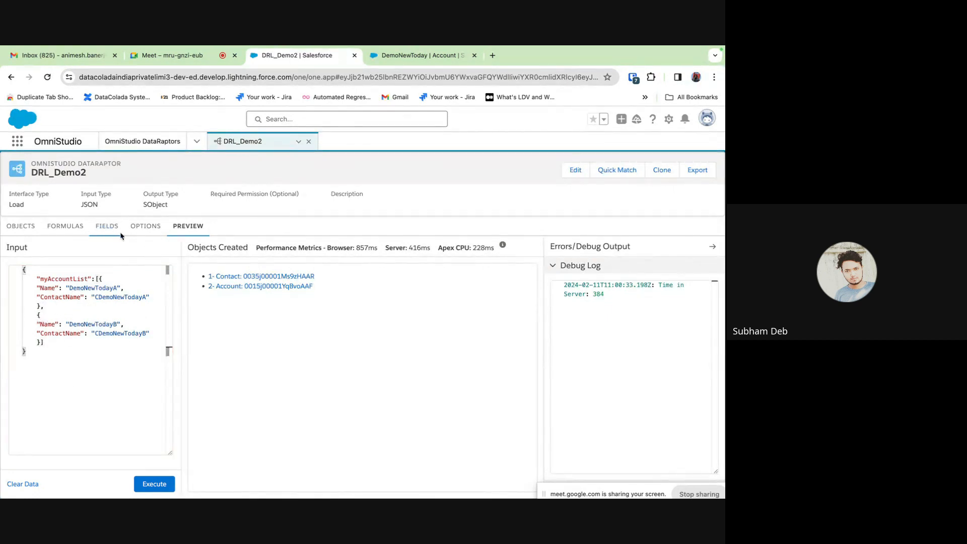
pyautogui.click(108, 228)
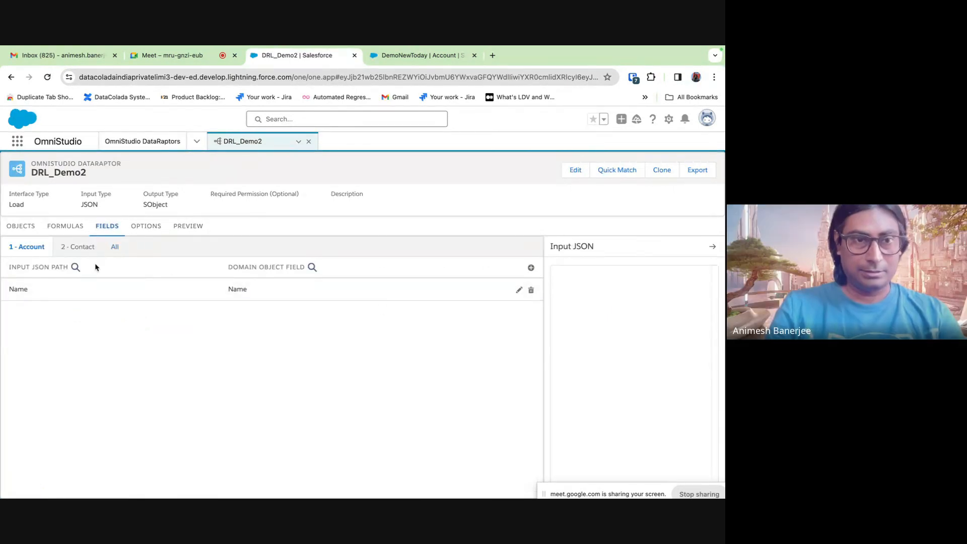
# - Change the Account Name mapping's input path to myAccountList:Name
pyautogui.click(519, 289)
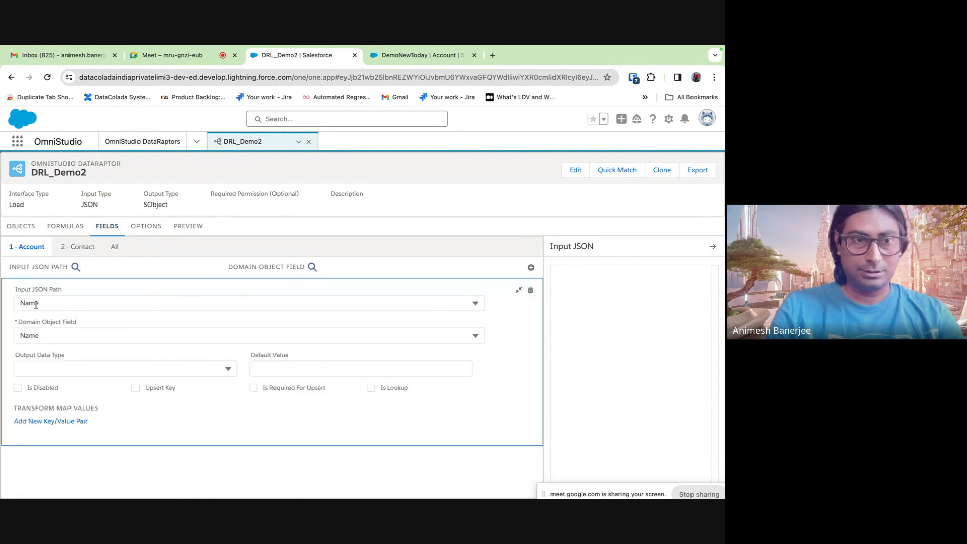
pyautogui.click(21, 301)
pyautogui.write('myAccou')
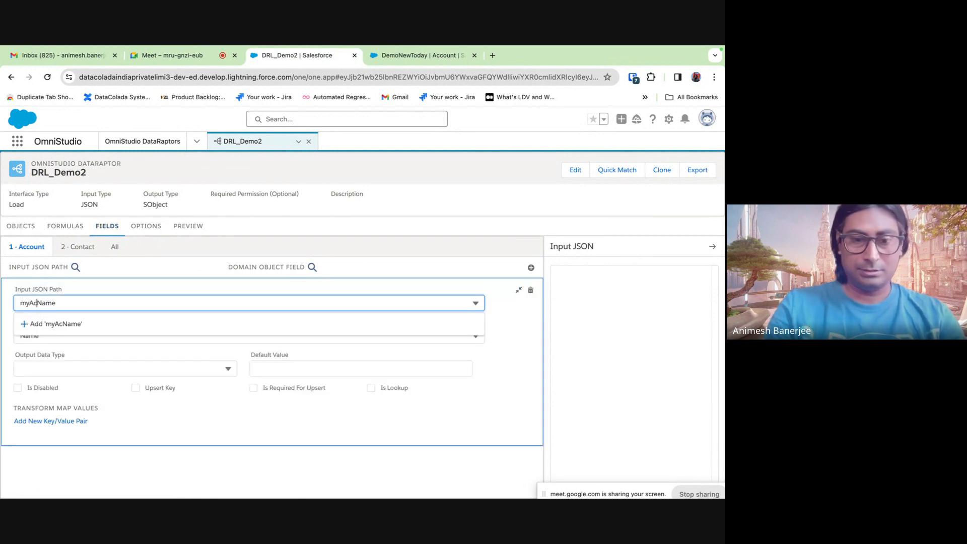
pyautogui.write('ntLi')
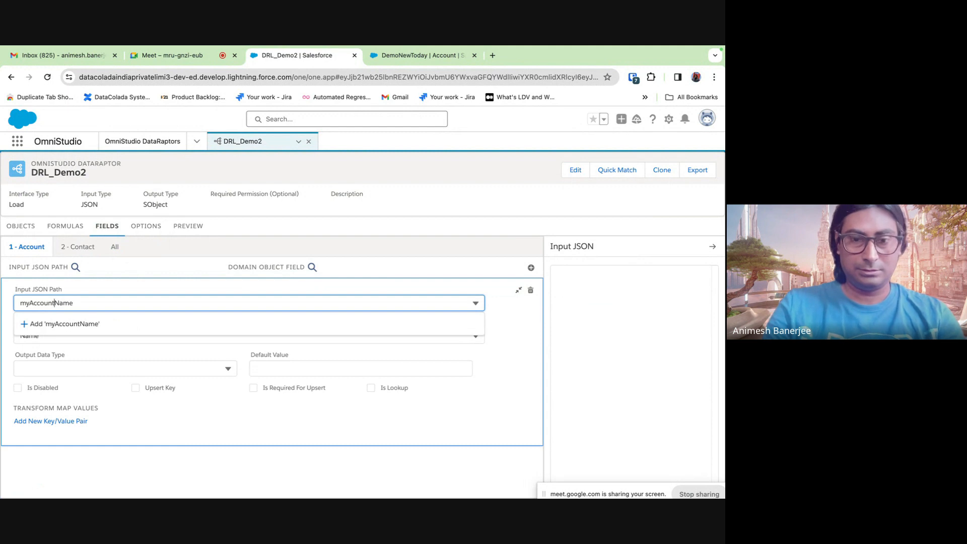
pyautogui.write('st:')
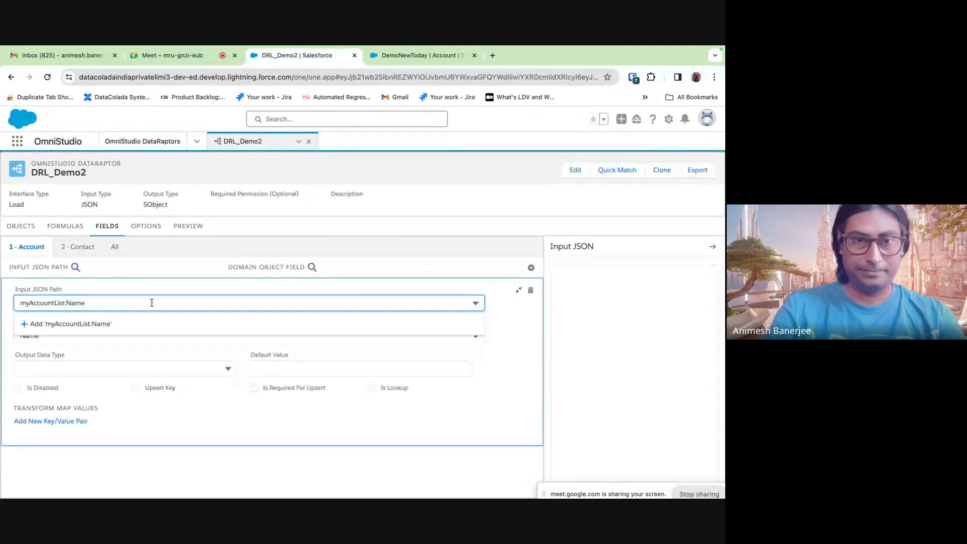
pyautogui.click(514, 336)
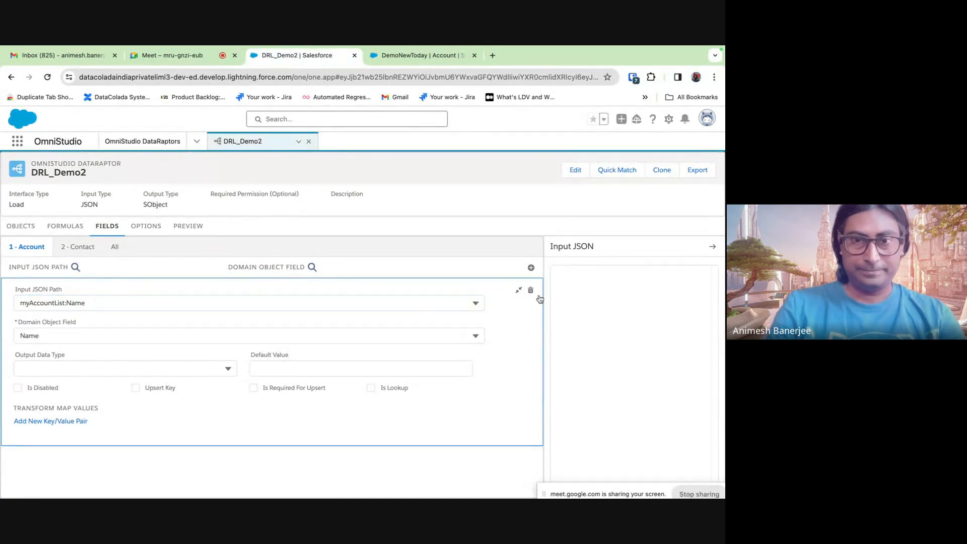
pyautogui.click(520, 291)
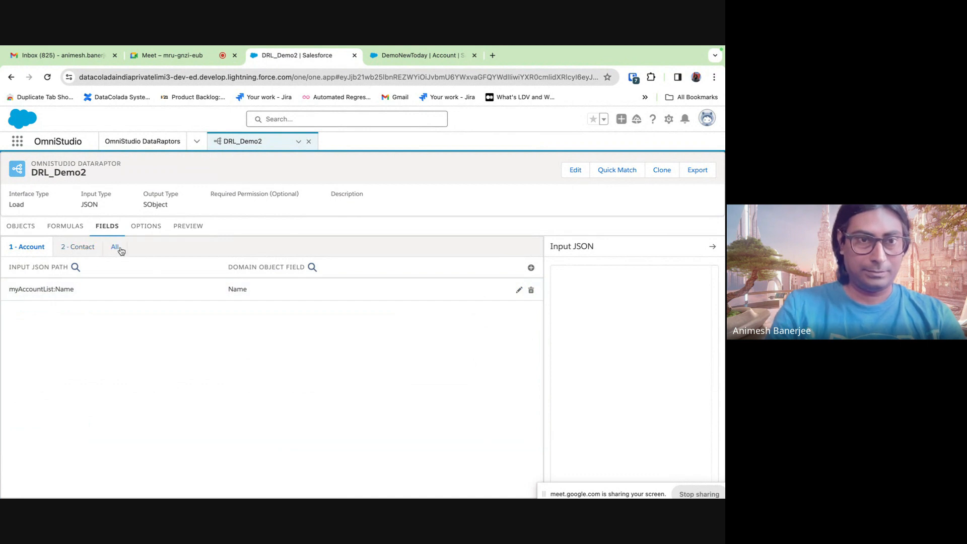
# - Check the myAccountList key in the preview input, then return to the Contact mappings
pyautogui.click(186, 227)
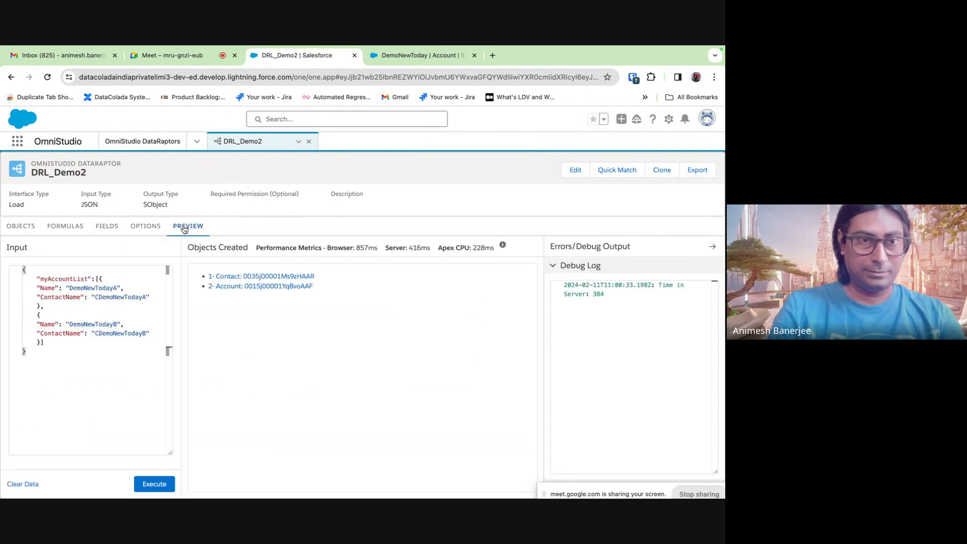
pyautogui.doubleClick(63, 279)
pyautogui.click(107, 226)
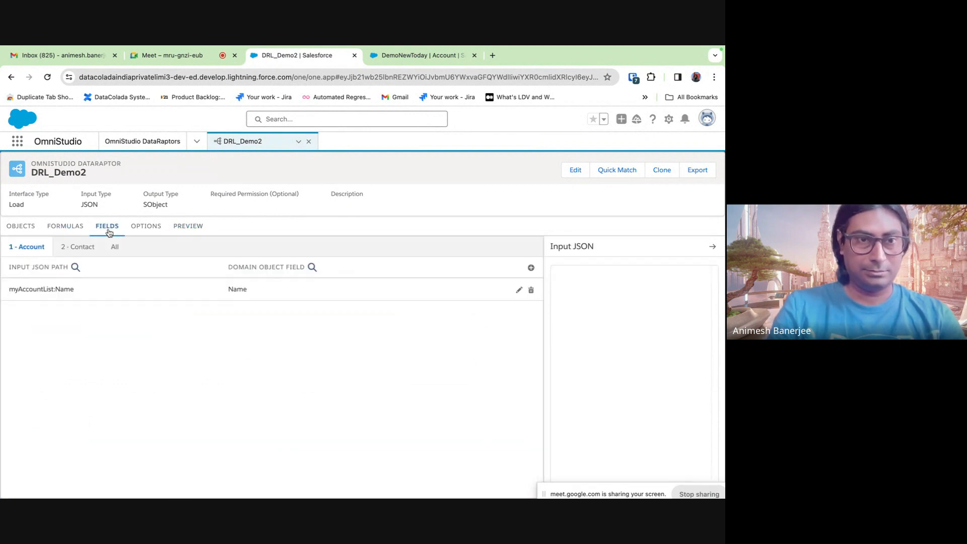
pyautogui.click(78, 246)
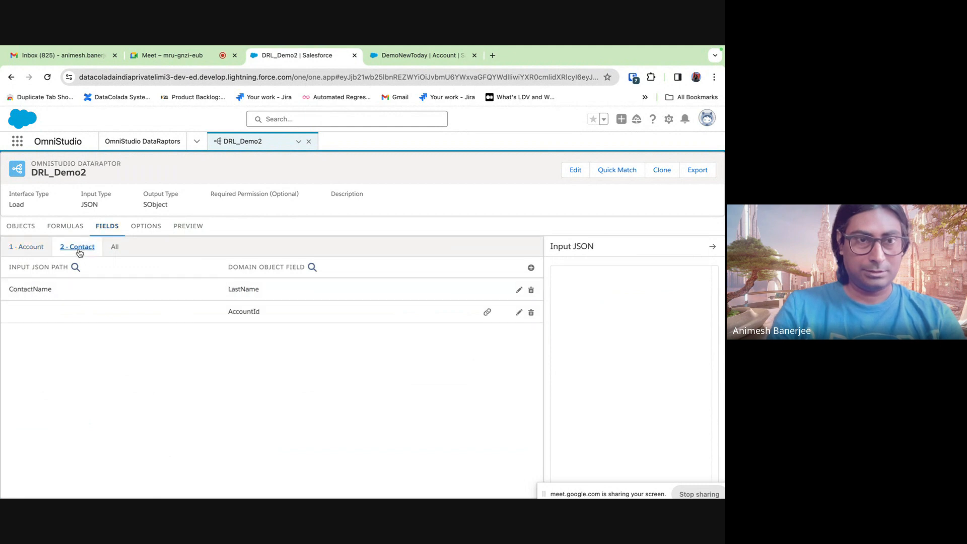
pyautogui.click(191, 227)
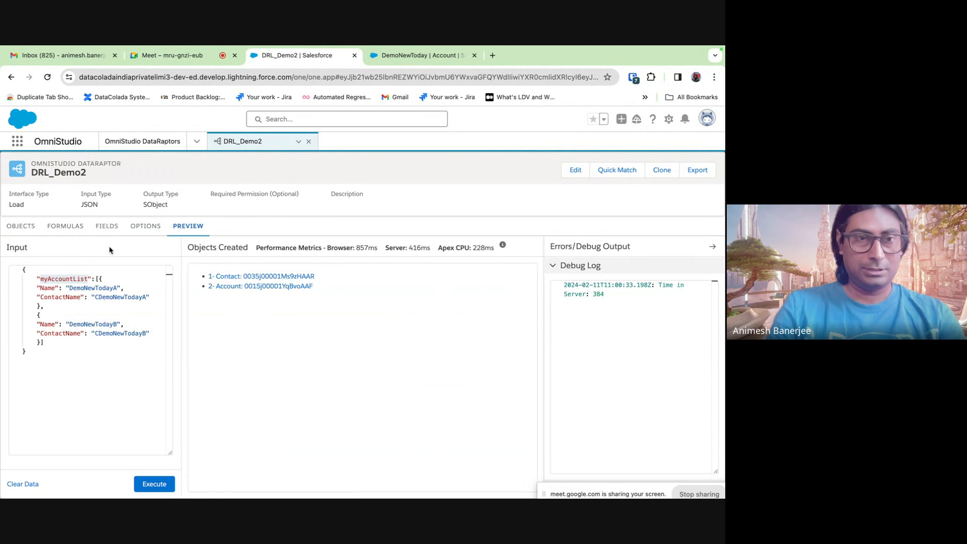
pyautogui.click(80, 233)
pyautogui.click(111, 232)
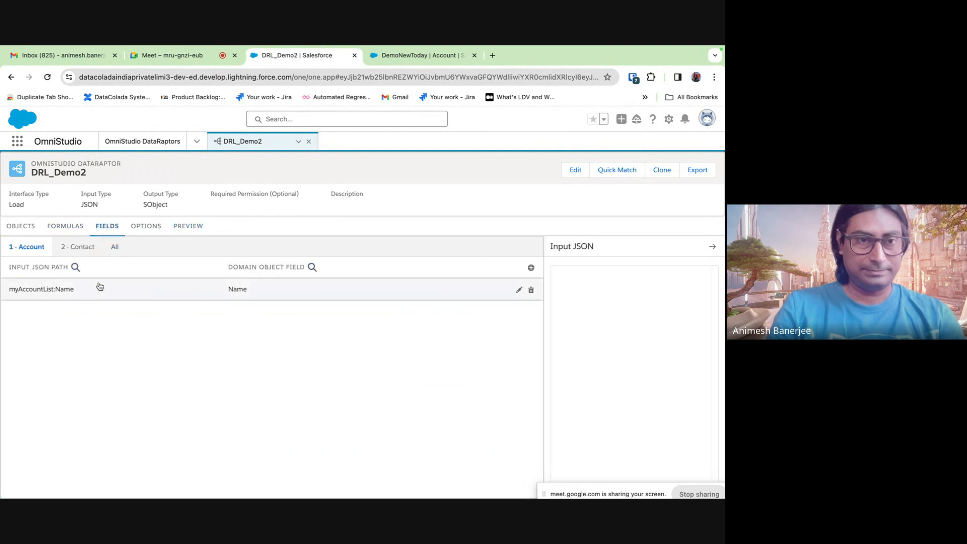
pyautogui.click(66, 252)
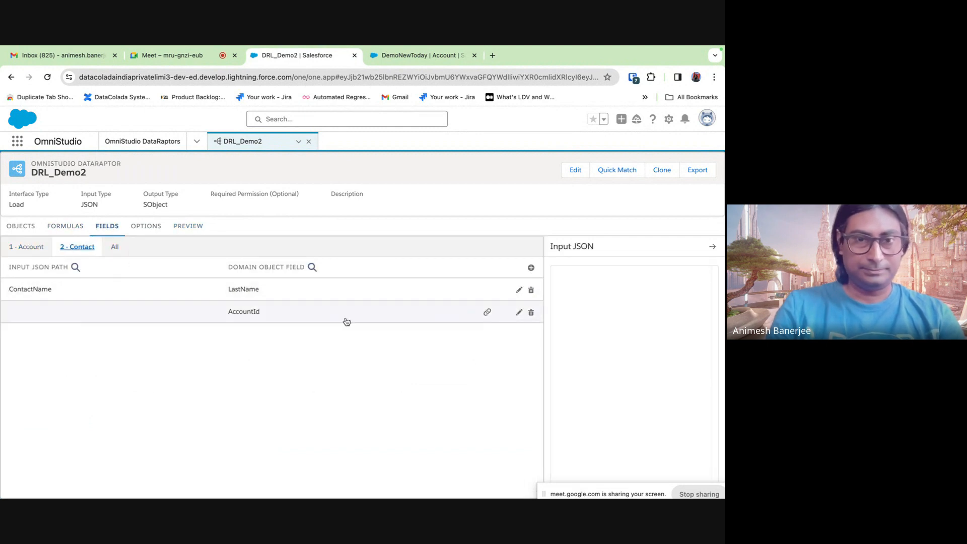
# - Change the Contact mapping path to myAccountList:ContactName and delete the stray blank mapping
pyautogui.click(519, 290)
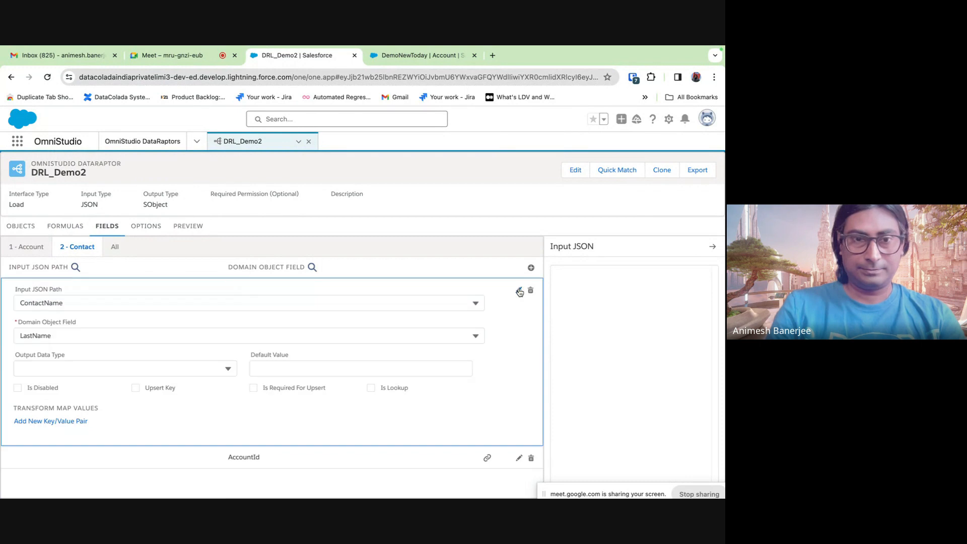
pyautogui.click(21, 303)
pyautogui.write('myAccountList:')
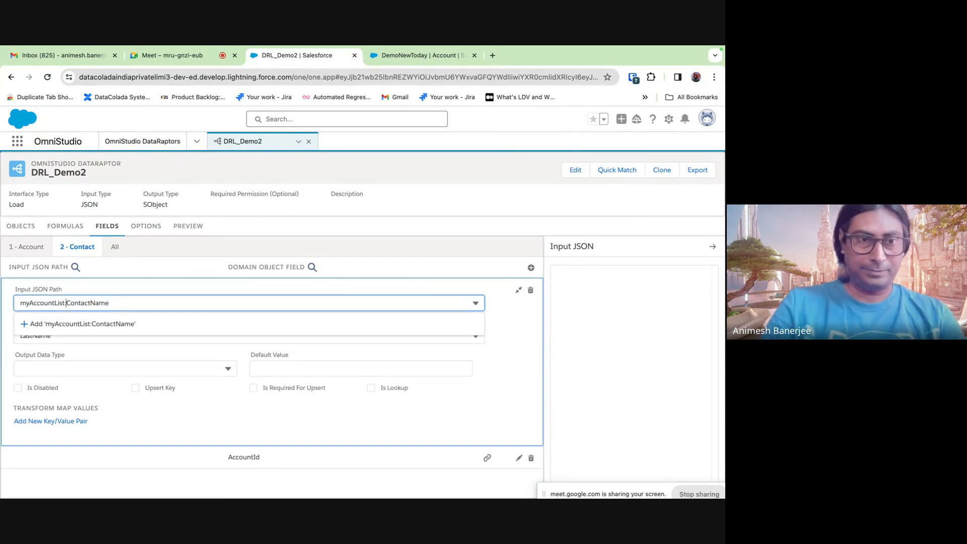
pyautogui.click(531, 269)
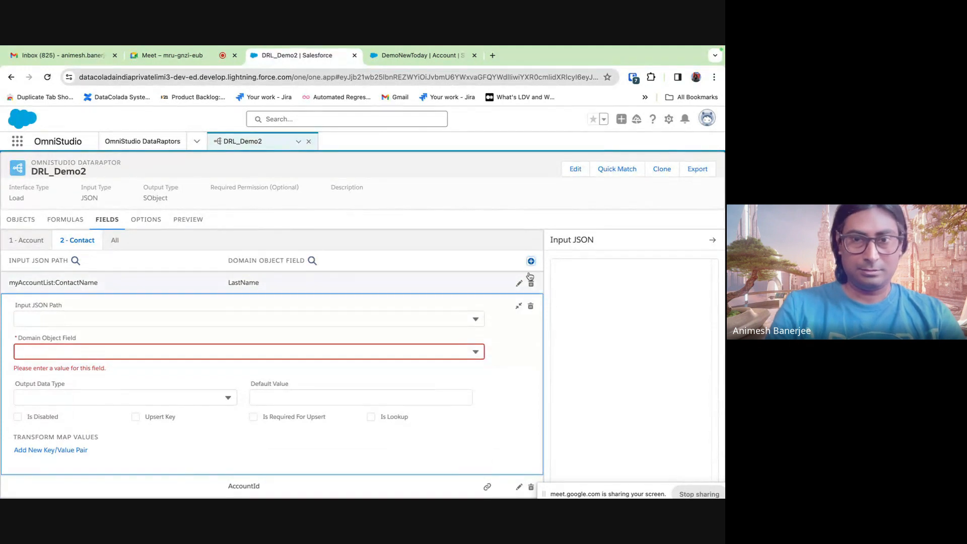
pyautogui.click(519, 308)
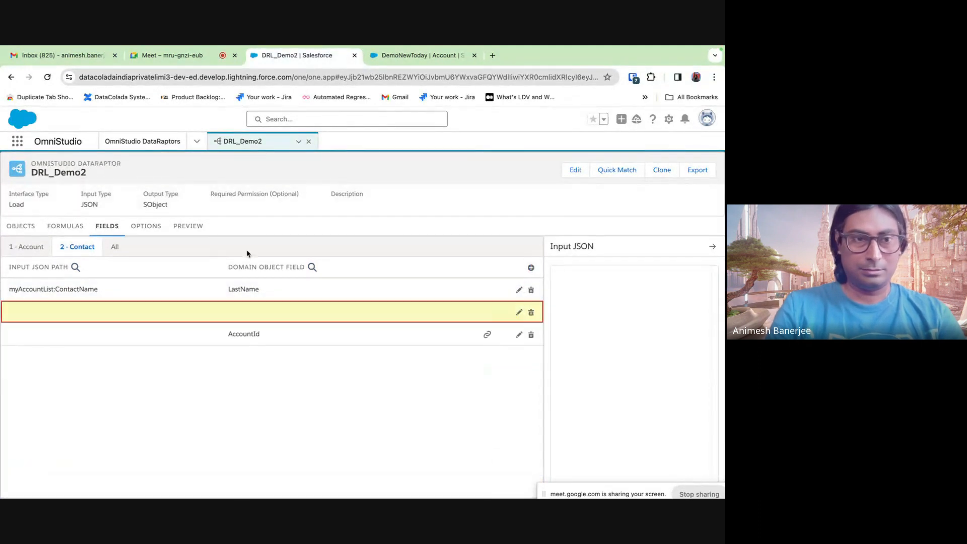
pyautogui.click(531, 313)
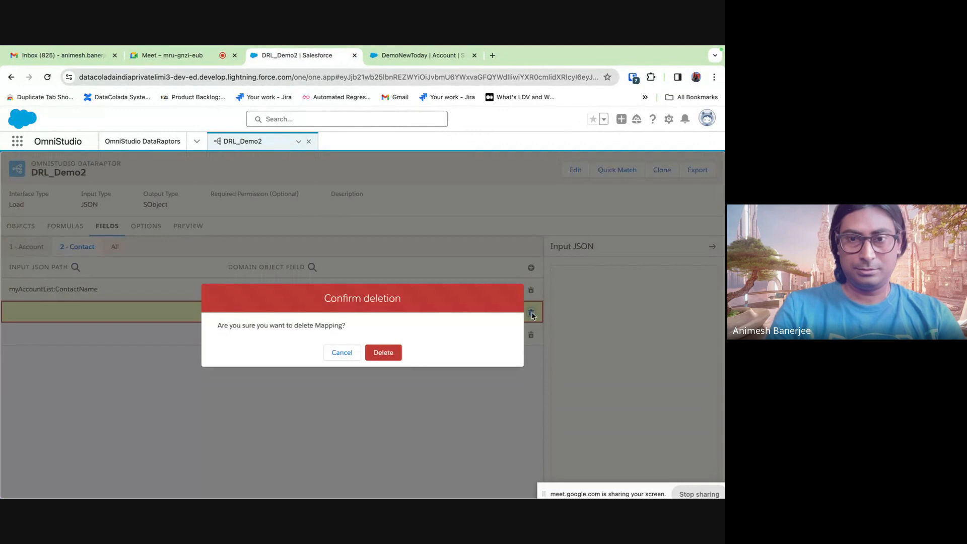
pyautogui.click(383, 351)
pyautogui.click(196, 226)
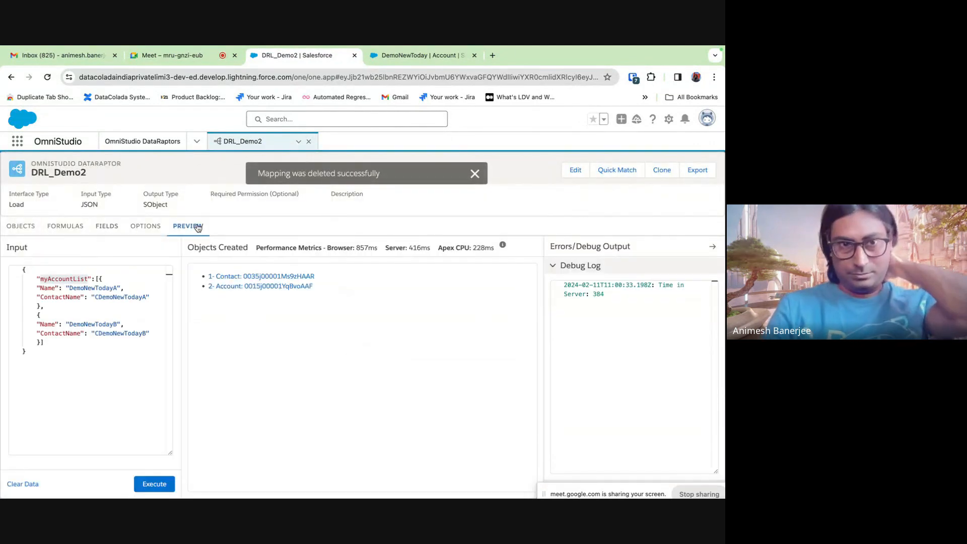
# - Execute the load, then open the new DemoNewTodayB Account to confirm contact CDemoNewTodayB
pyautogui.click(160, 479)
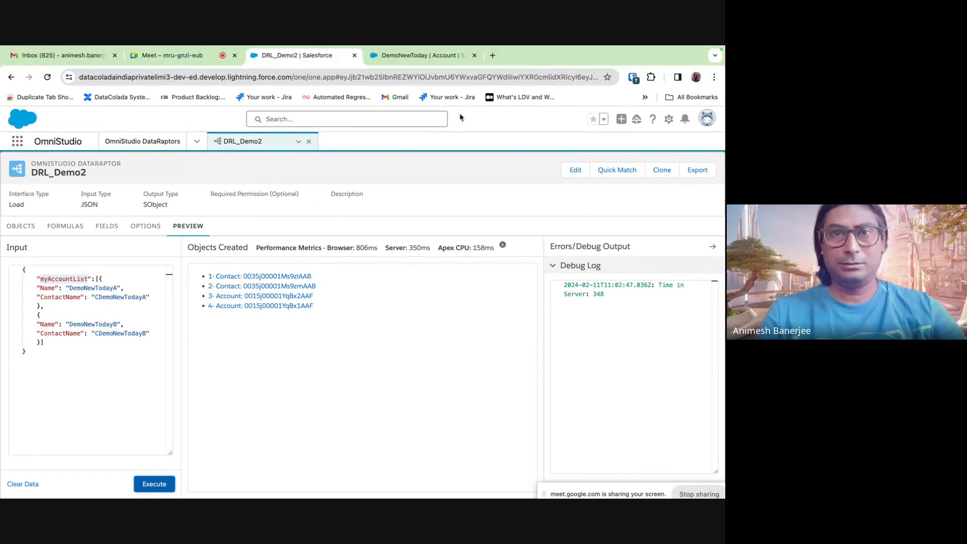
pyautogui.click(453, 56)
pyautogui.click(474, 56)
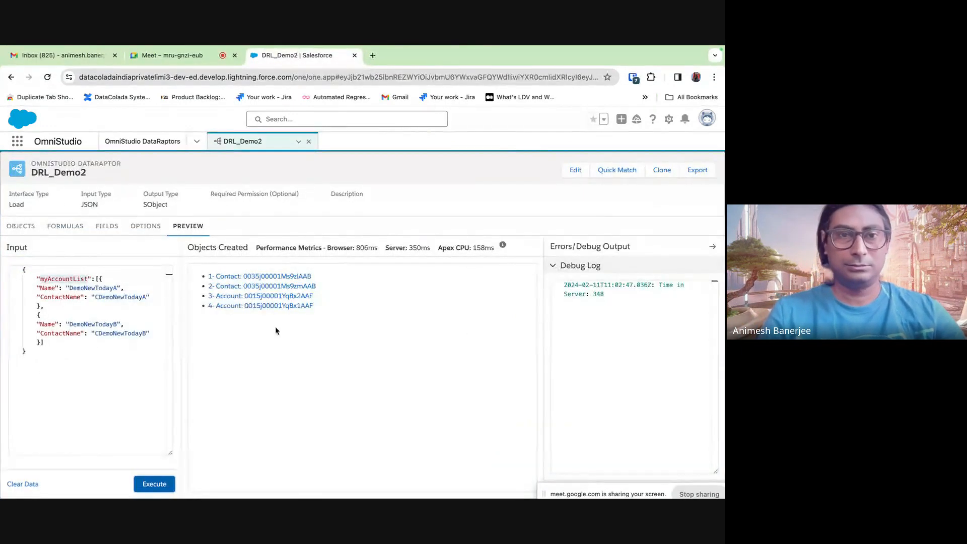
pyautogui.rightClick(261, 301)
pyautogui.click(312, 289)
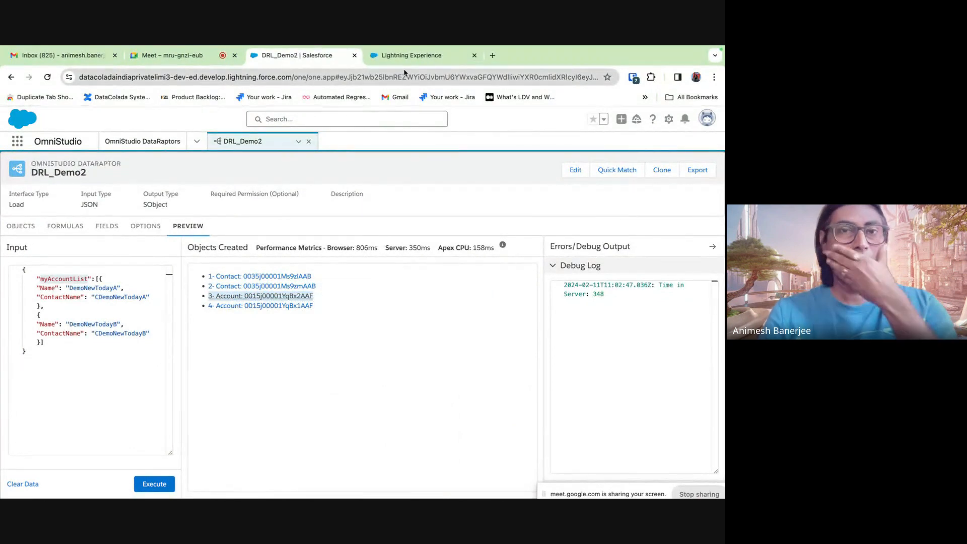
pyautogui.click(398, 55)
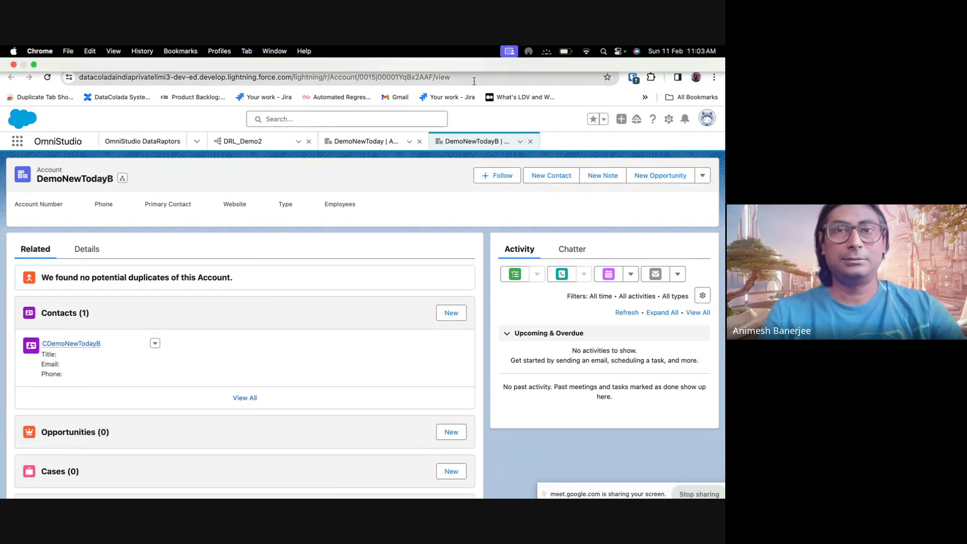
pyautogui.click(474, 55)
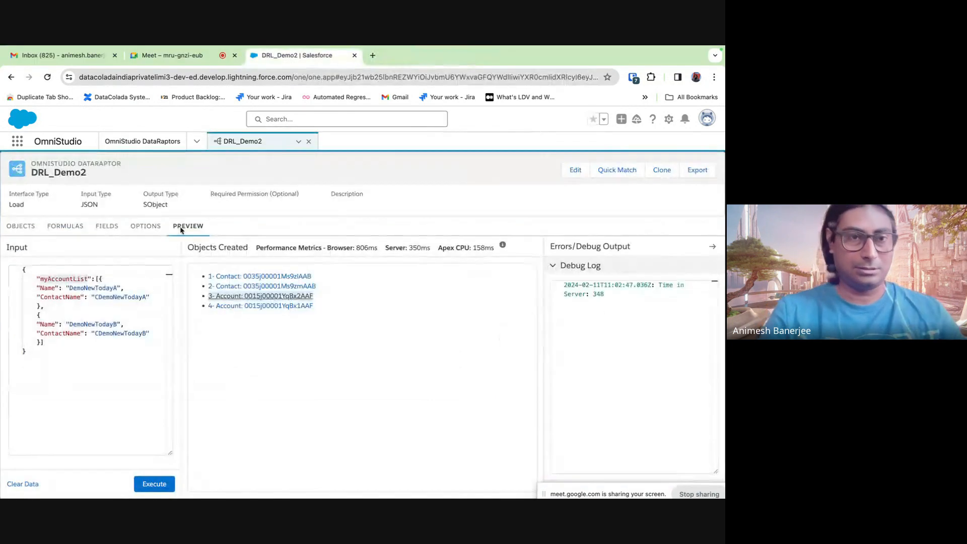
# - Add a myContactList array under the first account and move its ContactName entry inside it
pyautogui.click(63, 308)
pyautogui.click(130, 291)
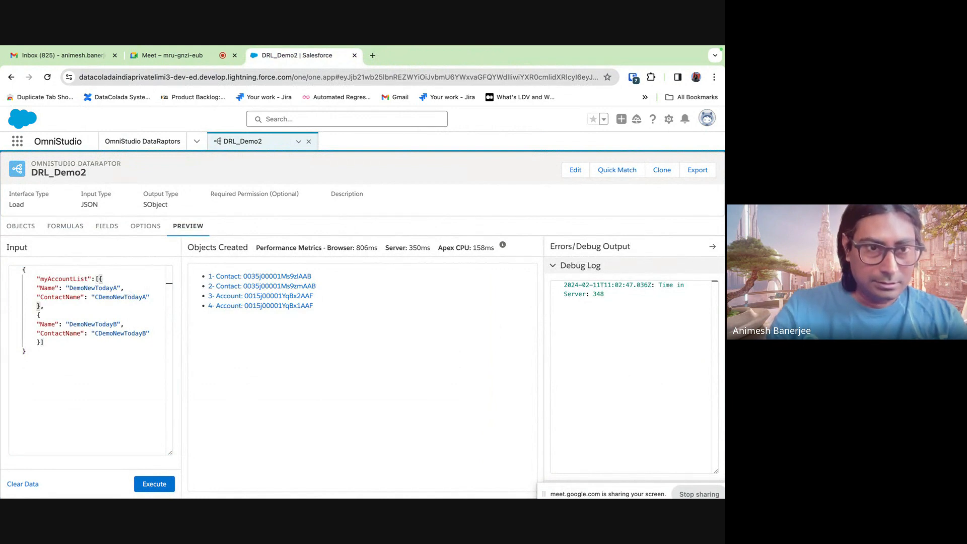
pyautogui.press('Return')
pyautogui.write('"')
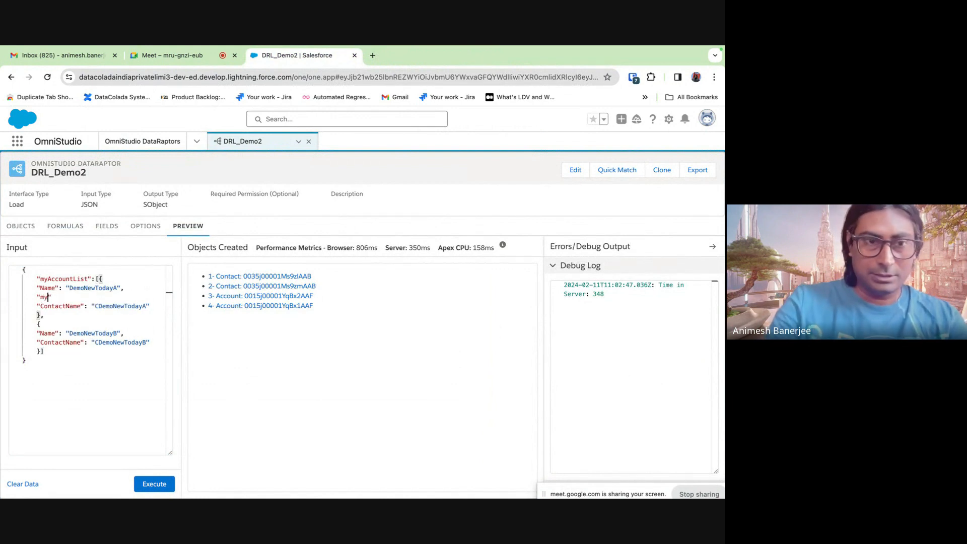
pyautogui.write('myContac')
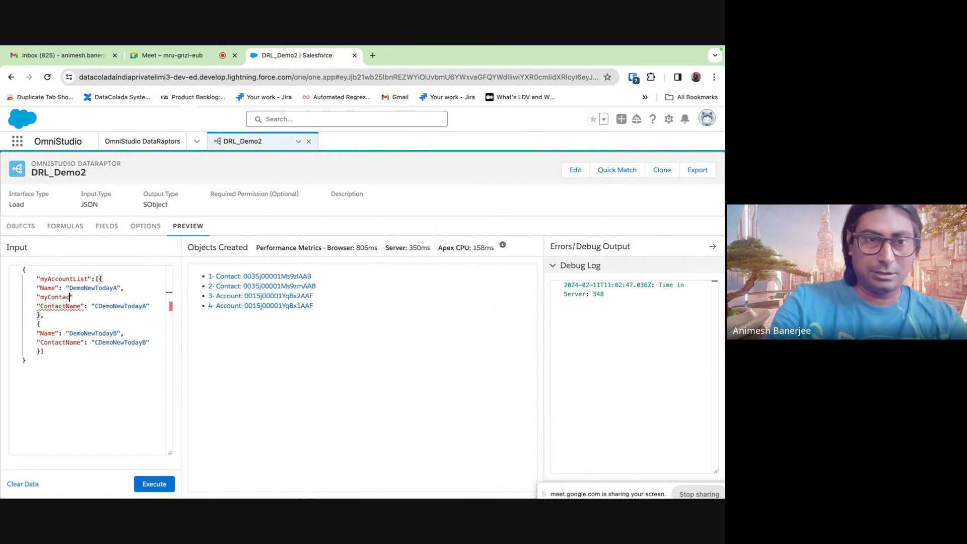
pyautogui.write('tList":')
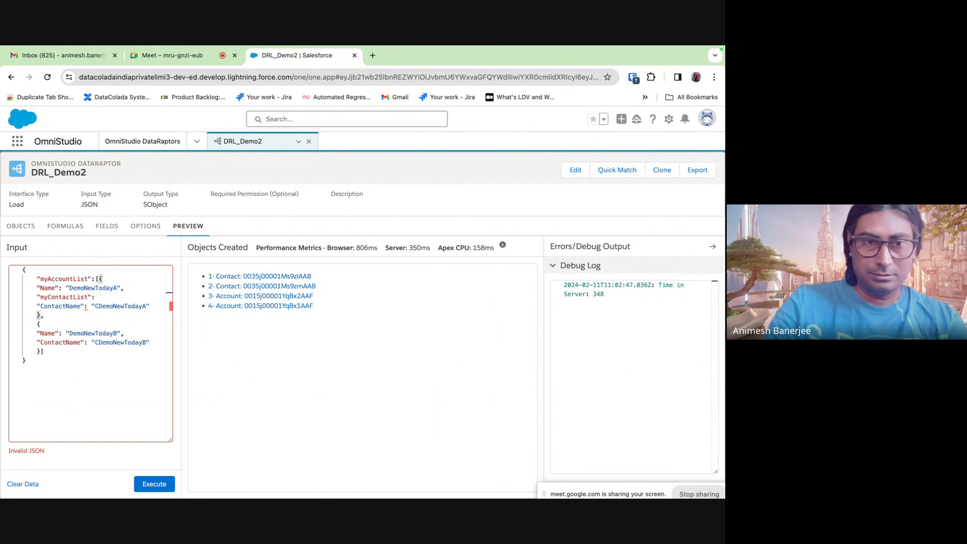
pyautogui.write('[')
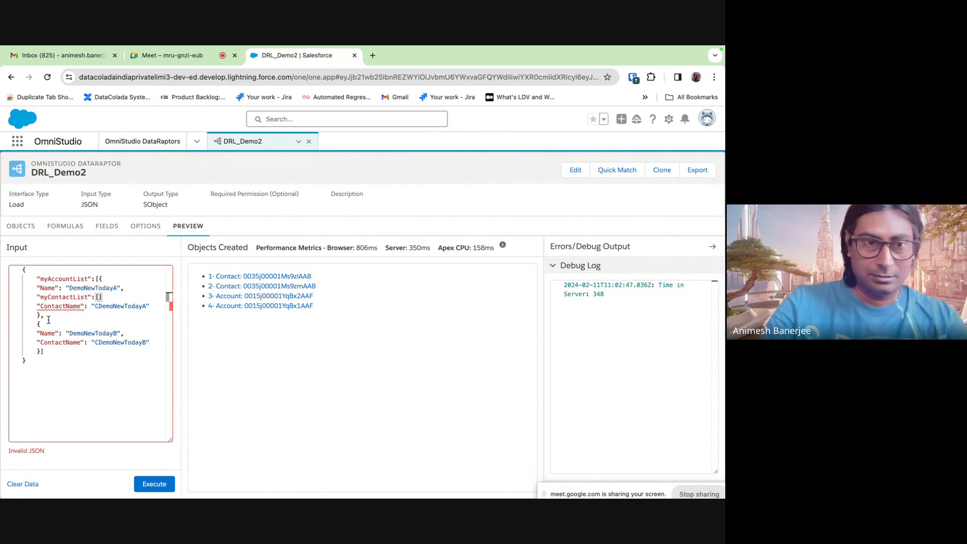
pyautogui.write('{')
pyautogui.press('Return')
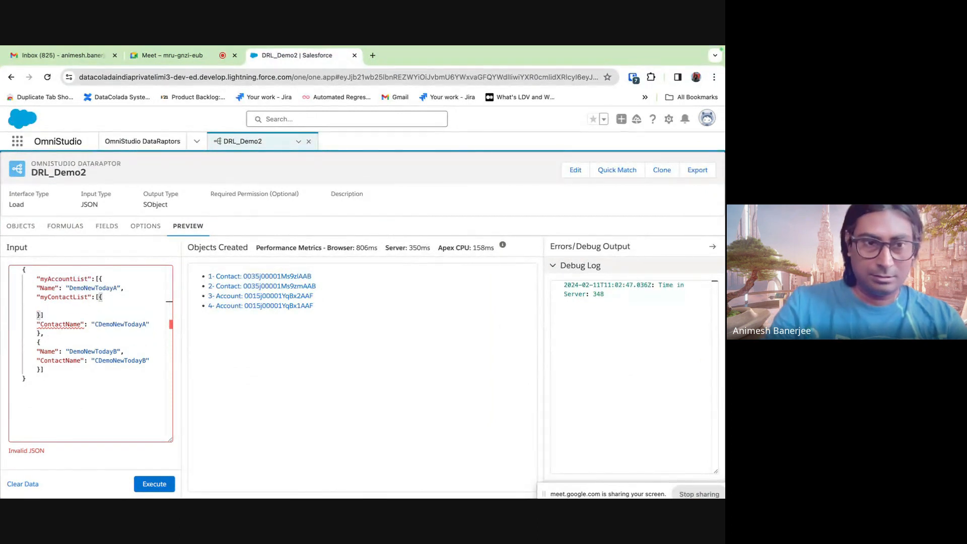
pyautogui.moveTo(37, 324); pyautogui.dragTo(152, 323)
pyautogui.hotkey('ctrl', 'c')
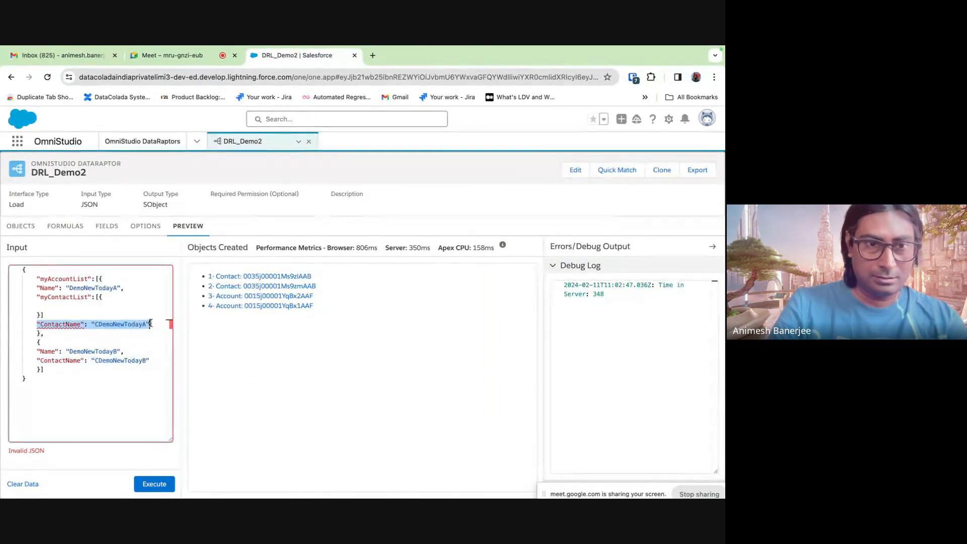
pyautogui.press('BackSpace')
pyautogui.click(100, 305)
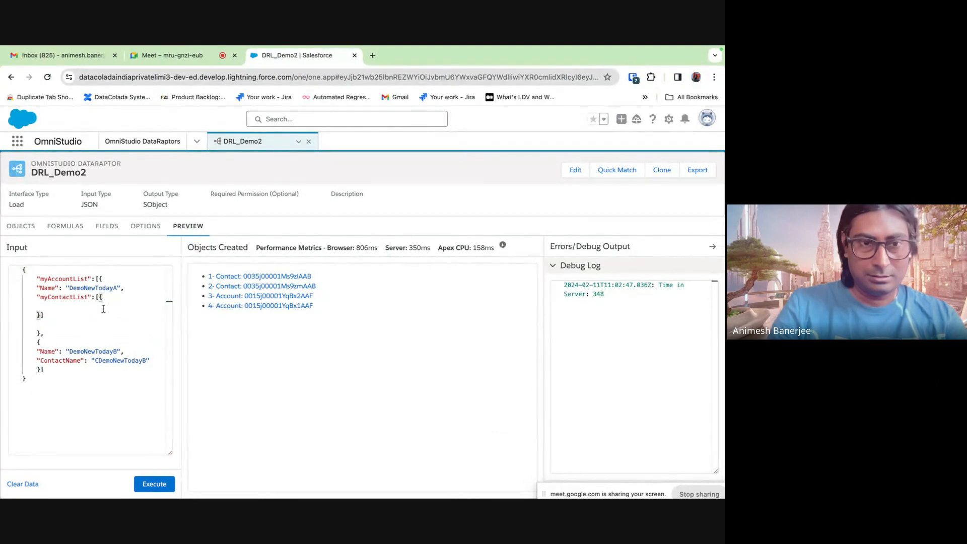
pyautogui.hotkey('ctrl', 'v')
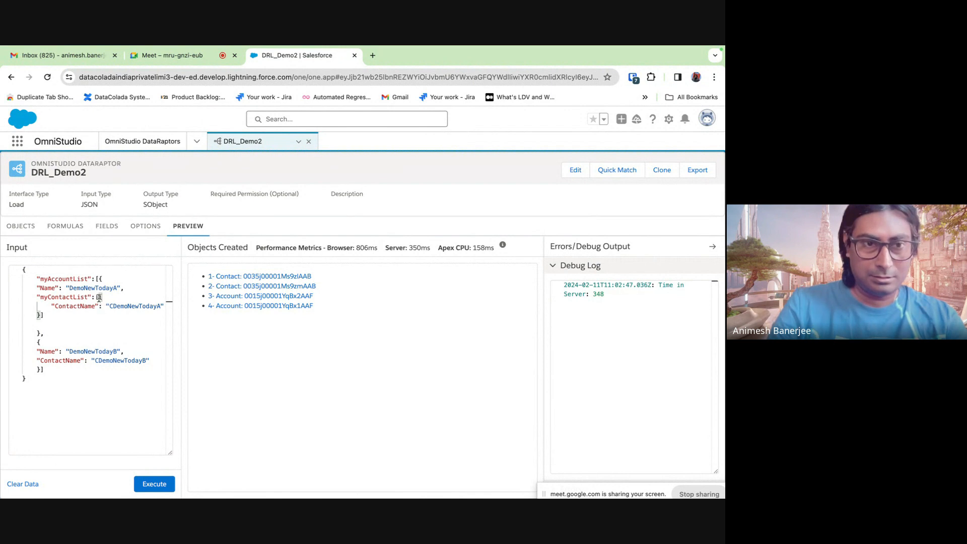
# - Duplicate the contact object so the first account's myContactList holds two ContactName entries
pyautogui.moveTo(99, 298); pyautogui.dragTo(58, 316)
pyautogui.press('super+c')
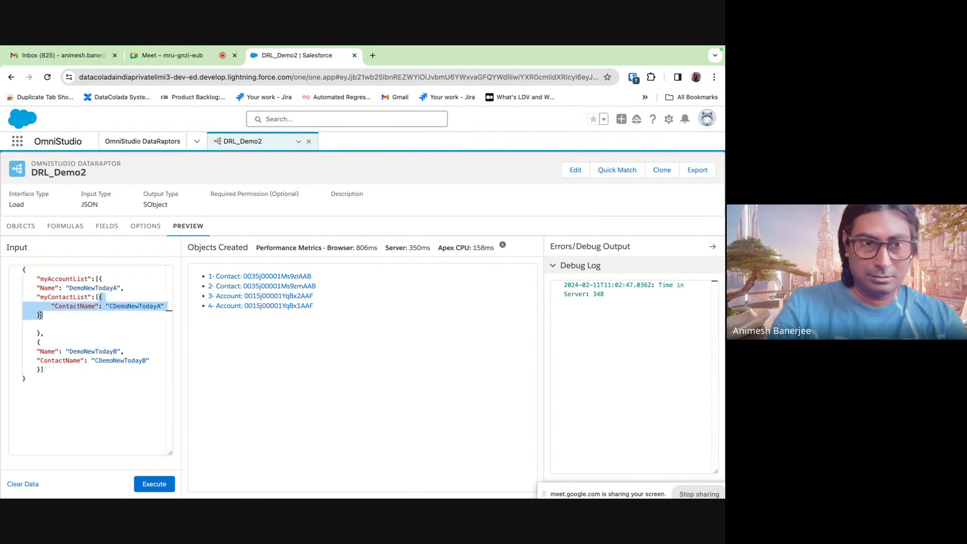
pyautogui.click(41, 314)
pyautogui.write(',')
pyautogui.press('Return')
pyautogui.press('super+v')
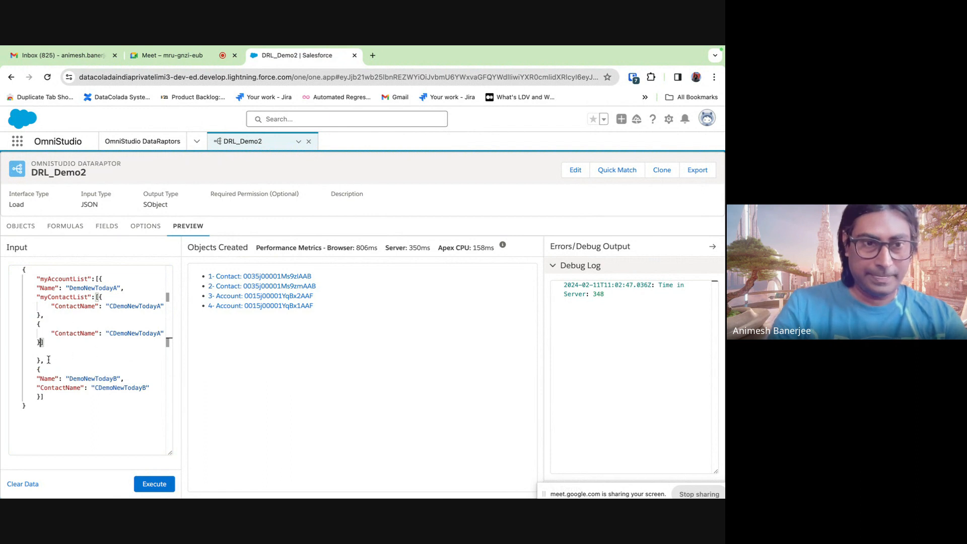
pyautogui.moveTo(35, 318); pyautogui.dragTo(45, 344)
pyautogui.press('Tab')
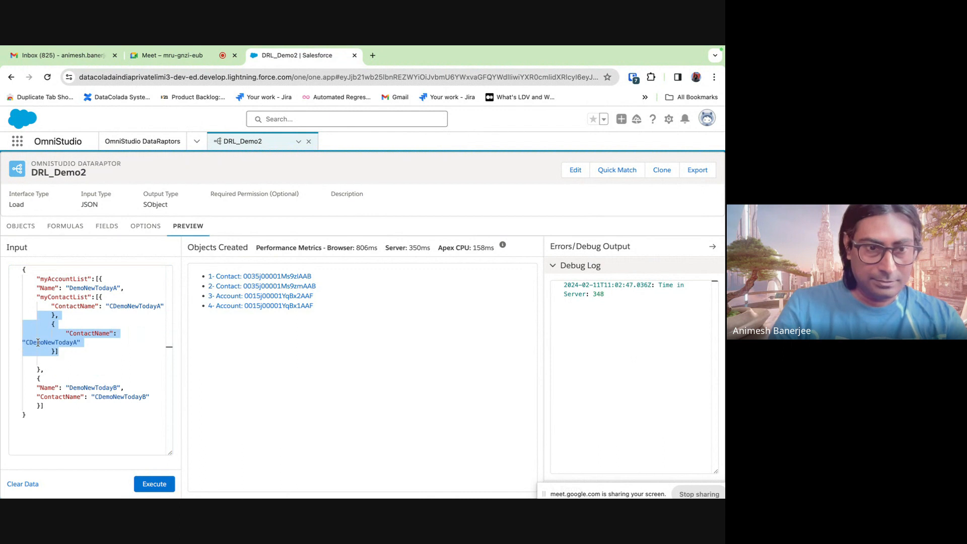
pyautogui.click(23, 334)
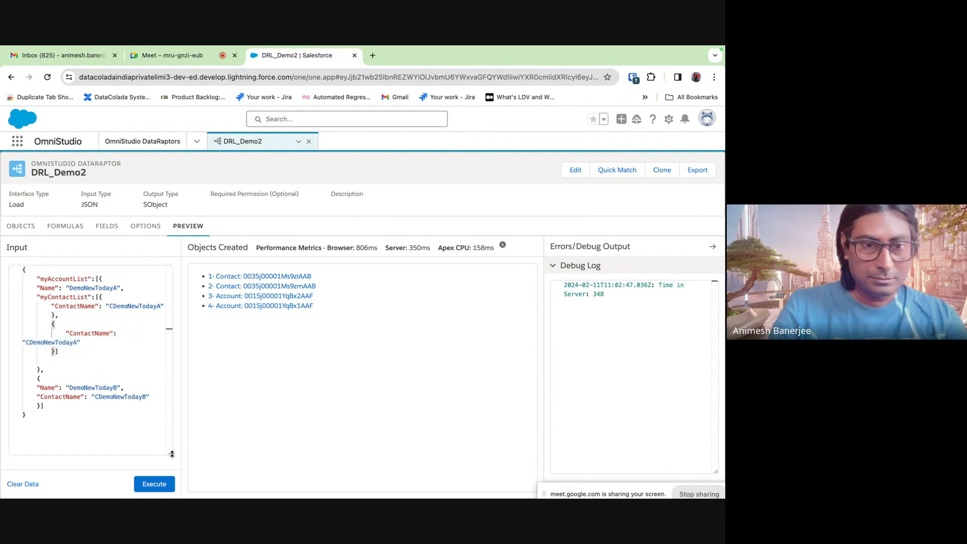
# - Replace the second account's ContactName line with a copy of the myContactList block
pyautogui.moveTo(171, 454); pyautogui.dragTo(171, 461)
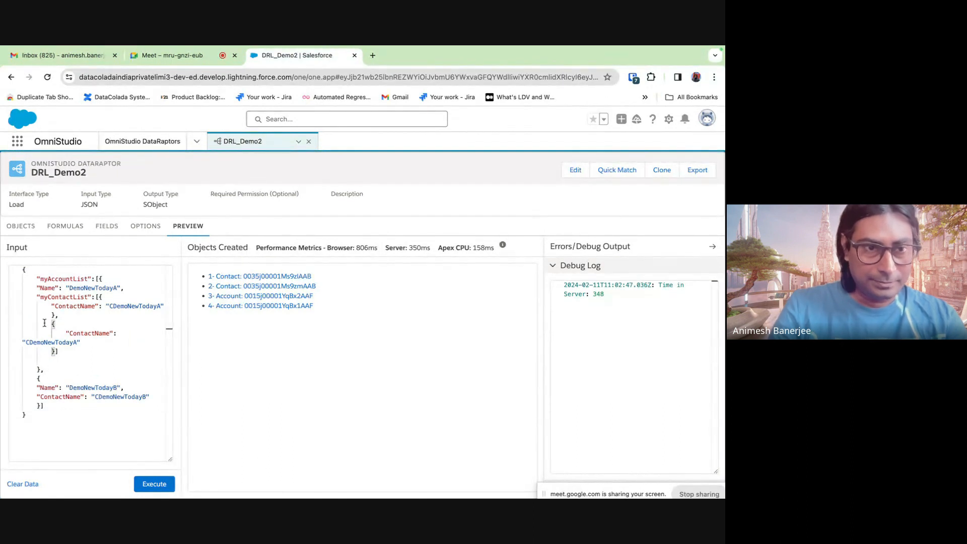
pyautogui.moveTo(36, 297); pyautogui.dragTo(41, 368)
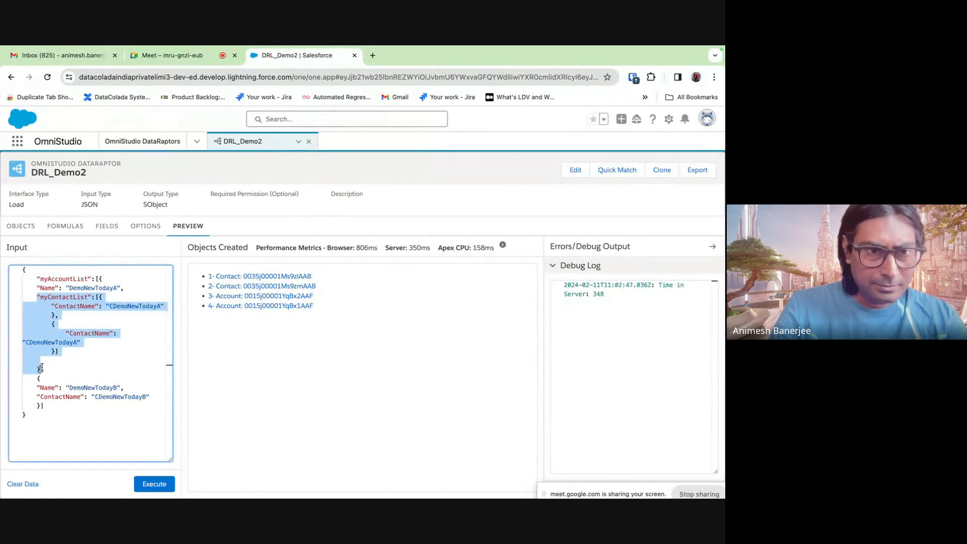
pyautogui.press('super+c')
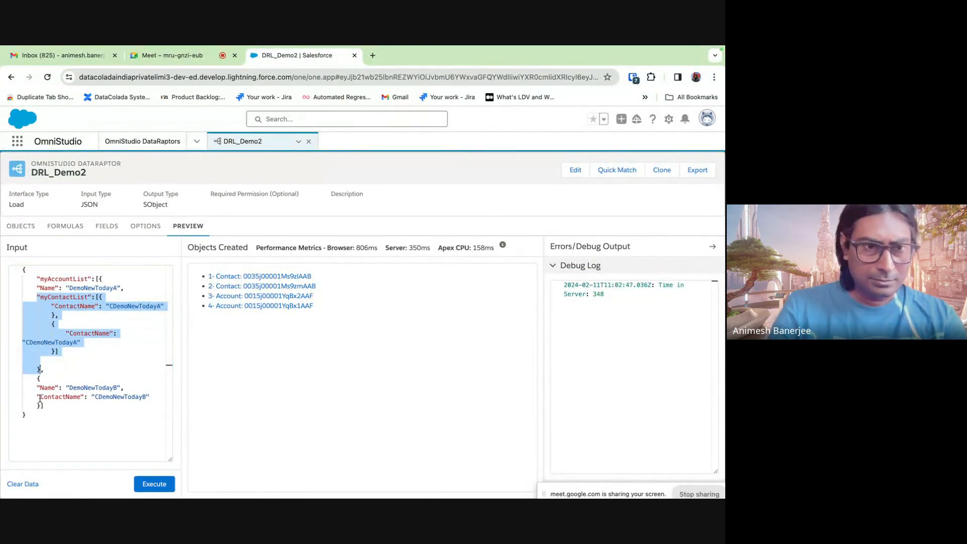
pyautogui.click(96, 280)
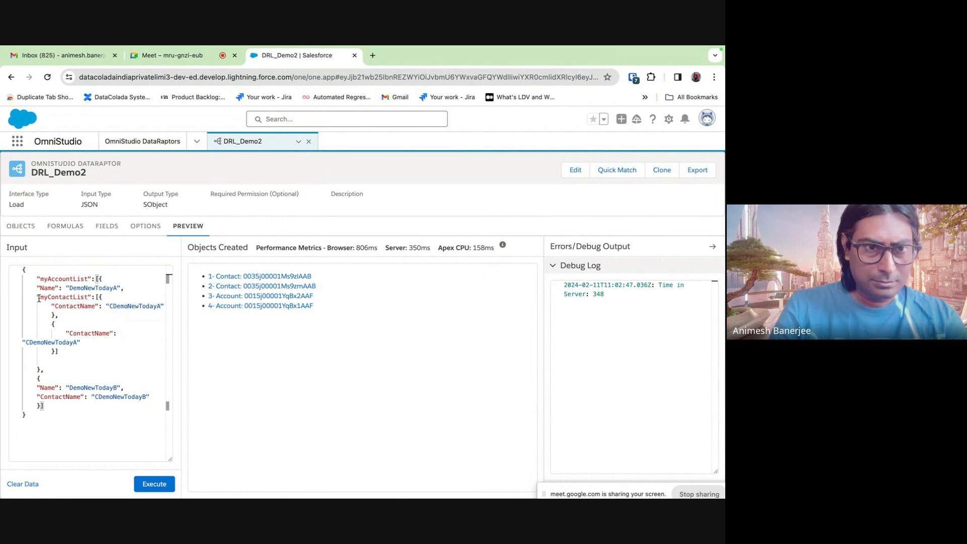
pyautogui.moveTo(34, 297); pyautogui.dragTo(61, 351)
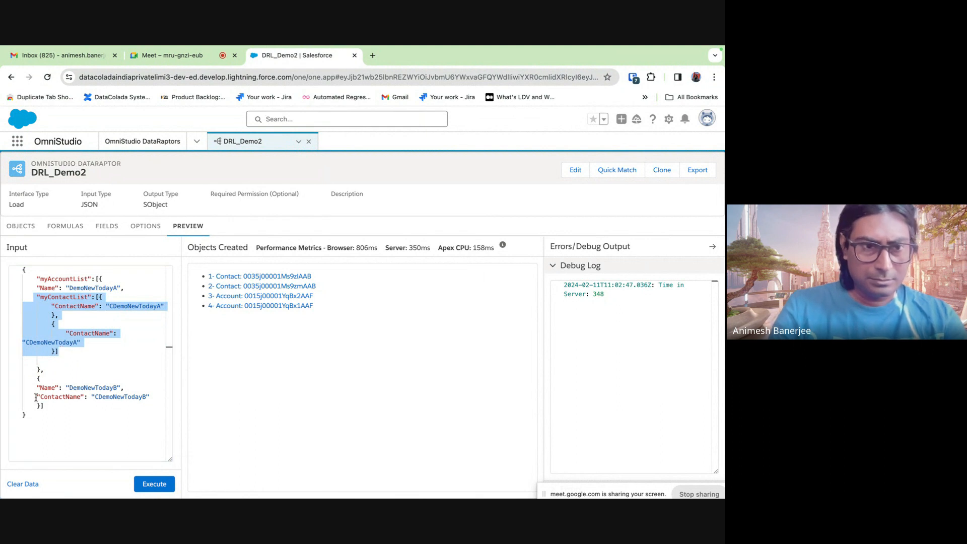
pyautogui.moveTo(36, 398); pyautogui.dragTo(156, 395)
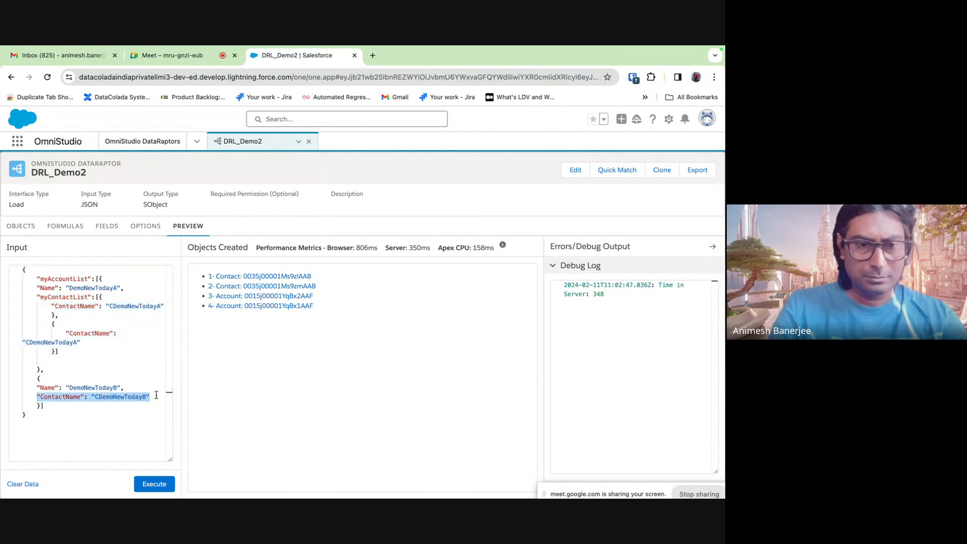
pyautogui.hotkey('ctrl', 'v')
pyautogui.scroll(3, 136, 375)
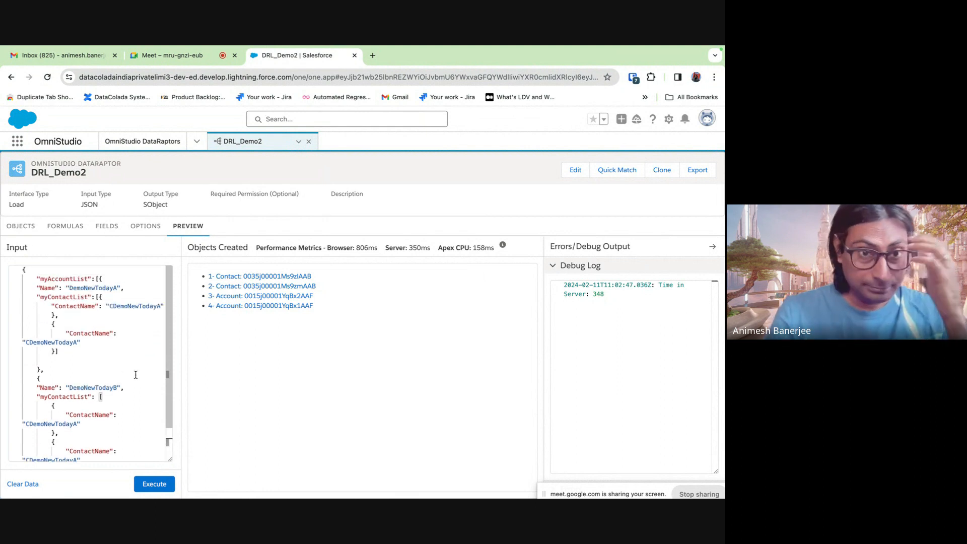
pyautogui.scroll(-1, 135, 375)
pyautogui.scroll(1, 136, 375)
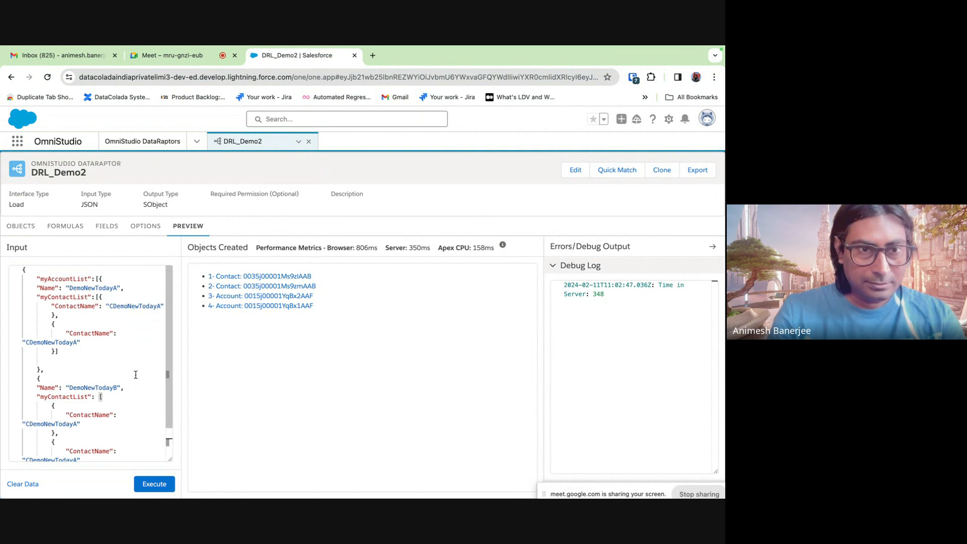
# - Make names unique: DemoNewTodayAA with contacts ending AA and AB, and DemoNewTodayBB
pyautogui.click(115, 290)
pyautogui.write('A')
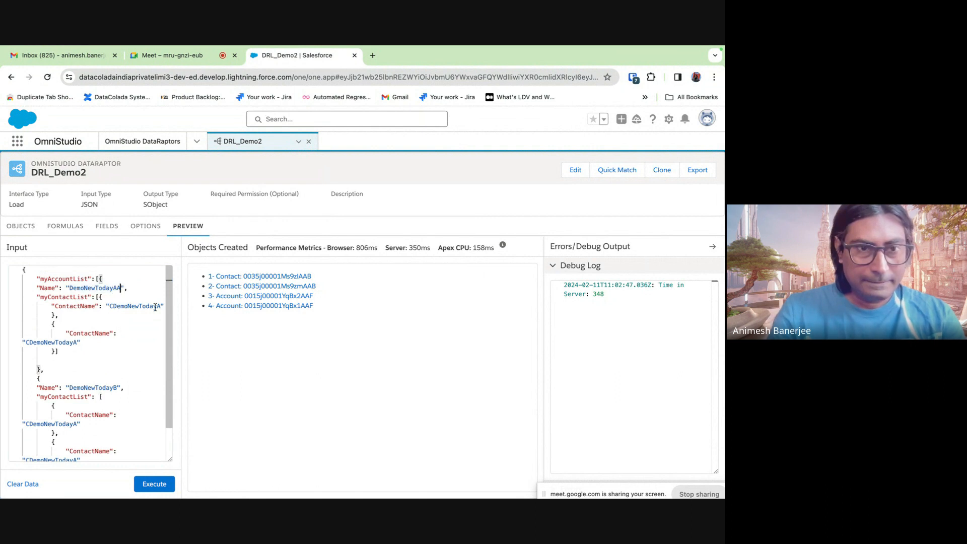
pyautogui.click(160, 306)
pyautogui.write('A')
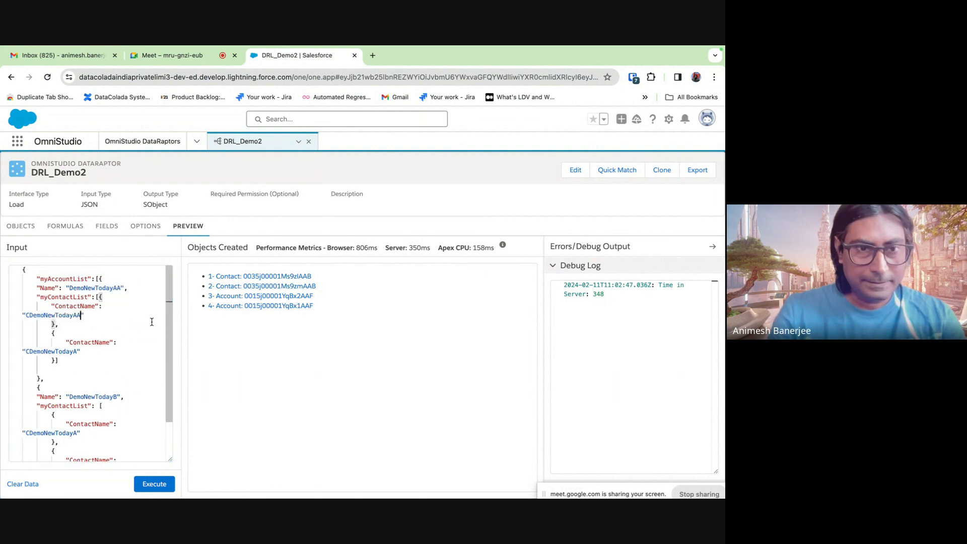
pyautogui.click(77, 351)
pyautogui.write('B')
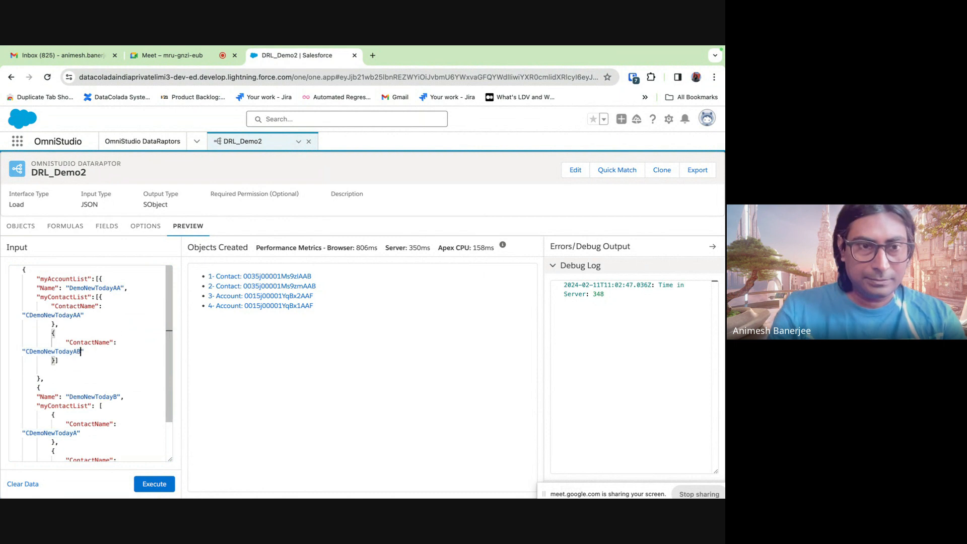
pyautogui.scroll(-2, 107, 369)
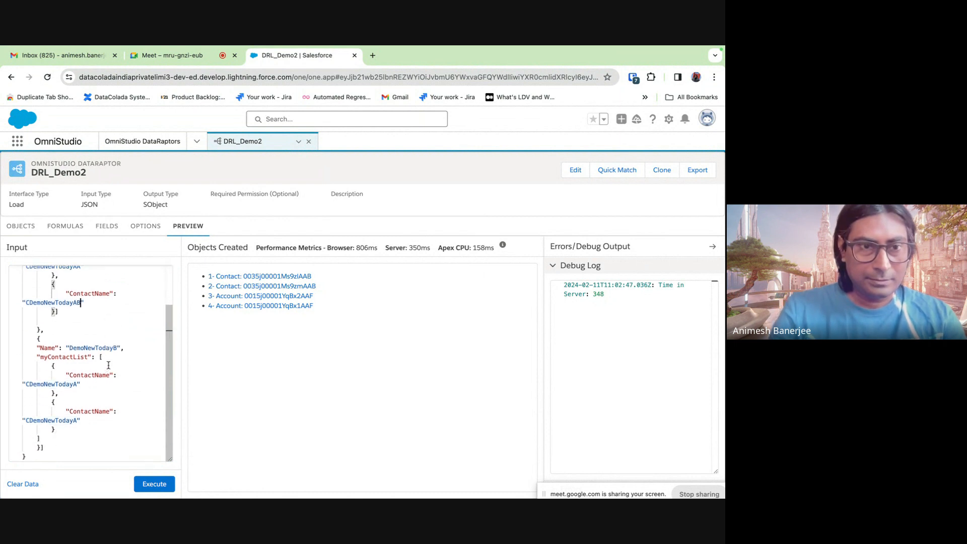
pyautogui.click(115, 349)
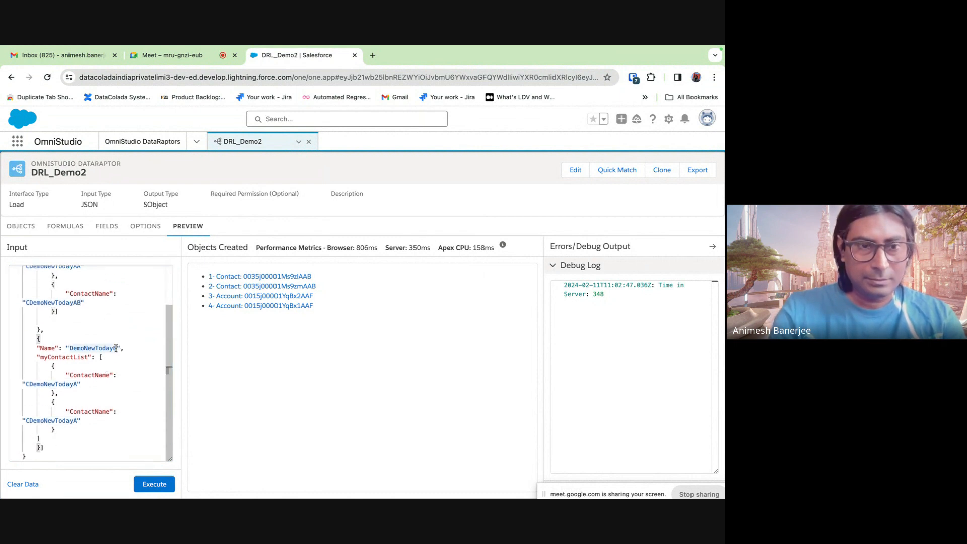
pyautogui.write('B')
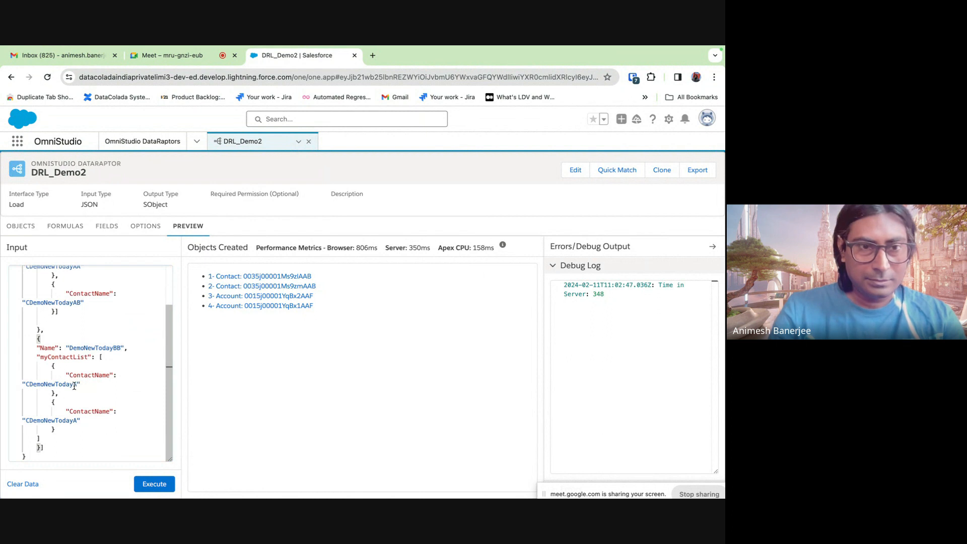
# - Rename the second account's contacts to CDemoNewTodayBB and CDemoNewTodayBC
pyautogui.doubleClick(74, 385)
pyautogui.click(77, 392)
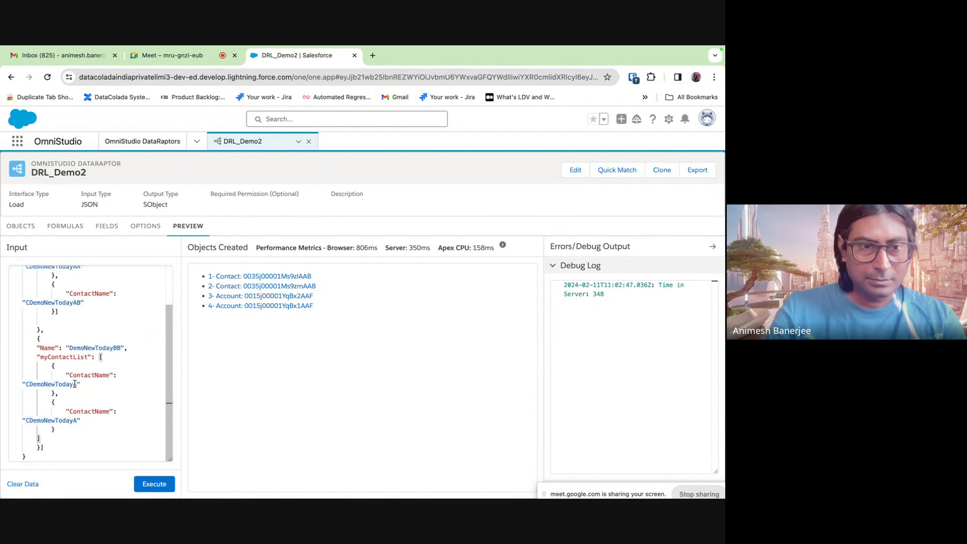
pyautogui.click(76, 384)
pyautogui.press('BackSpace')
pyautogui.write('BB')
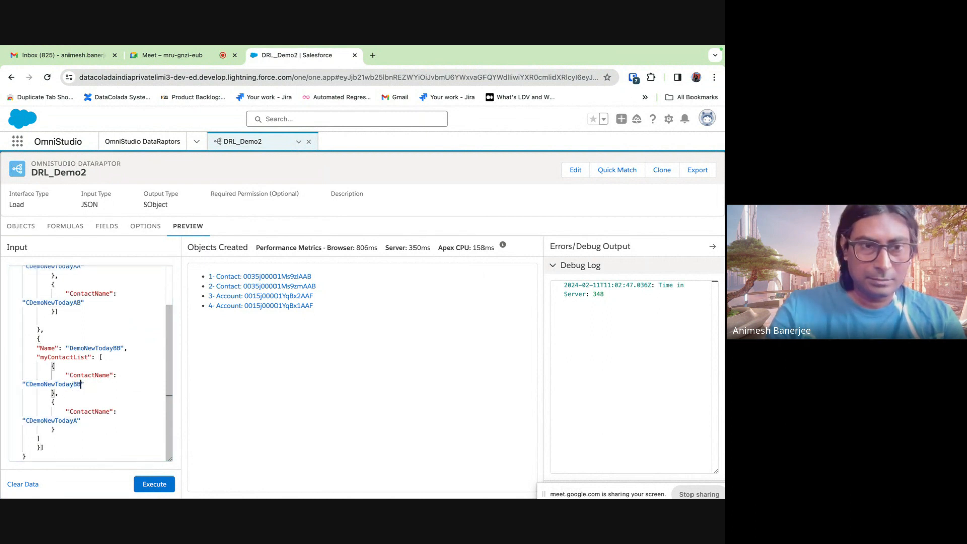
pyautogui.click(78, 421)
pyautogui.press('BackSpace')
pyautogui.write('BC')
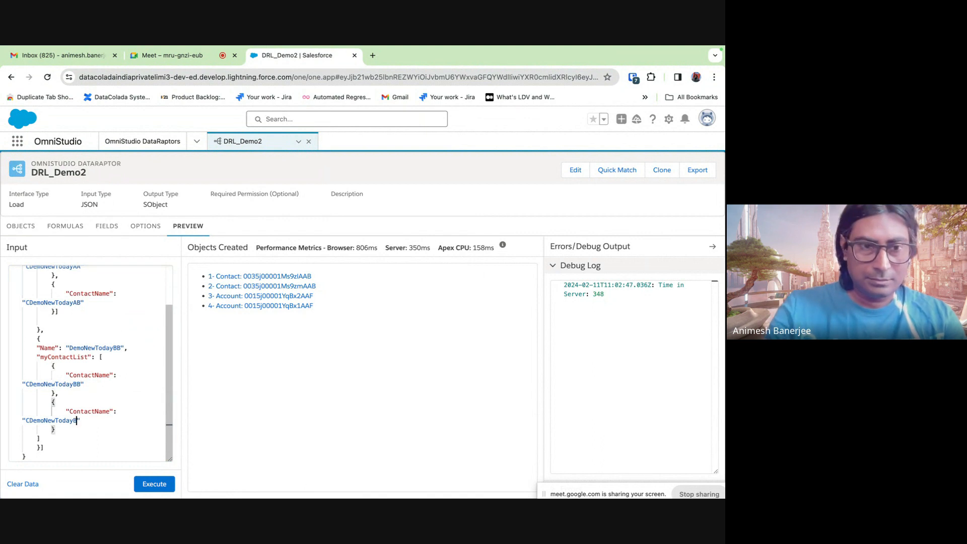
# - Check the myAccountList and myContactList keys and closing brackets, then return to the field mappings
pyautogui.scroll(1, 94, 372)
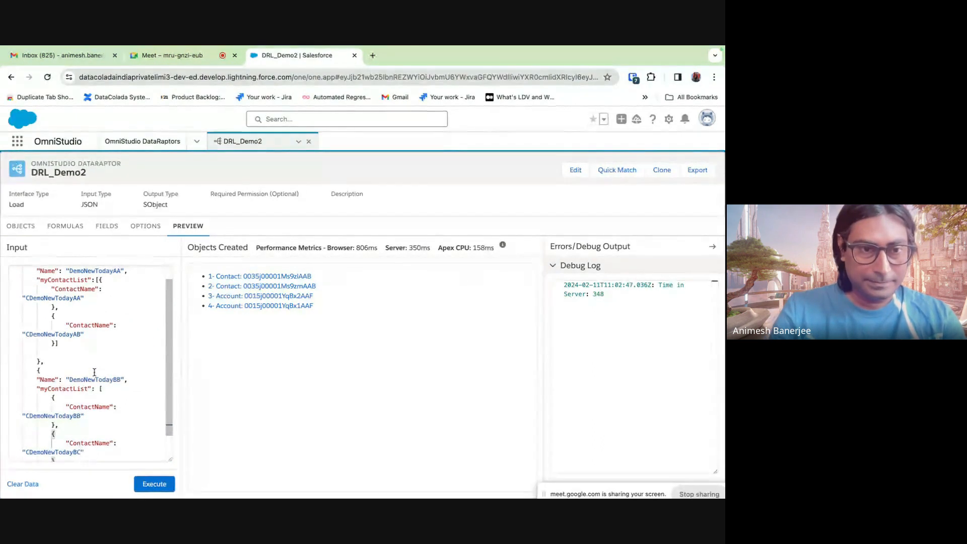
pyautogui.scroll(1, 94, 372)
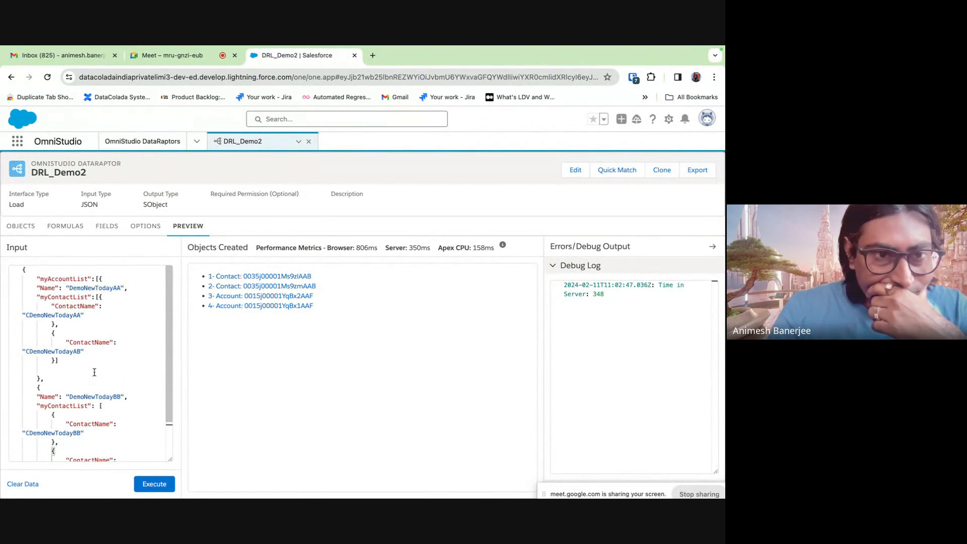
pyautogui.click(45, 280)
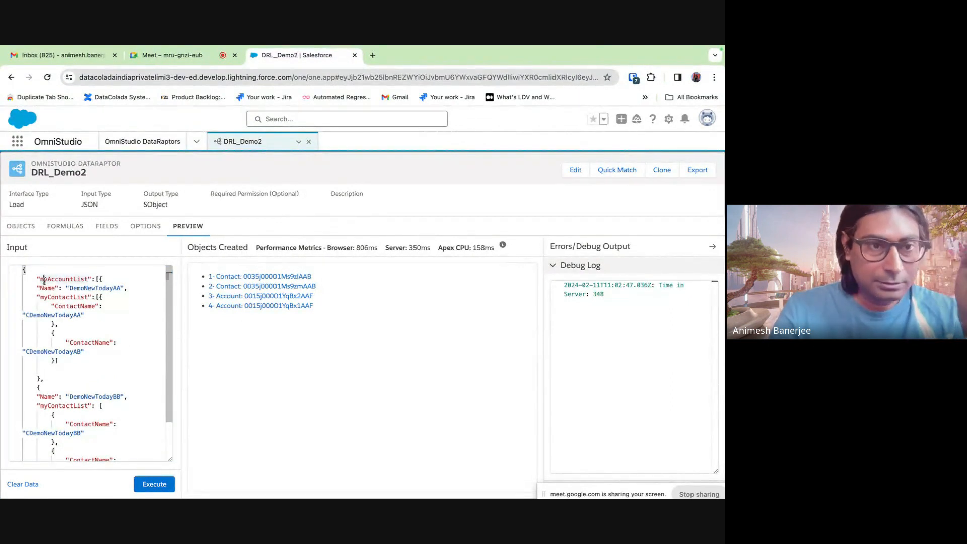
pyautogui.doubleClick(63, 297)
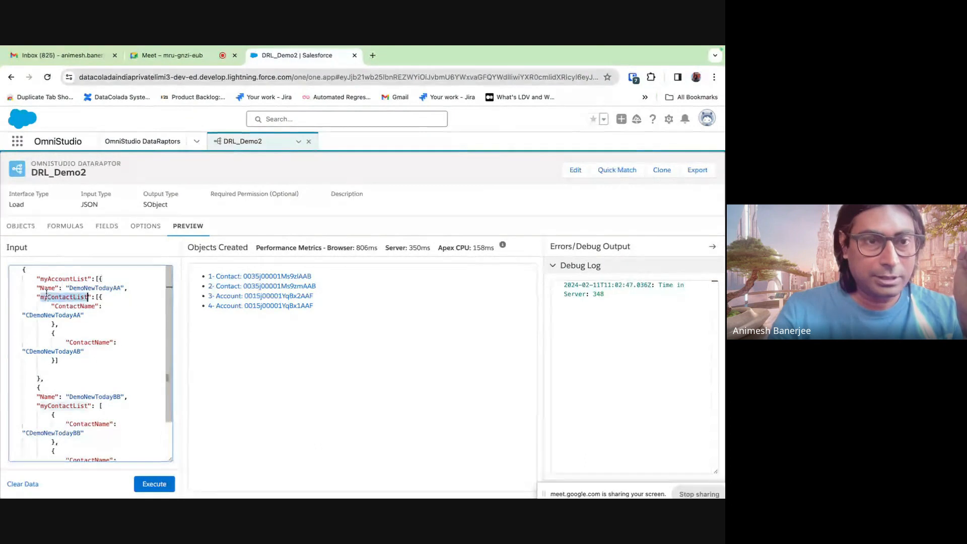
pyautogui.scroll(-2, 57, 341)
pyautogui.doubleClick(51, 348)
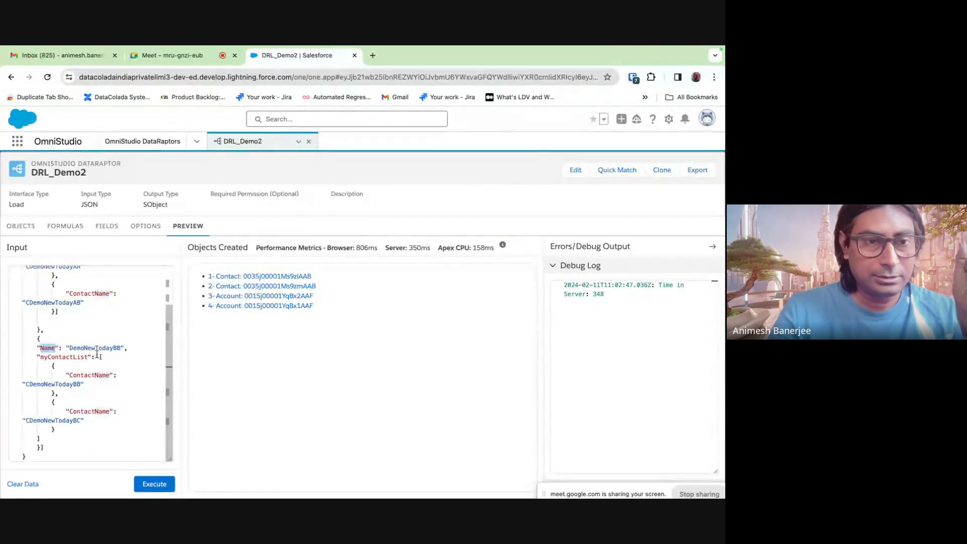
pyautogui.click(77, 357)
pyautogui.doubleClick(77, 356)
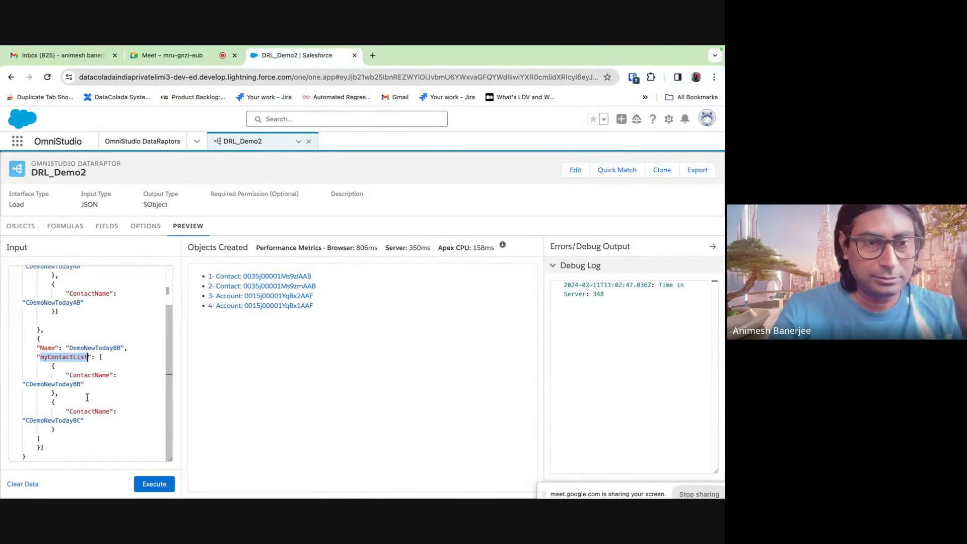
pyautogui.click(42, 439)
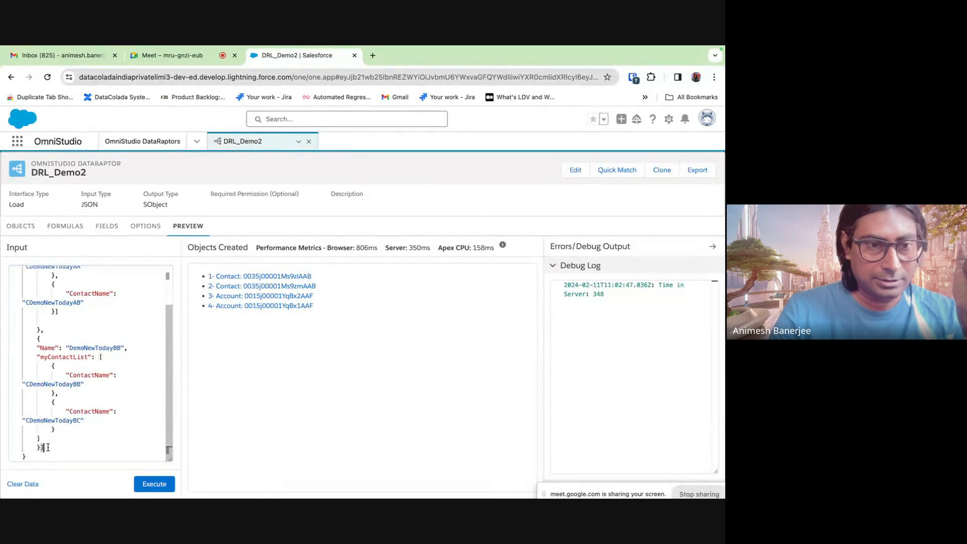
pyautogui.click(48, 448)
pyautogui.scroll(2, 48, 447)
pyautogui.scroll(-1, 47, 447)
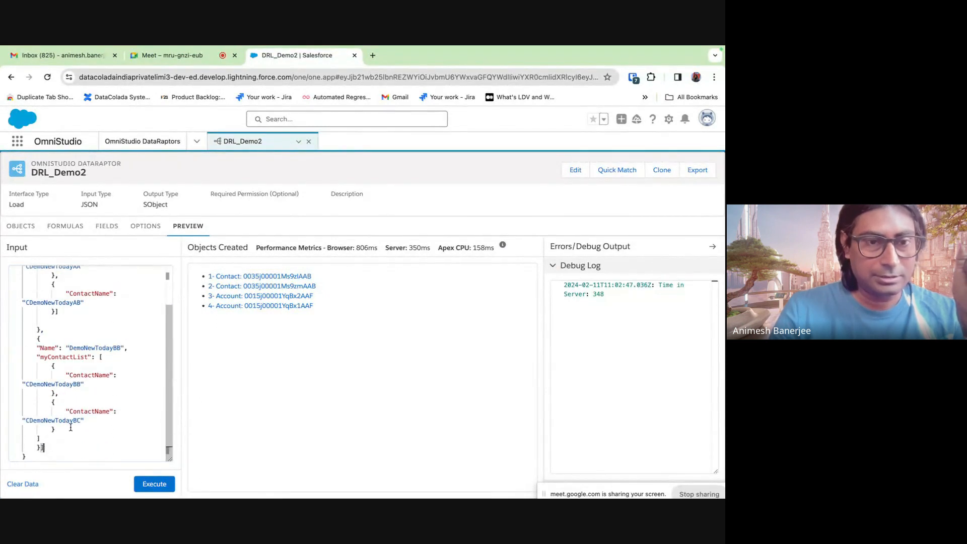
pyautogui.doubleClick(60, 359)
pyautogui.hotkey('ctrl', 'c')
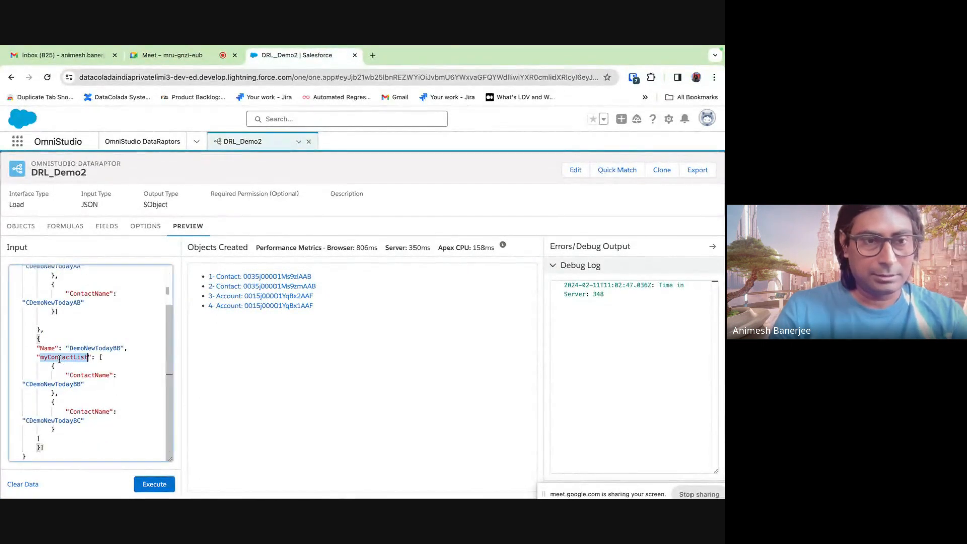
pyautogui.click(106, 226)
# - Try adding myContactList to the Account Name path, then revert it to myAccountList:Name
pyautogui.click(519, 292)
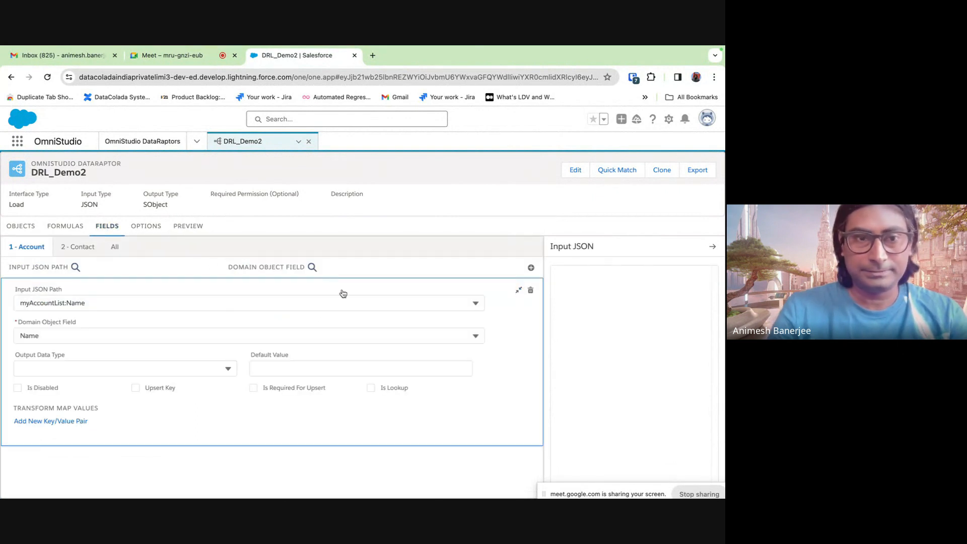
pyautogui.click(67, 304)
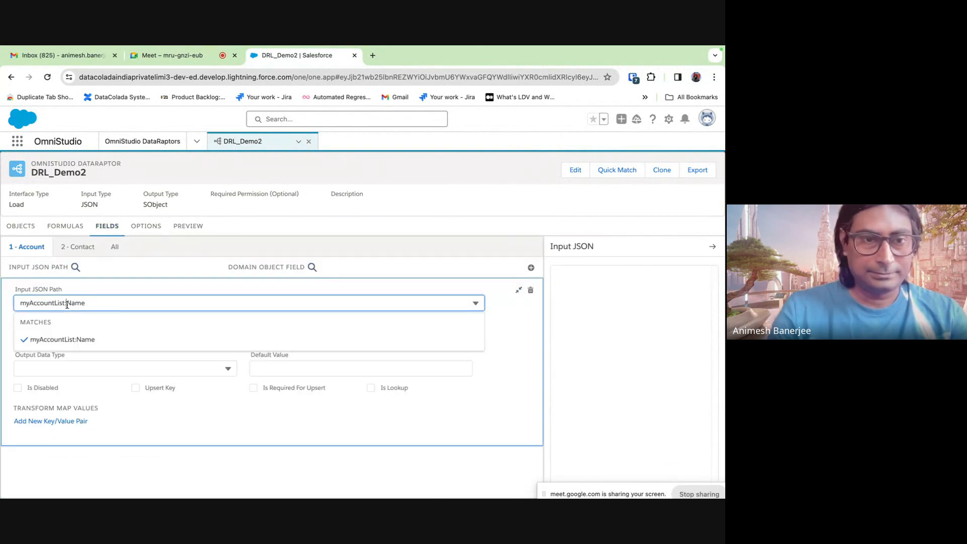
pyautogui.hotkey('ctrl', 'v')
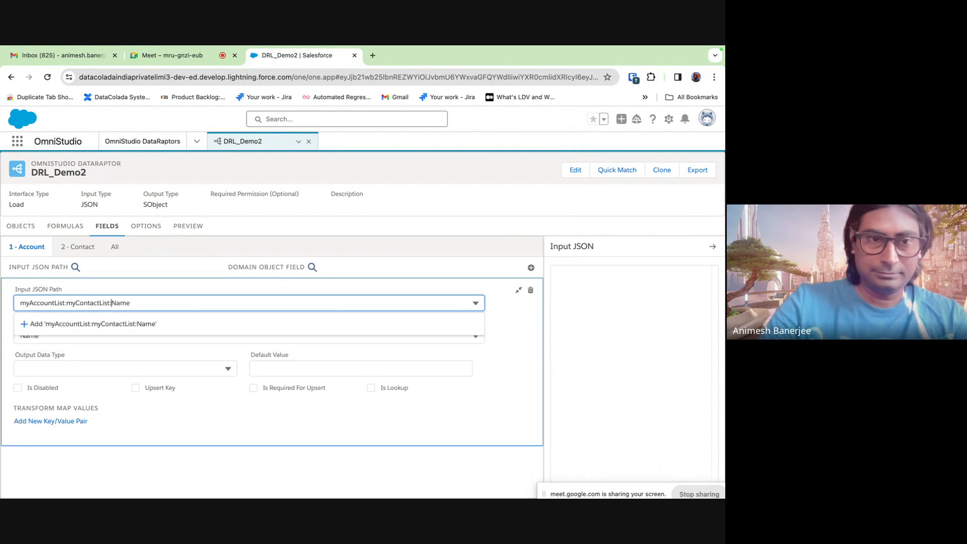
pyautogui.write(':')
pyautogui.click(520, 328)
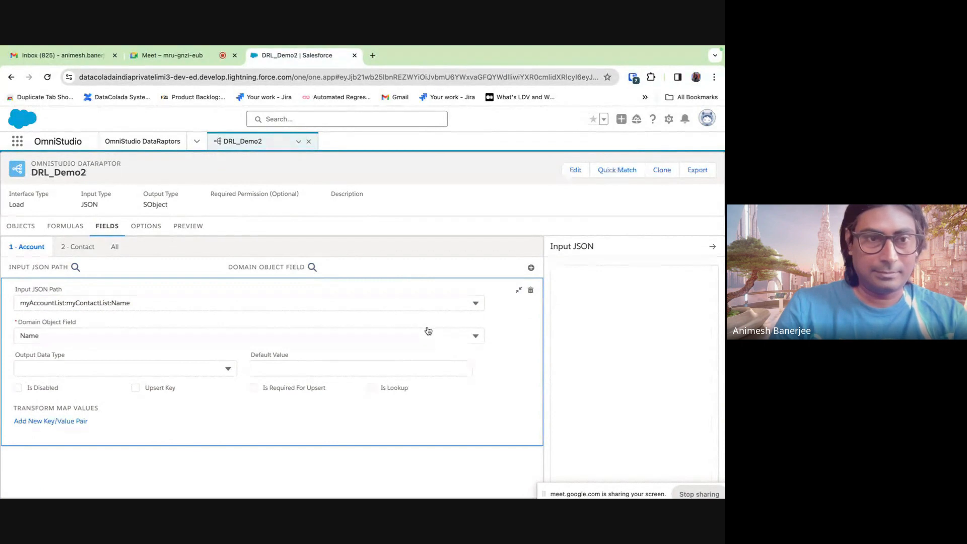
pyautogui.press('super+z')
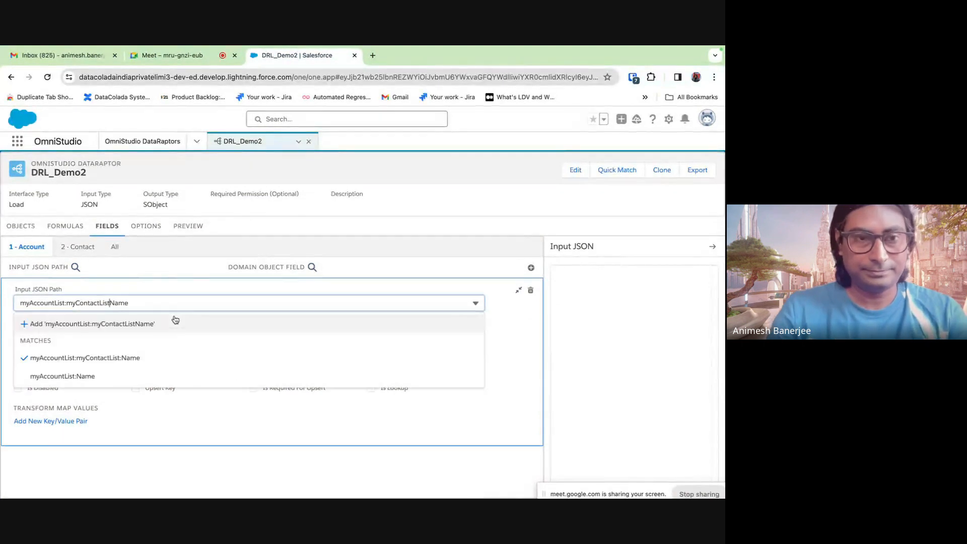
pyautogui.press('super+z')
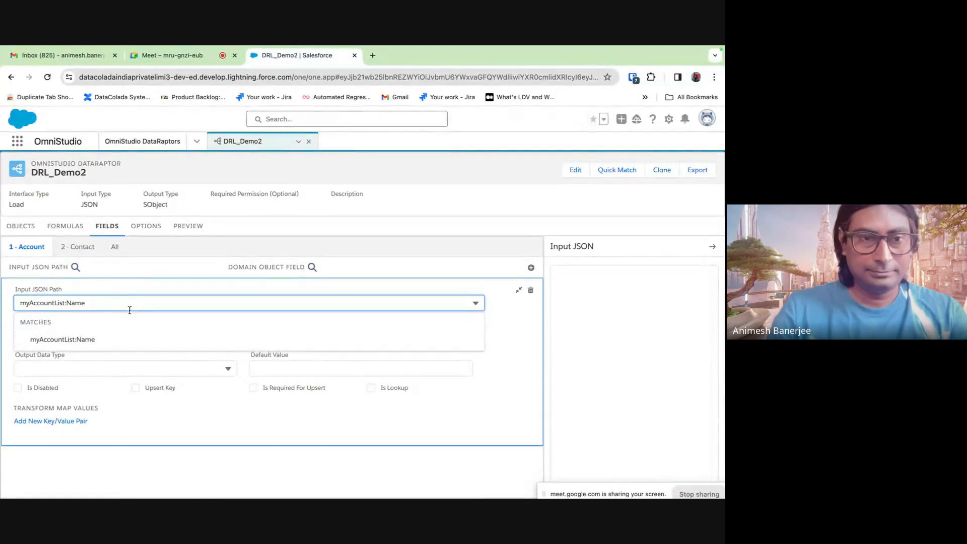
pyautogui.click(519, 330)
pyautogui.click(518, 291)
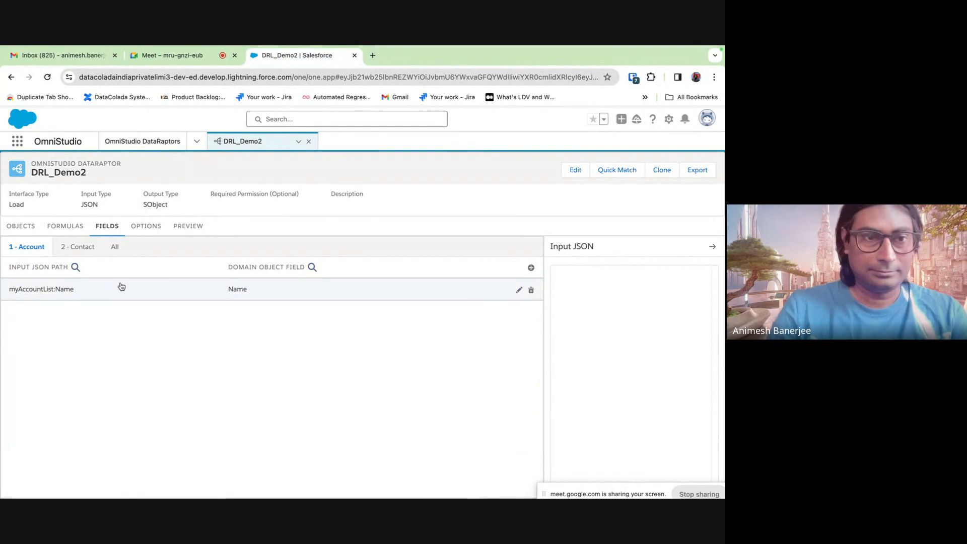
# - Set the Contact LastName input path to myAccountList:myContactList:ContactName
pyautogui.click(78, 246)
pyautogui.click(518, 292)
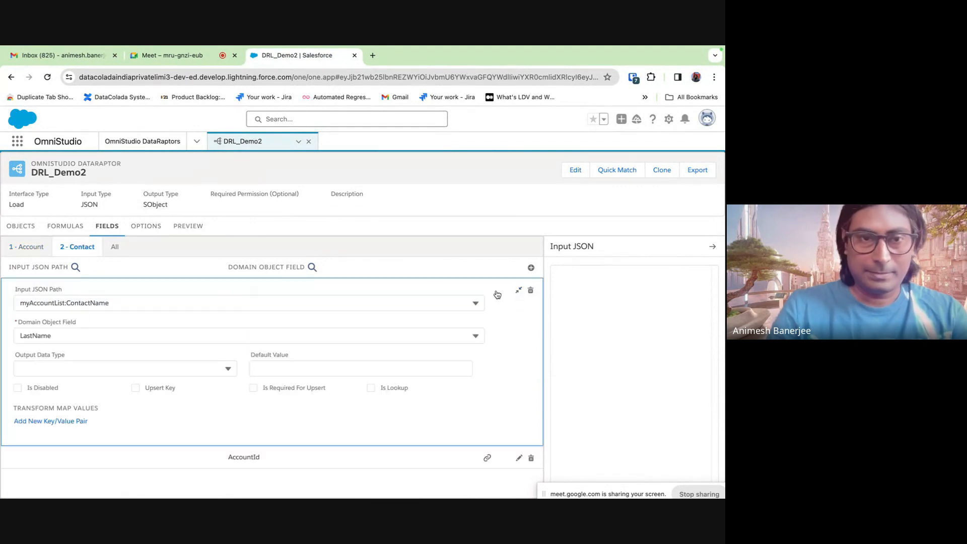
pyautogui.click(69, 304)
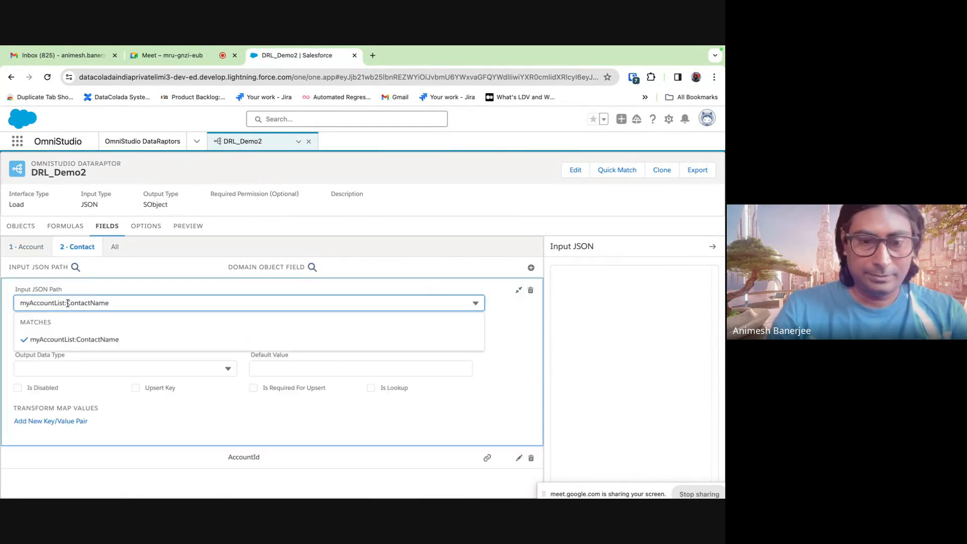
pyautogui.write('myContactList:')
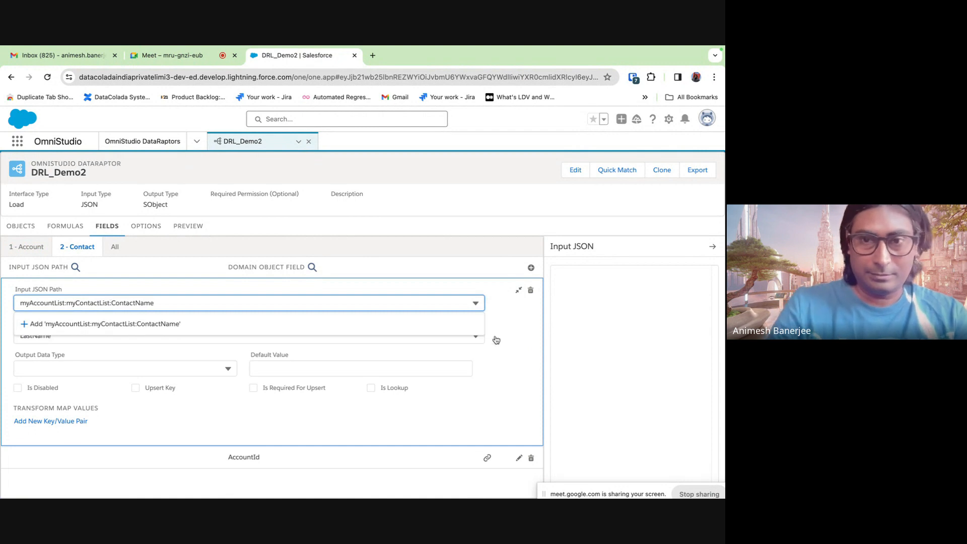
pyautogui.click(519, 290)
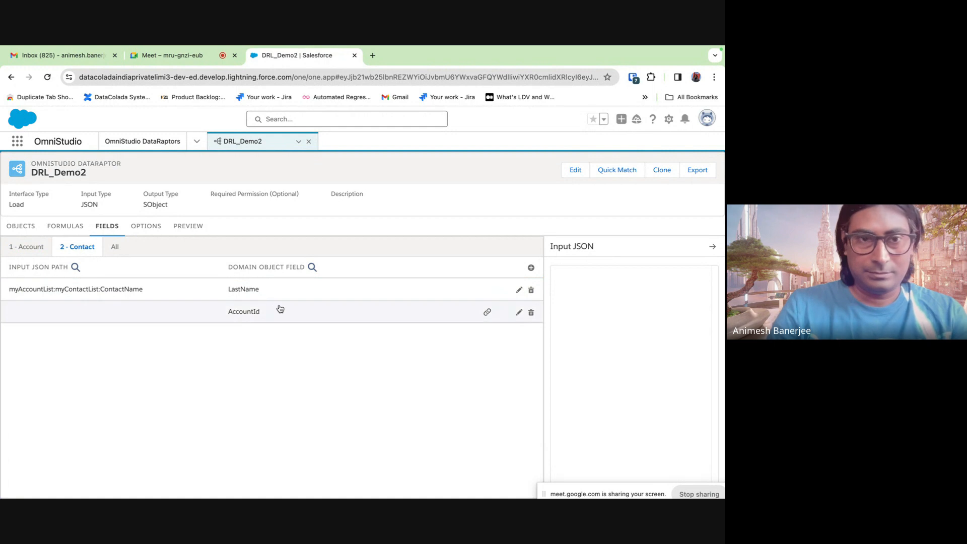
# - Execute the preview load and open both new Accounts in separate browser tabs
pyautogui.click(196, 229)
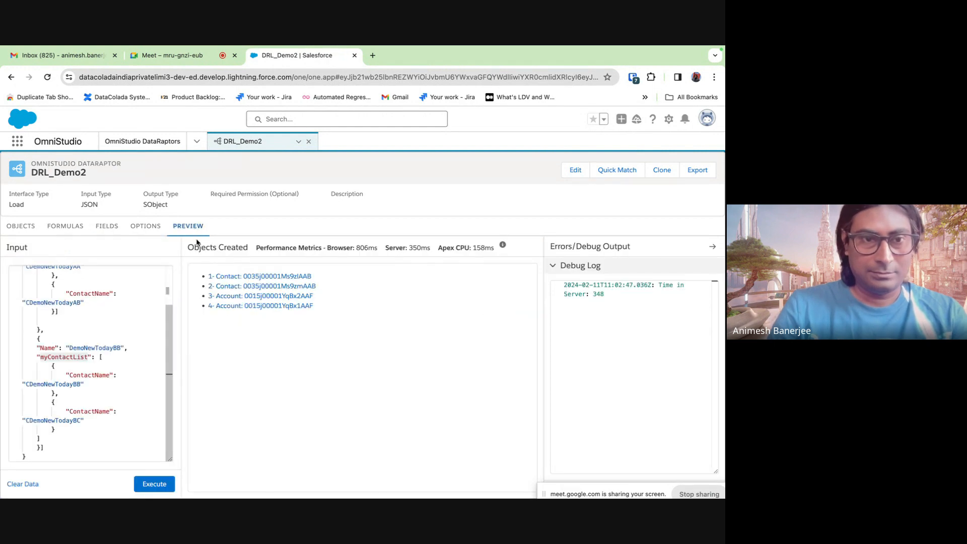
pyautogui.scroll(1, 127, 406)
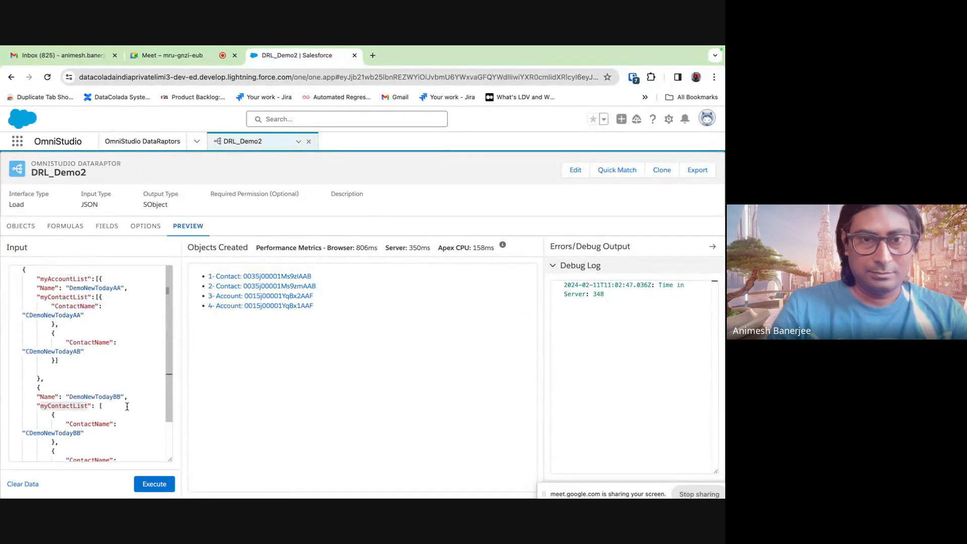
pyautogui.click(165, 483)
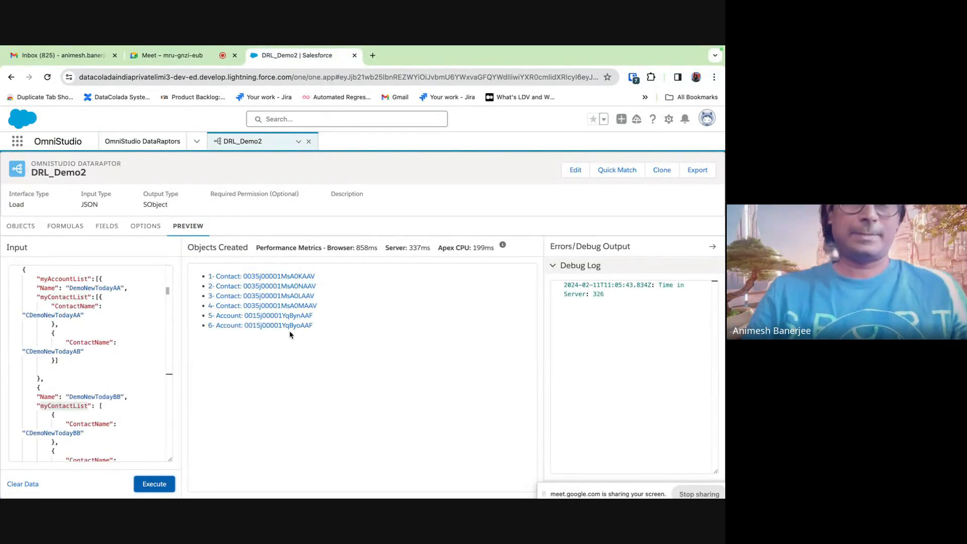
pyautogui.rightClick(291, 317)
pyautogui.click(341, 288)
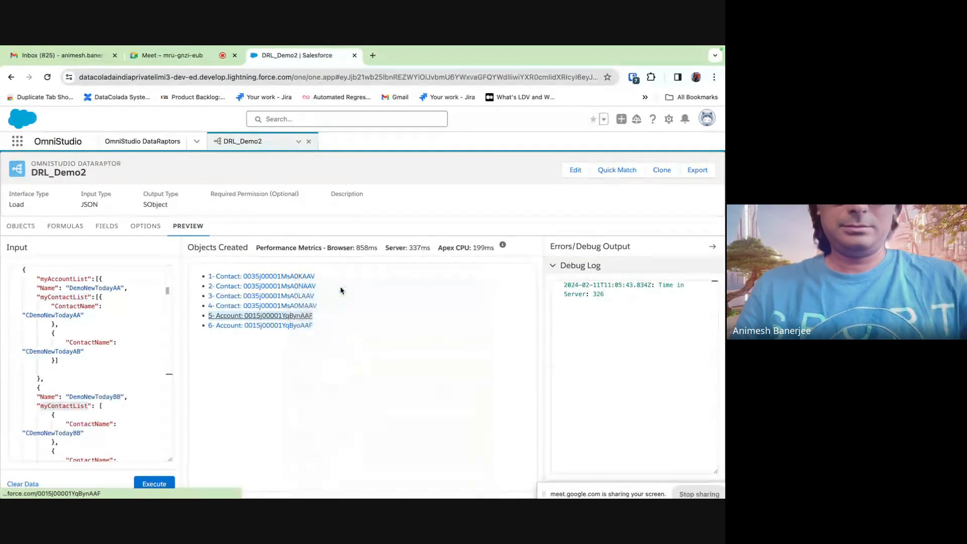
pyautogui.rightClick(294, 326)
pyautogui.click(366, 291)
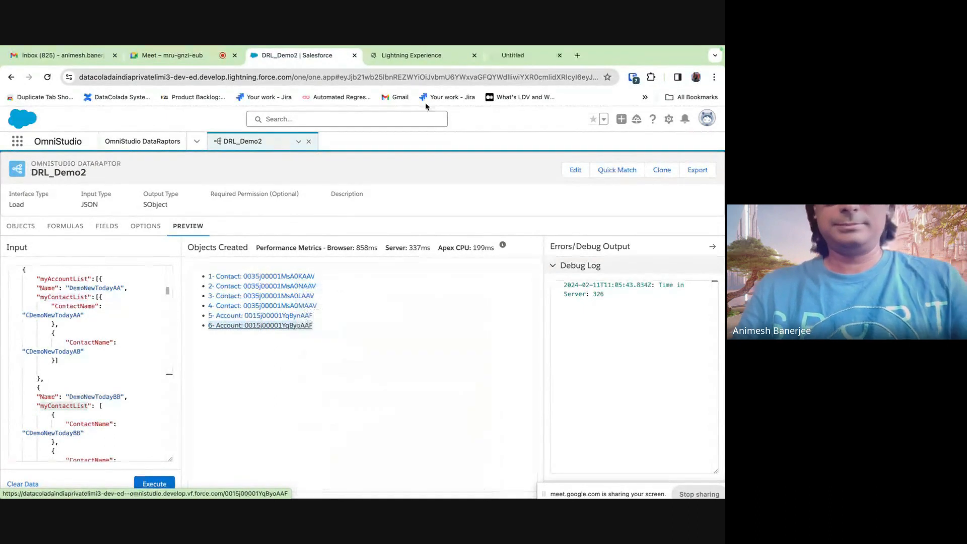
pyautogui.click(418, 55)
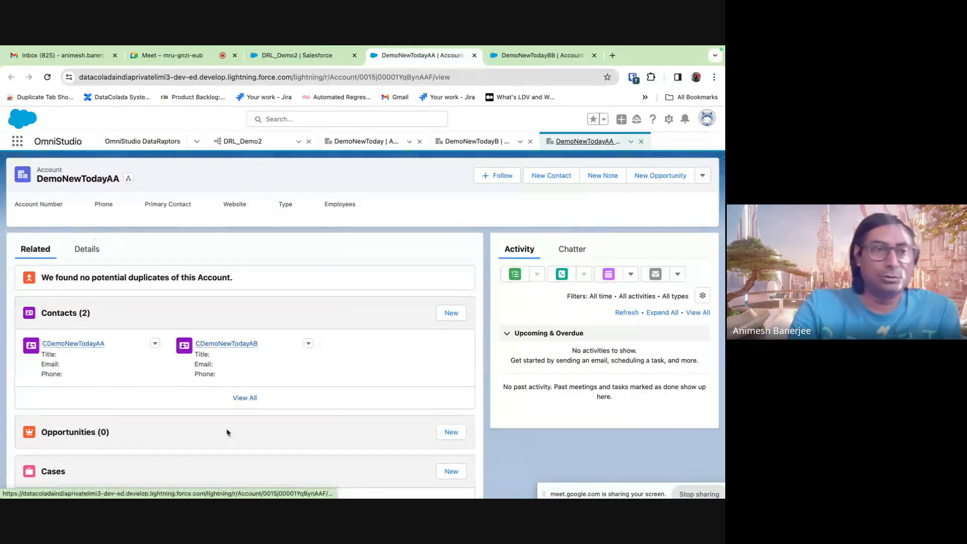
# - Check DemoNewTodayBB's contacts CDemoNewTodayBB and CDemoNewTodayBC, then return to the DRL_Demo2 tab
pyautogui.click(542, 57)
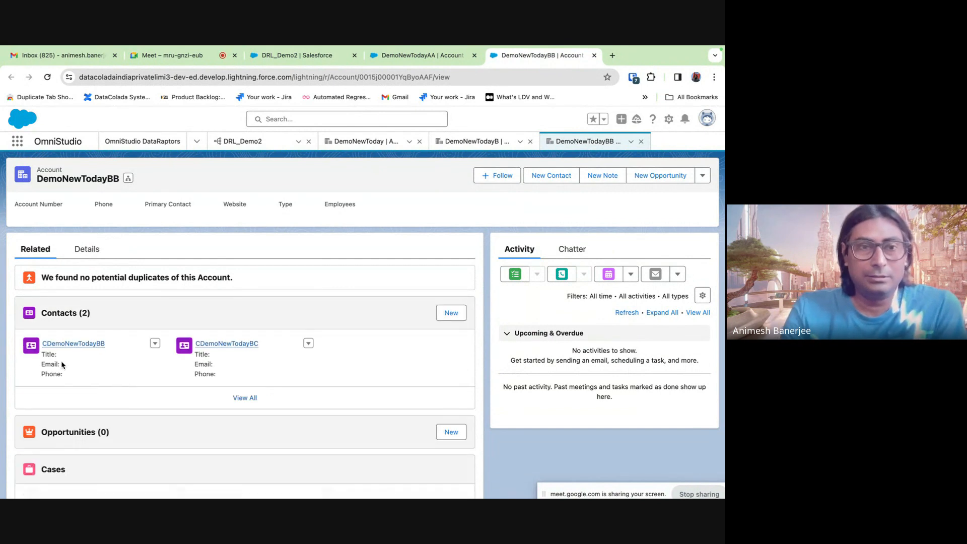
pyautogui.click(297, 55)
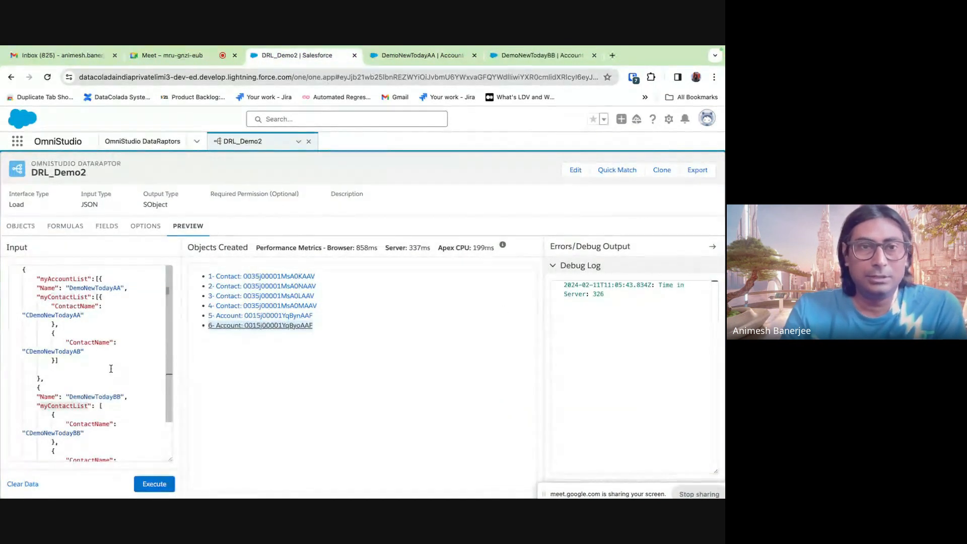
# - Review the formulas and the Account-Contact AccountId link in Objects, then show the Contact mappings
pyautogui.scroll(-2, 109, 382)
pyautogui.scroll(3, 111, 369)
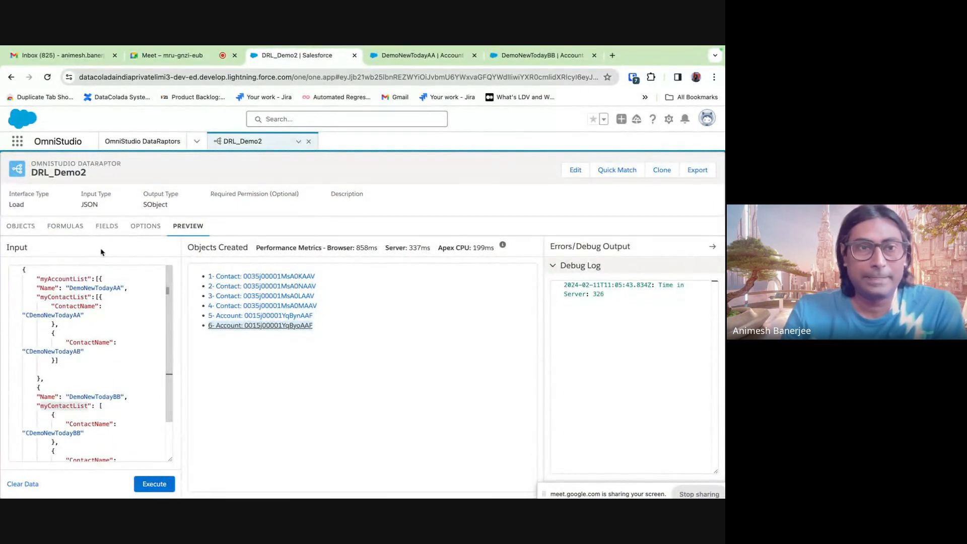
pyautogui.click(106, 235)
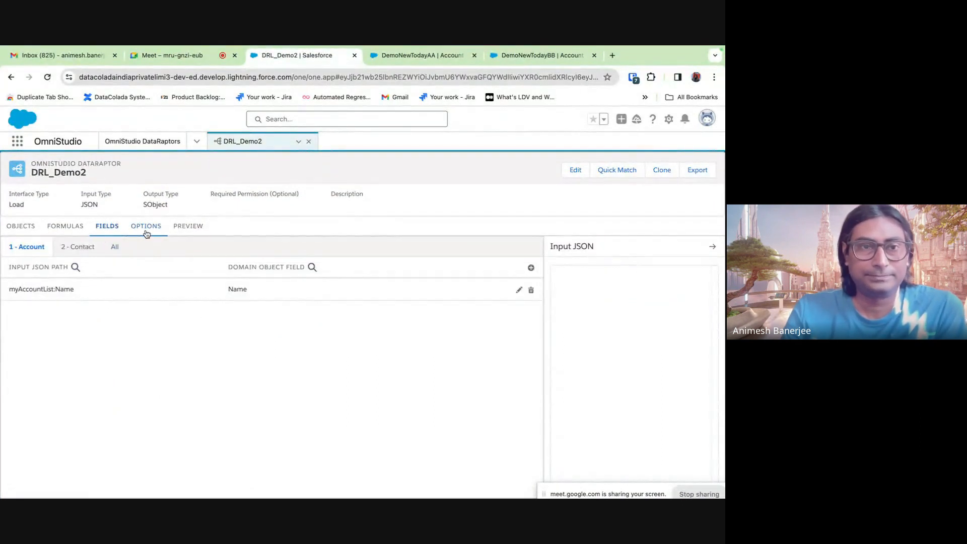
pyautogui.click(52, 237)
pyautogui.click(106, 227)
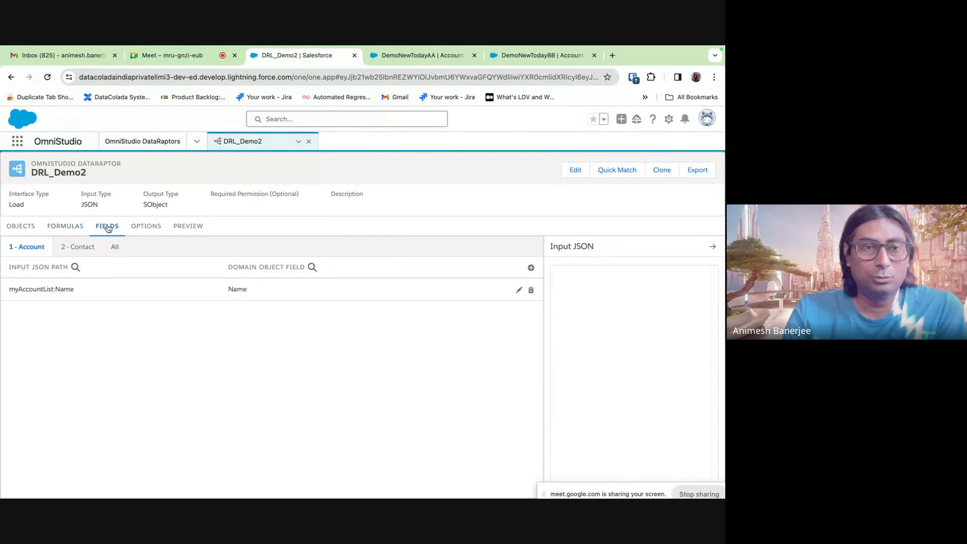
pyautogui.click(66, 228)
pyautogui.click(17, 229)
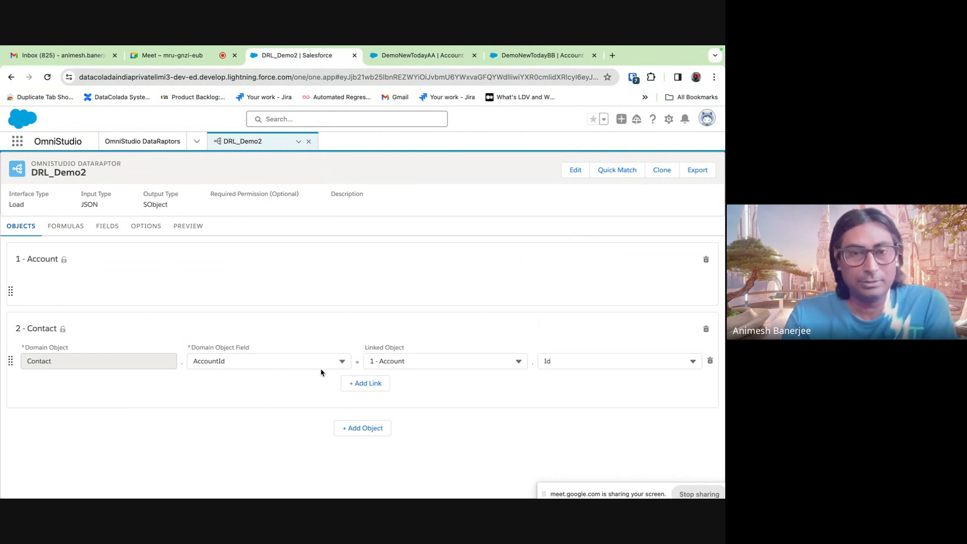
pyautogui.click(69, 234)
pyautogui.click(112, 231)
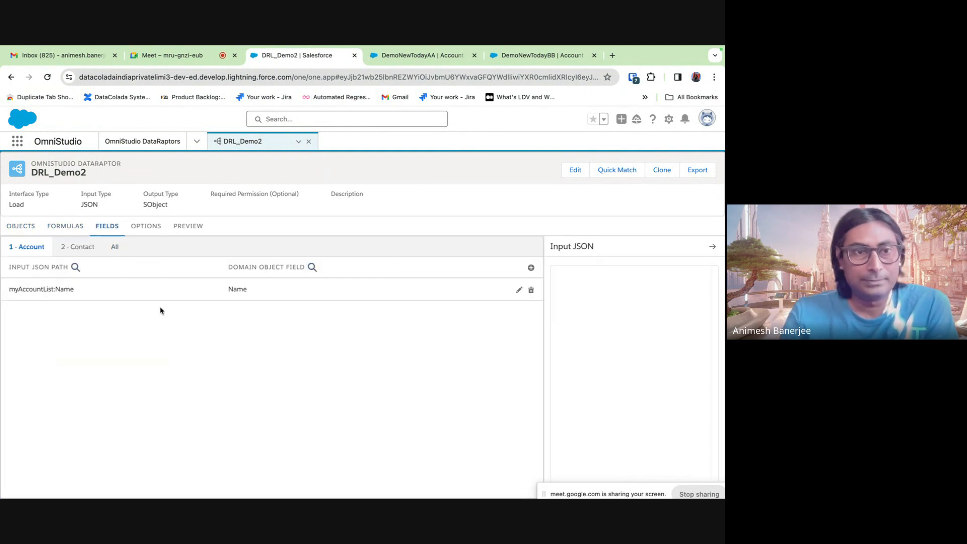
pyautogui.click(89, 256)
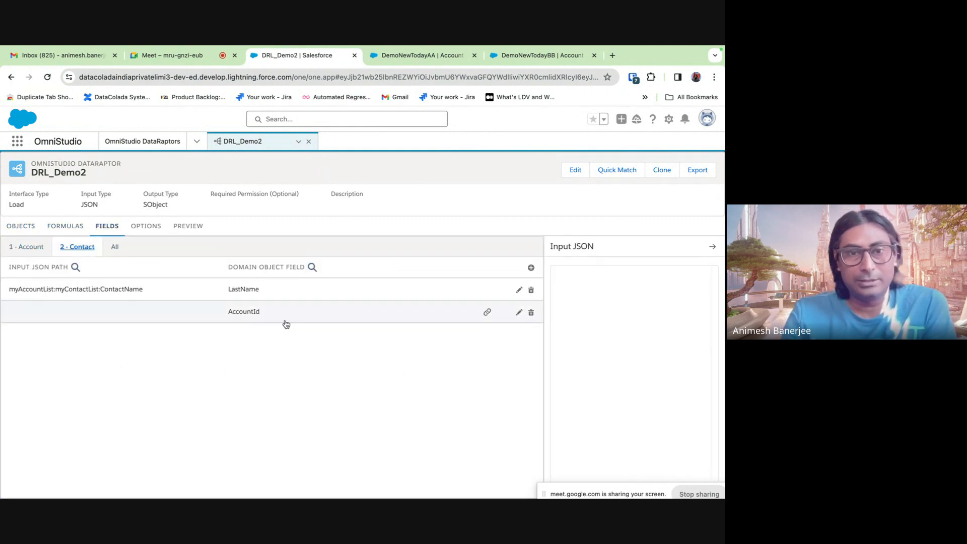
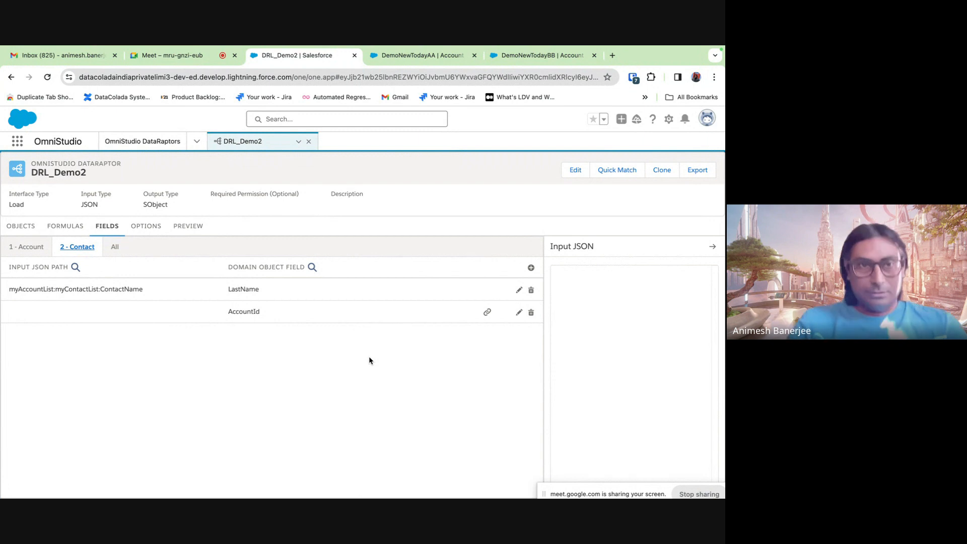
# - Close the DRL_Demo2 DataRaptor and the extra DemoNewToday account browser tabs
pyautogui.click(308, 141)
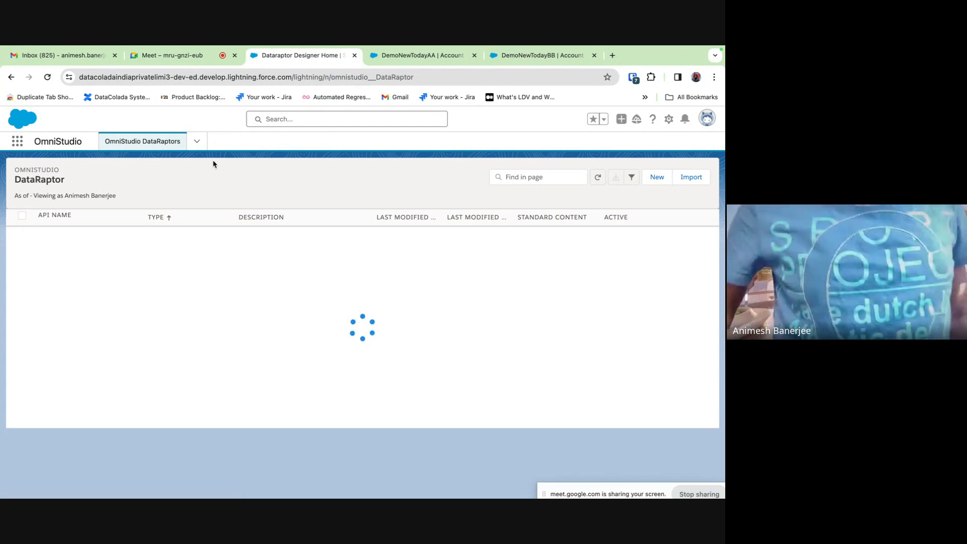
pyautogui.click(441, 63)
pyautogui.click(474, 55)
pyautogui.click(475, 55)
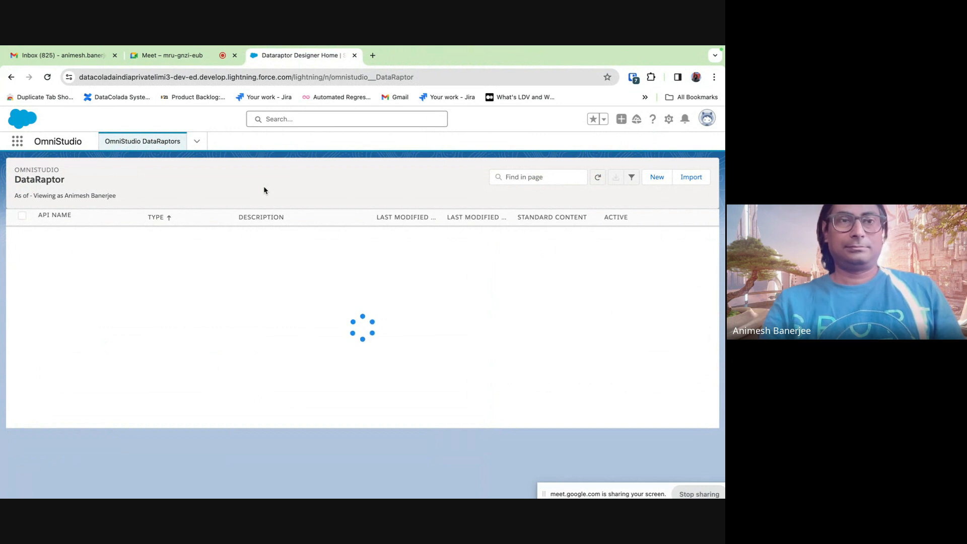
# - Return to the DataRaptor list and start creating a new DataRaptor
pyautogui.click(209, 62)
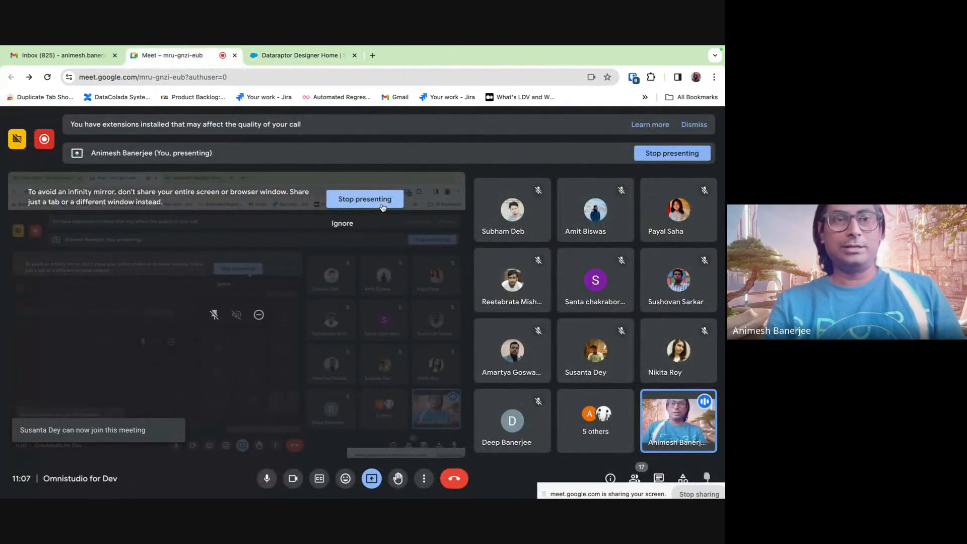
pyautogui.click(322, 56)
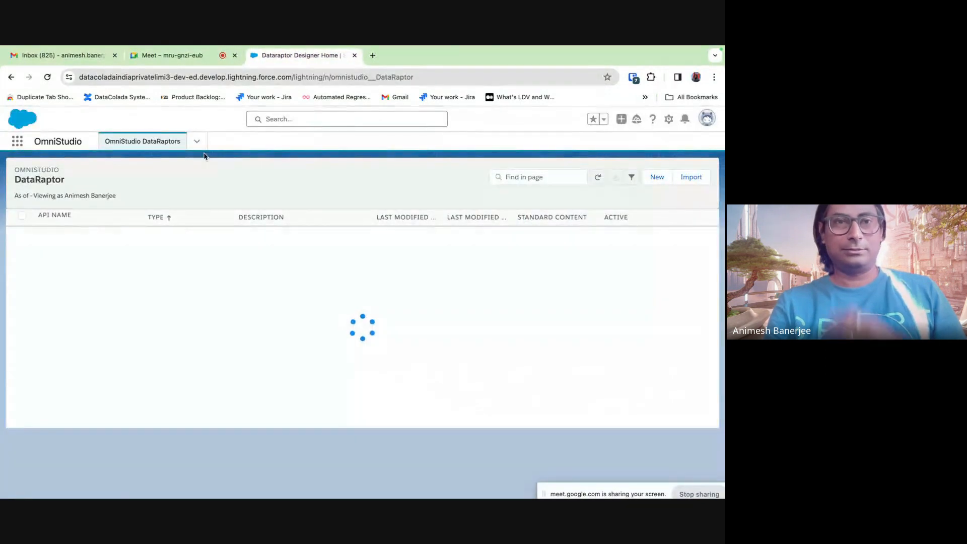
pyautogui.click(190, 62)
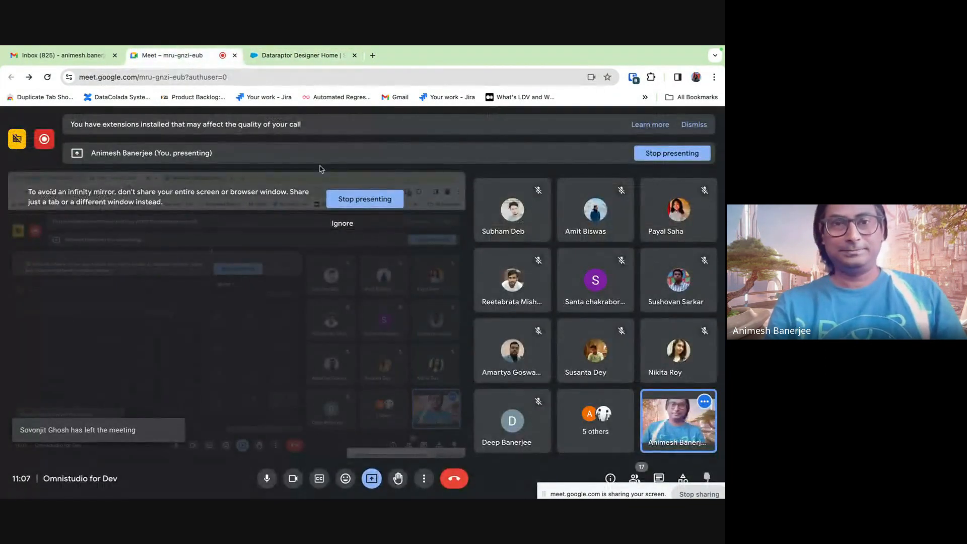
pyautogui.click(300, 55)
pyautogui.click(662, 178)
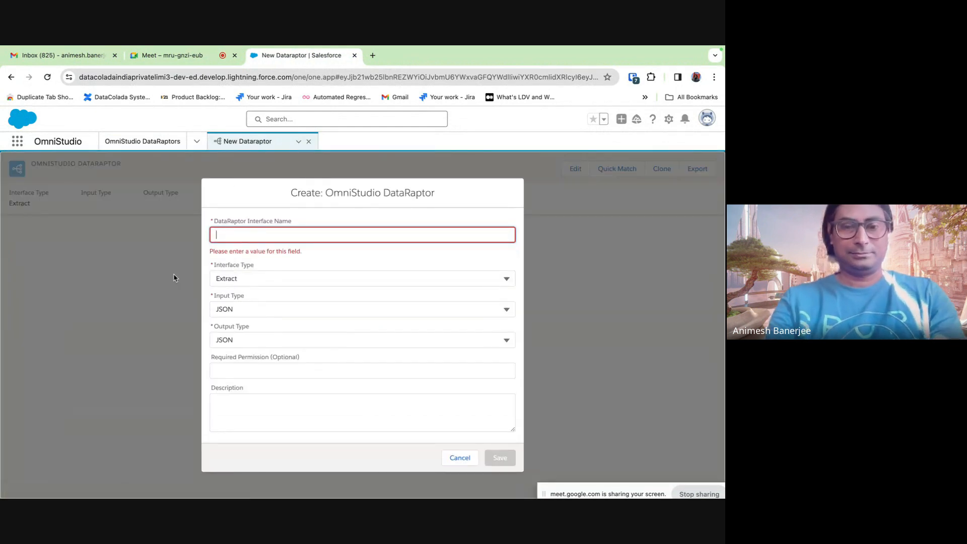
# - Name the new DataRaptor DRL_SelfLookup, choose the Load interface type, and save it
pyautogui.write('DRL_SelfLookup')
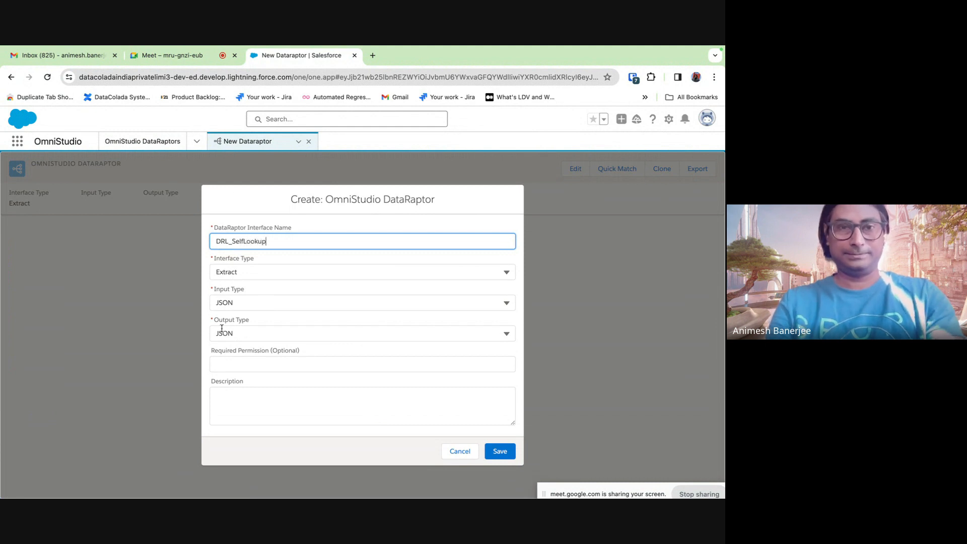
pyautogui.click(253, 272)
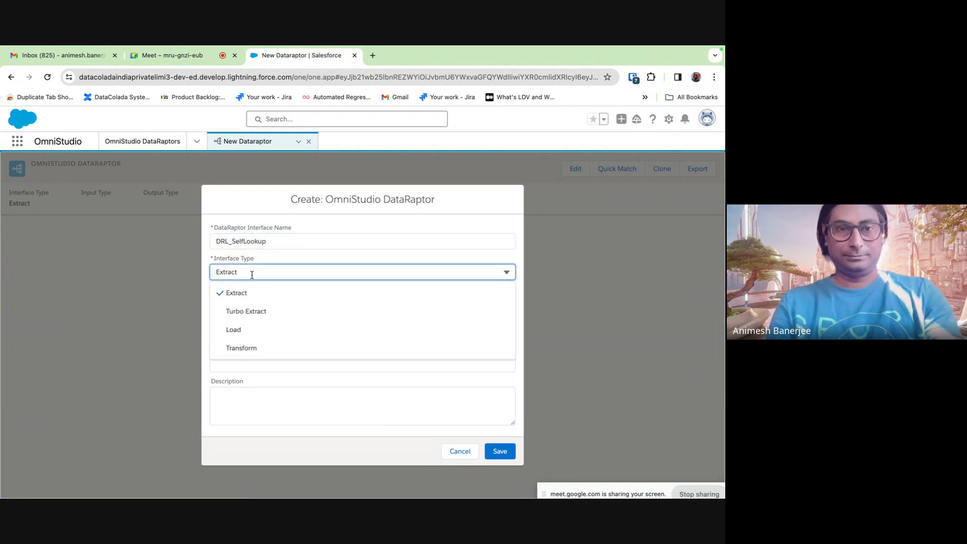
pyautogui.click(248, 331)
pyautogui.click(501, 458)
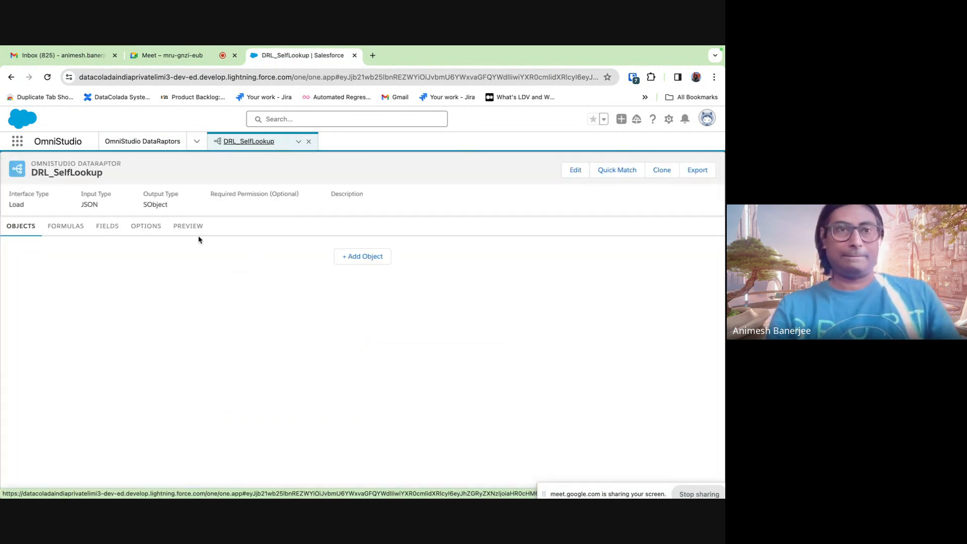
# - Enter {"Name":"LookupTest"} as the preview input JSON, fixing the capital L
pyautogui.click(188, 225)
pyautogui.click(65, 301)
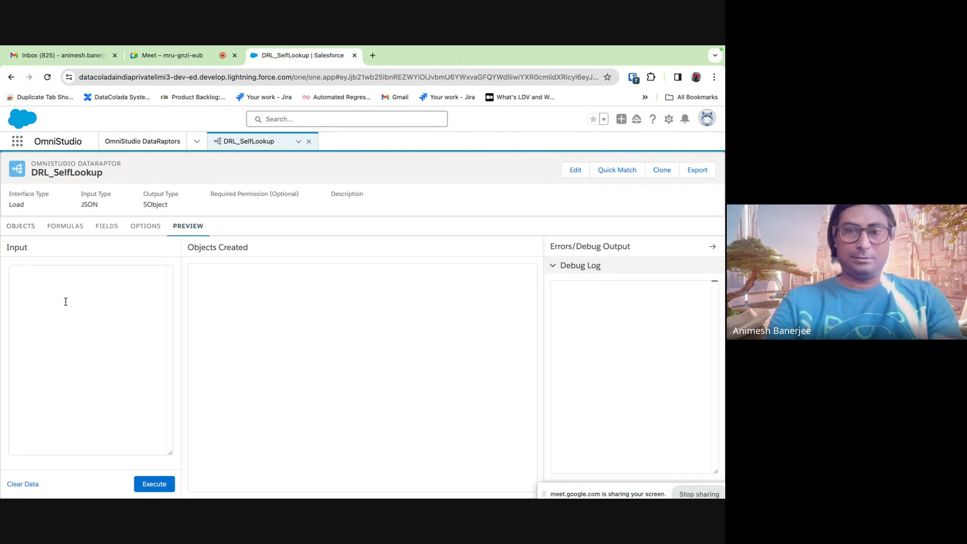
pyautogui.write('{')
pyautogui.press('Return')
pyautogui.write('Name')
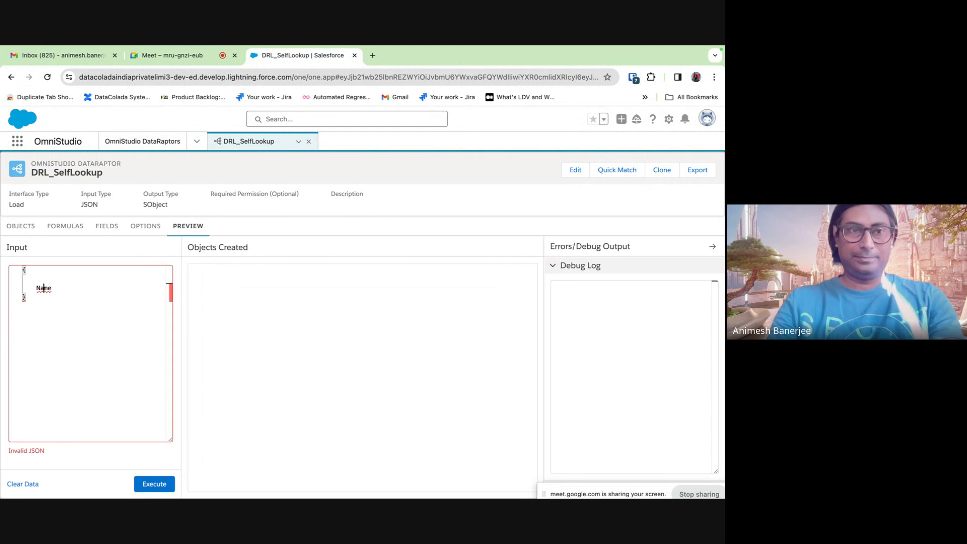
pyautogui.write('"')
pyautogui.press('Right')
pyautogui.press('Right')
pyautogui.press('Right')
pyautogui.press('Right')
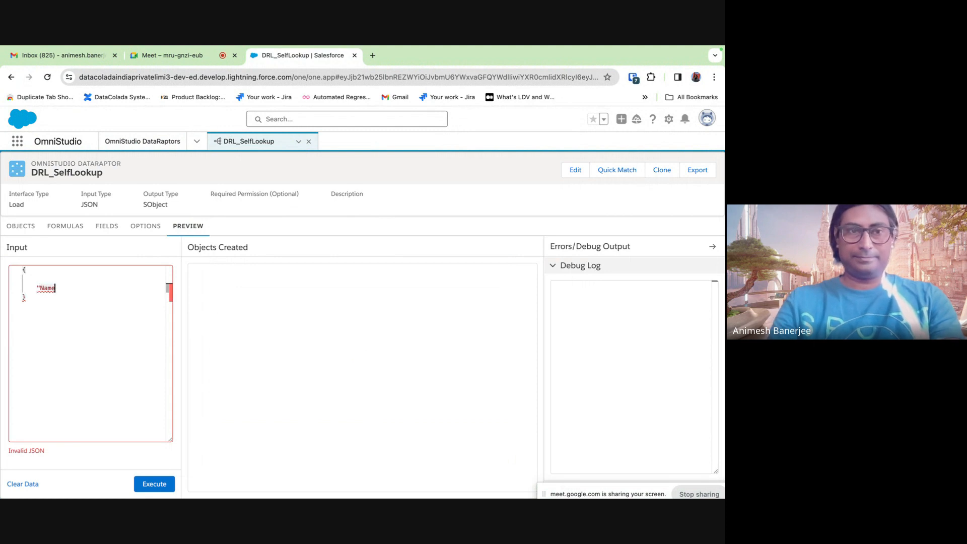
pyautogui.write('":"lookupTest')
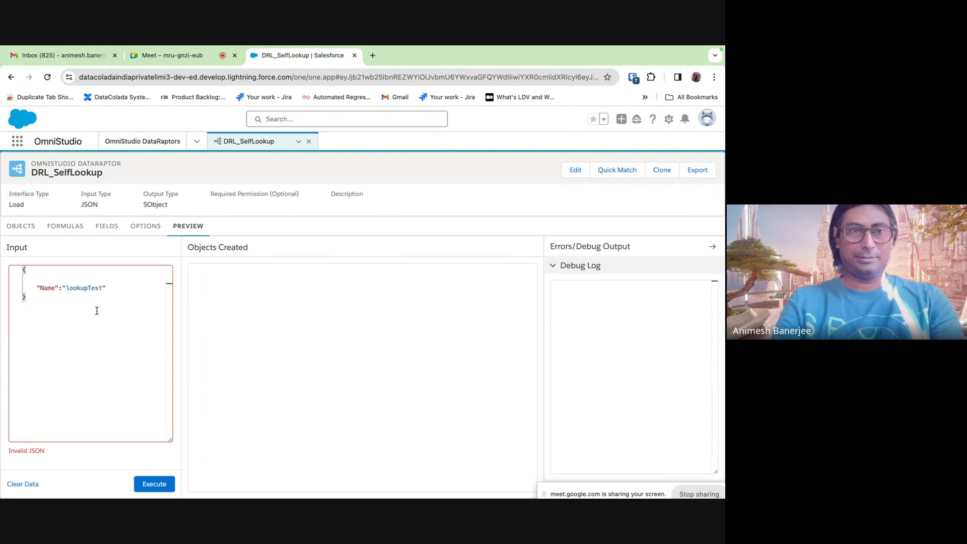
pyautogui.click(71, 287)
pyautogui.press('BackSpace')
pyautogui.write('L')
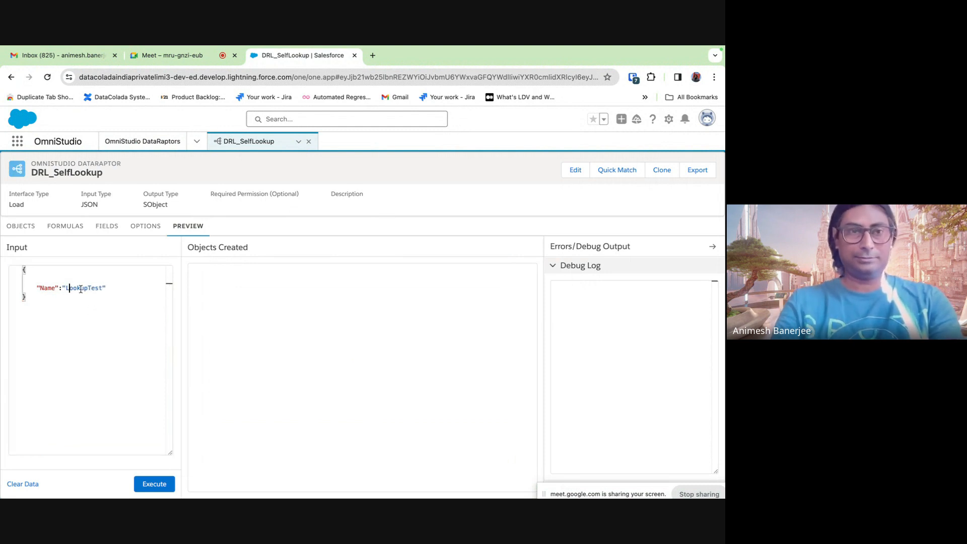
pyautogui.doubleClick(81, 289)
# - Check the Formulas and Fields tabs, then add a first object on Objects
pyautogui.click(71, 229)
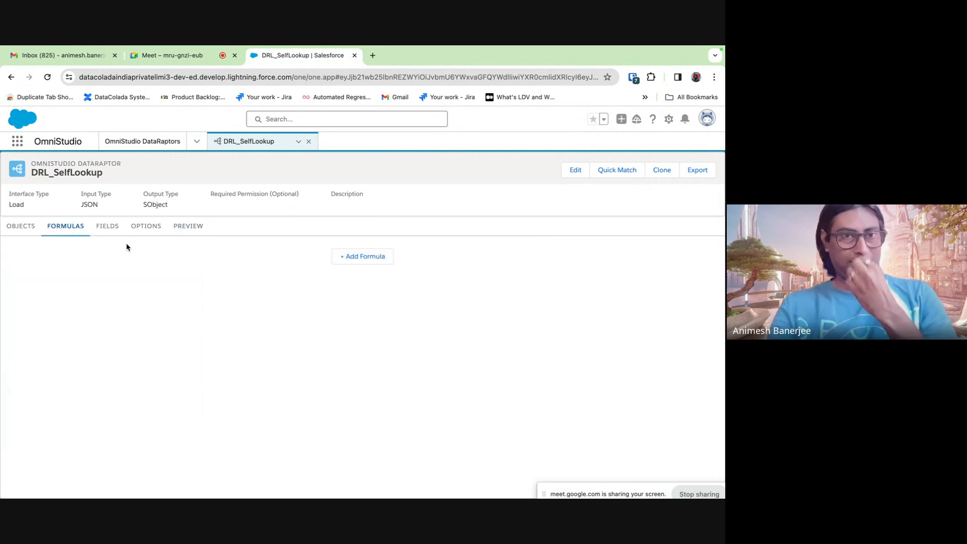
pyautogui.click(107, 227)
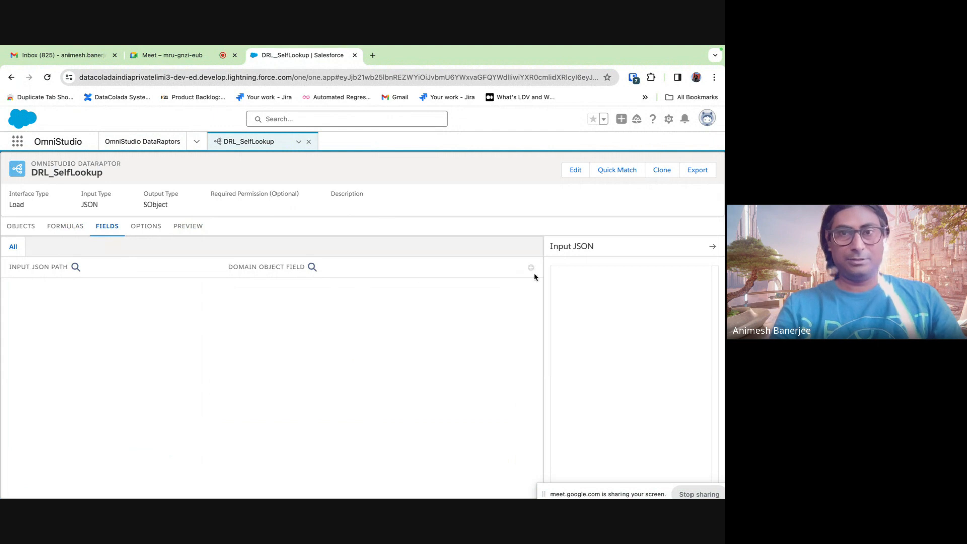
pyautogui.click(23, 227)
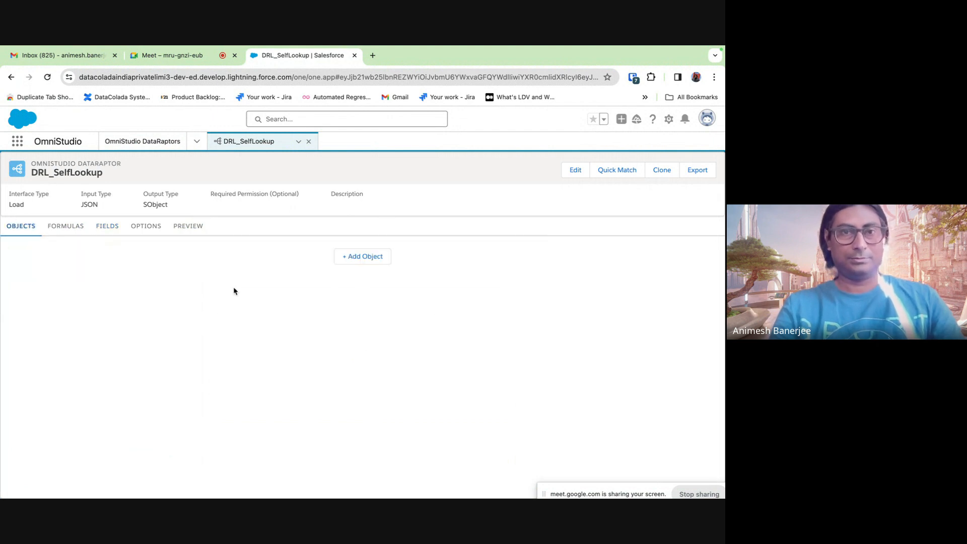
pyautogui.click(371, 263)
# - Set Account as the target object and map input path Name to the Account Name field
pyautogui.click(214, 257)
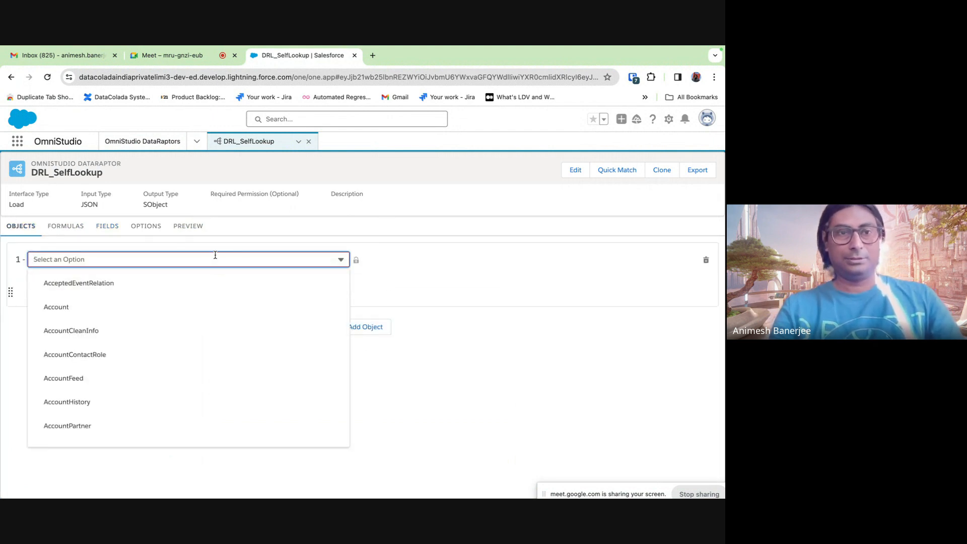
pyautogui.click(145, 313)
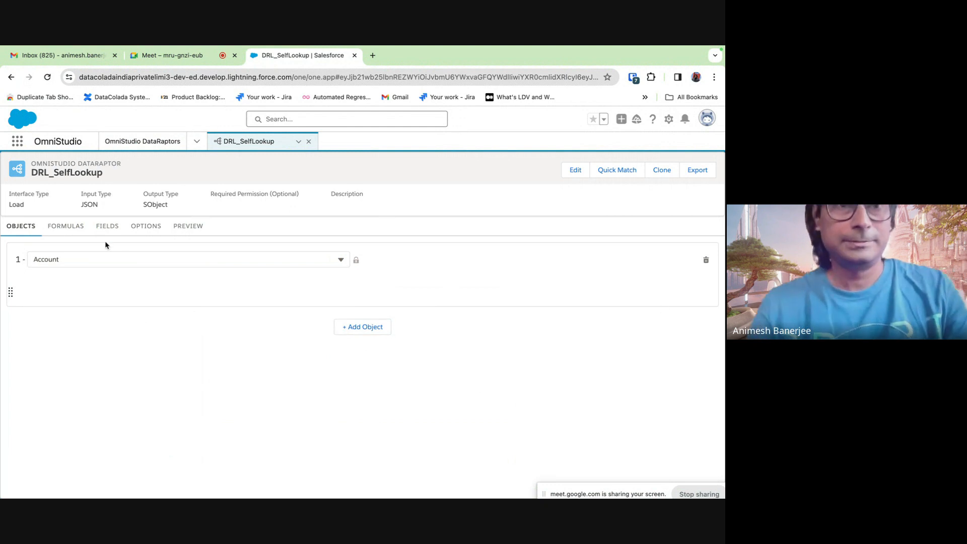
pyautogui.click(107, 228)
pyautogui.click(530, 268)
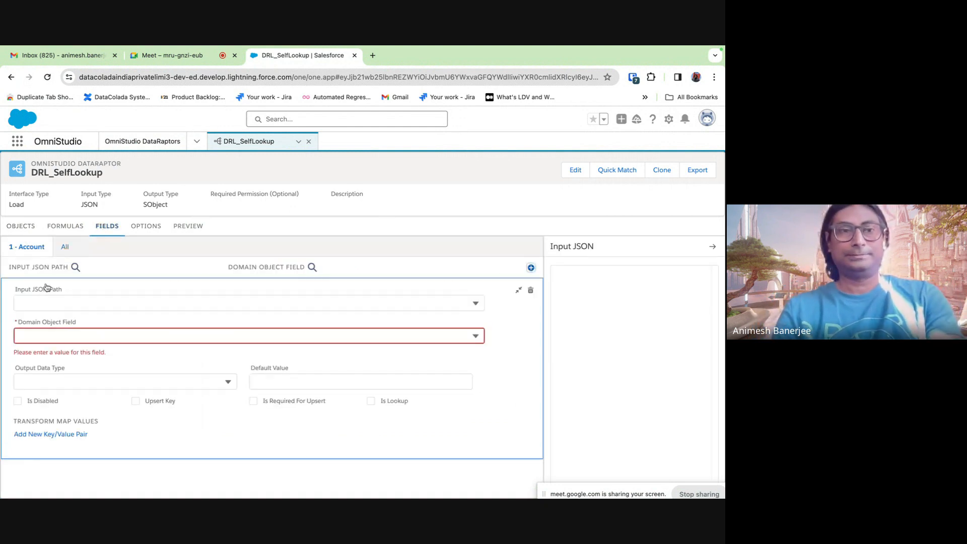
pyautogui.click(48, 303)
pyautogui.write('Name')
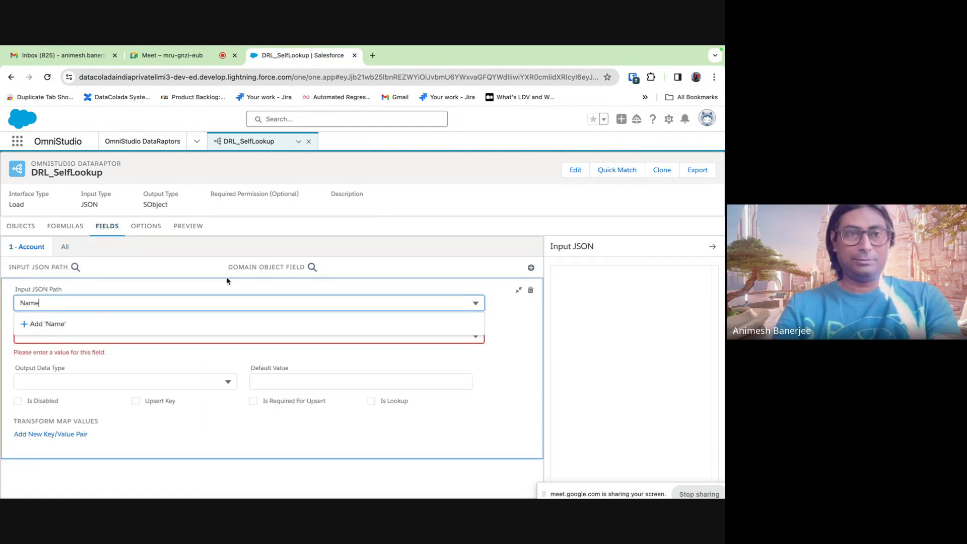
pyautogui.click(528, 367)
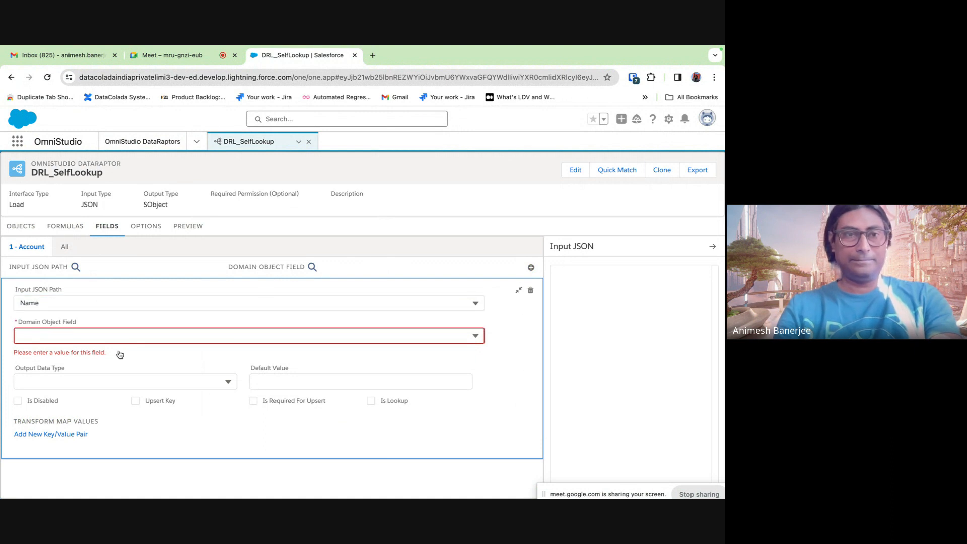
pyautogui.click(130, 337)
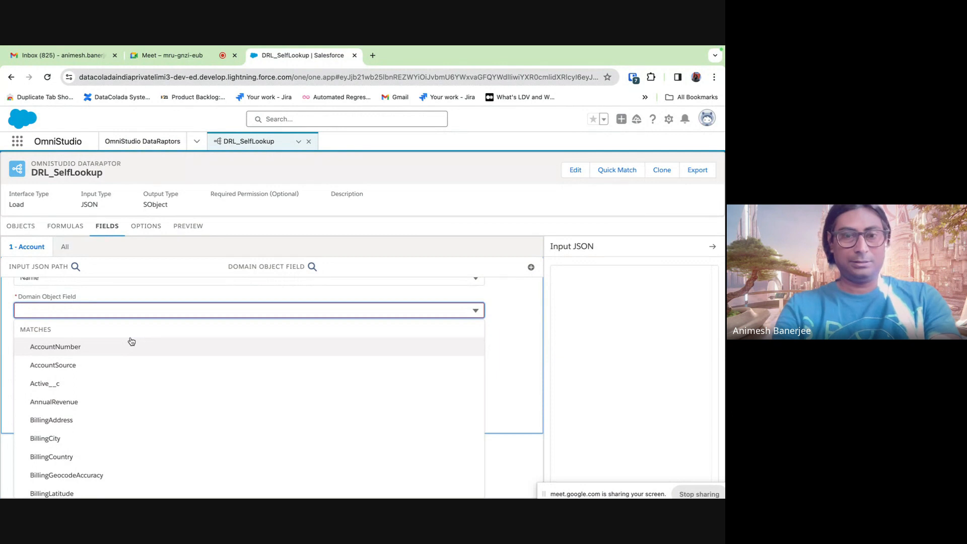
pyautogui.write('Name')
pyautogui.click(92, 391)
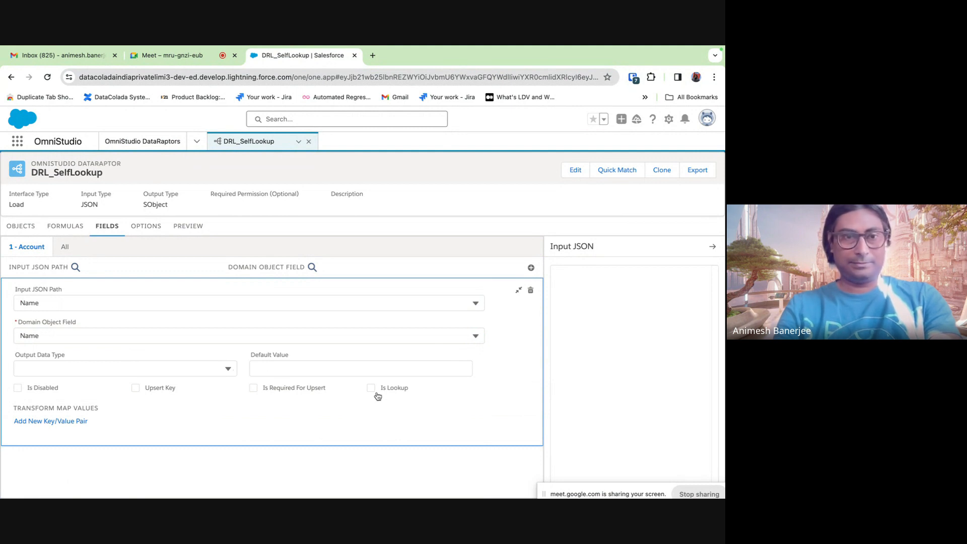
pyautogui.click(519, 292)
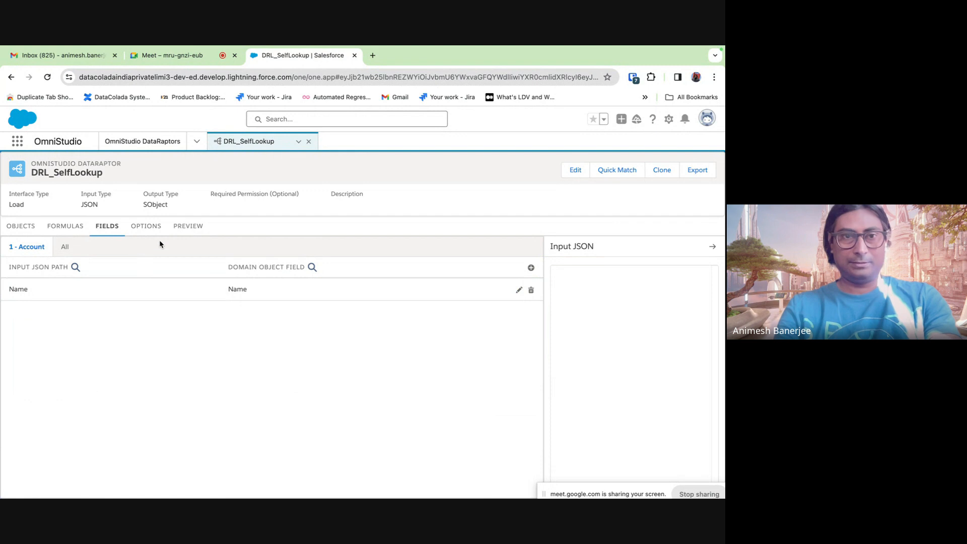
# - Execute the preview and view the created LookupTest account's details in a new tab
pyautogui.click(196, 227)
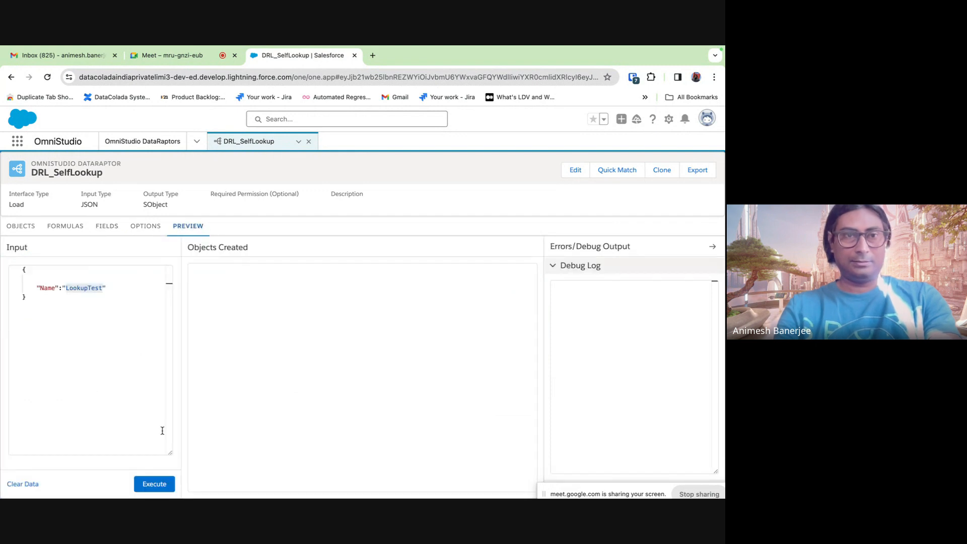
pyautogui.click(155, 484)
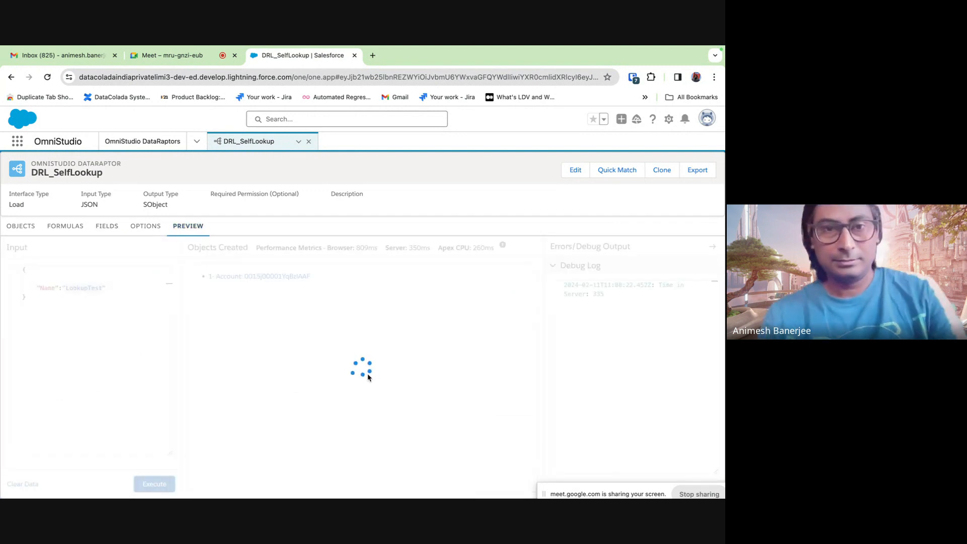
pyautogui.rightClick(295, 277)
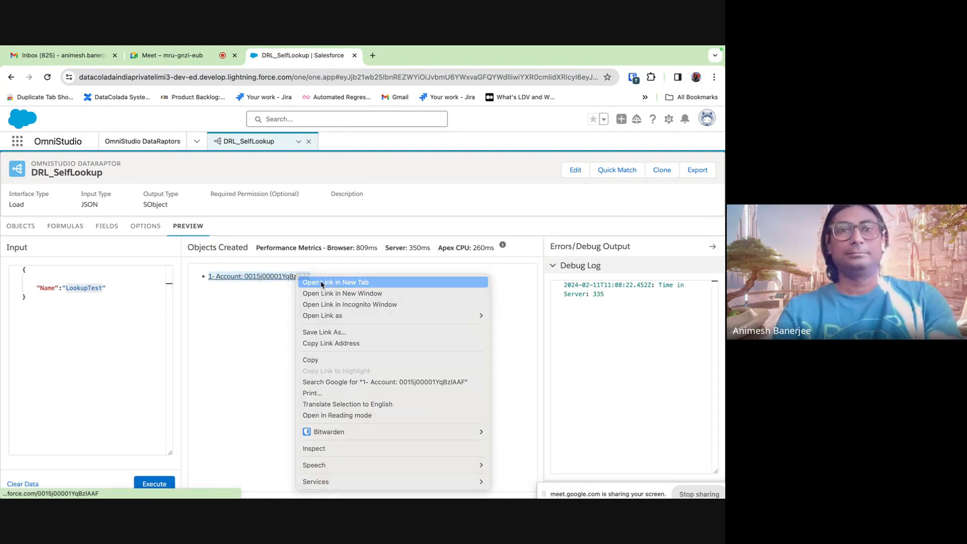
pyautogui.click(336, 282)
pyautogui.click(406, 56)
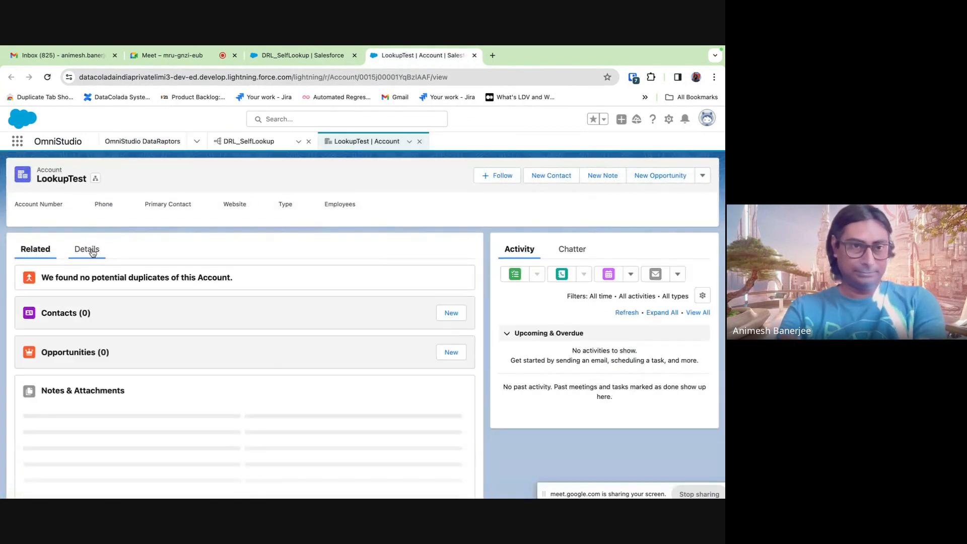
pyautogui.click(92, 253)
pyautogui.scroll(-5, 170, 372)
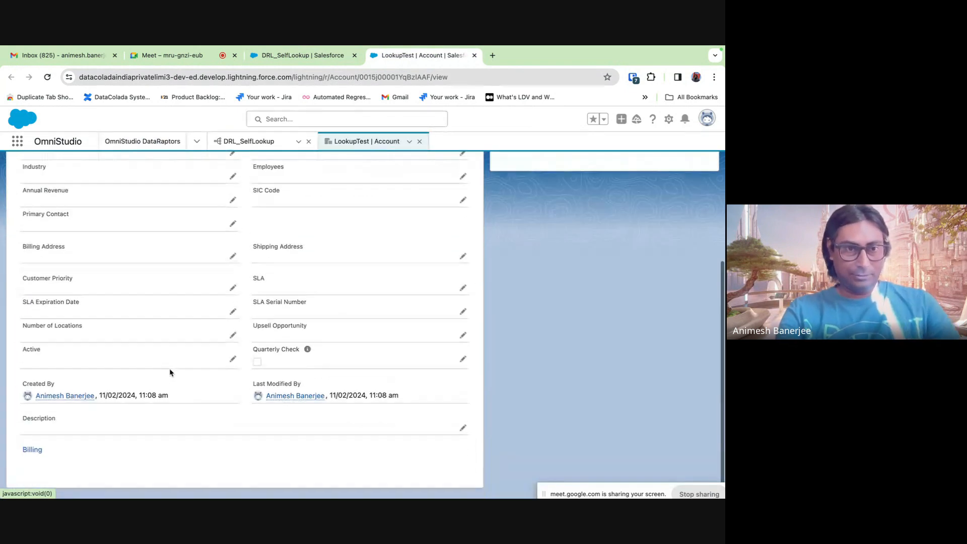
# - Back in the DRL_SelfLookup preview input, add a comma and new line after Name
pyautogui.click(294, 57)
pyautogui.click(122, 283)
pyautogui.write(',')
pyautogui.press('Return')
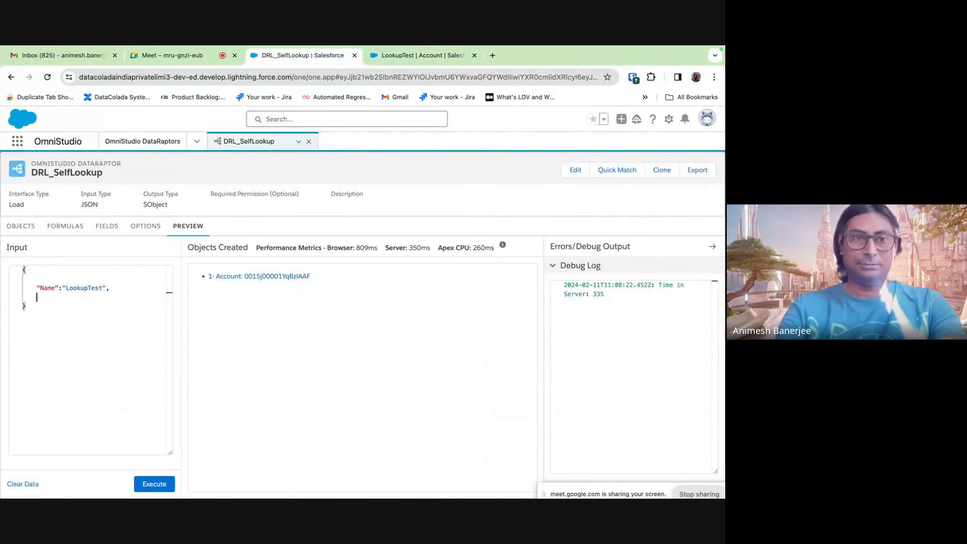
# - Add a new Account field mapping with Id as the domain object field
pyautogui.write('"Active": "Yes')
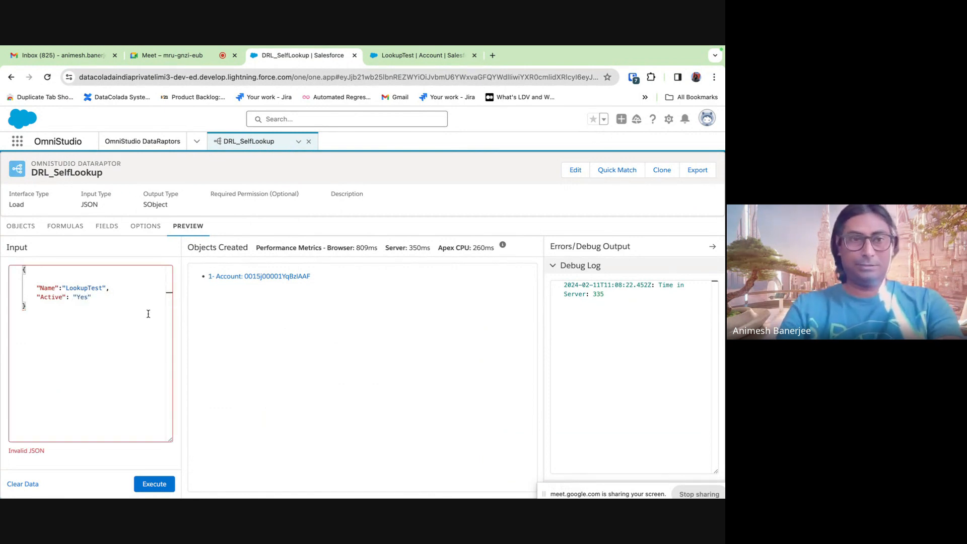
pyautogui.click(66, 226)
pyautogui.click(114, 228)
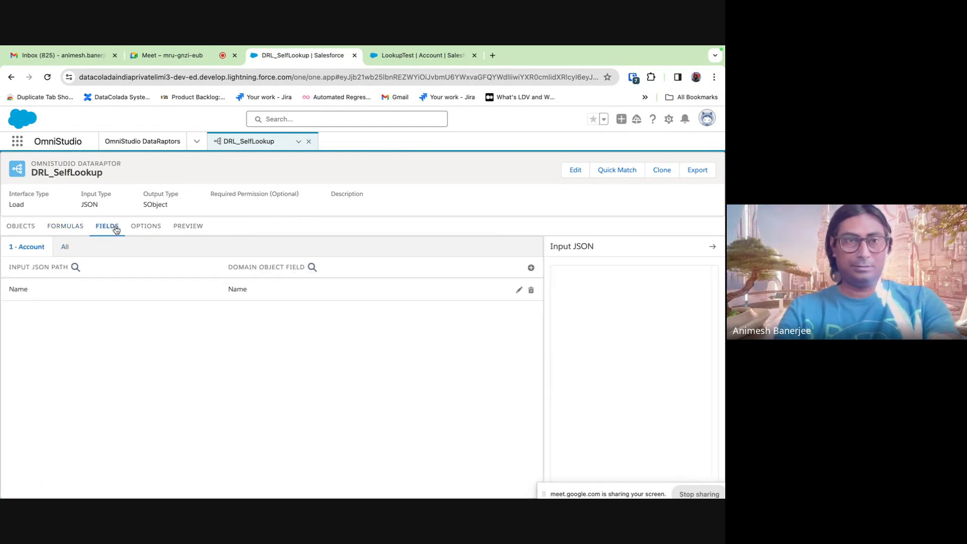
pyautogui.click(531, 267)
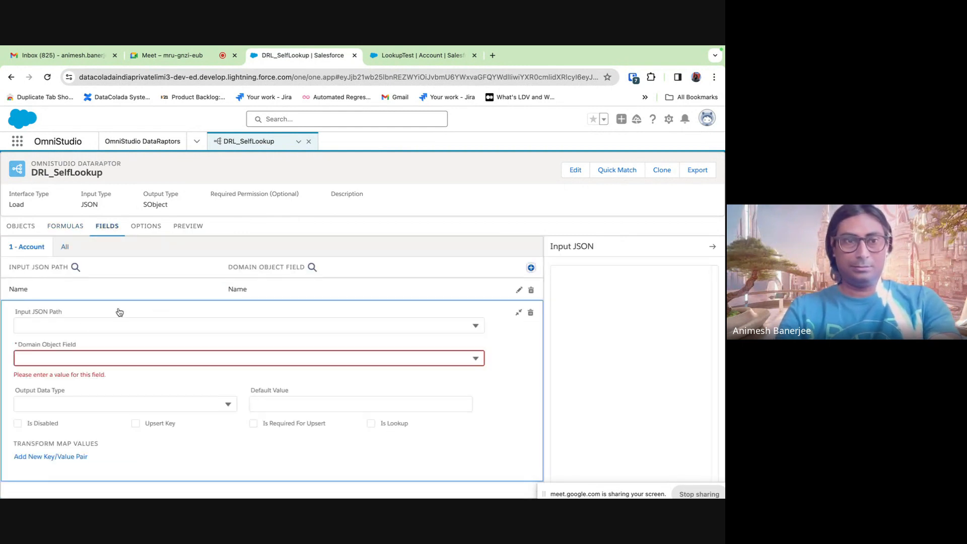
pyautogui.click(74, 324)
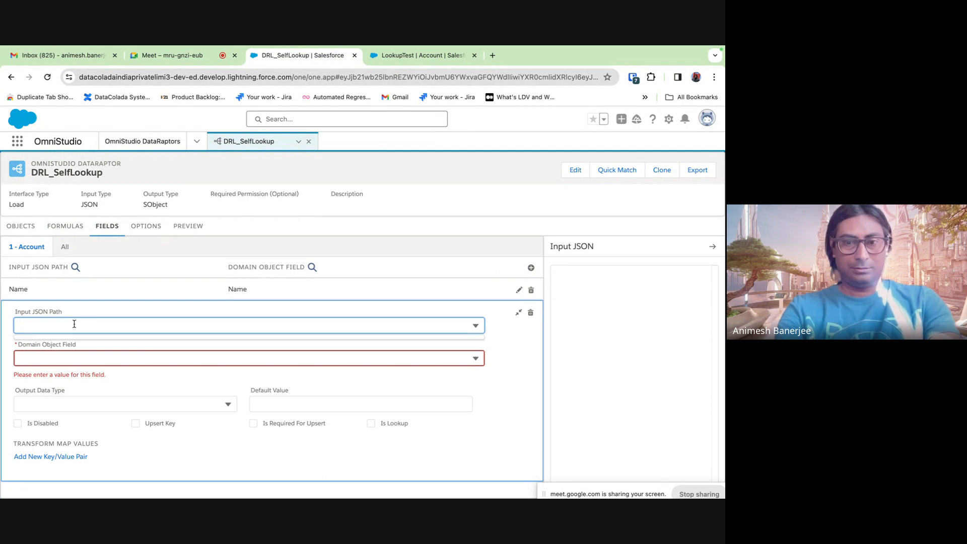
pyautogui.write('i')
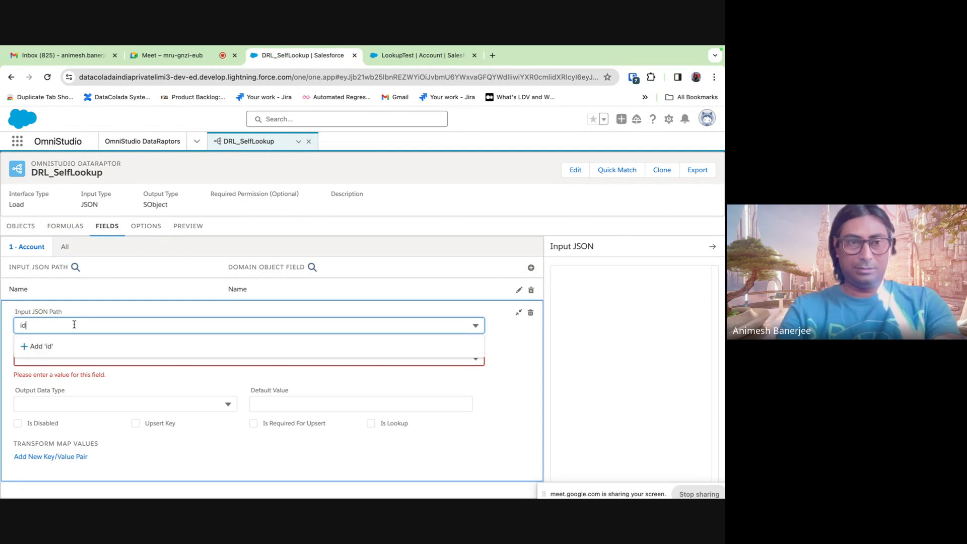
pyautogui.write('d')
pyautogui.press('BackSpace')
pyautogui.press('BackSpace')
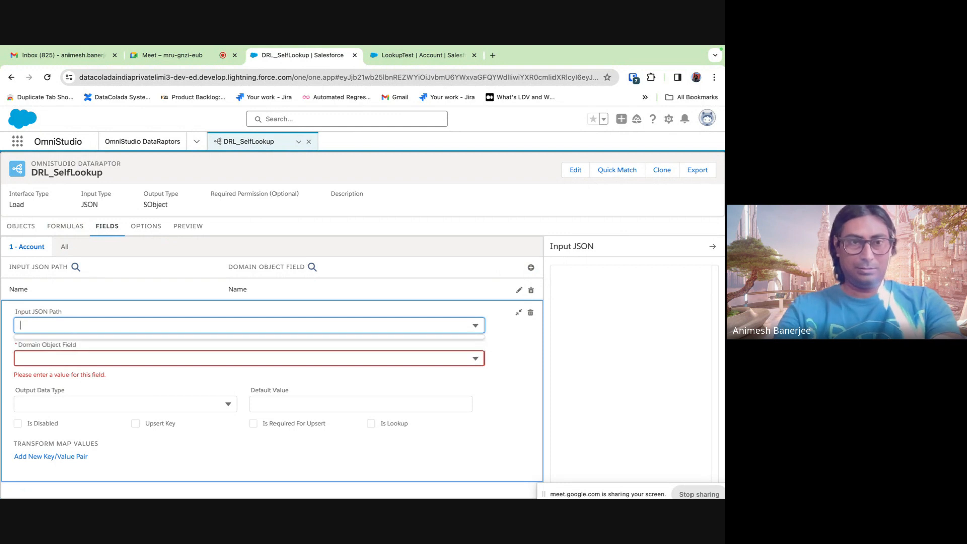
pyautogui.click(428, 358)
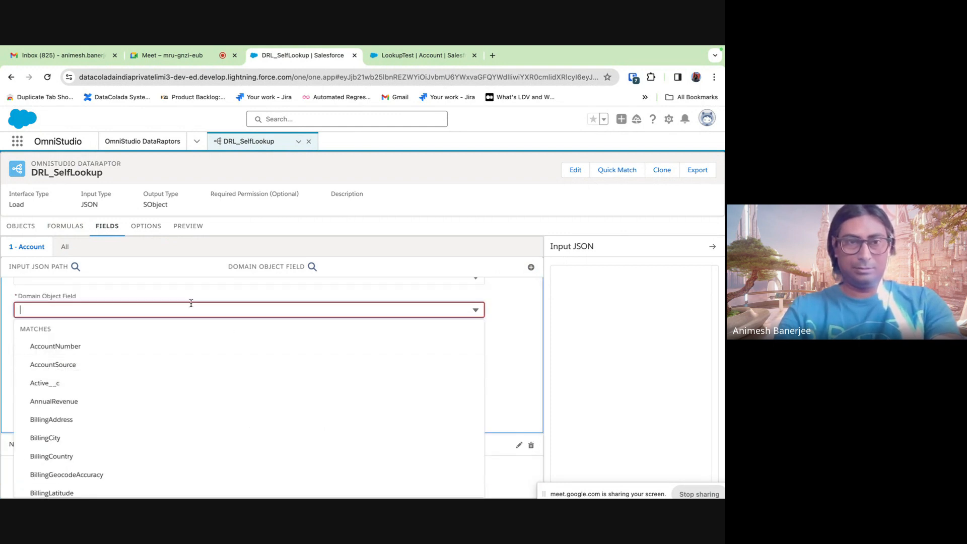
pyautogui.write('id')
pyautogui.click(136, 401)
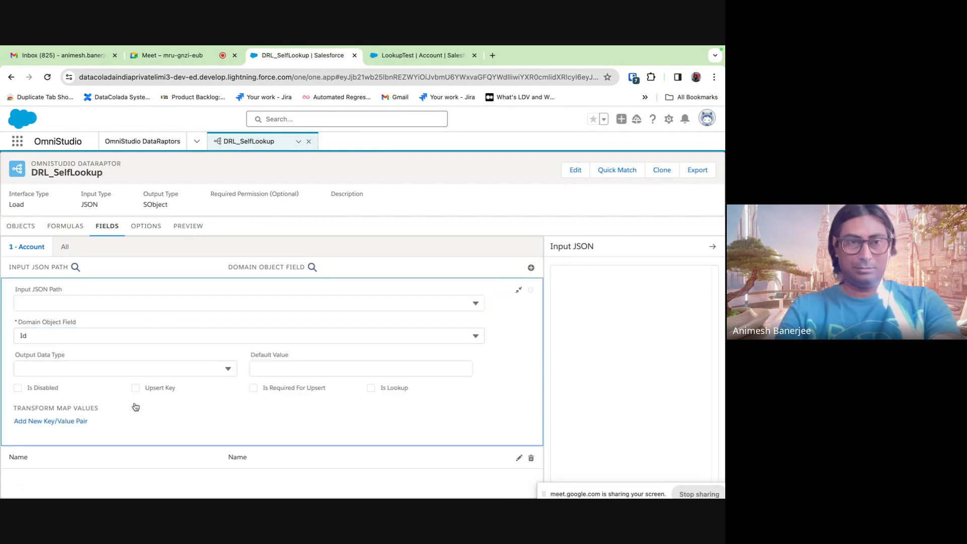
# - Make it a lookup on Account, matching on Name and returning Id
pyautogui.click(370, 387)
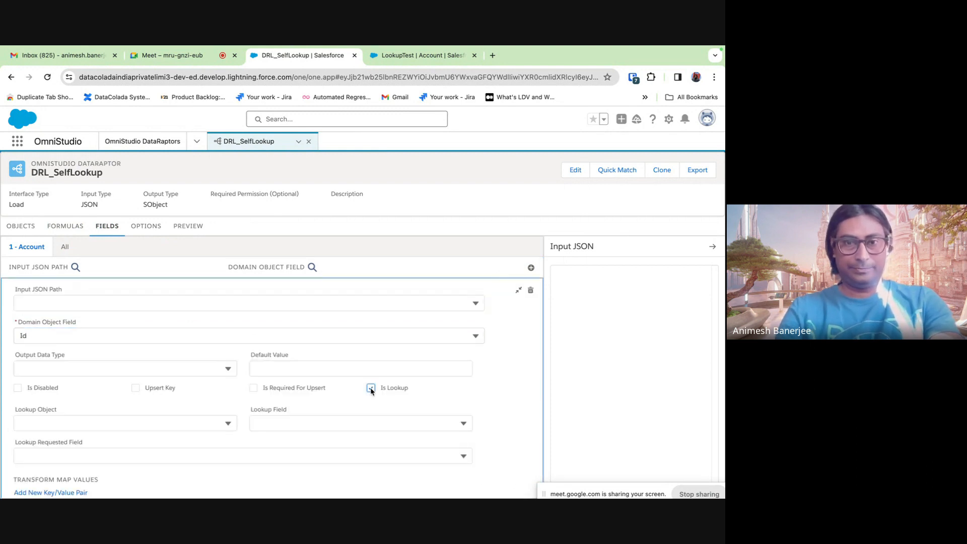
pyautogui.scroll(-1, 361, 399)
pyautogui.click(213, 380)
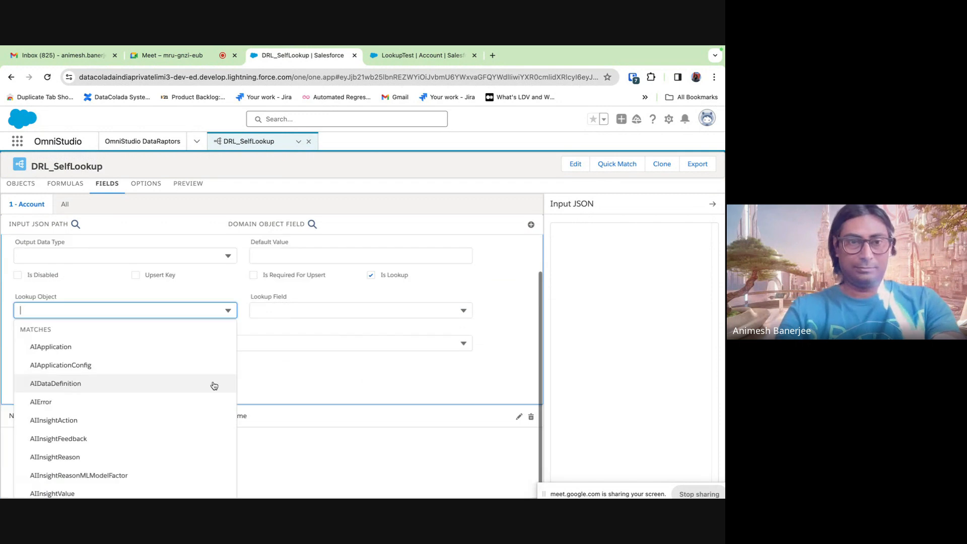
pyautogui.write('account')
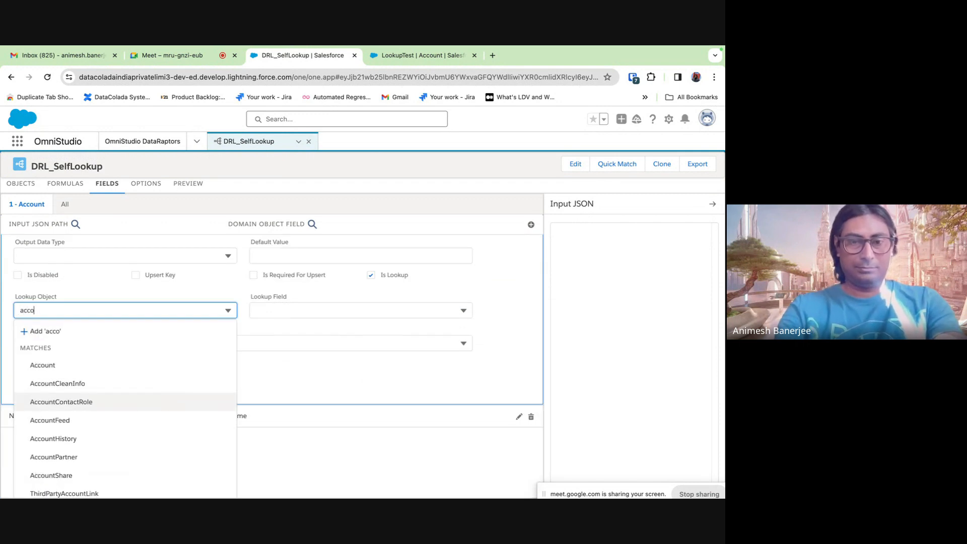
pyautogui.click(120, 371)
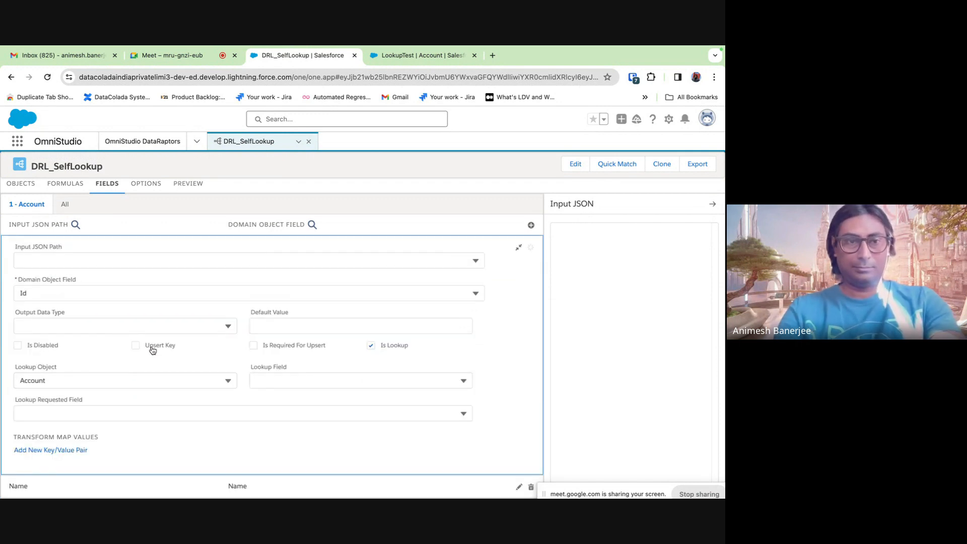
pyautogui.click(296, 384)
pyautogui.write('Name')
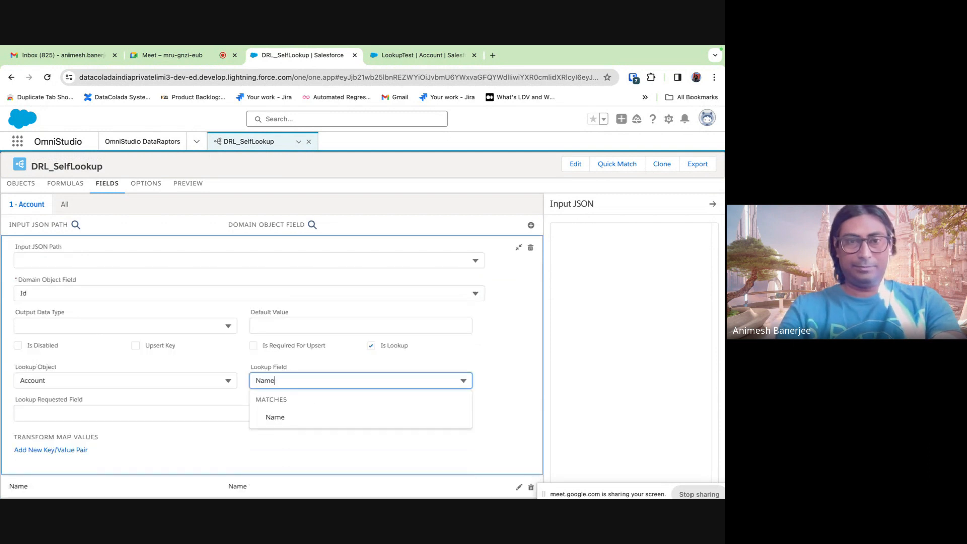
pyautogui.click(275, 417)
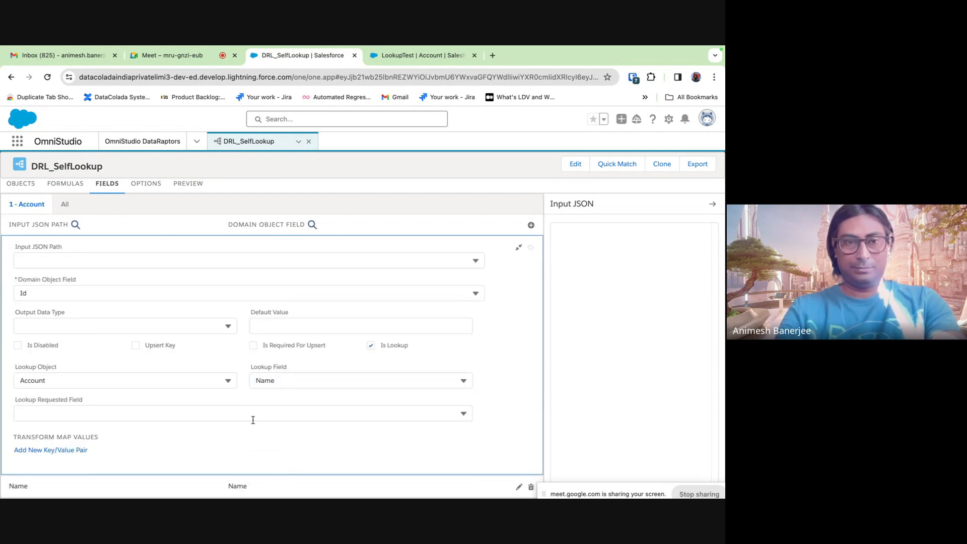
pyautogui.click(70, 419)
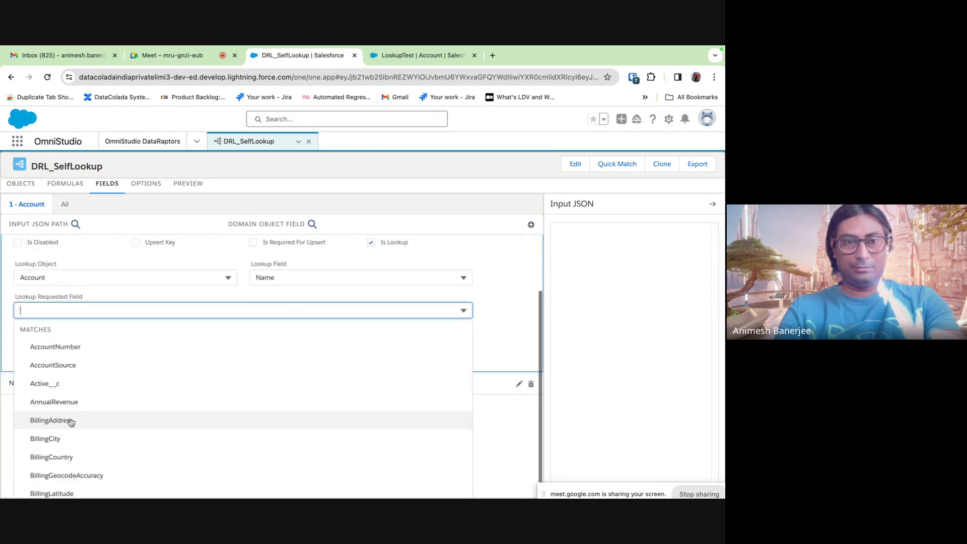
pyautogui.write('I')
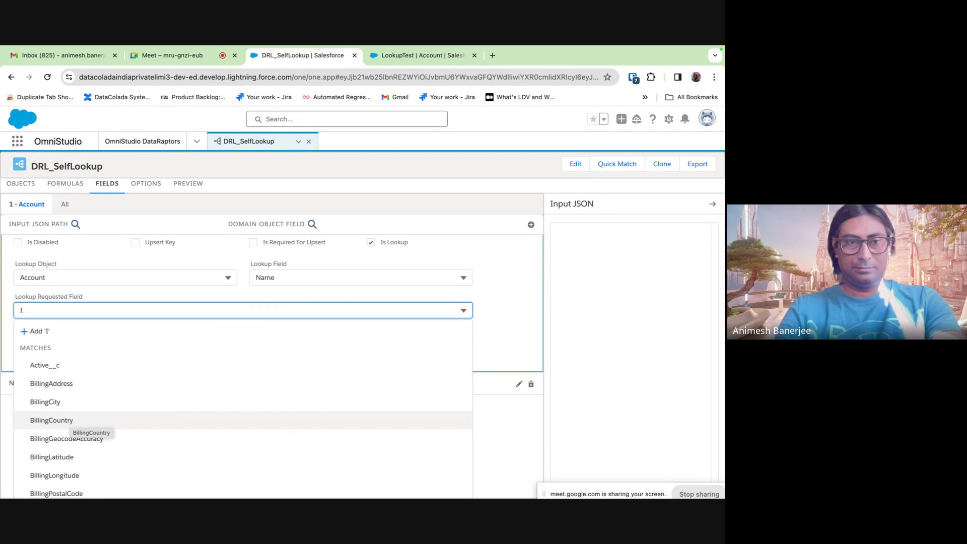
pyautogui.write('d')
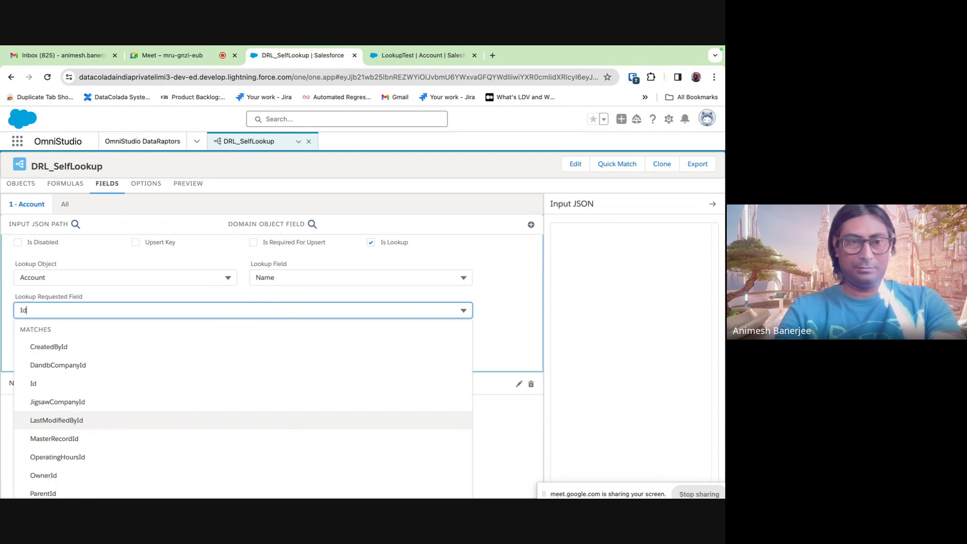
pyautogui.click(39, 383)
# - Set the mapping's input JSON path to Name and collapse it
pyautogui.click(90, 265)
pyautogui.write('Name')
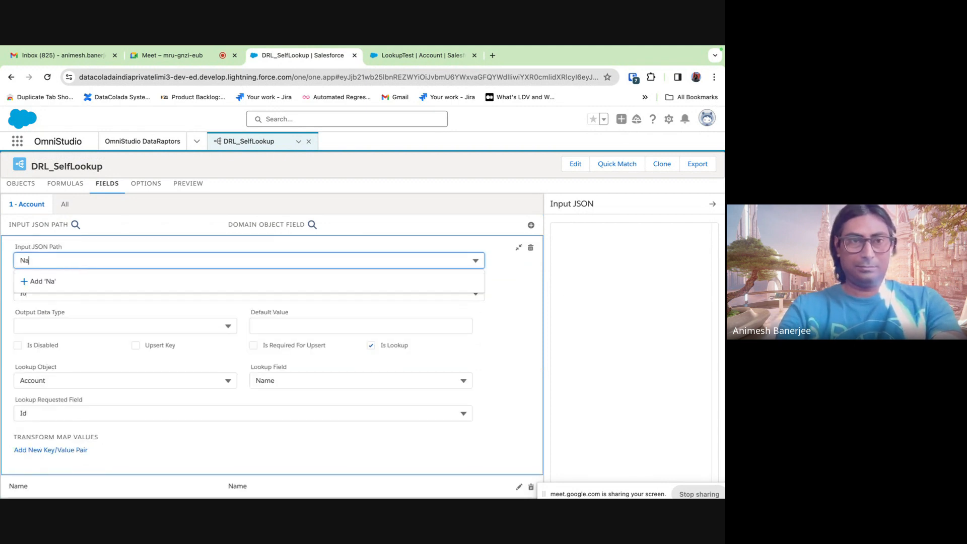
pyautogui.click(513, 335)
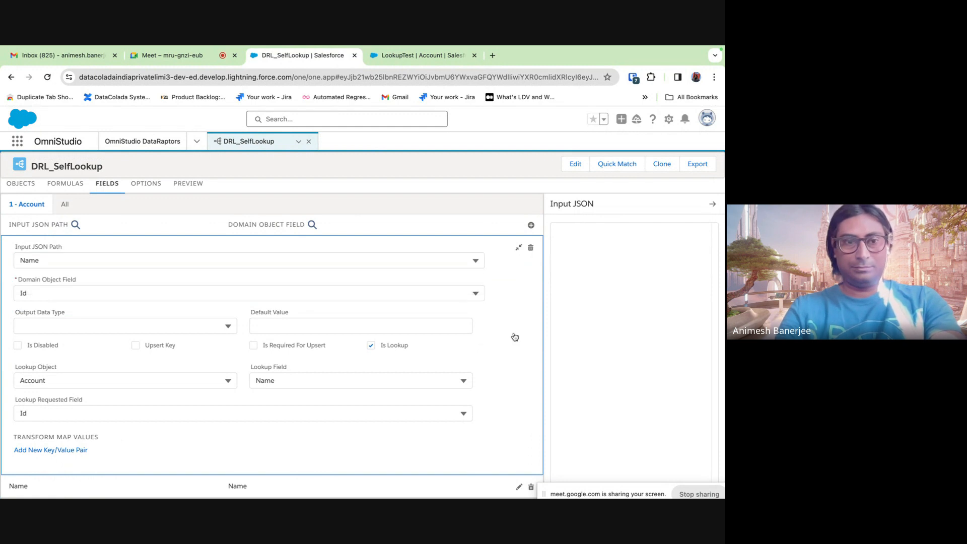
pyautogui.click(519, 249)
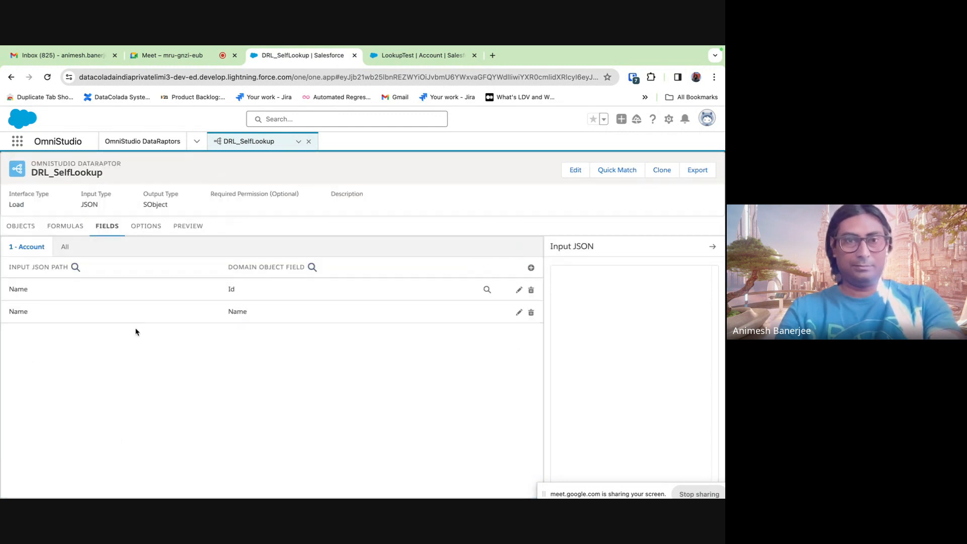
# - Add a mapping from input path Active to the Active__c field and collapse it
pyautogui.click(531, 267)
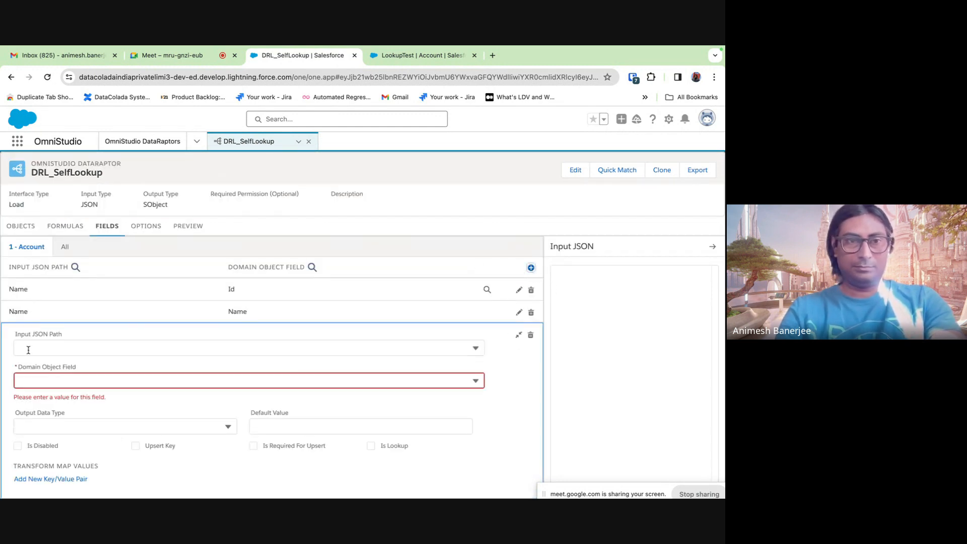
pyautogui.write('Active')
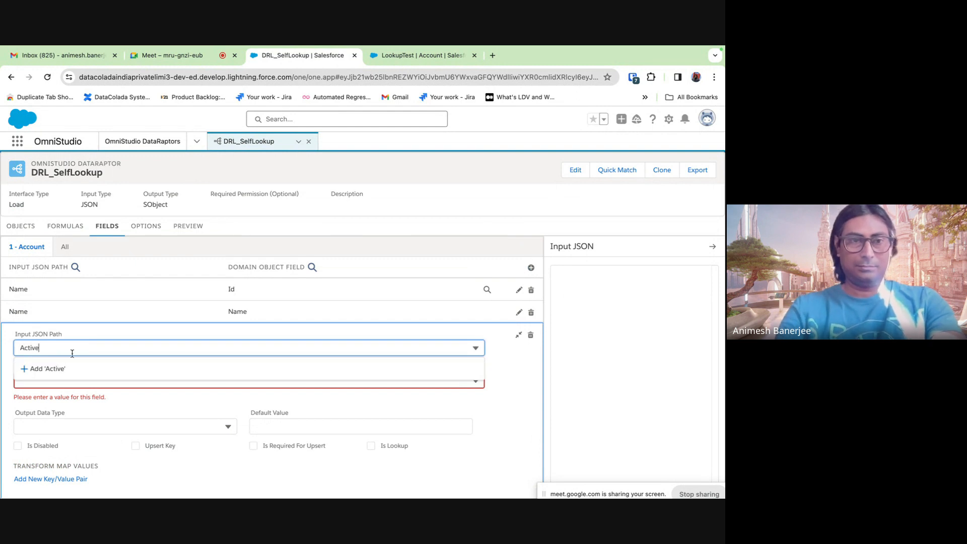
pyautogui.click(525, 381)
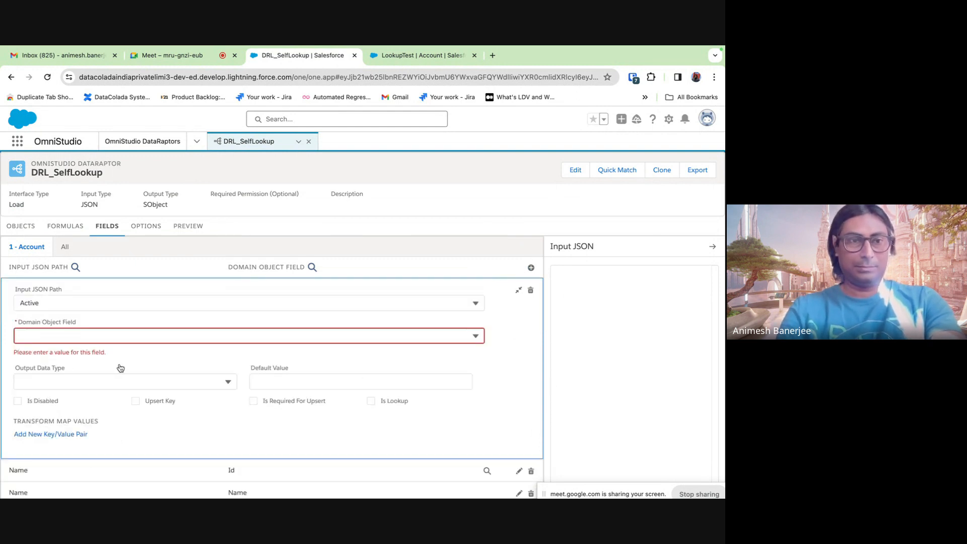
pyautogui.click(56, 337)
pyautogui.click(51, 383)
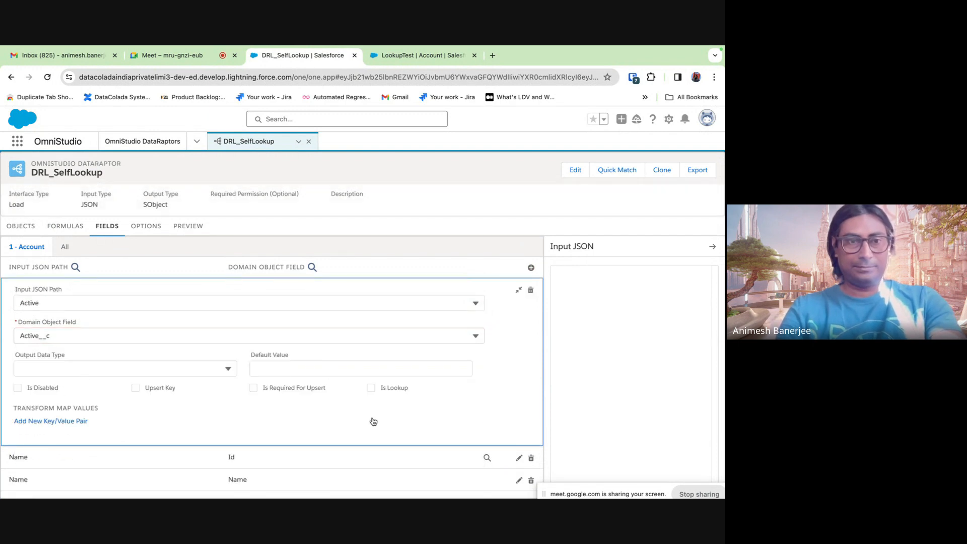
pyautogui.click(518, 290)
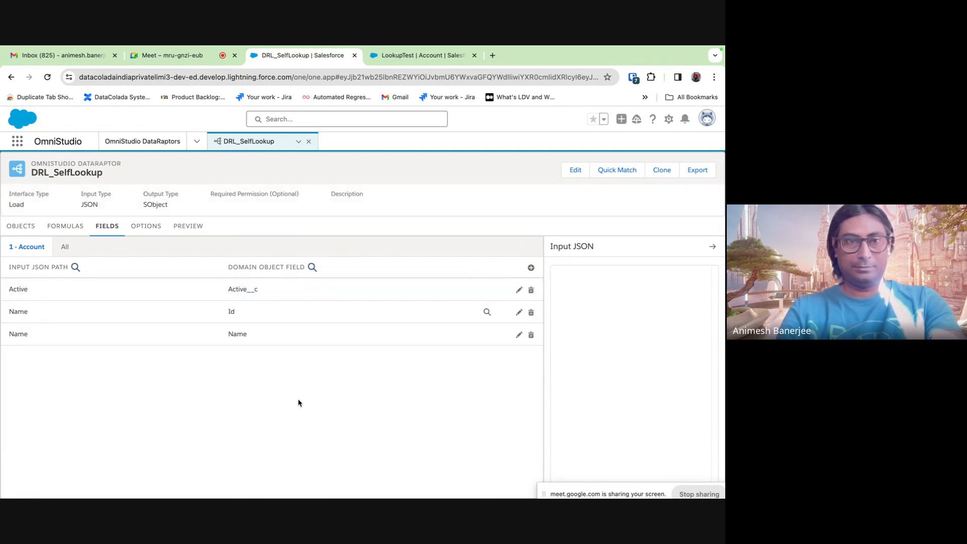
# - Execute the preview and confirm the LookupTest account's Active field now reads Yes
pyautogui.click(199, 227)
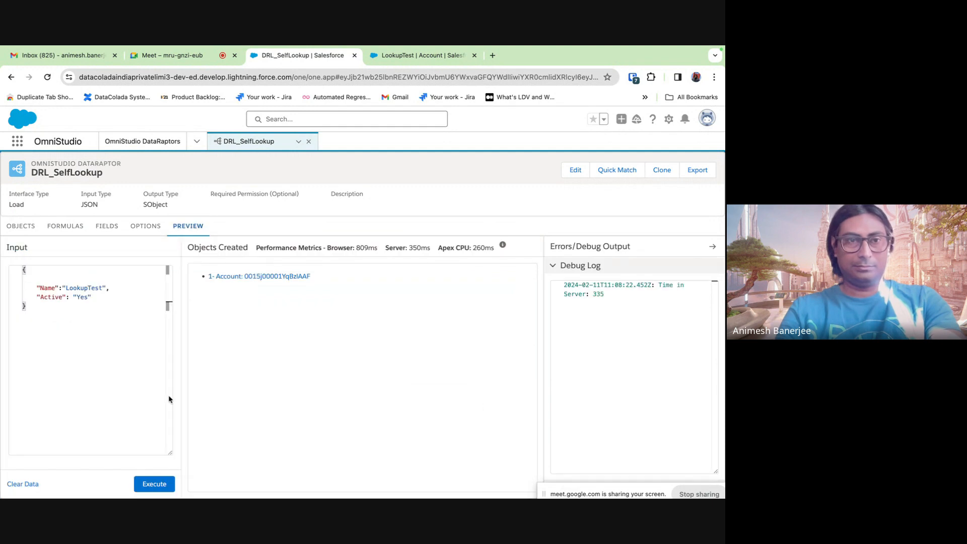
pyautogui.click(161, 483)
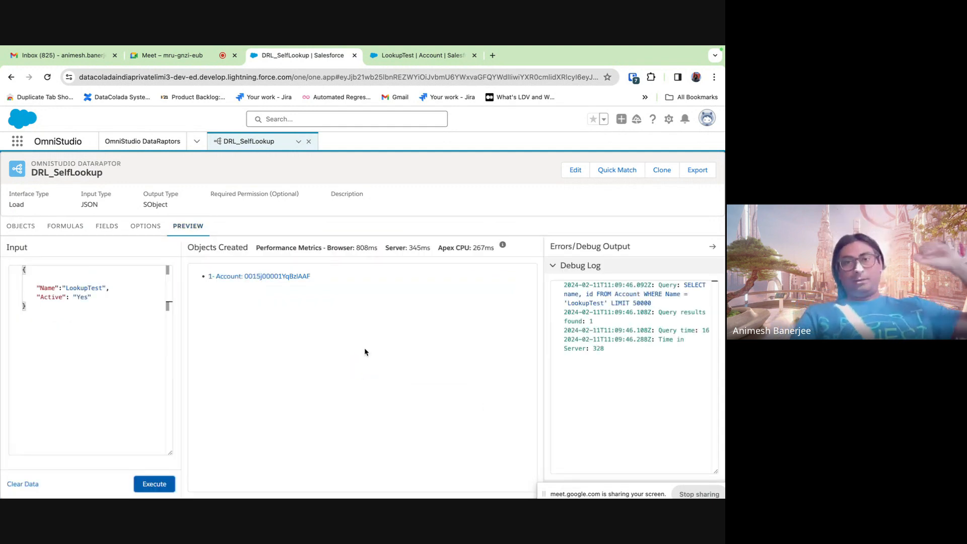
pyautogui.click(410, 60)
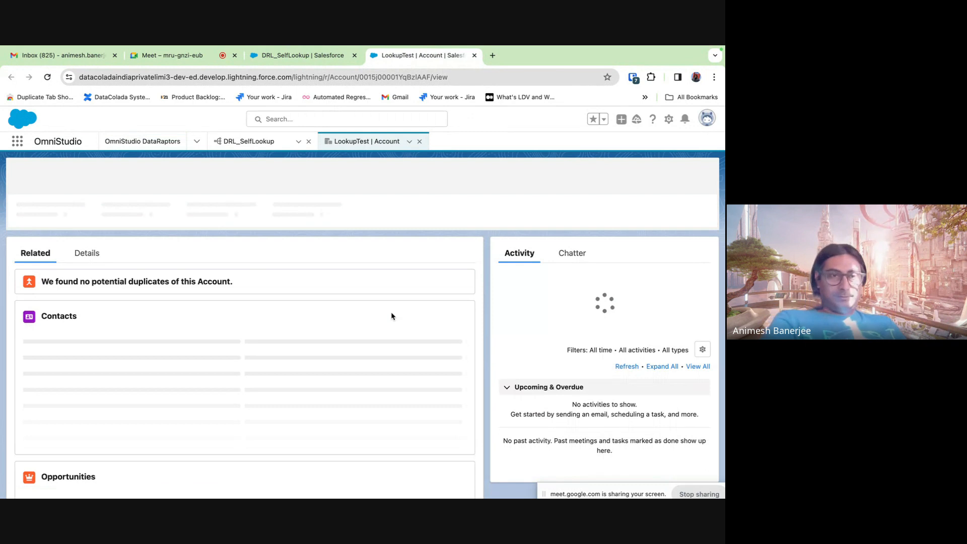
pyautogui.click(86, 250)
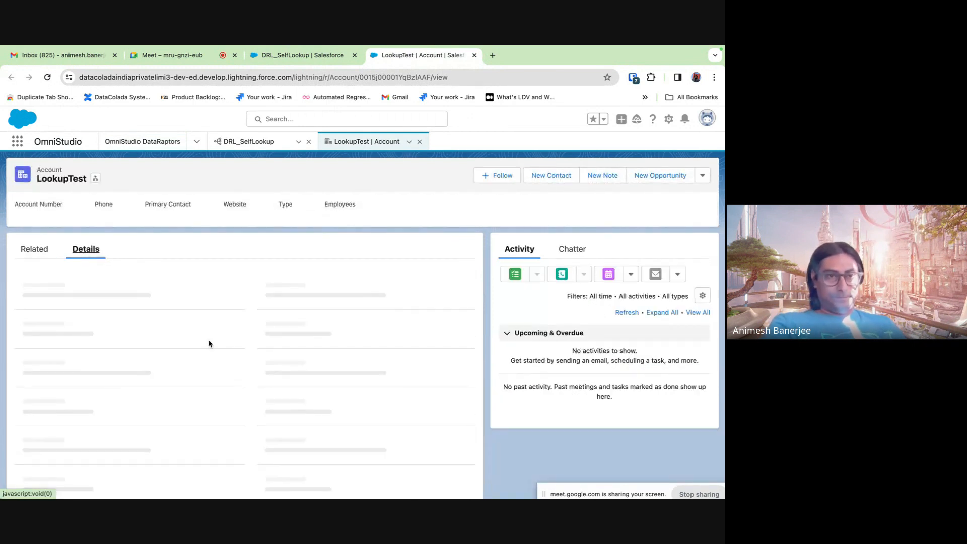
pyautogui.scroll(-5, 207, 338)
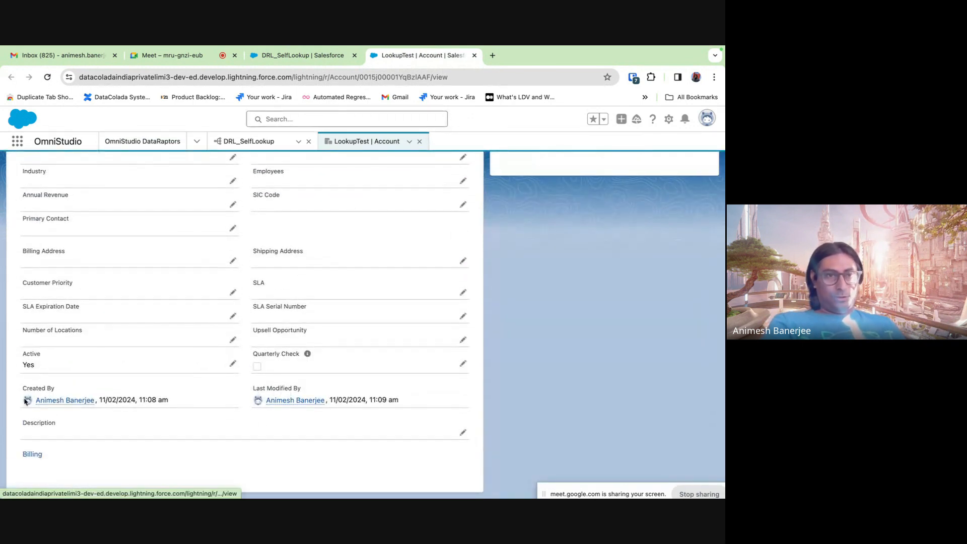
pyautogui.click(204, 60)
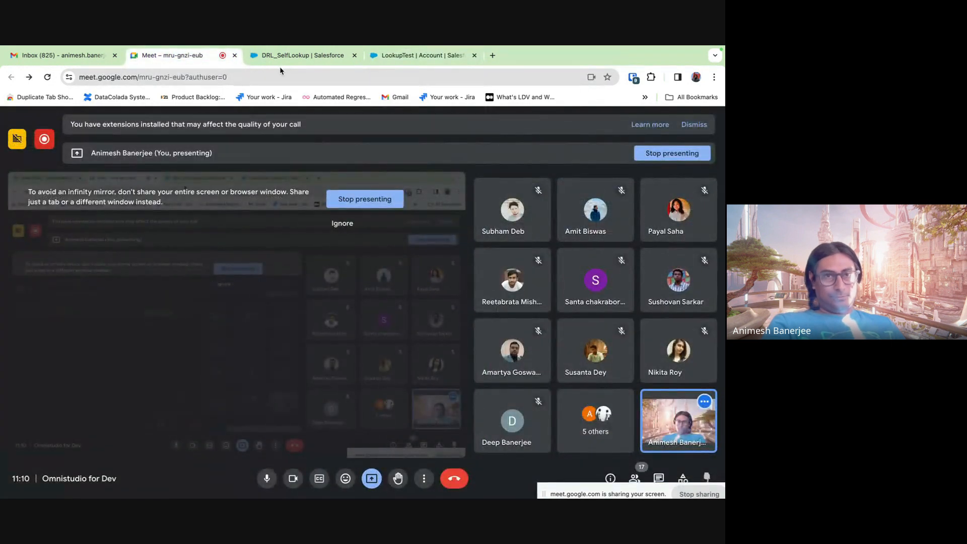
pyautogui.click(291, 58)
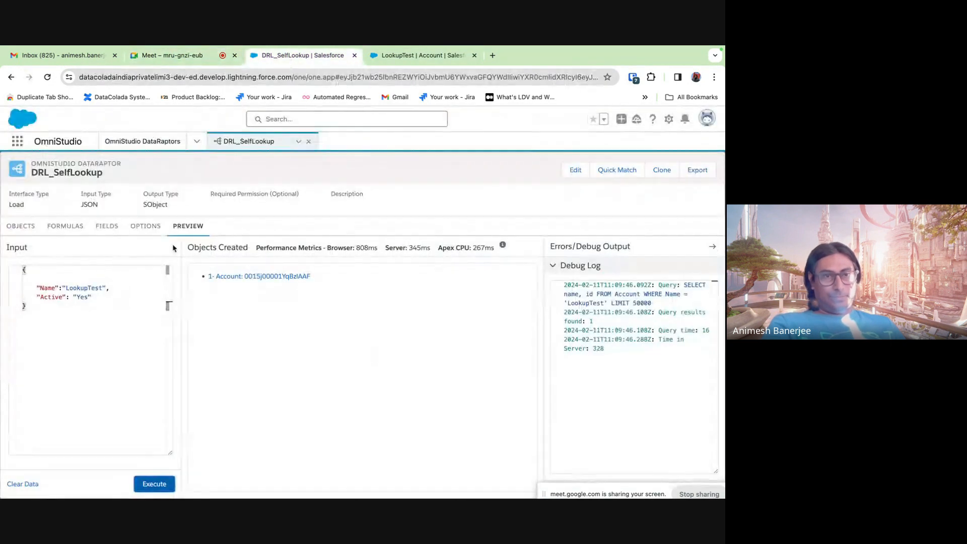
# - Step through Formulas and Objects, then expand the Name to Id mapping on Fields
pyautogui.click(64, 227)
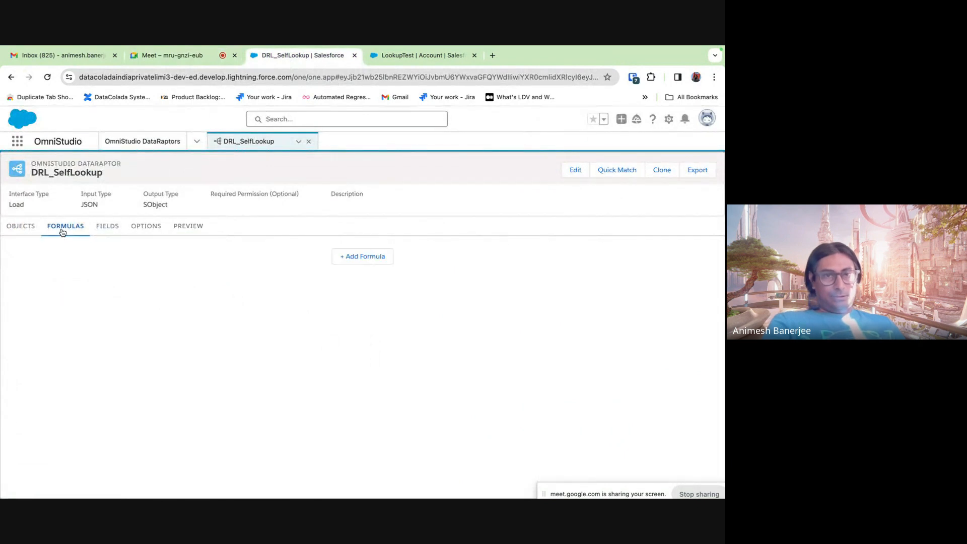
pyautogui.click(15, 232)
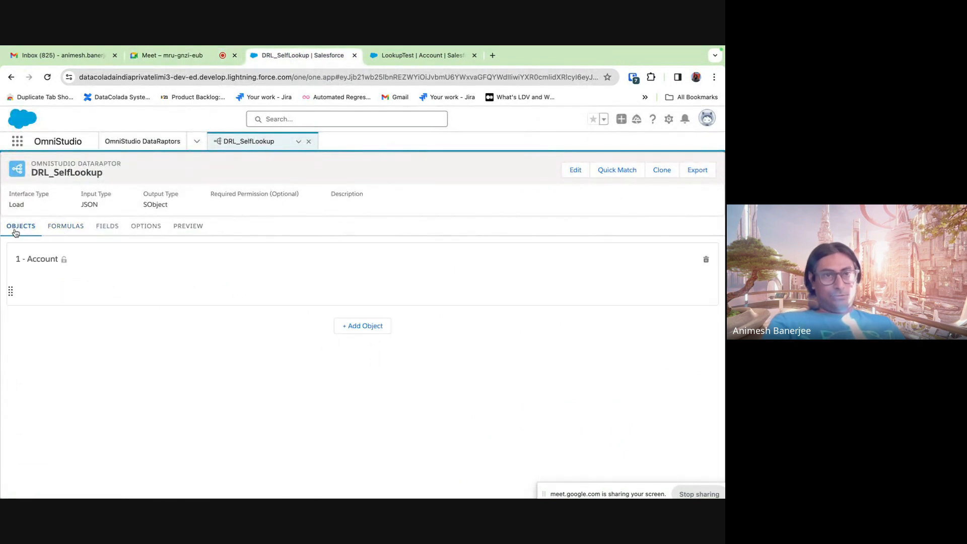
pyautogui.click(114, 228)
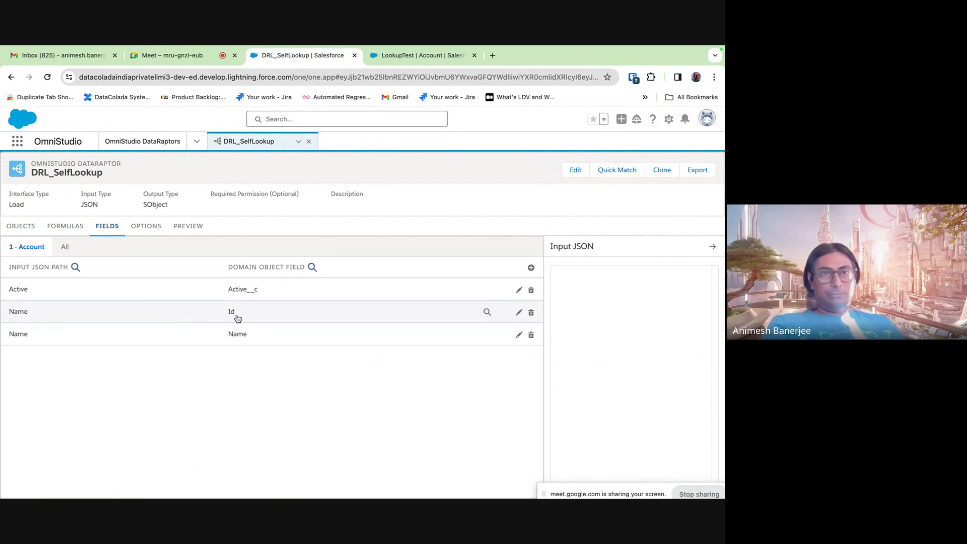
pyautogui.click(174, 320)
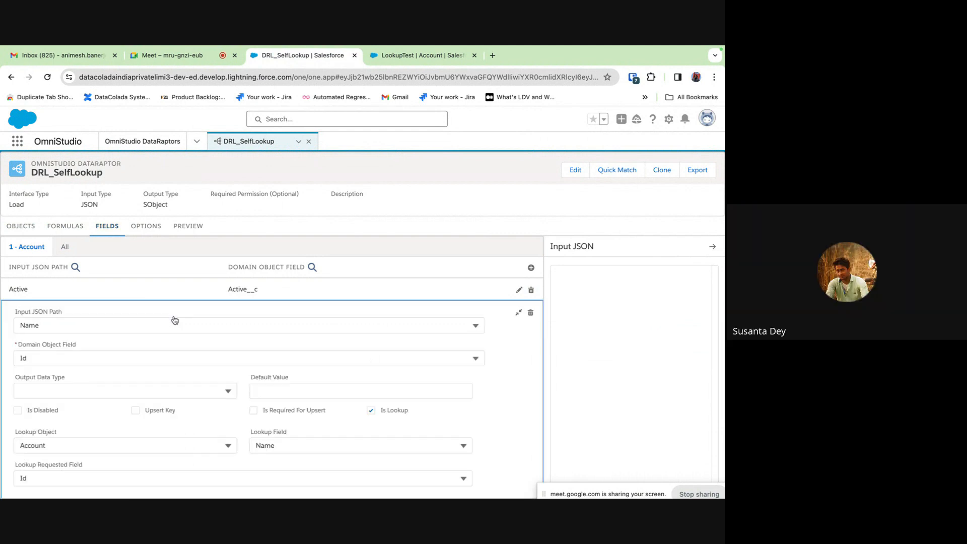
# - Scroll through the Name to Id lookup settings, then collapse that mapping
pyautogui.scroll(-2, 271, 358)
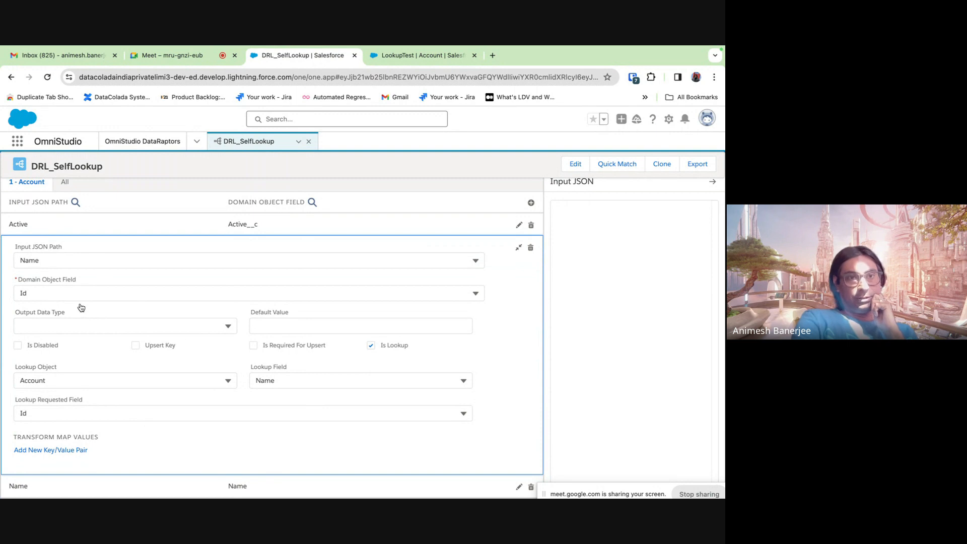
pyautogui.click(518, 247)
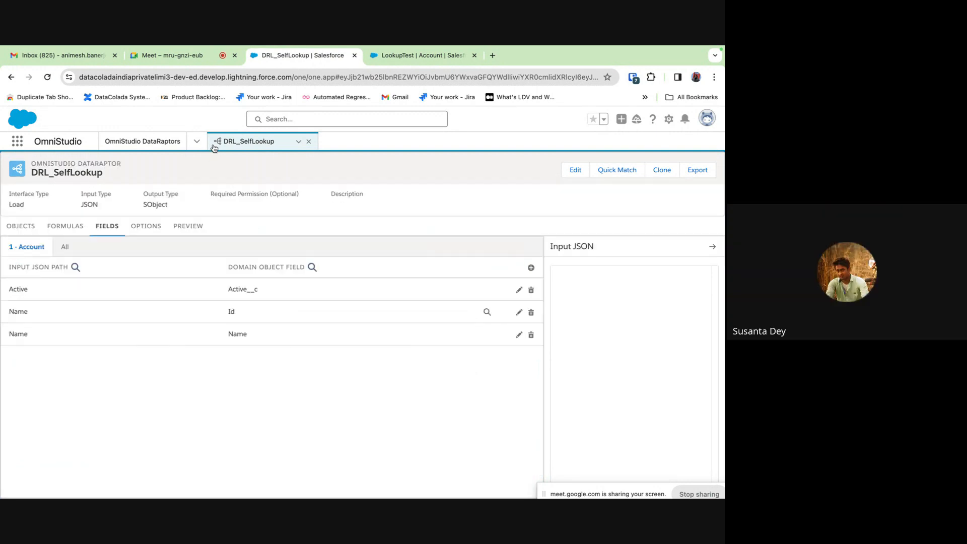
pyautogui.click(404, 61)
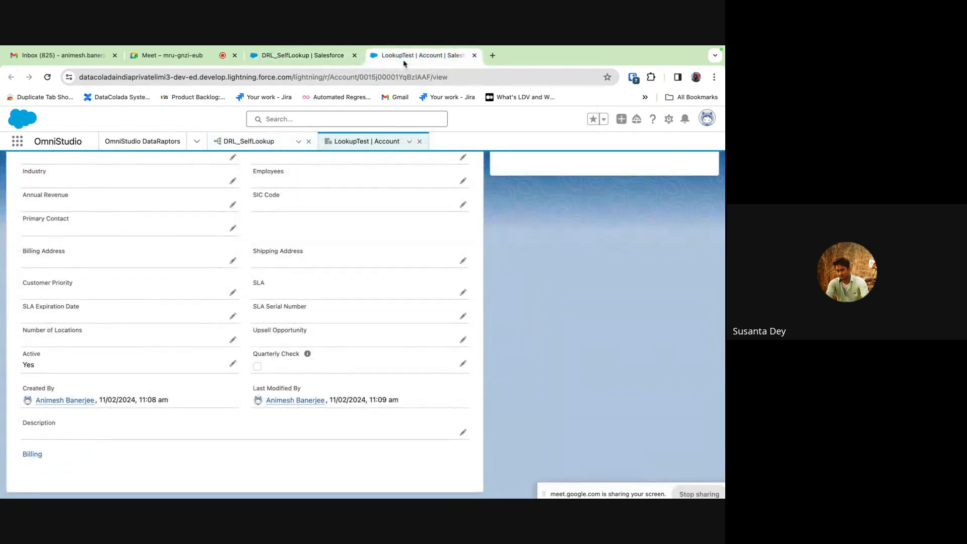
pyautogui.click(319, 60)
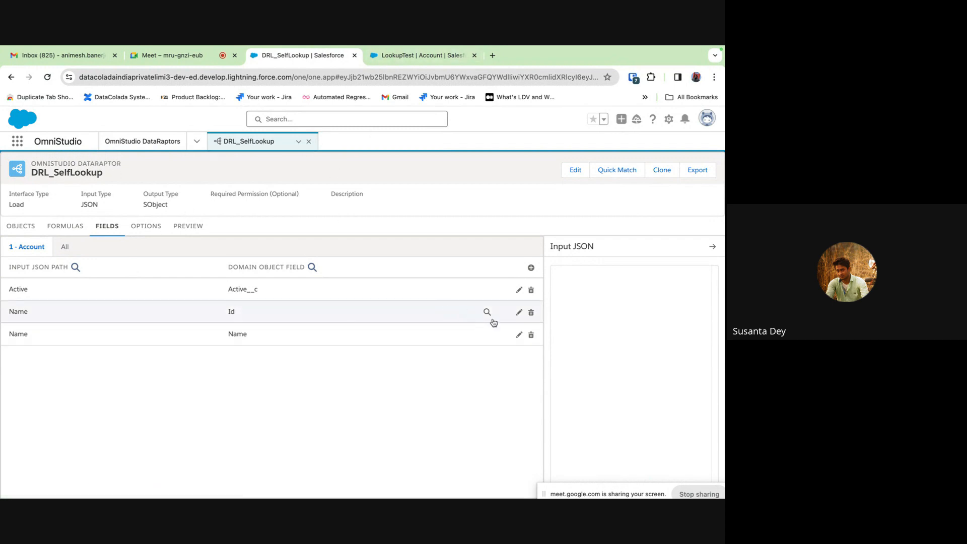
# - Review the Name→Id lookup mapping's settings, then start deleting that mapping
pyautogui.click(519, 312)
pyautogui.scroll(-2, 419, 423)
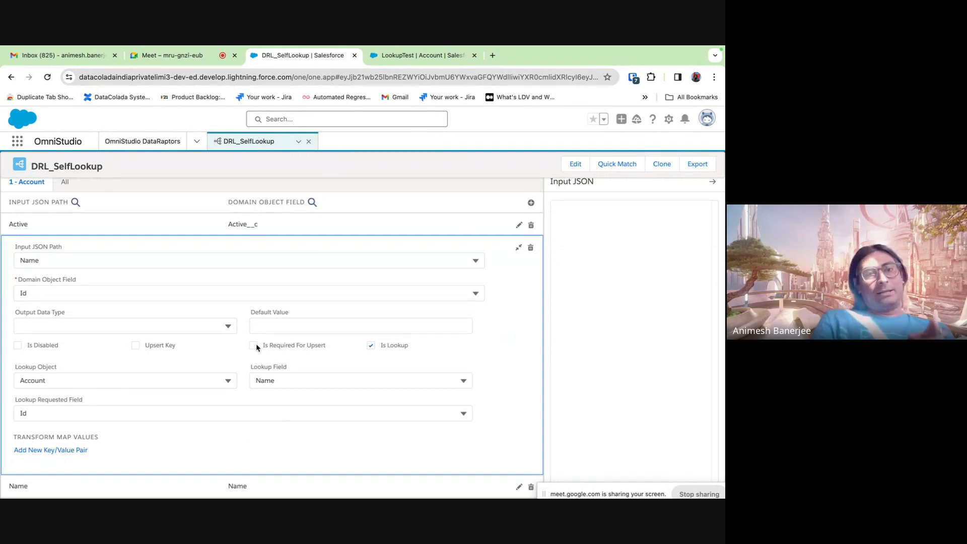
pyautogui.click(518, 248)
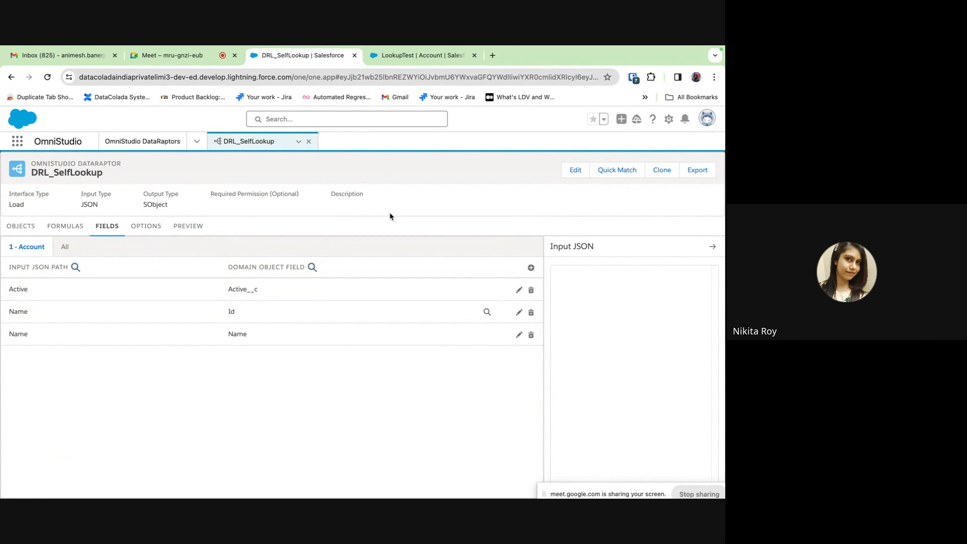
pyautogui.click(261, 311)
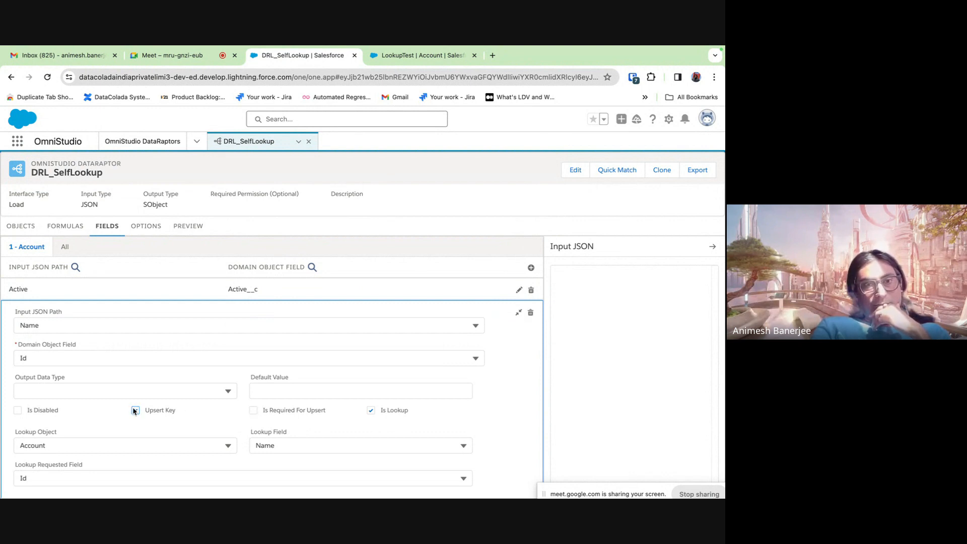
pyautogui.click(518, 312)
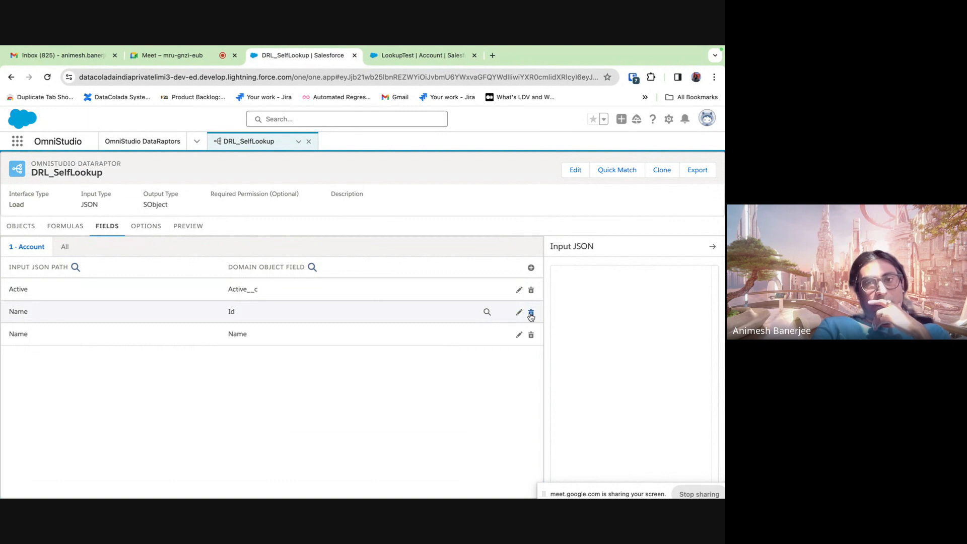
pyautogui.click(531, 314)
# - Confirm deleting the Name→Id lookup, then also delete the existing Name→Name mapping
pyautogui.click(384, 351)
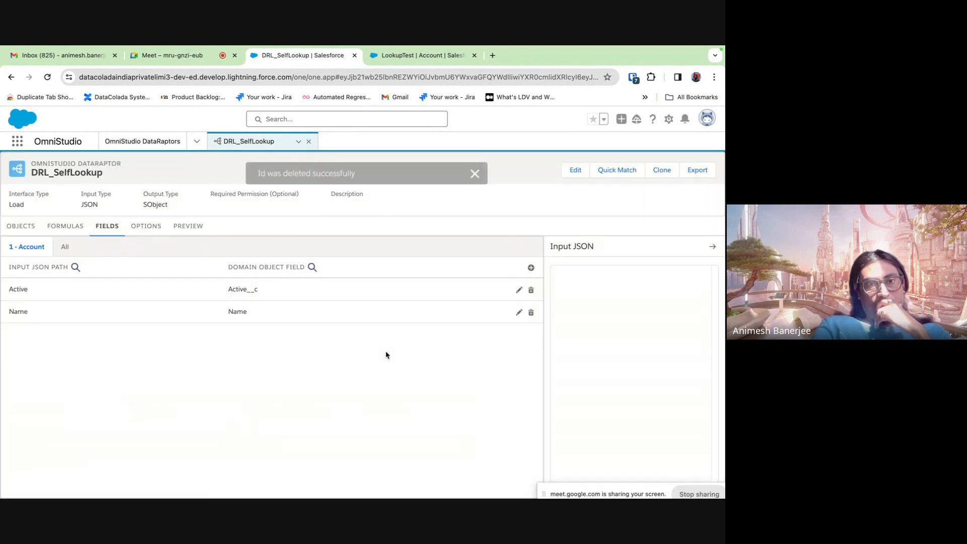
pyautogui.click(518, 313)
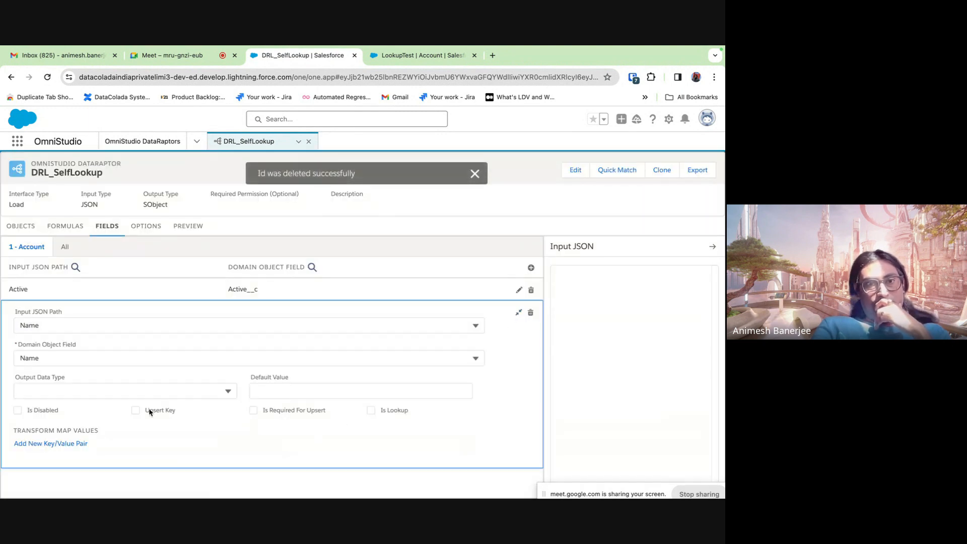
pyautogui.click(135, 410)
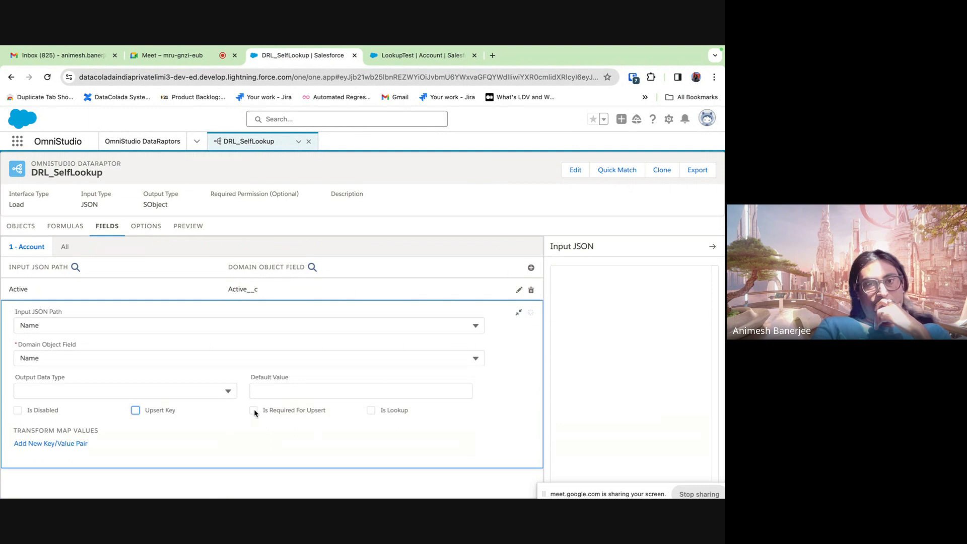
pyautogui.click(531, 312)
pyautogui.click(384, 353)
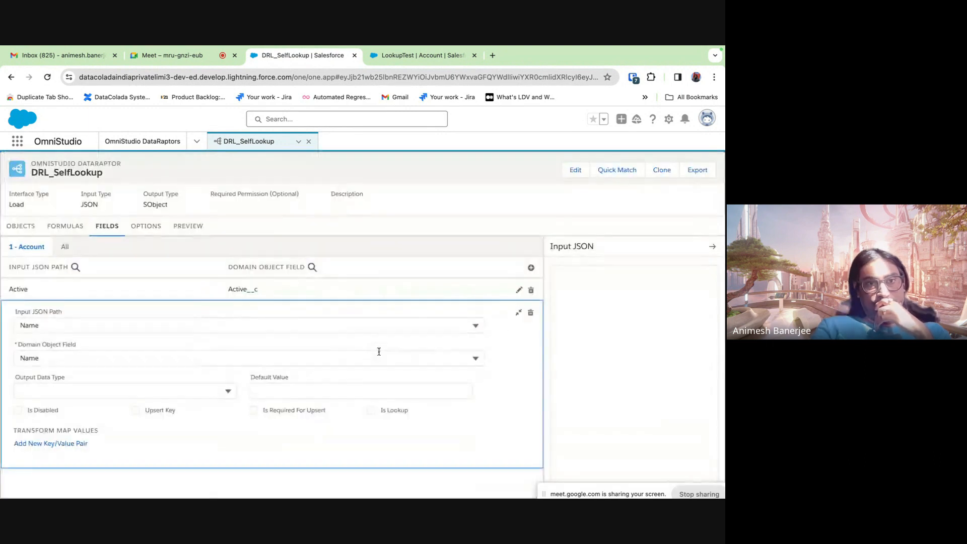
# - Add a new Name→Name Account mapping and mark it as the Upsert Key
pyautogui.click(531, 267)
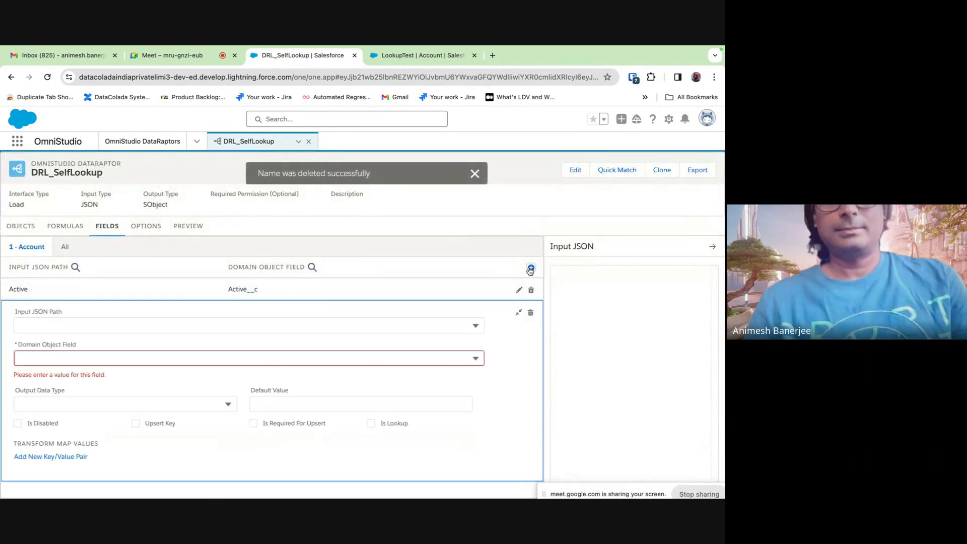
pyautogui.click(108, 325)
pyautogui.write('Nam')
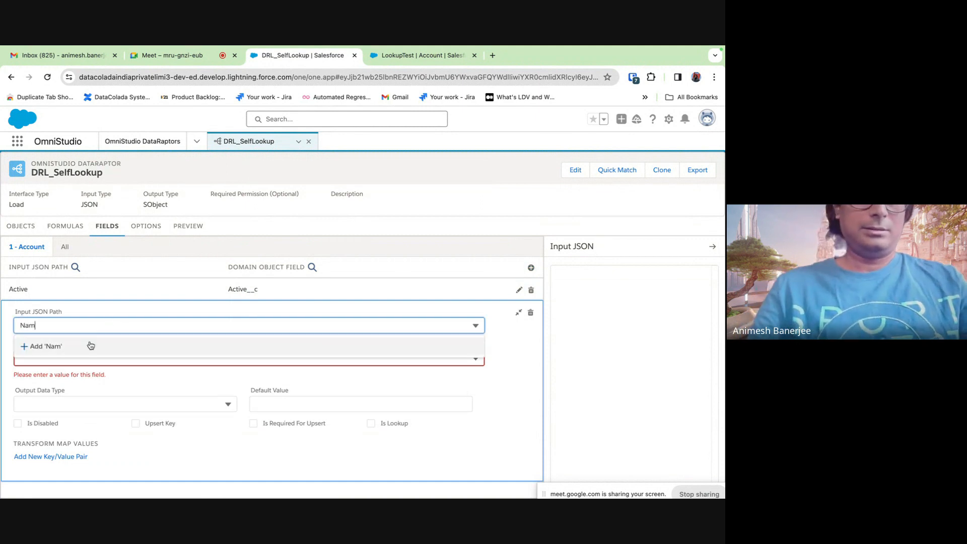
pyautogui.write('e')
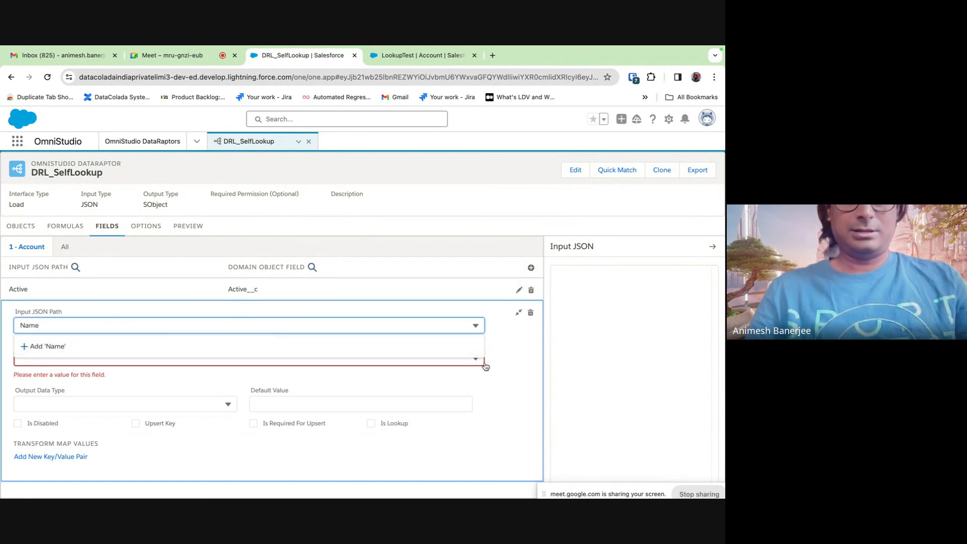
pyautogui.click(518, 373)
pyautogui.click(129, 355)
pyautogui.write('Name')
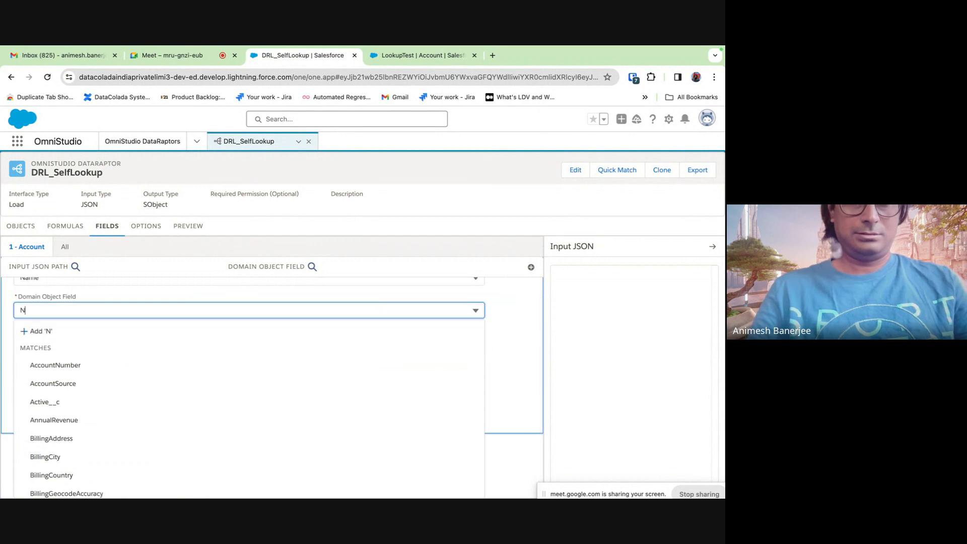
pyautogui.click(63, 413)
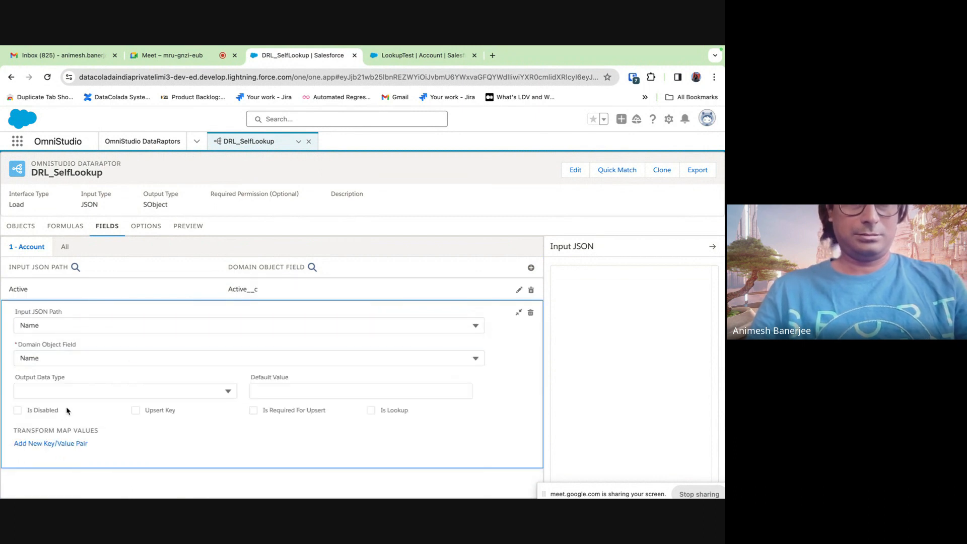
pyautogui.click(136, 415)
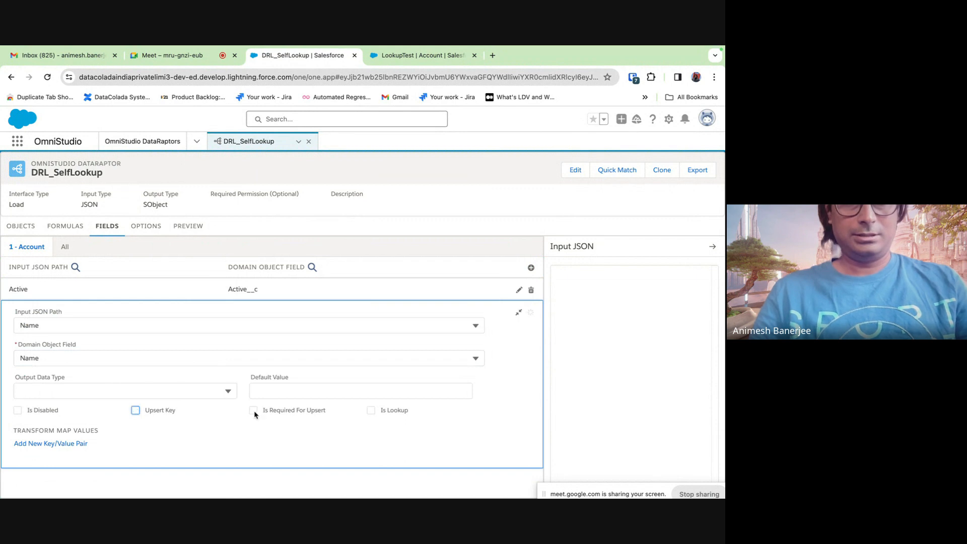
pyautogui.click(135, 411)
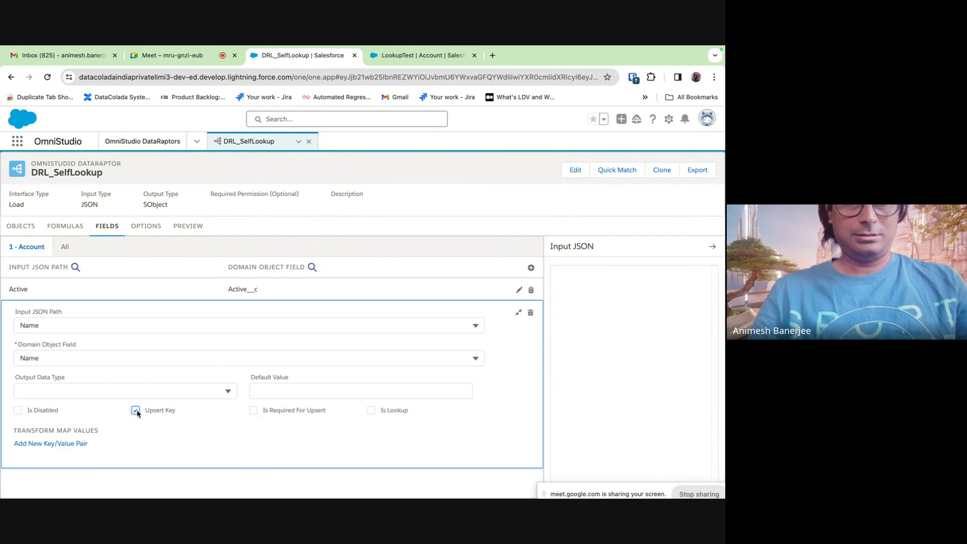
pyautogui.click(518, 312)
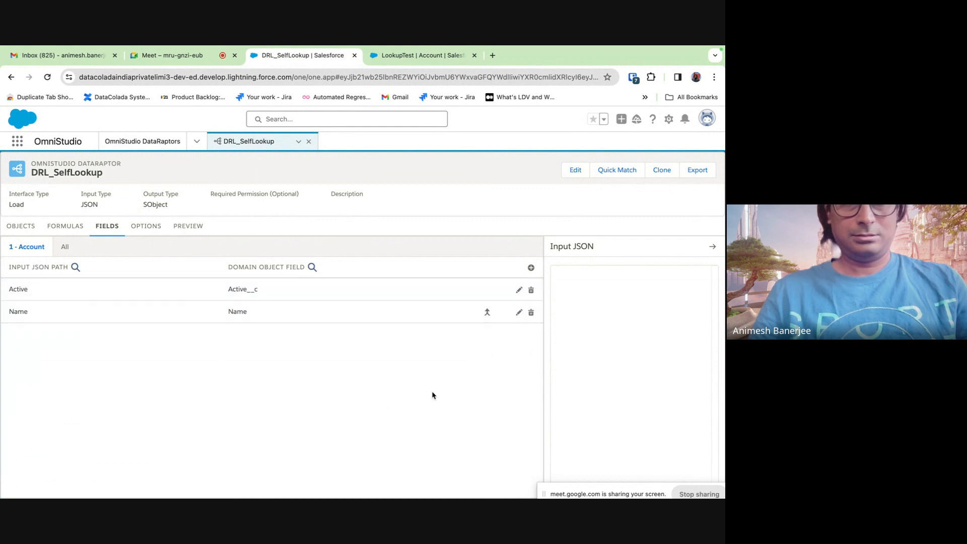
# - Review the Name mapping, toggling Is Disabled so it stays enabled
pyautogui.click(518, 313)
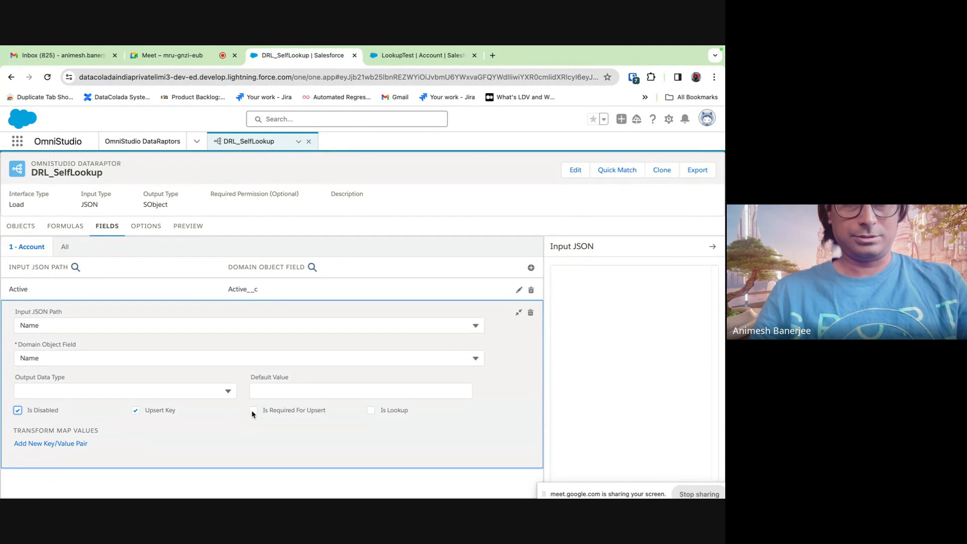
pyautogui.click(35, 412)
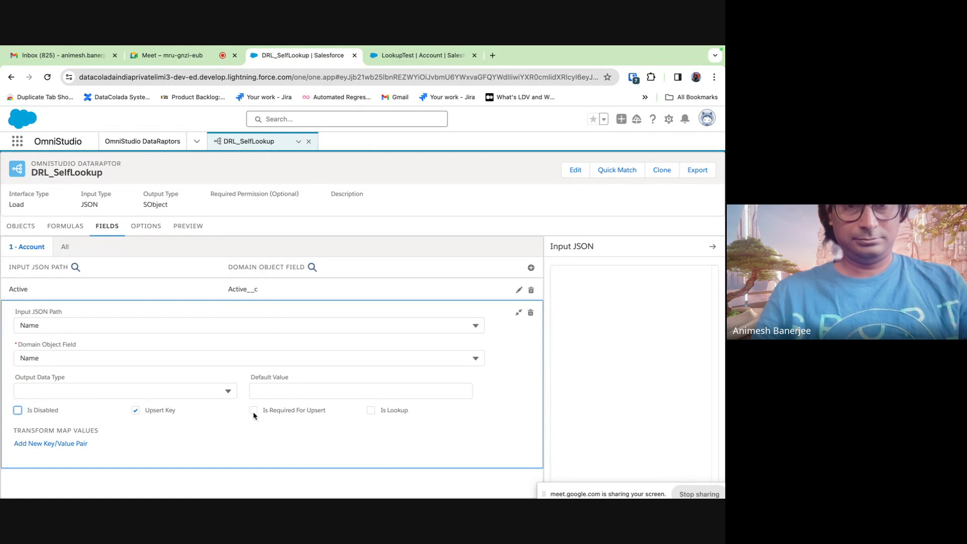
pyautogui.click(518, 312)
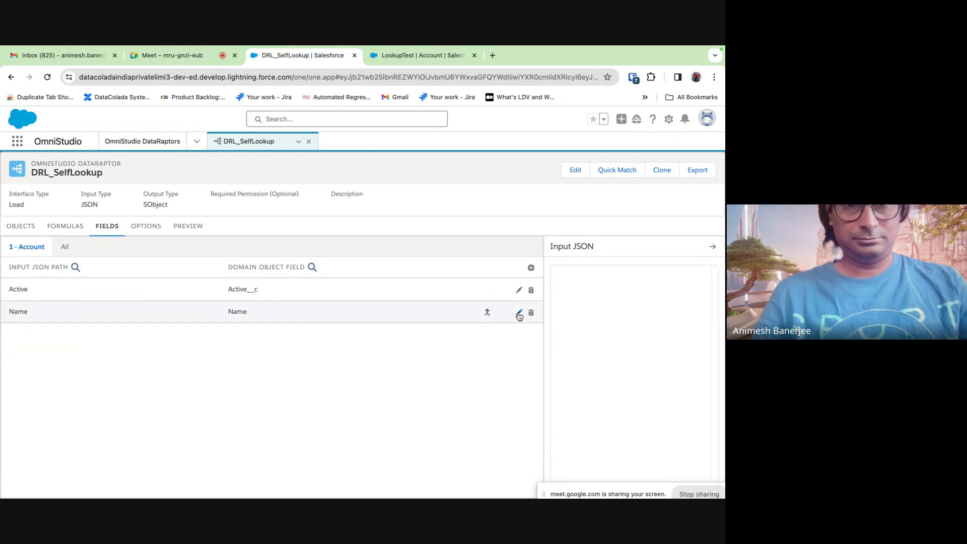
# - Clear and re-set the Active__c mapping's Input JSON Path to Active
pyautogui.click(323, 289)
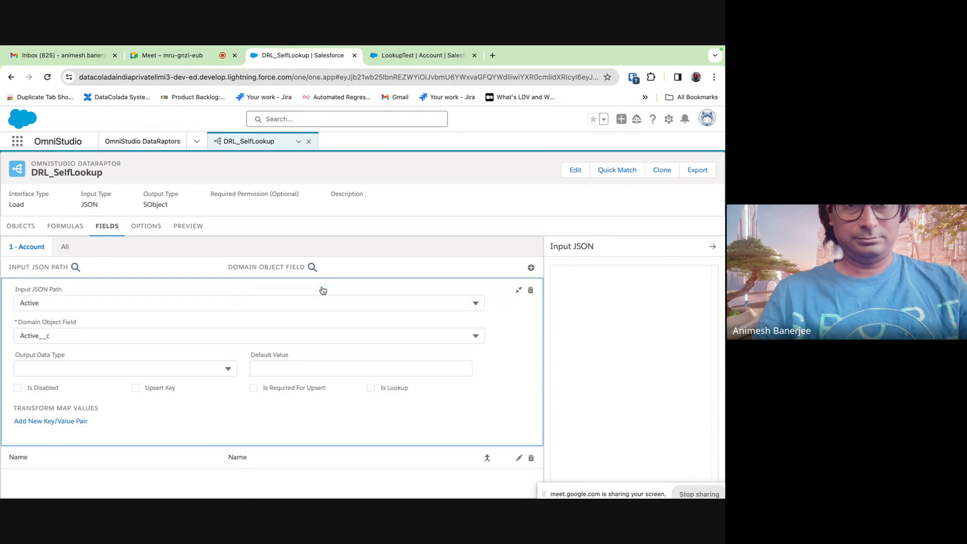
pyautogui.click(254, 392)
pyautogui.click(372, 344)
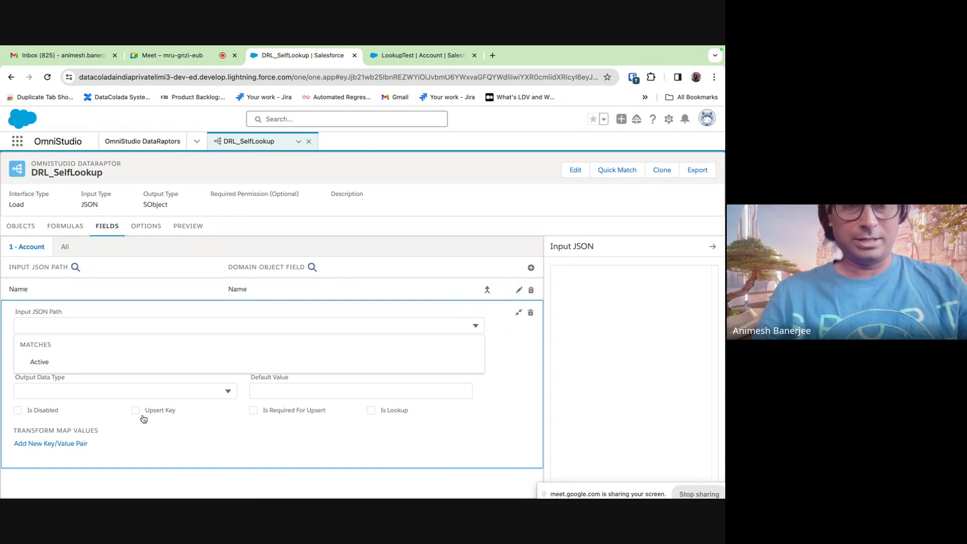
pyautogui.click(520, 317)
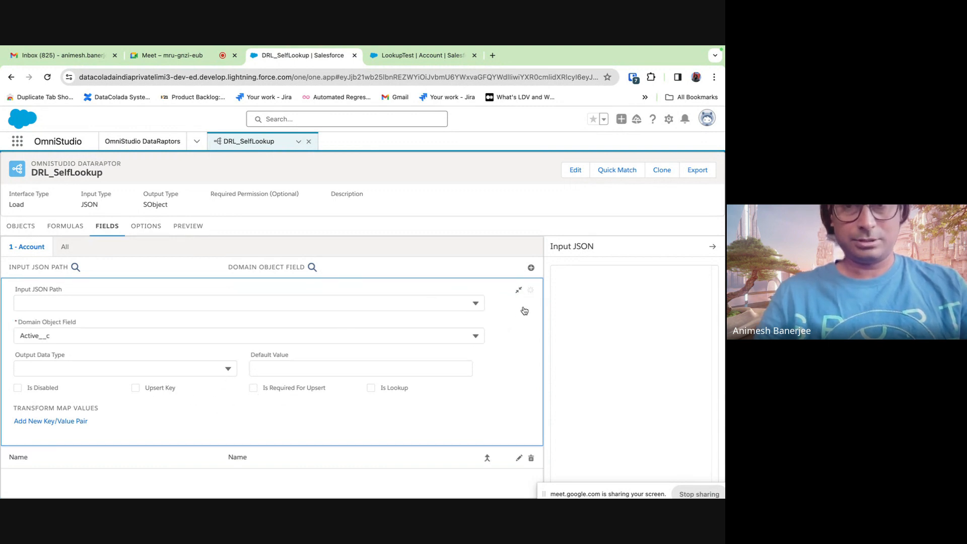
pyautogui.click(519, 290)
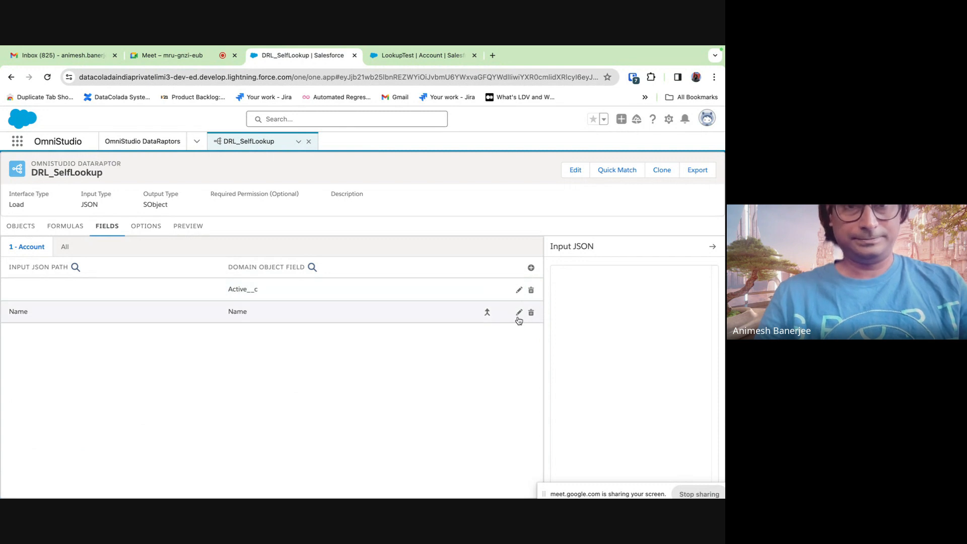
pyautogui.click(519, 290)
pyautogui.click(166, 301)
pyautogui.write('Active')
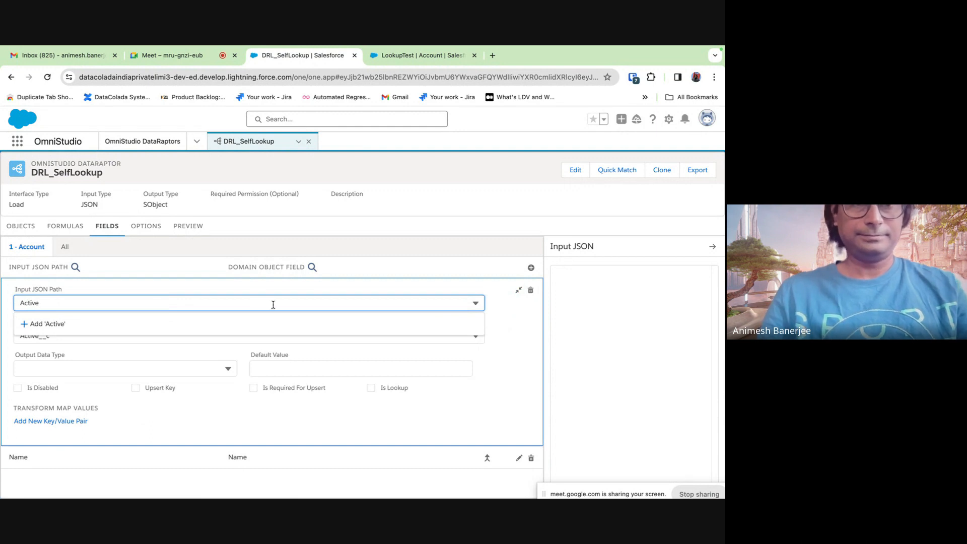
pyautogui.click(514, 337)
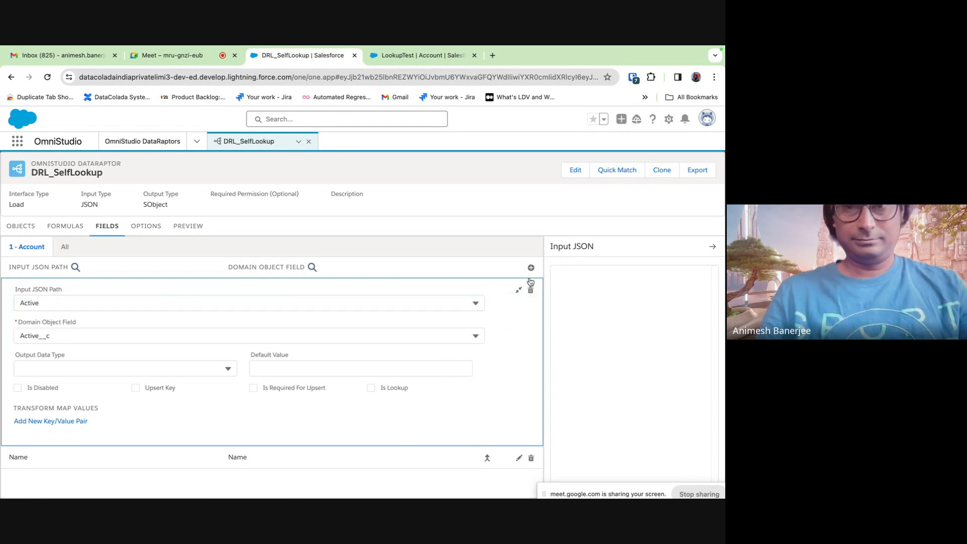
pyautogui.click(521, 292)
# - Toggle the Name mapping's Is Disabled off again, then delete the Name mapping
pyautogui.click(244, 313)
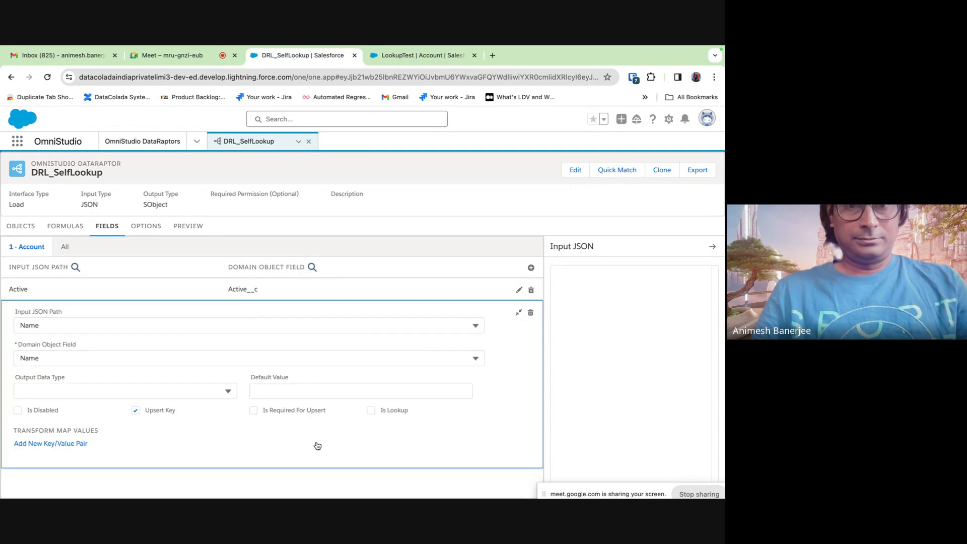
pyautogui.click(253, 412)
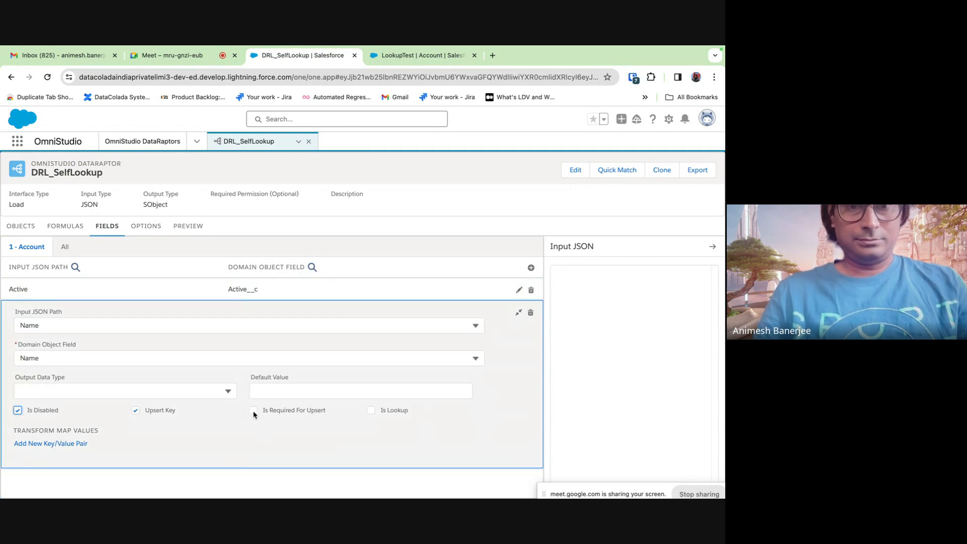
pyautogui.click(17, 411)
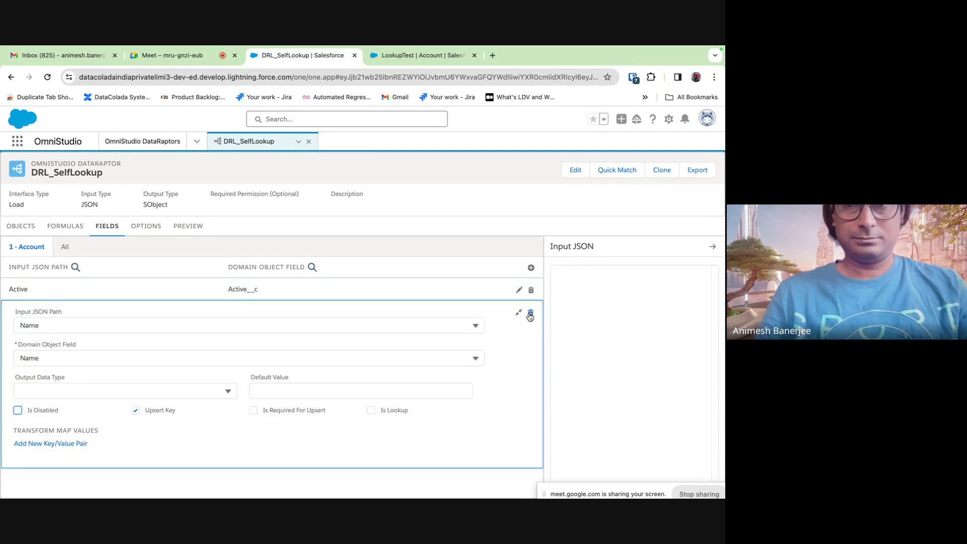
pyautogui.click(531, 313)
pyautogui.click(398, 353)
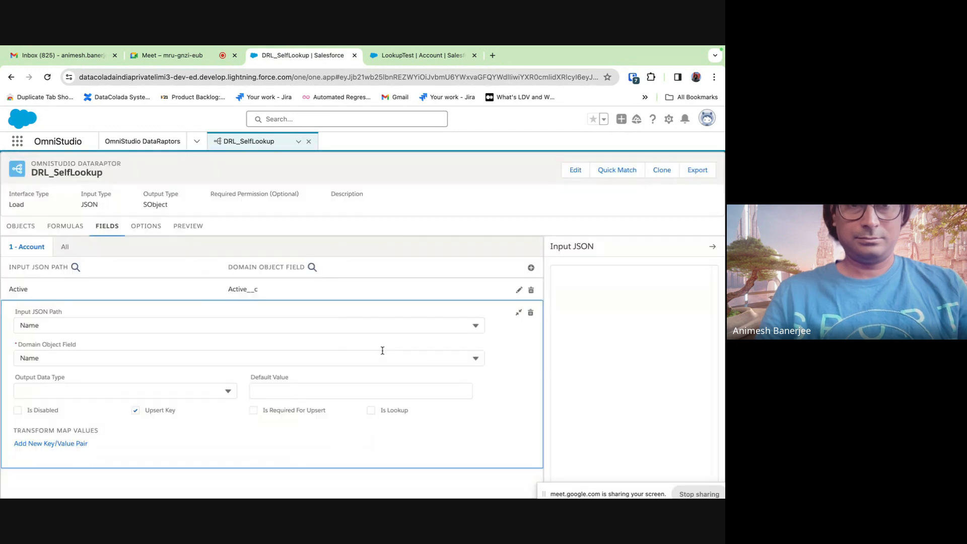
# - Add a mapping with Input JSON Path Name and Domain Object Field Account Name
pyautogui.click(531, 268)
pyautogui.click(76, 327)
pyautogui.write('Name')
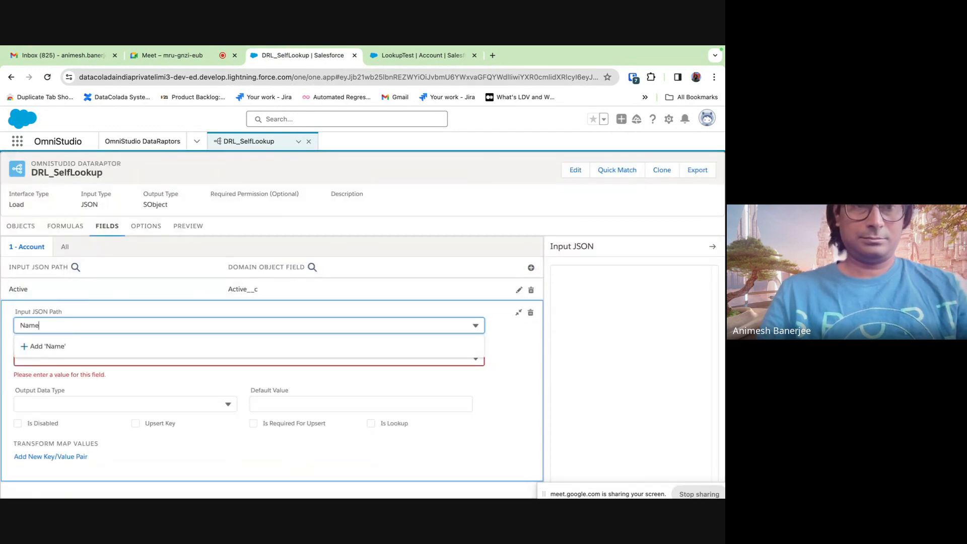
pyautogui.click(69, 347)
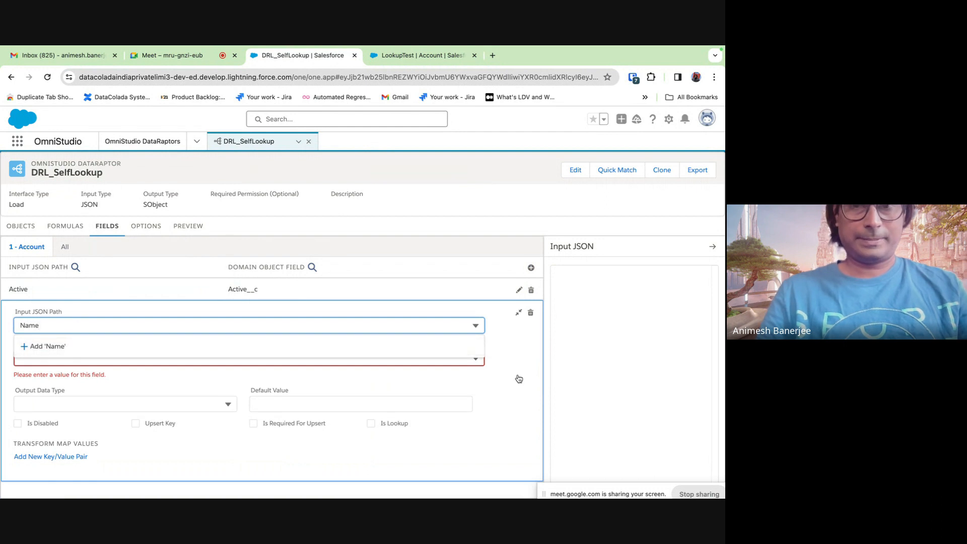
pyautogui.click(247, 359)
pyautogui.write('Name')
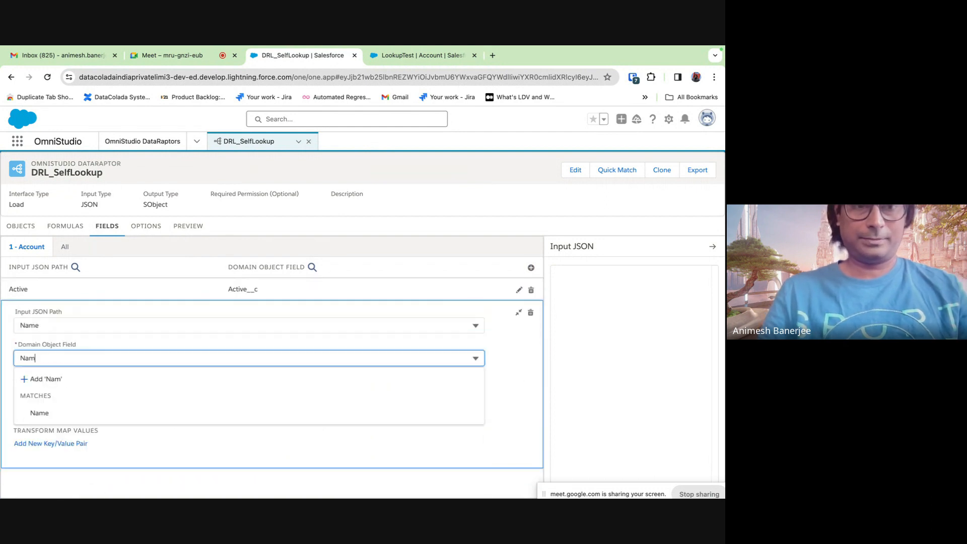
pyautogui.click(162, 410)
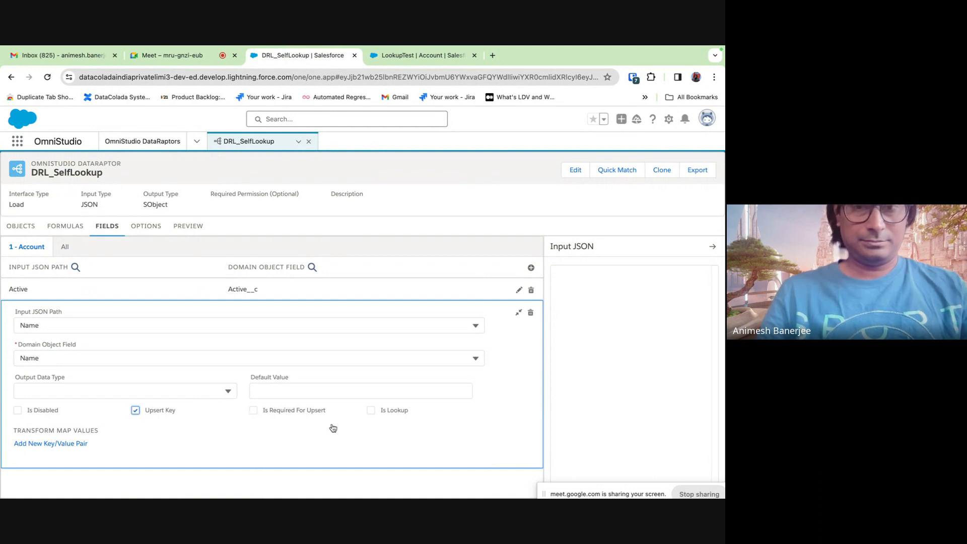
pyautogui.click(519, 313)
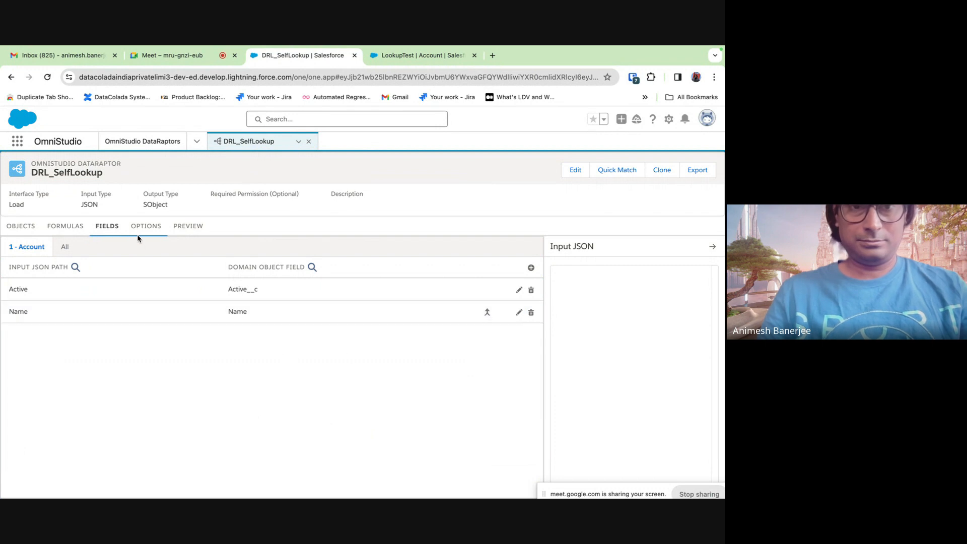
pyautogui.click(177, 236)
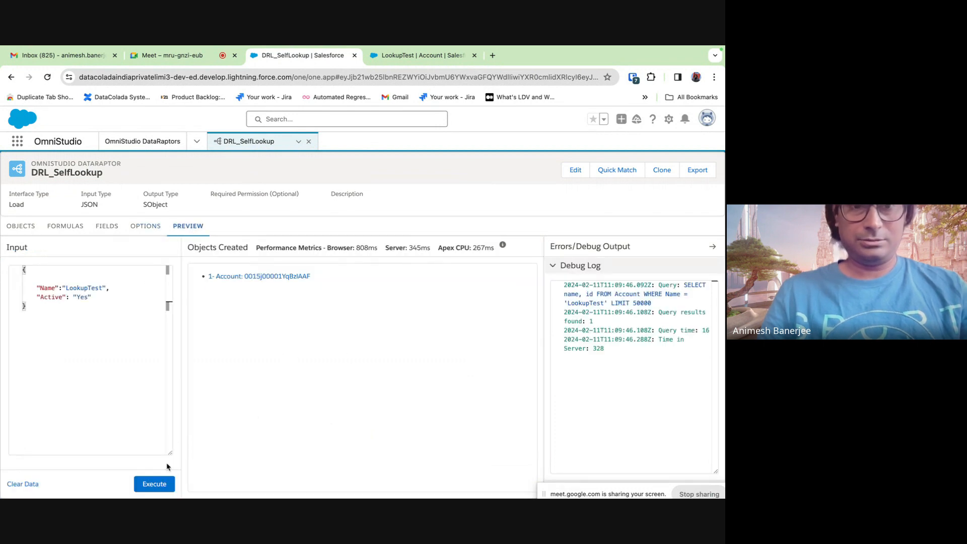
# - Execute the preview with the LookupTest input and check the formulas
pyautogui.click(159, 484)
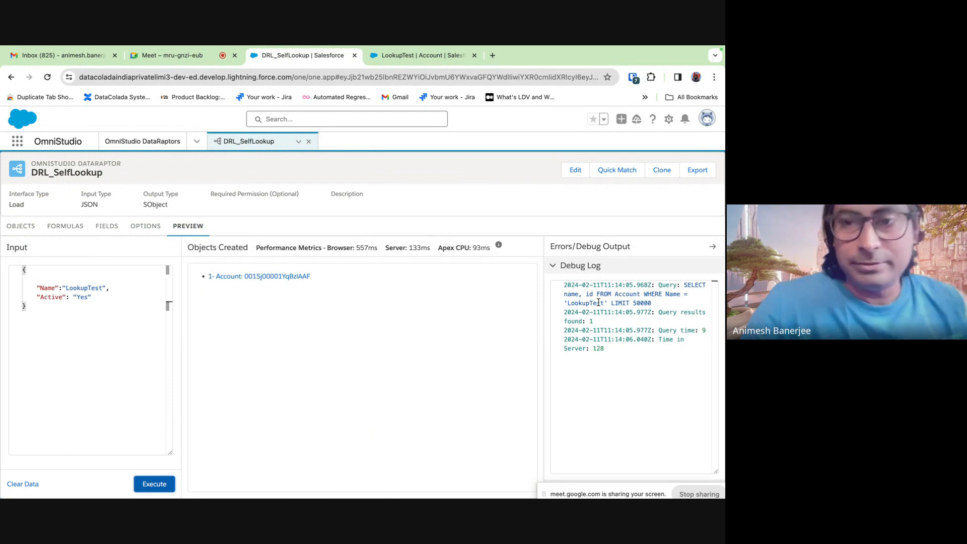
pyautogui.click(68, 226)
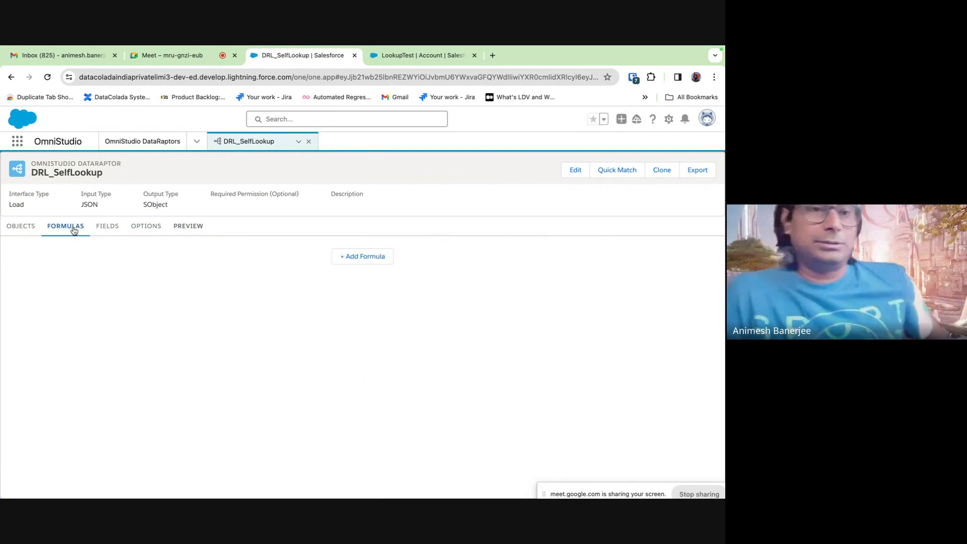
pyautogui.click(112, 236)
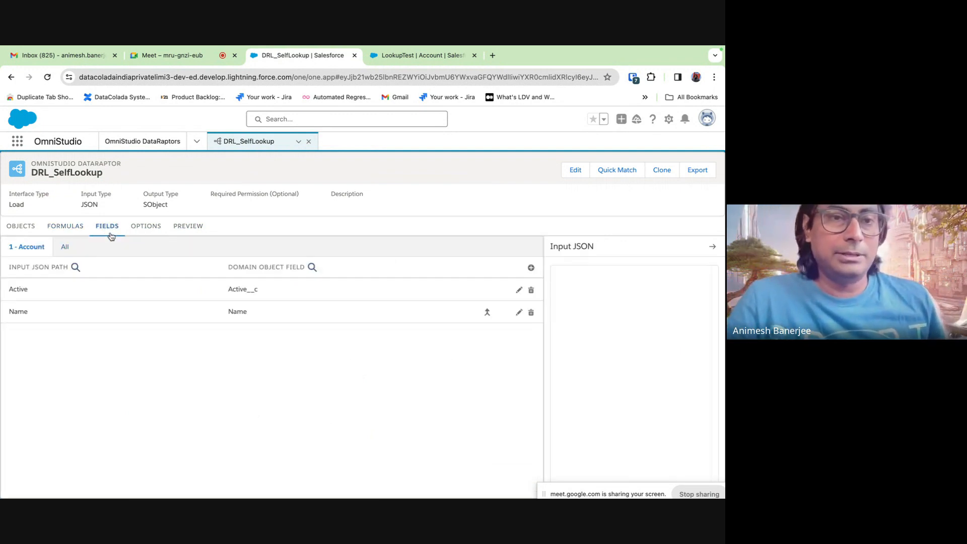
# - Review the Name mapping's settings, then stop presenting in the video meeting
pyautogui.click(301, 317)
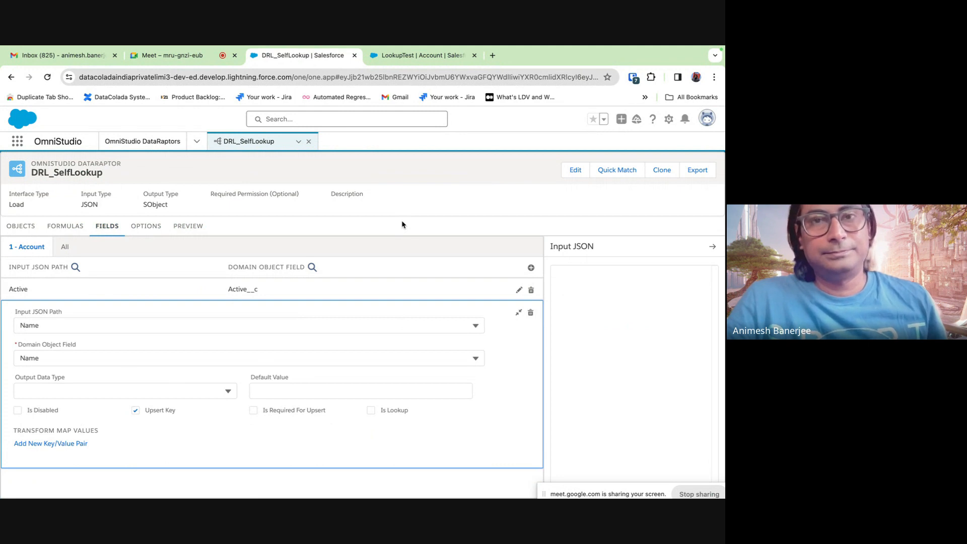
pyautogui.click(183, 61)
pyautogui.click(366, 200)
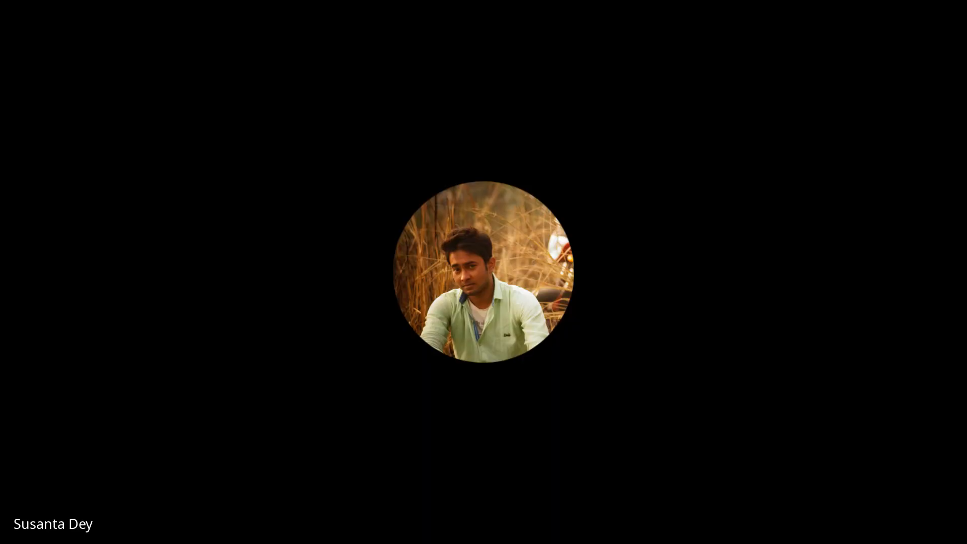